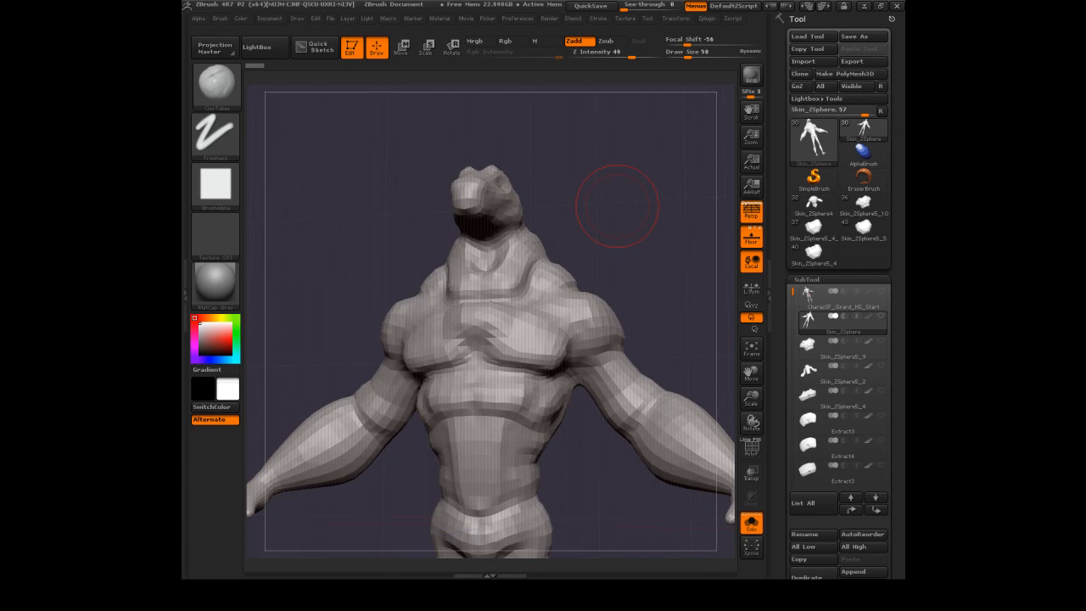
Hide the creature's head and both hands using lasso selections with the SelectLasso brush
left_click_drag(618, 207, 719, 196)
left_click_drag(430, 228, 616, 195)
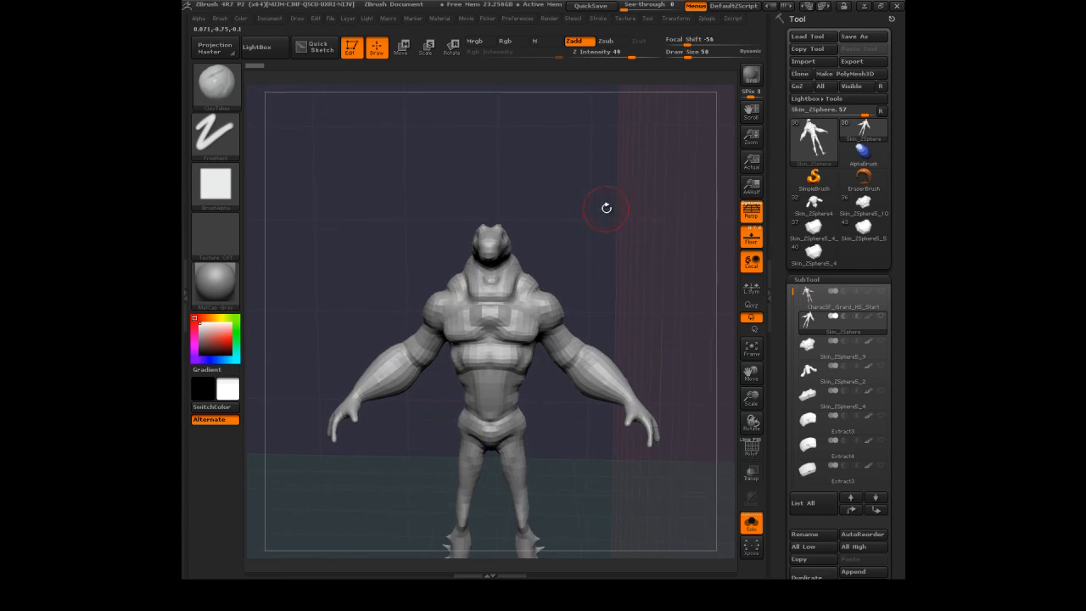
left_click_drag(620, 218, 544, 202)
mouse_move(620, 177)
left_mouse_down()
mouse_move(572, 149)
mouse_move(534, 147)
left_mouse_up()
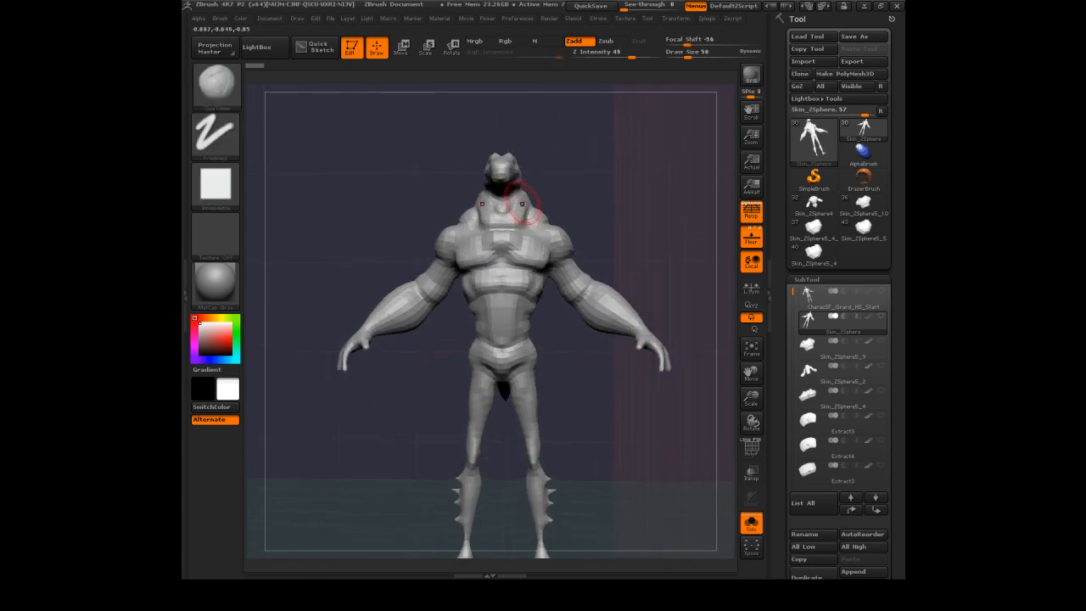
left_click(215, 81, "ctrl+shift")
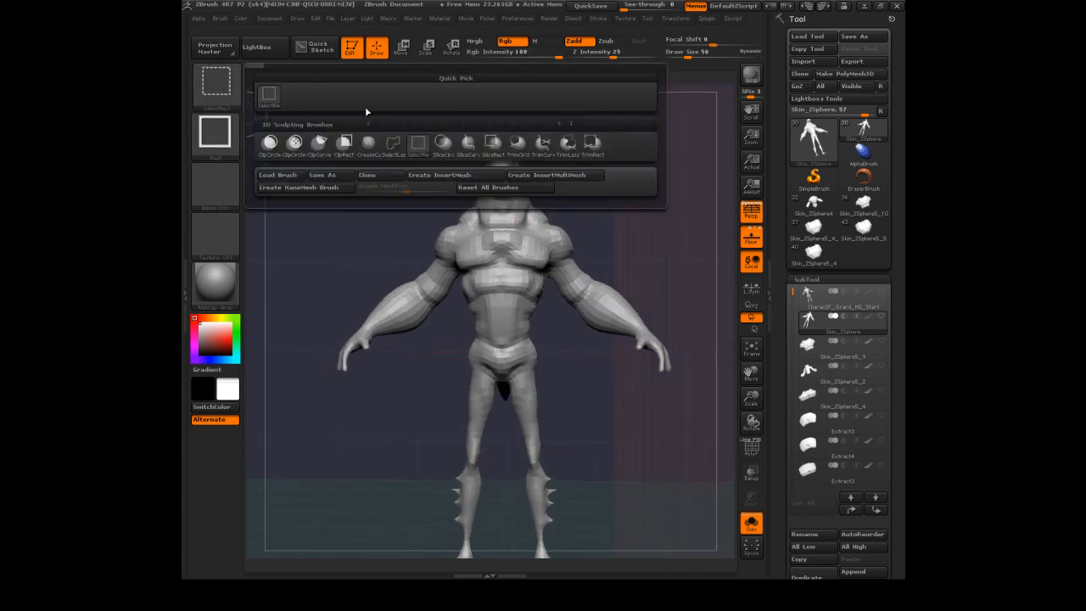
left_click(393, 145)
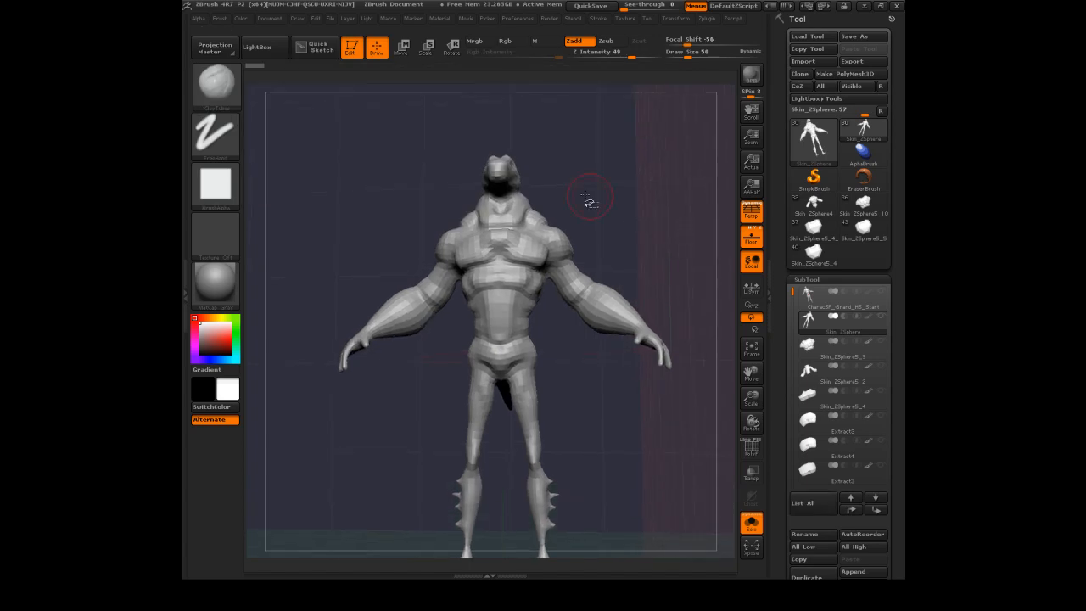
mouse_move(485, 150)
left_mouse_down("ctrl+shift")
mouse_move(481, 164)
mouse_move(488, 148)
left_mouse_up("ctrl+shift")
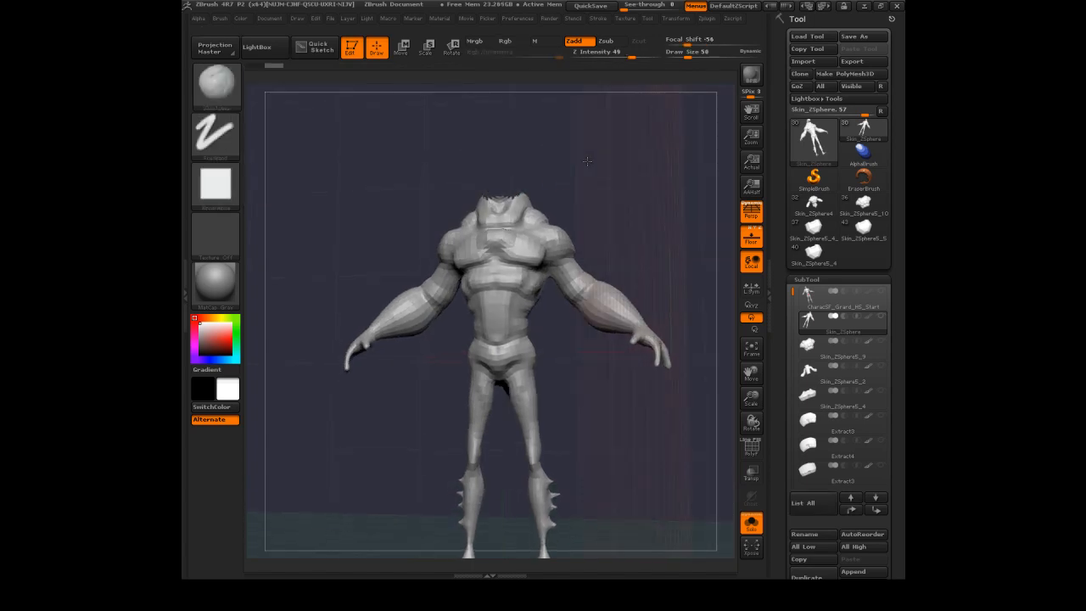
mouse_move(659, 310)
left_mouse_down("ctrl+alt+shift")
mouse_move(636, 373)
mouse_move(713, 293)
mouse_move(656, 261)
left_mouse_up("ctrl+alt+shift")
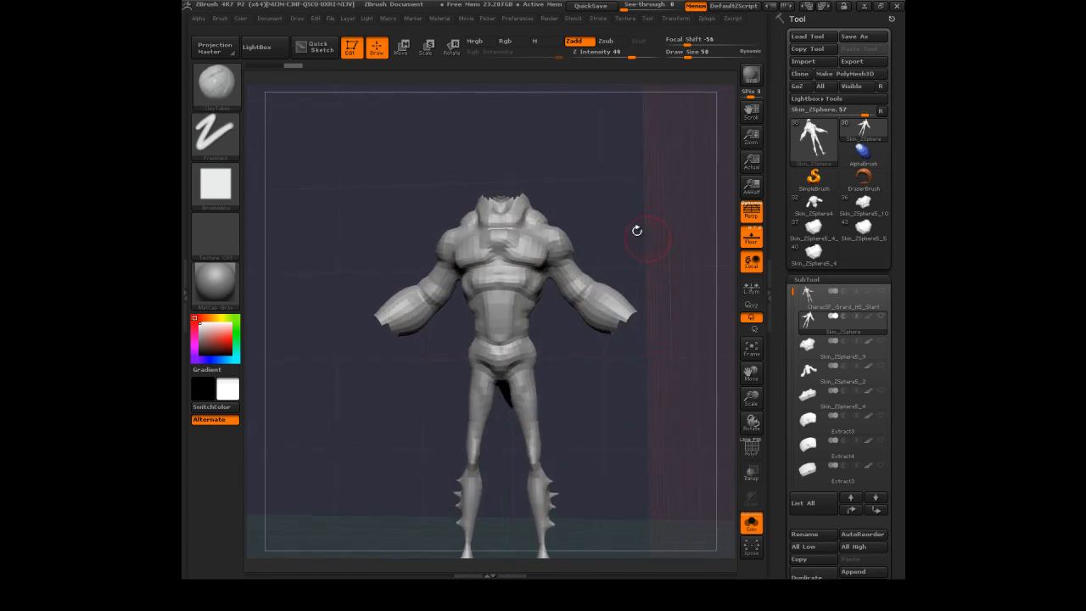
Hide the jagged neck remnants, arms and lower body with lasso selections, isolating the upper torso
key("ctrl+shift")
left_click_drag(499, 179, 508, 194, "ctrl+alt+shift")
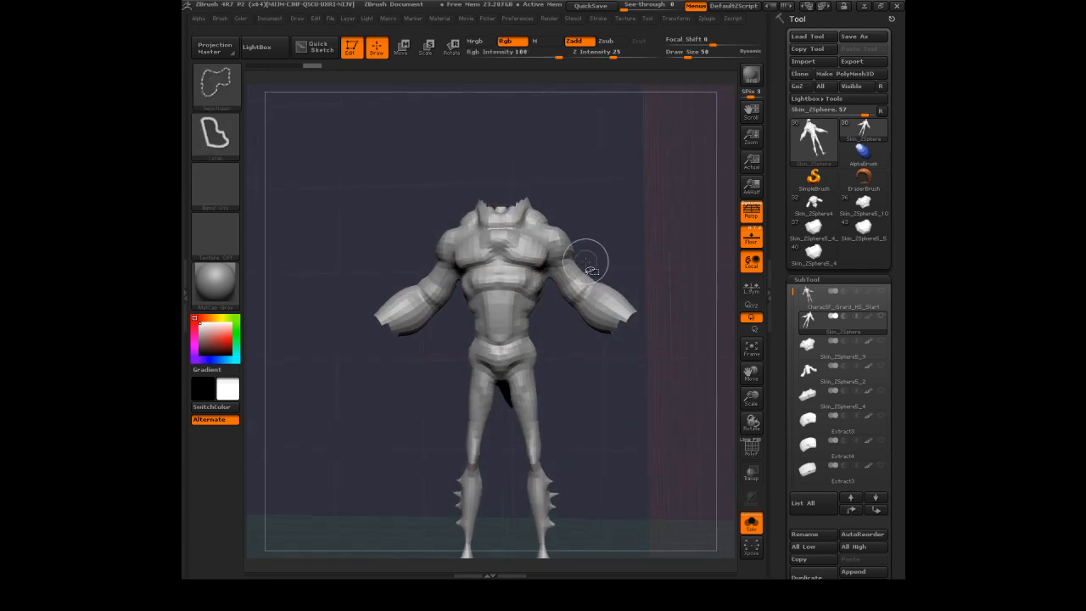
left_click_drag(563, 260, 651, 335, "ctrl+alt+shift")
mouse_move(636, 286)
left_mouse_down("ctrl+alt+shift")
mouse_move(575, 339)
mouse_move(611, 335)
mouse_move(490, 314)
mouse_move(547, 316)
mouse_move(450, 339)
mouse_move(547, 322)
mouse_move(612, 388)
mouse_move(642, 293)
mouse_move(480, 266)
mouse_move(546, 497)
mouse_move(661, 357)
left_mouse_up("ctrl+alt+shift")
key("ctrl+shift")
mouse_move(715, 390)
left_mouse_down()
mouse_move(638, 332)
mouse_move(645, 347)
left_mouse_up()
left_click_drag(576, 193, 592, 381)
Split the hidden body parts into a separate subtool with Split Hidden and select the torso subtool
left_click_drag(779, 405, 774, 219)
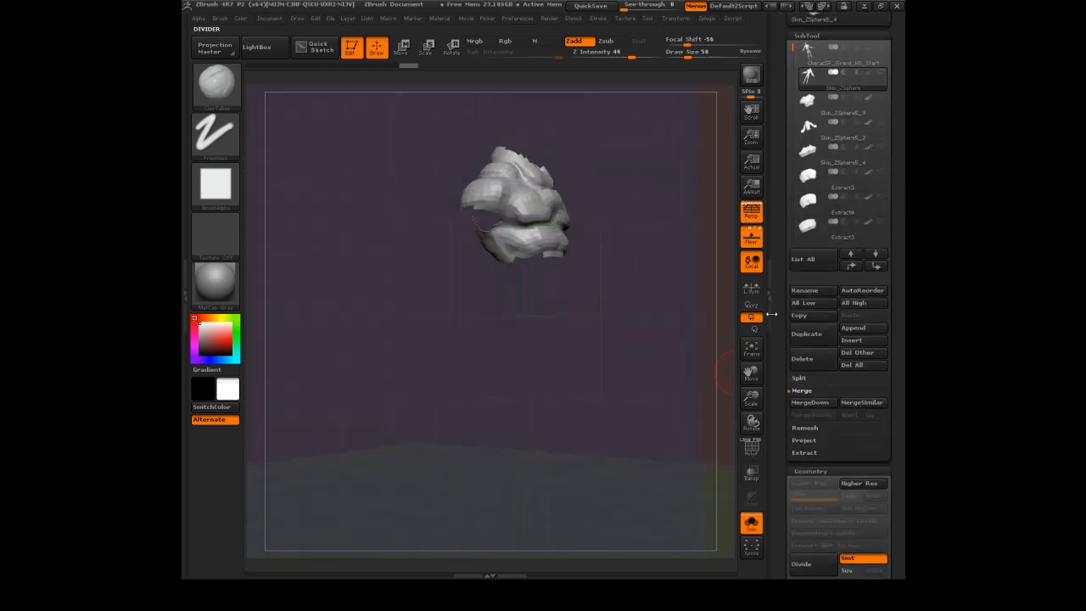
left_click(799, 379)
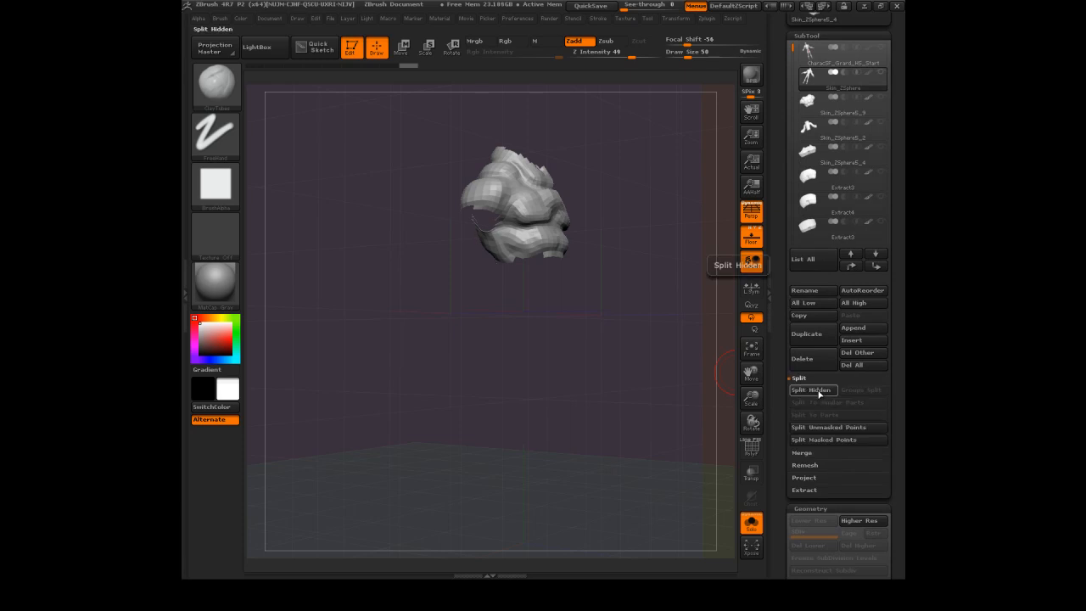
left_click(813, 390)
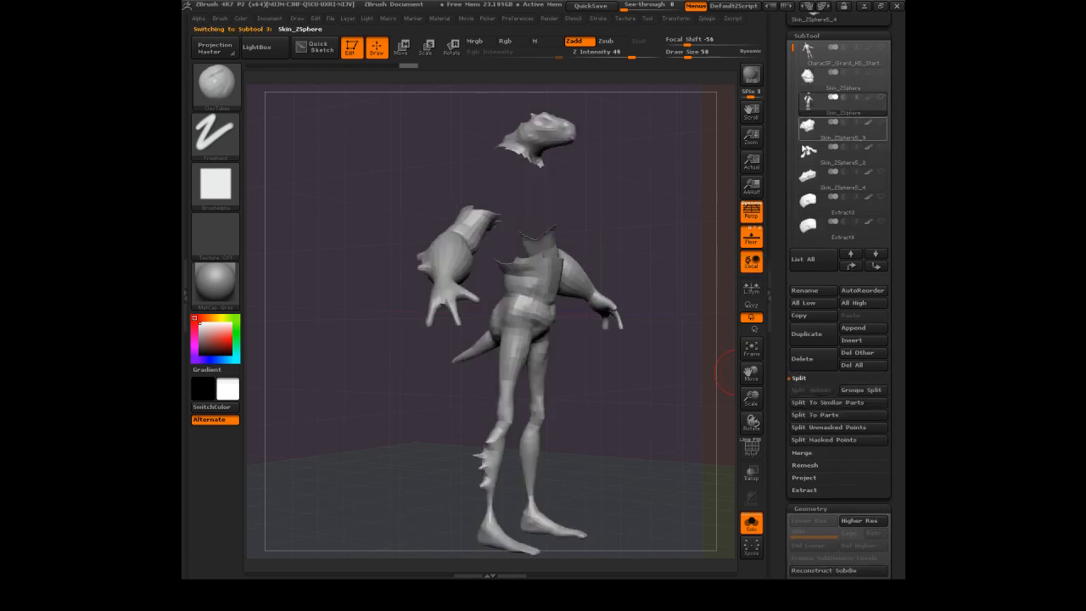
left_click_drag(616, 188, 542, 188)
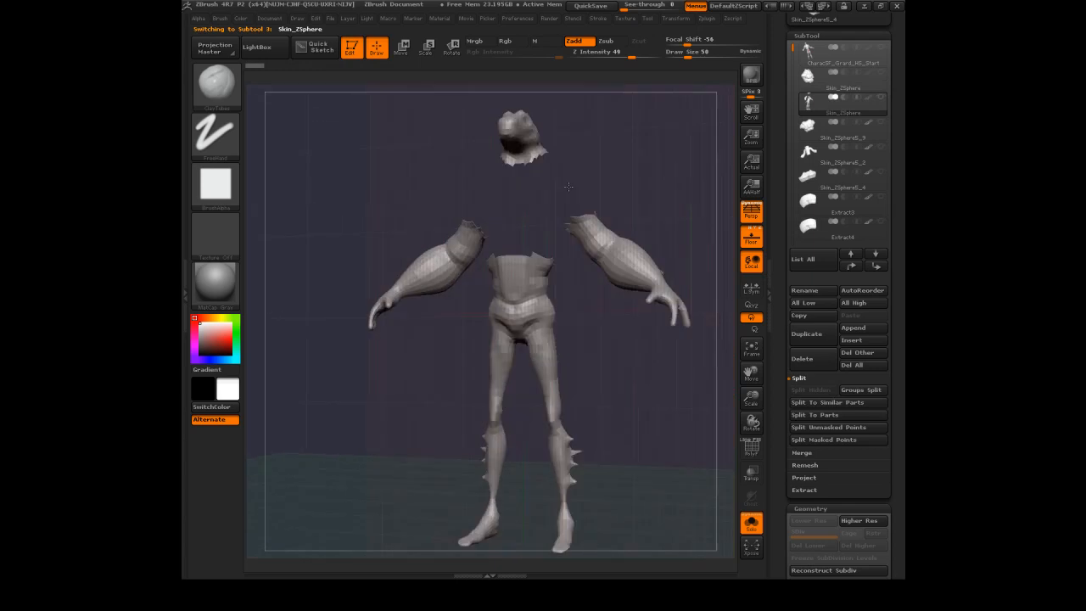
left_click(810, 79)
left_click_drag(670, 158, 635, 188)
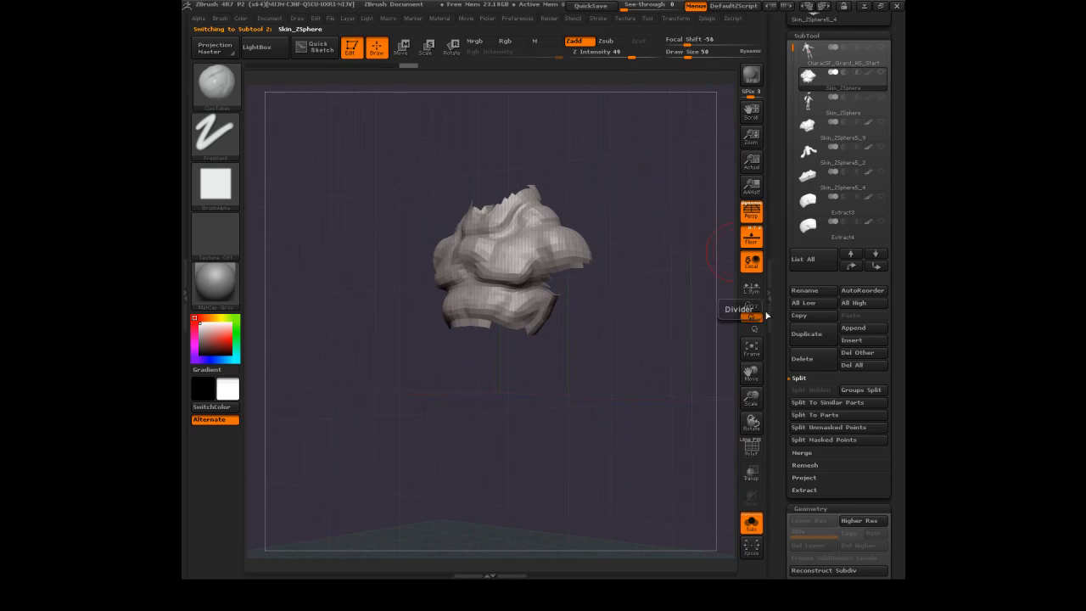
Set the DynaMesh resolution to 504 and divide the torso mesh once with smoothing on
scroll(806, 322, "down", 8)
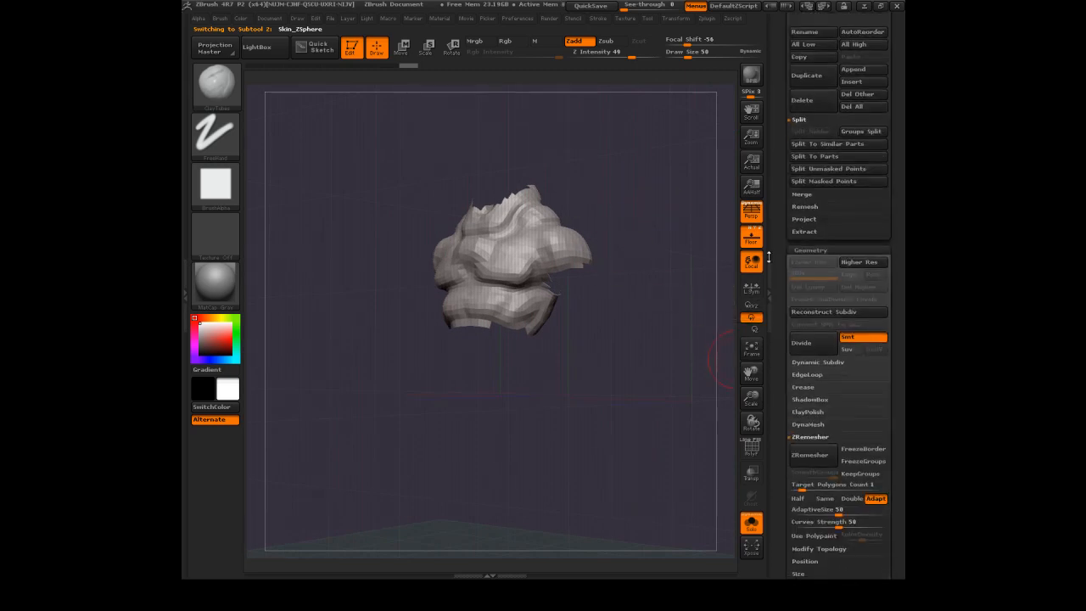
left_click(807, 303)
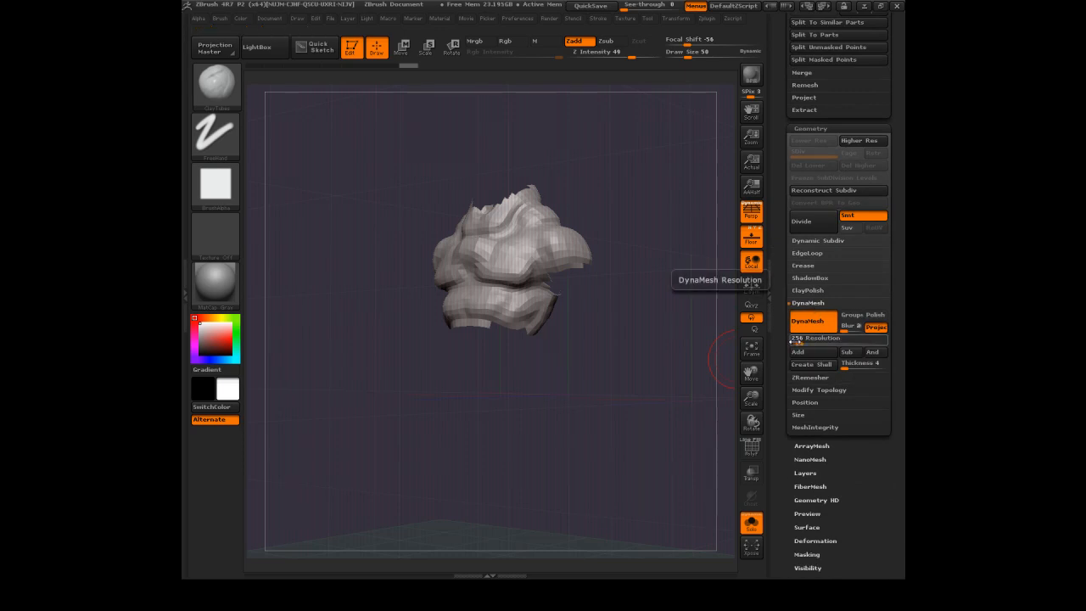
left_click_drag(794, 341, 791, 337)
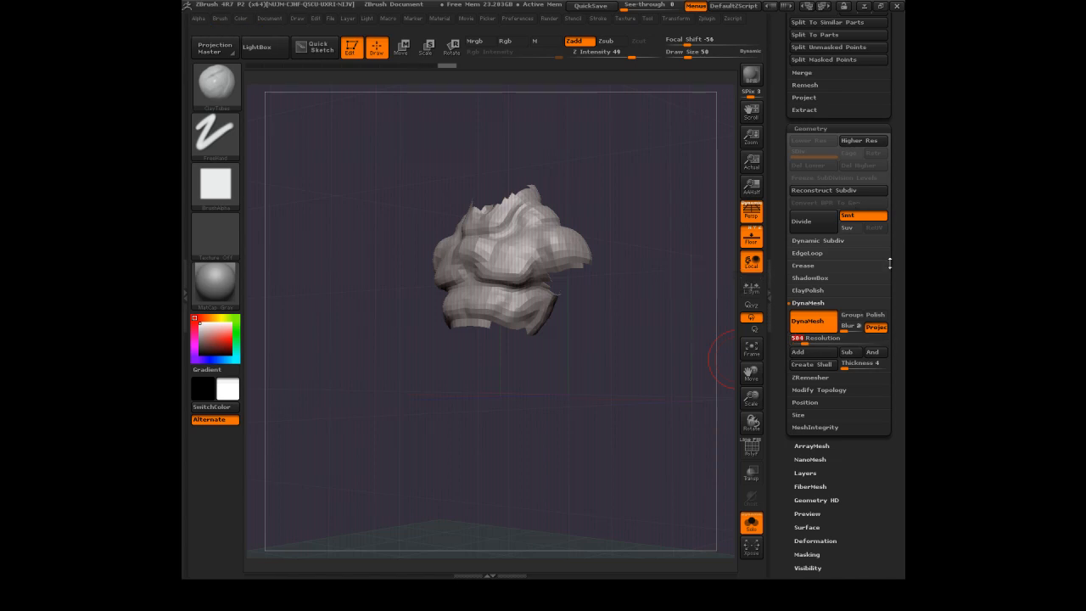
left_click(802, 220)
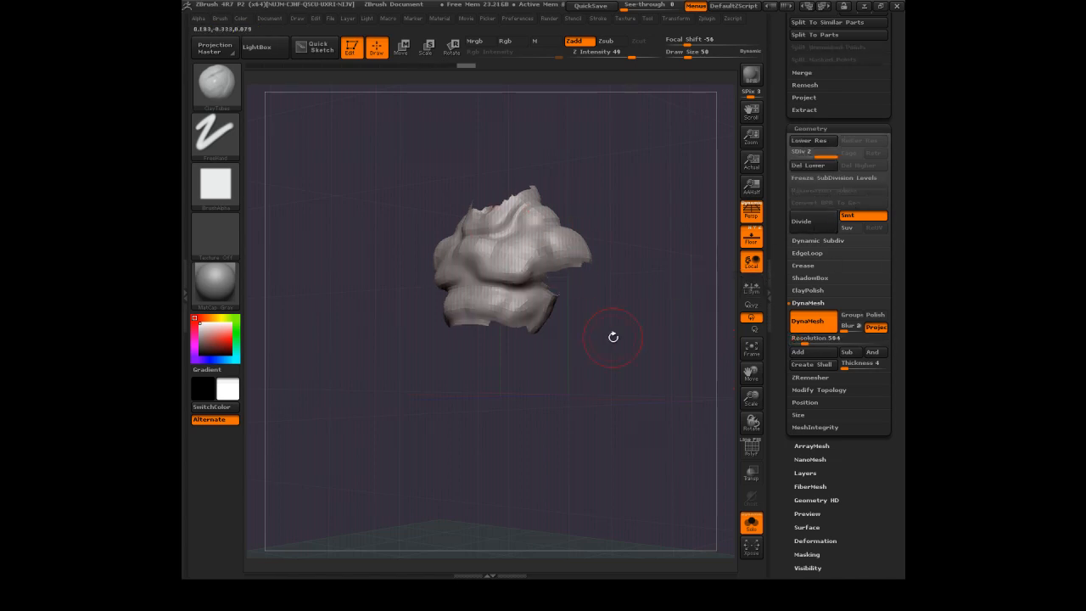
key("shift+d")
mouse_move(663, 334)
left_mouse_down()
mouse_move(666, 308)
mouse_move(553, 268)
left_mouse_up()
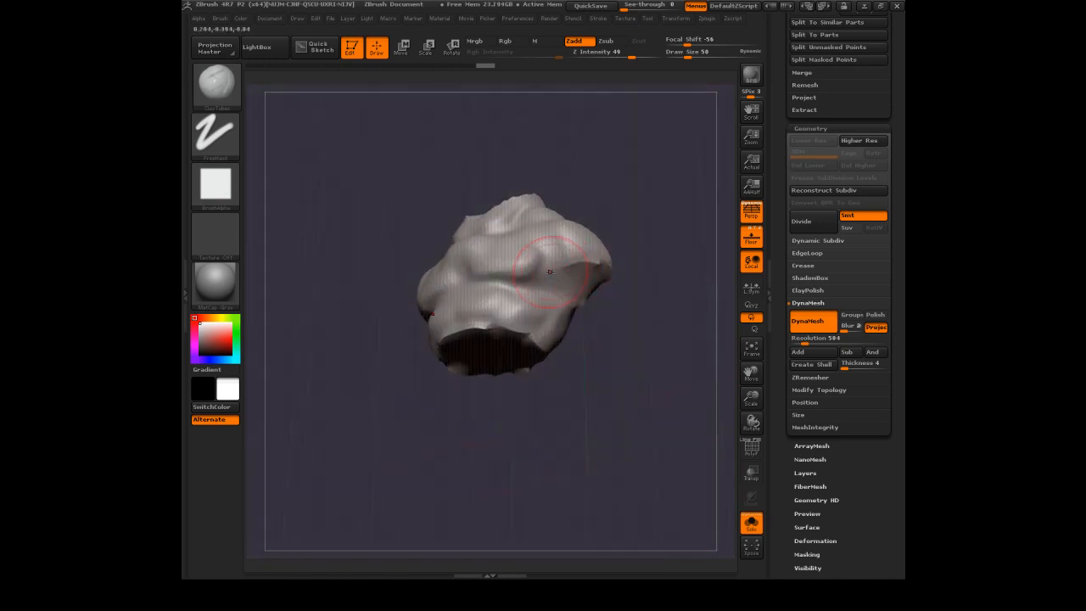
left_click_drag(680, 244, 638, 215)
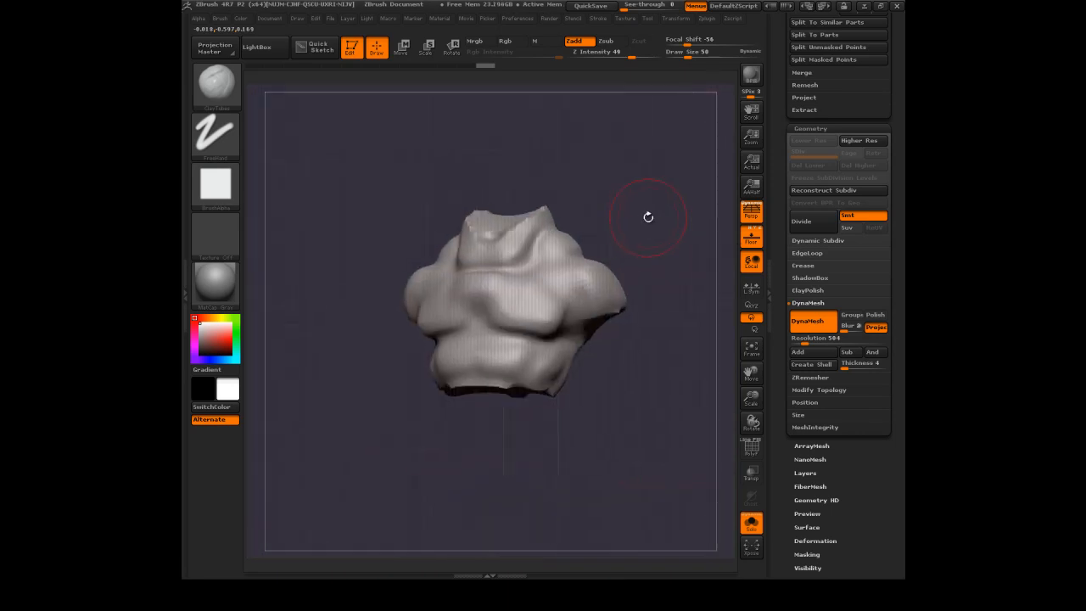
left_click_drag(641, 230, 653, 224)
left_click_drag(584, 170, 548, 218)
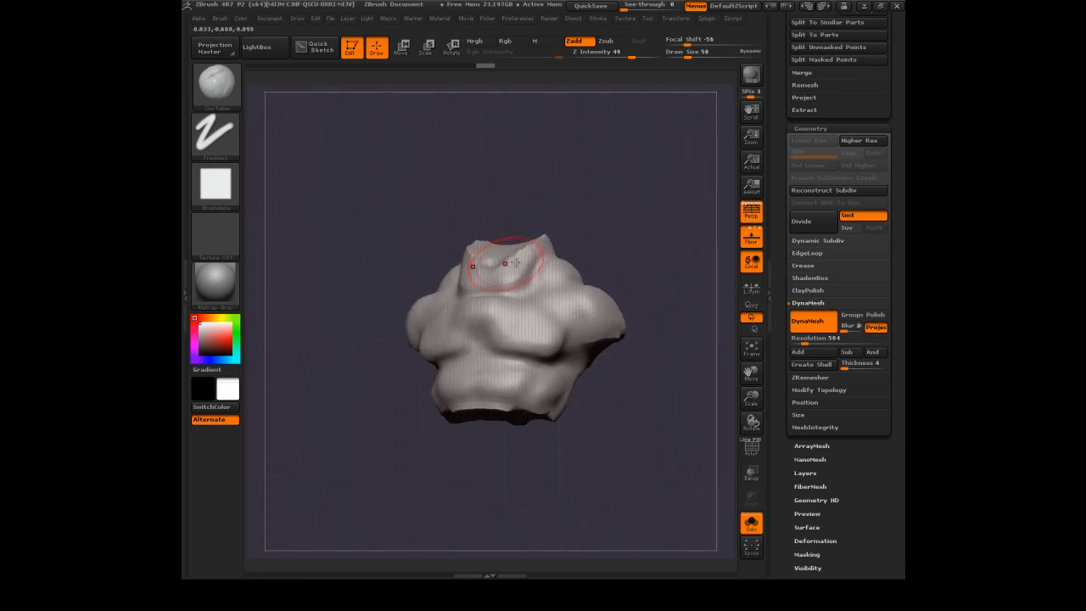
mouse_move(696, 218)
left_mouse_down()
mouse_move(547, 305)
mouse_move(509, 314)
mouse_move(708, 305)
left_mouse_up()
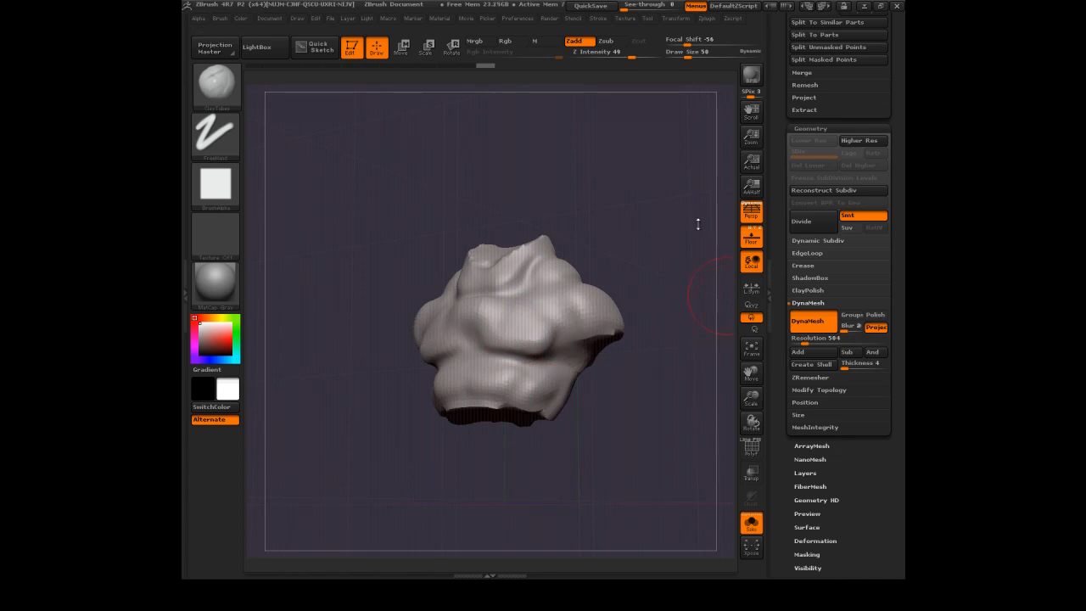
mouse_move(610, 199)
left_mouse_down()
mouse_move(625, 90)
mouse_move(642, 102)
mouse_move(635, 135)
left_mouse_up()
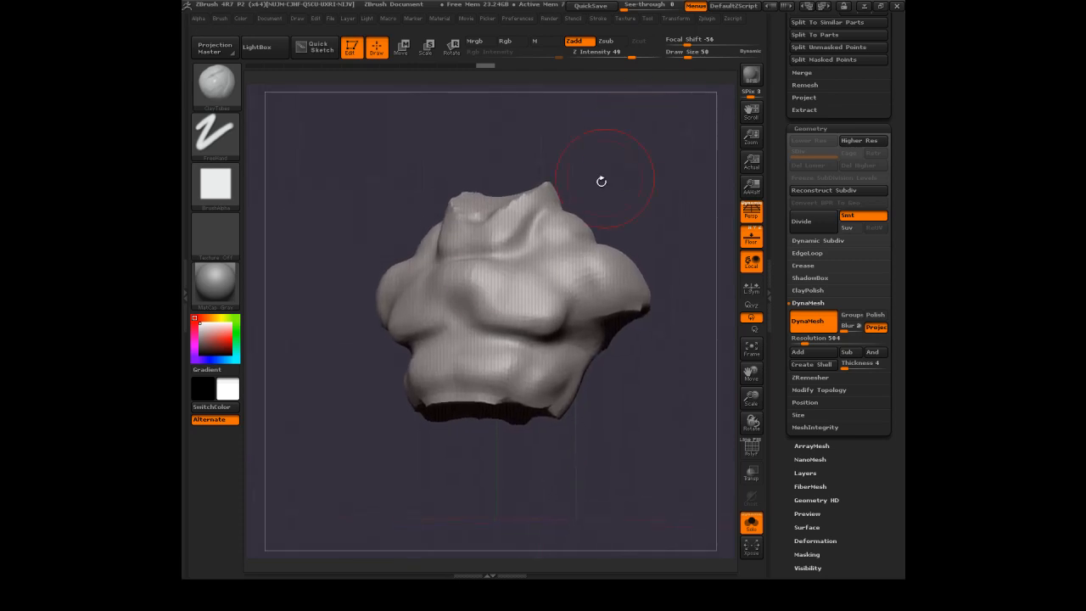
Build up a raised form at the centre of the upper chest with the ClayTubes brush at draw size 19
key("b")
key("c")
key("t")
key("s")
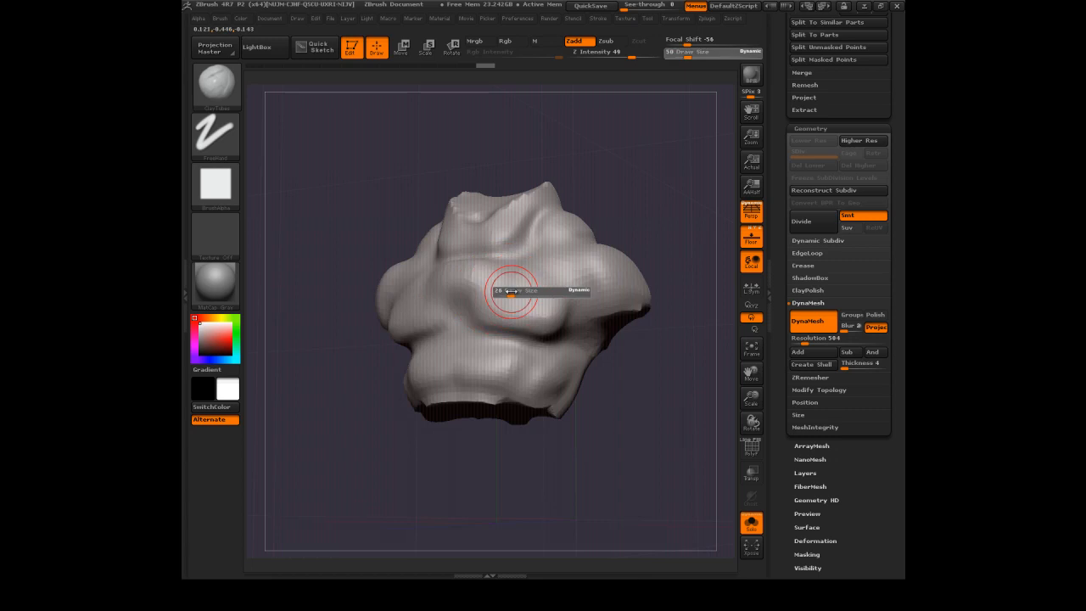
left_click_drag(681, 218, 668, 211)
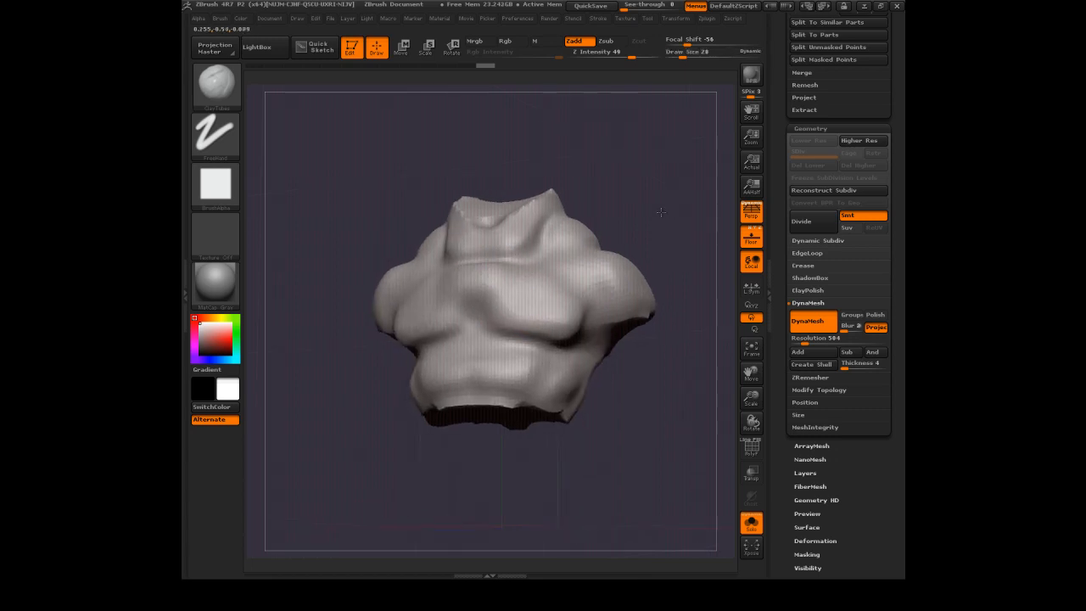
key("s")
left_click_drag(484, 283, 481, 282)
left_click_drag(454, 272, 473, 271, "shift")
key("shift")
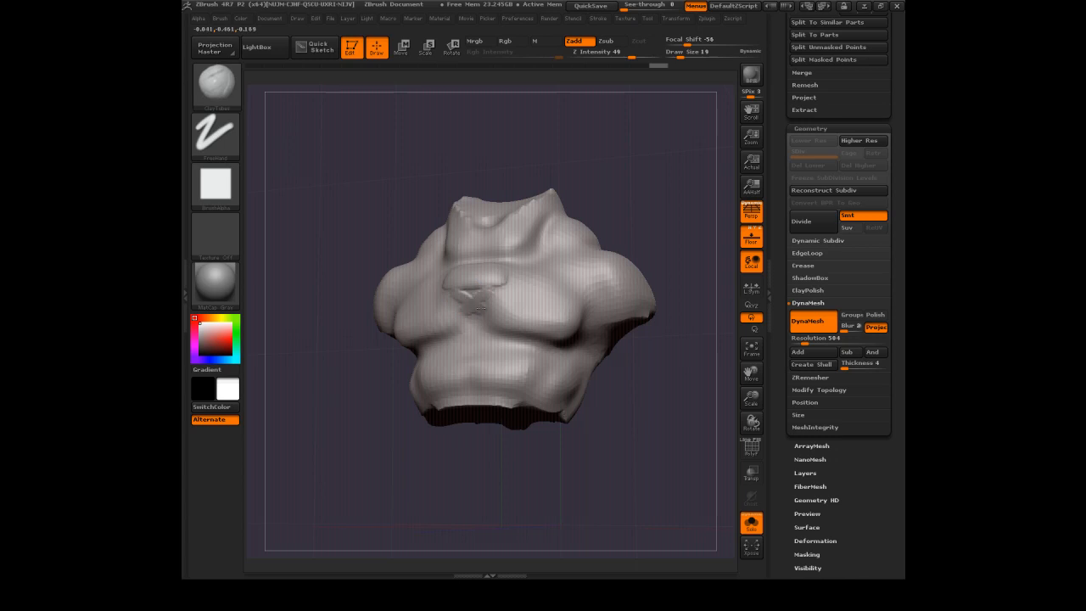
Smooth the raised form on the sternum and build it out into a rounded central chest plate
key("shift")
left_click_drag(476, 298, 470, 296, "shift")
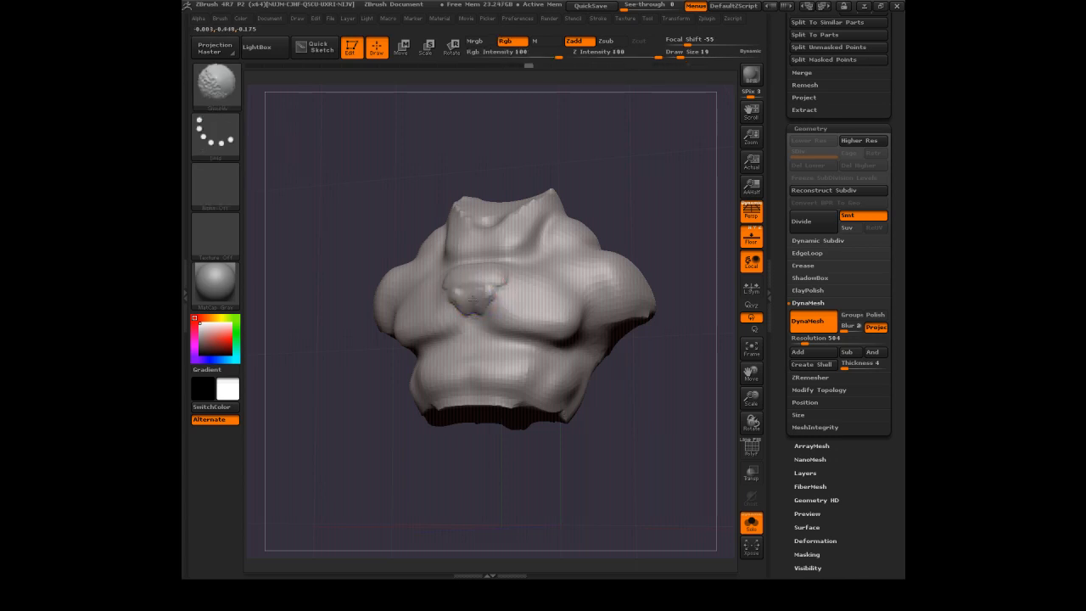
left_click_drag(670, 219, 744, 201)
mouse_move(465, 289)
left_mouse_down()
mouse_move(476, 298)
mouse_move(509, 280)
left_mouse_up()
left_click_drag(704, 177, 516, 254)
Carve grooves around the sides of the central chest plate with the Dam_Standard brush to define its outline
key("b")
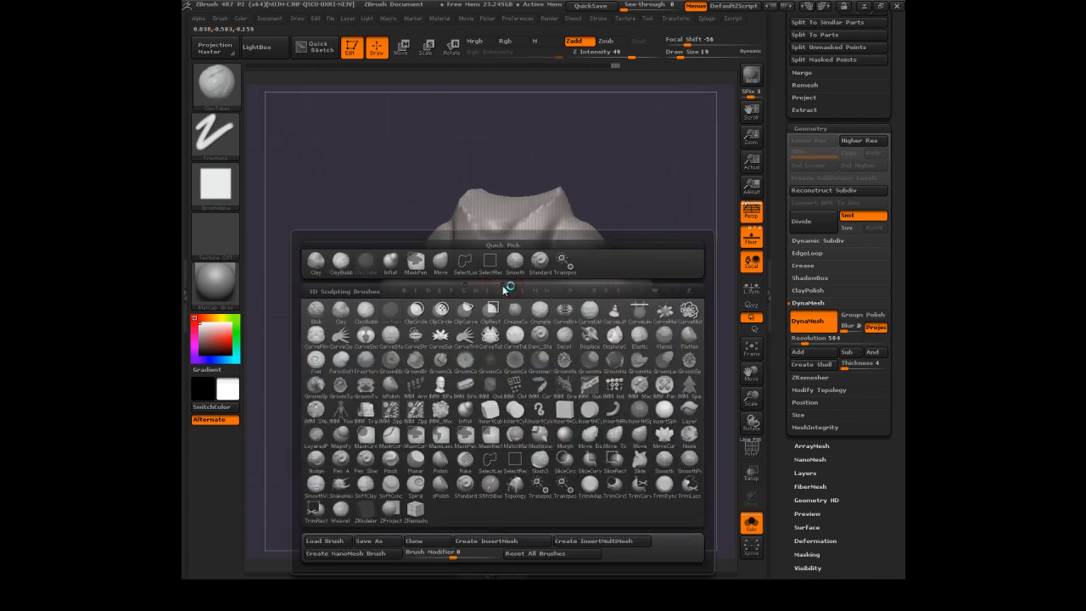
key("d")
key("s")
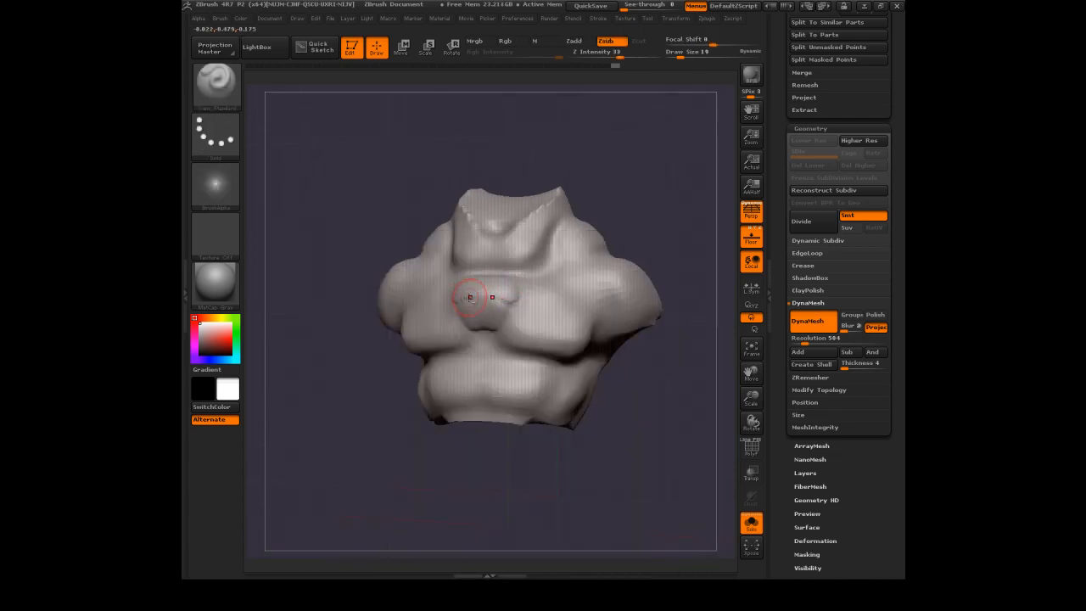
mouse_move(494, 315)
left_mouse_down()
mouse_move(518, 290)
mouse_move(498, 277)
mouse_move(512, 298)
left_mouse_up()
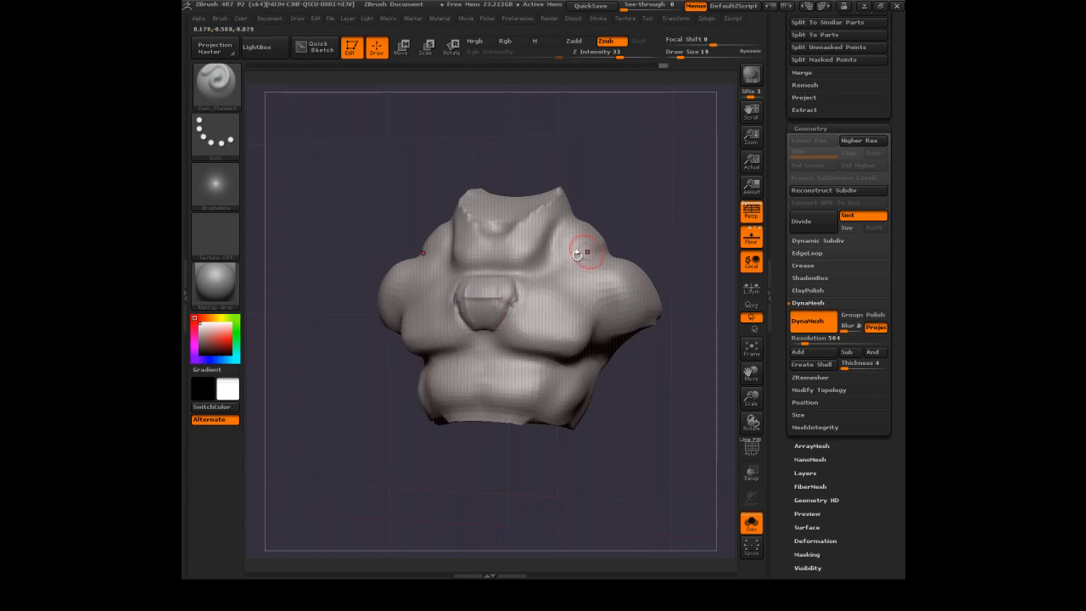
left_click_drag(621, 222, 642, 238)
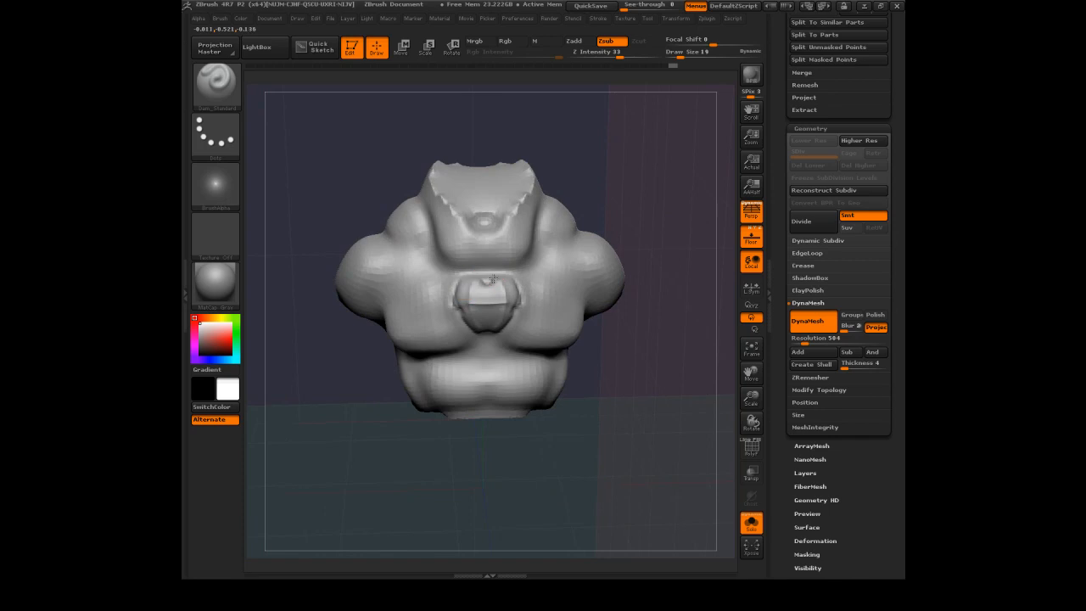
left_click_drag(515, 280, 520, 299)
mouse_move(685, 241)
left_mouse_down()
mouse_move(675, 172)
mouse_move(685, 172)
mouse_move(656, 189)
mouse_move(642, 177)
mouse_move(552, 279)
left_mouse_up()
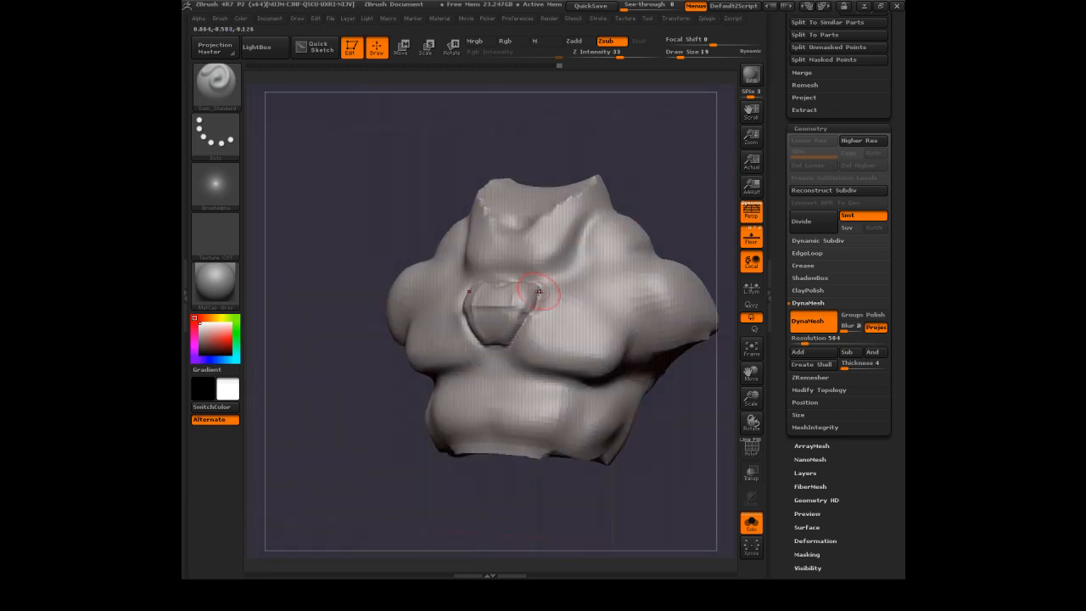
mouse_move(677, 205)
left_mouse_down()
mouse_move(707, 206)
mouse_move(678, 188)
left_mouse_up()
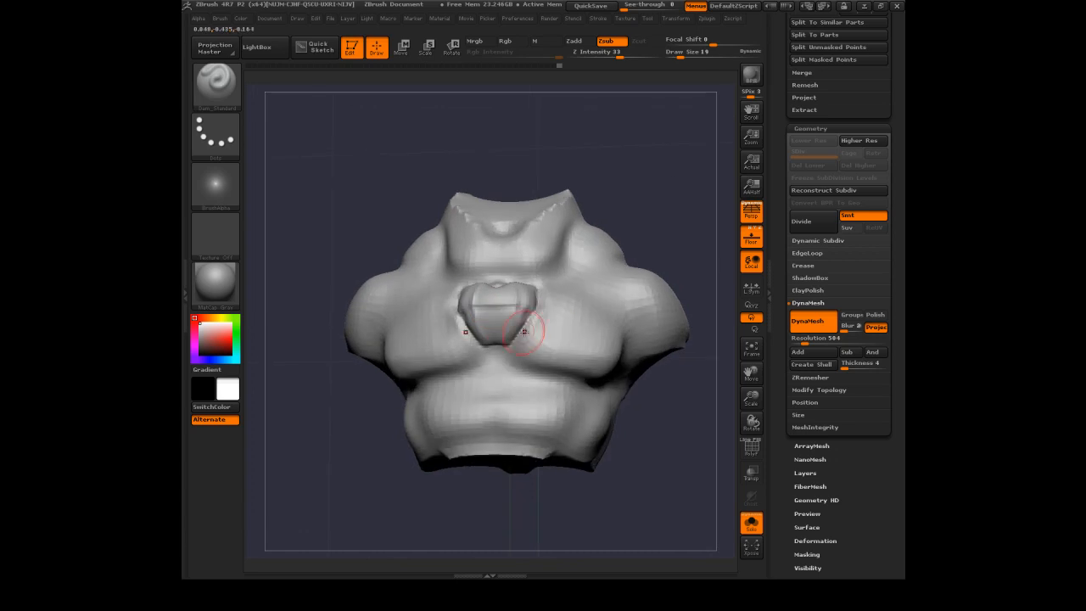
Carve crisp lines along the lower edges of both pectorals, running outward from the central plate
left_click_drag(517, 350, 555, 372)
left_click_drag(692, 203, 664, 187)
left_click_drag(520, 364, 614, 374)
left_click_drag(664, 202, 672, 217)
left_click_drag(519, 336, 624, 352)
Carve the upper and outer borders of the pectorals to turn them into closed armour plates
left_click_drag(672, 217, 640, 227)
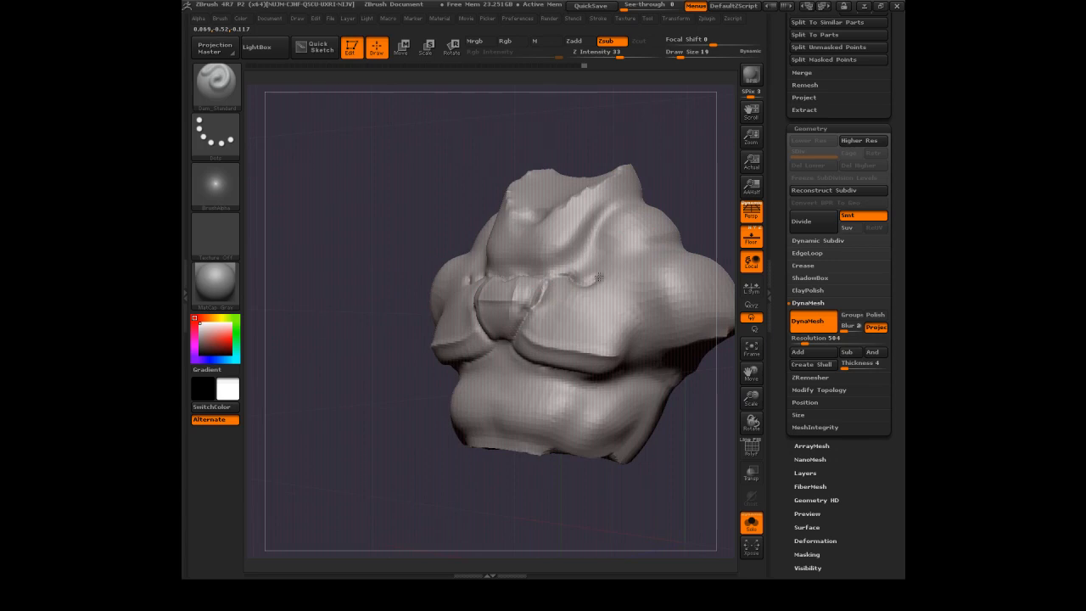
left_click_drag(615, 292, 636, 320)
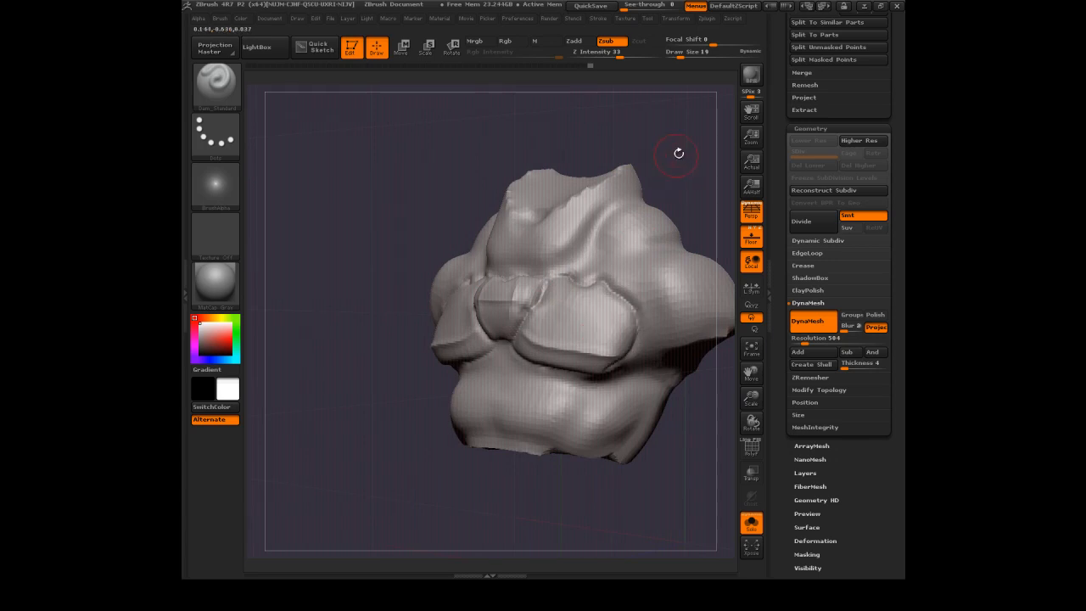
left_click_drag(669, 164, 577, 271)
Flatten the surfaces of the chest plates around the sternum with the TrimDynamic brush
mouse_move(672, 200)
left_mouse_down()
mouse_move(681, 189)
mouse_move(667, 185)
mouse_move(512, 305)
left_mouse_up()
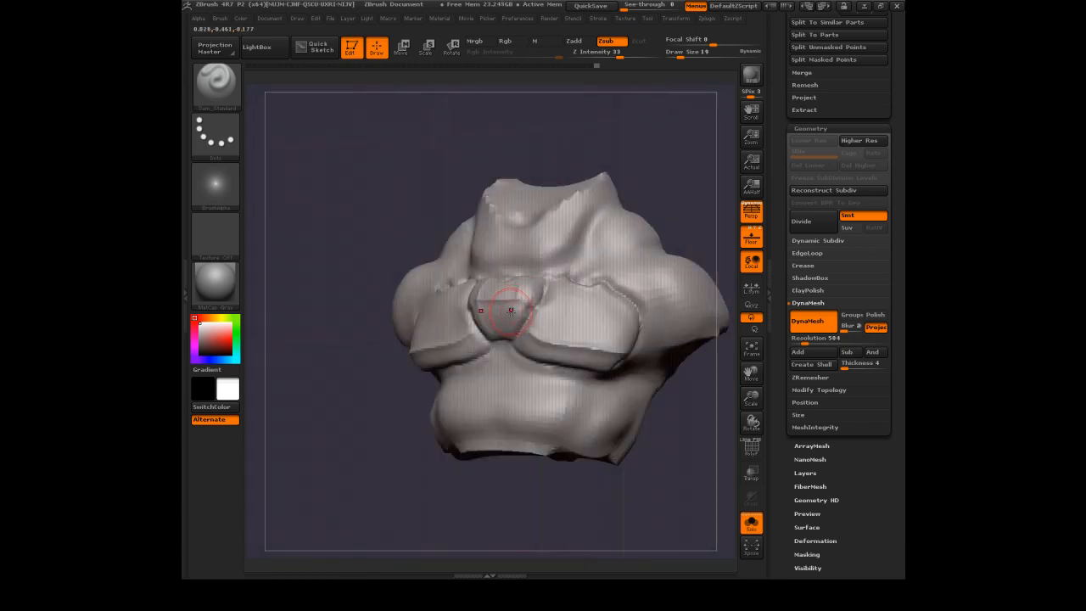
key("b")
key("t")
key("d")
mouse_move(457, 342)
left_mouse_down()
mouse_move(592, 339)
mouse_move(539, 342)
left_mouse_up()
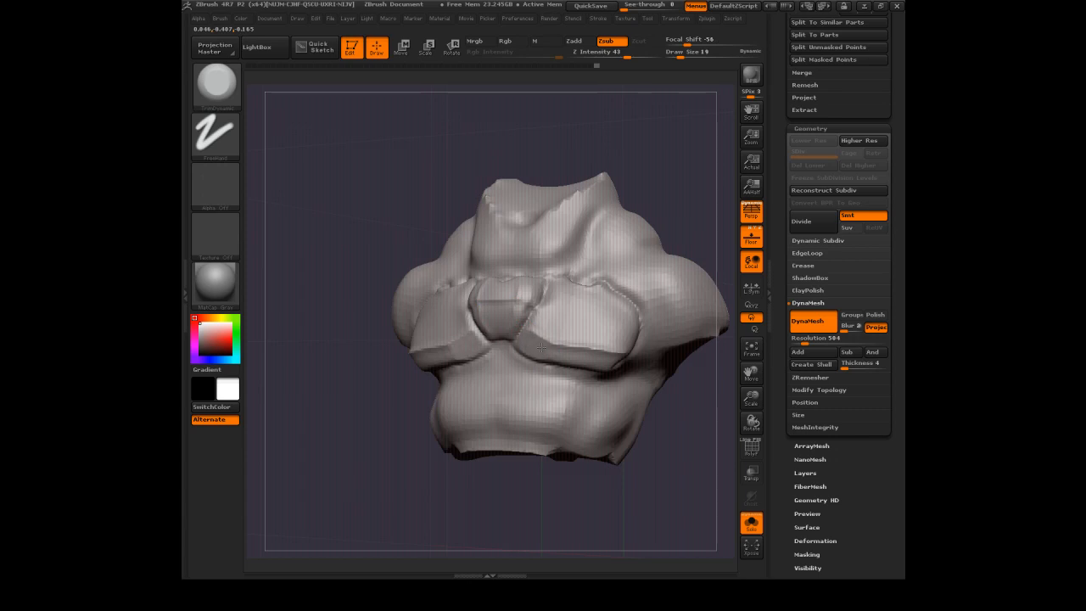
Flatten the front faces and lower bevels of both pectoral plates with the TrimDynamic brush
left_click_drag(541, 345, 594, 357)
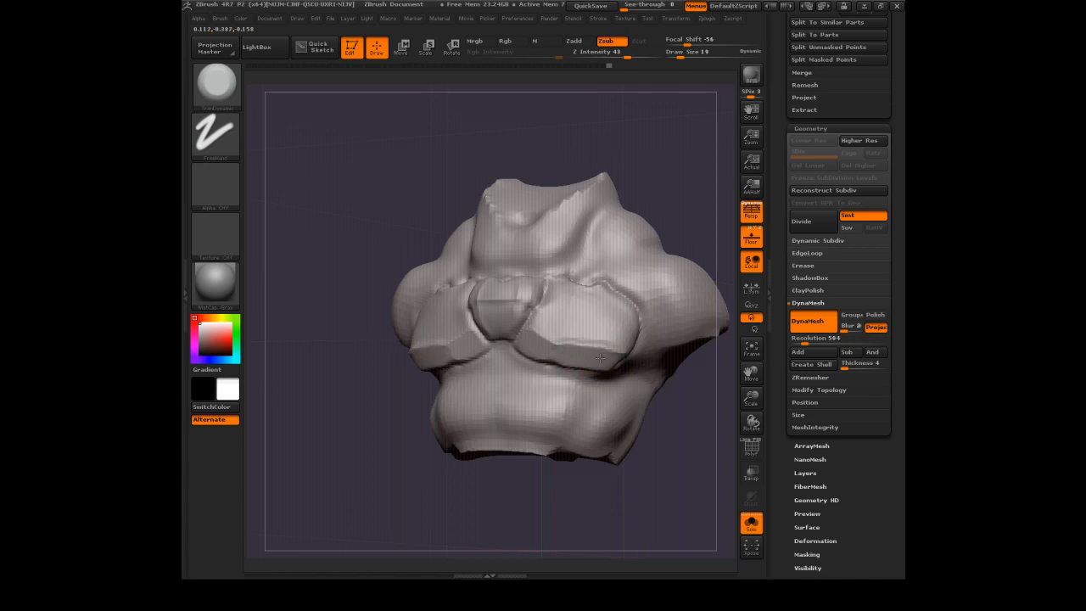
left_click_drag(689, 383, 665, 419)
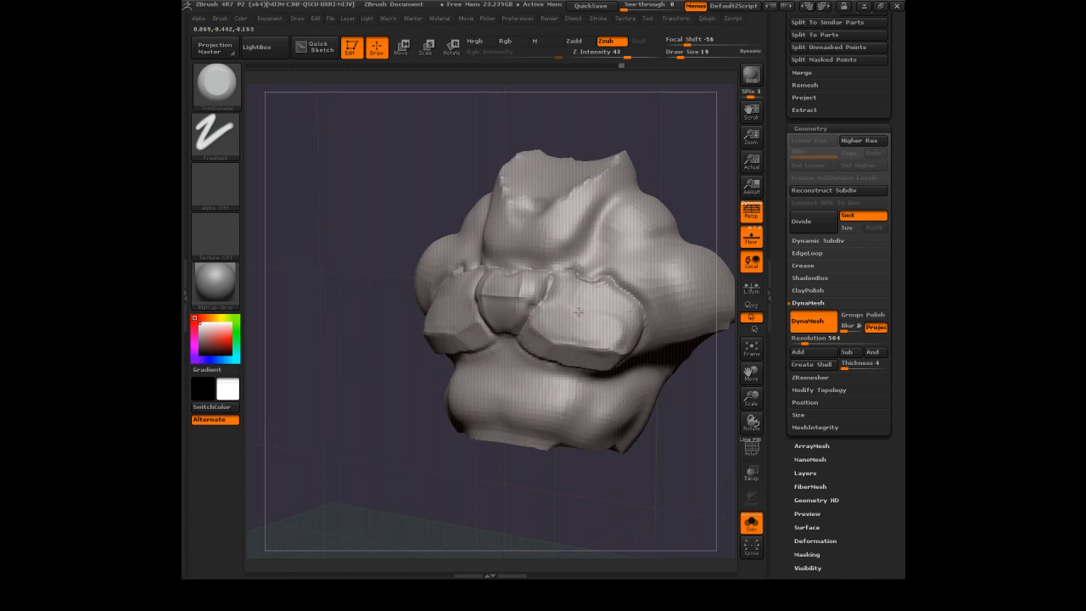
right_click_drag(647, 310, 623, 250)
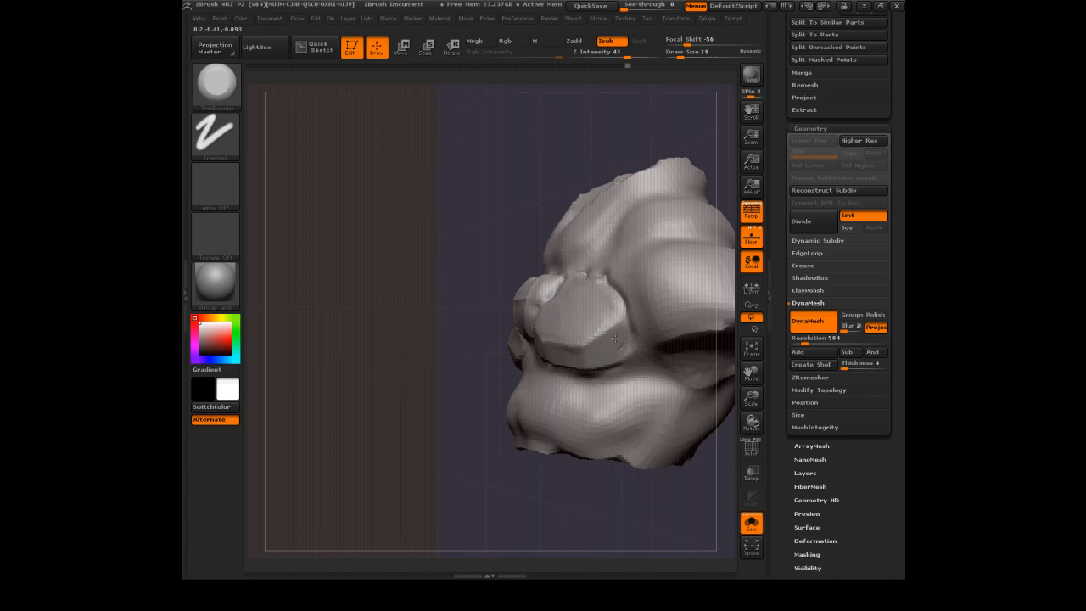
right_click_drag(558, 285, 585, 316, "shift")
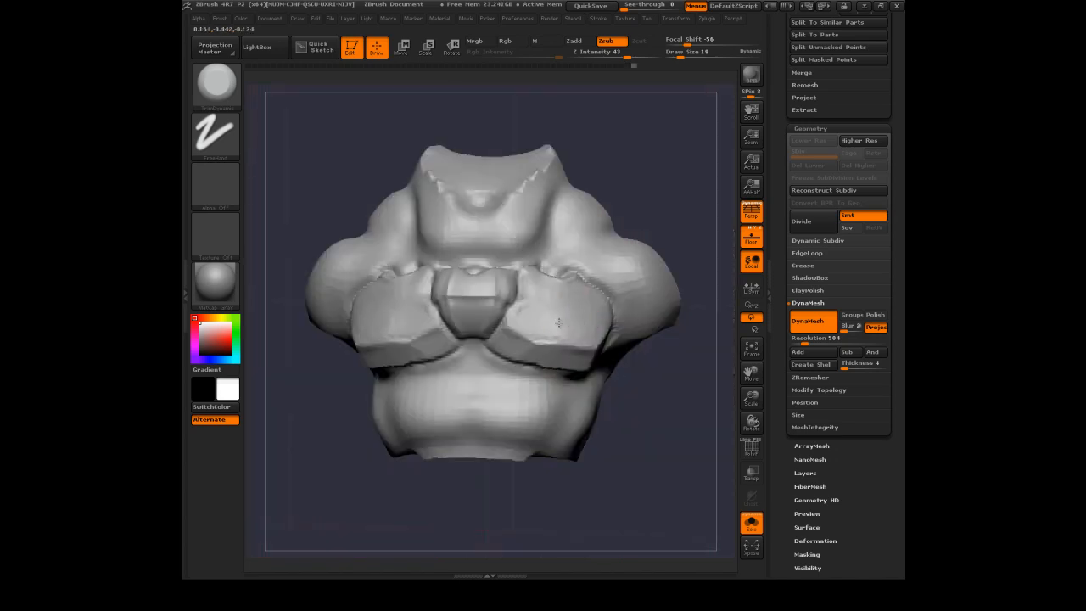
key("shift")
mouse_move(623, 168)
left_mouse_down()
mouse_move(678, 169)
mouse_move(633, 144)
mouse_move(669, 173)
mouse_move(655, 158)
left_mouse_up()
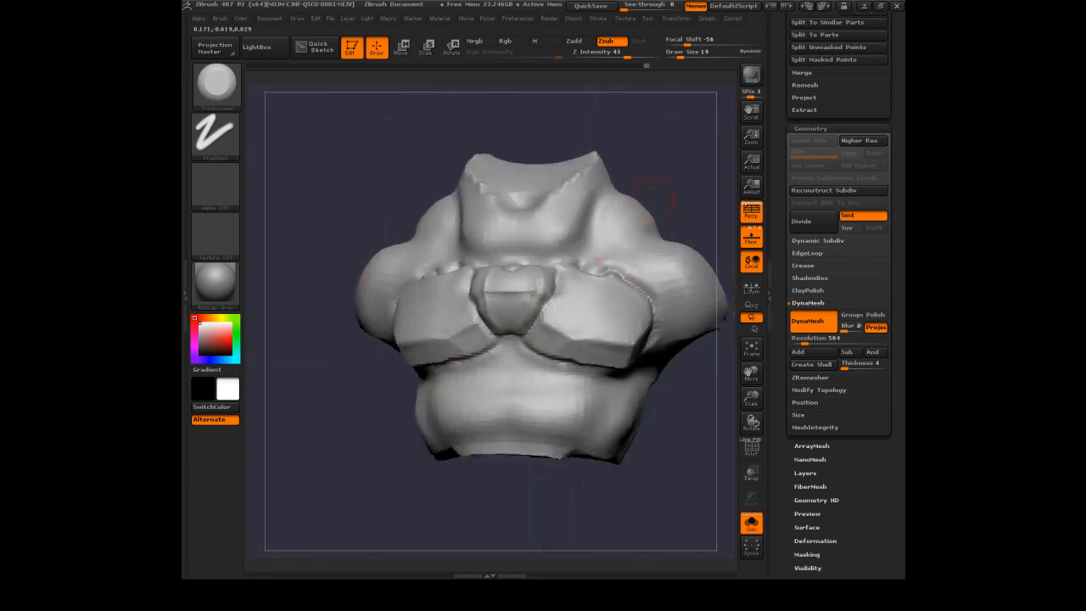
key("shift")
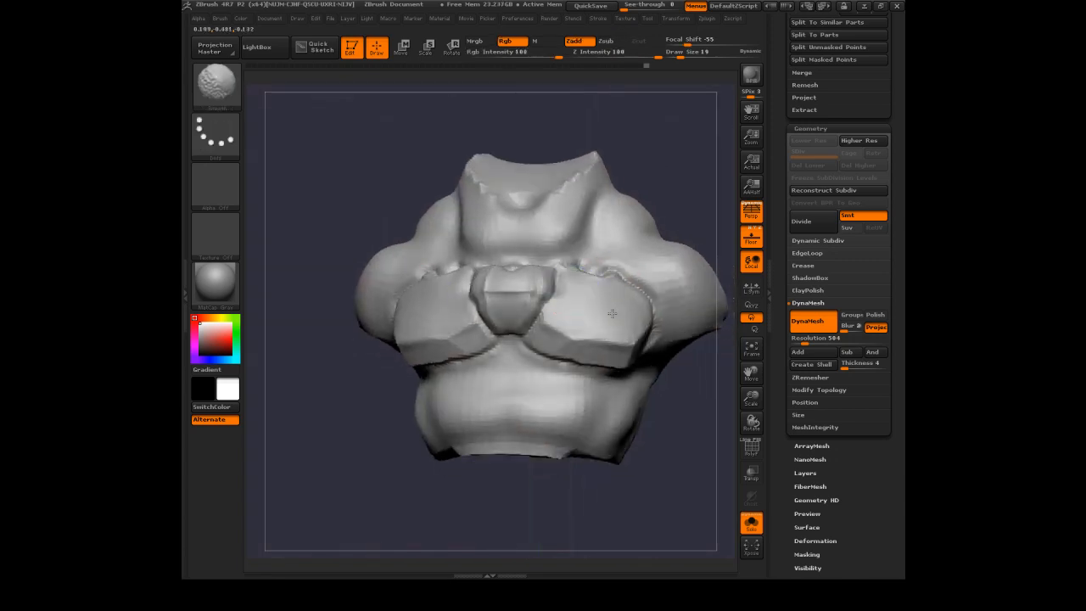
left_click_drag(645, 255, 689, 190)
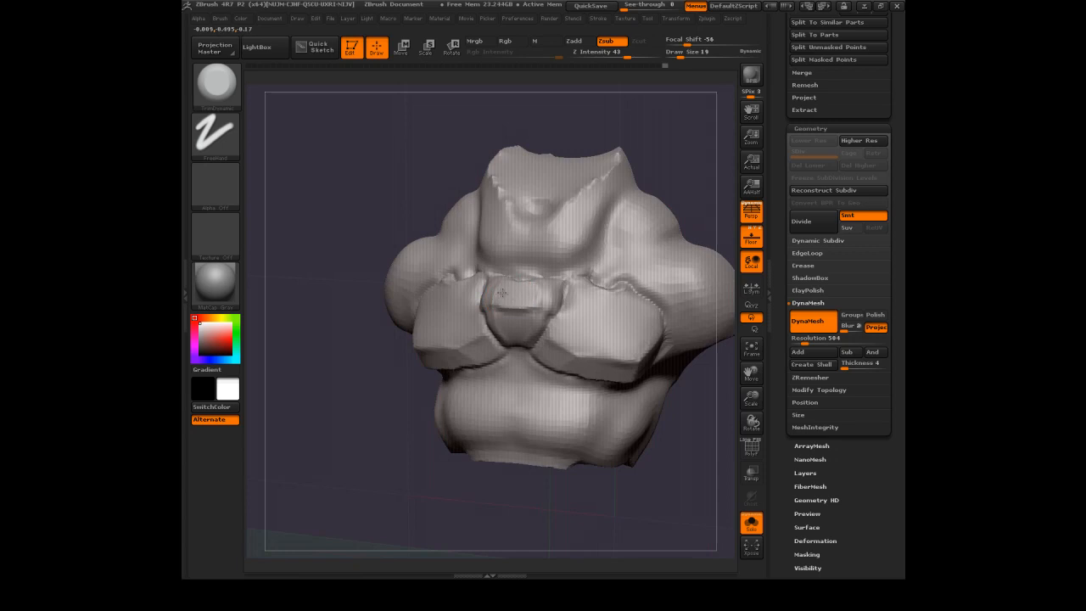
Trim the central sternum plate with a smaller TrimDynamic brush, shaping its upper face and lower facets into clean planes
mouse_move(551, 294)
left_mouse_down()
mouse_move(513, 309)
mouse_move(524, 329)
left_mouse_up()
key("s")
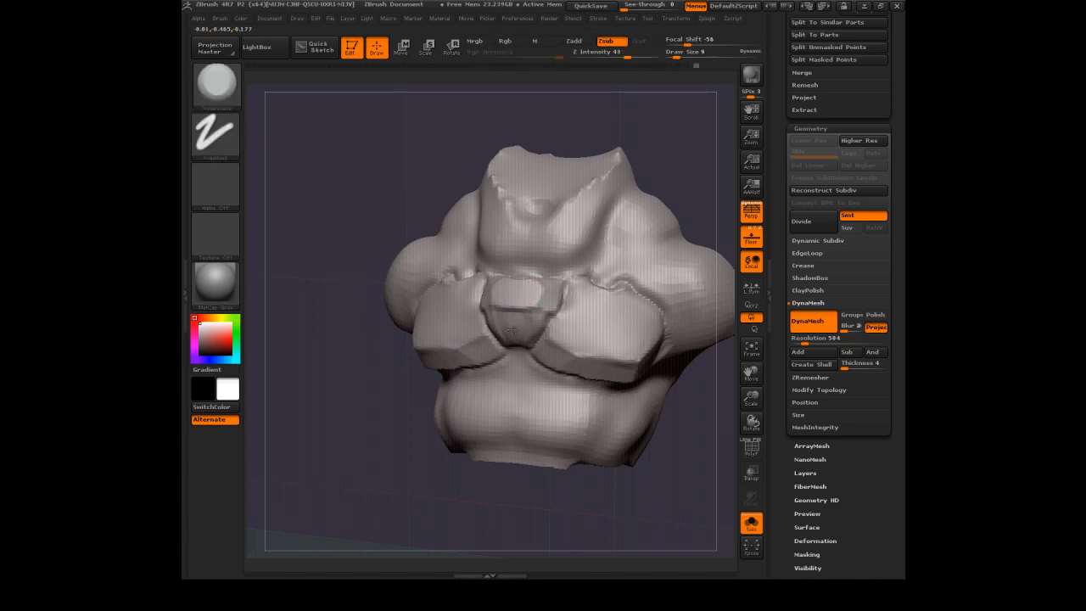
mouse_move(523, 332)
left_mouse_down()
mouse_move(512, 318)
mouse_move(565, 291)
left_mouse_up()
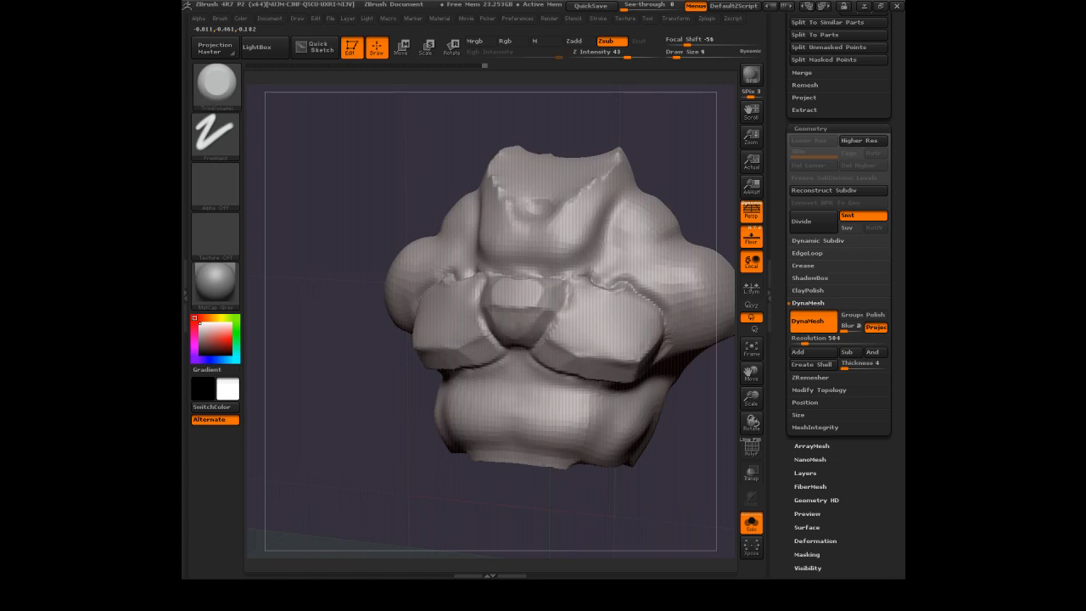
mouse_move(695, 177)
left_mouse_down("shift")
mouse_move(631, 173)
mouse_move(589, 201)
left_mouse_up("shift")
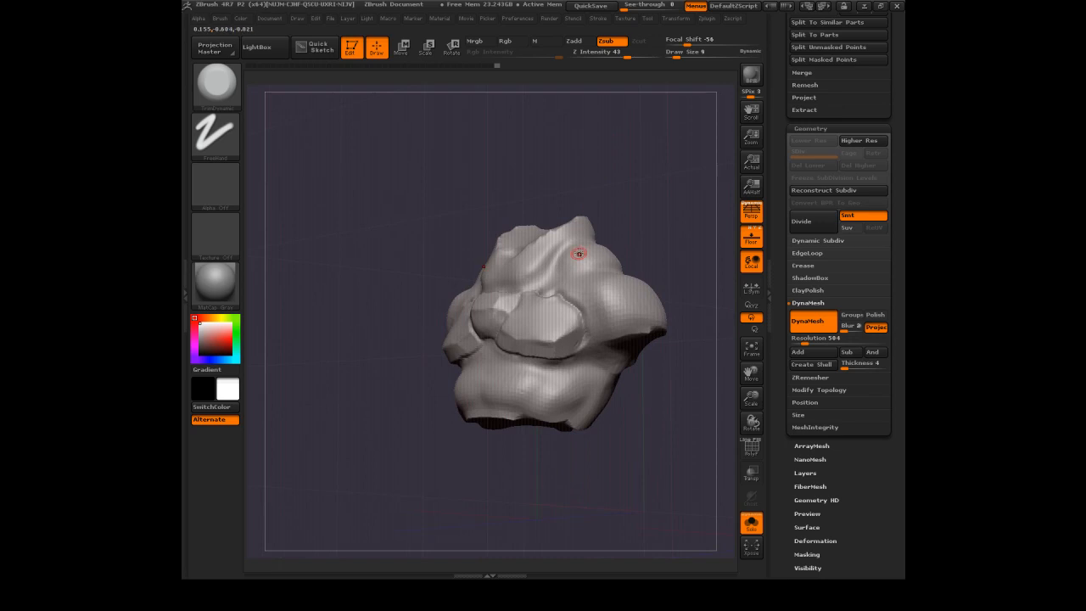
mouse_move(631, 160)
left_mouse_down()
mouse_move(565, 167)
mouse_move(554, 187)
mouse_move(526, 182)
mouse_move(591, 180)
left_mouse_up()
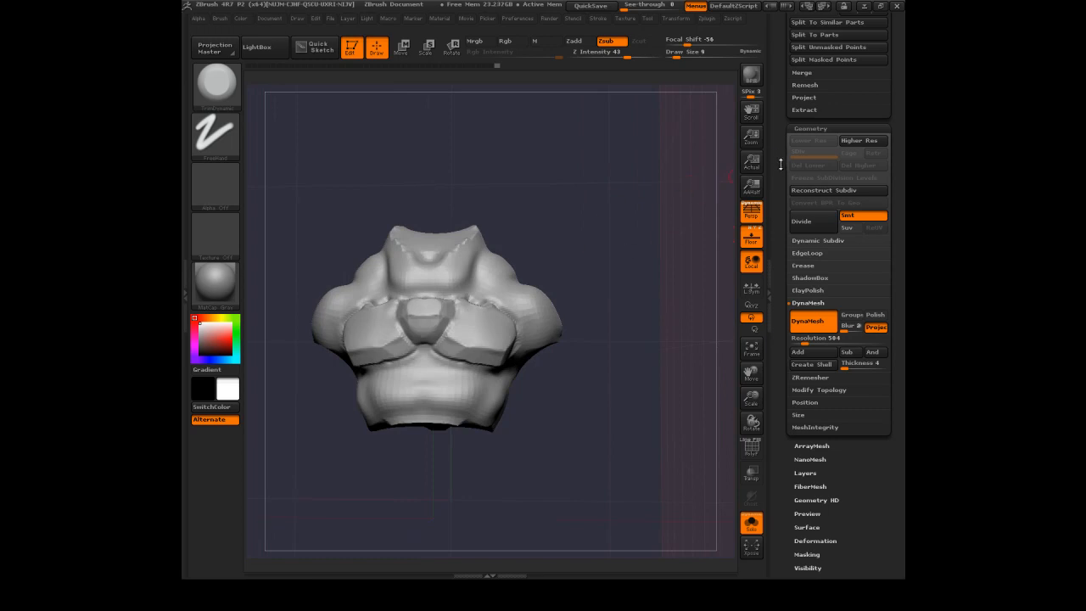
Switch to the Skin_ZSphere5_10 torso tool and examine its armour plates from the front and side
scroll(782, 167, "up", 10)
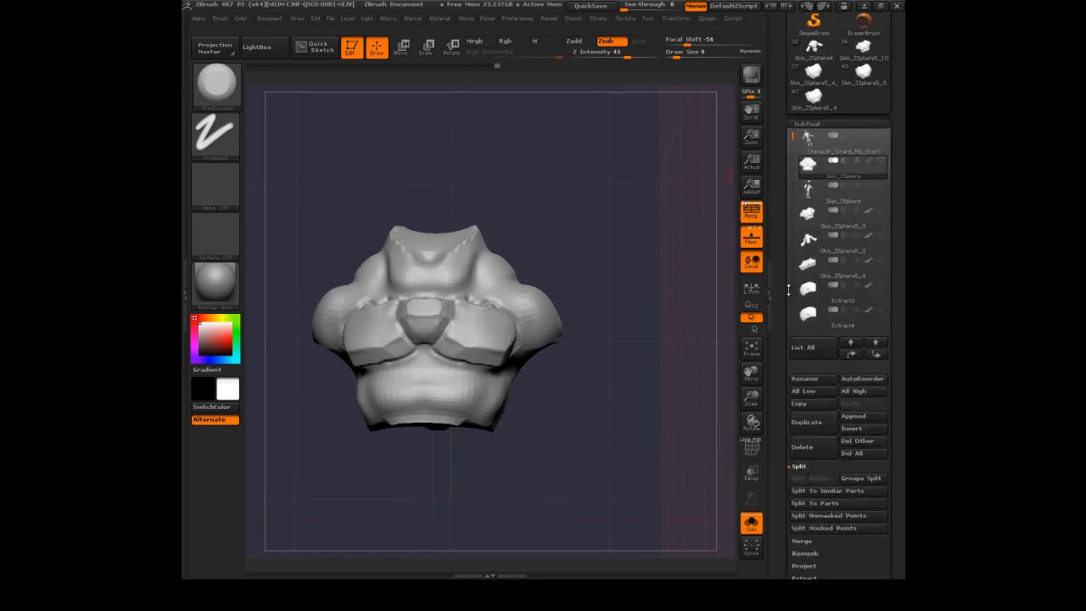
scroll(788, 290, "up", 4)
left_click(864, 129)
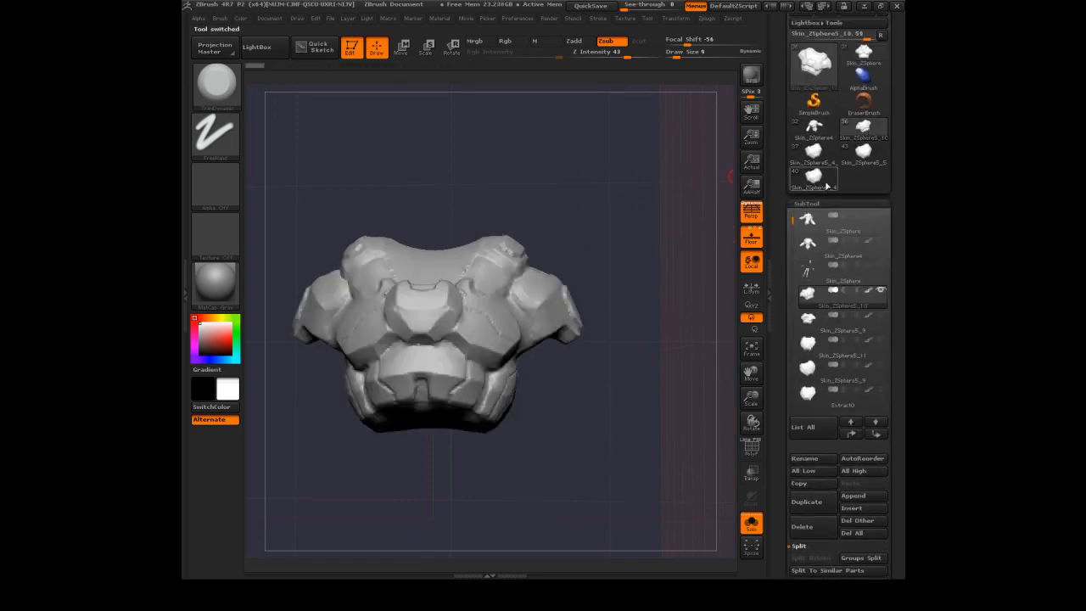
mouse_move(534, 178)
left_mouse_down()
mouse_move(511, 167)
mouse_move(582, 145)
mouse_move(654, 157)
mouse_move(589, 167)
mouse_move(569, 153)
mouse_move(606, 150)
mouse_move(727, 186)
left_mouse_up()
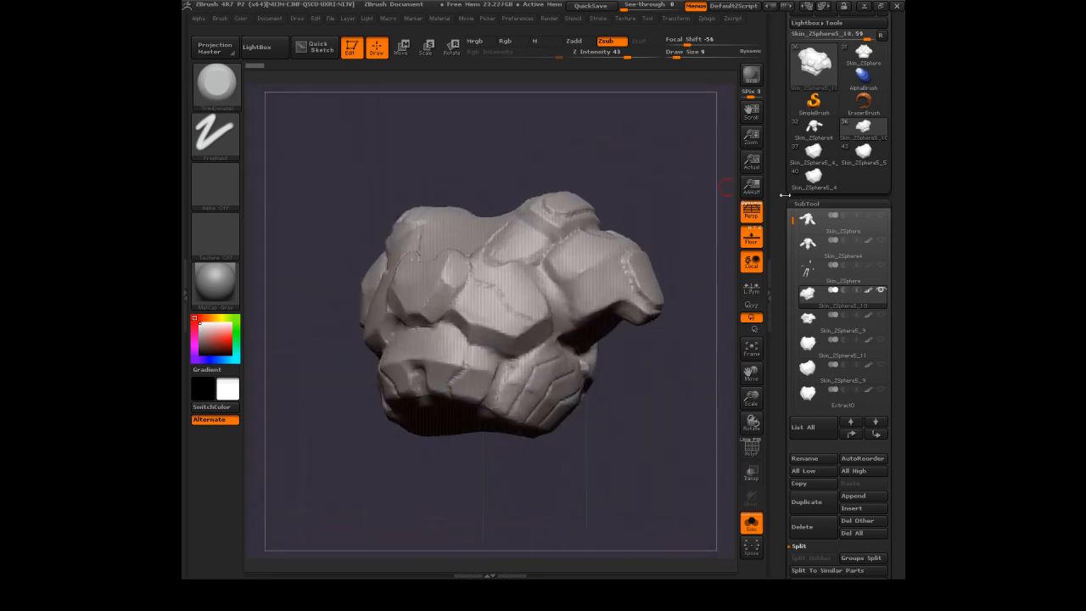
mouse_move(840, 271)
mouse_move(638, 174)
left_mouse_down()
mouse_move(630, 195)
mouse_move(651, 74)
mouse_move(618, 85)
mouse_move(710, 122)
left_mouse_up()
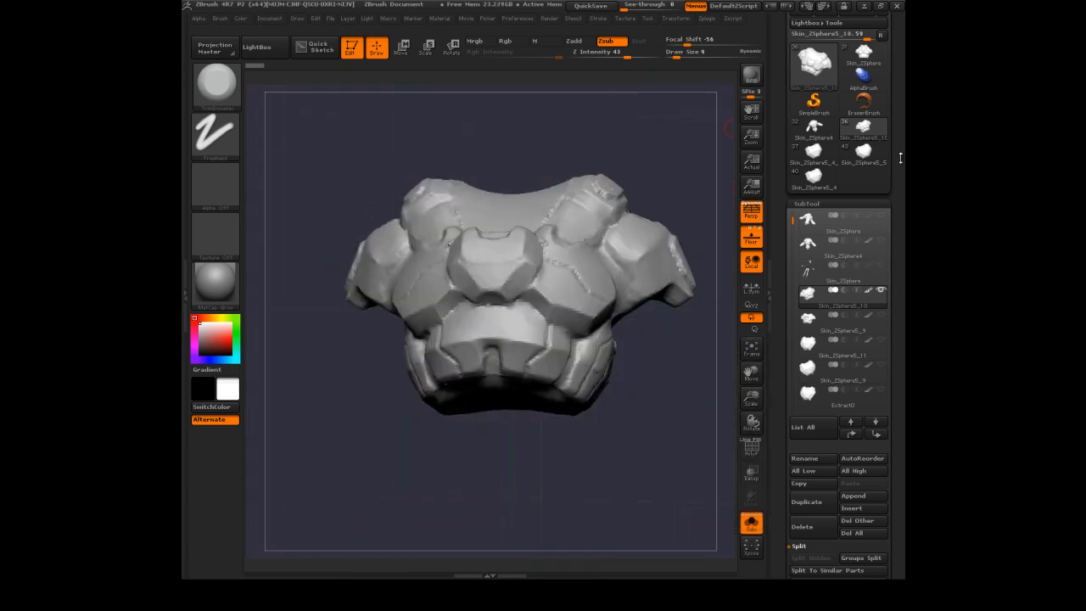
mouse_move(676, 145)
left_mouse_down()
mouse_move(601, 145)
mouse_move(652, 152)
left_mouse_up()
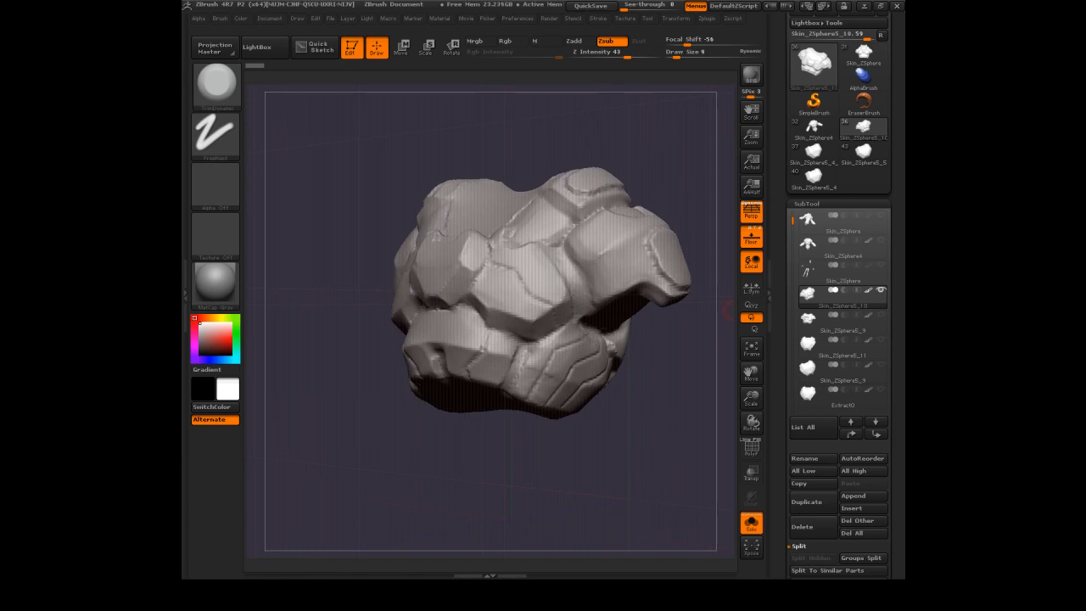
mouse_move(599, 114)
left_mouse_down()
mouse_move(633, 109)
mouse_move(605, 138)
left_mouse_up()
Polish the front face of the pectoral plates with the hPolish brush at draw size 13
key("b")
key("t")
key("d")
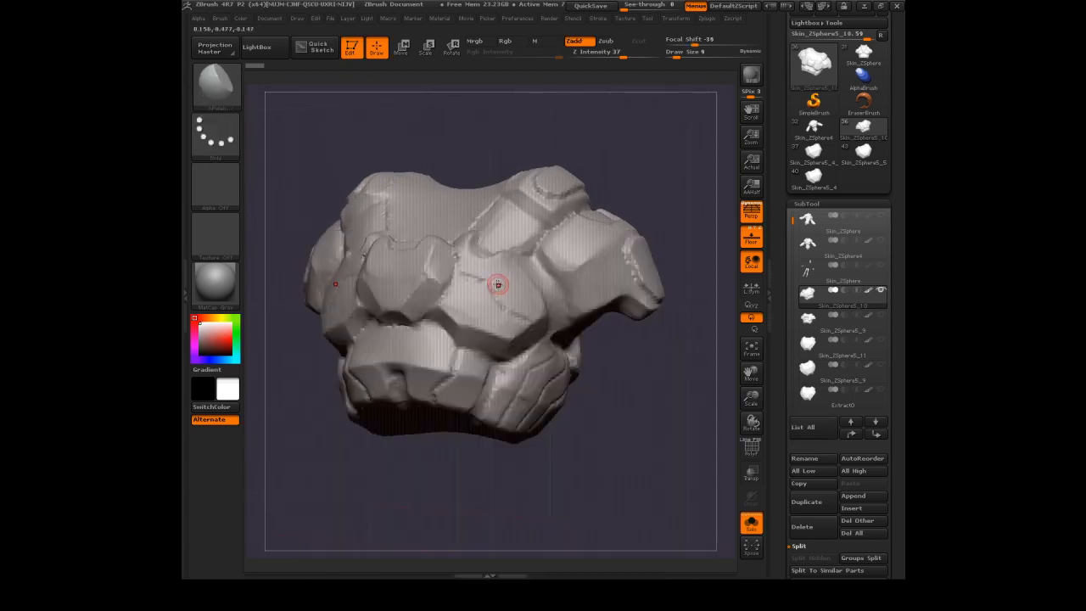
mouse_move(585, 175)
left_mouse_down()
mouse_move(450, 250)
mouse_move(459, 252)
left_mouse_up()
key("s")
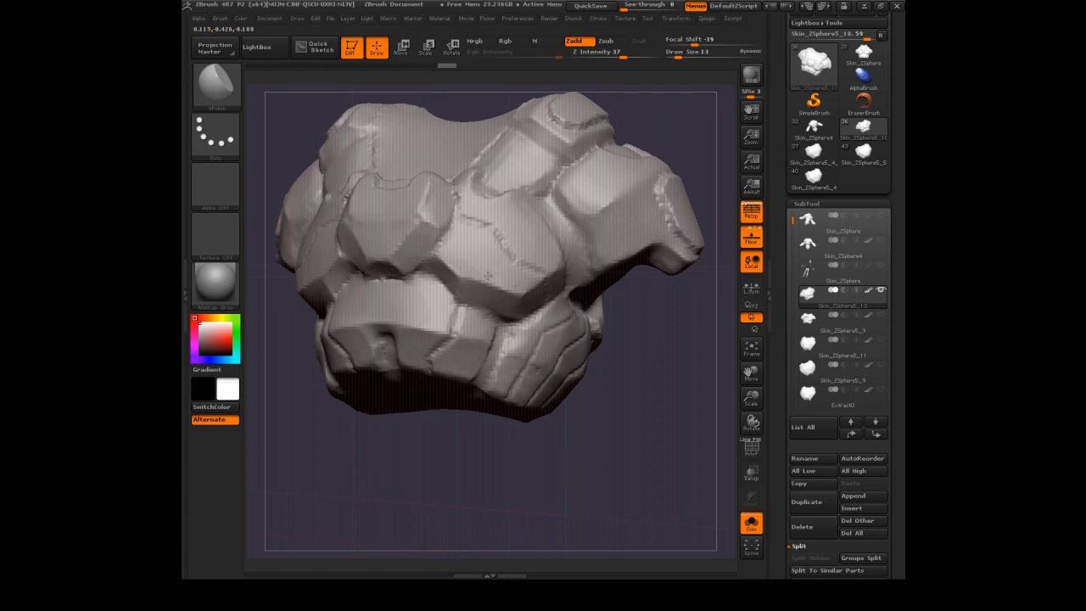
left_click_drag(479, 255, 500, 260)
left_click_drag(710, 125, 722, 108)
left_click_drag(476, 249, 498, 263)
left_click_drag(718, 146, 679, 122)
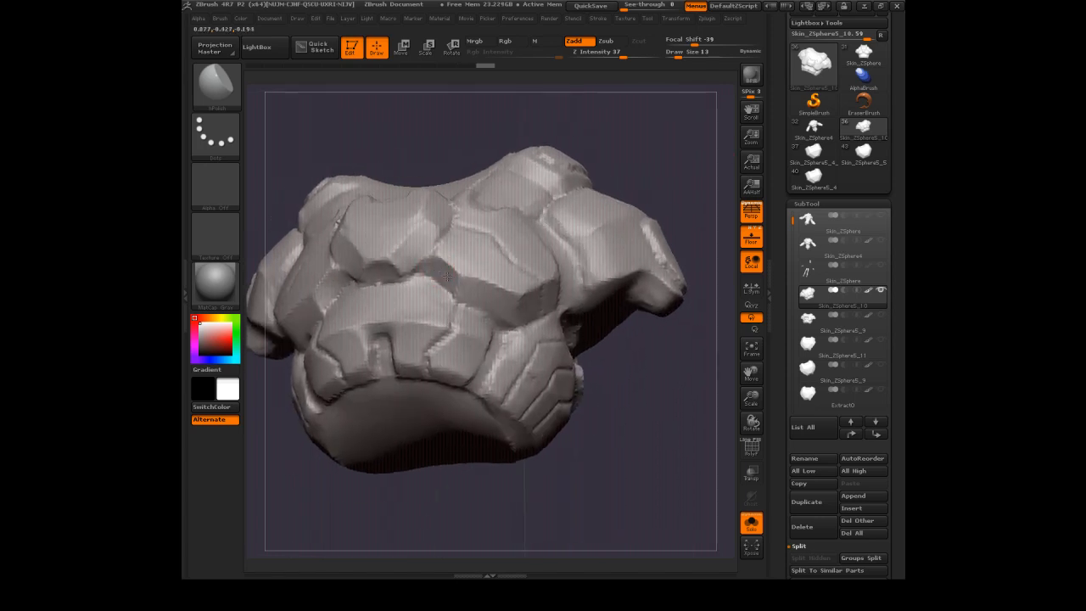
Polish the lower bevel and outer edge of the pectoral plates with hPolish
mouse_move(439, 269)
left_mouse_down()
mouse_move(450, 256)
mouse_move(503, 296)
left_mouse_up()
left_click_drag(523, 274, 504, 296)
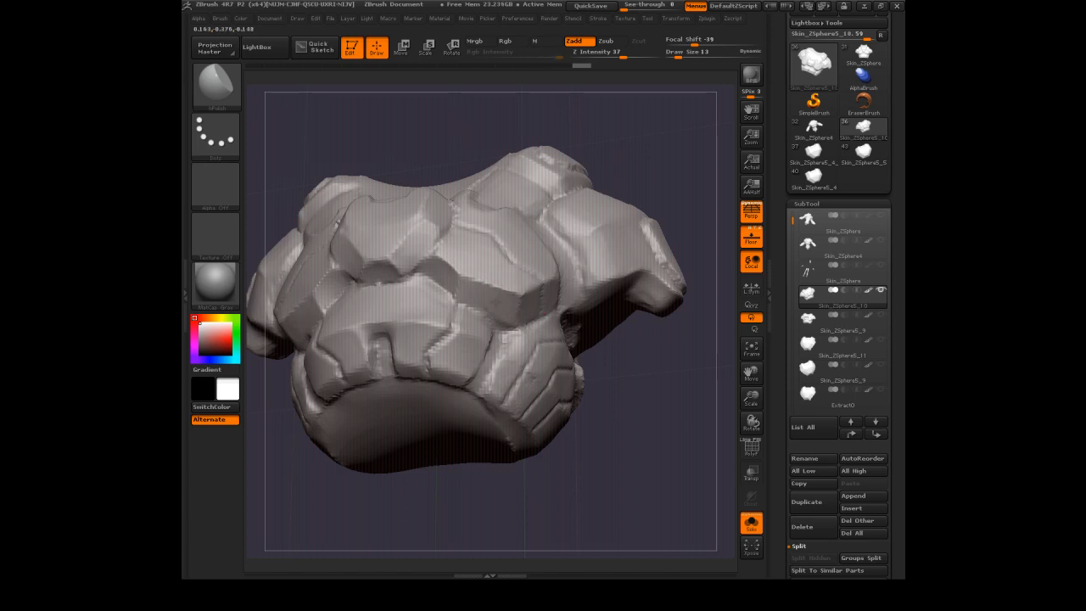
left_click_drag(492, 266, 541, 312)
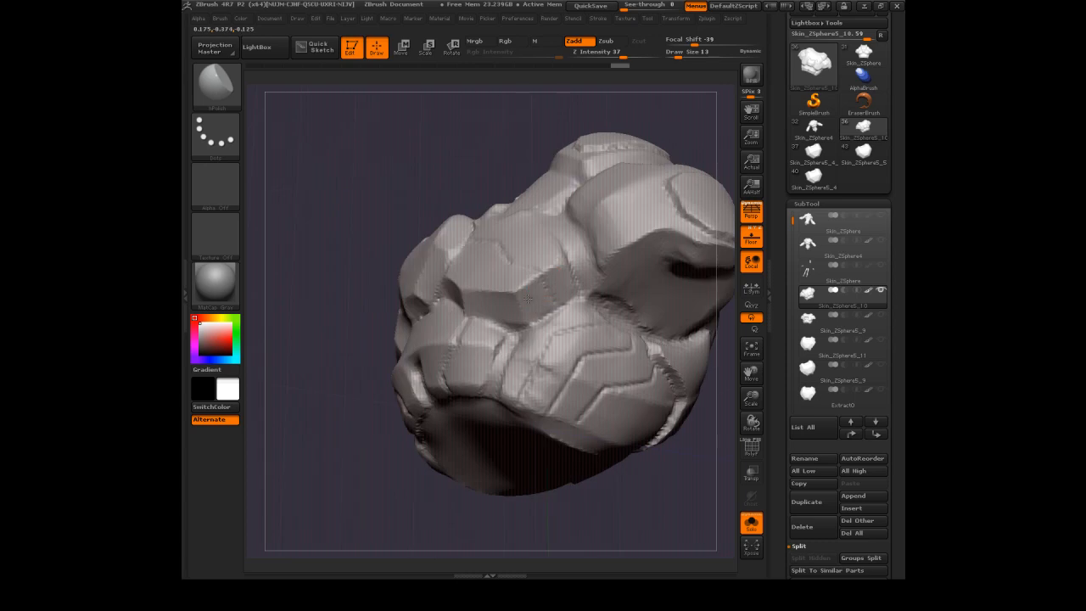
left_click_drag(543, 119, 628, 145)
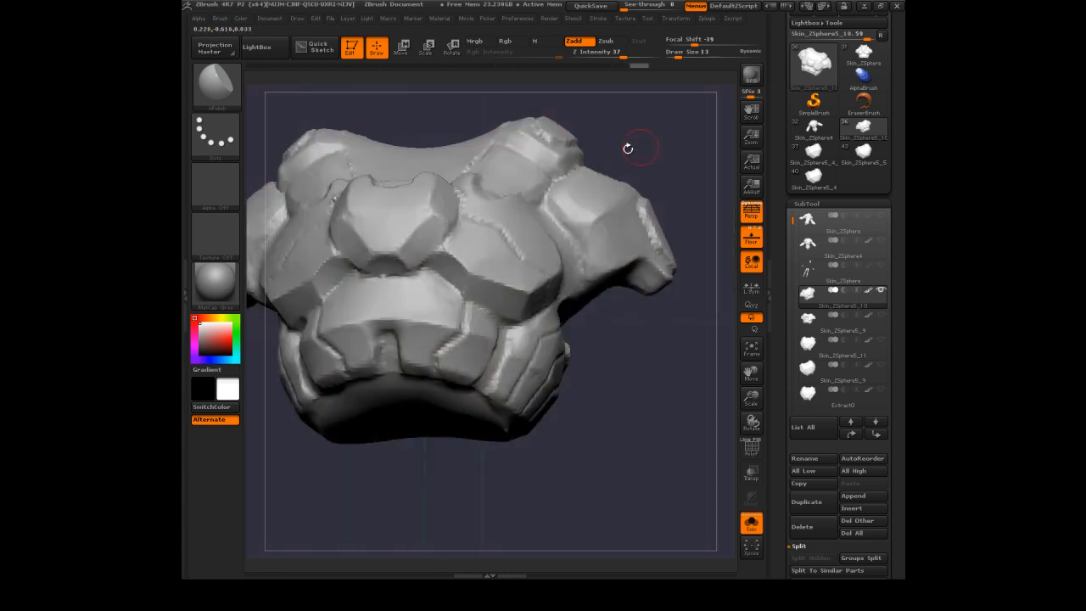
Compare TrimDynamic with hPolish, then flatten the inner edge of the pectoral plates beside the sternum with hPolish
key("b")
left_click(489, 259)
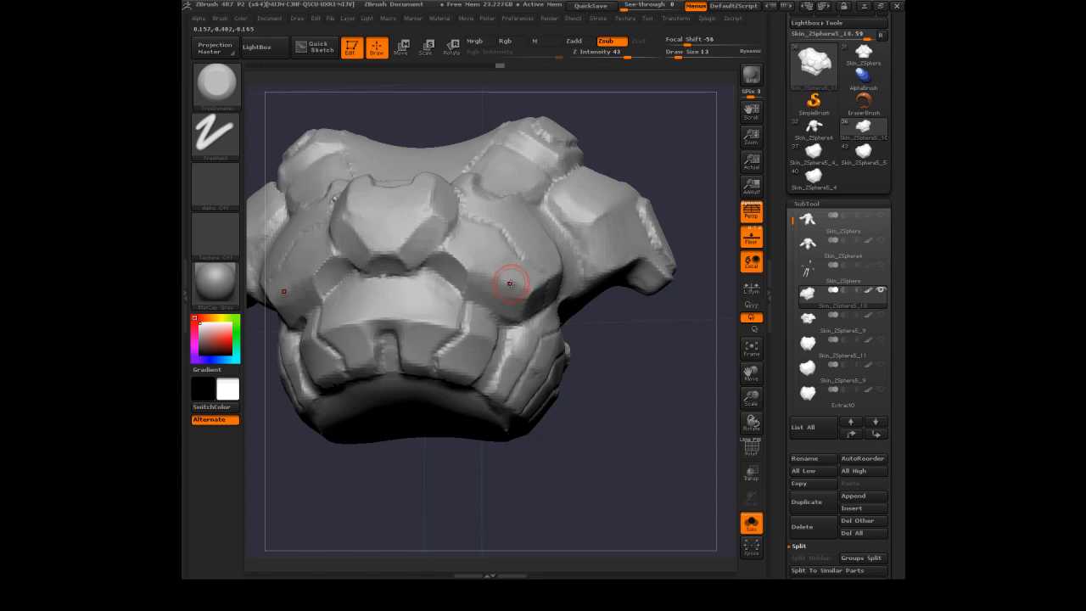
key("b")
key("h")
key("p")
left_click_drag(469, 243, 456, 257)
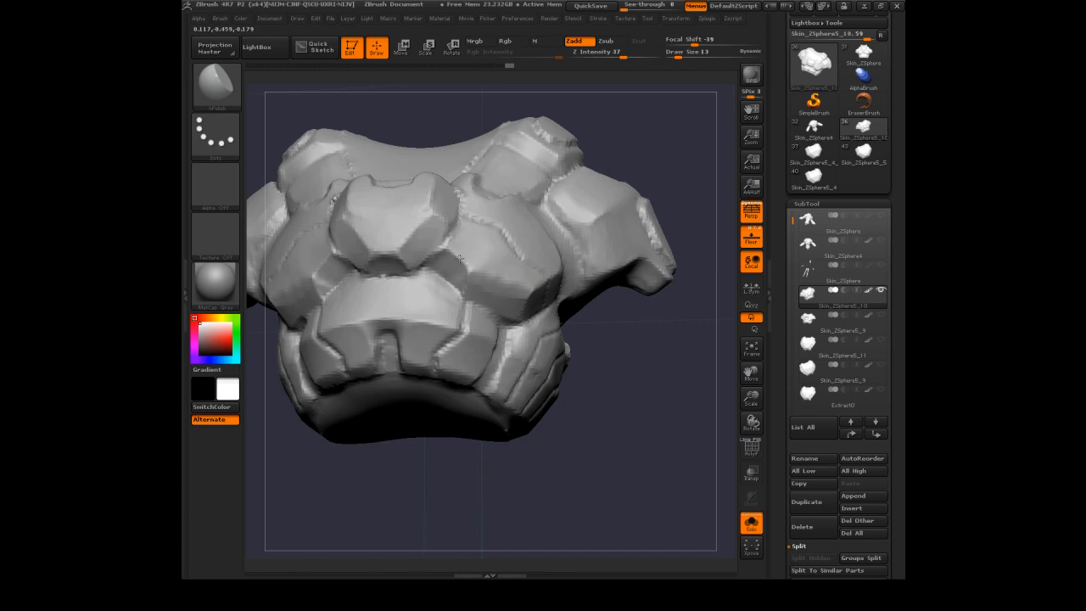
left_click_drag(444, 302, 465, 265)
Select the Pen A brush, undo its test stroke on the upper shoulder panel, and enable Zadd with Rgb off
key("ctrl")
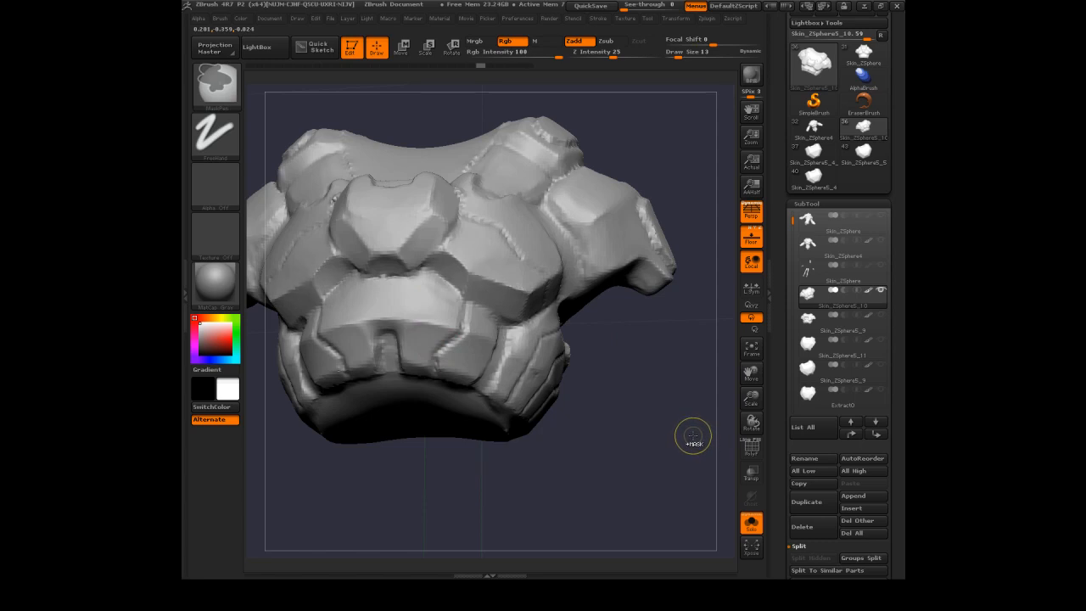
key("ctrl+shift")
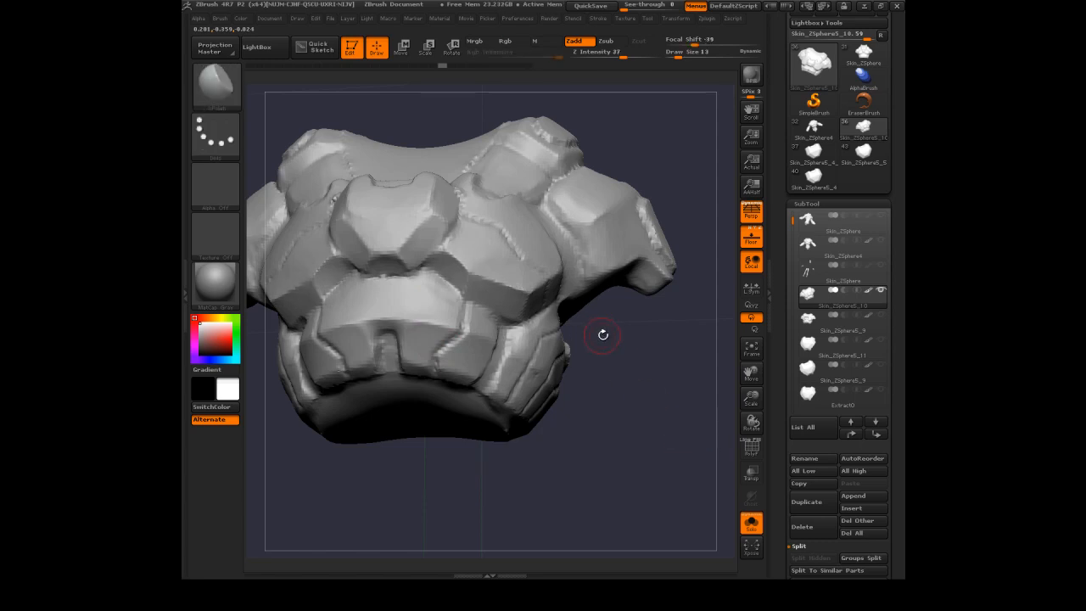
key("b")
key("c")
key("t")
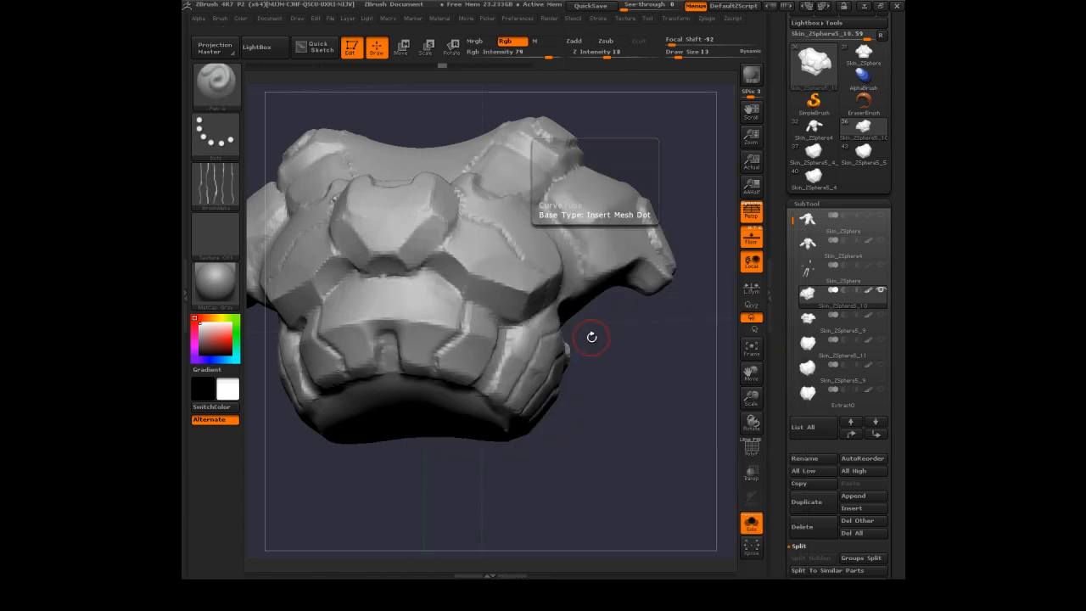
left_click_drag(631, 344, 502, 284)
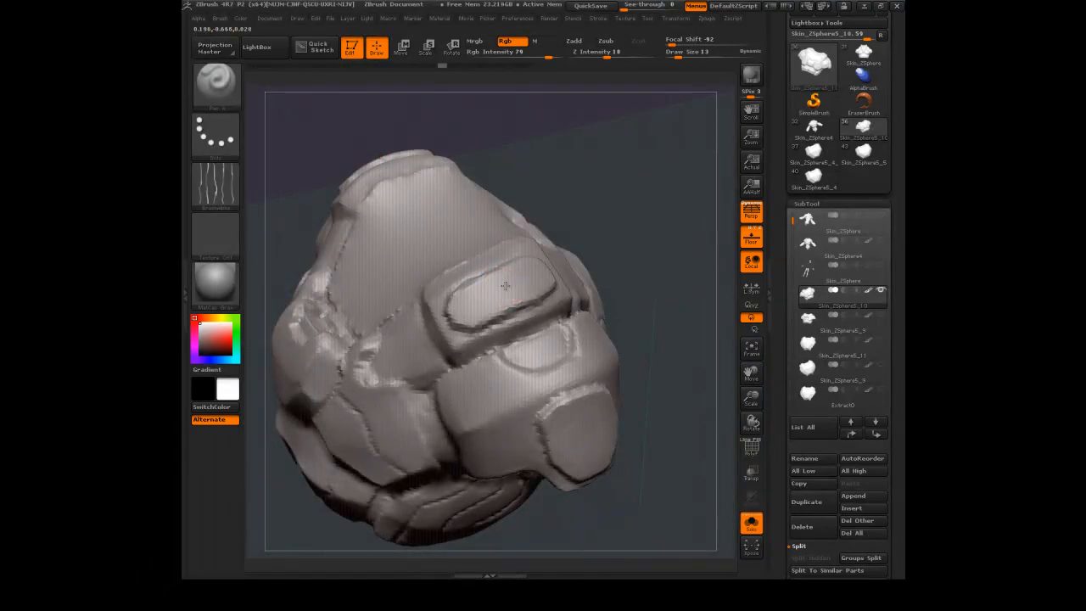
key("ctrl+z")
left_click(573, 40)
left_click(504, 41)
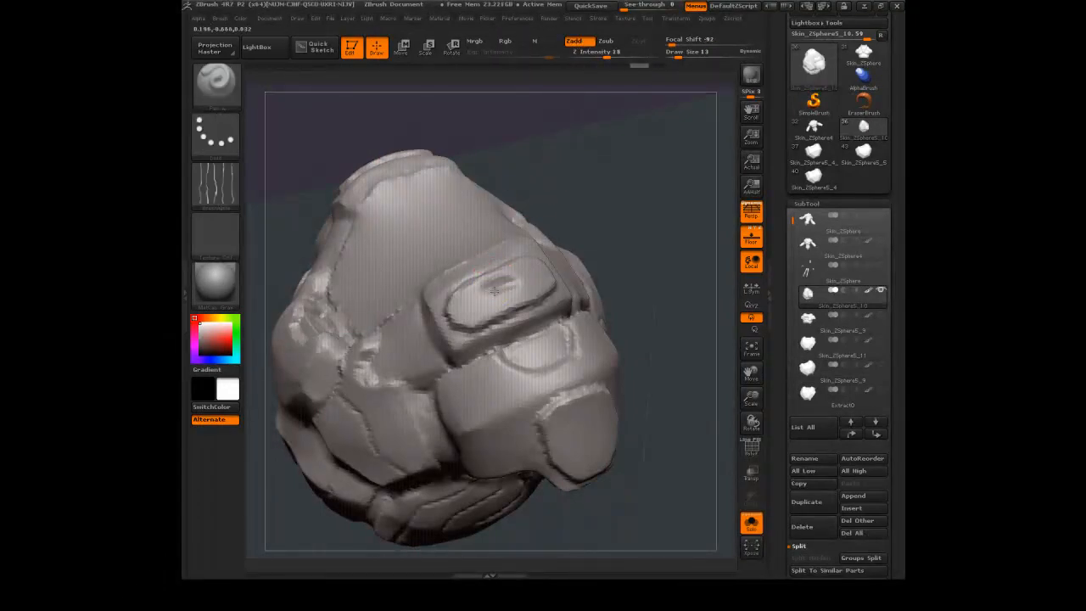
Switch the Pen A brush to Zsub and test engraving strokes on the inset panel of the upper shoulder
left_click_drag(512, 285, 497, 283, "shift")
left_click(606, 41)
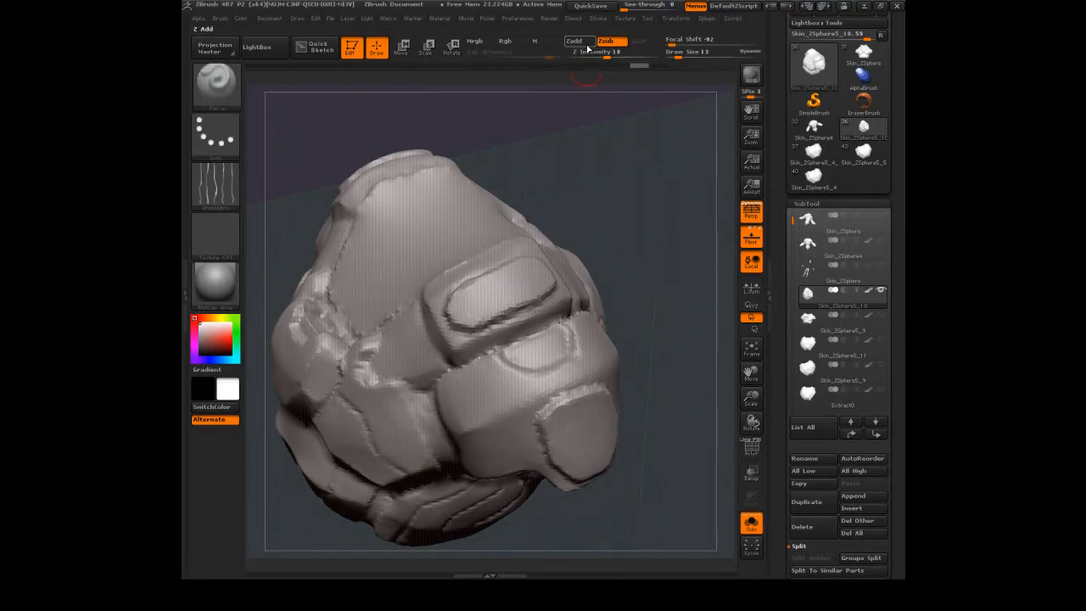
left_click_drag(480, 297, 519, 280)
right_click_drag(472, 301, 498, 294)
mouse_move(498, 294)
left_mouse_down()
mouse_move(508, 282)
mouse_move(502, 292)
left_mouse_up()
Set the focal shift to -2 and try a carved stroke on the upper shoulder panel
left_click_drag(675, 40, 712, 39)
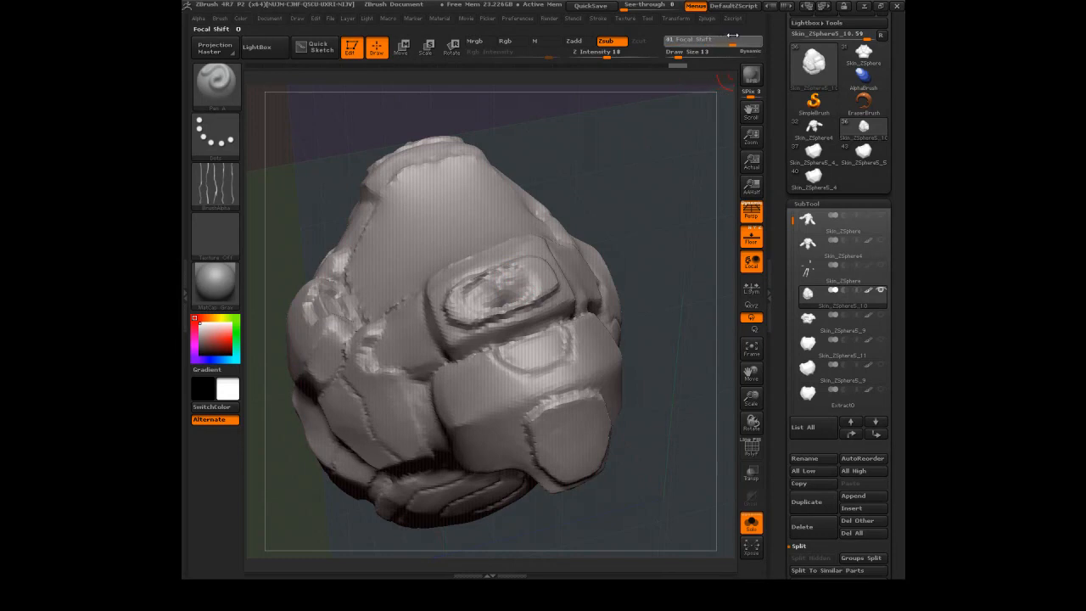
left_click_drag(713, 40, 711, 40)
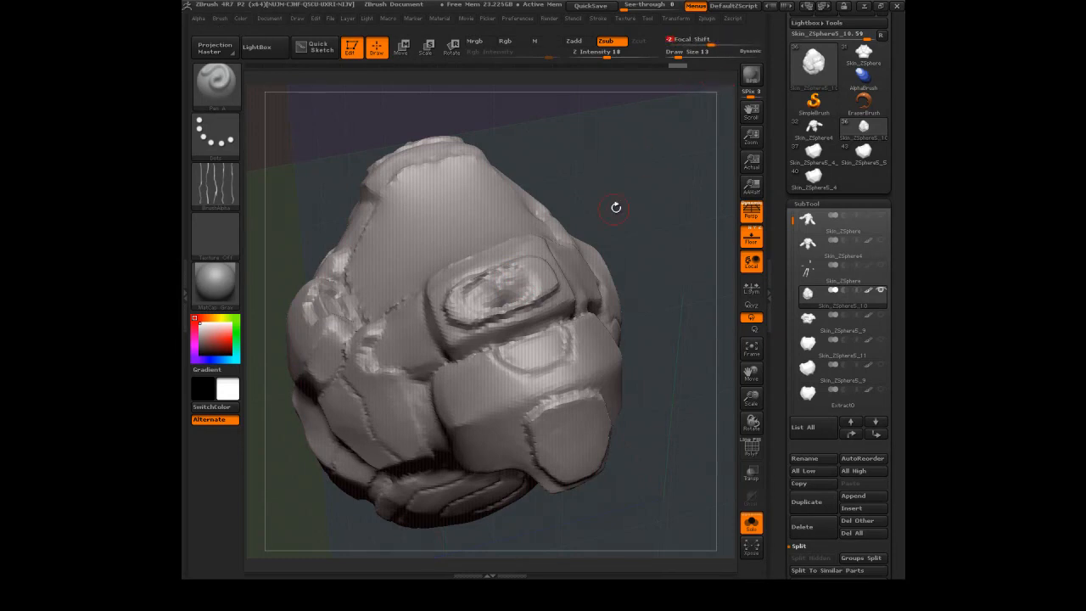
mouse_move(623, 205)
left_mouse_down()
mouse_move(493, 276)
mouse_move(519, 282)
left_mouse_up()
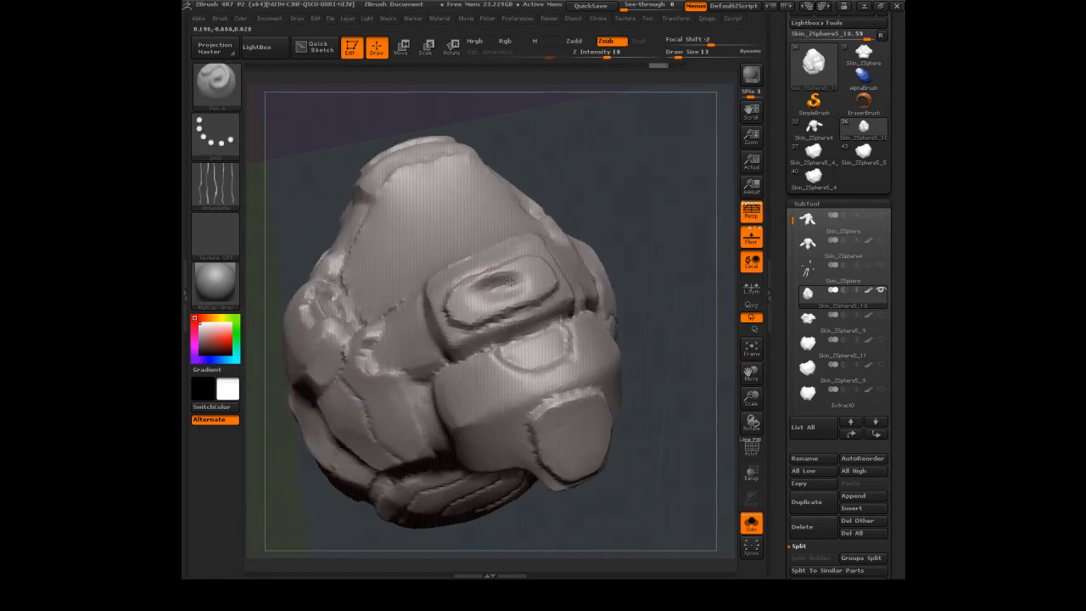
Set the Pen A brush to focal shift -36 and draw size 14, testing it on the upper shoulder panel
left_click_drag(711, 42, 718, 42)
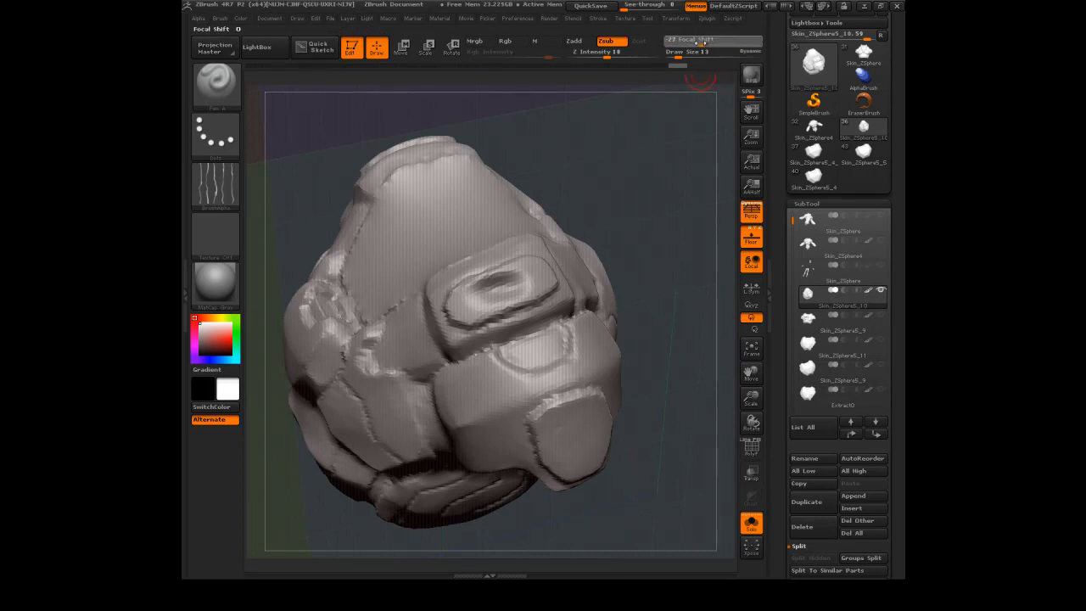
left_click_drag(700, 42, 695, 42)
left_click_drag(648, 178, 679, 229)
left_click_drag(511, 279, 499, 292, "shift")
left_click_drag(619, 213, 615, 255)
key("s")
left_click_drag(511, 293, 512, 292)
mouse_move(619, 247)
left_mouse_down()
mouse_move(614, 211)
mouse_move(594, 229)
left_mouse_up()
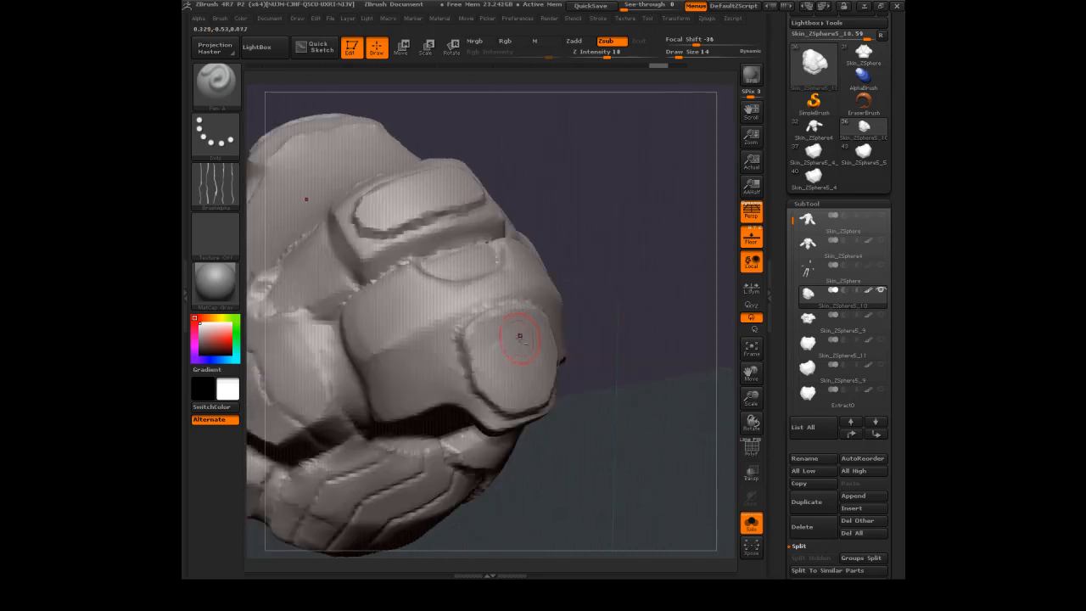
Turn off the Pen A brush's alpha and undo the test strokes on the outer shoulder's inset panel
left_click_drag(526, 348, 501, 349)
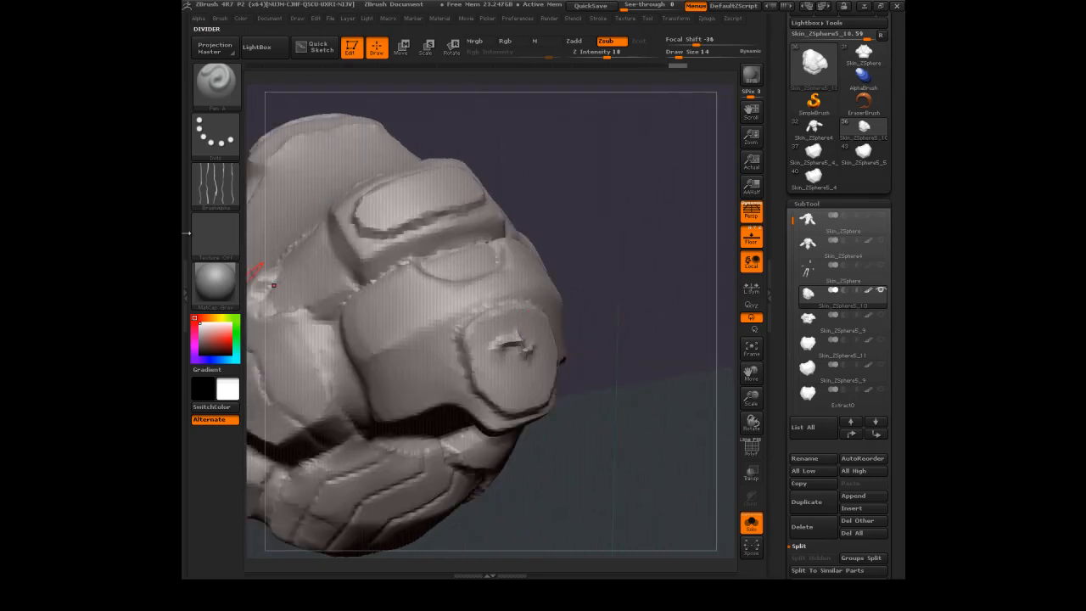
left_click(217, 187)
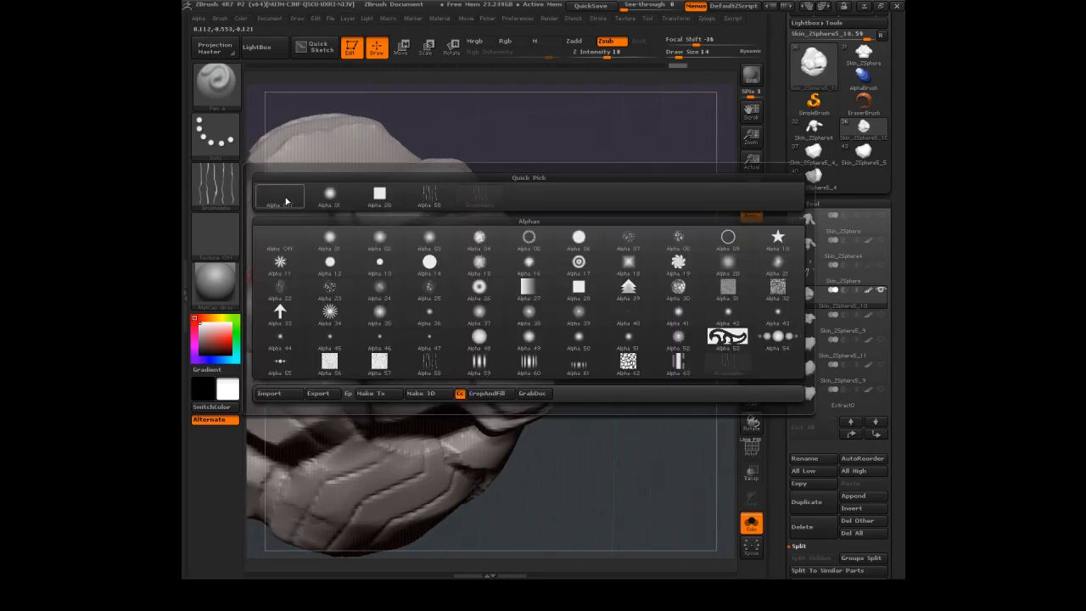
left_click(282, 195)
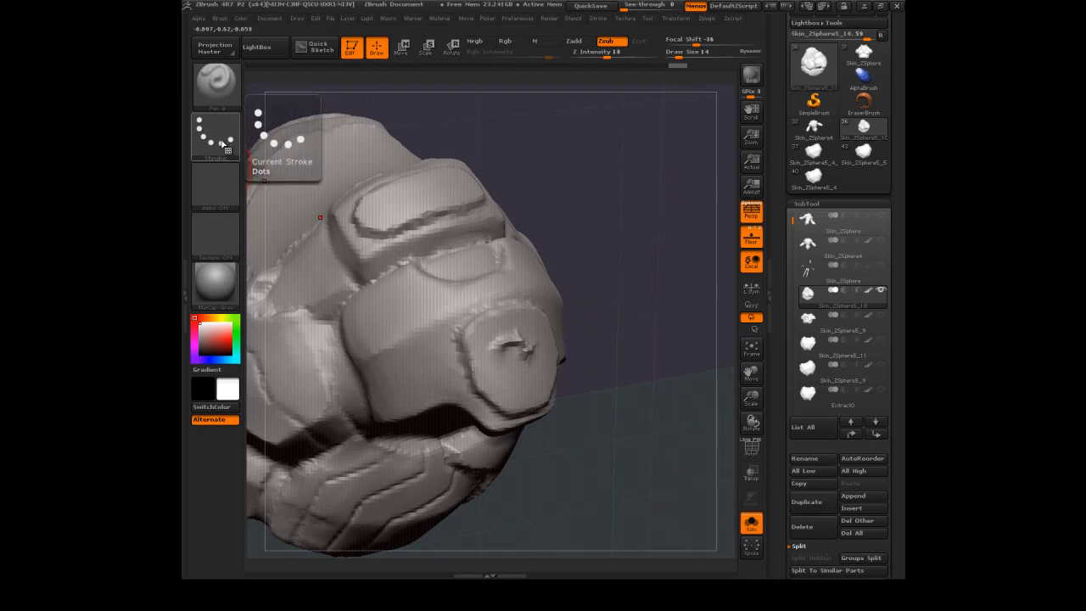
mouse_move(551, 335)
left_mouse_down("shift")
mouse_move(509, 352)
mouse_move(521, 369)
mouse_move(512, 355)
mouse_move(535, 361)
mouse_move(517, 354)
mouse_move(532, 345)
left_mouse_up("shift")
key("ctrl+z")
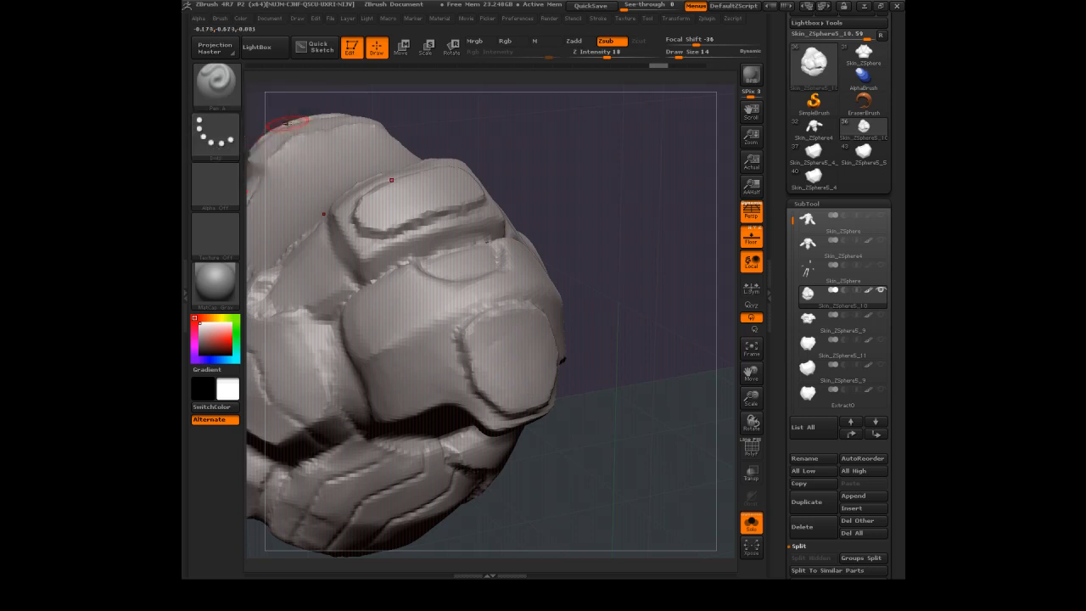
mouse_move(511, 122)
left_mouse_down()
mouse_move(589, 147)
mouse_move(585, 131)
mouse_move(557, 150)
left_mouse_up()
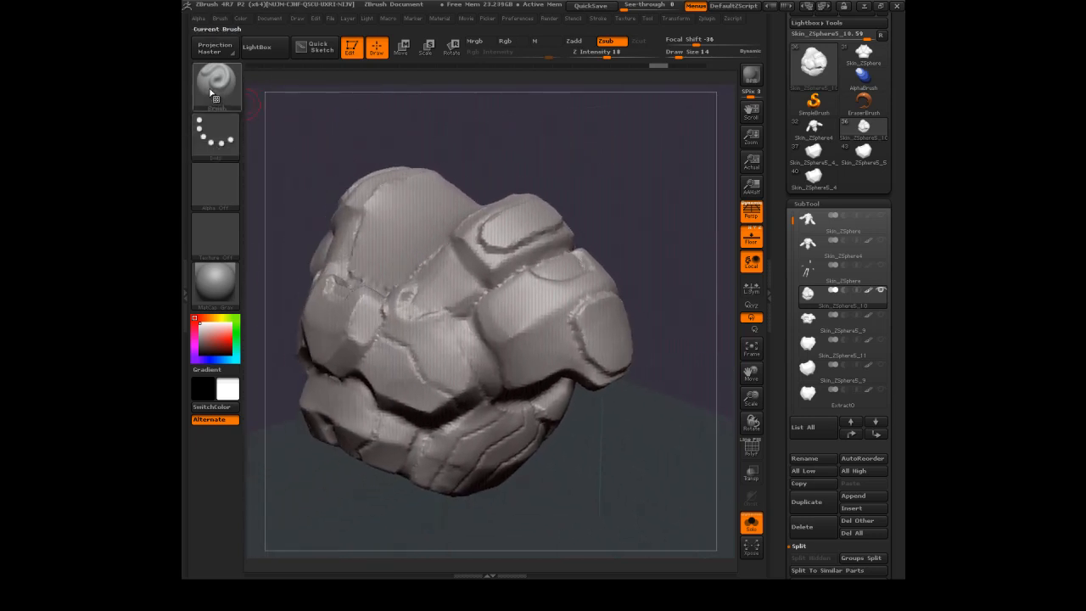
Select the Planar brush and flatten the shoulder's inset panels at draw size 22, with Rgb turned off
mouse_move(210, 95)
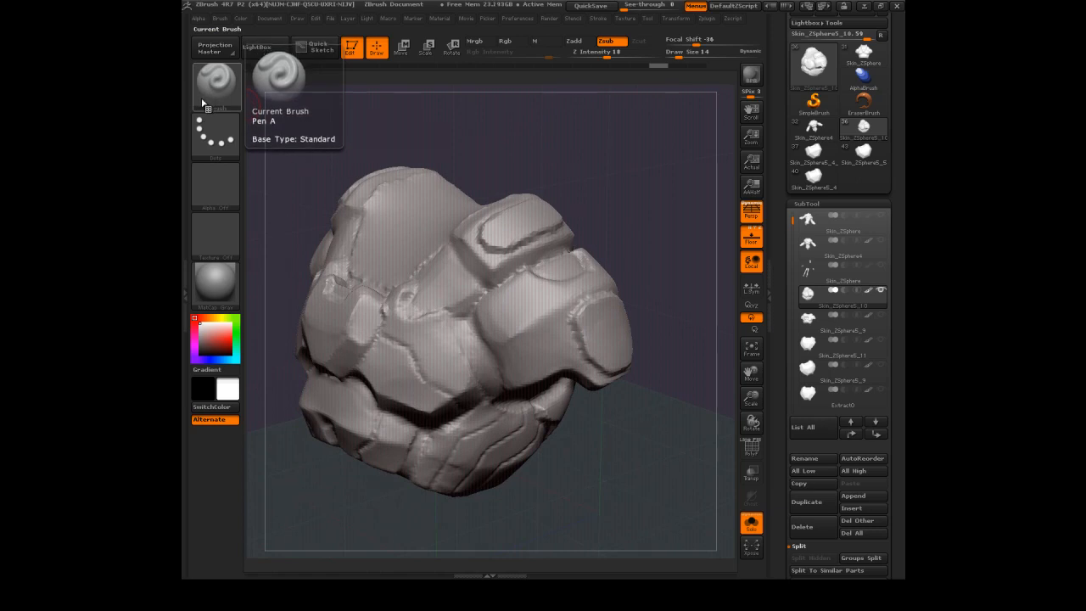
left_click(203, 102)
key("p")
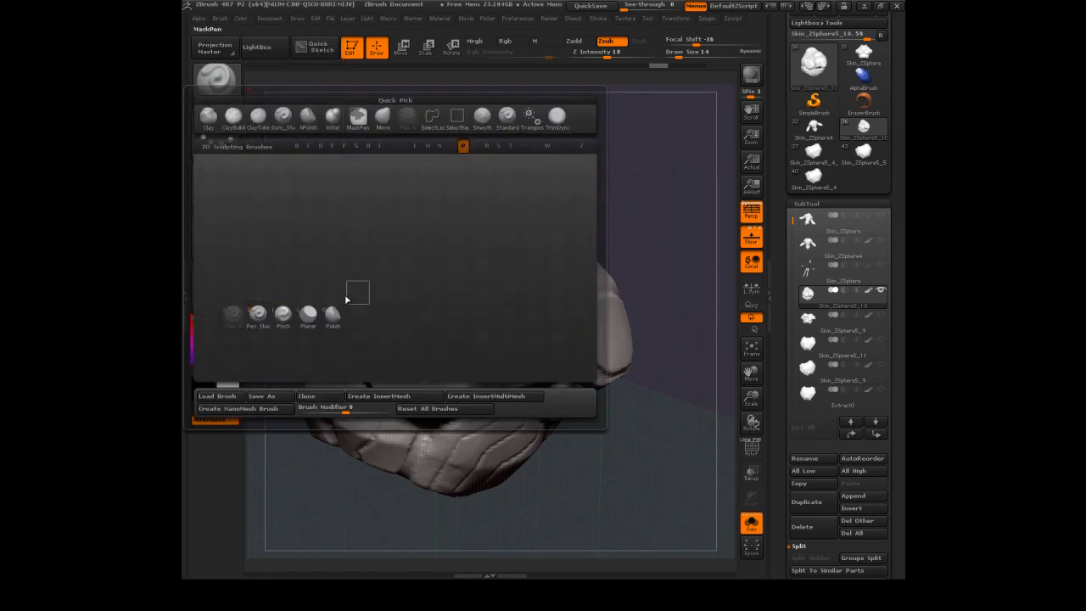
mouse_move(311, 316)
mouse_move(745, 146)
left_mouse_down()
mouse_move(633, 146)
mouse_move(648, 126)
mouse_move(543, 303)
mouse_move(564, 305)
left_mouse_up()
key("s")
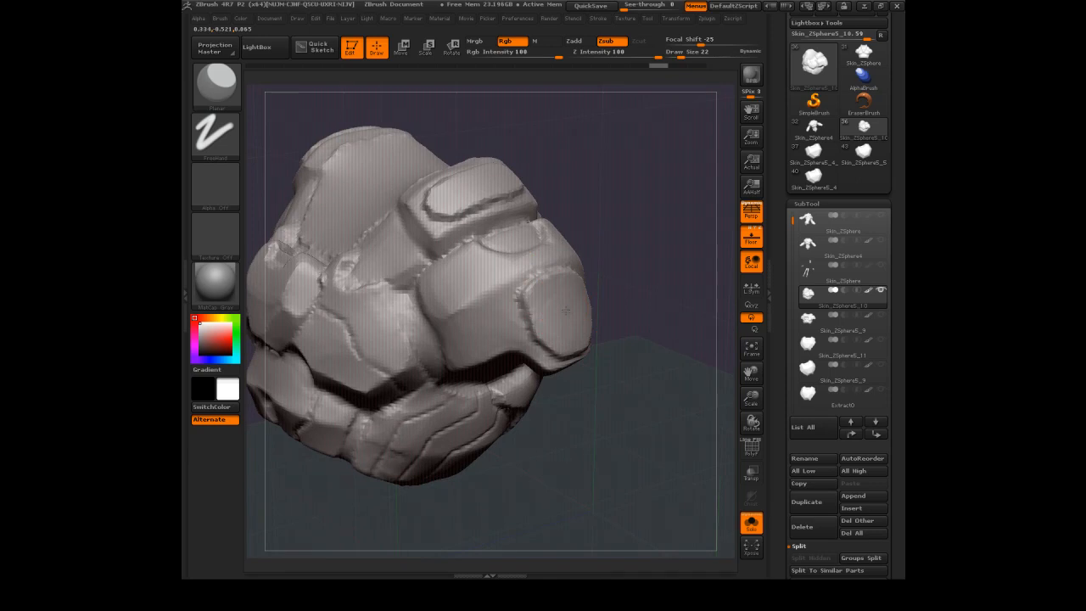
mouse_move(550, 312)
left_mouse_down()
mouse_move(442, 186)
mouse_move(461, 192)
left_mouse_up()
left_click_drag(592, 142, 522, 222)
left_click(527, 43)
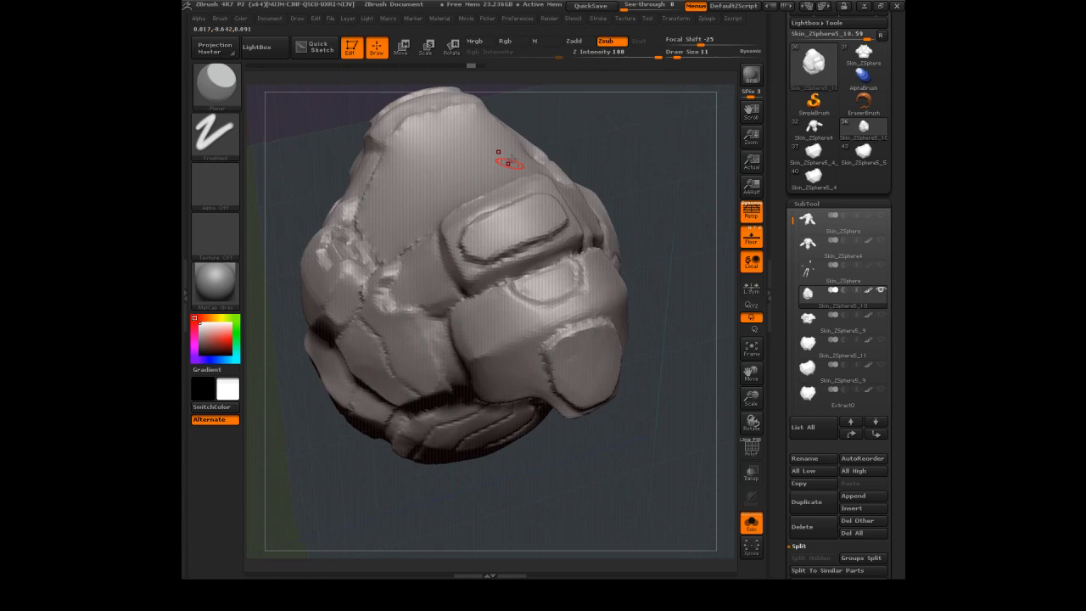
Set the Planar brush's draw size to 20 and level the upper and outer inset panels of the shoulder
key("s")
left_click(511, 225)
mouse_move(519, 223)
left_mouse_down()
mouse_move(508, 227)
mouse_move(550, 217)
left_mouse_up()
mouse_move(635, 183)
left_mouse_down()
mouse_move(667, 121)
mouse_move(632, 346)
left_mouse_up()
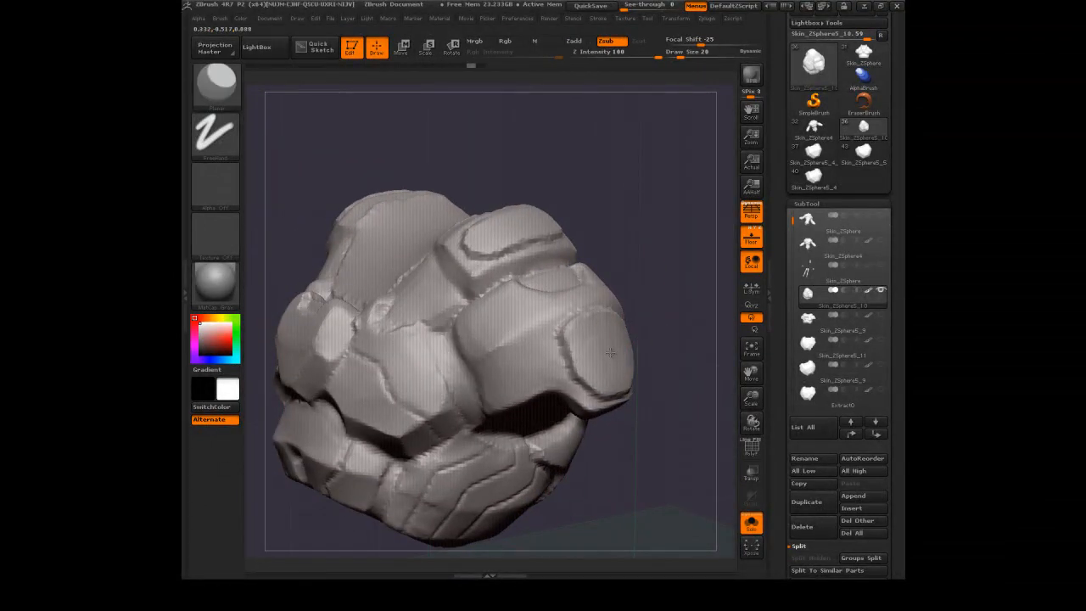
left_click_drag(609, 342, 515, 335)
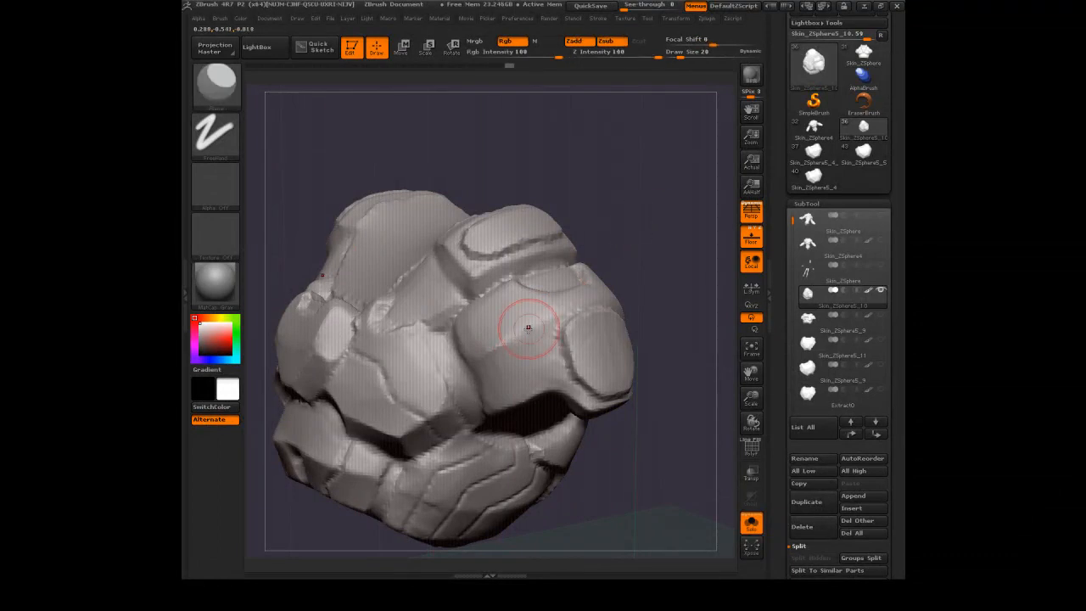
left_click_drag(613, 173, 660, 157)
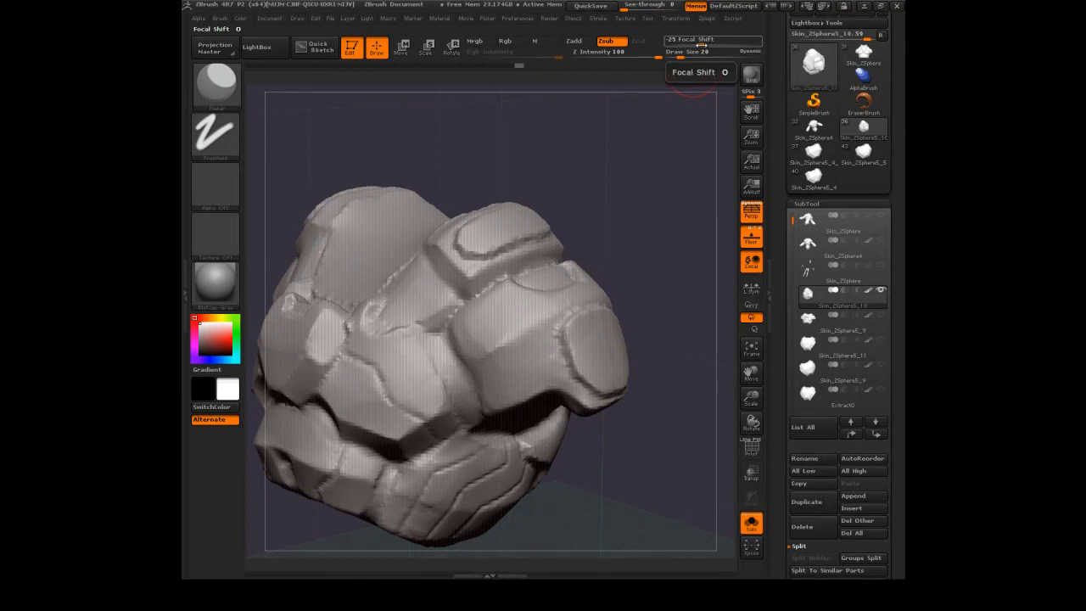
mouse_move(650, 157)
left_mouse_down()
mouse_move(620, 184)
mouse_move(589, 310)
left_mouse_up()
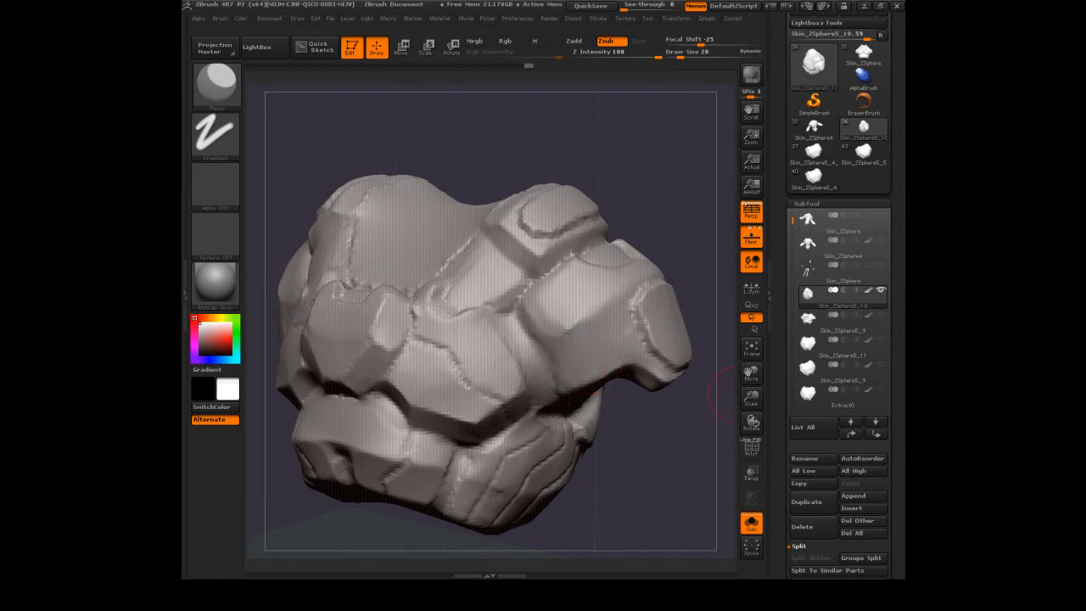
Switch the Planar brush to Zadd at draw size 32 and flatten the side chest plate
left_click_drag(728, 395, 726, 180, "alt")
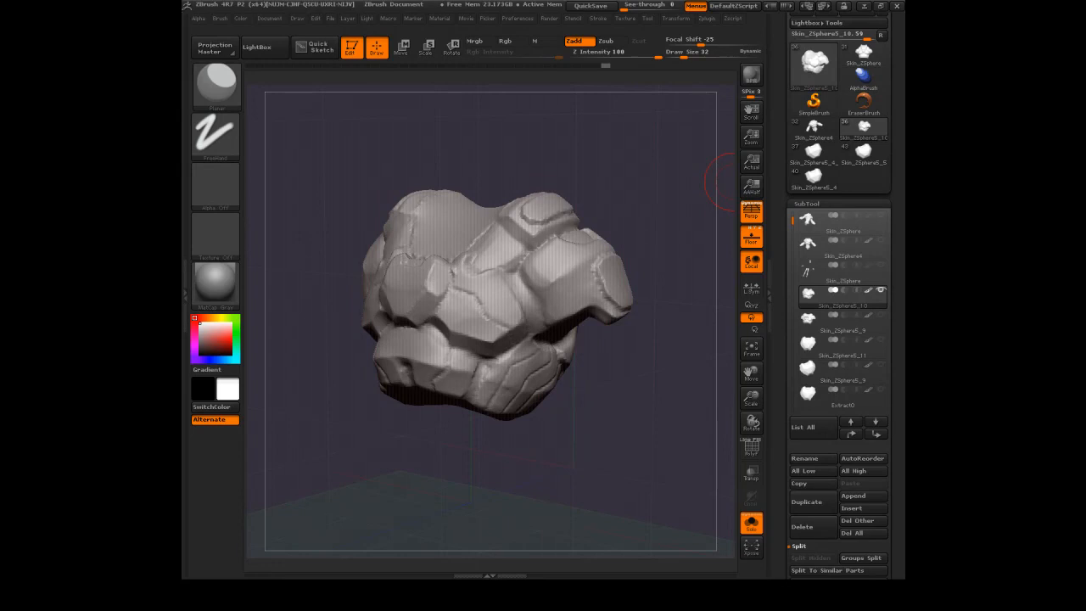
mouse_move(673, 230)
left_mouse_down()
mouse_move(640, 188)
mouse_move(650, 208)
mouse_move(643, 171)
mouse_move(604, 254)
left_mouse_up()
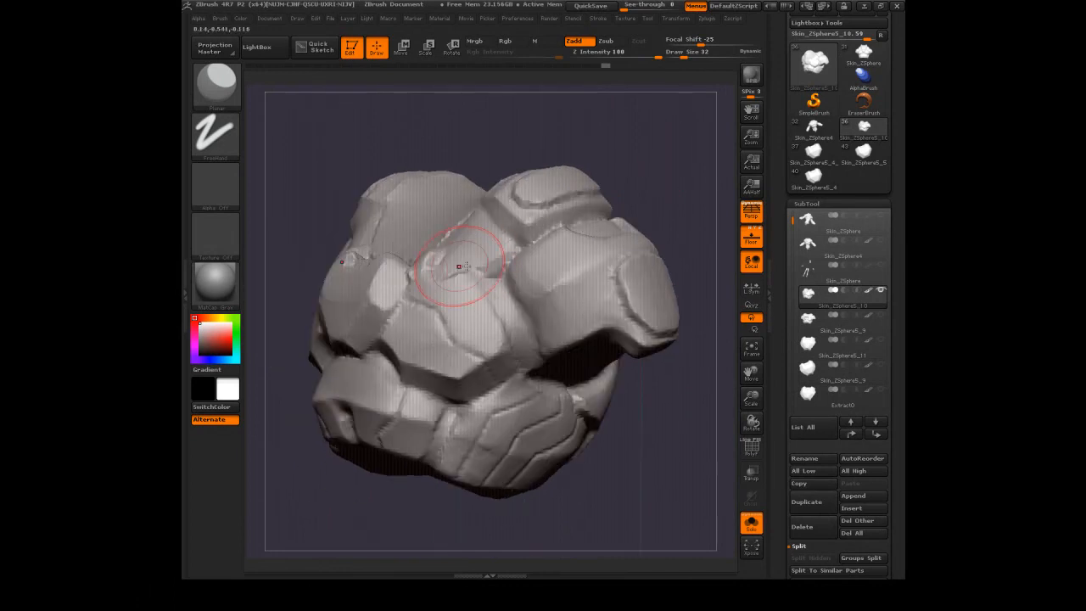
left_click_drag(457, 307, 501, 348)
mouse_move(618, 143)
left_mouse_down()
mouse_move(637, 109)
mouse_move(672, 139)
mouse_move(590, 161)
mouse_move(638, 155)
mouse_move(640, 183)
left_mouse_up()
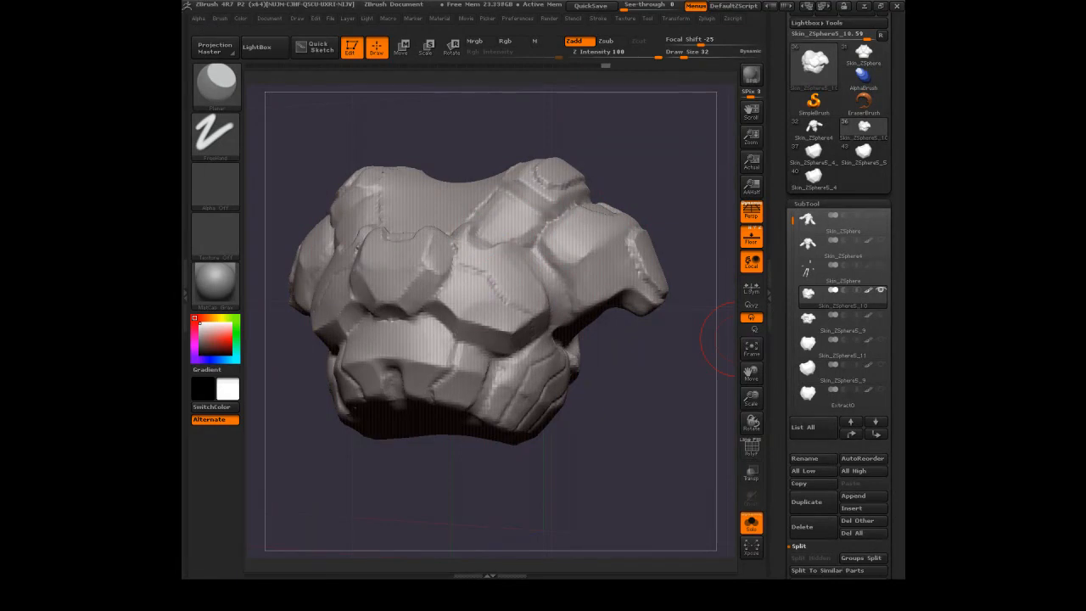
mouse_move(636, 426)
left_mouse_down()
mouse_move(585, 398)
mouse_move(619, 361)
left_mouse_up()
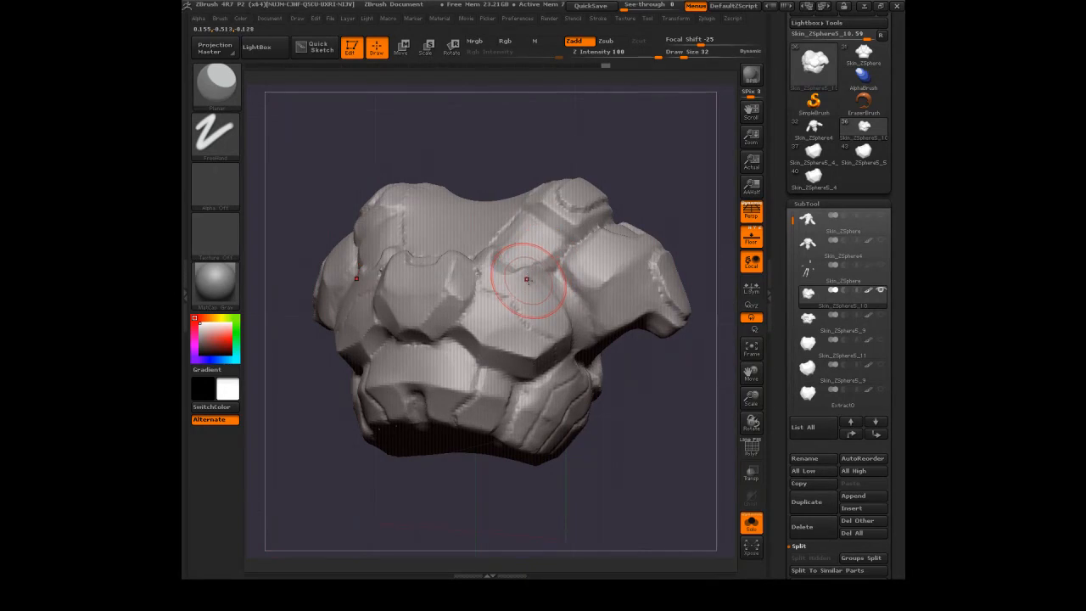
Select the TrimDynamic brush at draw size 17 and smooth the outer shoulder's inset panel
key("b")
key("d")
key("s")
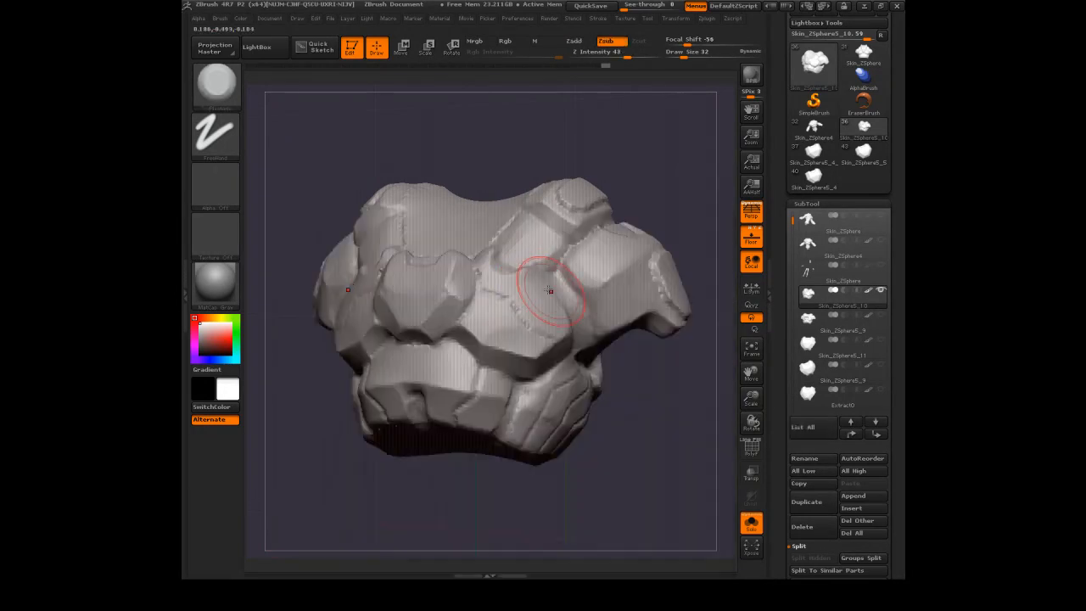
mouse_move(647, 419)
left_mouse_down()
mouse_move(629, 424)
mouse_move(619, 283)
mouse_move(599, 289)
left_mouse_up()
key("s")
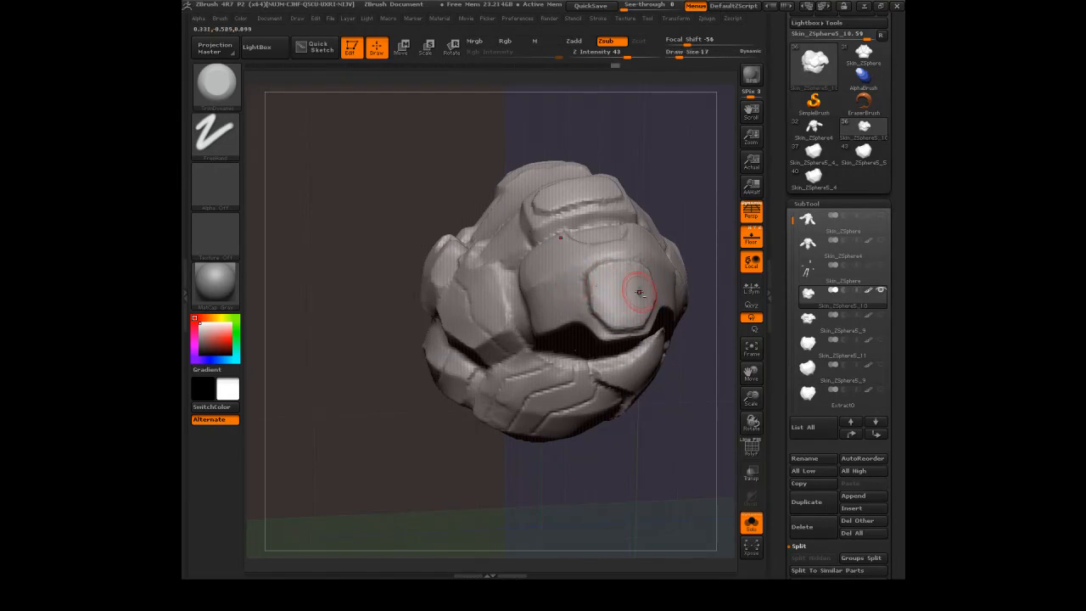
left_click_drag(621, 295, 622, 291, "shift")
left_click_drag(627, 297, 622, 288, "shift")
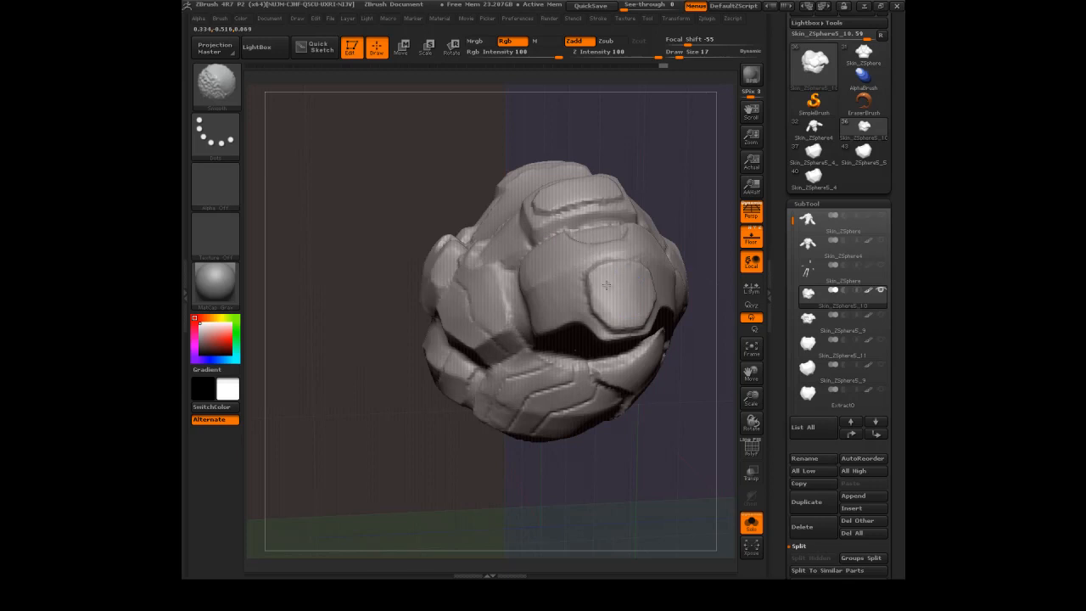
mouse_move(652, 172)
left_mouse_down()
mouse_move(667, 177)
mouse_move(588, 278)
left_mouse_up()
mouse_move(637, 189)
left_mouse_down()
mouse_move(646, 206)
mouse_move(632, 198)
mouse_move(635, 211)
left_mouse_up()
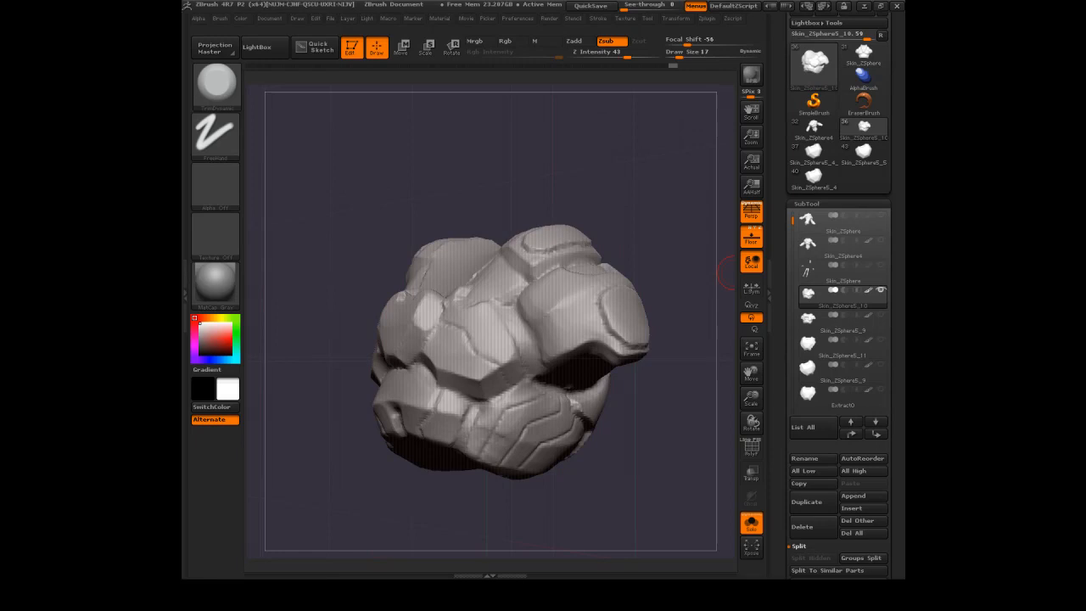
Duplicate the detailed torso subtool to keep a separate copy
mouse_move(511, 101)
left_mouse_down()
mouse_move(515, 151)
mouse_move(552, 73)
mouse_move(538, 106)
mouse_move(612, 151)
left_mouse_up()
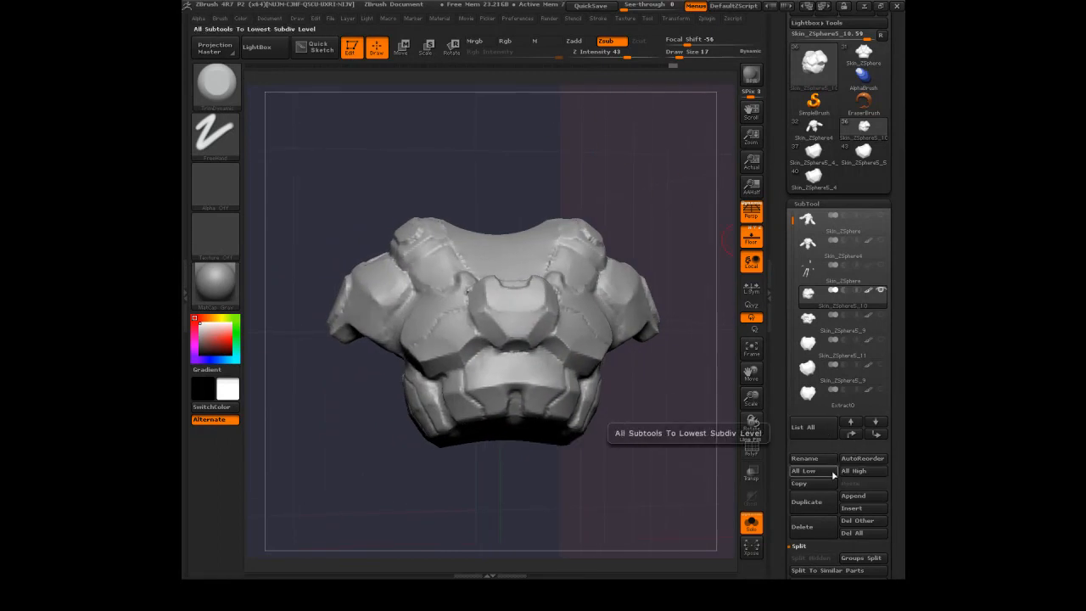
left_click(810, 502)
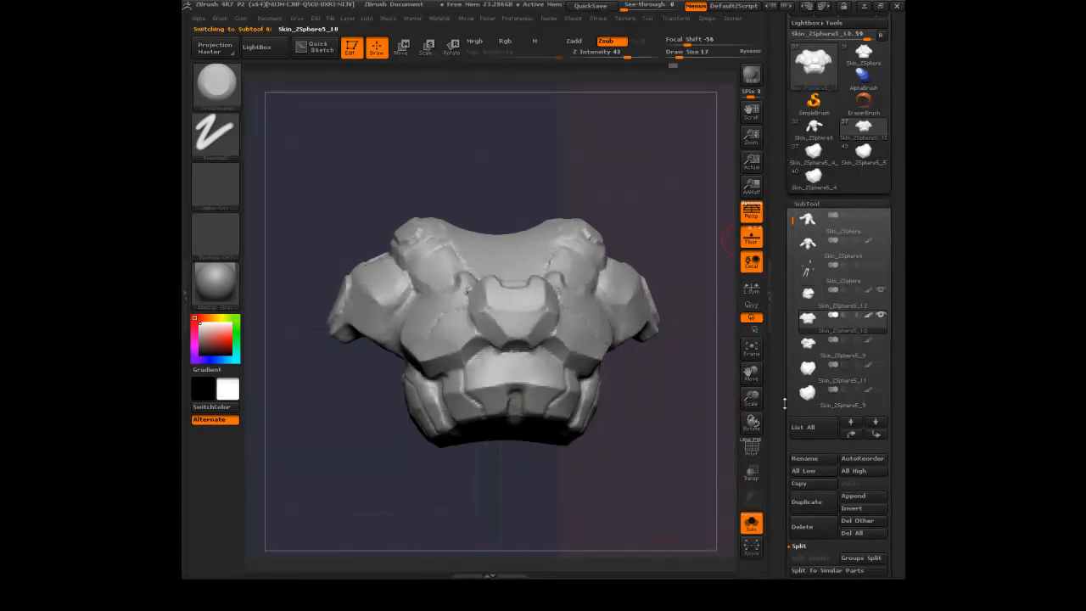
left_click_drag(557, 185, 499, 169)
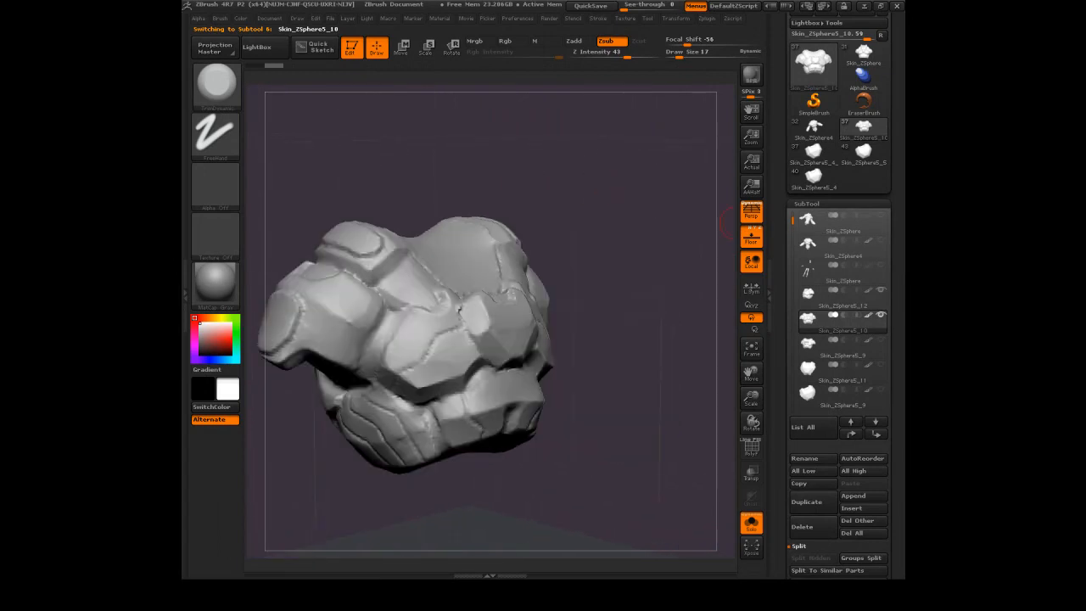
Isolate the center chest plate by lasso-hiding the surrounding torso geometry
mouse_move(594, 188)
left_mouse_down()
mouse_move(599, 246)
mouse_move(605, 238)
mouse_move(586, 235)
mouse_move(619, 213)
left_mouse_up()
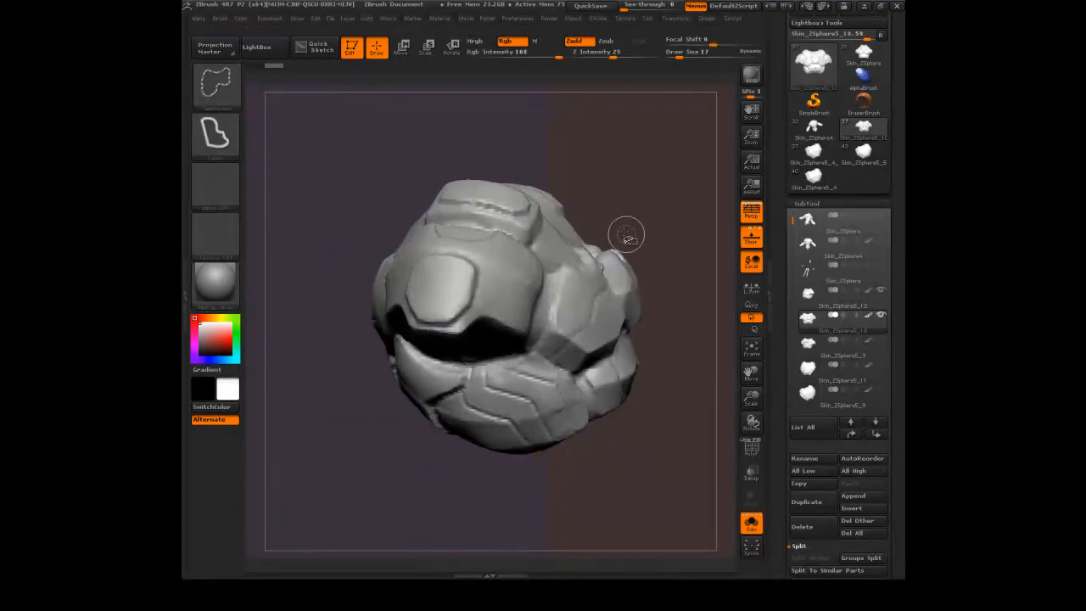
mouse_move(618, 293)
left_mouse_down("ctrl+shift")
mouse_move(638, 332)
mouse_move(681, 273)
mouse_move(534, 247)
mouse_move(497, 256)
mouse_move(652, 231)
mouse_move(606, 213)
mouse_move(556, 218)
left_mouse_up("ctrl+shift")
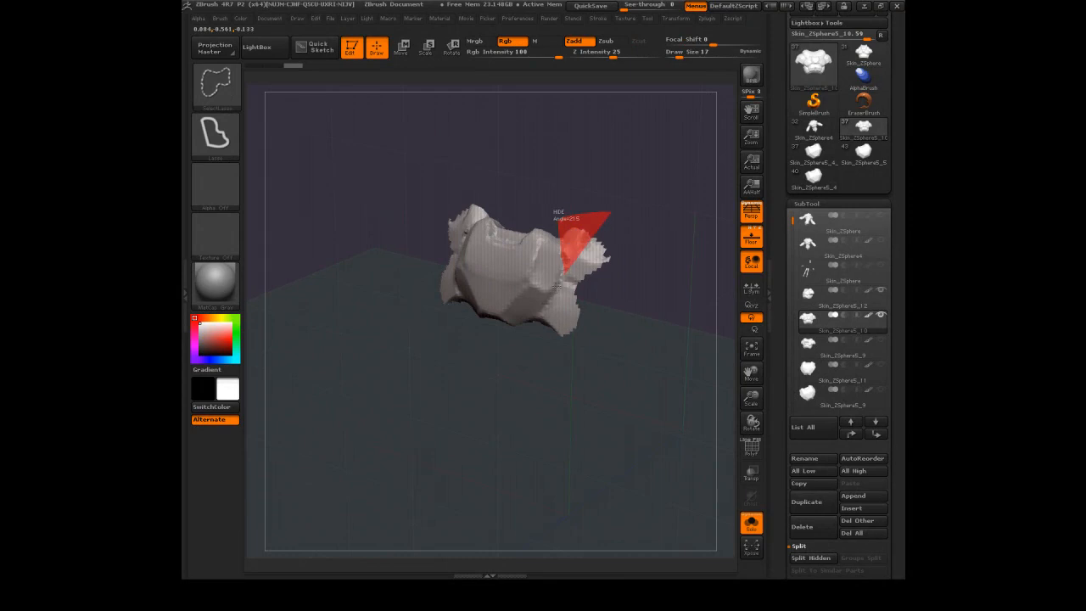
mouse_move(555, 292)
left_mouse_down("ctrl+shift")
mouse_move(550, 348)
mouse_move(654, 235)
mouse_move(618, 206)
mouse_move(630, 141)
mouse_move(585, 254)
mouse_move(555, 283)
left_mouse_up("ctrl+shift")
key("ctrl+shift")
mouse_move(635, 249)
left_mouse_down()
mouse_move(619, 201)
mouse_move(479, 277)
left_mouse_up()
mouse_move(555, 194)
left_mouse_down()
mouse_move(500, 243)
mouse_move(552, 213)
mouse_move(624, 239)
mouse_move(602, 220)
mouse_move(588, 238)
left_mouse_up()
Split the hidden torso geometry into its own subtool, check both parts, and select the center chest plate's subtool
scroll(814, 340, "down", 10)
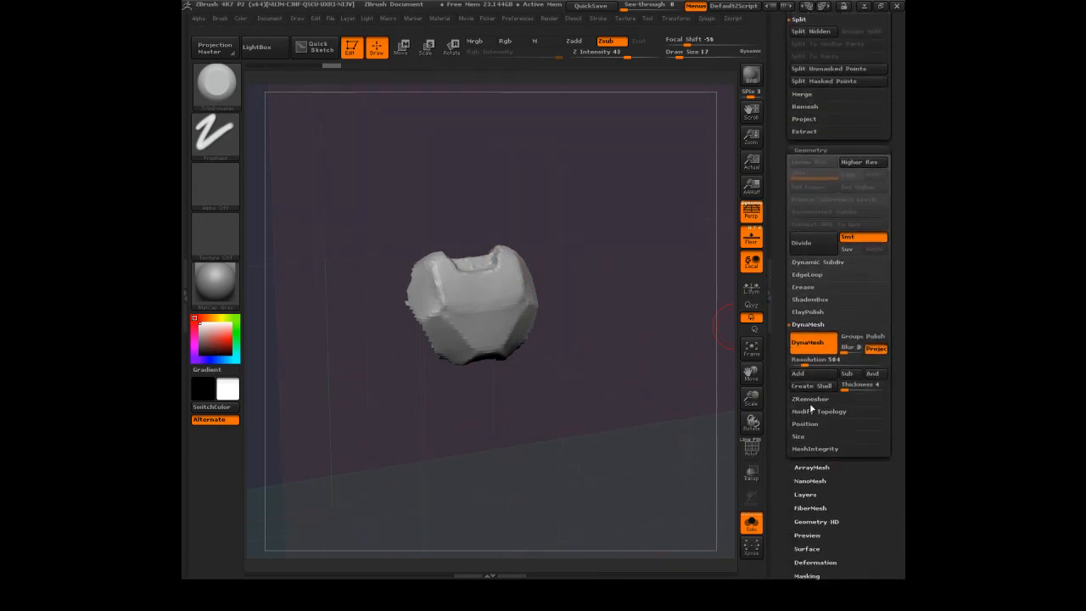
left_click(809, 32)
scroll(808, 170, "up", 5)
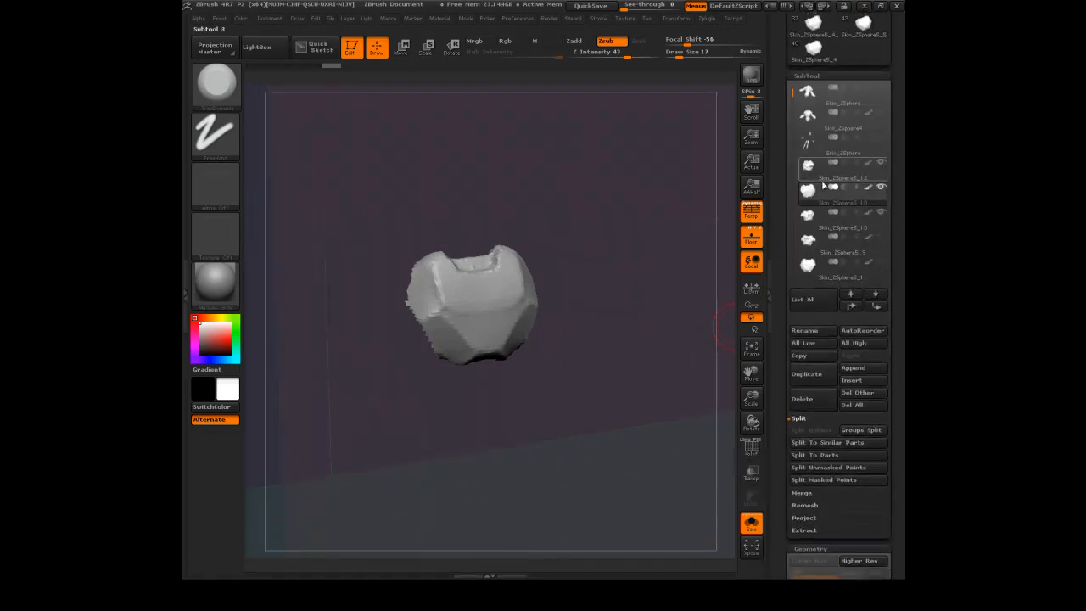
left_click(809, 216)
left_click(813, 202)
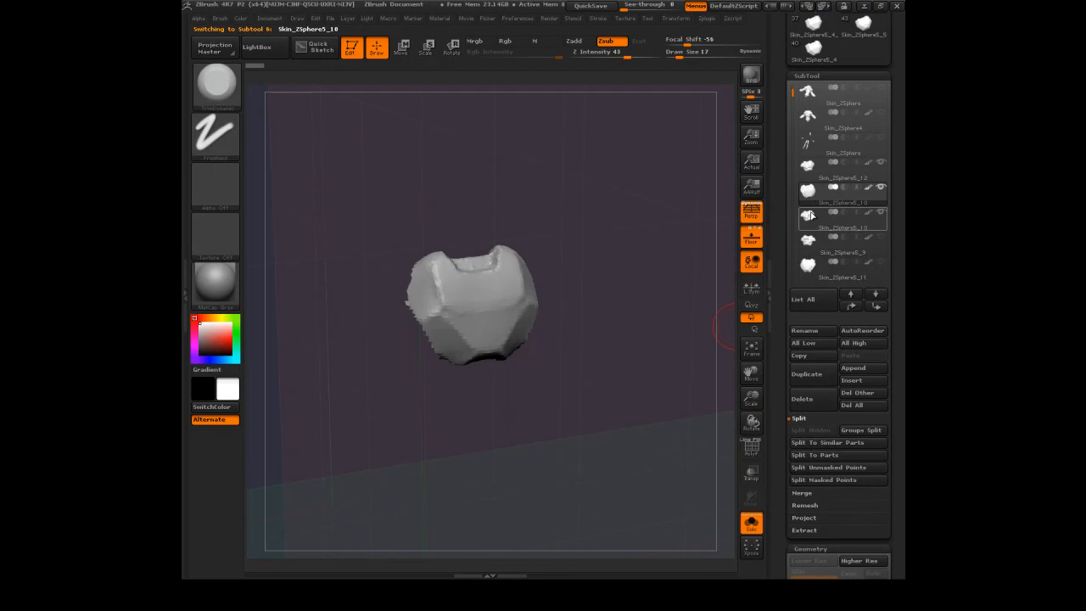
left_click(815, 225)
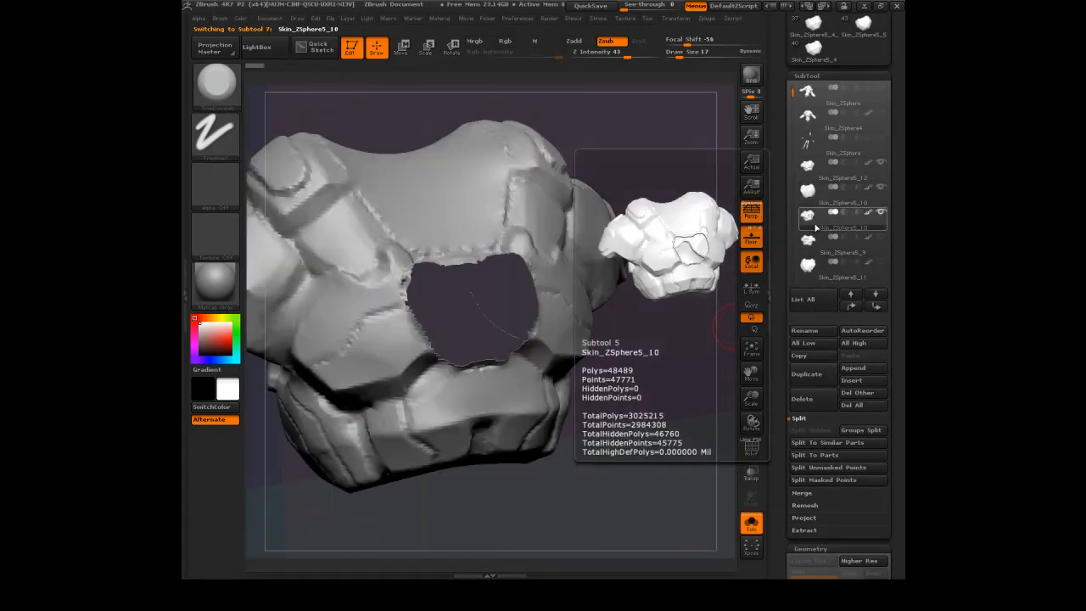
left_click(808, 192)
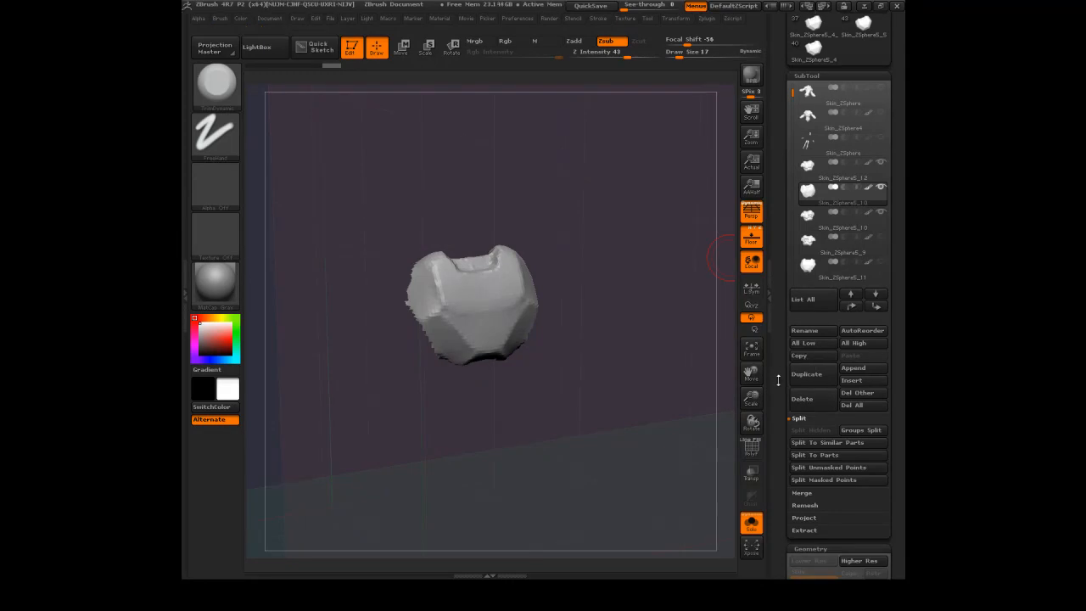
Clear the mask on the separated center chest plate and frame the plate from the front
left_click_drag(591, 272, 645, 153)
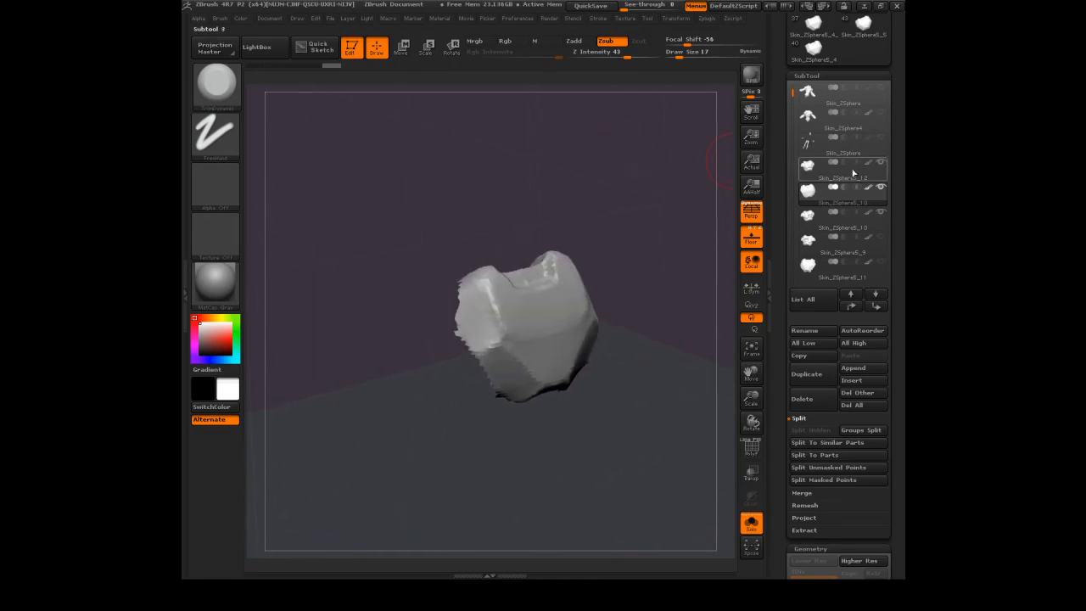
mouse_move(623, 230)
left_mouse_down()
mouse_move(543, 201)
mouse_move(579, 206)
left_mouse_up()
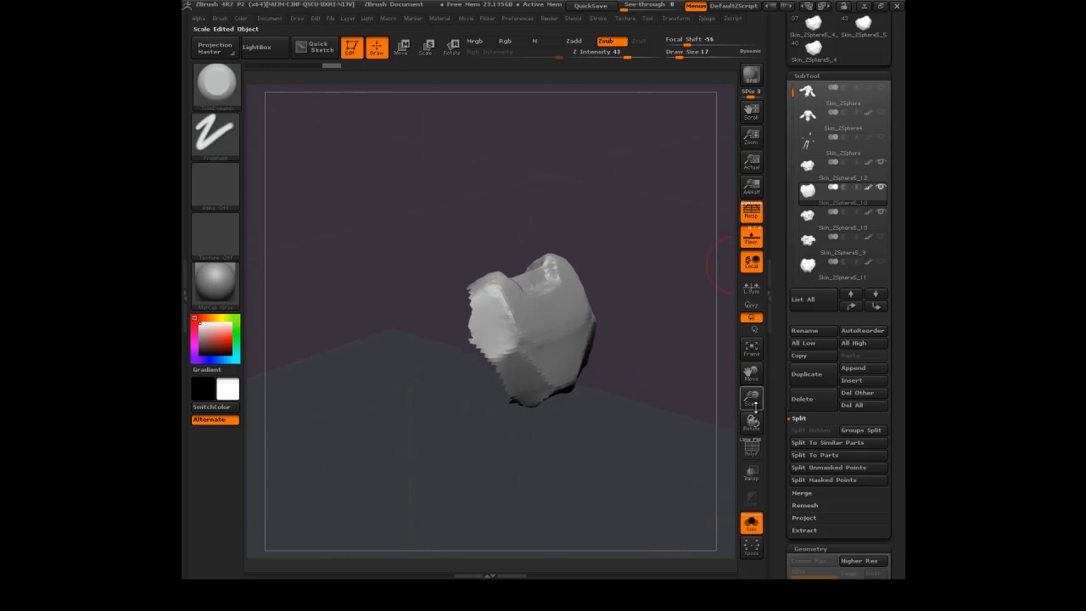
left_click(549, 327, "ctrl")
left_click_drag(659, 268, 640, 270, "ctrl")
key("f")
left_click_drag(696, 164, 585, 183)
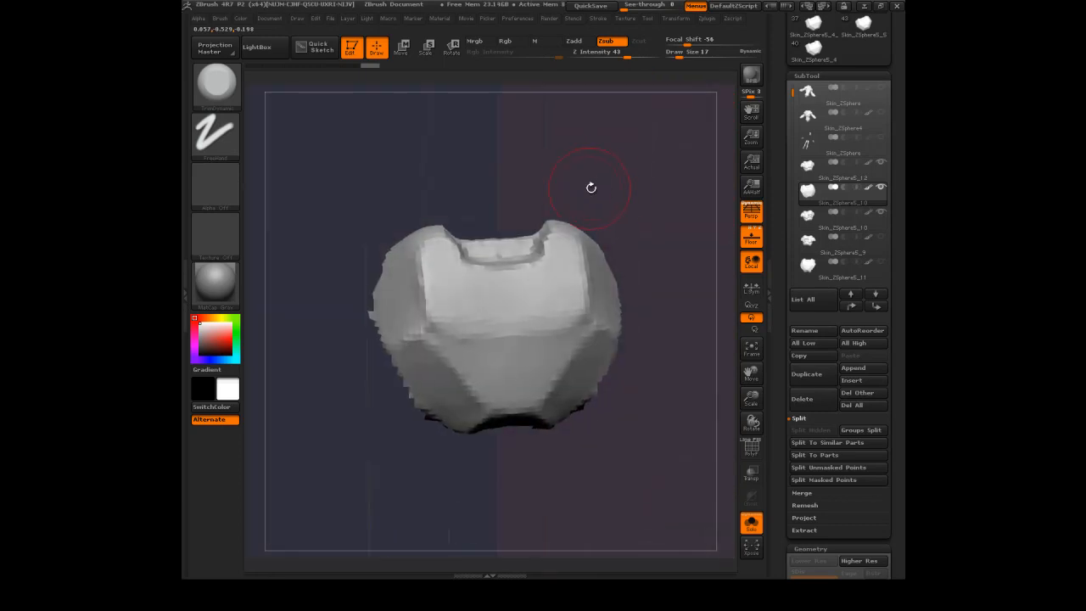
mouse_move(815, 216)
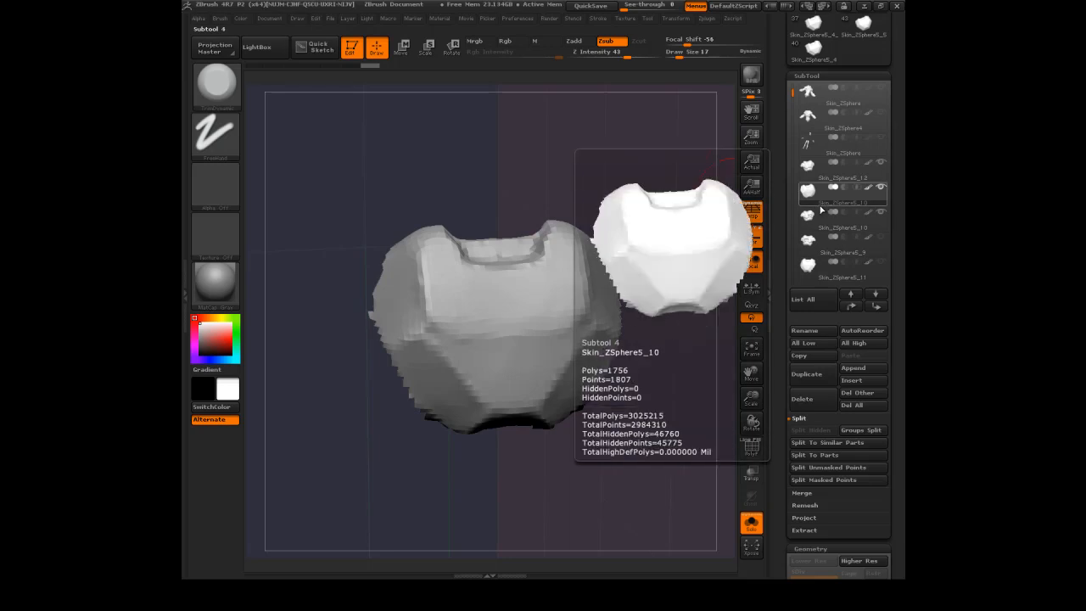
Extract a shell from the center chest plate with smoothness 0 and thickness 0.001, and accept it as a new subtool
left_click_drag(531, 174, 459, 316)
left_click_drag(602, 182, 569, 185, "shift")
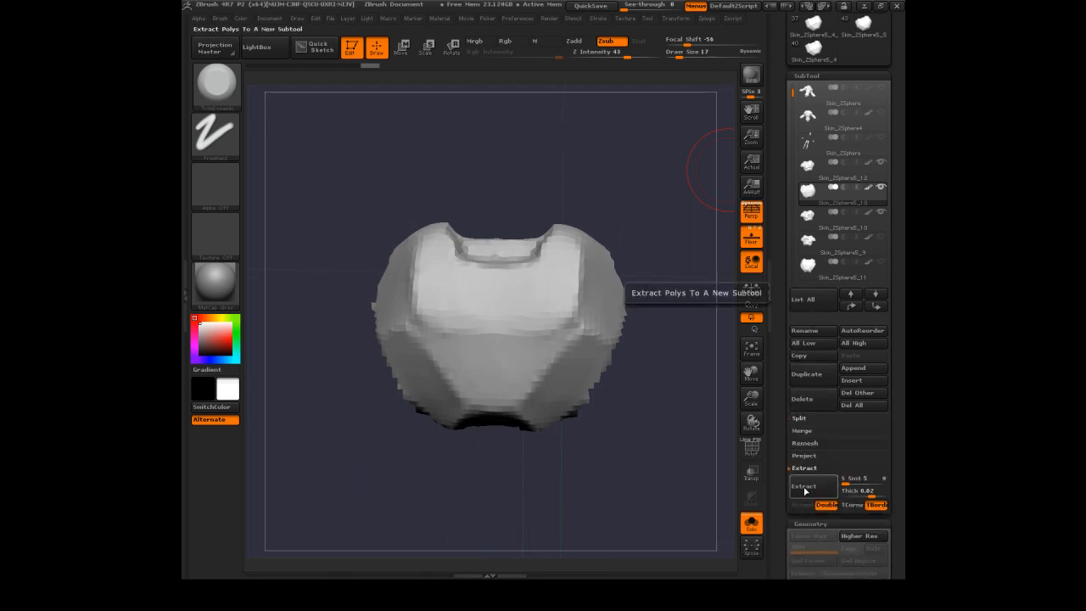
left_click_drag(856, 484, 836, 485)
left_click(865, 495)
left_click(811, 487)
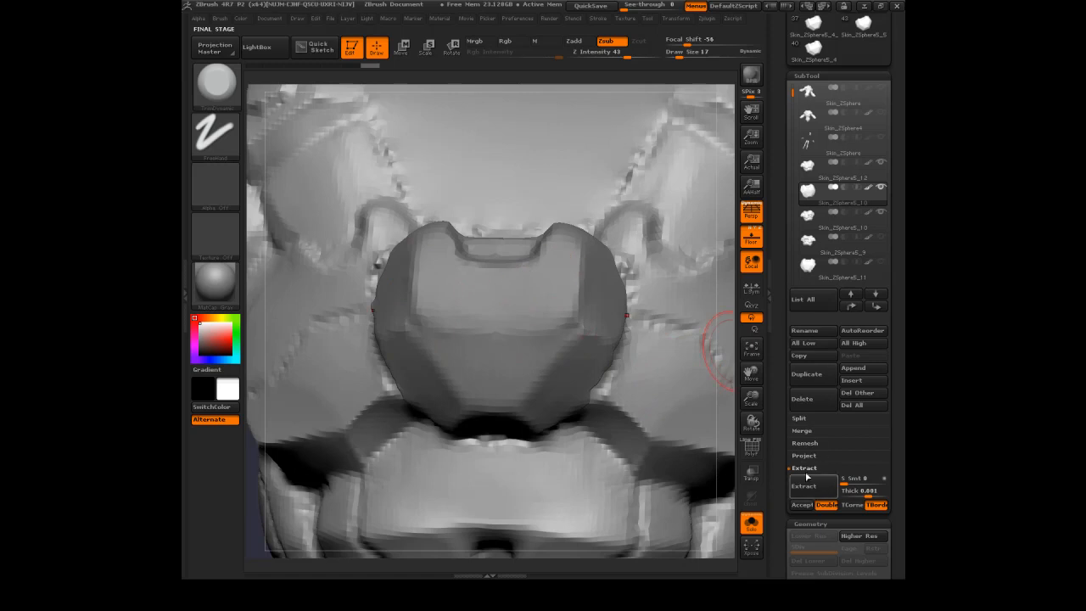
left_click(800, 505)
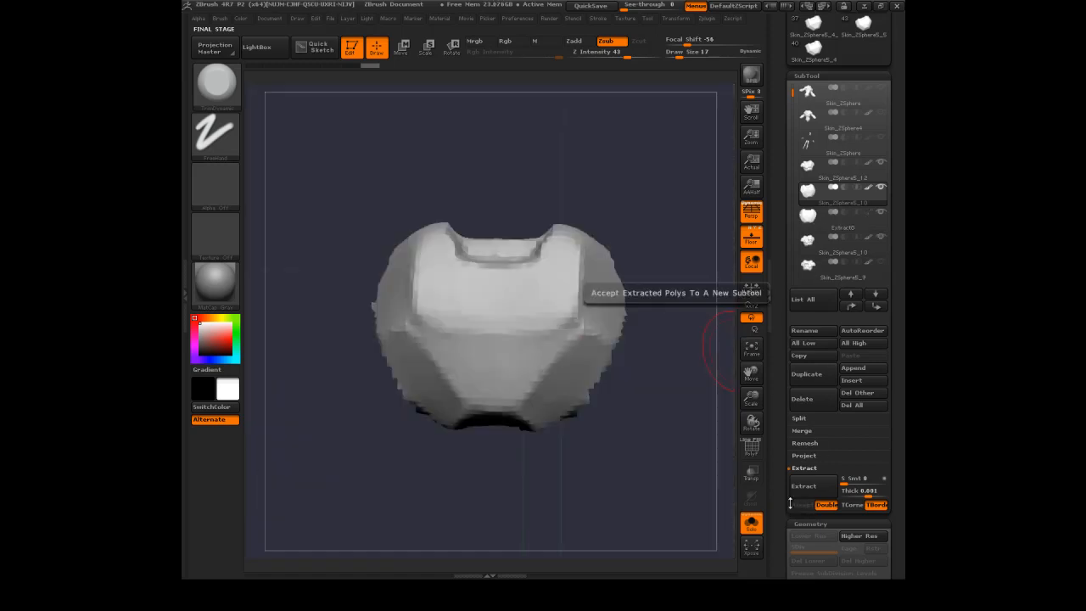
Turn on the polygon wireframe to inspect the extraction from several sides, and select the original center chest plate's subtool
left_click_drag(576, 228, 665, 210)
left_click(751, 447)
left_click_drag(586, 298, 666, 279)
key("f")
left_click_drag(682, 418, 526, 325)
left_click(802, 201)
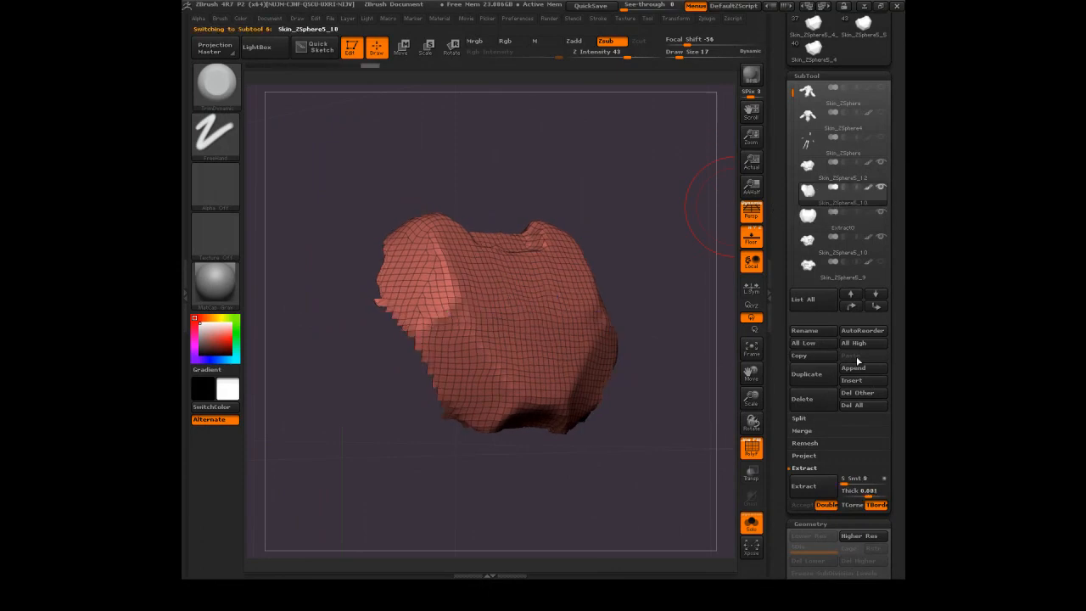
Extract the center chest plate again with thickness 0.005 and the border option off, and accept the new subtool
left_click_drag(851, 494, 838, 504)
left_click(810, 489)
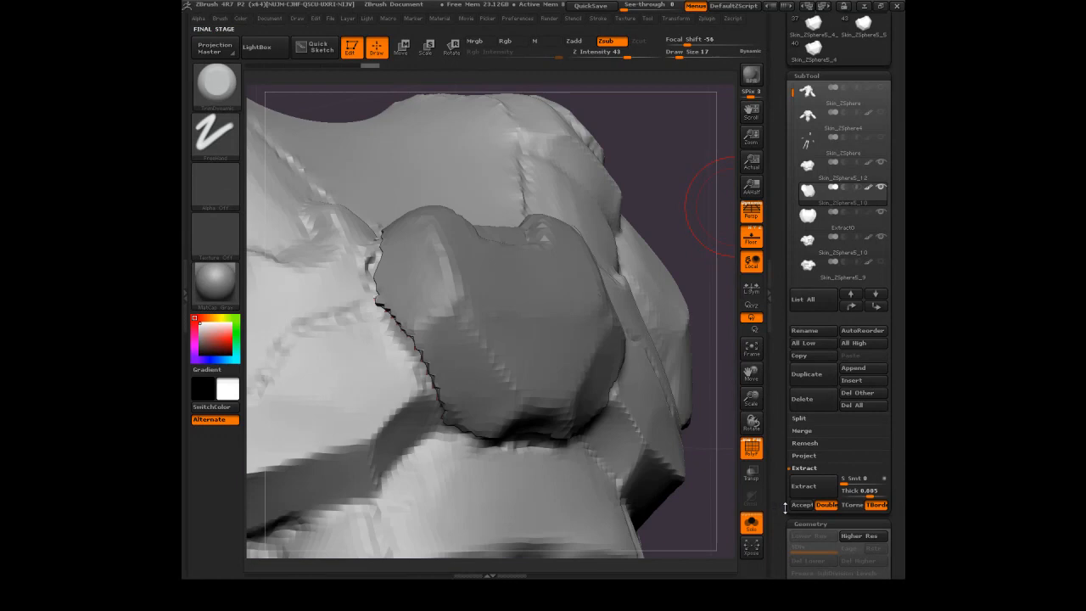
left_click(882, 506)
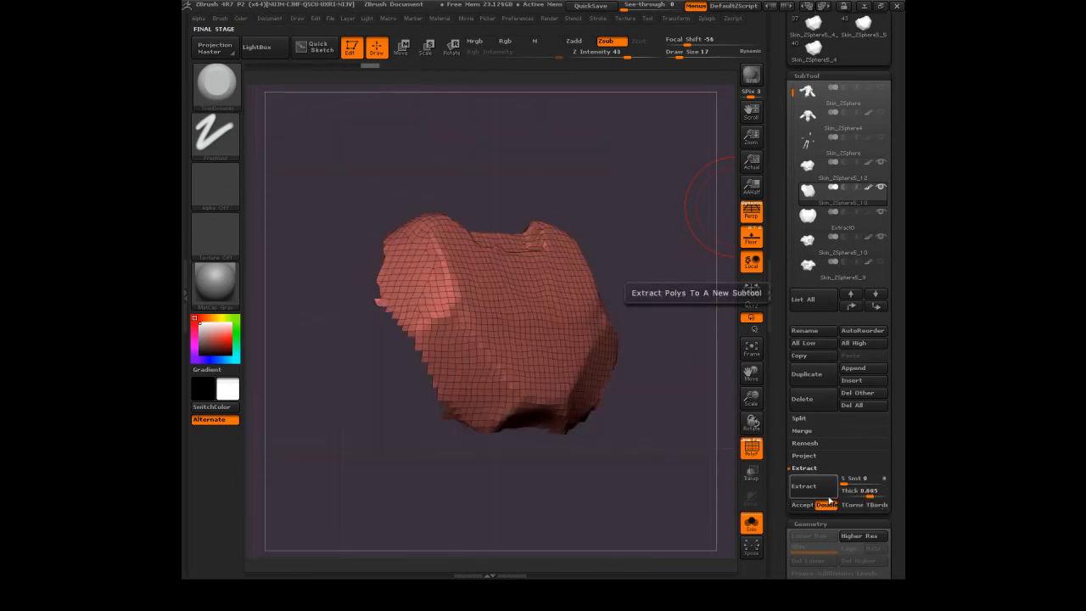
left_click(822, 490)
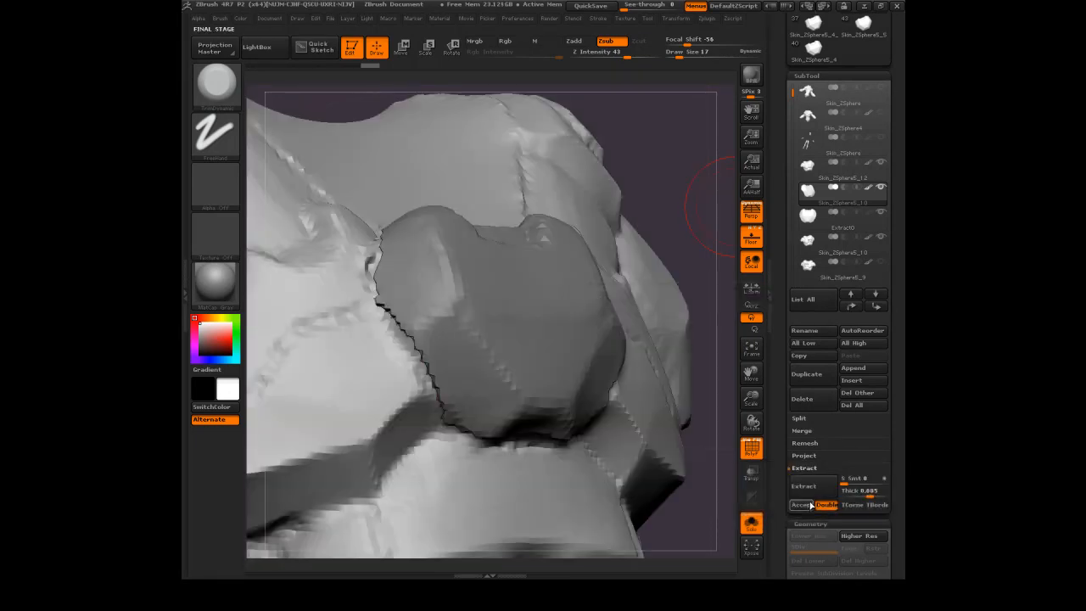
left_click(803, 506)
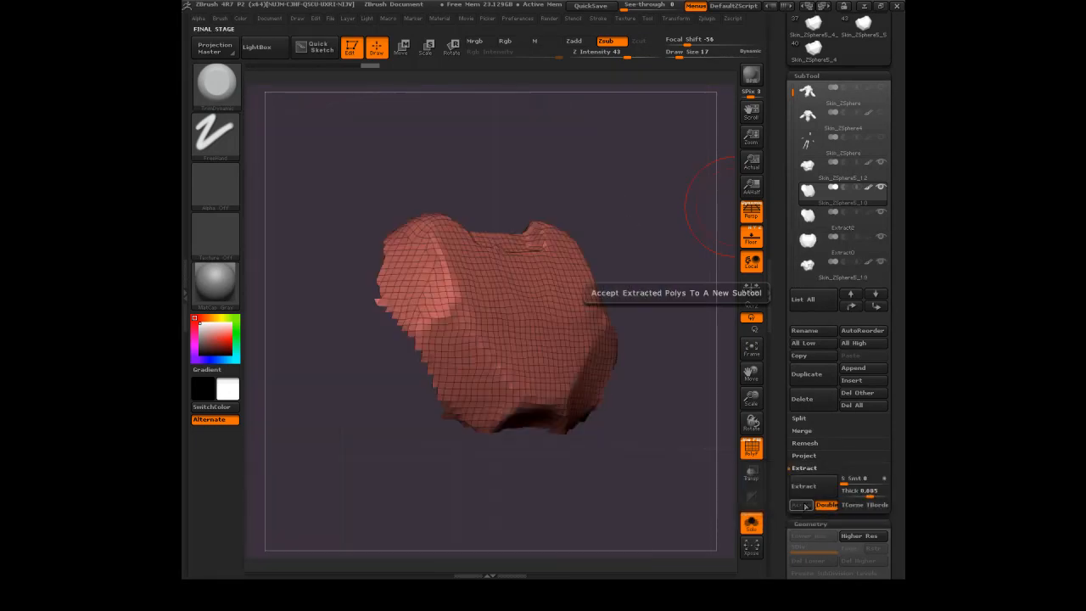
Inspect the second extraction's thickness and polygroups from the side, and delete its subtool
left_click_drag(751, 422, 656, 216)
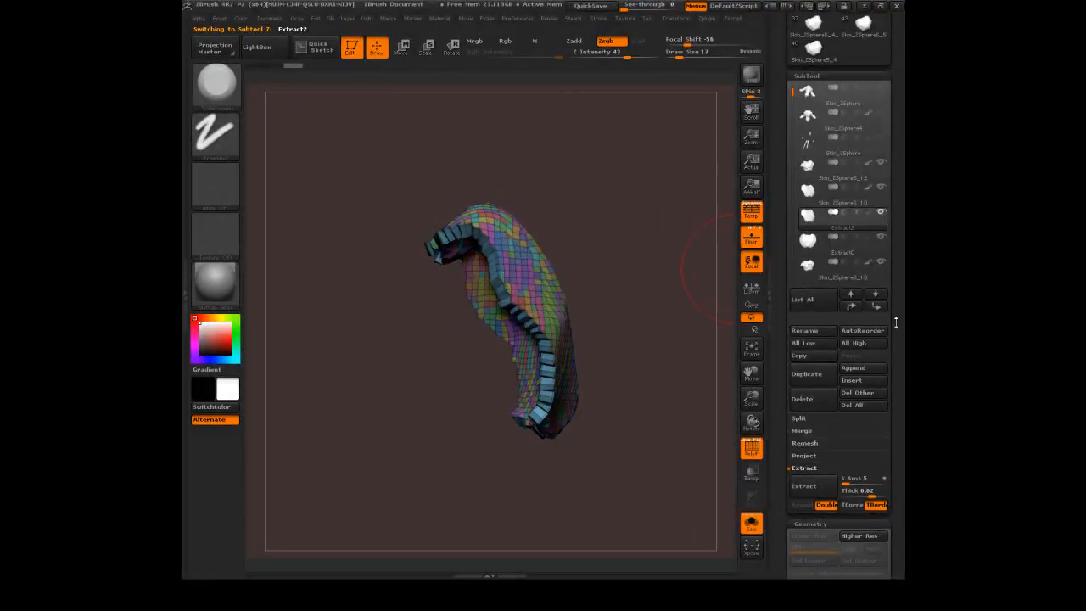
left_click_drag(686, 255, 607, 241)
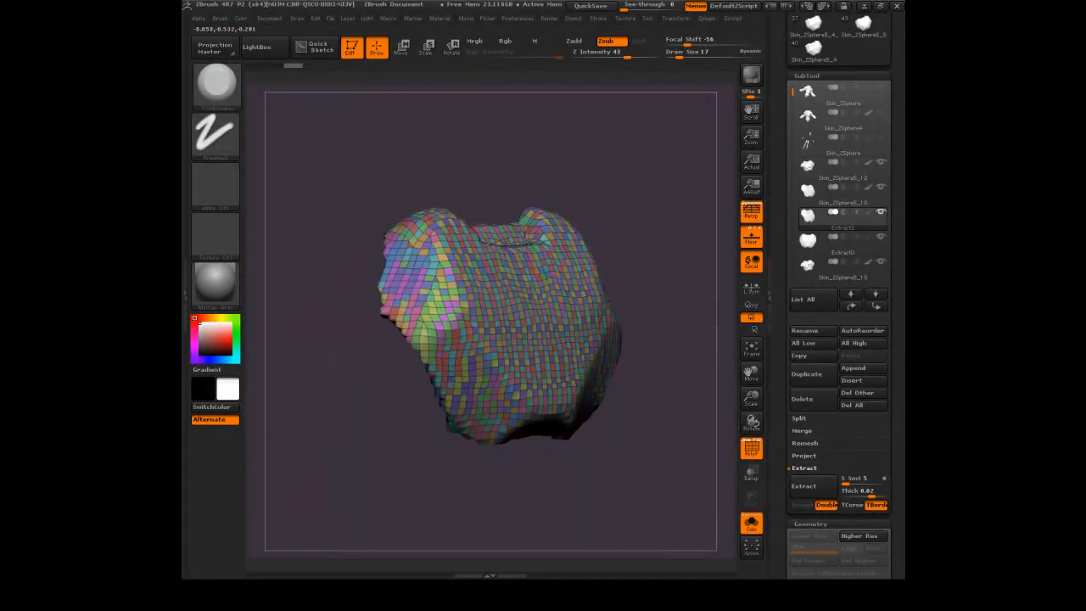
left_click(803, 398)
Select the original center chest plate and extract it again with smoothness 0, thickness 0.001 and the border option on, accepting the result
left_click(807, 193)
mouse_move(666, 178)
left_mouse_down()
mouse_move(669, 196)
mouse_move(694, 166)
mouse_move(654, 172)
mouse_move(556, 289)
left_mouse_up()
left_click(808, 217)
key("s")
left_click_drag(650, 251, 728, 309)
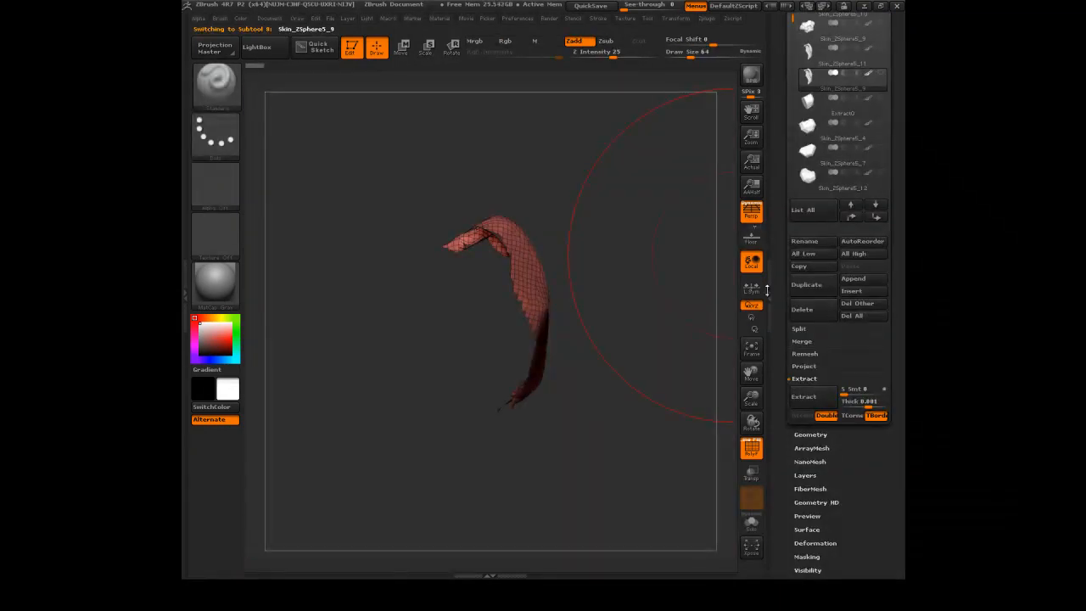
left_click_drag(641, 291, 731, 261)
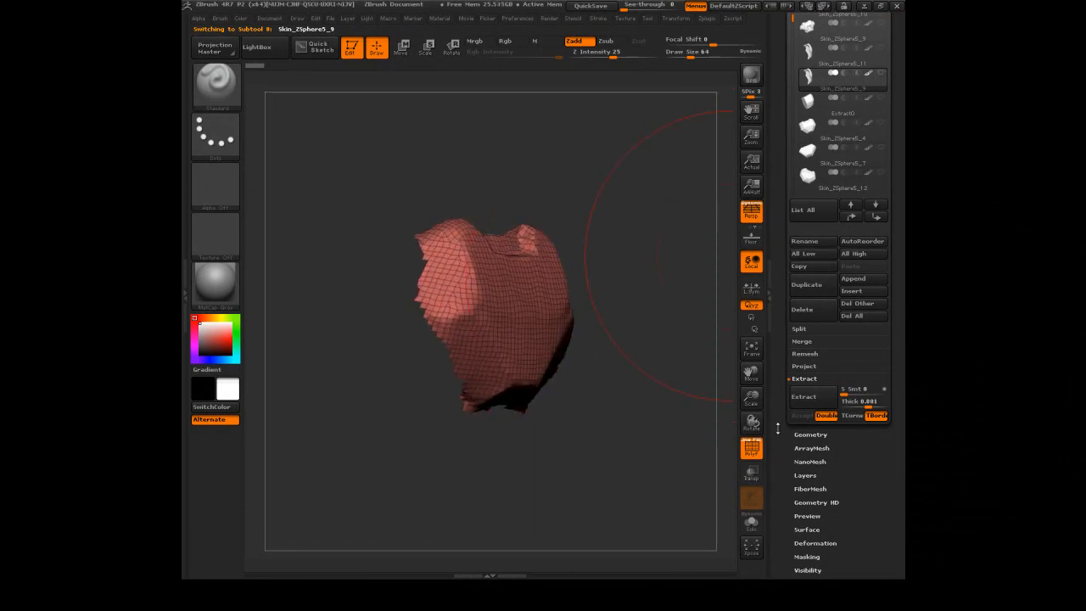
left_click_drag(779, 426, 777, 388)
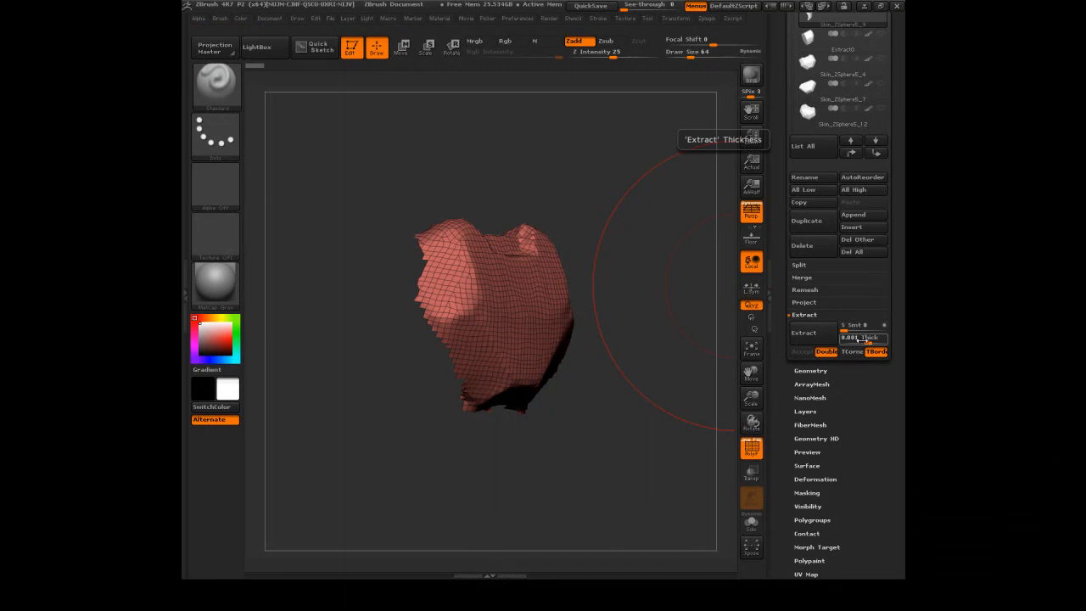
left_click(809, 356)
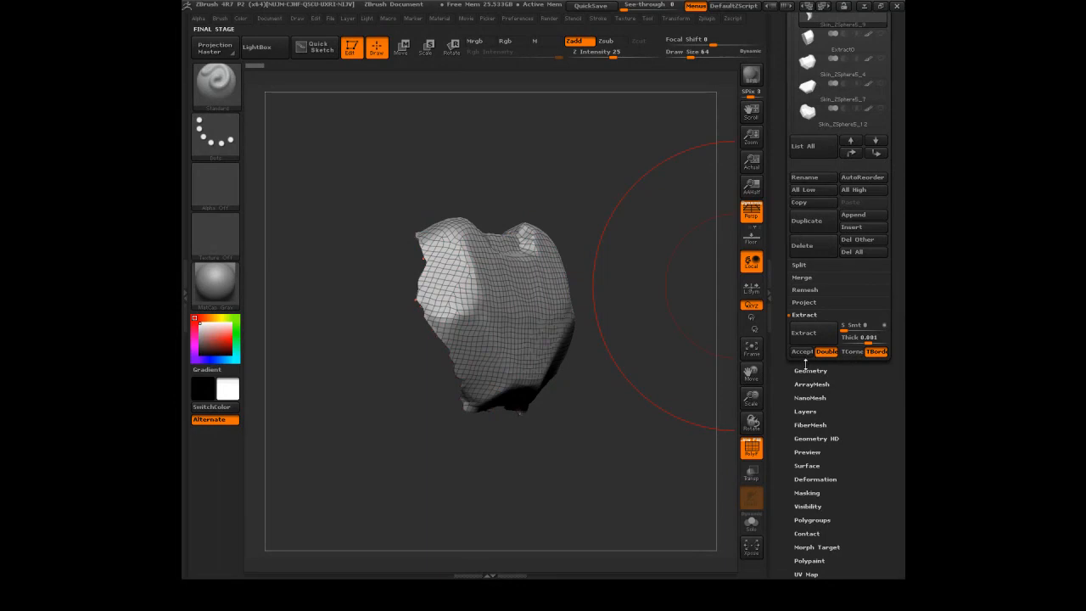
left_click(802, 352)
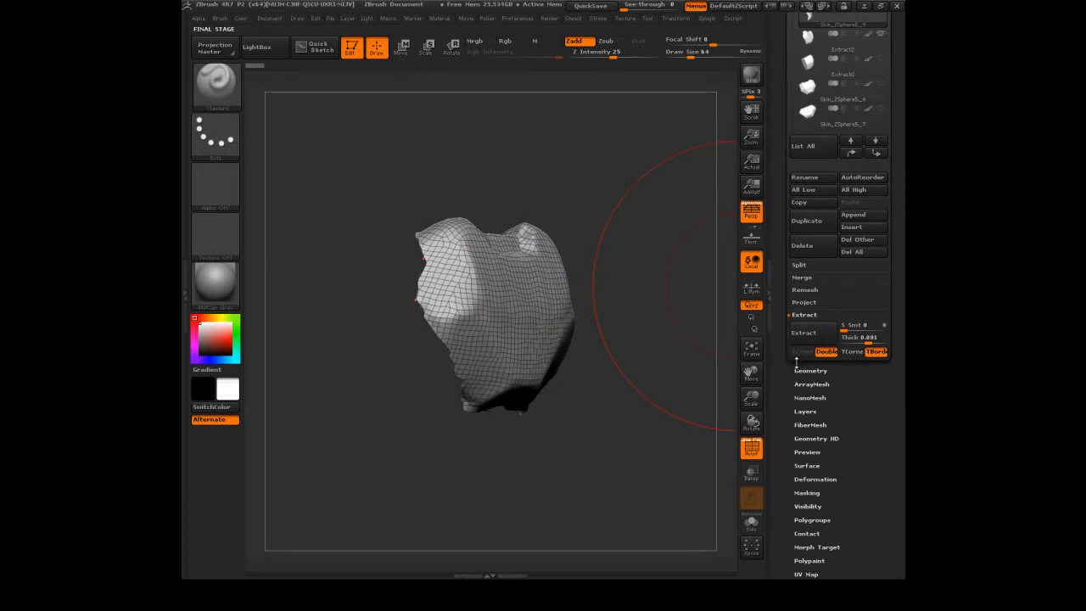
Select the new extraction and mask its outer front surface by isolating that polygroup, leaving the back side unmasked
left_click_drag(622, 456, 692, 451)
key("s")
left_click(550, 313)
left_click(546, 313, "ctrl+shift")
left_click_drag(635, 231, 585, 125)
Pull the unmasked back of the extraction far behind the plate with a transpose Move line, and clear the mask
left_click(403, 46)
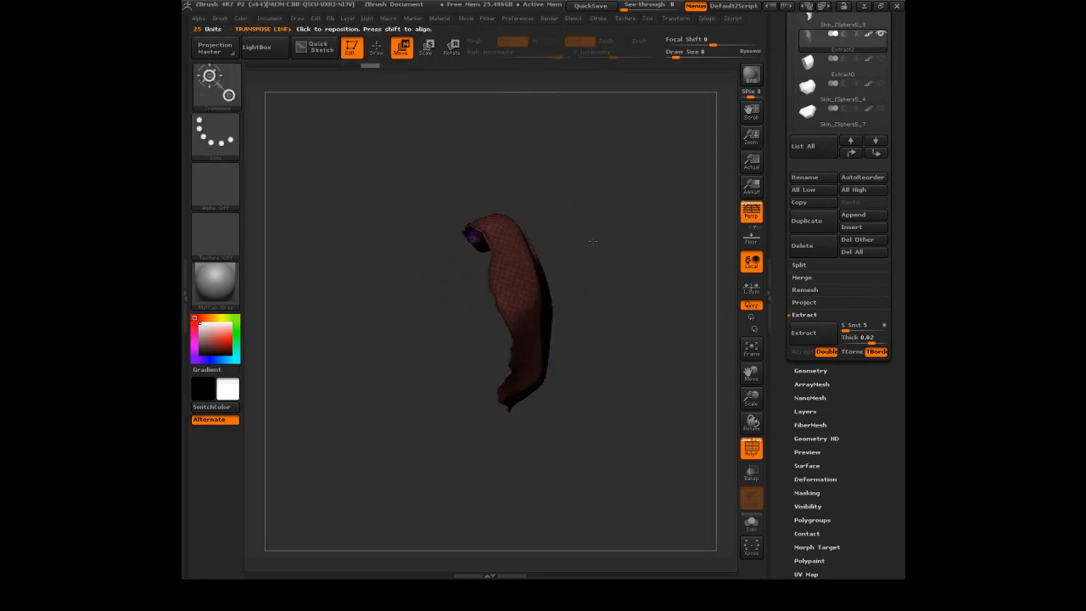
left_click_drag(585, 229, 600, 256)
left_click_drag(525, 297, 299, 506)
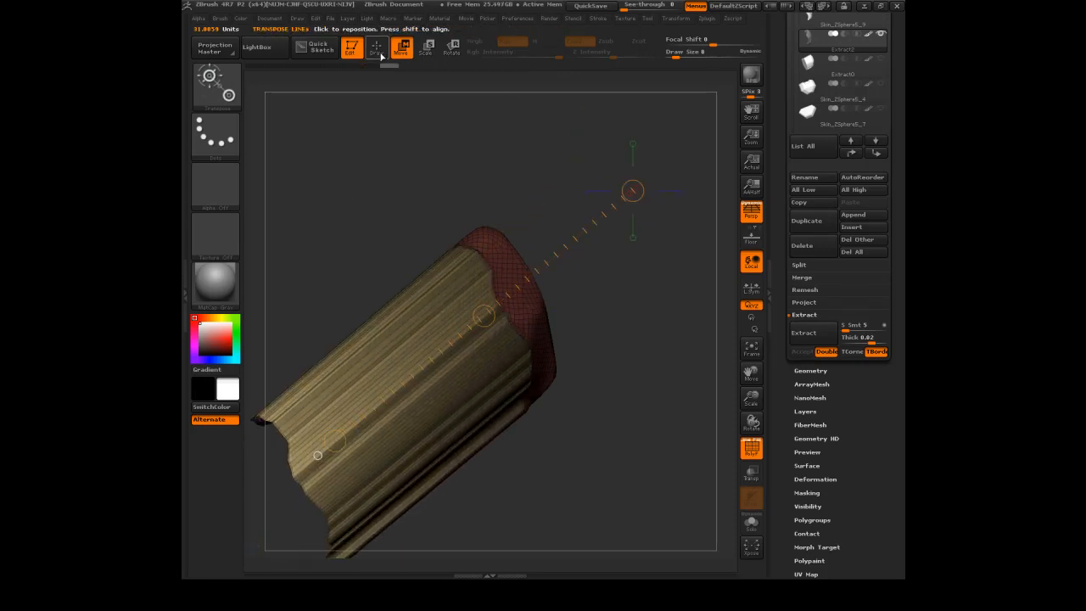
left_click(377, 49)
mouse_move(638, 275)
left_mouse_down()
mouse_move(661, 264)
mouse_move(637, 261)
left_mouse_up()
left_click_drag(632, 364, 679, 375)
key("ctrl")
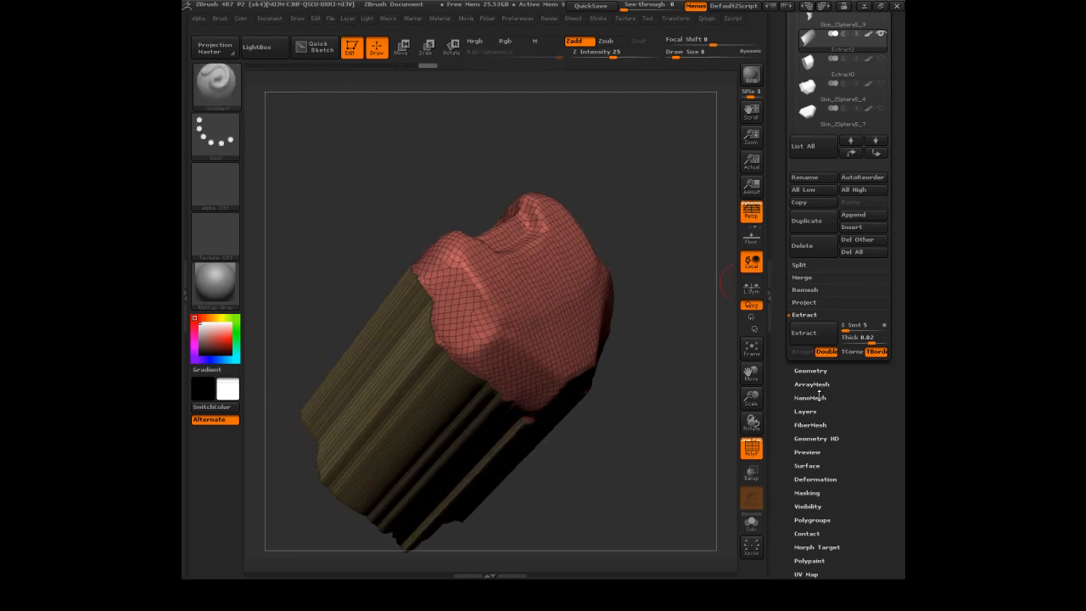
Try to convert the extruded plate to a DynaMesh at resolution 128 without freezing its subdivision levels
left_click(810, 371)
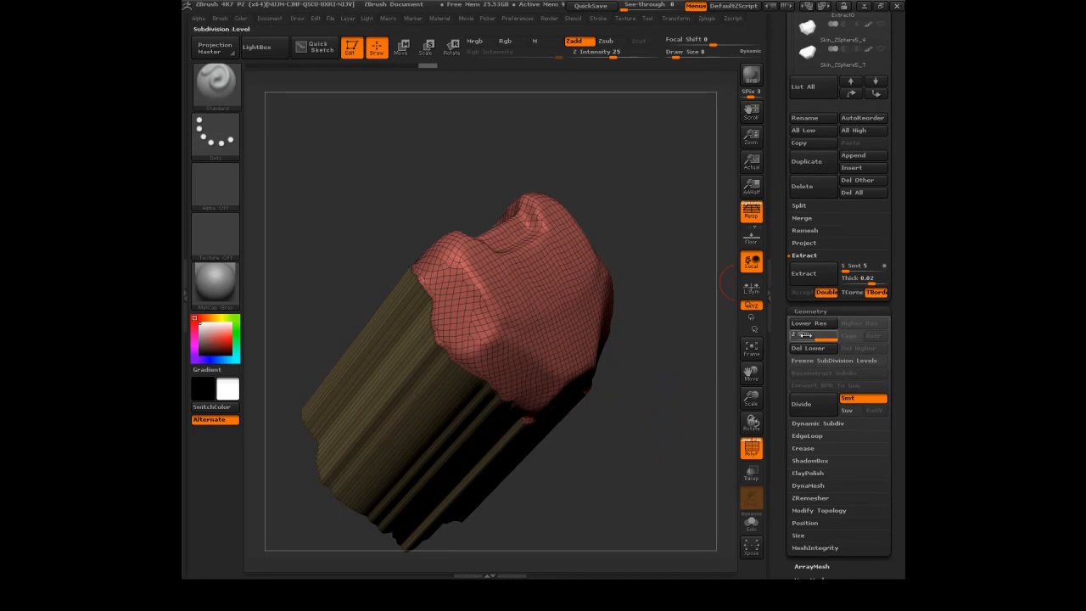
left_click(803, 487)
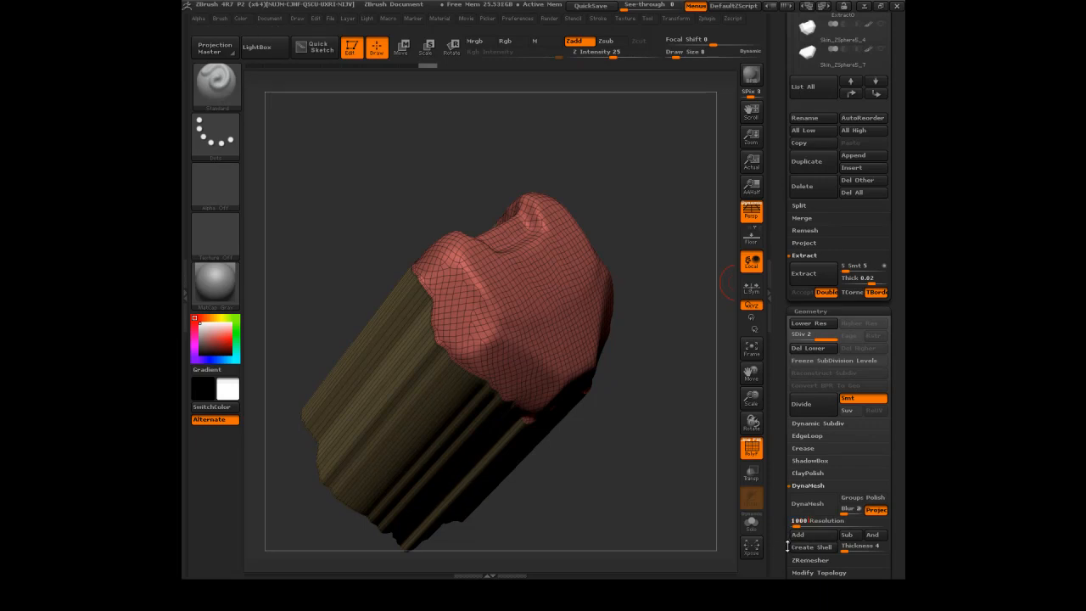
left_click(808, 504)
left_click(688, 524)
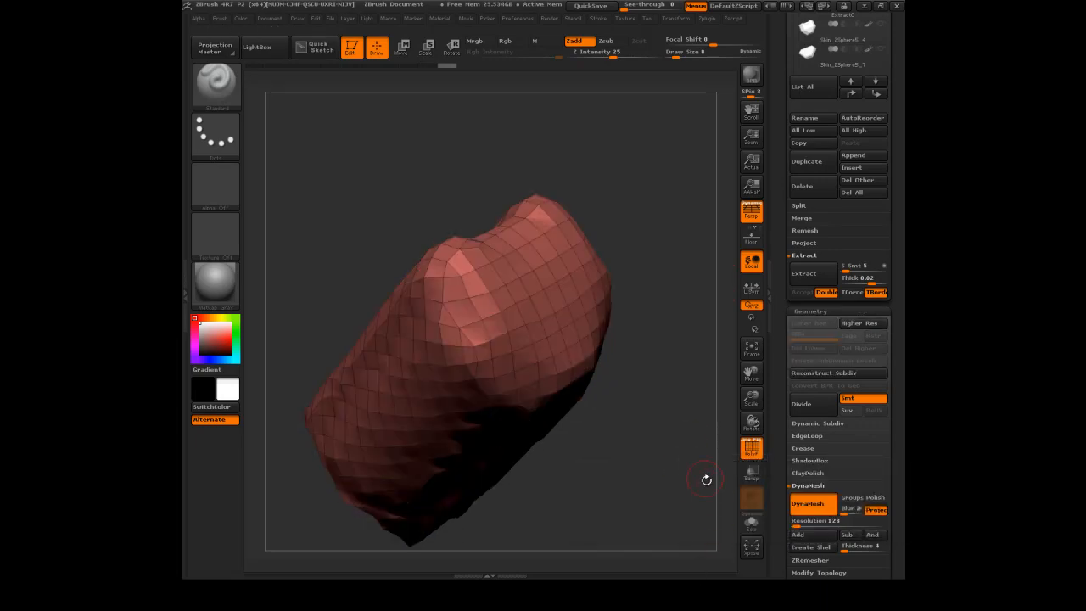
key("ctrl+z")
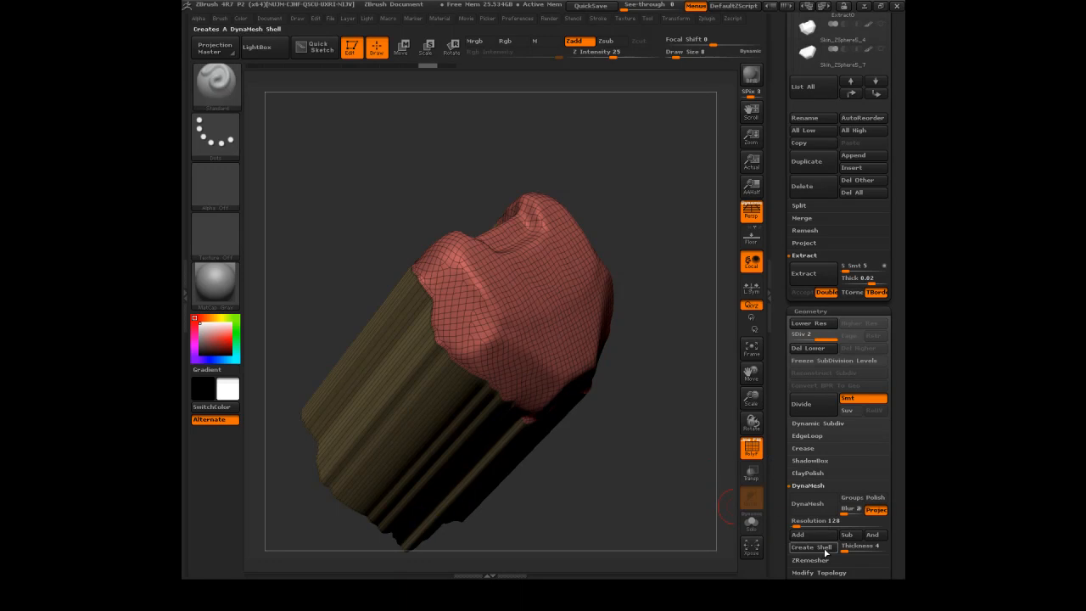
Set the DynaMesh resolution to 1000 and convert the extruded plate without freezing its subdivision levels
left_click_drag(804, 524, 793, 524)
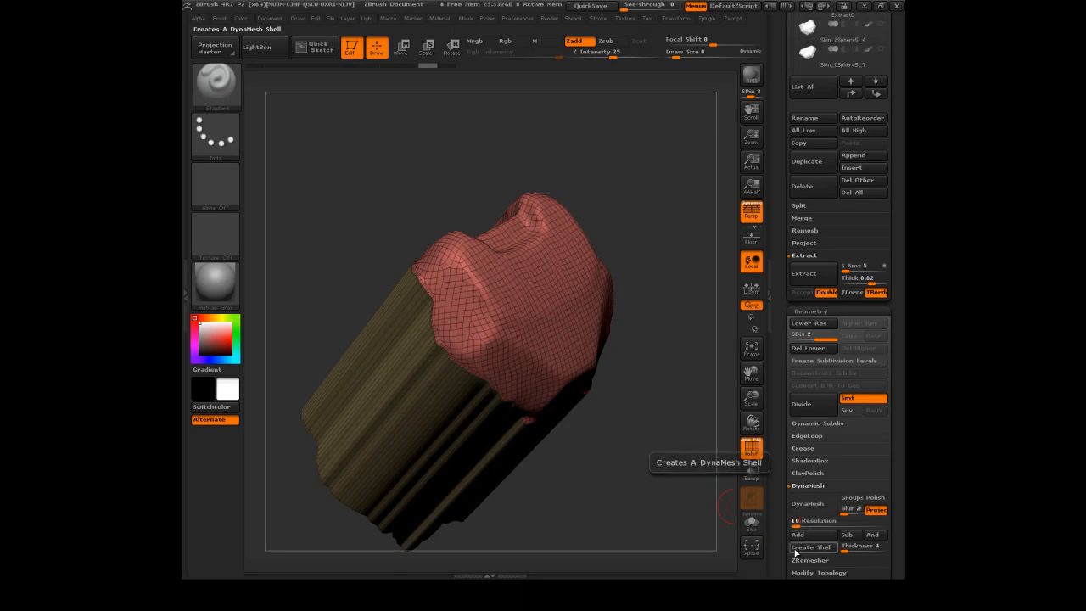
left_click(809, 505)
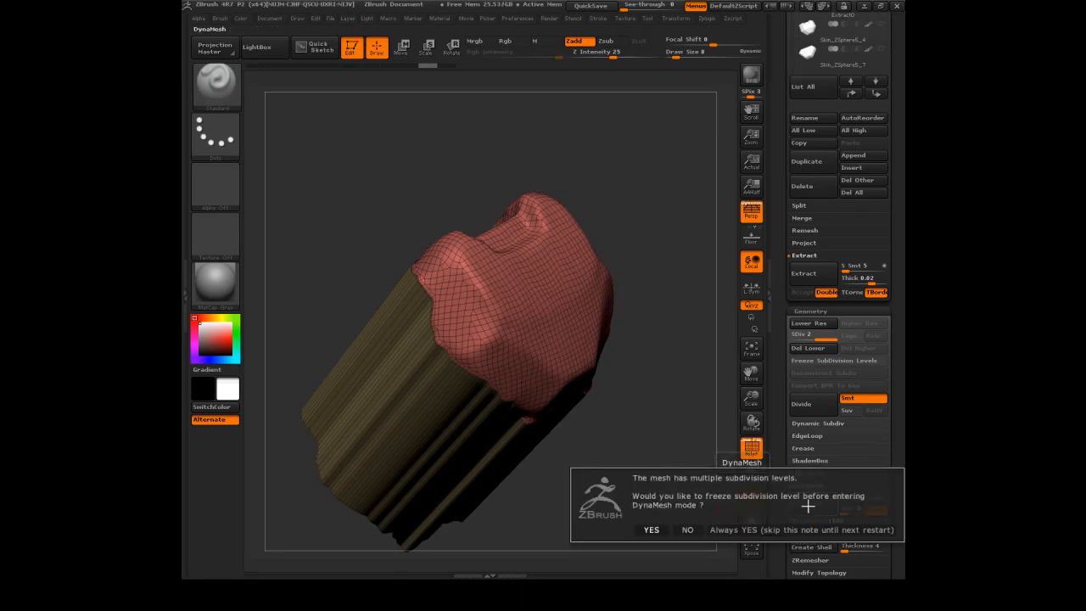
left_click(688, 529)
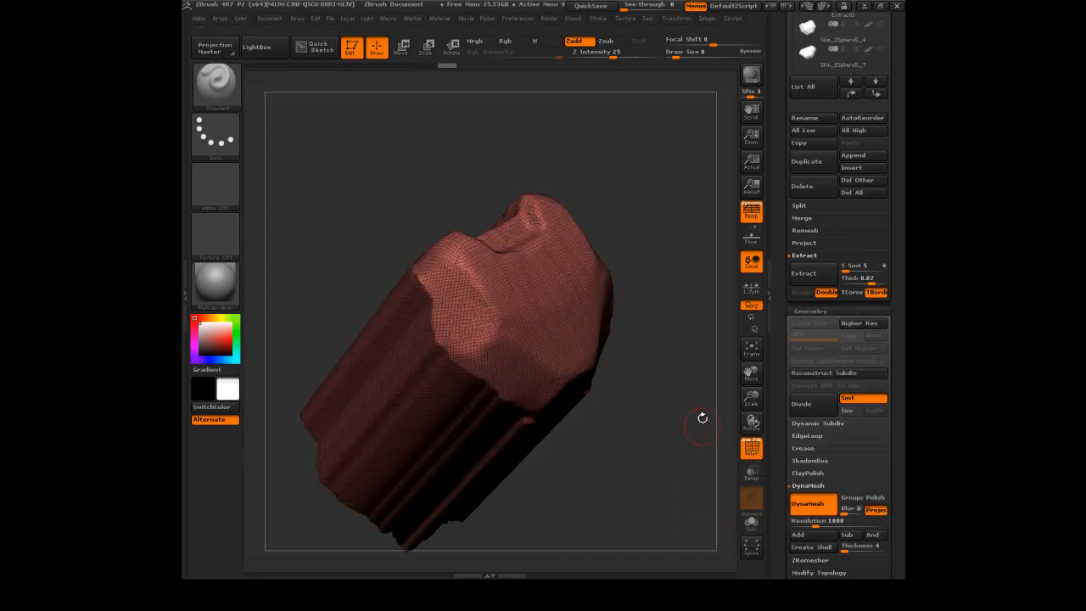
Constrain view rotation to a single axis, turn the extruded plate to its other side, and choose the ClipCurve brush
left_click_drag(660, 198, 479, 191)
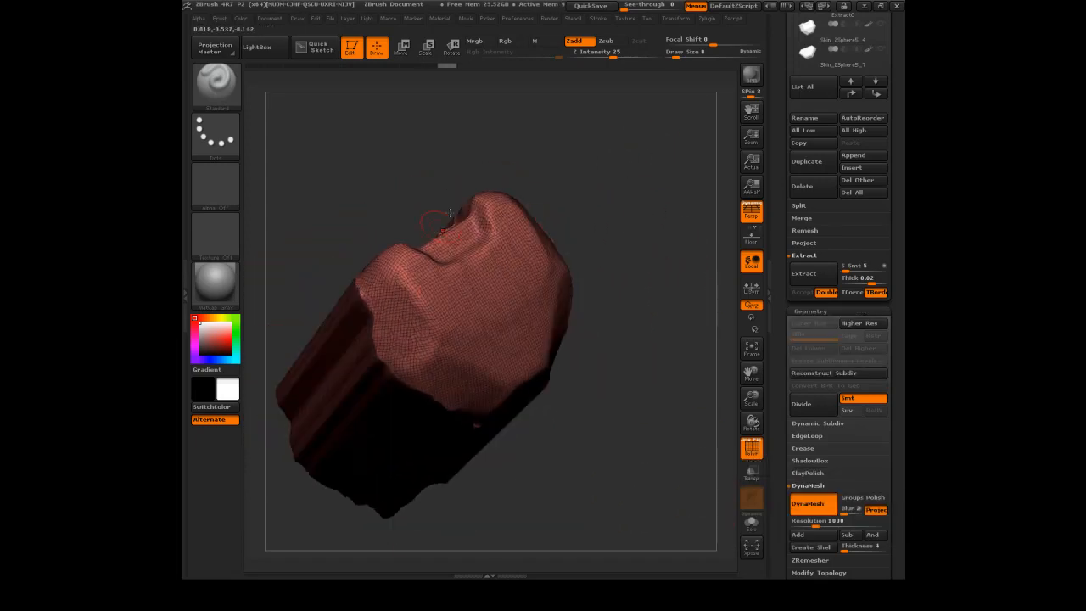
left_click_drag(647, 298, 637, 350)
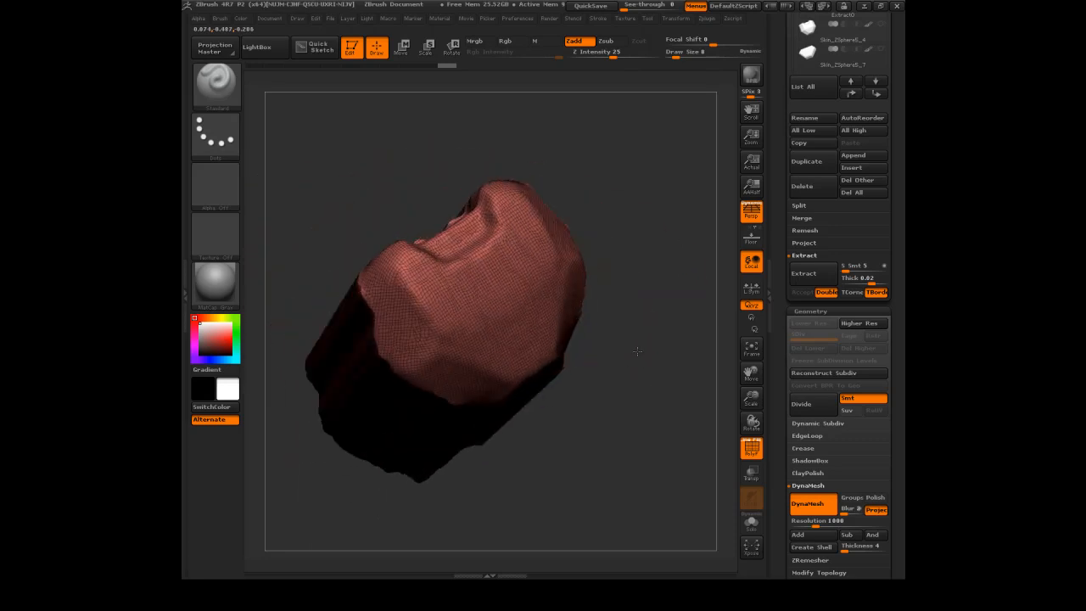
left_click(755, 317)
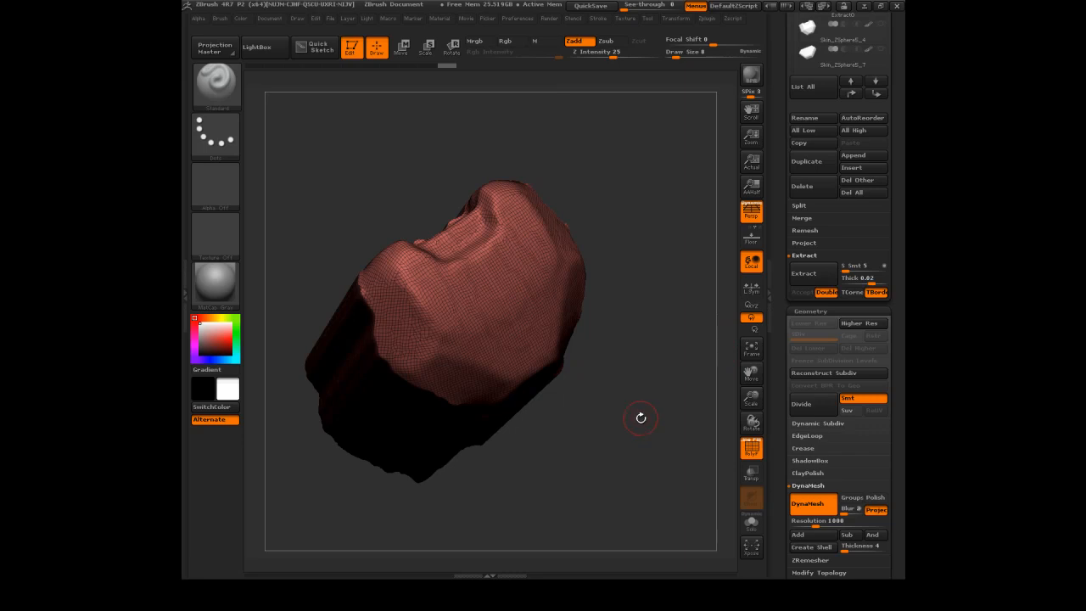
left_click_drag(639, 424, 589, 404)
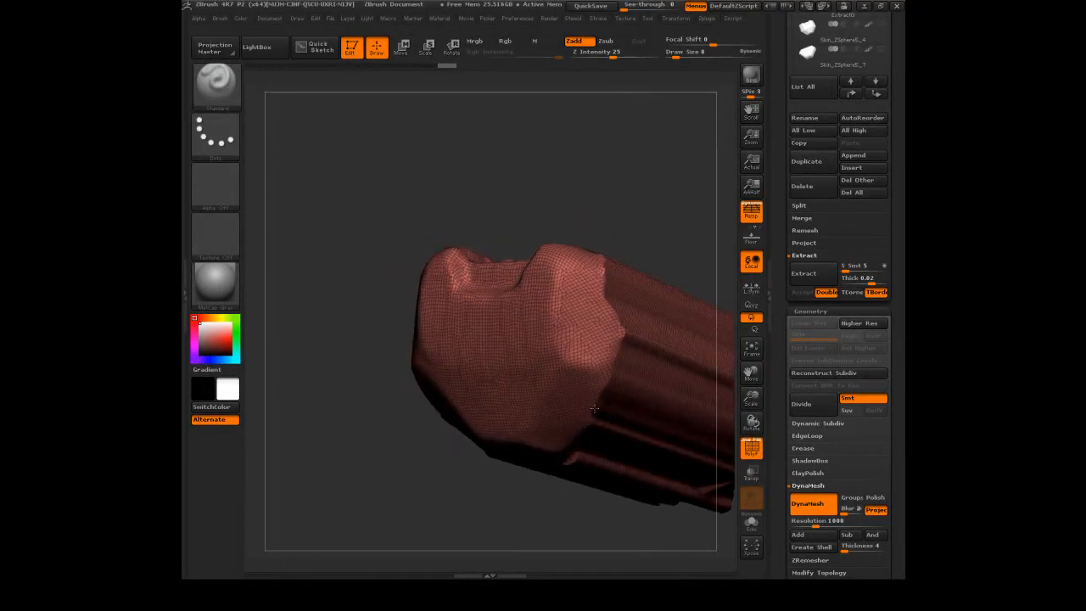
key("ctrl+shift")
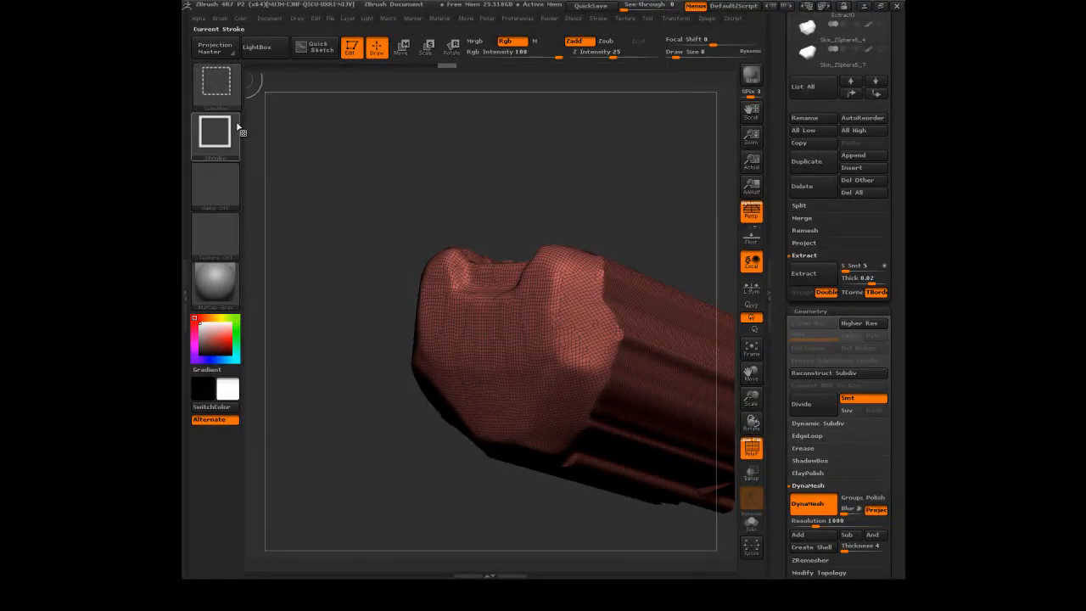
left_click(232, 88)
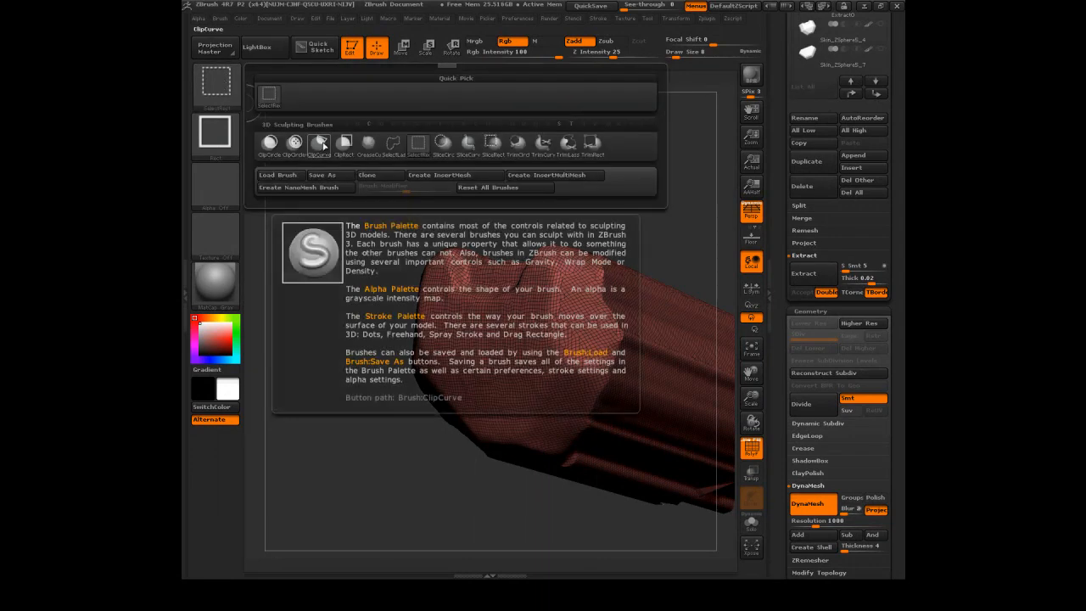
left_click(321, 147)
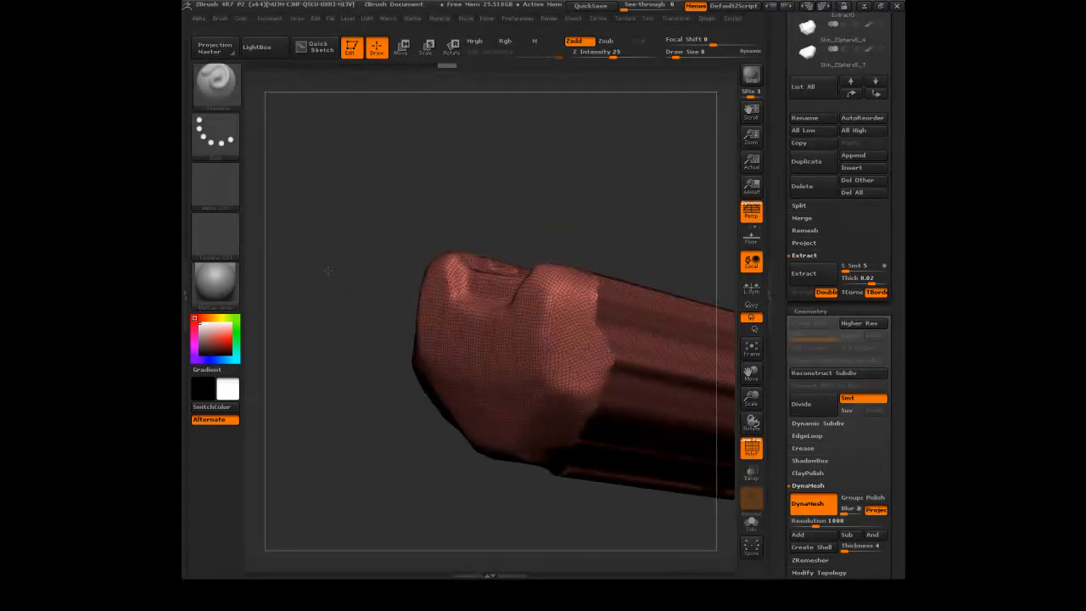
Clip the plate's outer front face with a near-vertical ClipCurve line, undoing the first cut and redrawing a longer one
key("ctrl+shift")
mouse_move(389, 436)
left_mouse_down()
mouse_move(399, 213)
mouse_move(439, 184)
mouse_move(414, 240)
left_mouse_up()
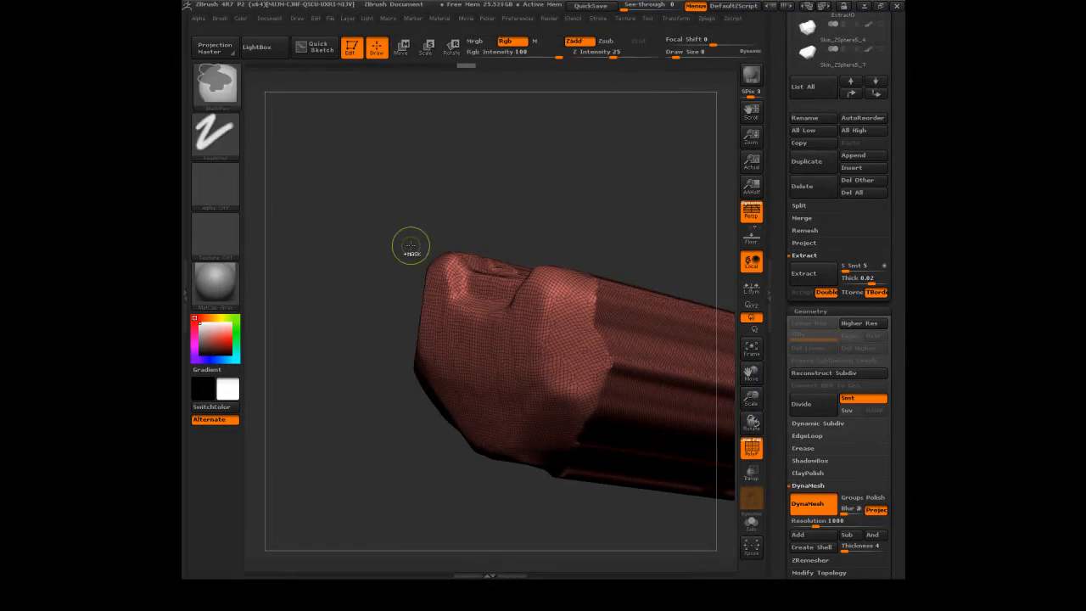
key("ctrl+z")
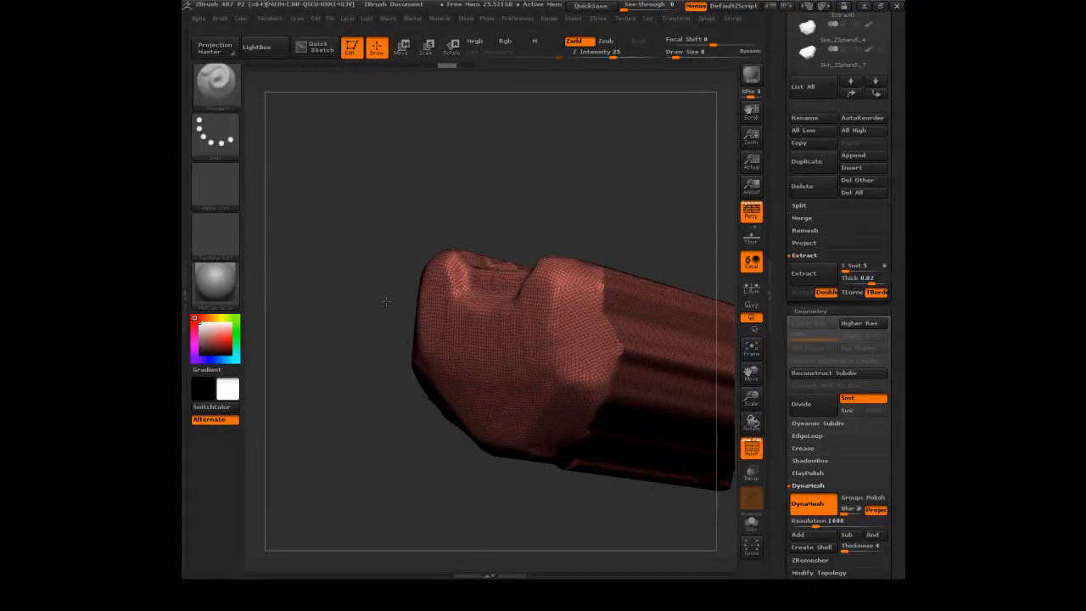
mouse_move(395, 472)
left_mouse_down("ctrl+shift")
mouse_move(441, 187)
mouse_move(433, 182)
mouse_move(444, 178)
mouse_move(428, 181)
left_mouse_up("ctrl+shift")
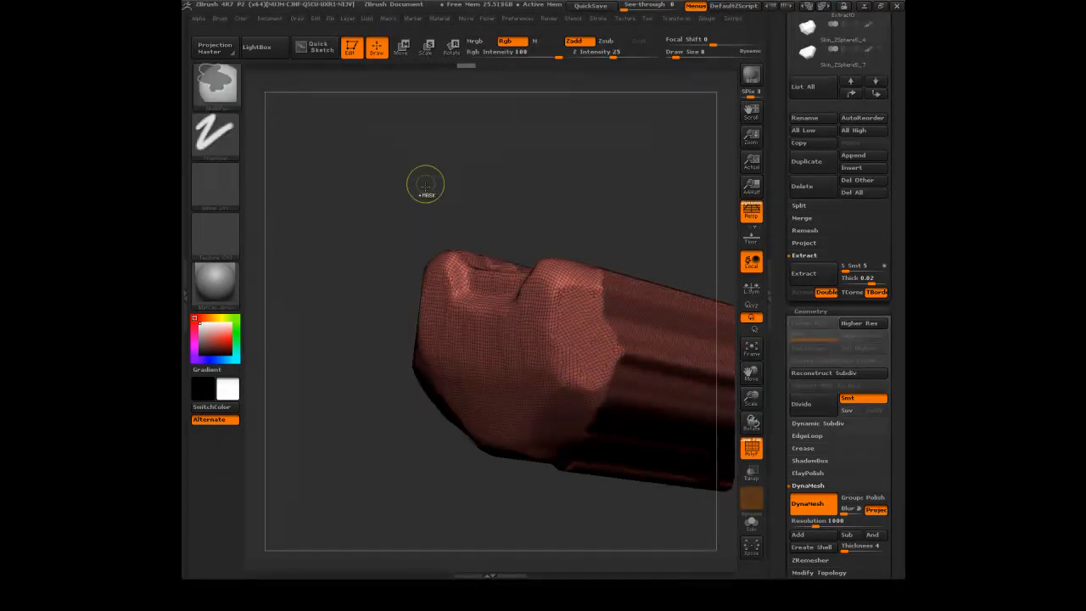
Turn off the PolyFrame wireframe display on the extruded chest plate and face its front
left_click_drag(383, 246, 543, 322)
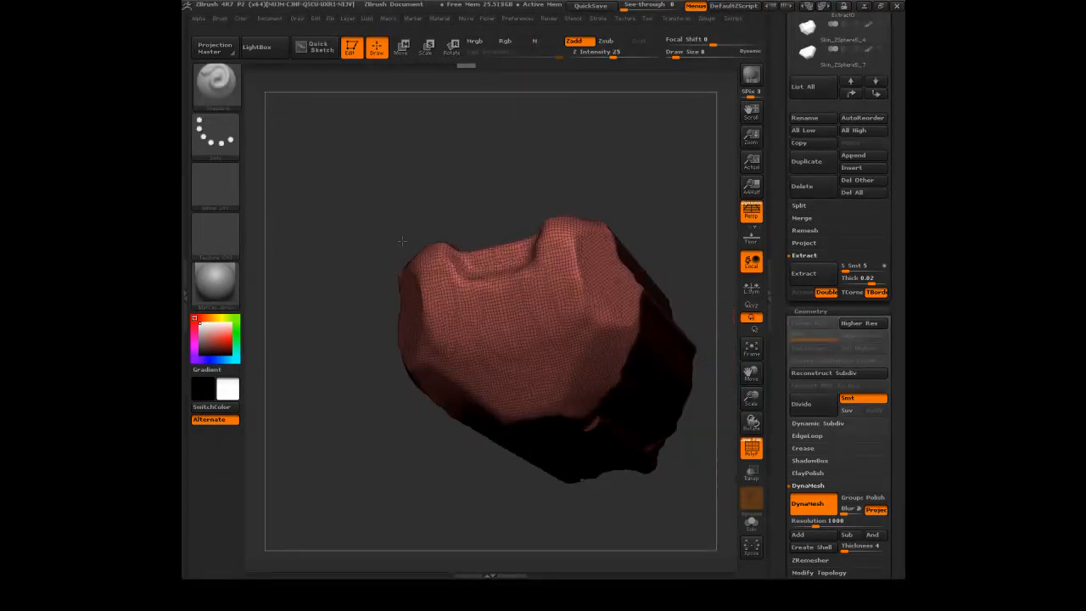
left_click(752, 449)
left_click_drag(419, 494, 389, 200)
mouse_move(379, 397)
left_mouse_down()
mouse_move(367, 339)
mouse_move(382, 407)
left_mouse_up()
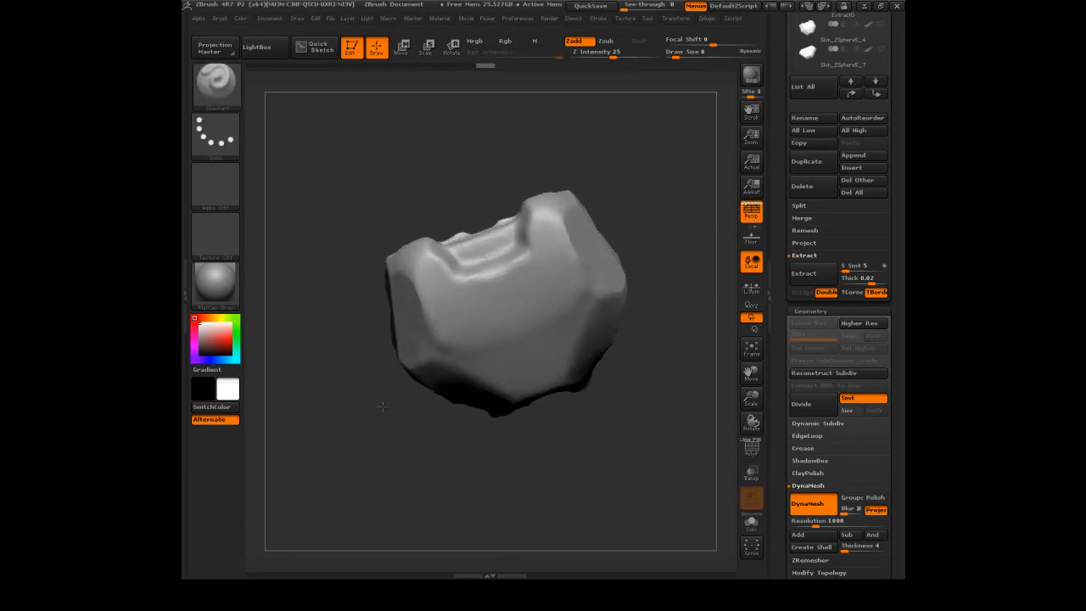
Clip the plate's lower side corners into flat bevels with diagonal ClipCurve lines
key("ctrl+shift")
left_click_drag(328, 351, 340, 347, "ctrl+shift")
mouse_move(464, 507)
left_mouse_down()
mouse_move(463, 464)
mouse_move(443, 478)
mouse_move(445, 498)
mouse_move(494, 480)
left_mouse_up()
key("ctrl+shift")
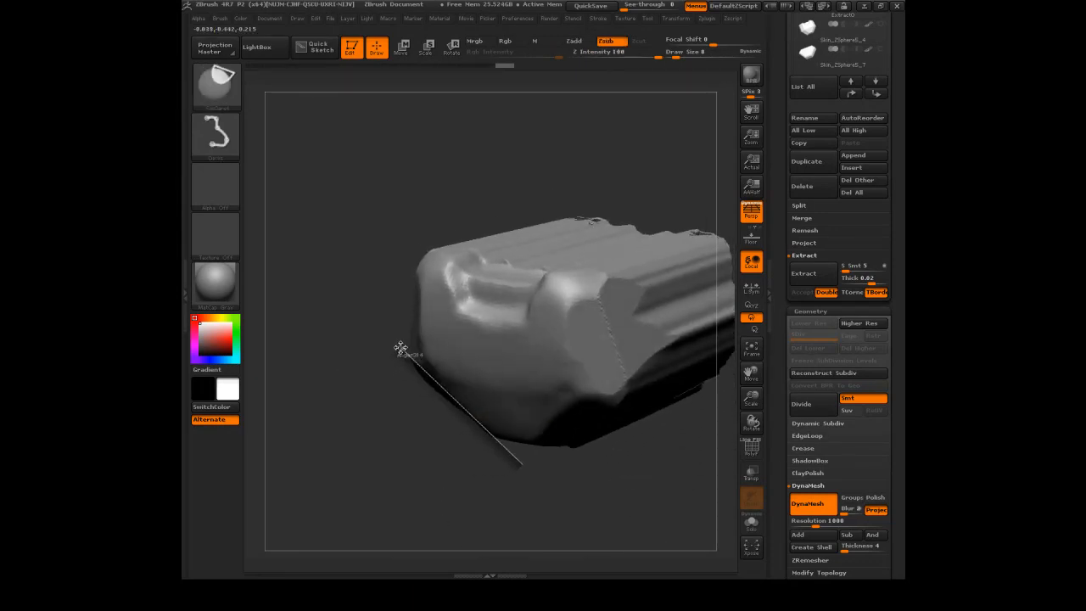
left_click_drag(400, 349, 400, 349, "ctrl+shift")
Clip the plate's bottom tip with a slanted line and trim the raised top corner with a slightly curved ClipCurve line
mouse_move(431, 490)
left_mouse_down()
mouse_move(453, 494)
mouse_move(474, 522)
left_mouse_up()
mouse_move(613, 352)
left_mouse_down()
mouse_move(461, 477)
mouse_move(436, 436)
left_mouse_up()
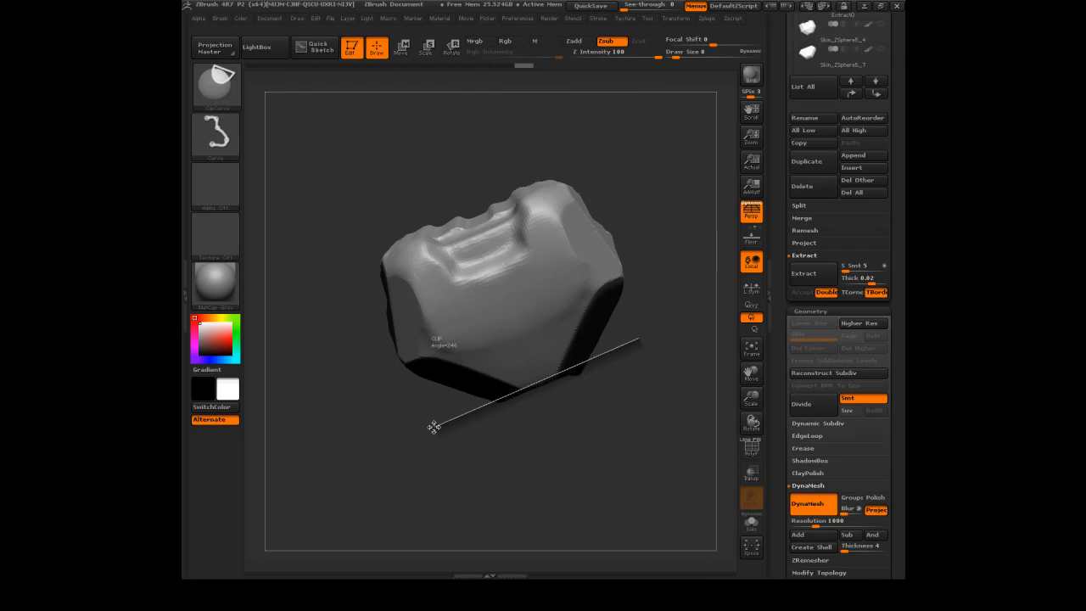
mouse_move(432, 423)
left_mouse_down()
mouse_move(506, 444)
mouse_move(559, 424)
mouse_move(529, 435)
mouse_move(513, 269)
mouse_move(480, 227)
left_mouse_up()
mouse_move(409, 216)
left_mouse_down()
mouse_move(484, 311)
mouse_move(603, 153)
mouse_move(592, 222)
mouse_move(593, 190)
left_mouse_up()
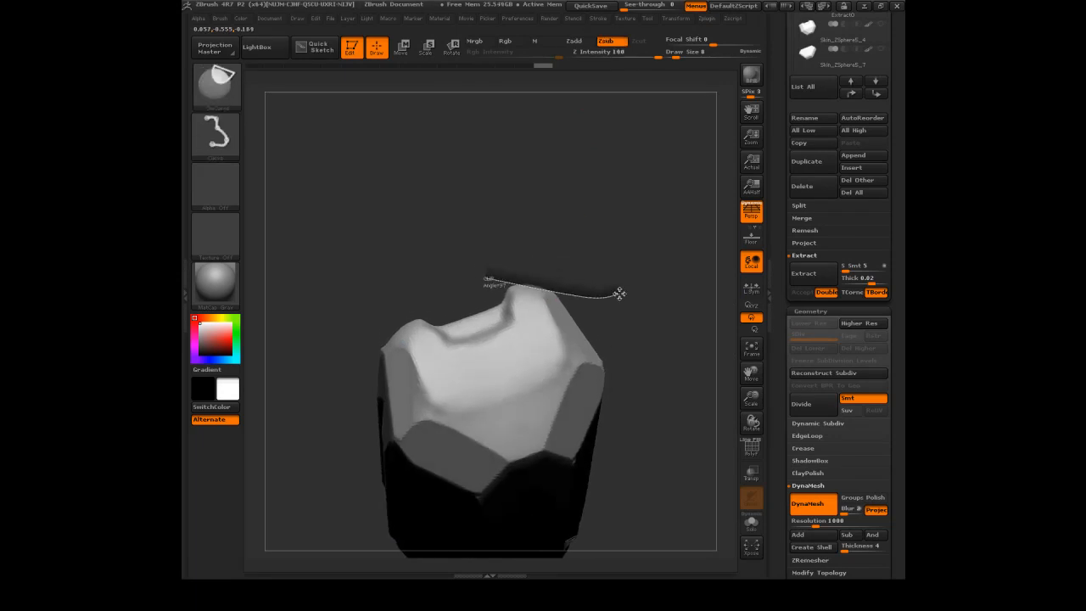
left_click_drag(622, 291, 621, 286, "ctrl+shift")
Clip the notch between the two raised top corners with bent ClipCurve lines that follow its sloped wall and floor
mouse_move(616, 210)
left_mouse_down()
mouse_move(611, 254)
mouse_move(556, 254)
mouse_move(611, 220)
mouse_move(571, 254)
mouse_move(589, 218)
mouse_move(598, 239)
mouse_move(480, 226)
left_mouse_up()
key("ctrl+shift")
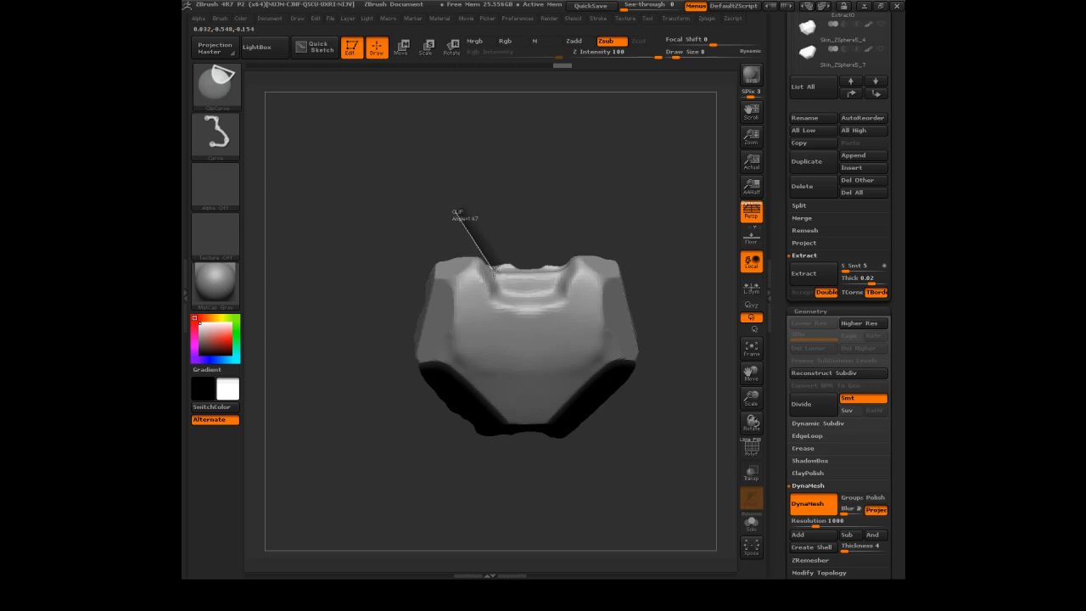
left_click_drag(496, 269, 490, 272, "ctrl+shift")
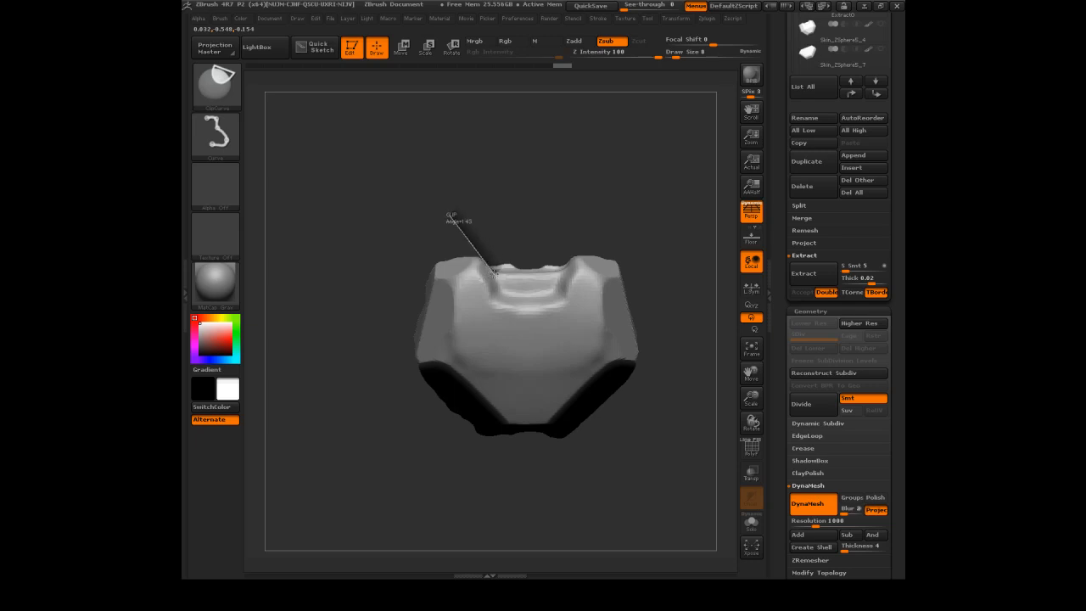
left_click_drag(556, 274, 556, 273, "ctrl+shift")
mouse_move(553, 222)
left_mouse_down()
mouse_move(558, 197)
mouse_move(573, 195)
mouse_move(511, 235)
left_mouse_up()
key("ctrl+shift")
mouse_move(451, 215)
left_mouse_down("ctrl+shift")
mouse_move(492, 274)
mouse_move(552, 278)
left_mouse_up("ctrl+shift")
key("alt")
mouse_move(553, 213)
left_mouse_down()
mouse_move(536, 189)
mouse_move(539, 212)
mouse_move(547, 146)
mouse_move(537, 231)
mouse_move(522, 227)
left_mouse_up()
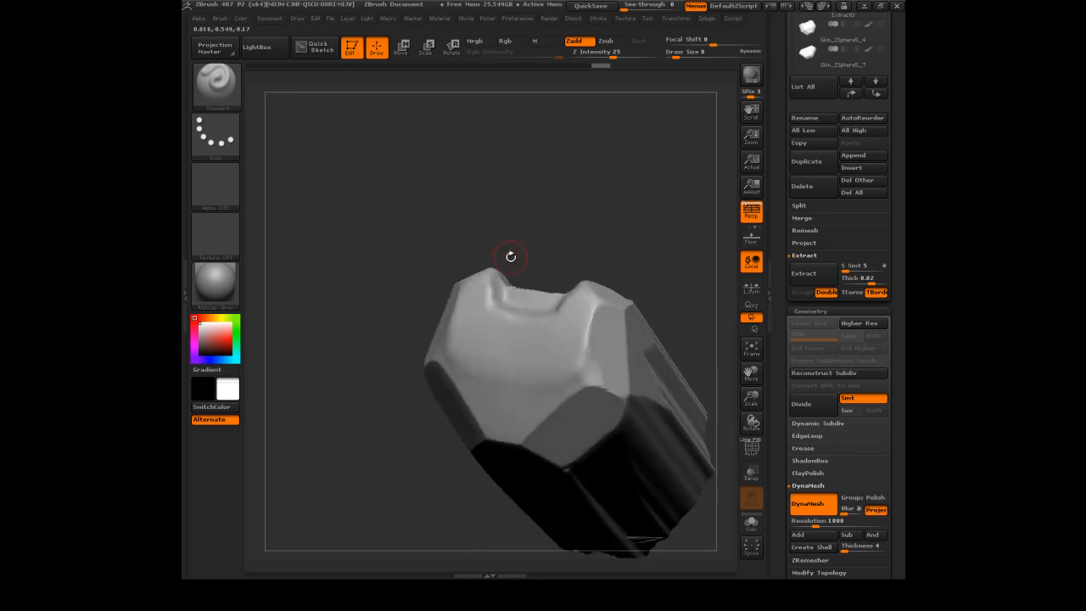
Flatten the raised top corners and adjoining side edges with the TrimDynamic brush, using draw sizes 6 and 11
key("b")
left_click(509, 253)
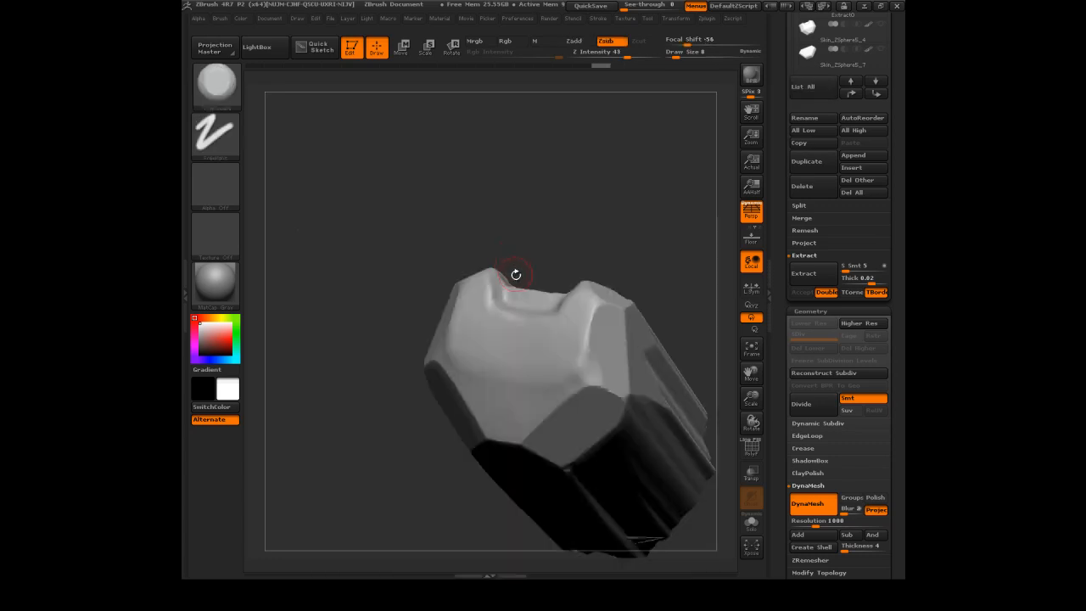
left_click_drag(513, 260, 498, 283)
key("s")
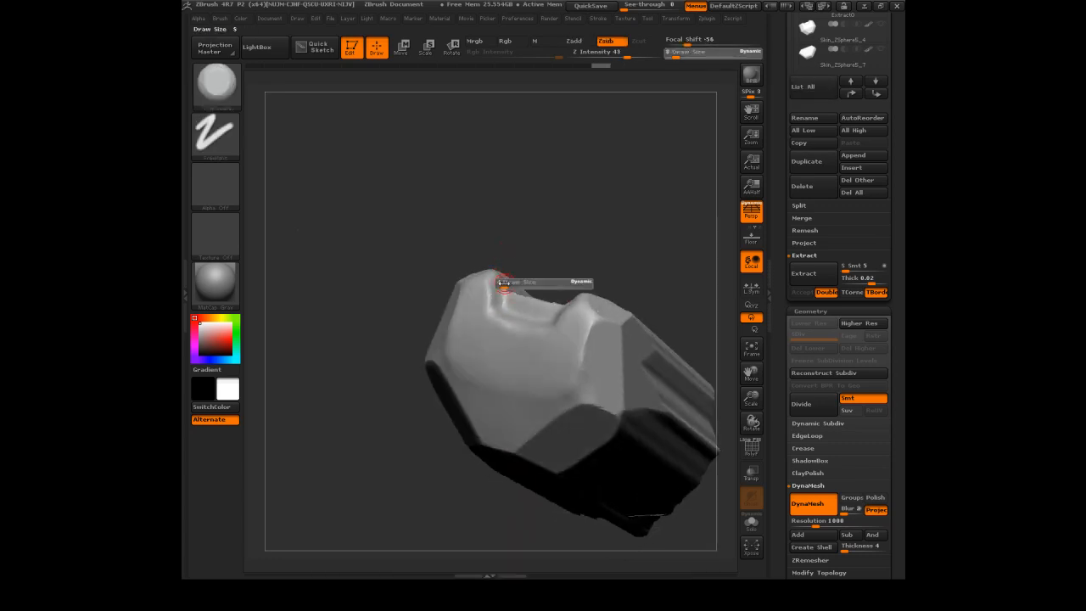
left_click(503, 283)
left_click_drag(575, 221, 547, 213)
left_click_drag(485, 322, 486, 292)
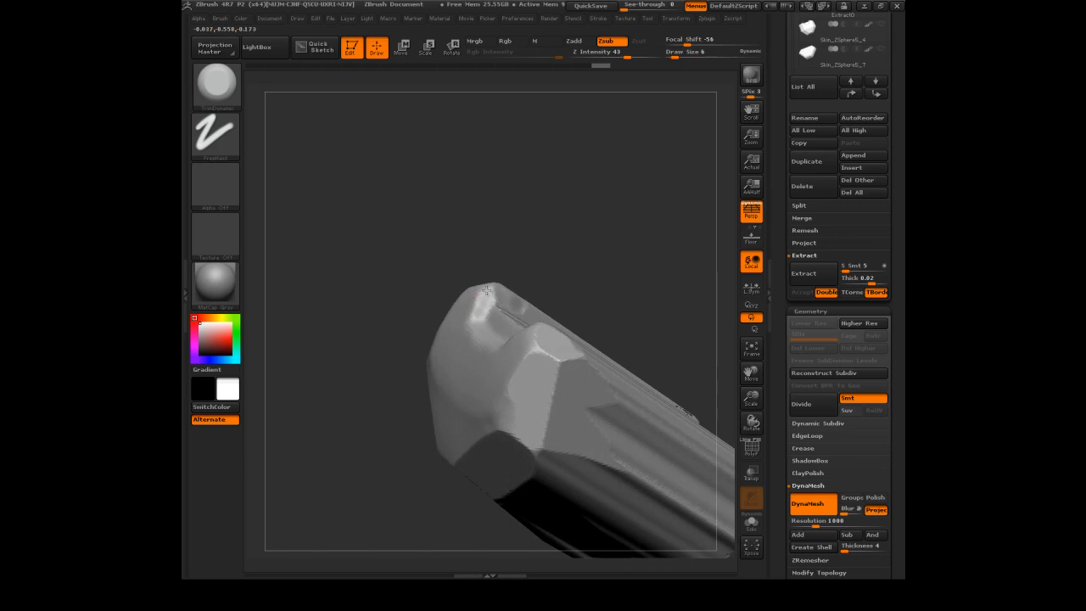
left_click_drag(565, 171, 594, 230)
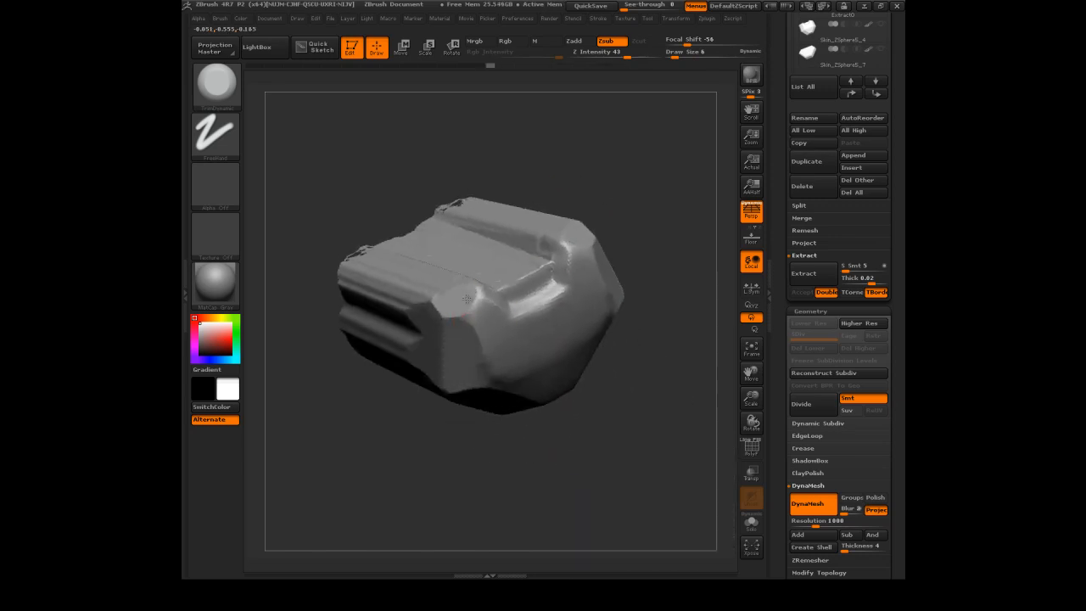
key("bracketright")
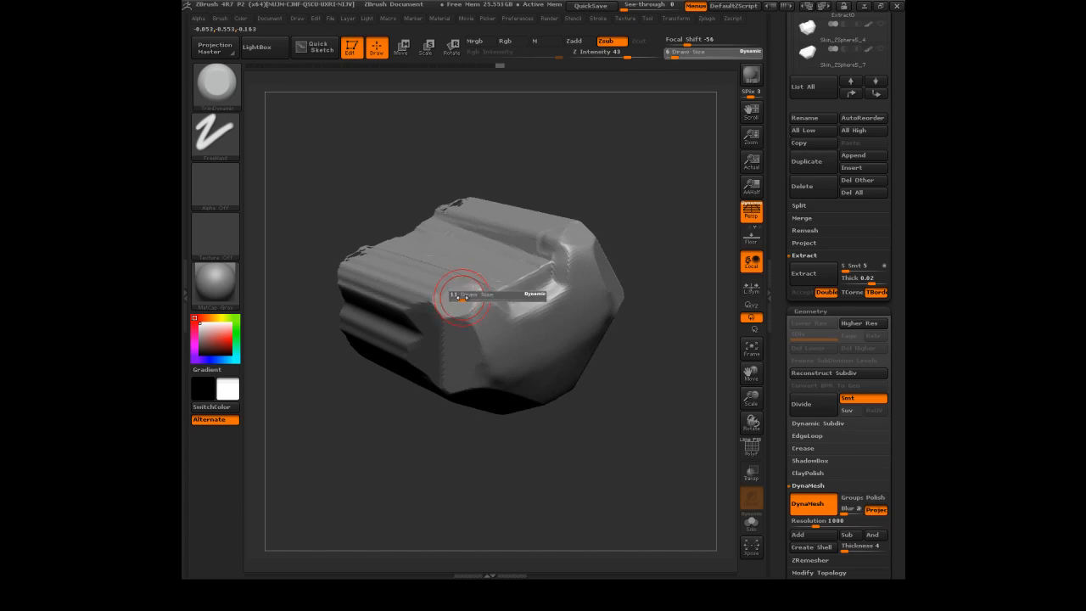
Cut off the ragged rear end of the extrusion with a long diagonal ClipCurve line and frame the plate
left_click_drag(646, 114, 634, 218)
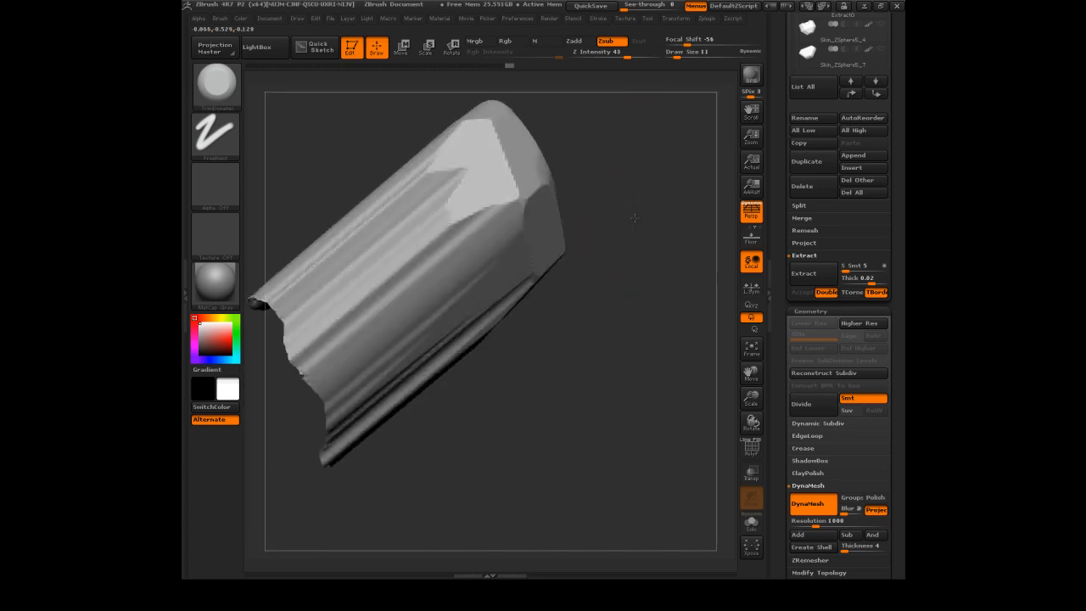
mouse_move(514, 369)
left_mouse_down("ctrl+shift")
mouse_move(327, 109)
mouse_move(335, 119)
left_mouse_up("ctrl+shift")
left_click_drag(601, 396, 562, 430)
key("f")
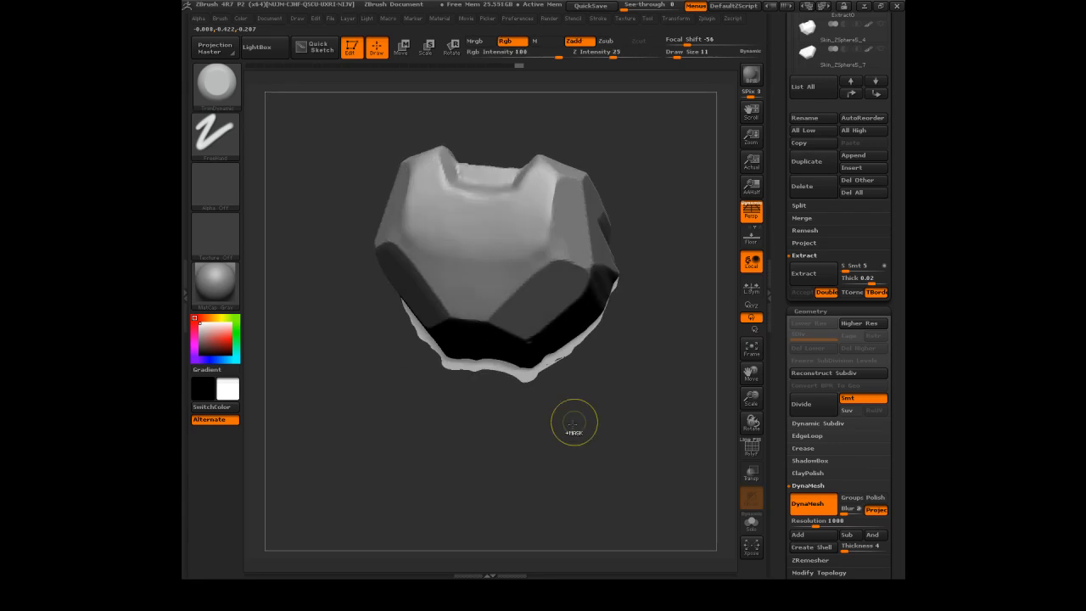
Recalculate the plate's DynaMesh and clip its uneven lower back edge with a ClipCurve line
mouse_move(625, 304)
left_mouse_down()
mouse_move(653, 274)
mouse_move(619, 274)
mouse_move(660, 284)
mouse_move(650, 280)
mouse_move(514, 441)
mouse_move(488, 401)
left_mouse_up()
left_click_drag(591, 361, 499, 385, "ctrl")
left_click_drag(402, 409, 405, 412, "ctrl")
left_click_drag(599, 371, 591, 381, "ctrl")
mouse_move(584, 393)
left_mouse_down("ctrl+shift")
mouse_move(407, 375)
mouse_move(413, 354)
left_mouse_up("ctrl+shift")
mouse_move(429, 436)
left_mouse_down()
mouse_move(436, 441)
mouse_move(416, 449)
mouse_move(461, 469)
mouse_move(511, 461)
left_mouse_up()
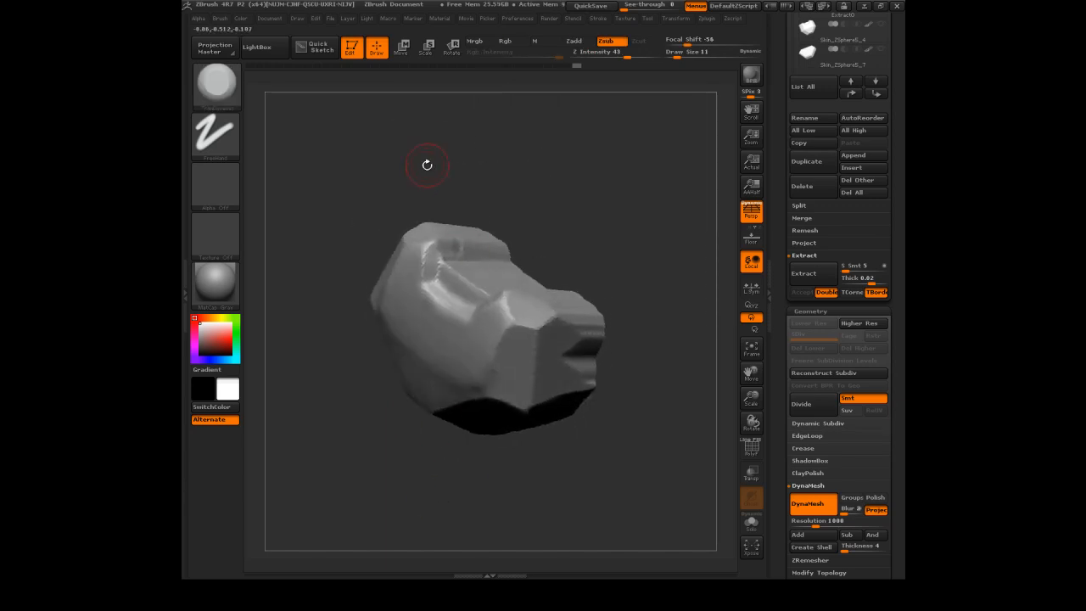
Set the draw size to 5 and trim the inner walls and edges of the top notch with TrimDynamic
key("s")
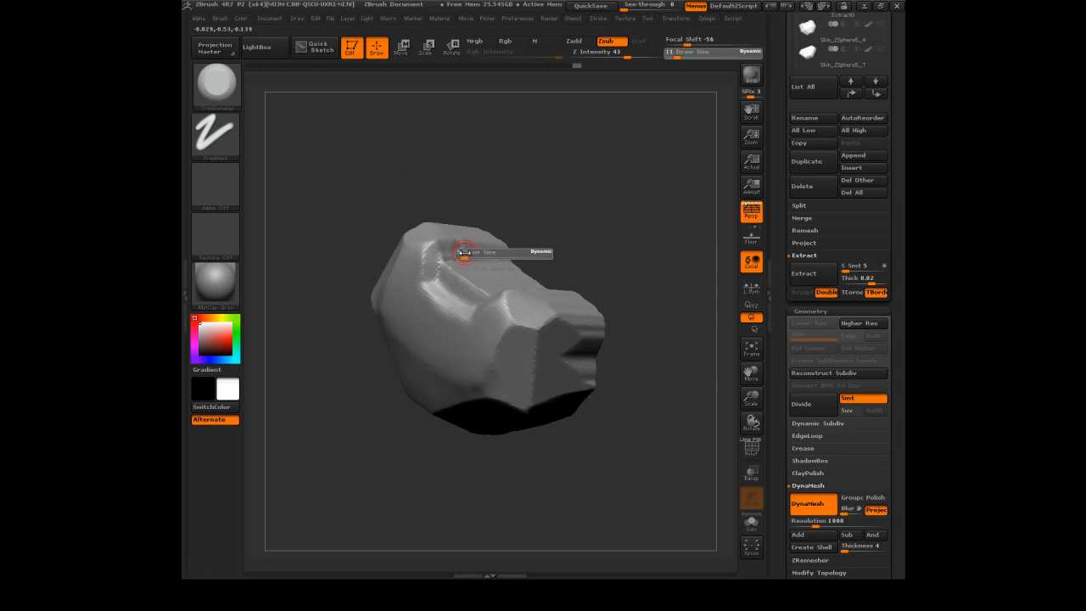
left_click_drag(464, 252, 456, 246)
key("s")
left_click(455, 248)
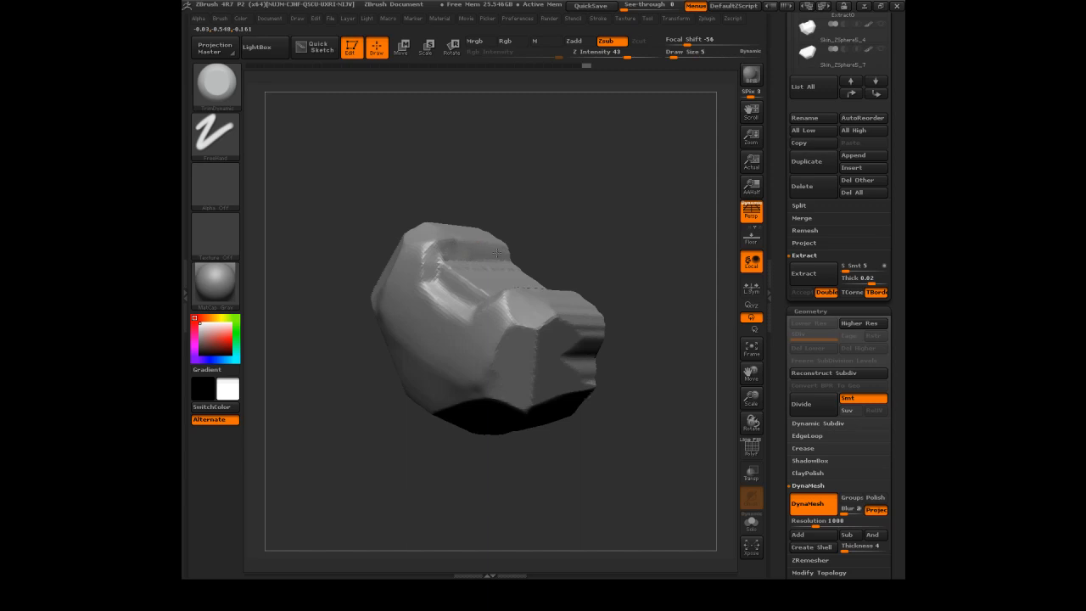
mouse_move(447, 256)
right_mouse_down()
mouse_move(585, 189)
mouse_move(633, 220)
mouse_move(469, 268)
right_mouse_up()
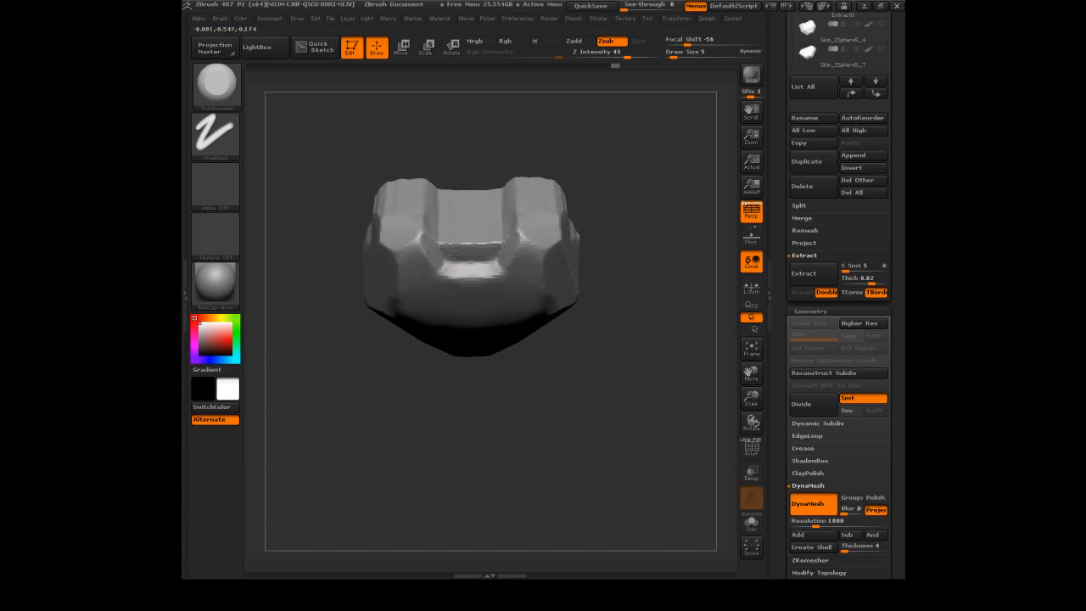
Set the draw size to 11 and flatten the plate's upper front face beside the notch with TrimDynamic
right_click_drag(662, 215, 636, 167)
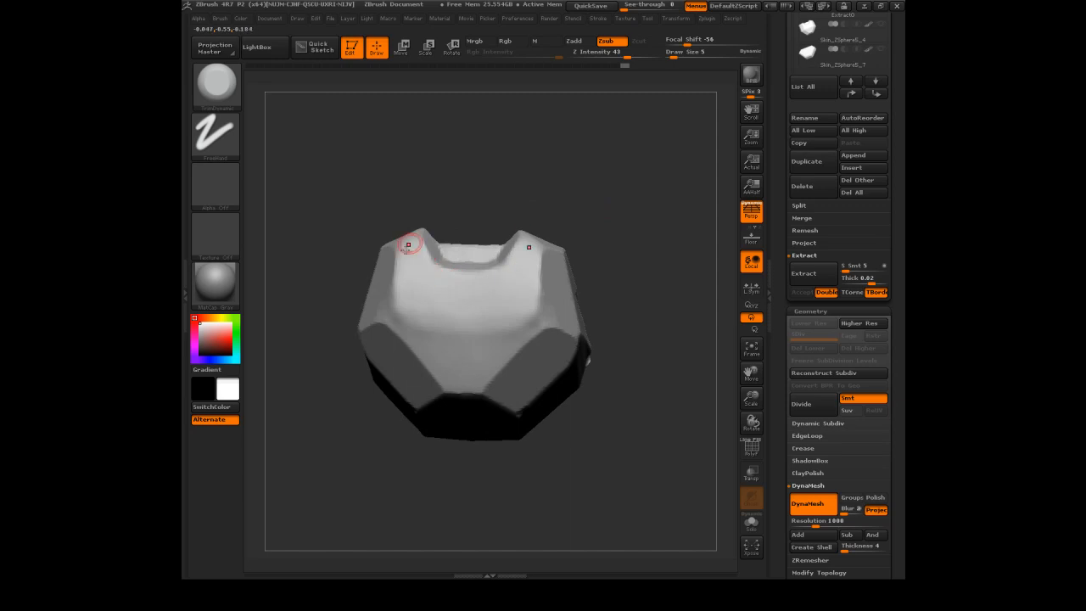
type("s11")
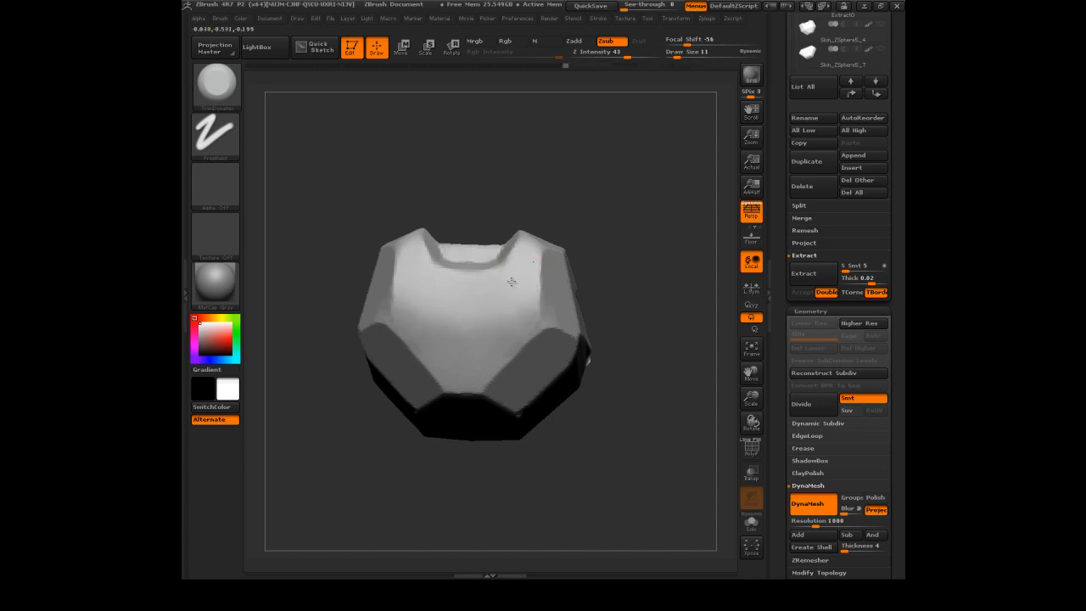
left_click_drag(594, 238, 613, 189)
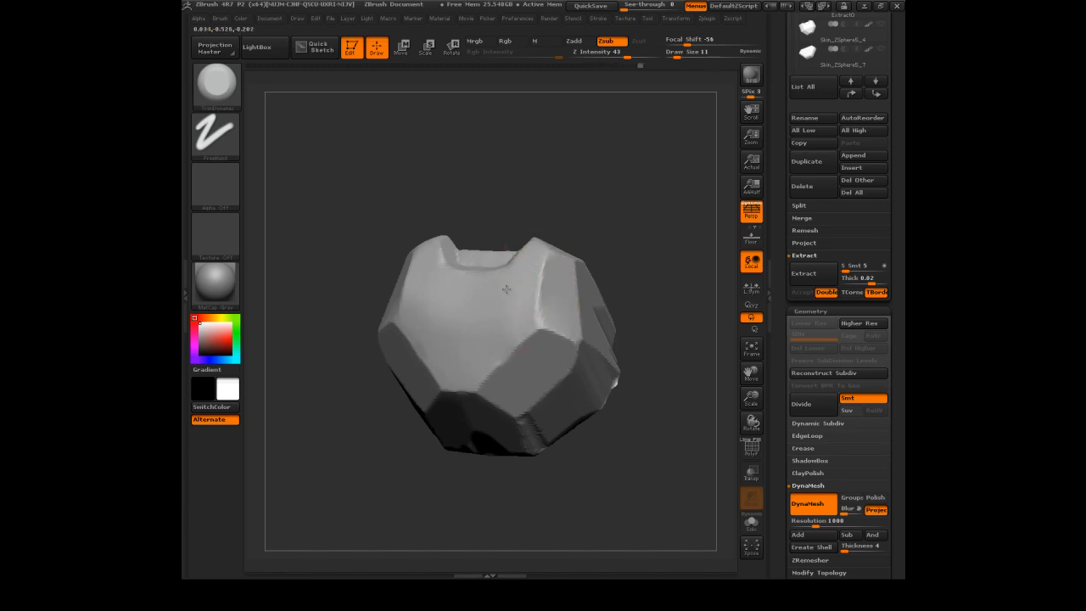
Clip the remaining rough areas at the plate's back and side with two ClipCurve lines
mouse_move(624, 229)
left_mouse_down()
mouse_move(649, 184)
mouse_move(659, 235)
mouse_move(628, 266)
left_mouse_up()
mouse_move(625, 310)
left_mouse_down("ctrl+shift")
mouse_move(483, 475)
mouse_move(461, 446)
mouse_move(475, 451)
mouse_move(475, 437)
left_mouse_up("ctrl+shift")
mouse_move(609, 273)
left_mouse_down()
mouse_move(630, 318)
mouse_move(612, 257)
left_mouse_up()
left_click_drag(562, 195, 589, 368, "ctrl+shift")
mouse_move(611, 356)
left_mouse_down()
mouse_move(633, 346)
mouse_move(634, 290)
mouse_move(612, 292)
mouse_move(634, 299)
mouse_move(637, 363)
mouse_move(581, 392)
mouse_move(416, 426)
mouse_move(376, 399)
mouse_move(376, 387)
left_mouse_up()
mouse_move(438, 465)
left_mouse_down()
mouse_move(416, 441)
mouse_move(437, 404)
left_mouse_up()
Polish the plate's lower bevels and side facets with the hPolish brush at draw size 8
key("b")
key("h")
key("p")
left_click_drag(620, 269, 587, 262)
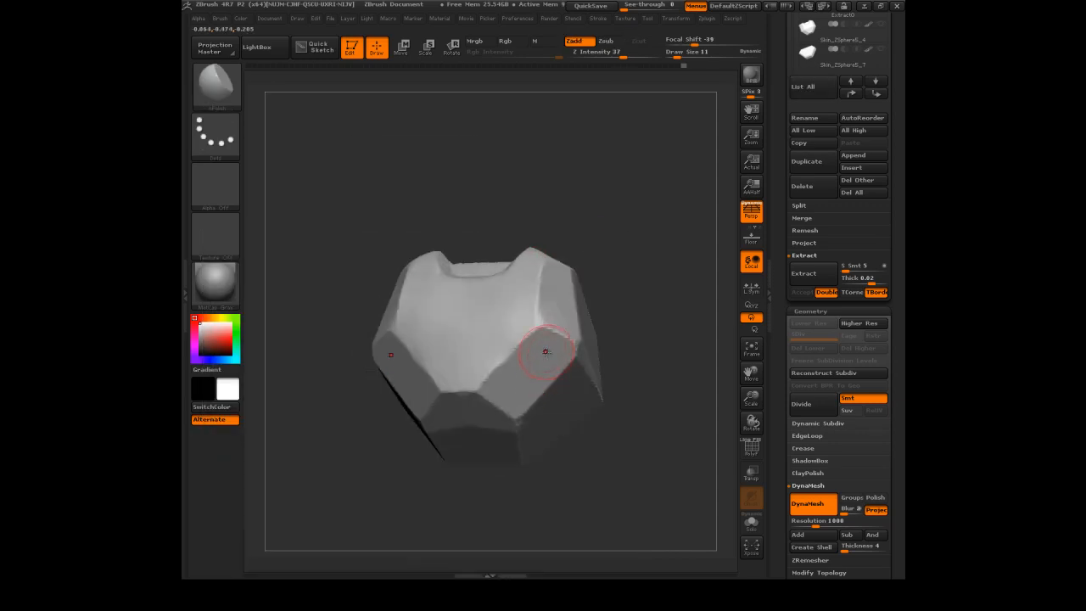
key("s")
mouse_move(549, 348)
left_mouse_down()
mouse_move(531, 346)
mouse_move(507, 370)
left_mouse_up()
left_click_drag(521, 322, 482, 380)
left_click_drag(550, 295, 548, 312)
left_click_drag(545, 292, 533, 262)
left_click_drag(649, 312, 593, 327)
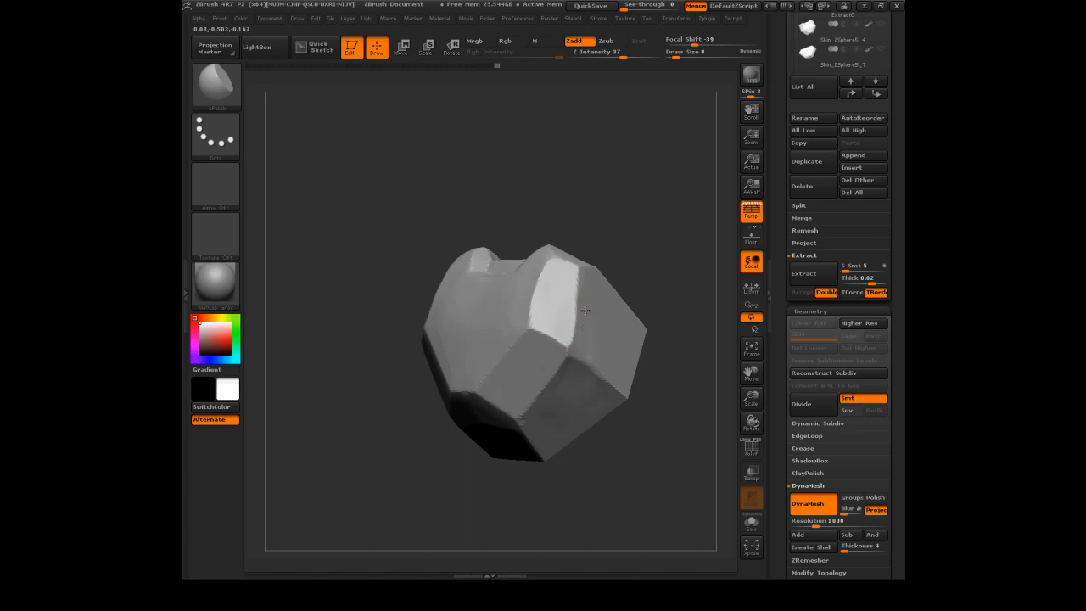
Smooth and polish the facets on the plate's underside and the edges between them
key("shift")
mouse_move(638, 458)
left_mouse_down()
mouse_move(668, 417)
mouse_move(684, 363)
left_mouse_up()
key("shift")
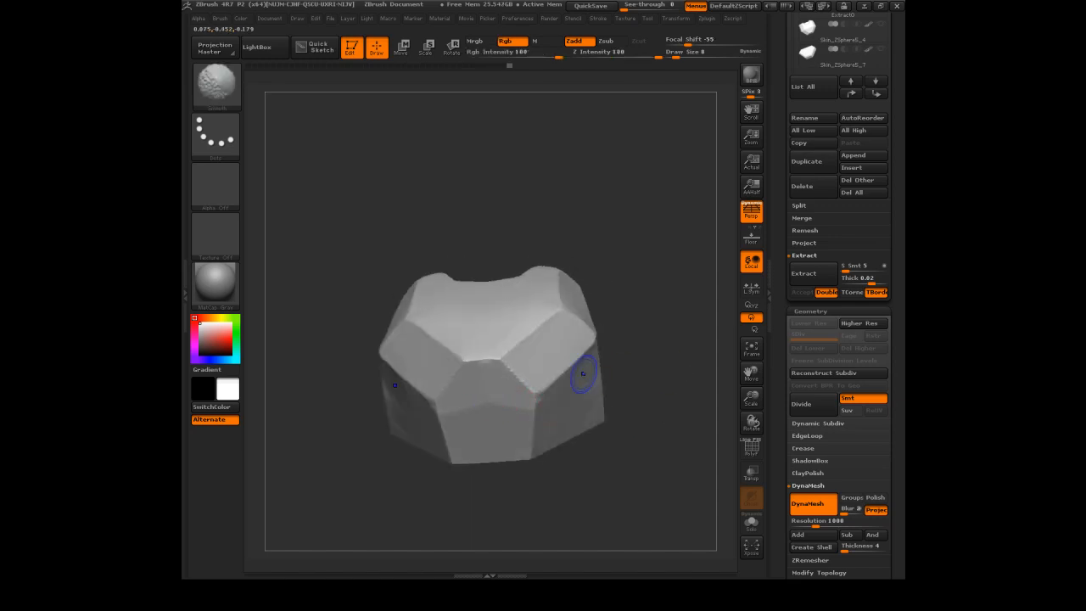
left_click_drag(558, 404, 512, 415, "shift")
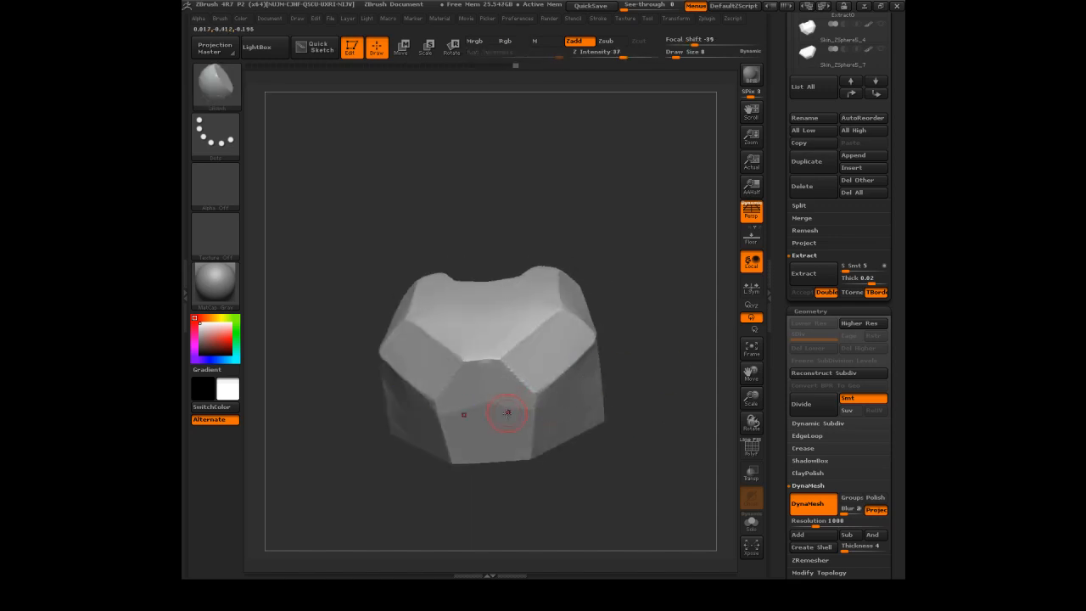
key("shift")
left_click_drag(566, 404, 563, 443)
Polish the lower bevel, the raised top corners and the upper side edges of the plate with hPolish
mouse_move(649, 190)
left_mouse_down()
mouse_move(665, 275)
mouse_move(667, 264)
left_mouse_up()
left_click_drag(553, 356, 523, 402)
left_click_drag(630, 238, 597, 318)
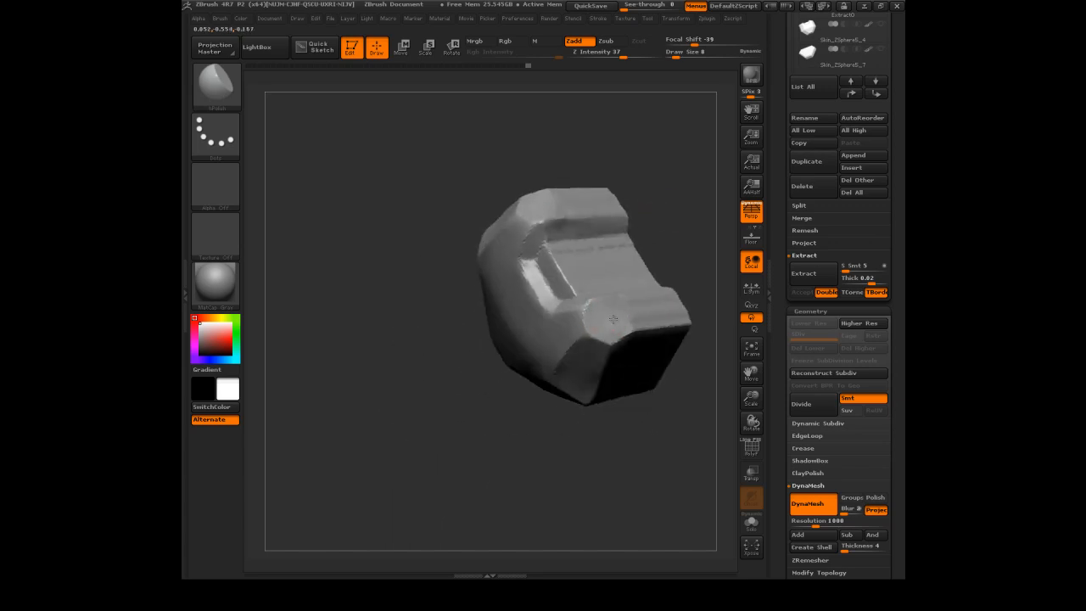
left_click_drag(652, 306, 654, 303)
left_click_drag(666, 246, 691, 212)
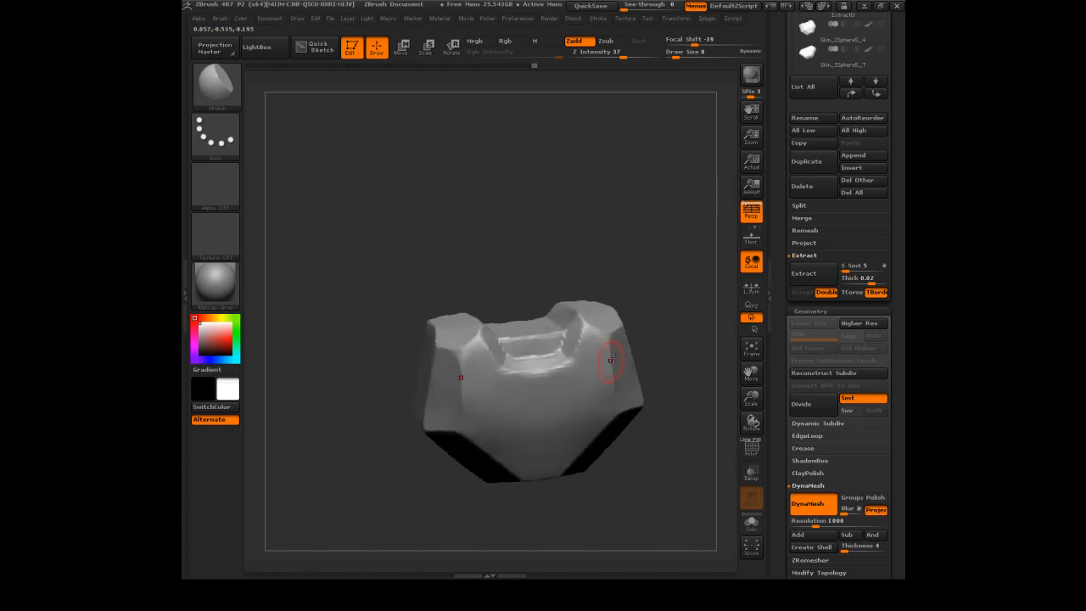
mouse_move(618, 282)
left_mouse_down()
mouse_move(578, 347)
mouse_move(613, 311)
mouse_move(626, 263)
mouse_move(661, 252)
mouse_move(635, 297)
left_mouse_up()
Polish the notch's edges and its recessed channel floor with hPolish, using draw sizes 6 and 13
key("s")
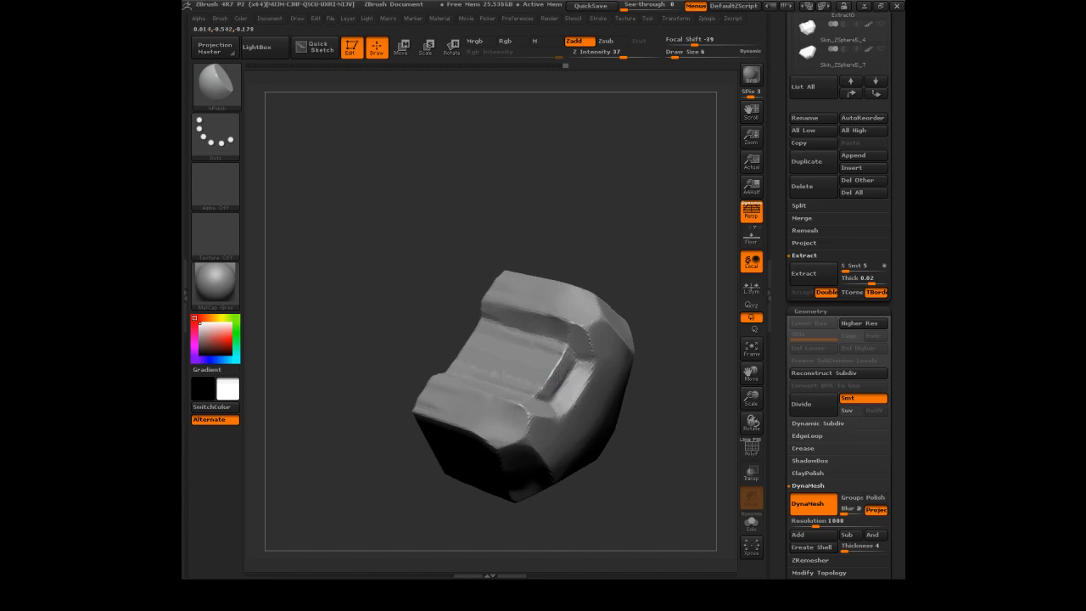
left_click_drag(611, 274, 606, 305)
key("s")
left_click(526, 362)
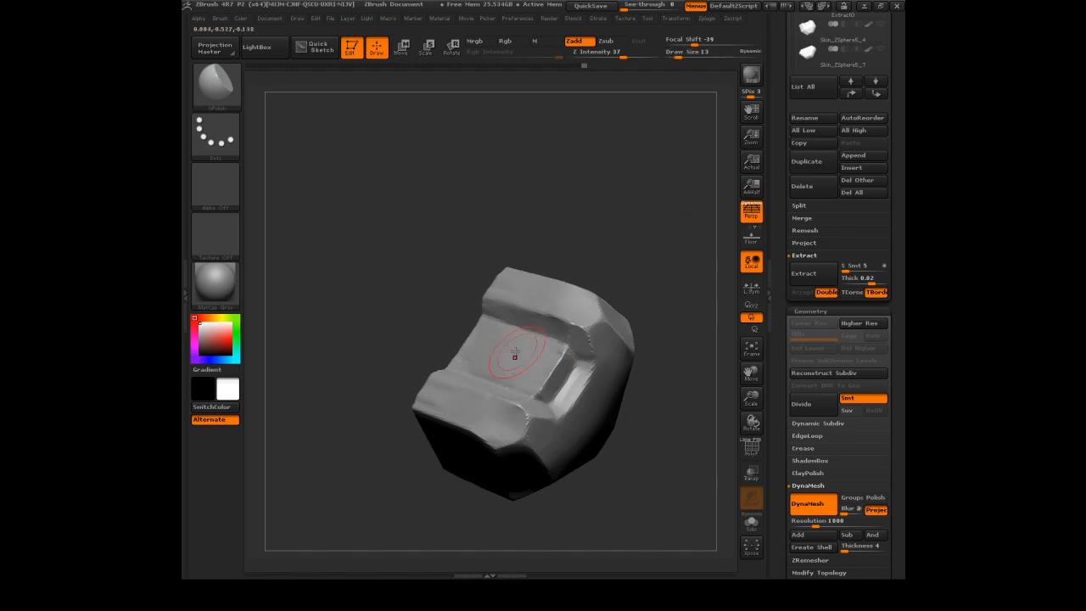
mouse_move(663, 227)
left_mouse_down()
mouse_move(650, 205)
mouse_move(630, 233)
left_mouse_up()
left_click_drag(634, 279, 605, 228)
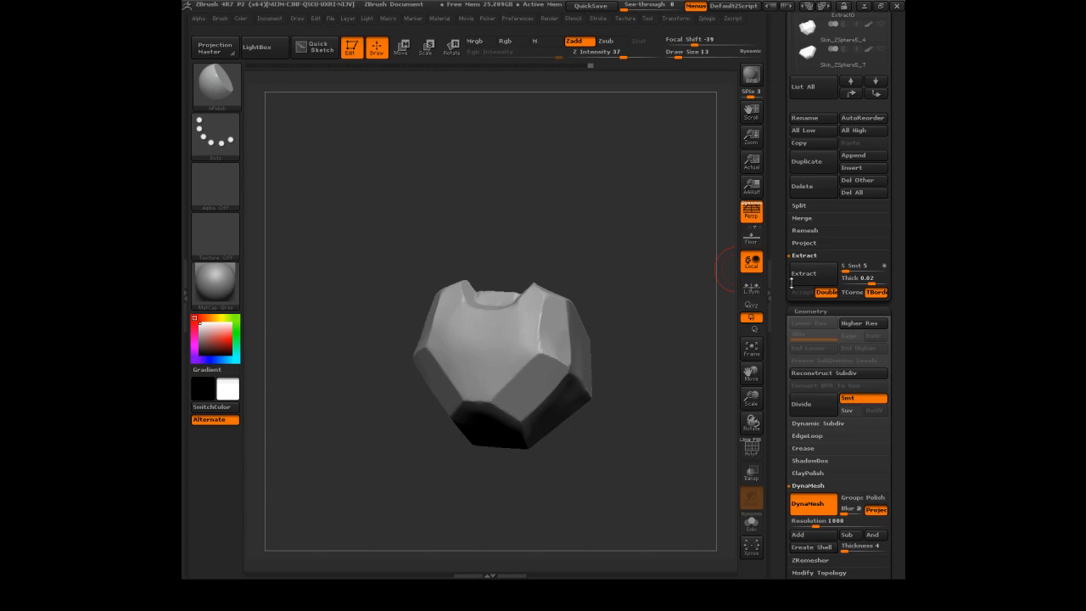
Load the character's HS_03 ZTL file and turn the view to show its finished chest and shoulder armour
left_click_drag(774, 103, 775, 212)
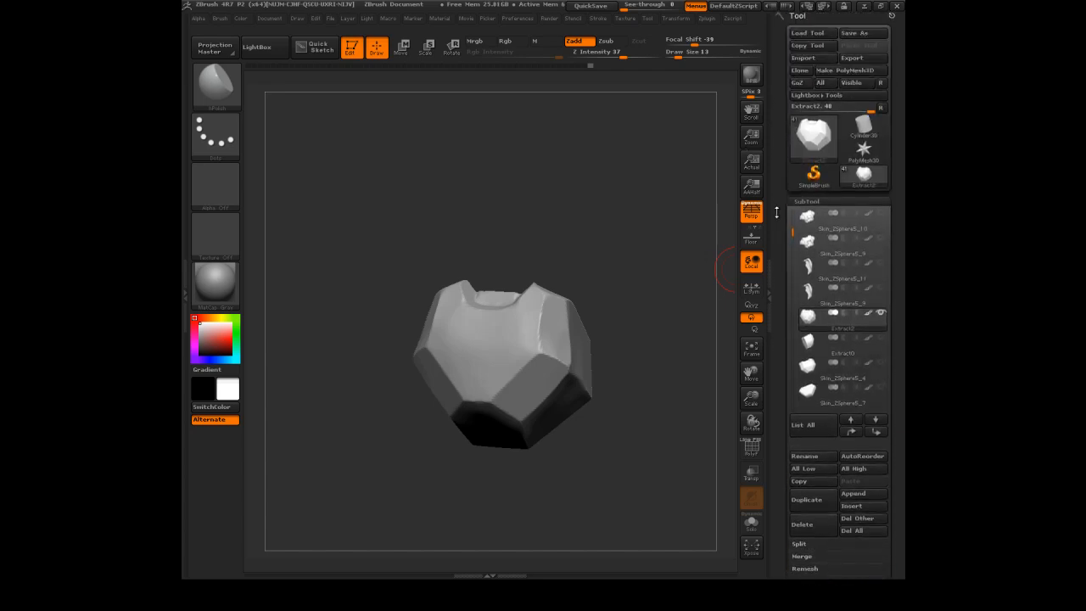
left_click(813, 34)
left_click(371, 280)
scroll(371, 280, "down", 6)
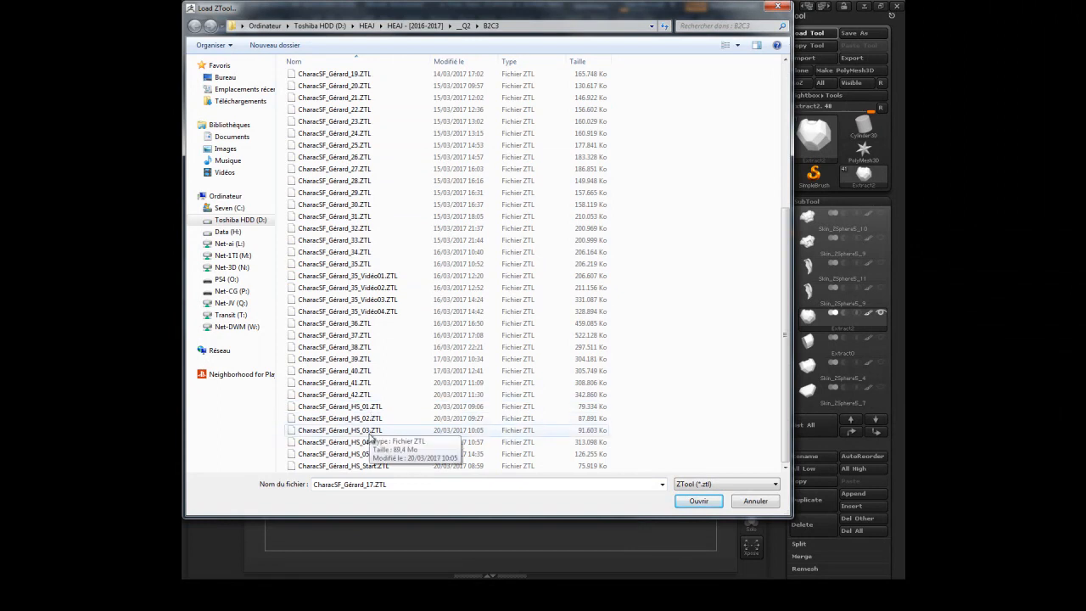
double_click(370, 431)
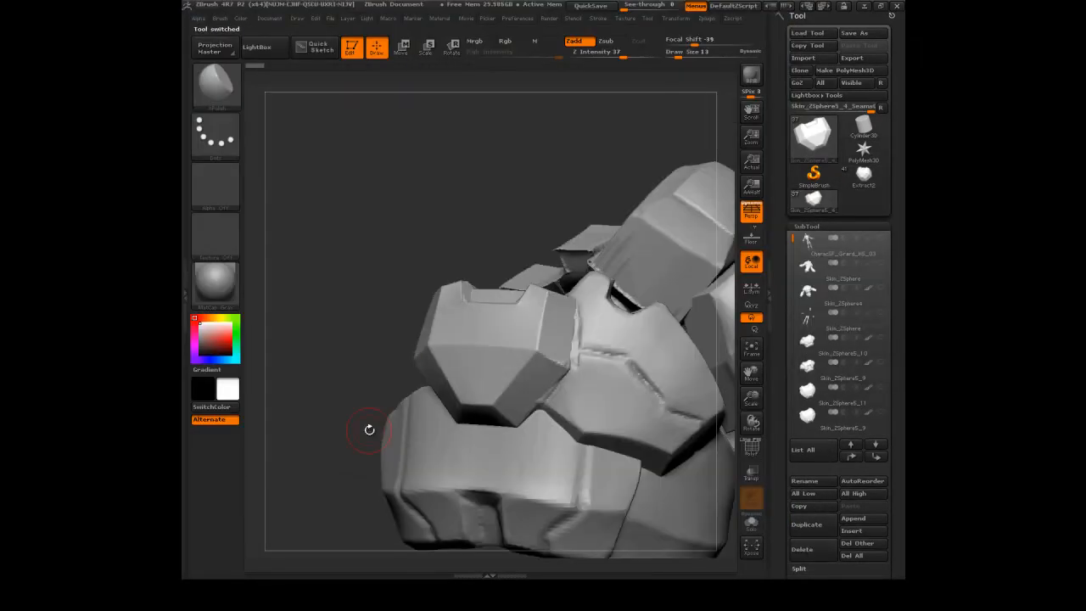
left_click_drag(446, 215, 462, 170)
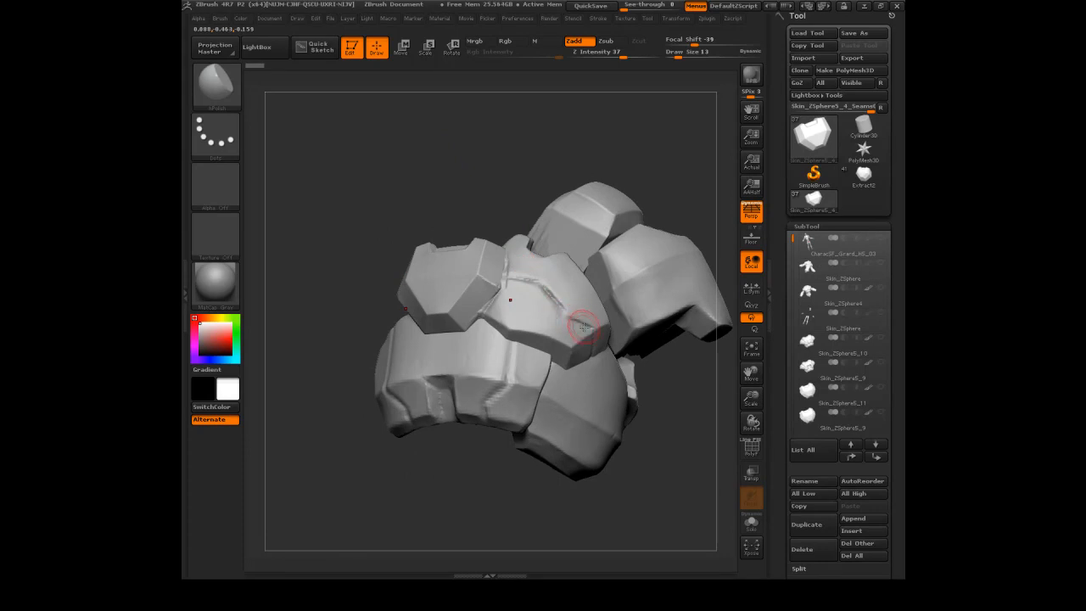
Switch back to the Extract2 chest plate and turn it to face its top notch
mouse_move(476, 211)
left_mouse_down()
mouse_move(466, 224)
mouse_move(469, 290)
left_mouse_up()
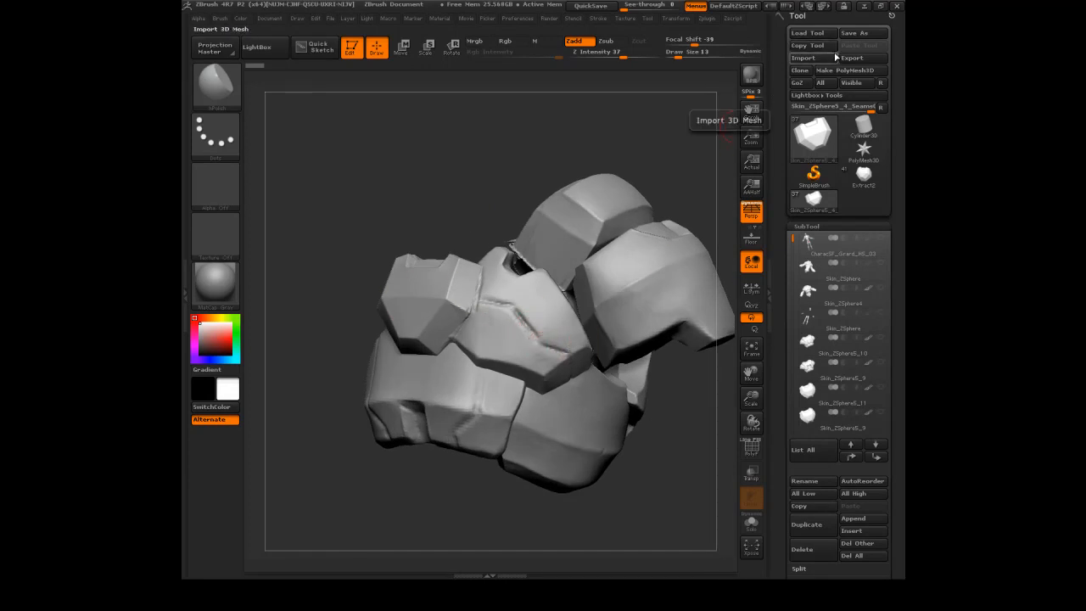
left_click(850, 183)
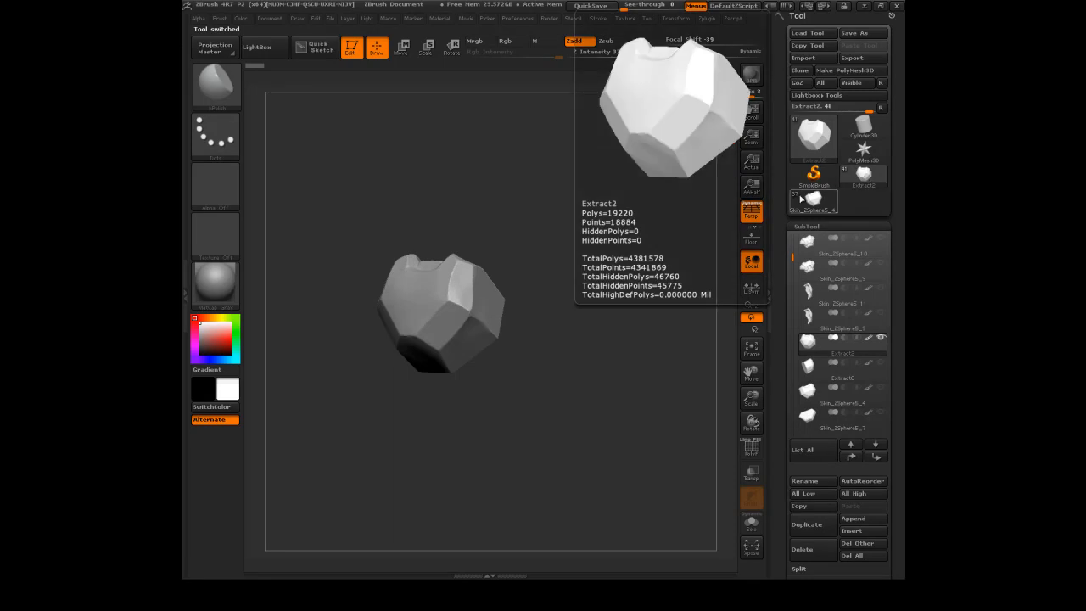
mouse_move(653, 177)
left_mouse_down()
mouse_move(630, 177)
mouse_move(634, 187)
left_mouse_up()
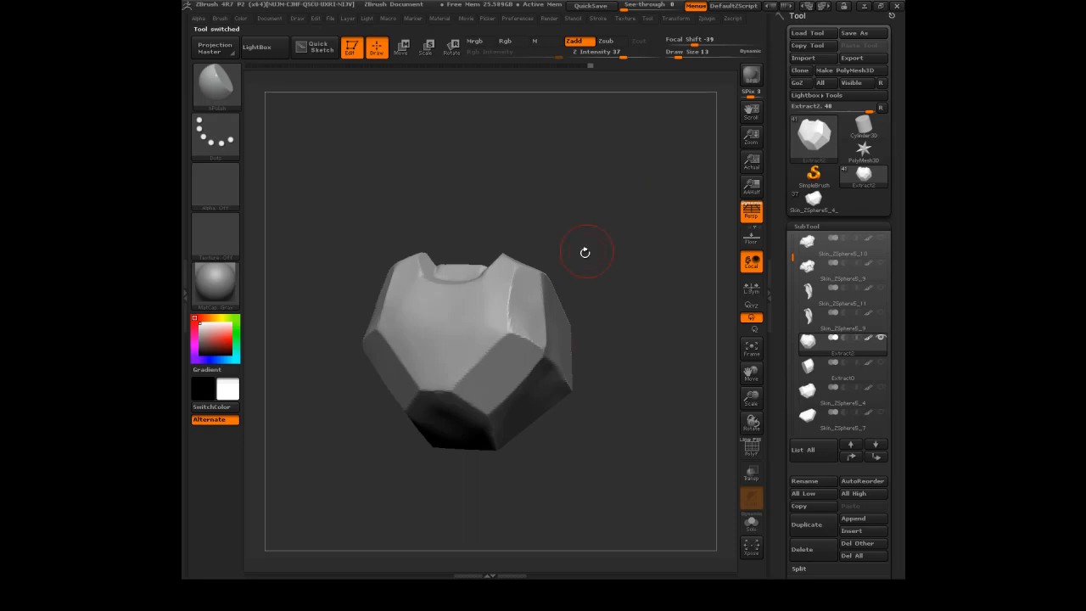
left_click_drag(515, 239, 612, 168)
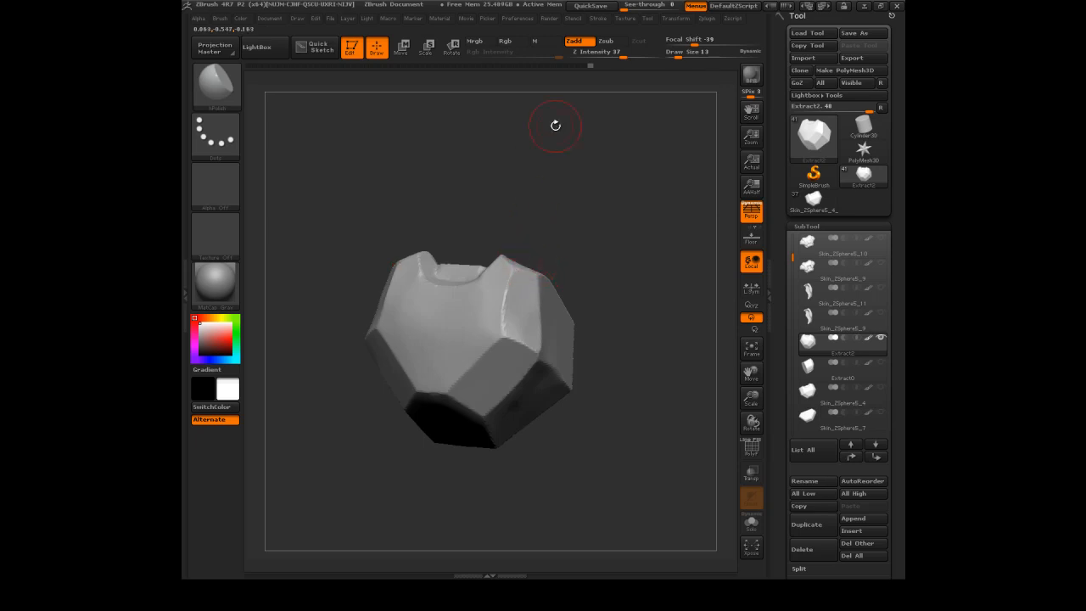
left_click_drag(611, 232, 484, 297)
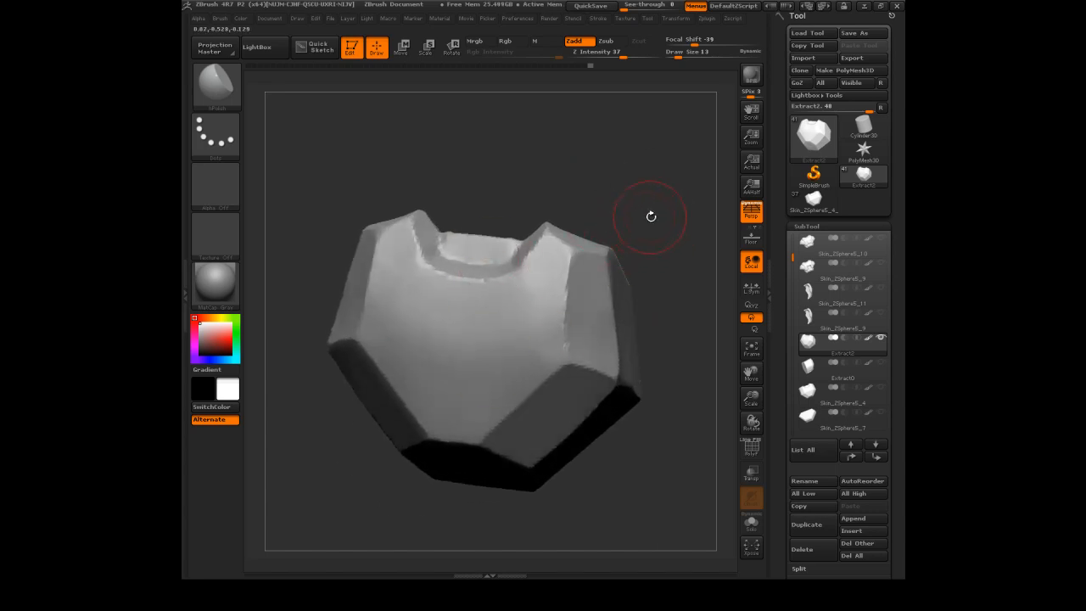
left_click_drag(609, 144, 618, 186)
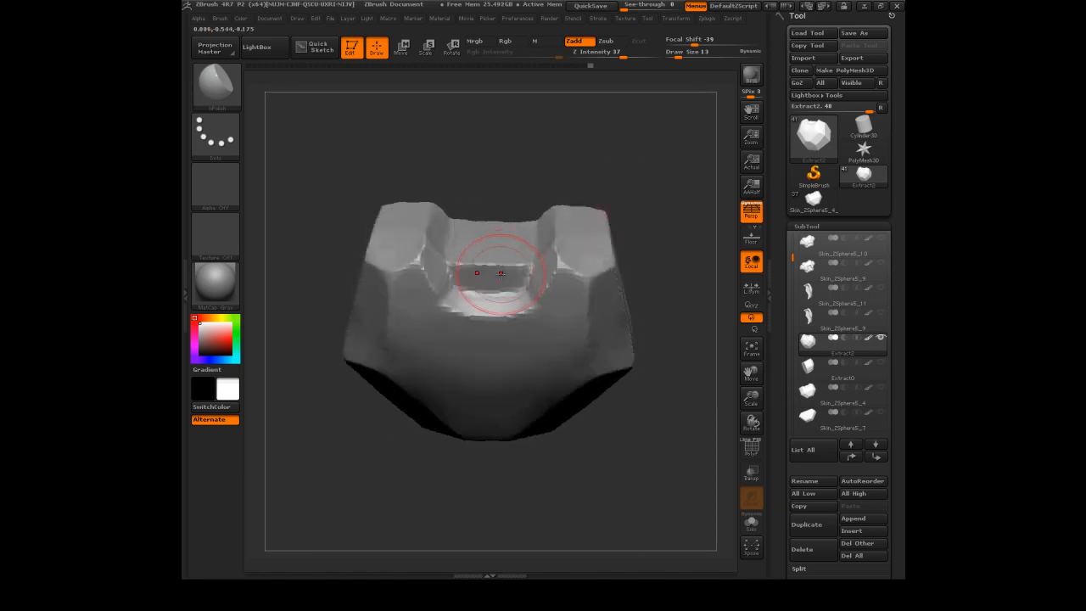
Choose the Topology brush at draw size 2 and draw a centre-line curve across the notch from back to front
key("b")
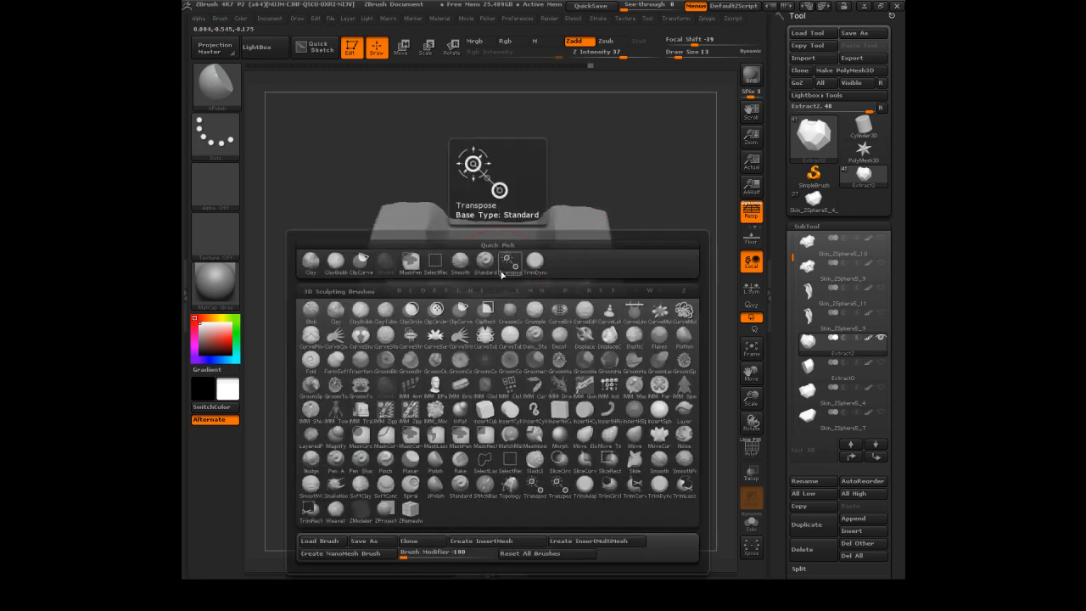
left_click(505, 268)
key("bracketleft")
key("bracketleft")
key("bracketleft")
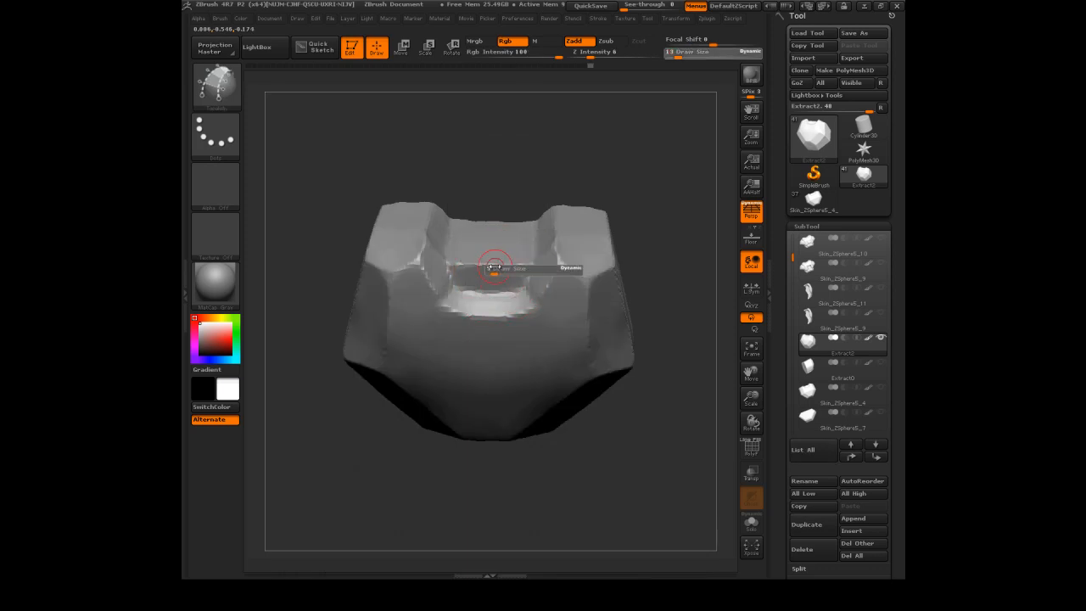
left_click_drag(506, 183, 506, 180)
left_click_drag(511, 137, 516, 246)
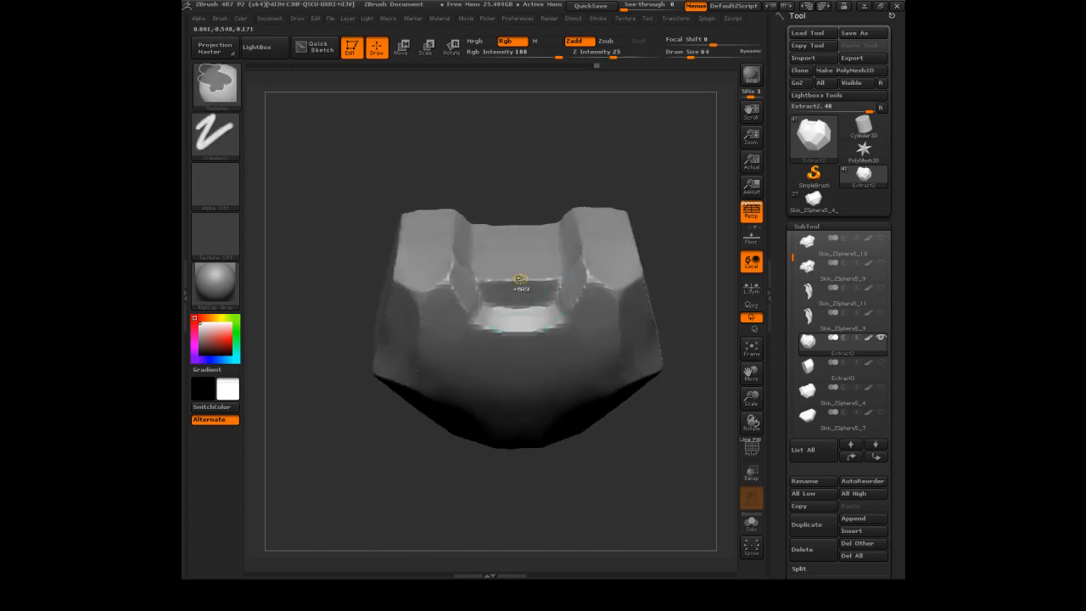
left_click_drag(550, 162, 530, 186)
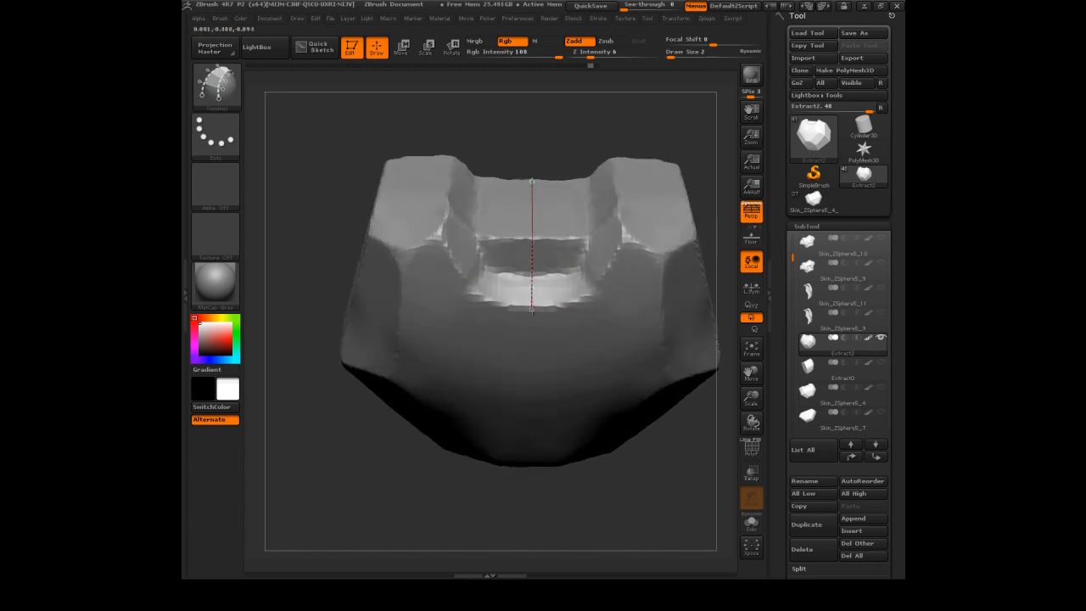
Continue the centre-line topology curve down the plate's front face and across the lower facet to the back rim
left_click_drag(568, 519, 565, 485)
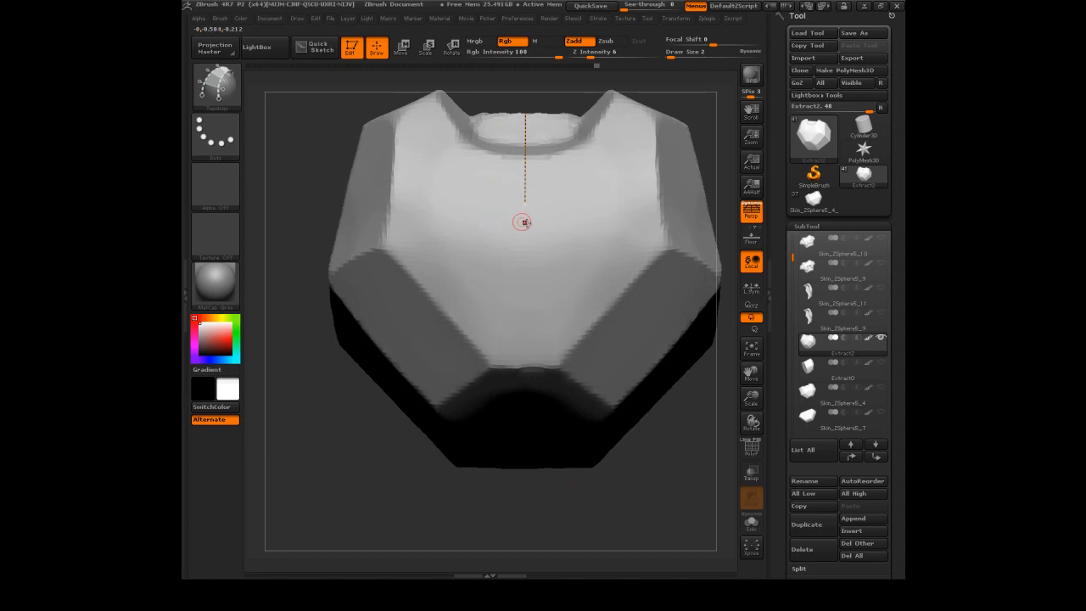
left_click_drag(642, 516, 644, 507)
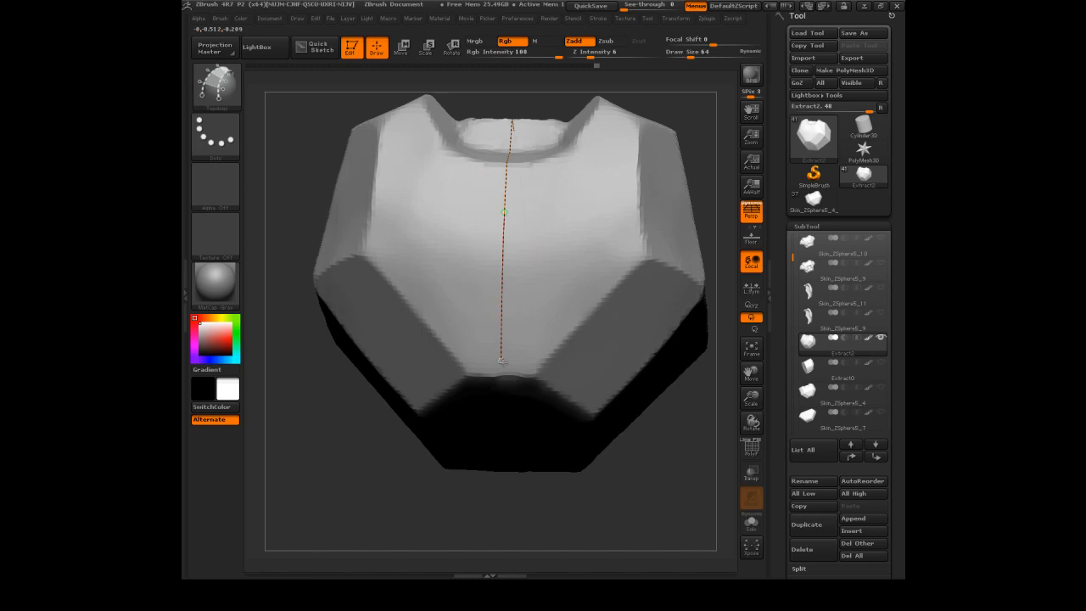
left_click_drag(631, 489, 630, 388)
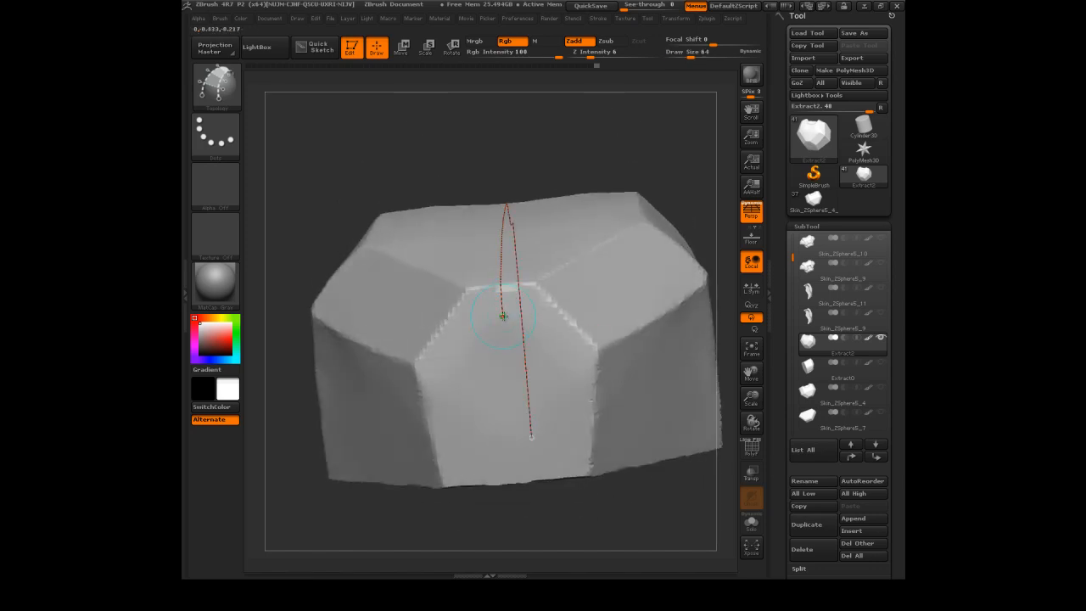
key("ctrl+z")
left_click_drag(503, 316, 504, 332)
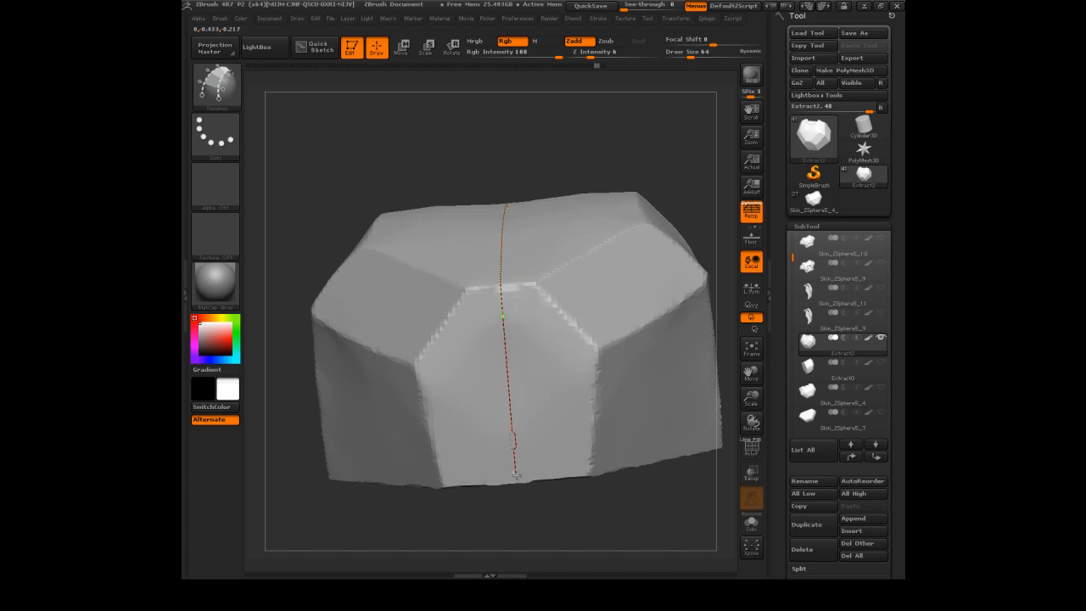
Trace topology curves around one half of the front face, following its lower edge, side bevel, raised corner and notch rim
mouse_move(637, 528)
left_mouse_down()
mouse_move(633, 538)
mouse_move(654, 517)
mouse_move(674, 456)
mouse_move(650, 484)
mouse_move(667, 475)
mouse_move(659, 508)
mouse_move(655, 499)
left_mouse_up()
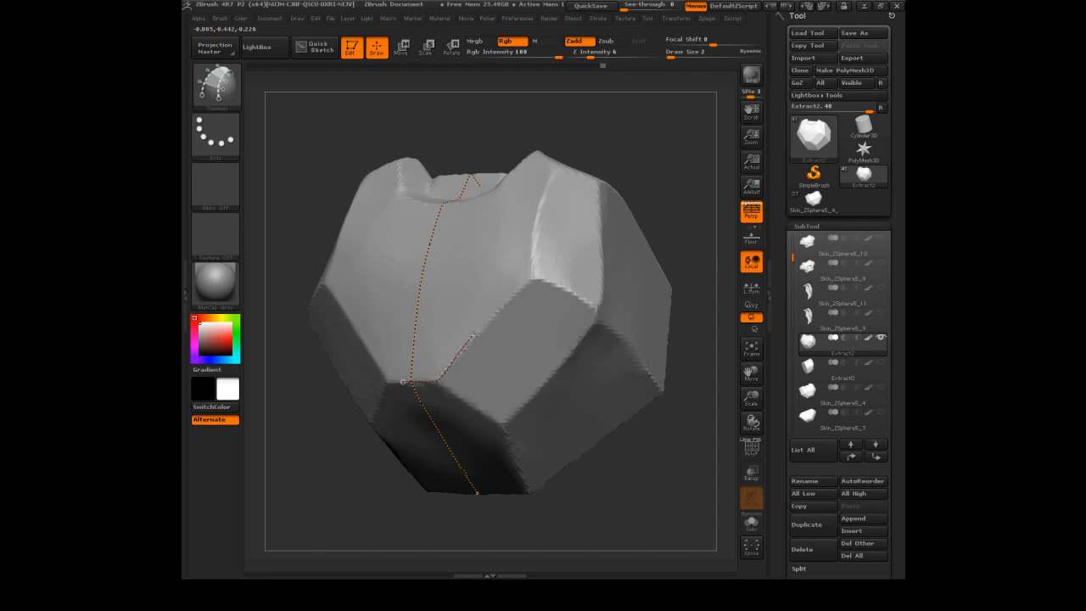
left_click_drag(528, 270, 532, 275)
left_click_drag(627, 100, 660, 212)
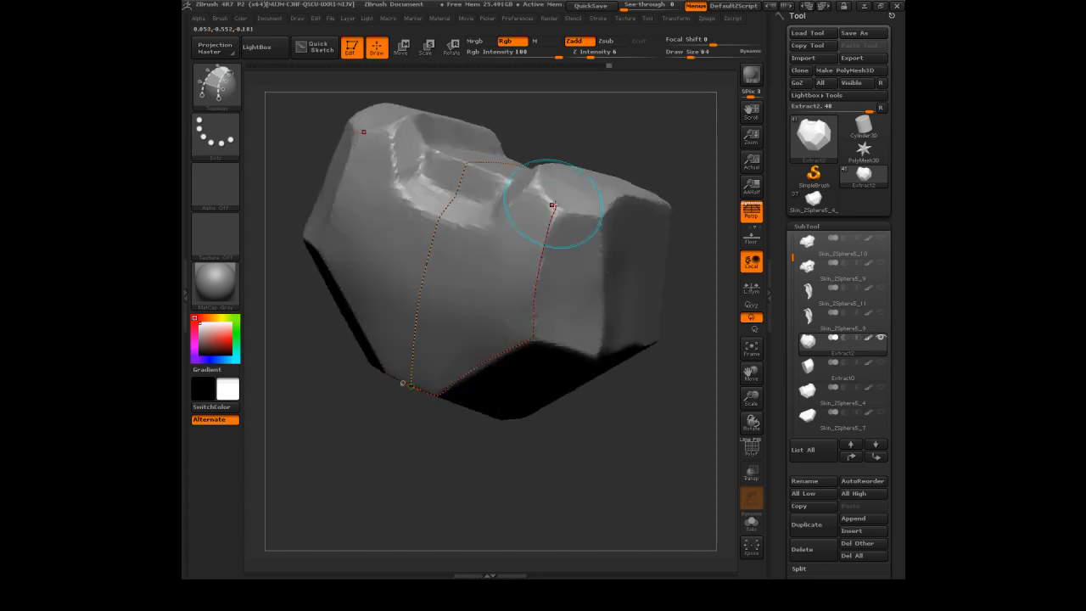
left_click_drag(629, 123, 584, 144)
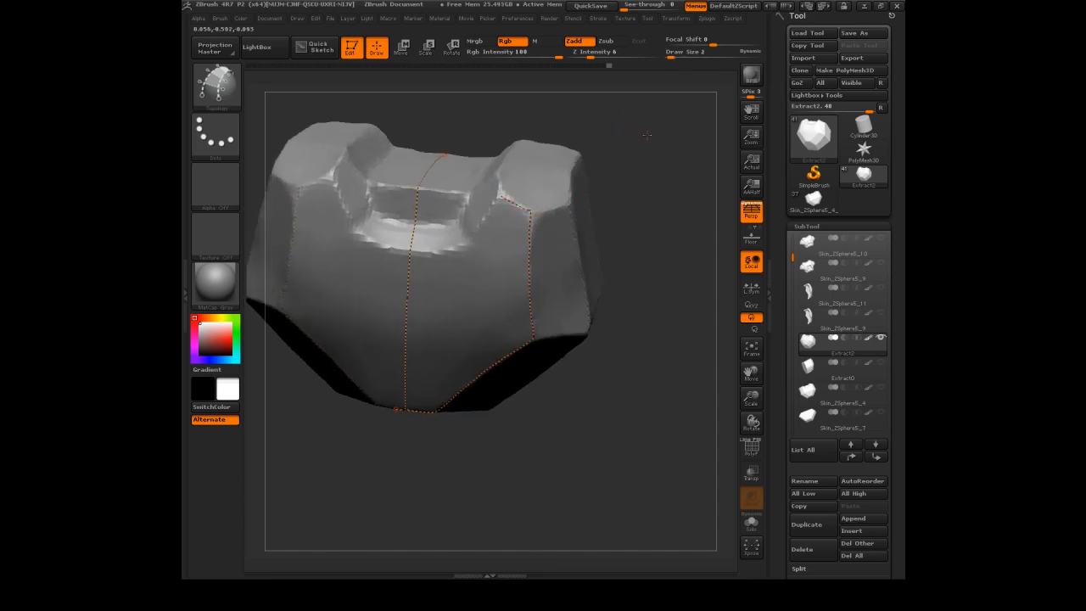
left_click_drag(644, 133, 657, 114)
left_click_drag(497, 211, 497, 276)
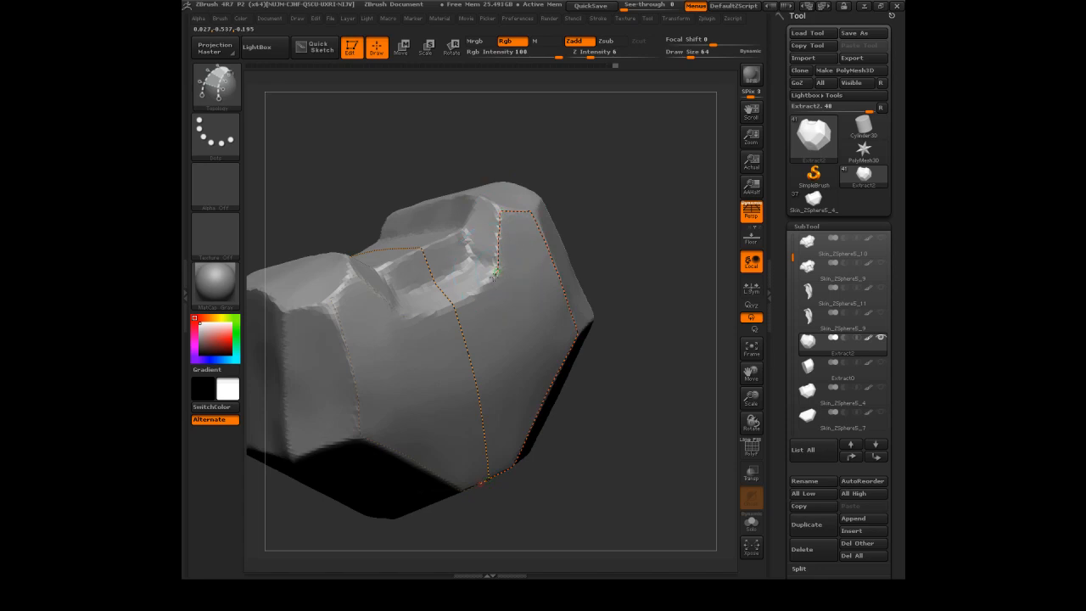
Trace topology curves along the lower facet's side edge and the side facet's lower edge back to the rim
left_click_drag(609, 192, 519, 226)
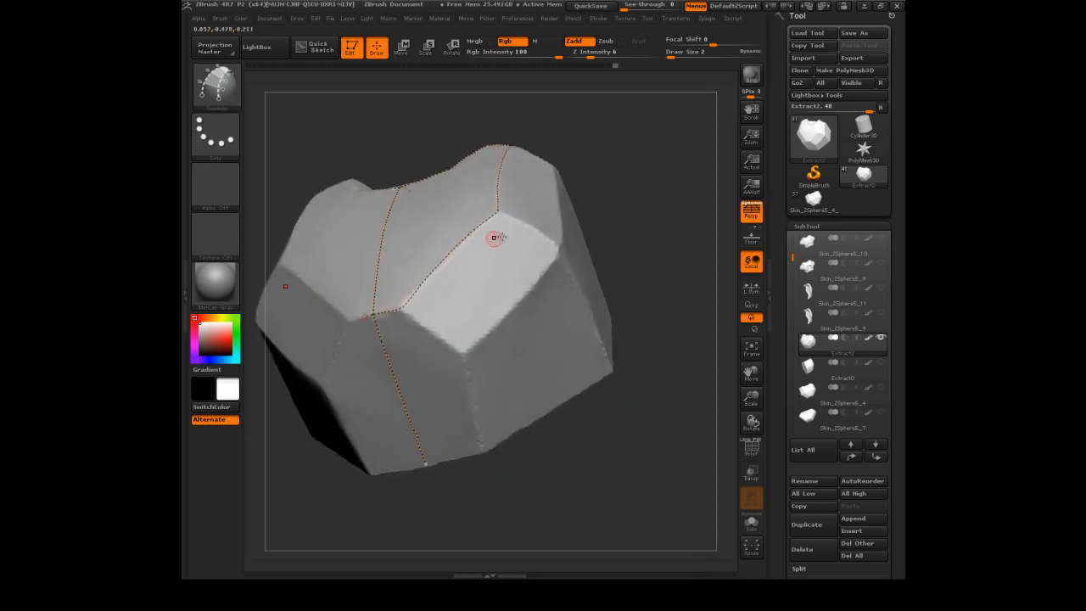
left_click_drag(396, 301, 416, 321)
left_click_drag(484, 452, 481, 476)
mouse_move(634, 464)
left_mouse_down()
mouse_move(618, 487)
mouse_move(642, 438)
mouse_move(639, 478)
left_mouse_up()
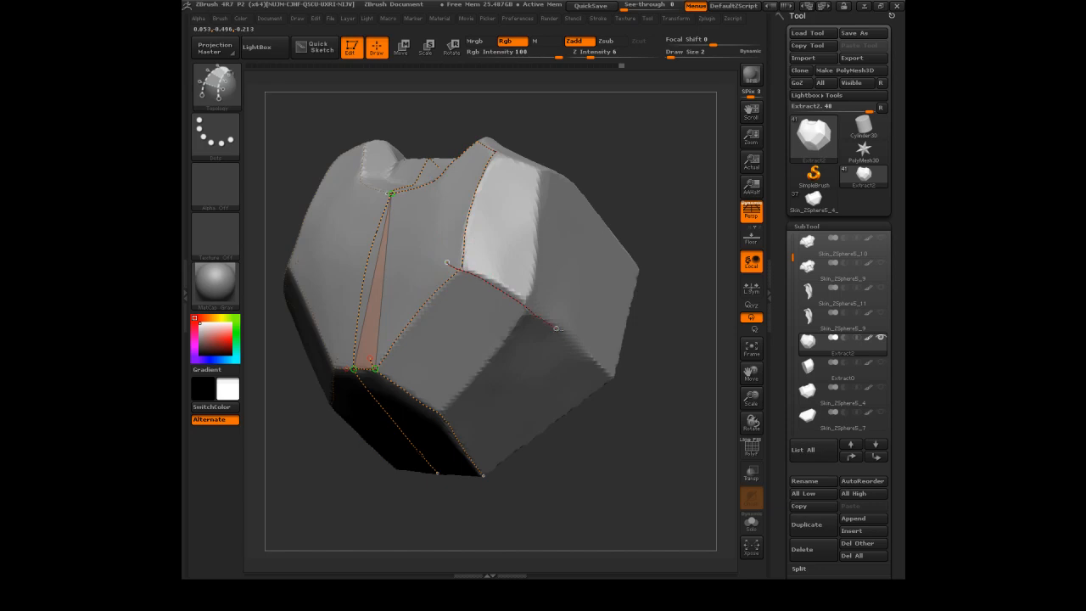
left_click_drag(616, 377, 614, 375)
Trace topology curves along the raised corner's outer and inner edges and the notch channel's floor edge to the back rim
left_click_drag(636, 148, 585, 238)
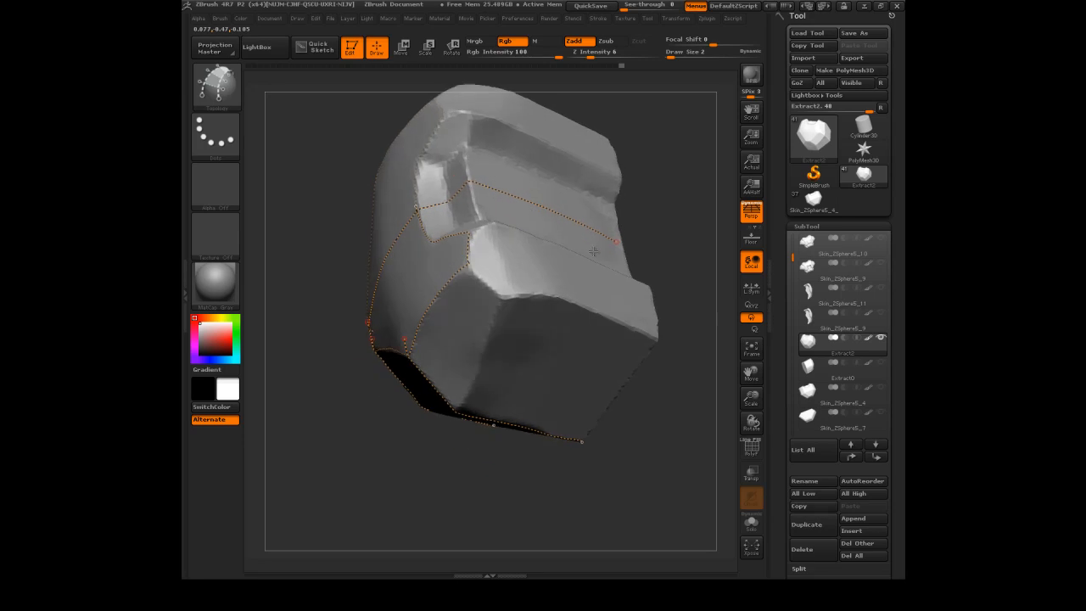
left_click_drag(458, 252, 453, 261)
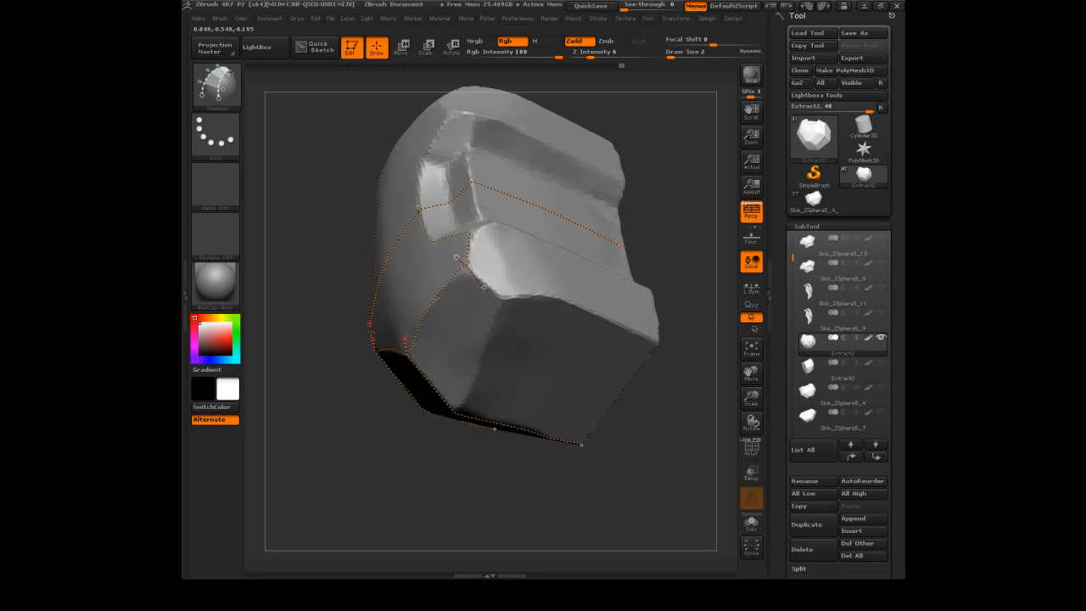
left_click_drag(500, 299, 517, 299)
left_click_drag(655, 340, 654, 338)
mouse_move(645, 192)
left_mouse_down()
mouse_move(661, 188)
mouse_move(642, 184)
mouse_move(649, 220)
mouse_move(635, 243)
mouse_move(628, 200)
mouse_move(659, 186)
left_mouse_up()
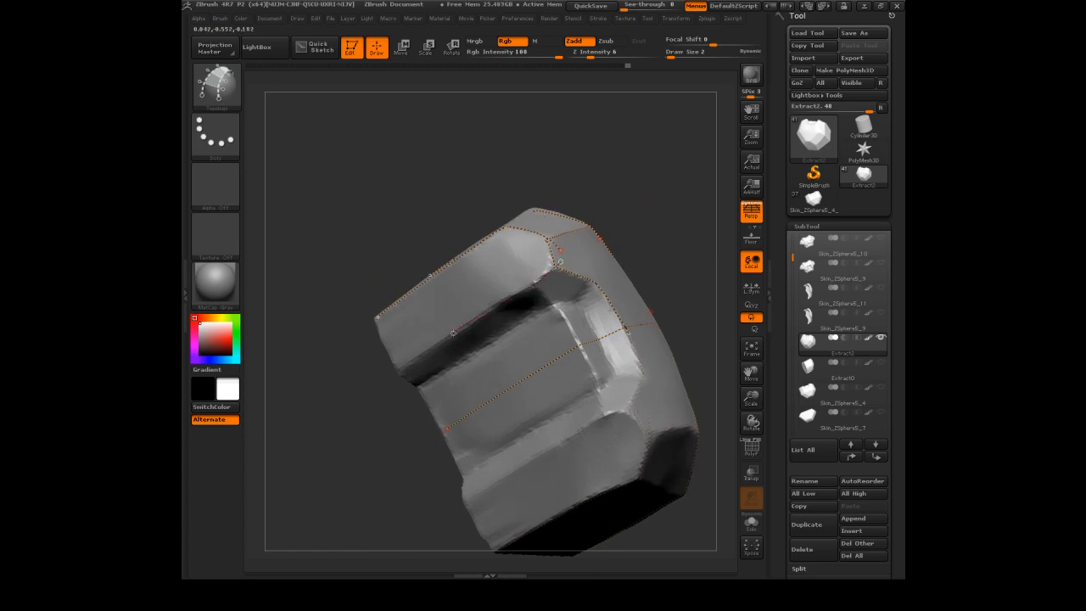
left_click_drag(665, 174, 625, 235)
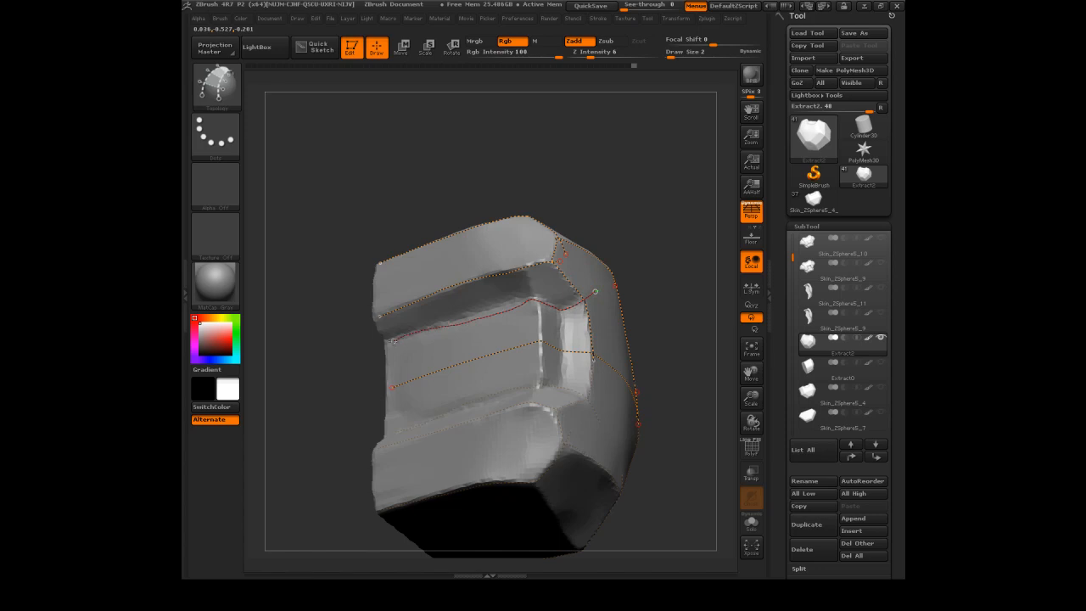
Draw a crosswise curve over the lower facet and one along the diagonal bevel's outer edge to close their quads
left_click_drag(635, 157, 627, 131)
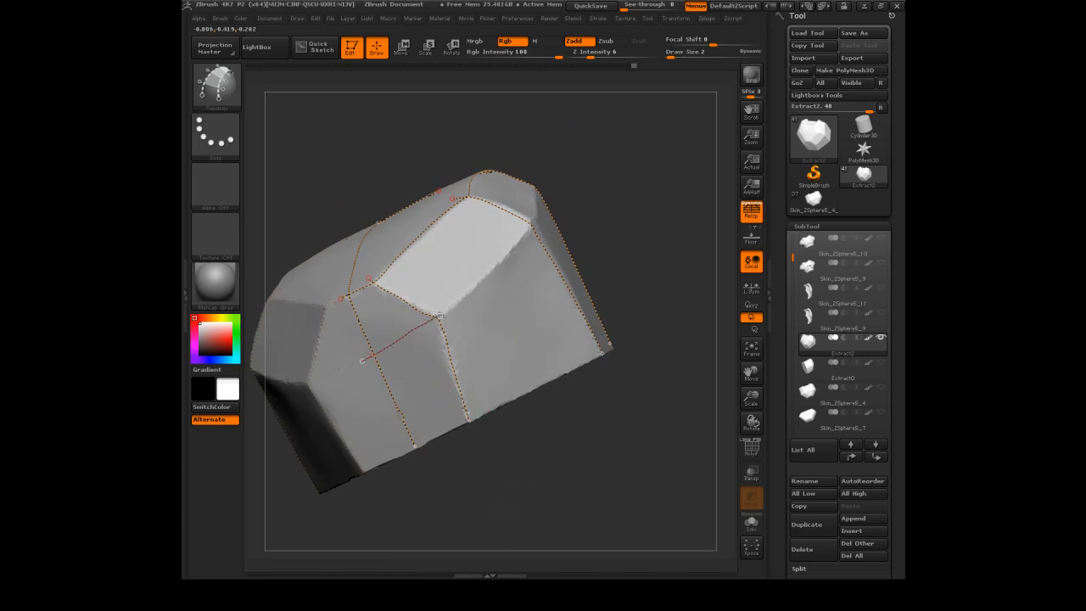
left_click_drag(612, 162, 631, 380)
left_click_drag(636, 451, 473, 364)
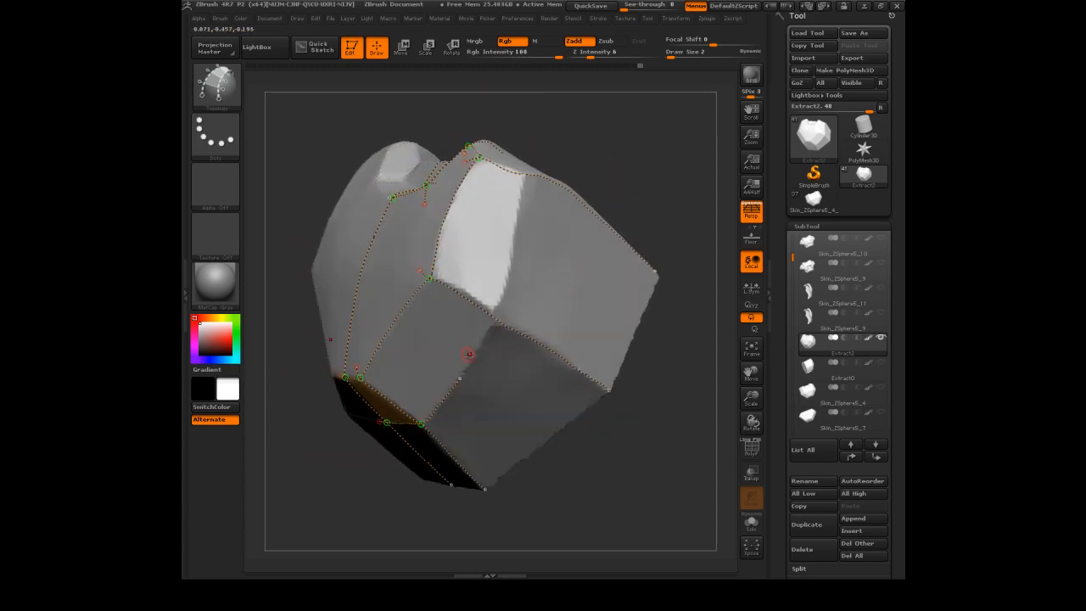
left_click_drag(645, 473, 655, 489, "alt")
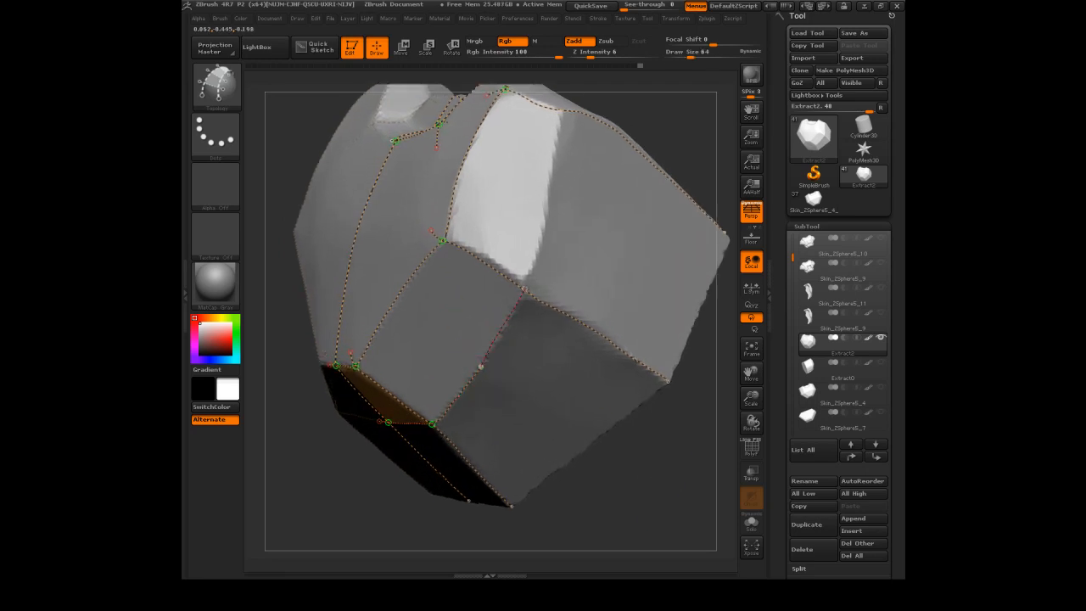
left_click_drag(534, 257, 534, 256)
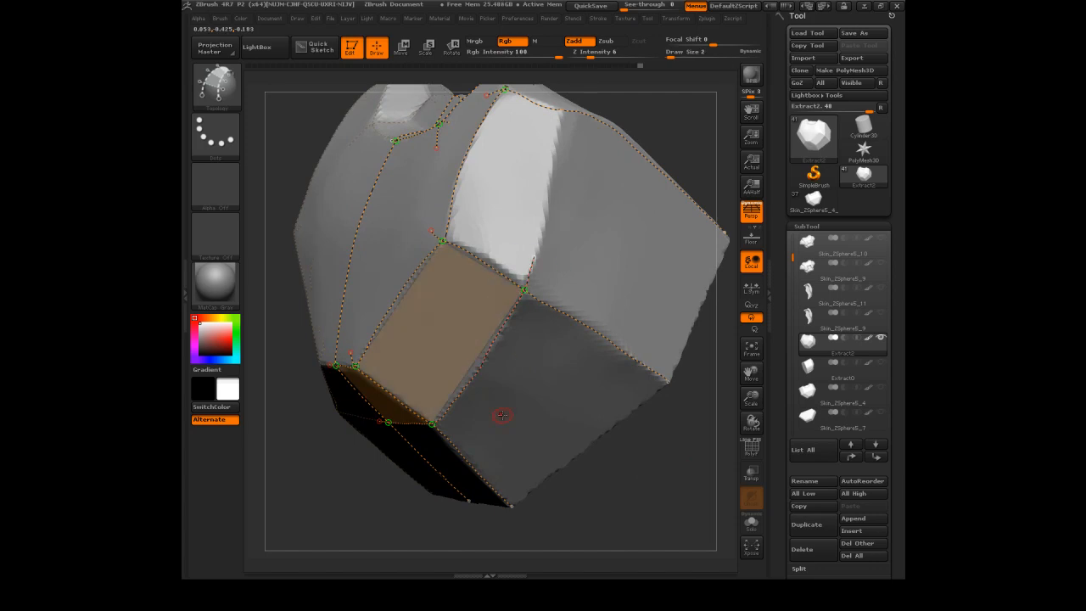
Draw a topology curve along the side bevel's outer edge from the diagonal bevel up to the raised corner
left_click(670, 55)
mouse_move(686, 117)
left_mouse_down()
mouse_move(681, 102)
mouse_move(663, 175)
mouse_move(484, 413)
mouse_move(492, 343)
left_mouse_up()
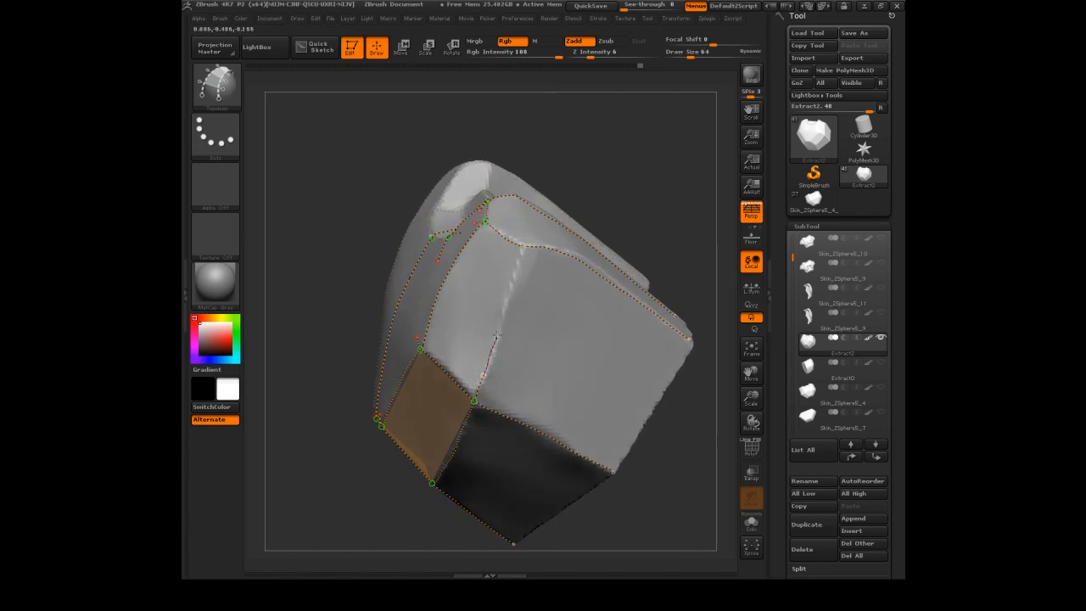
left_click_drag(628, 182, 593, 168)
left_click_drag(533, 253, 536, 251)
key("ctrl")
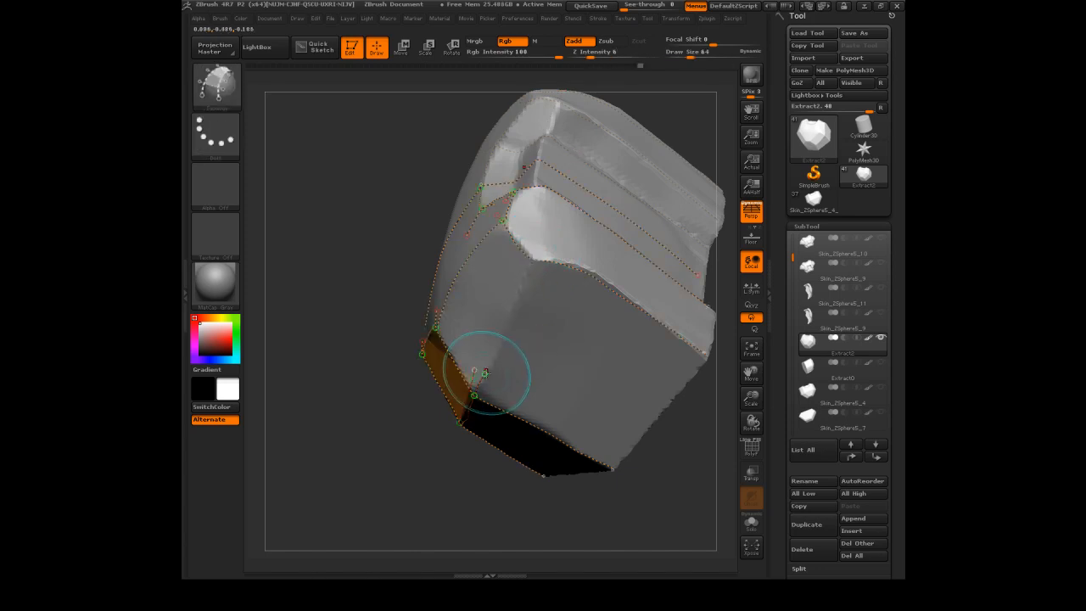
left_click_drag(484, 370, 499, 341)
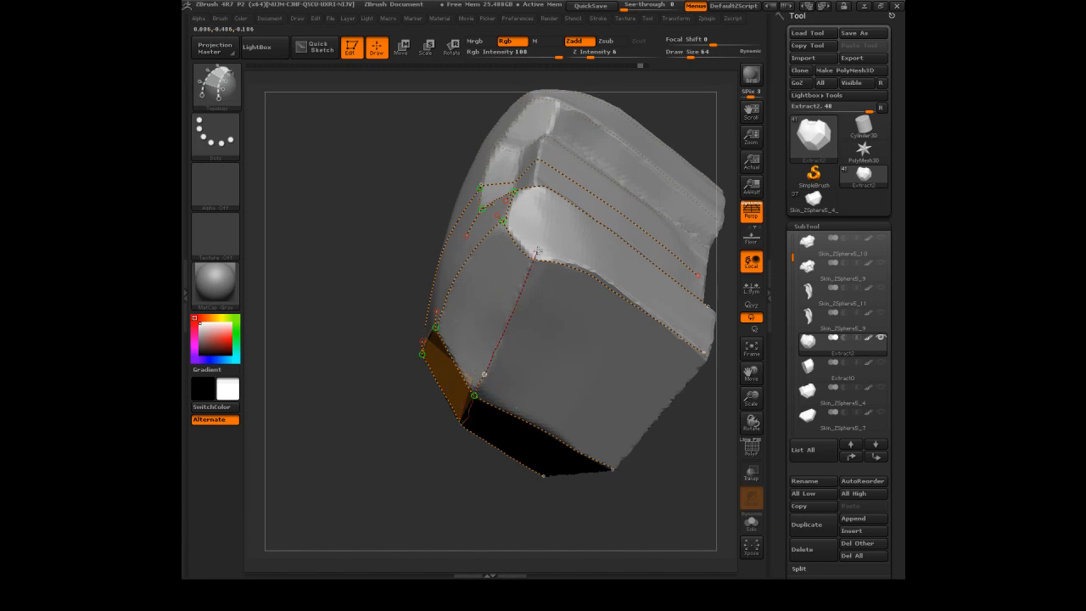
Draw topology curves across the front of the raised corner and through the notch's front recess to the centre line
left_click_drag(650, 424, 585, 284)
left_click_drag(553, 325, 578, 310)
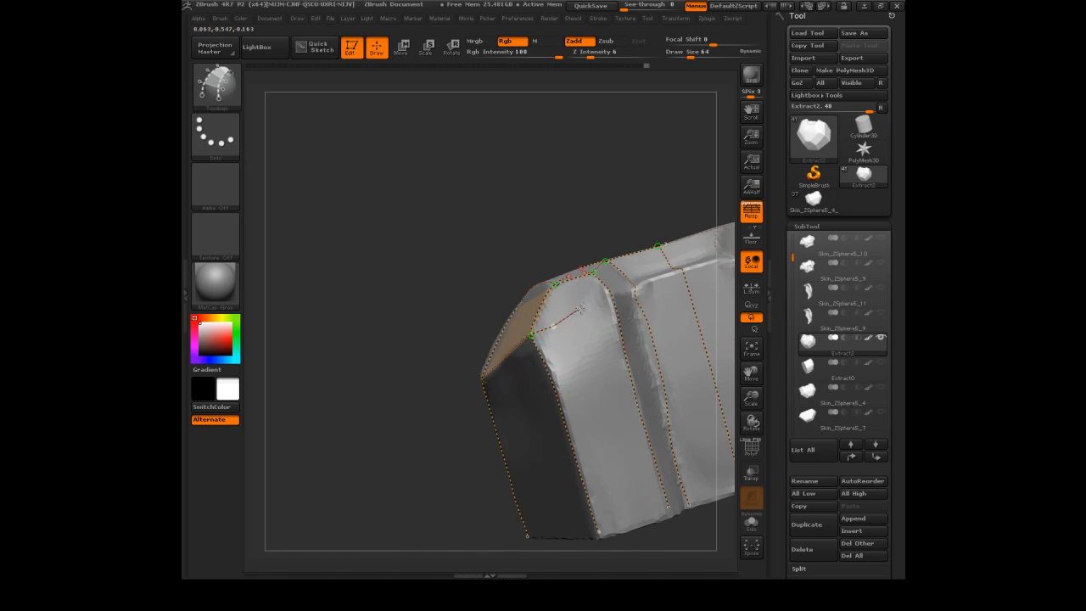
left_click_drag(684, 269, 686, 270)
mouse_move(649, 222)
left_mouse_down()
mouse_move(633, 193)
mouse_move(706, 137)
left_mouse_up()
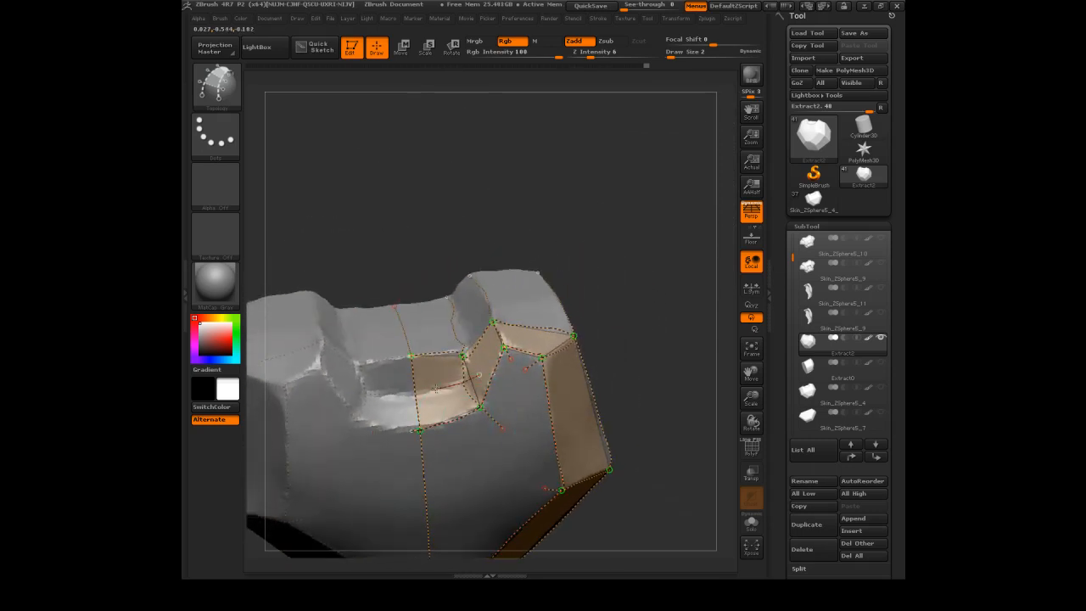
left_click_drag(447, 413, 520, 212)
Trace topology curves along the plate's back rim, closing the outer side facets and the raised corner's rear end
left_click_drag(595, 270, 622, 193)
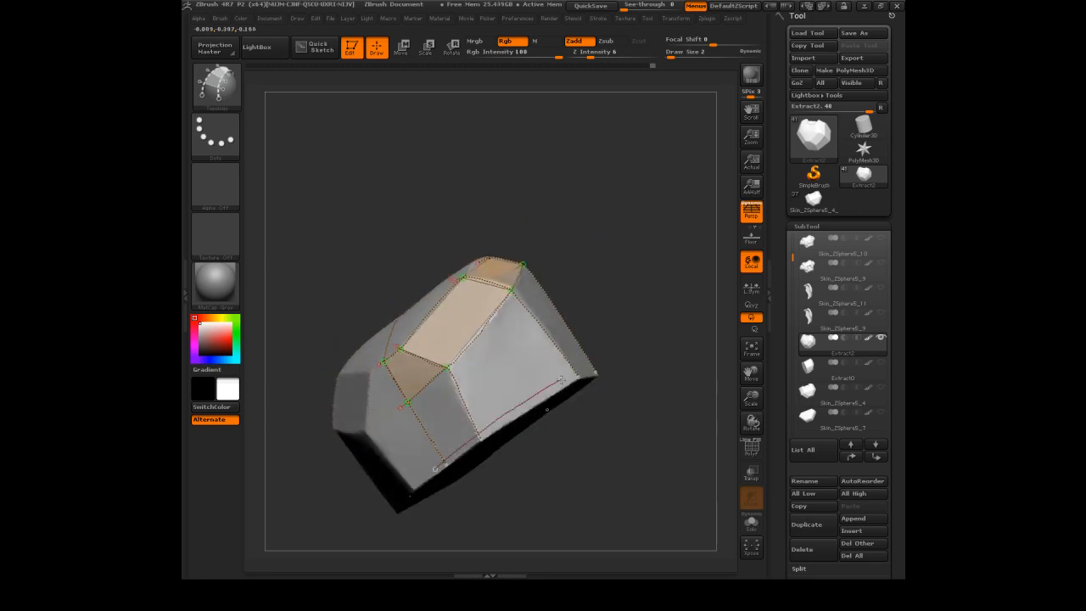
left_click_drag(654, 242, 621, 344)
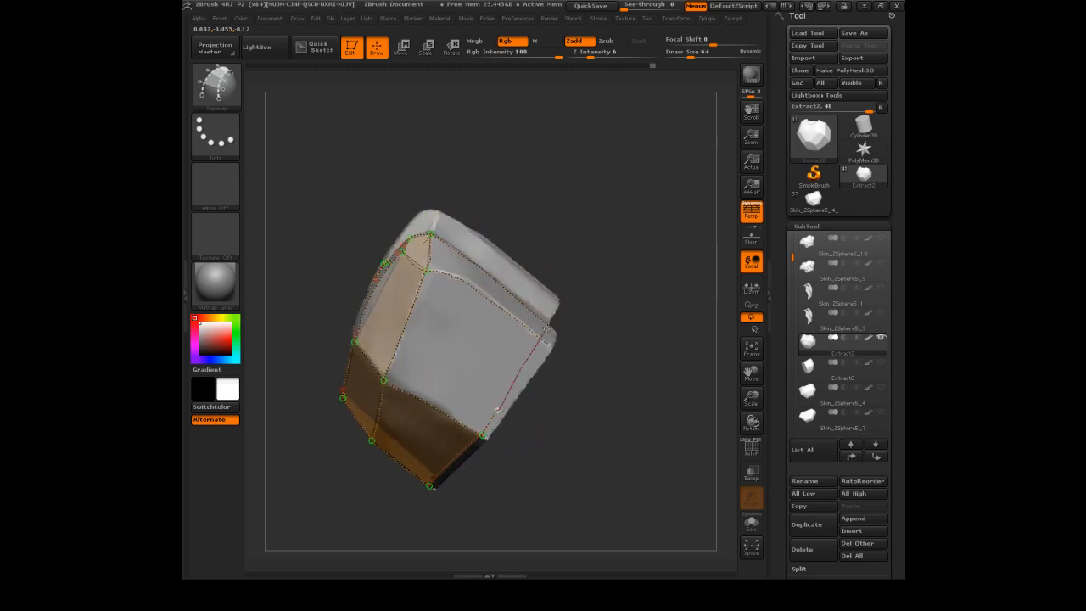
left_click_drag(628, 235, 591, 436)
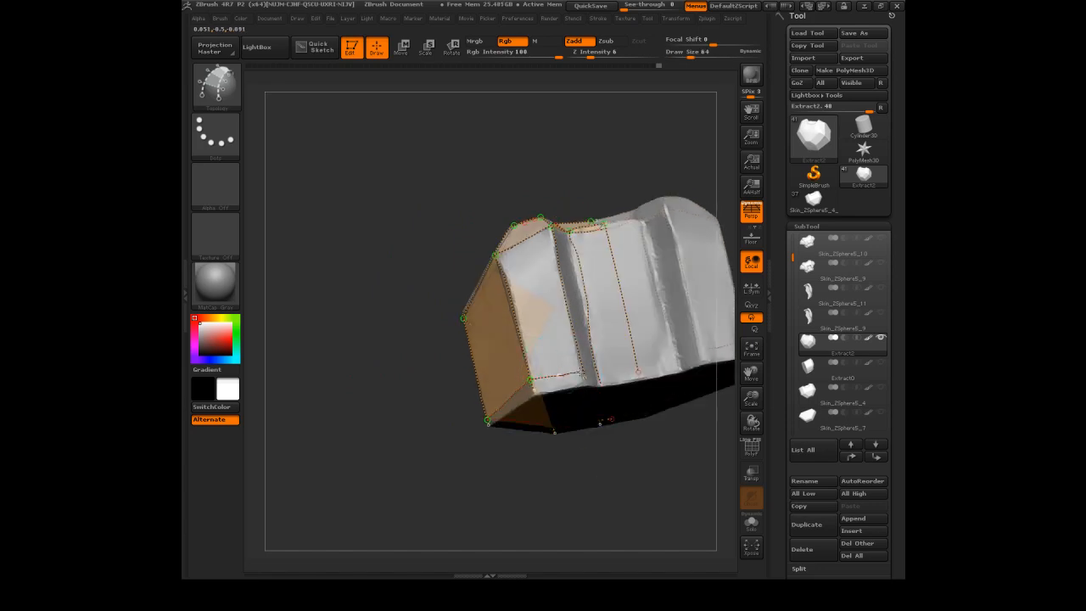
left_click_drag(611, 477, 633, 183)
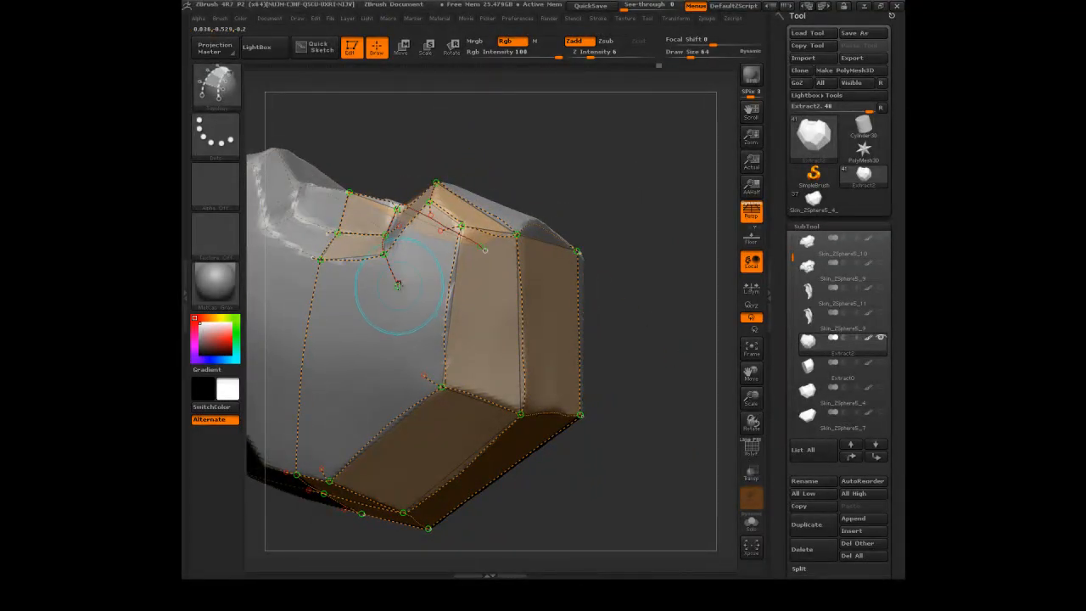
With Draw Size 7, draw a crosswise topology curve at mid-height over the side bevel to the plate's outer edge
key("s")
mouse_move(397, 287)
left_mouse_down()
mouse_move(387, 287)
mouse_move(475, 317)
left_mouse_up()
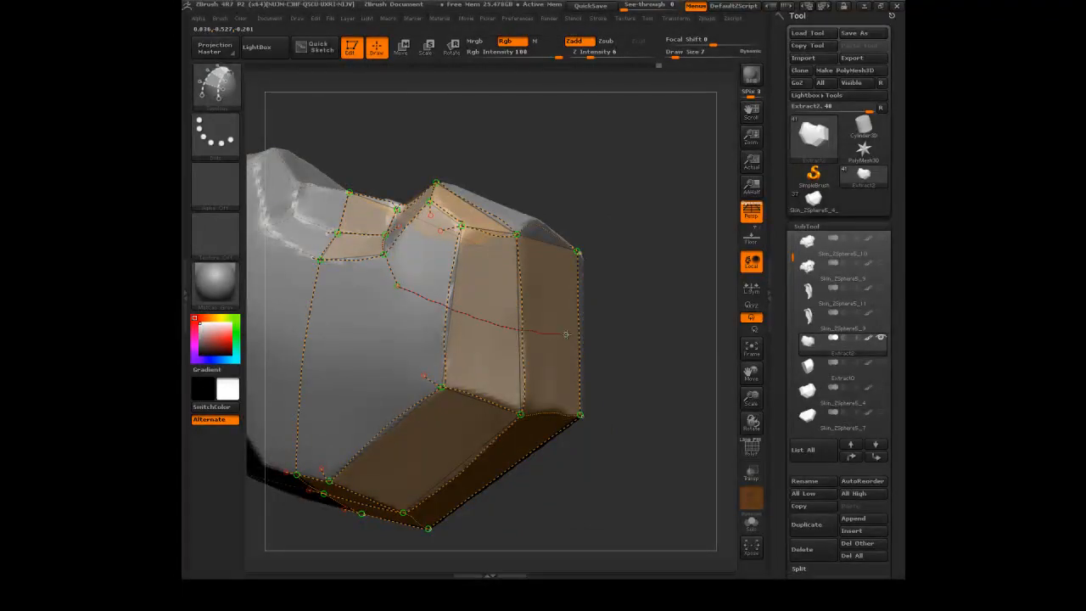
left_click_drag(581, 333, 584, 336)
mouse_move(648, 214)
left_mouse_down()
mouse_move(657, 207)
mouse_move(657, 241)
left_mouse_up()
left_click_drag(414, 331, 413, 332, "alt")
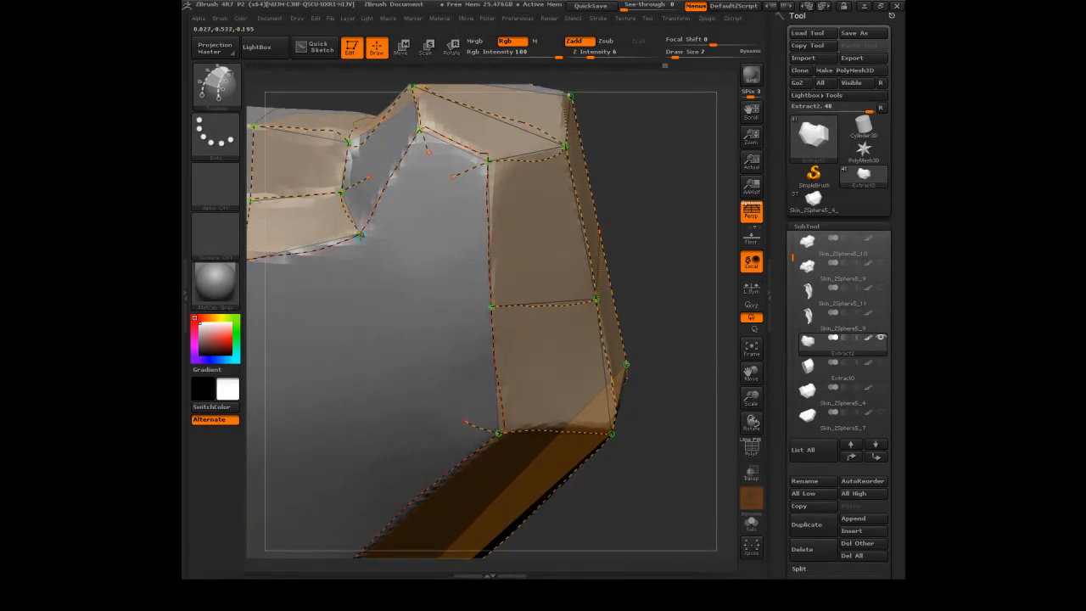
Try to connect the notch's lower corner to the side bevel's crosswise curve with a topology curve
left_click(493, 306)
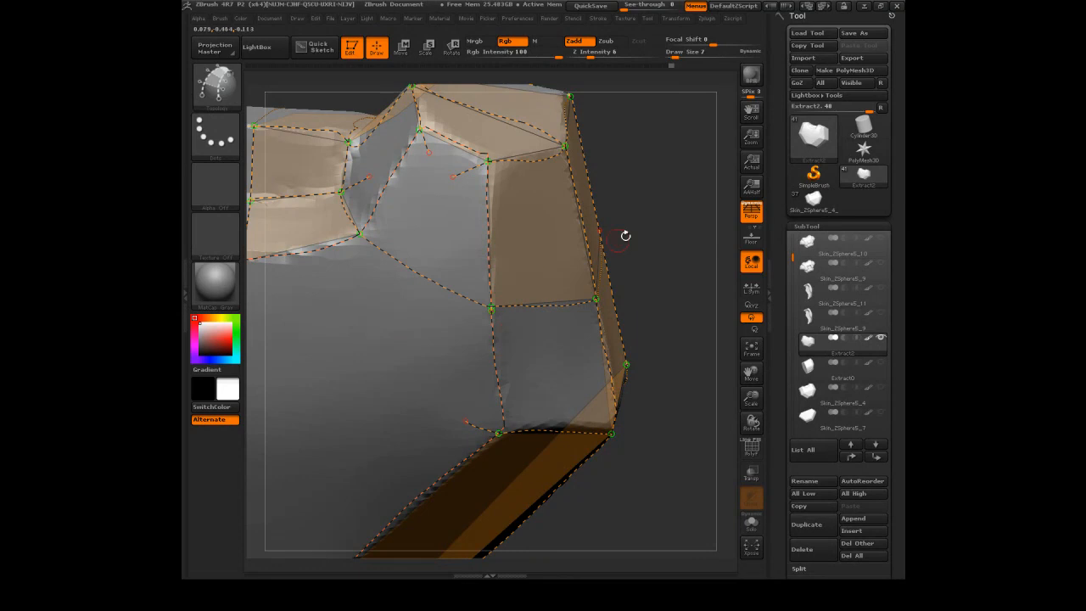
left_click_drag(676, 150, 658, 212, "alt")
key("ctrl+z")
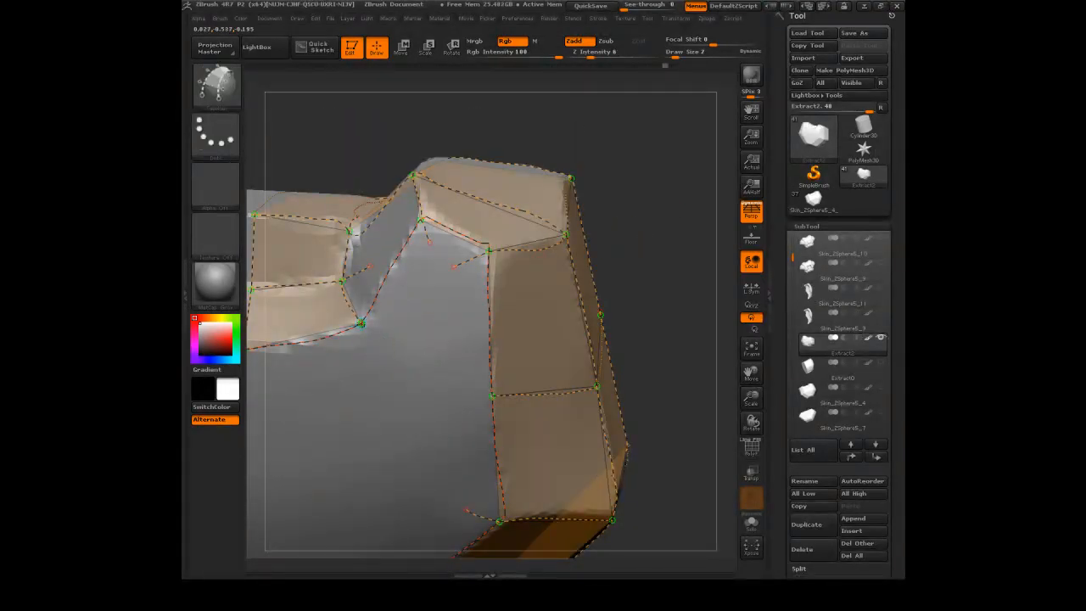
left_click_drag(490, 394, 491, 394)
key("ctrl+z")
left_click(521, 332)
key("ctrl")
left_click_drag(645, 173, 476, 241)
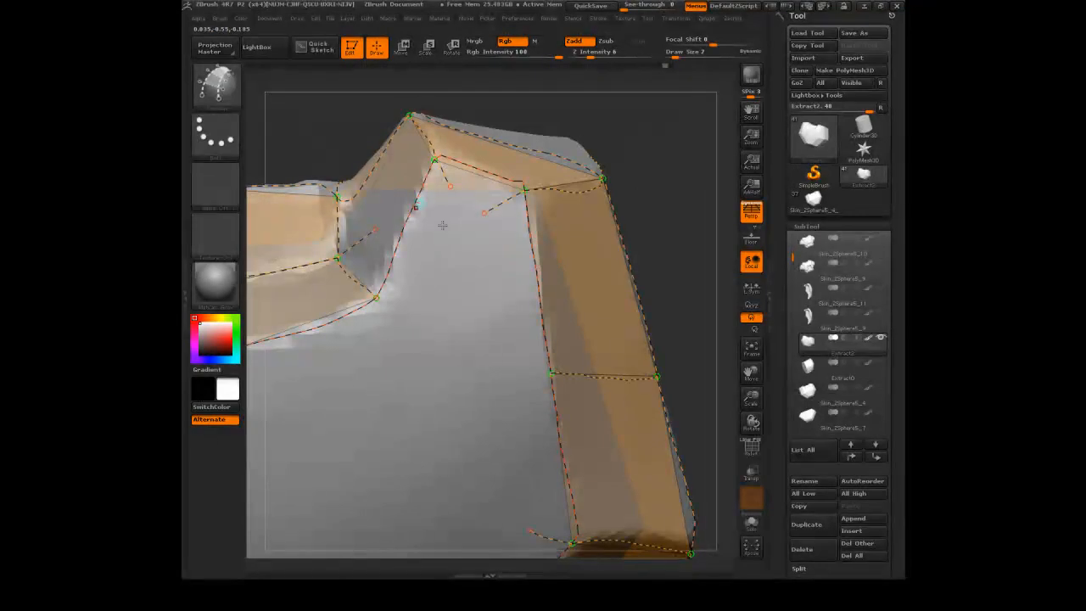
key("ctrl+z")
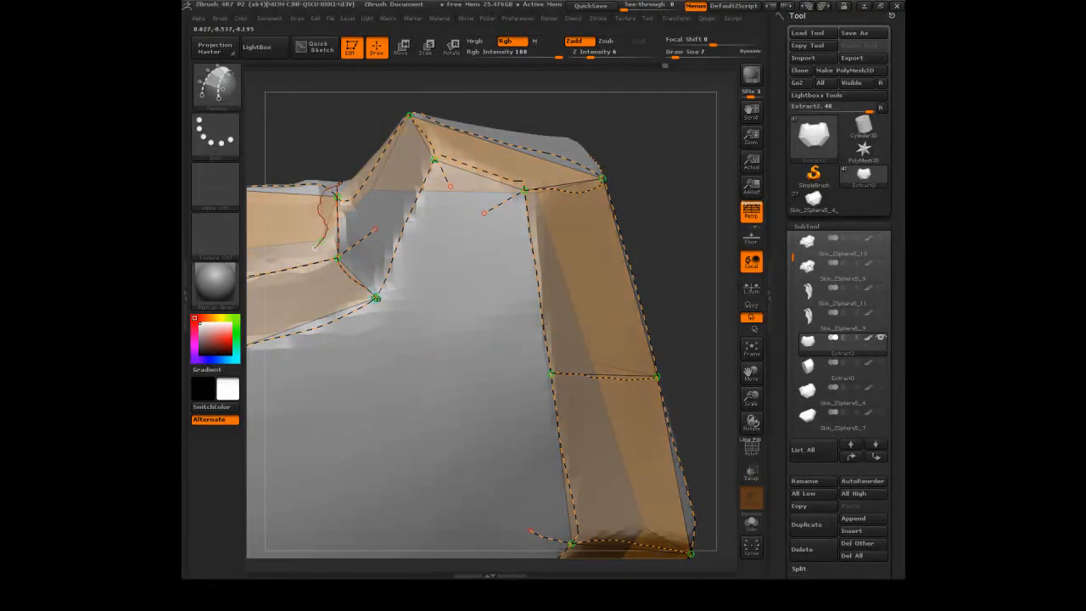
Draw a topology curve over the front face from the notch's lower corner to the side bevel's crosswise curve
left_click_drag(376, 297, 484, 345)
key("ctrl+z")
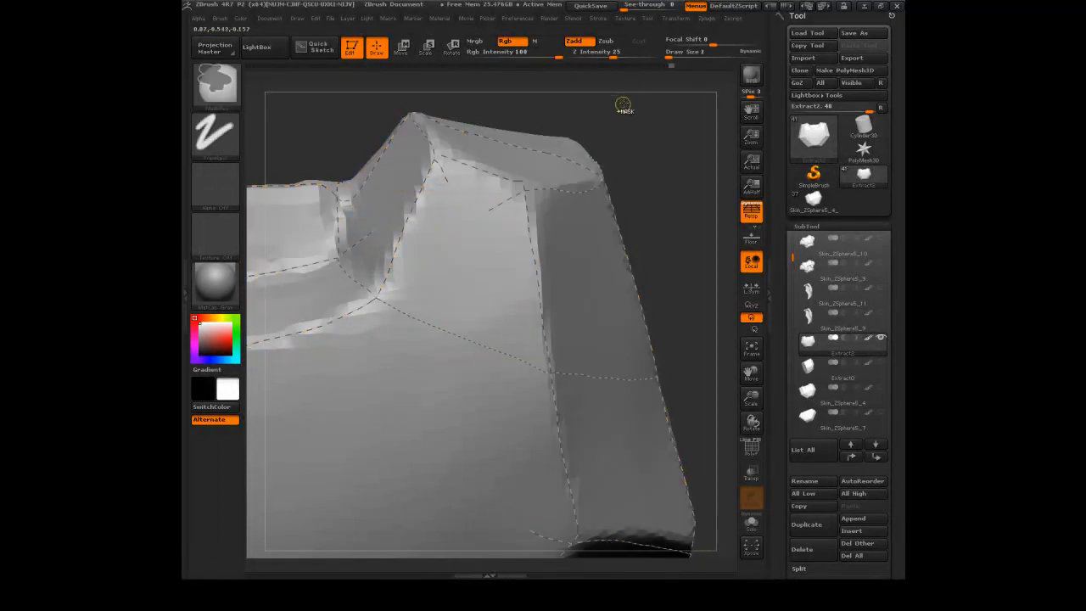
key("ctrl+z")
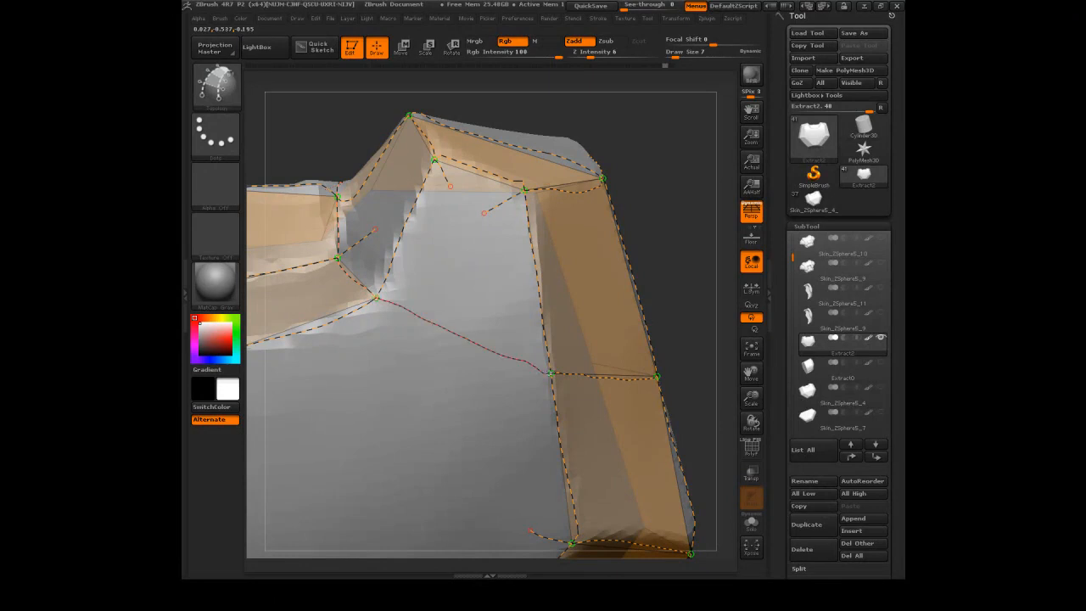
Redraw the notch wall's front edge curve between the raised corner and the notch's lower corner to close the front quad
left_click_drag(662, 138, 645, 173)
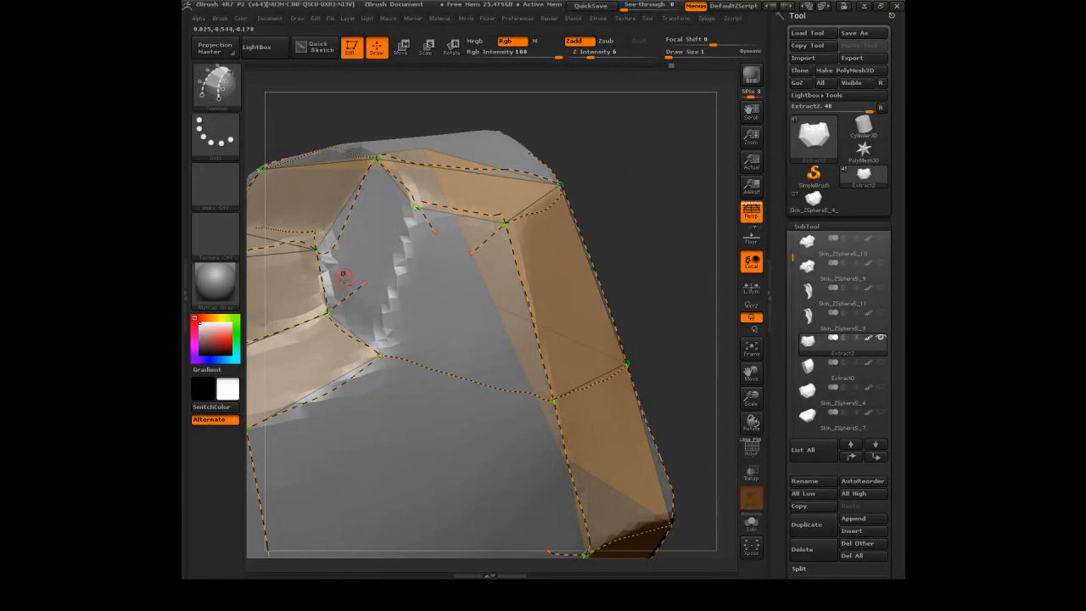
left_click_drag(614, 150, 567, 165)
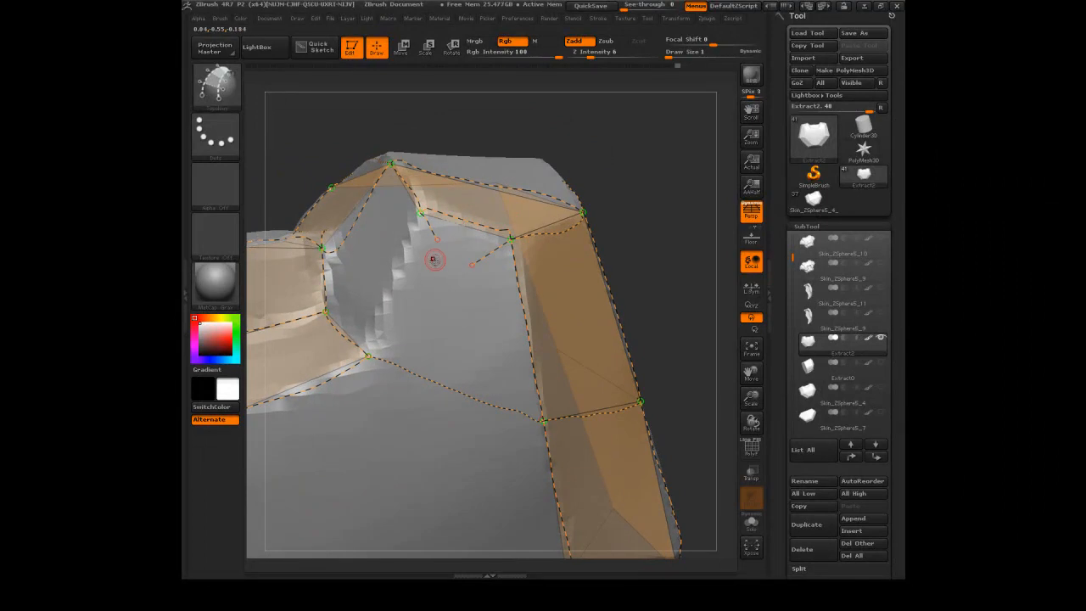
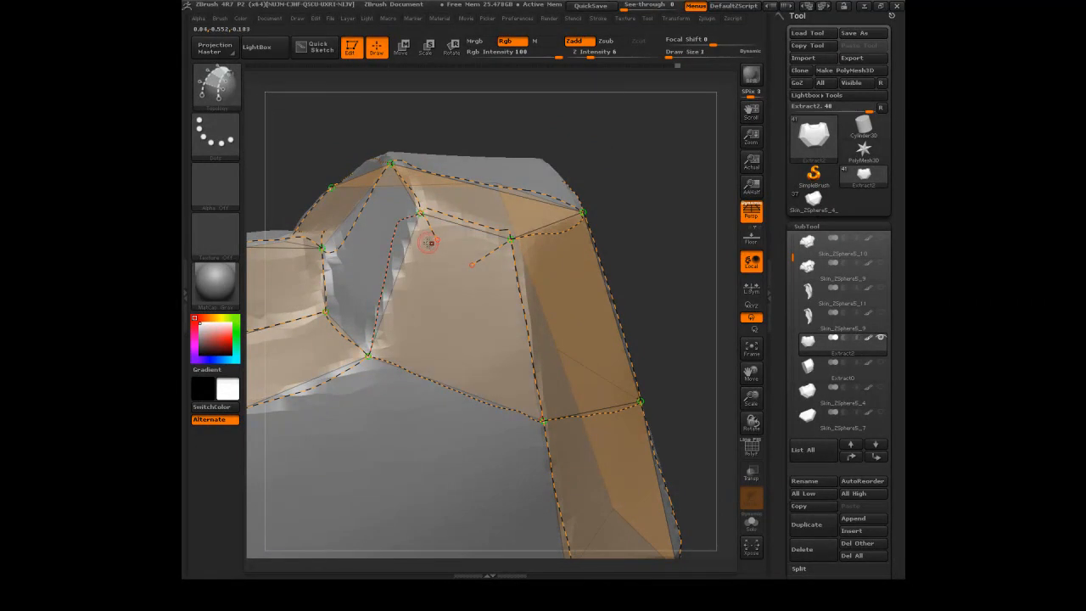
Draw a topology curve from the notch's side wall over the raised corner and down the middle of the side bevel
mouse_move(559, 185)
left_mouse_down()
mouse_move(602, 165)
mouse_move(599, 181)
mouse_move(620, 194)
mouse_move(584, 194)
mouse_move(597, 171)
mouse_move(575, 160)
mouse_move(552, 186)
left_mouse_up()
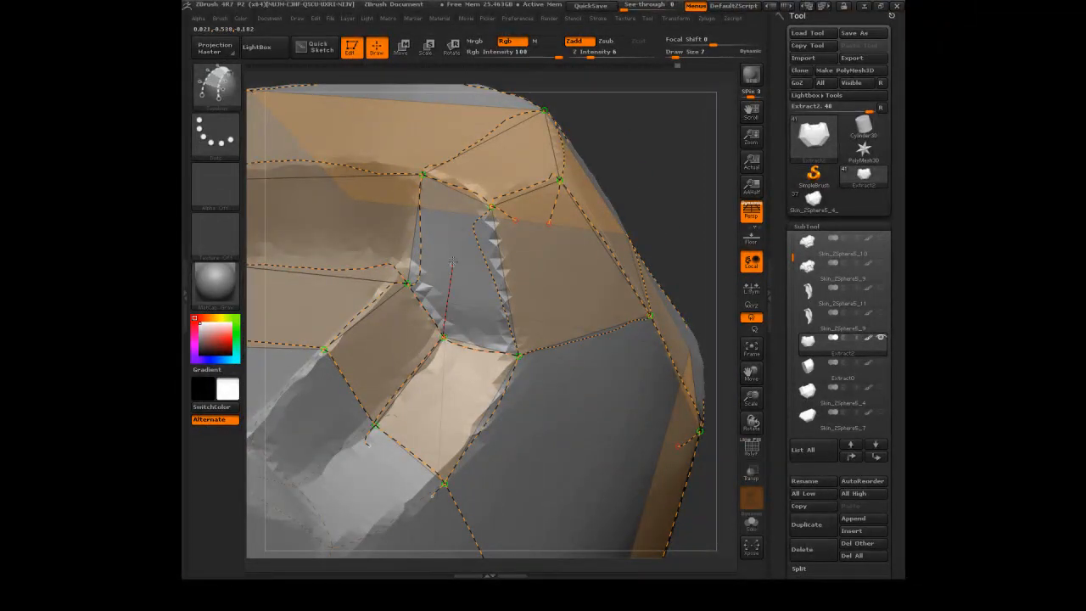
left_click_drag(620, 107, 561, 183)
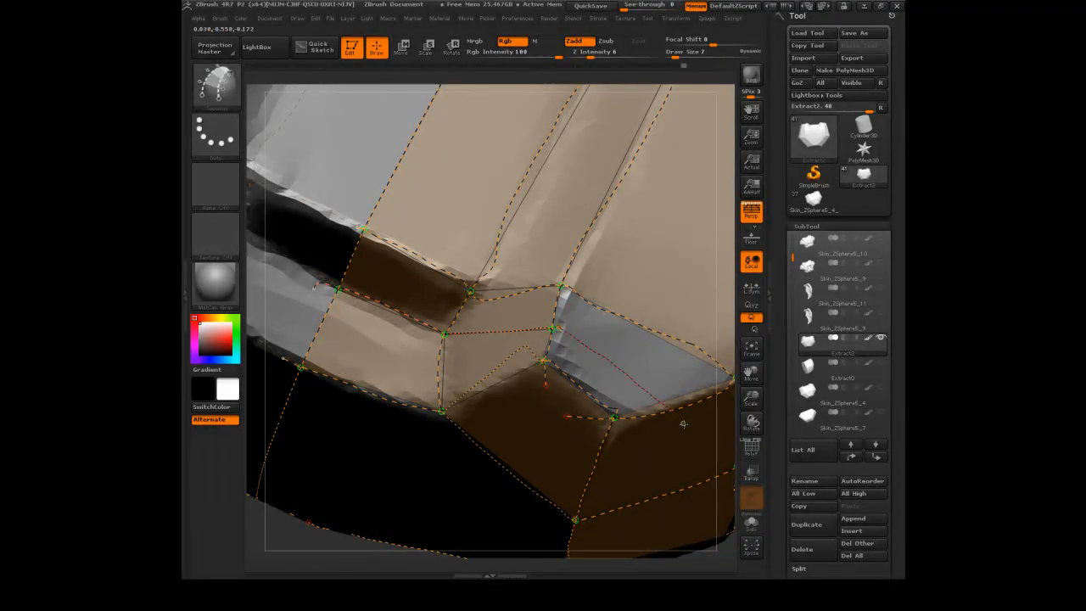
left_click_drag(726, 377, 636, 101)
left_click_drag(486, 351, 484, 352)
left_click_drag(653, 212, 621, 90)
Continue the dividing curve along the middle of the diagonal bevel and across the lower facet to the centre line
left_click_drag(502, 323, 487, 344)
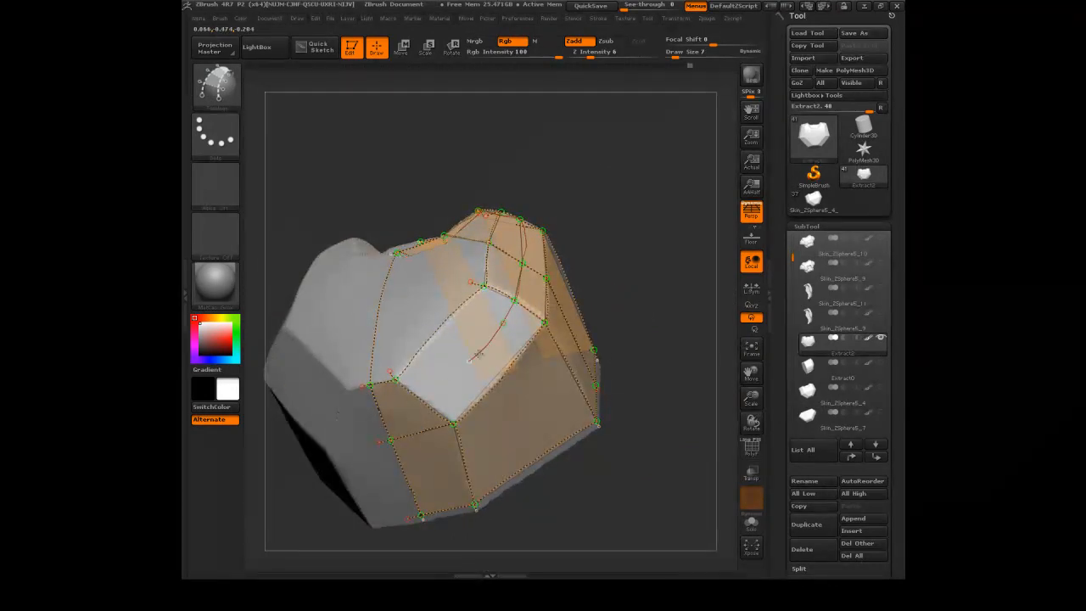
left_click_drag(366, 419, 463, 204)
mouse_move(615, 152)
left_mouse_down()
mouse_move(643, 233)
mouse_move(660, 167)
mouse_move(575, 224)
left_mouse_up()
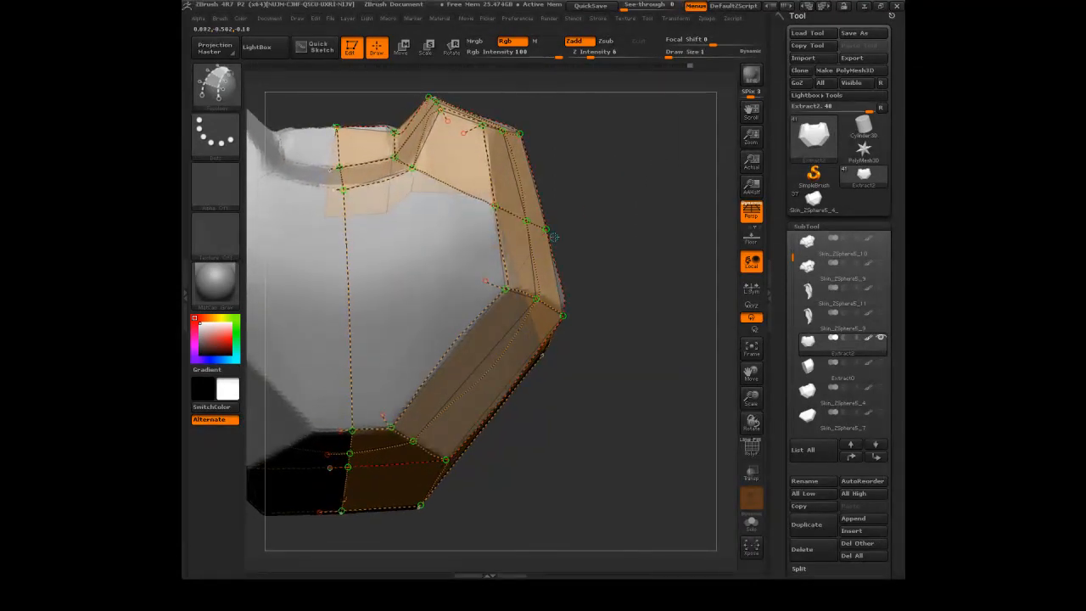
Draw two topology curves across the front face, from the side bevel's middle and lower corners to the centre line
left_click_drag(420, 294, 326, 289)
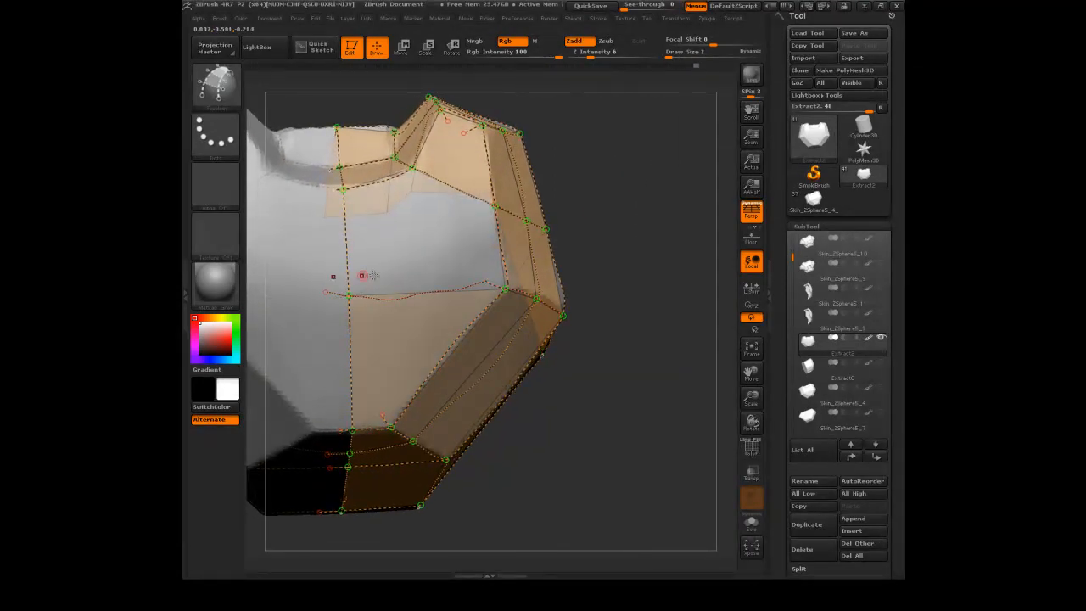
left_click_drag(672, 233, 564, 309)
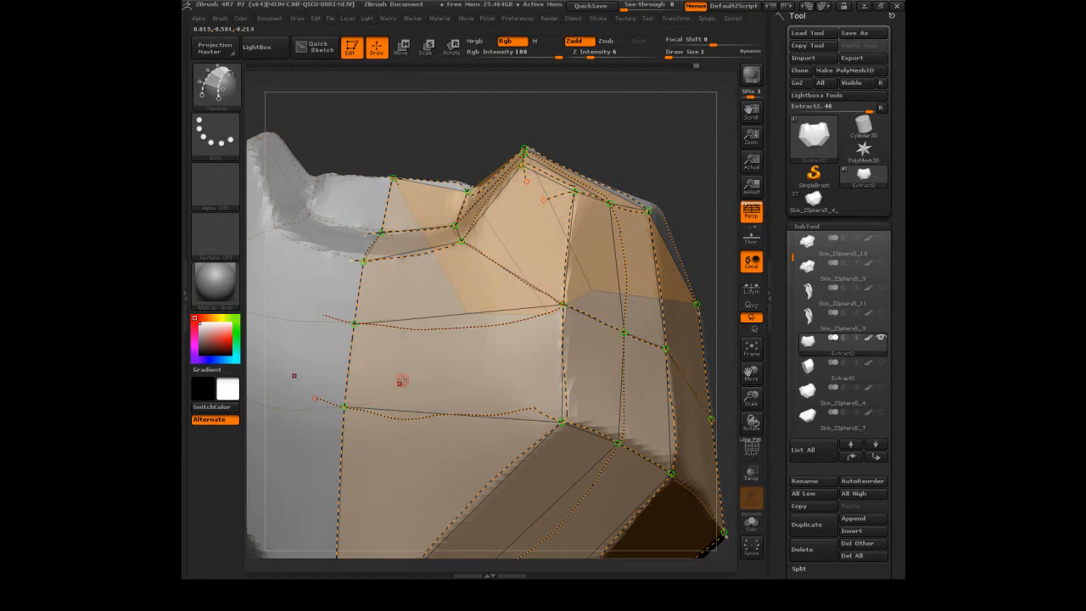
left_click_drag(650, 153, 652, 223)
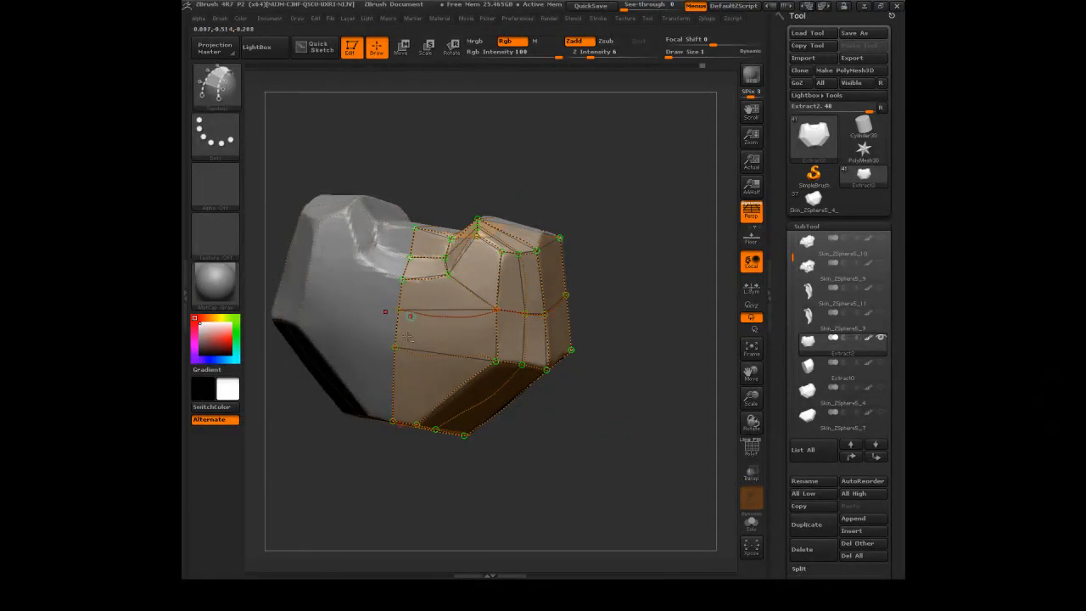
Try generating the mesh from the topology curves with Draw Size 10, and undo it
left_click_drag(445, 456, 577, 475)
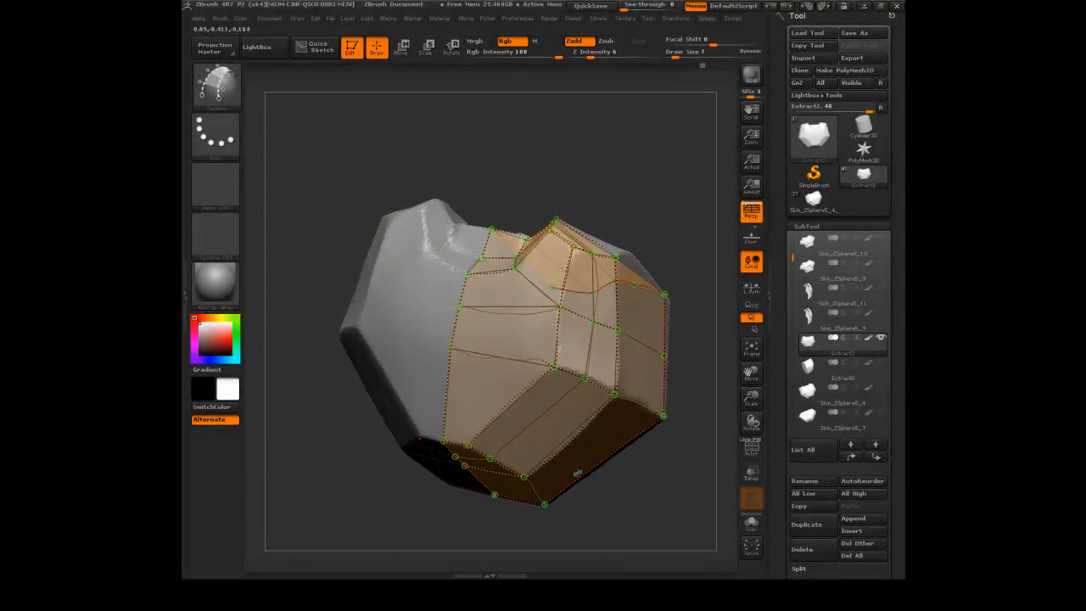
left_click_drag(626, 141, 625, 162)
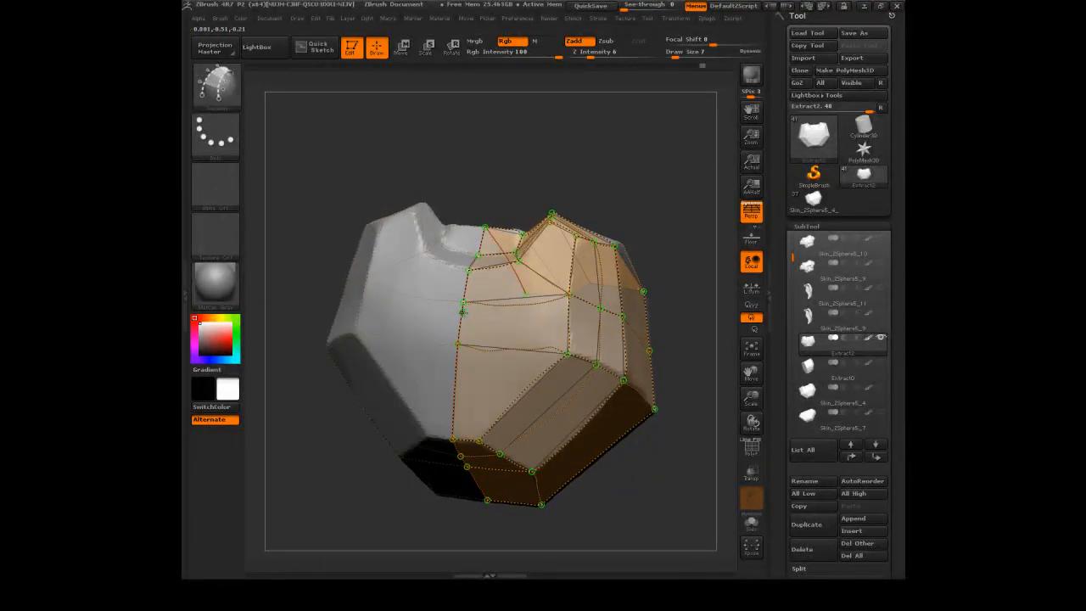
key("s")
left_click_drag(426, 323, 421, 325)
left_click_drag(566, 155, 568, 165)
left_click(404, 332)
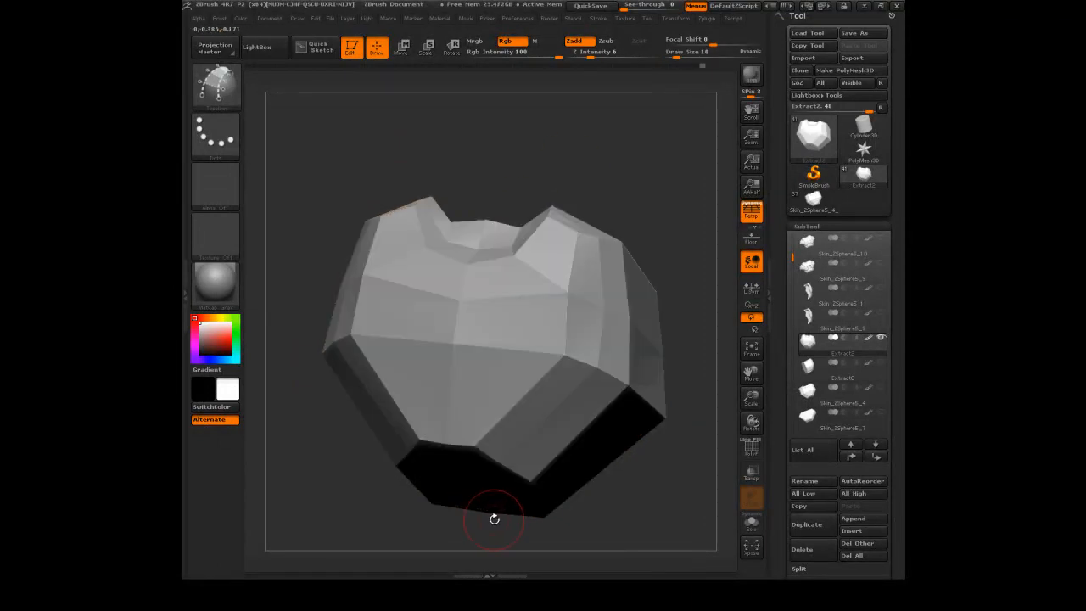
key("ctrl+z")
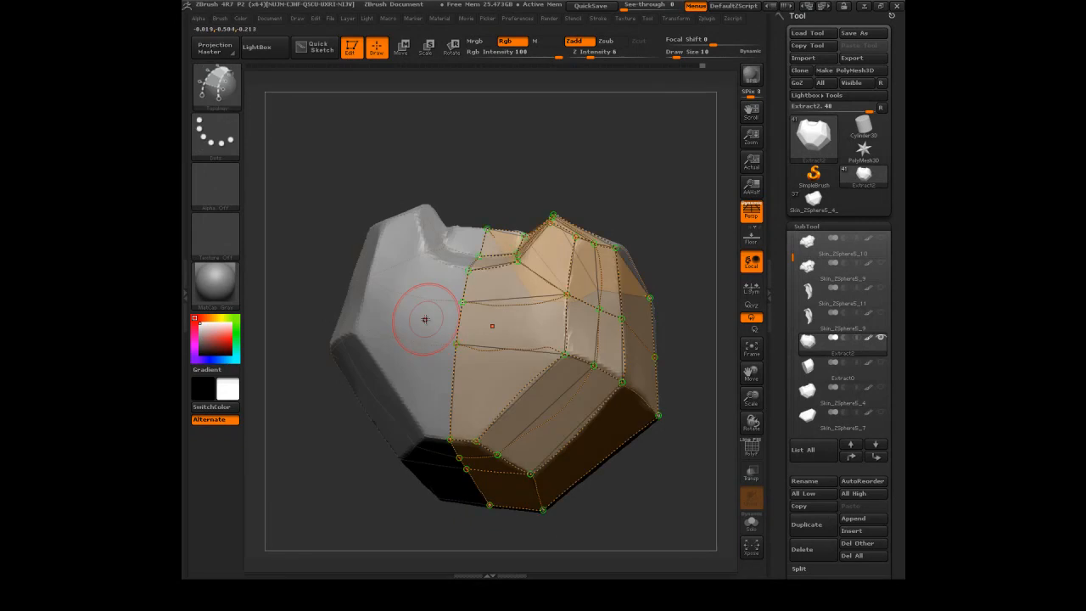
Generate the low-poly mesh from the topology curves with Draw Size 7
key("s")
left_click_drag(424, 322, 420, 323)
left_click(407, 327)
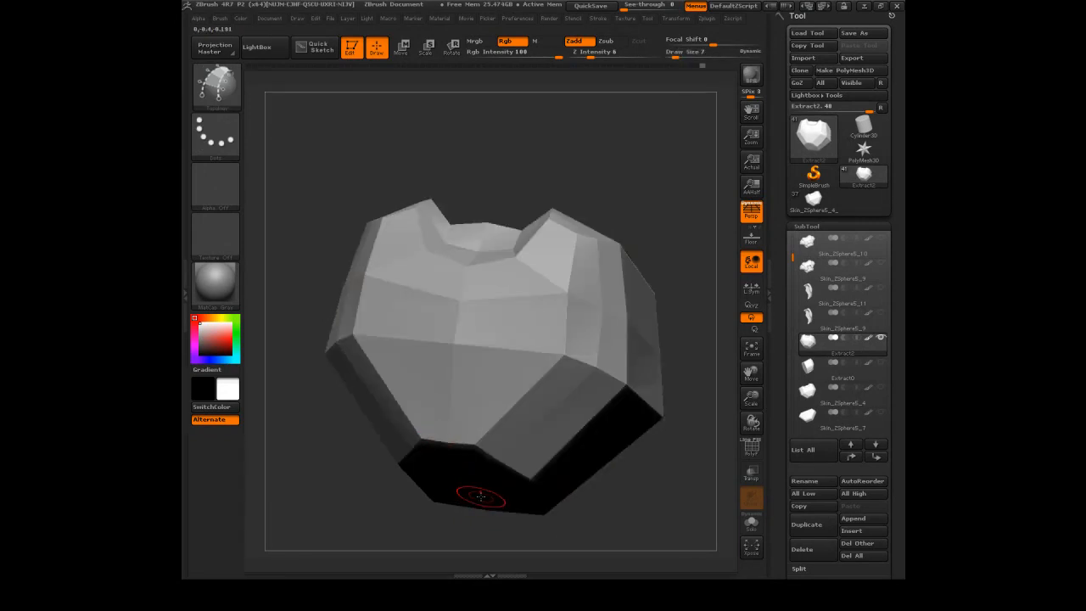
Split the unmasked points into their own subtool and select the original Extract2 subtool
left_click_drag(777, 439, 780, 324)
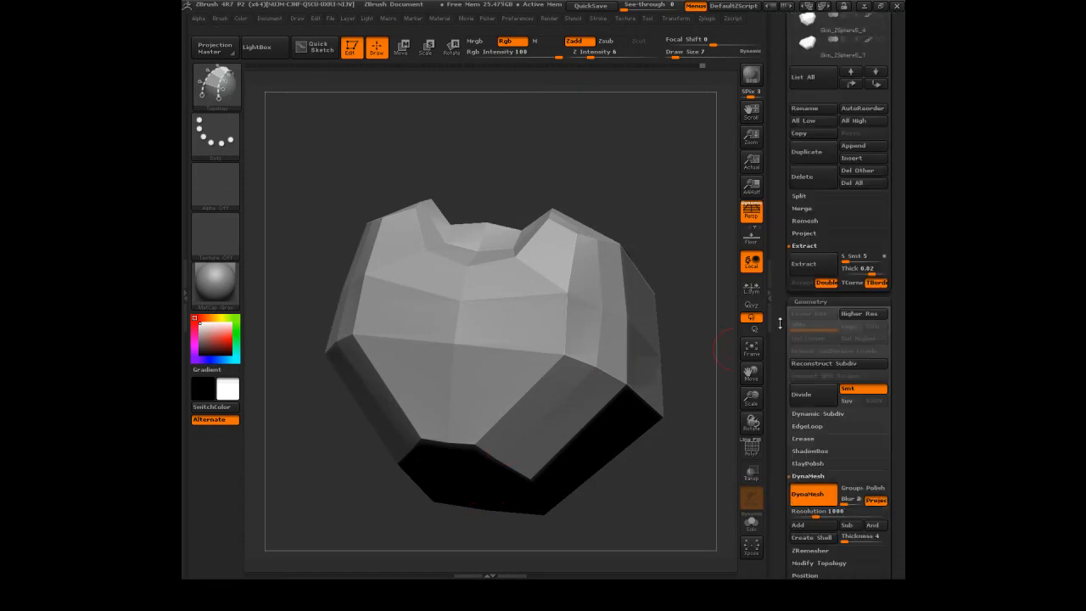
left_click(798, 206)
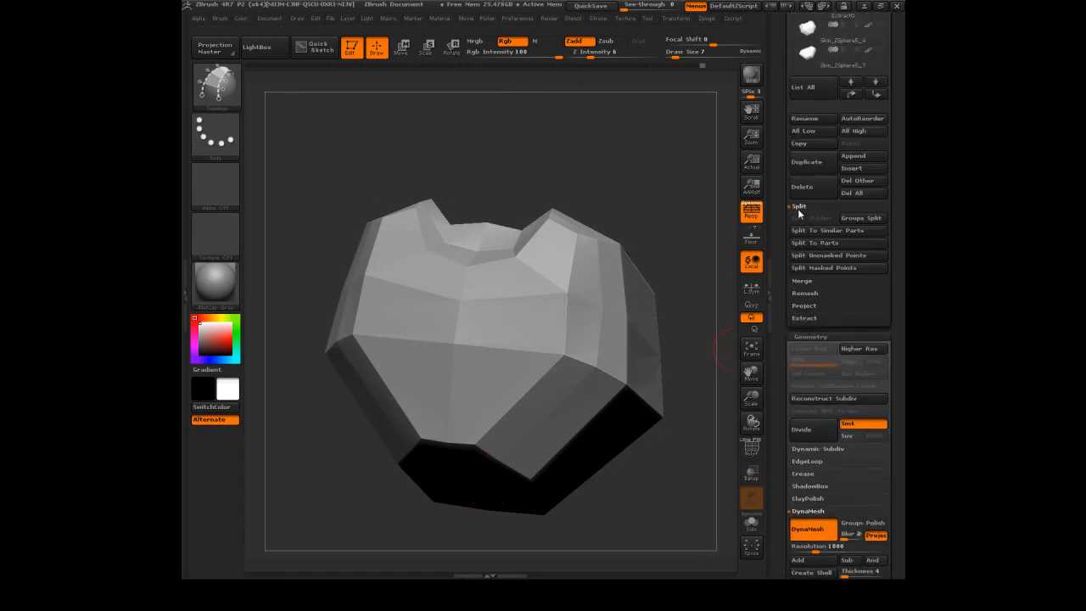
left_click(827, 255)
left_click(809, 179)
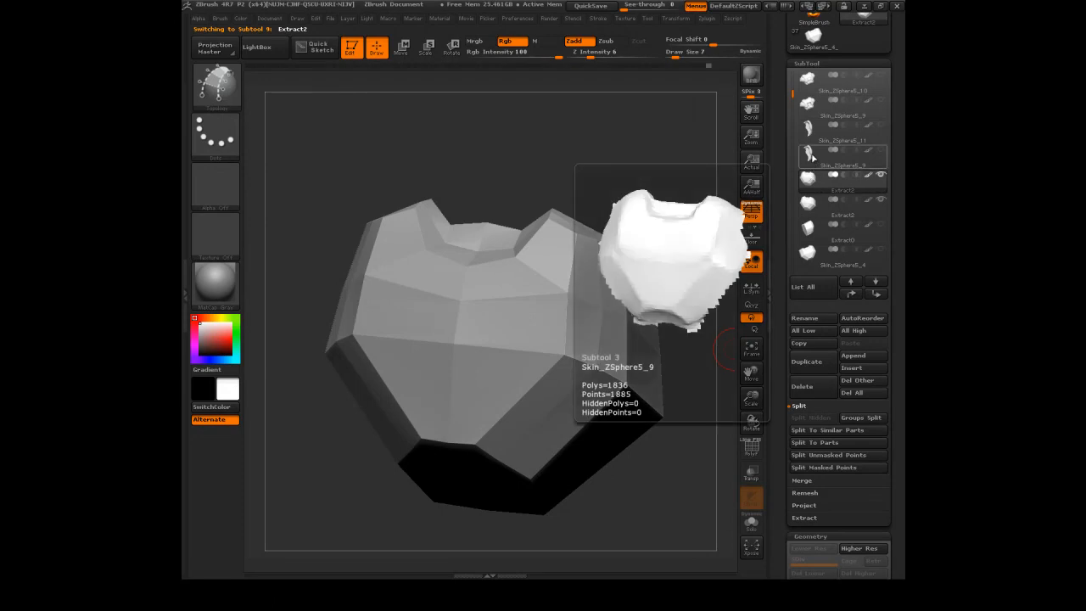
Step the original Extract2 subtool back in its undo history to the state with the topology curves
mouse_move(810, 189)
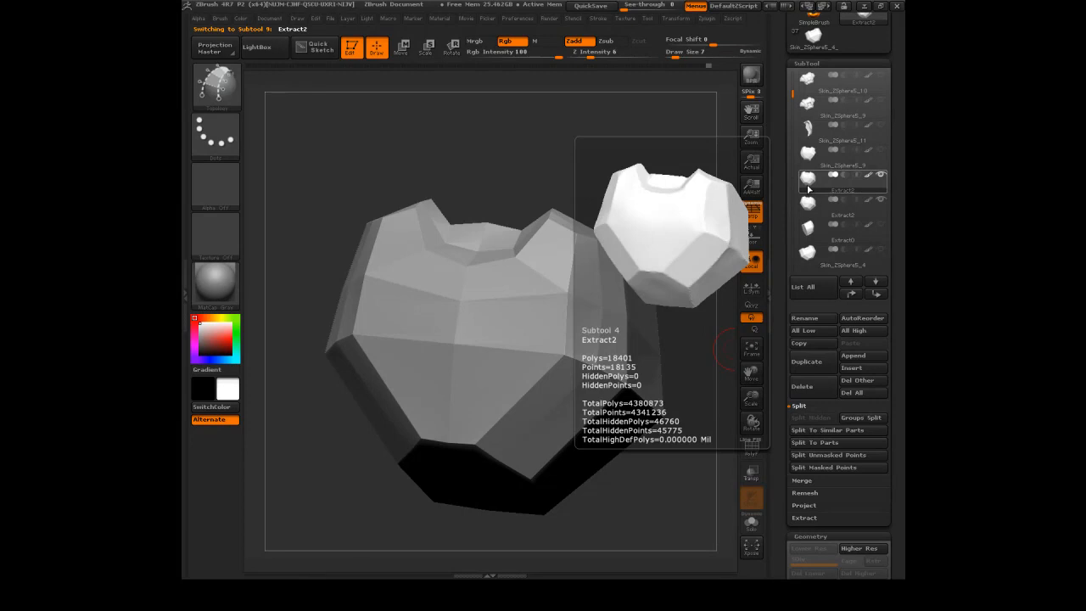
left_click(702, 68)
left_click(807, 202)
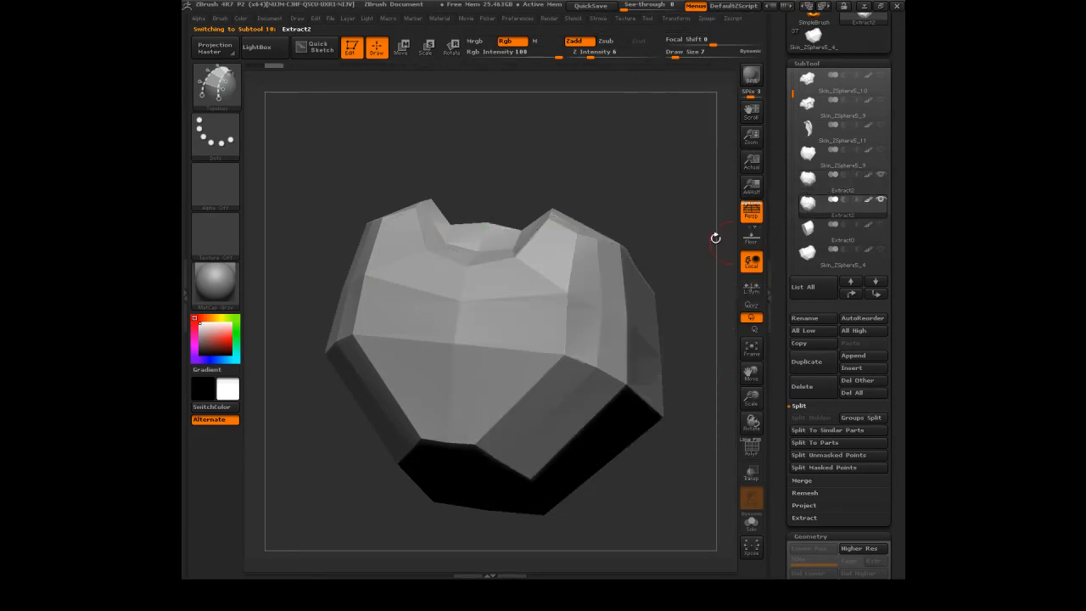
left_click(807, 177)
left_click_drag(647, 167, 600, 225)
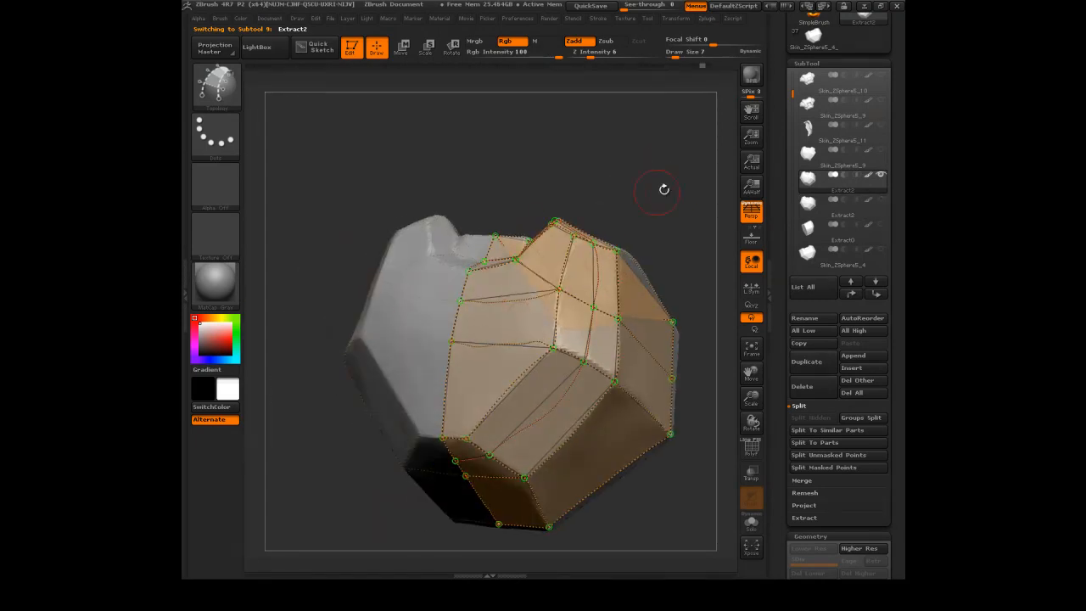
Select the split-off low-poly Extract2 subtool and isolate the polygroup of its back side
left_click(808, 212)
left_click_drag(640, 156, 642, 281)
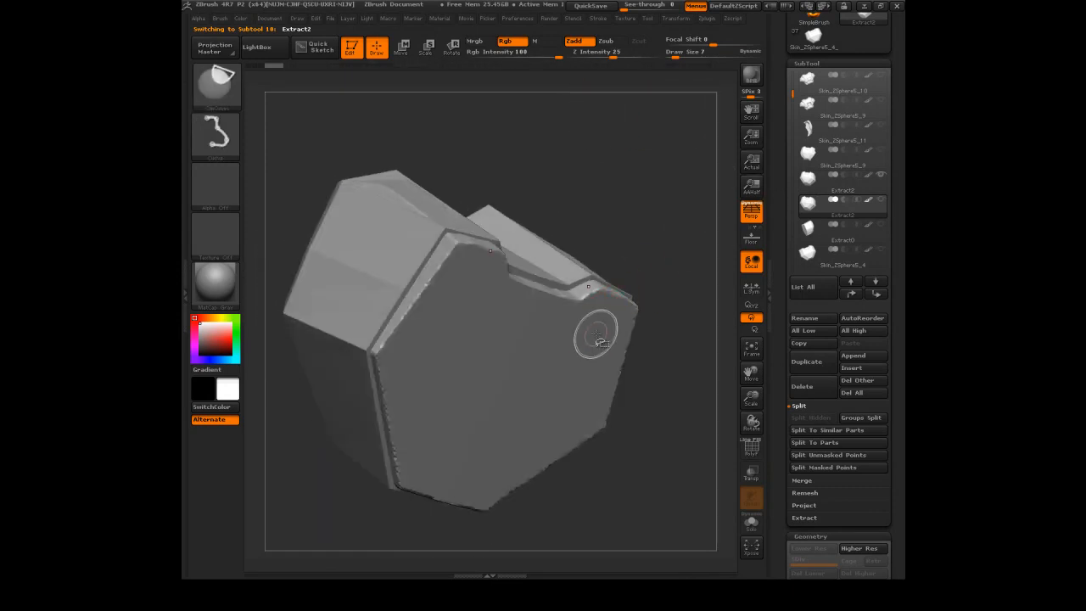
left_click(600, 339, "ctrl+shift")
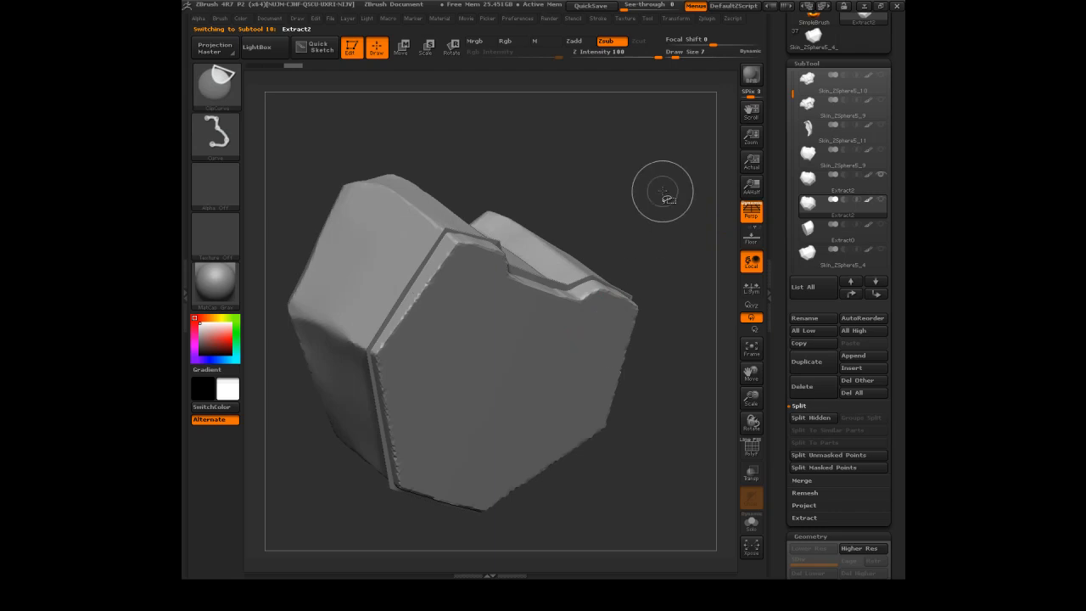
Switch the visibility brush from ClipCurve to SelectRect and toggle polygroup visibility on the low-poly chest plate
left_click(645, 225, "ctrl+shift")
left_click(215, 82)
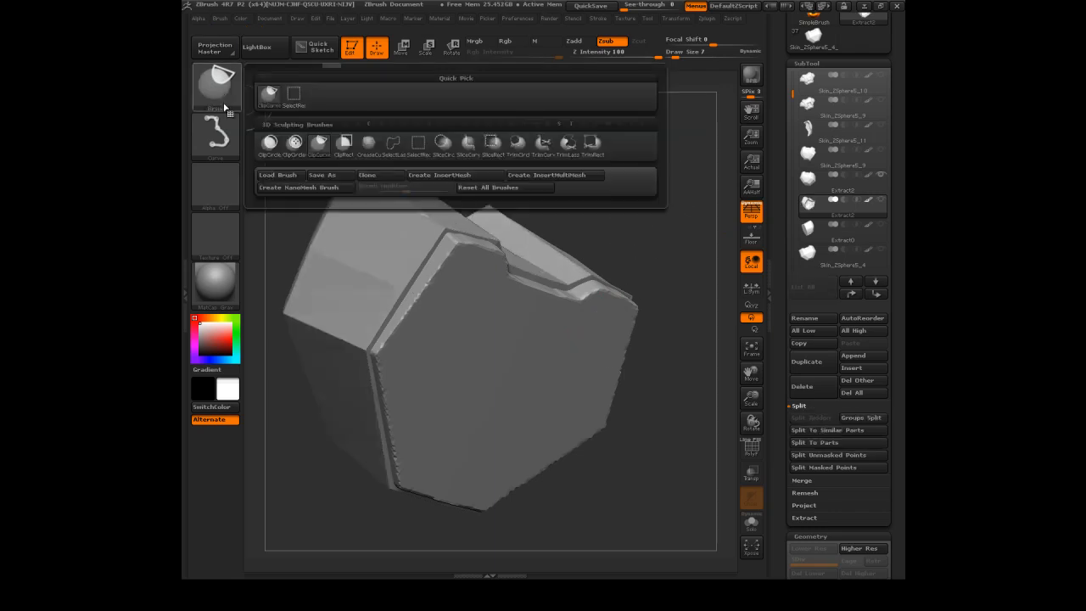
left_click(288, 95)
left_click(525, 380, "ctrl+shift")
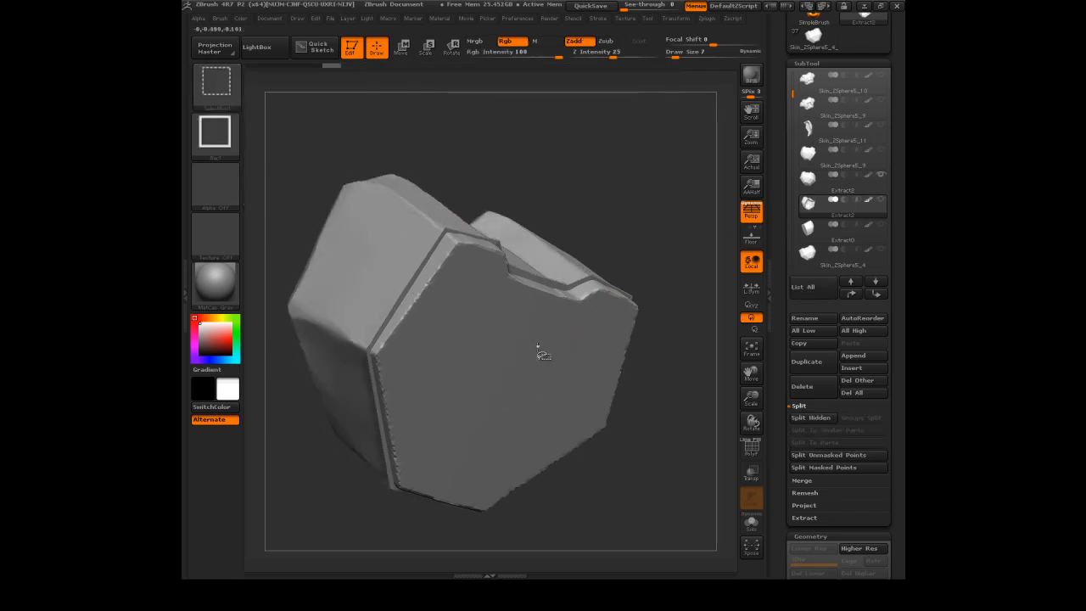
left_click(532, 350, "ctrl+shift")
Hide the original Extract2 subtool and make the low-poly Extract2 active with all its polygroups shown
left_click(881, 175)
mouse_move(593, 161)
left_mouse_down()
mouse_move(635, 174)
mouse_move(638, 159)
mouse_move(655, 187)
mouse_move(672, 190)
mouse_move(726, 171)
left_mouse_up()
left_click(599, 163, "ctrl+shift")
left_click(816, 176)
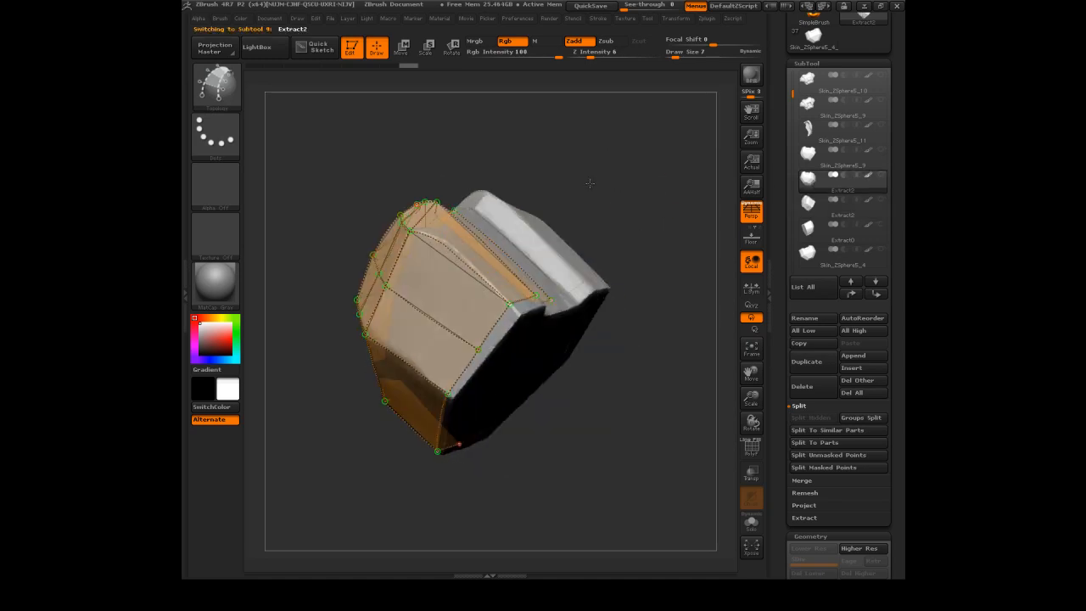
left_click(812, 210)
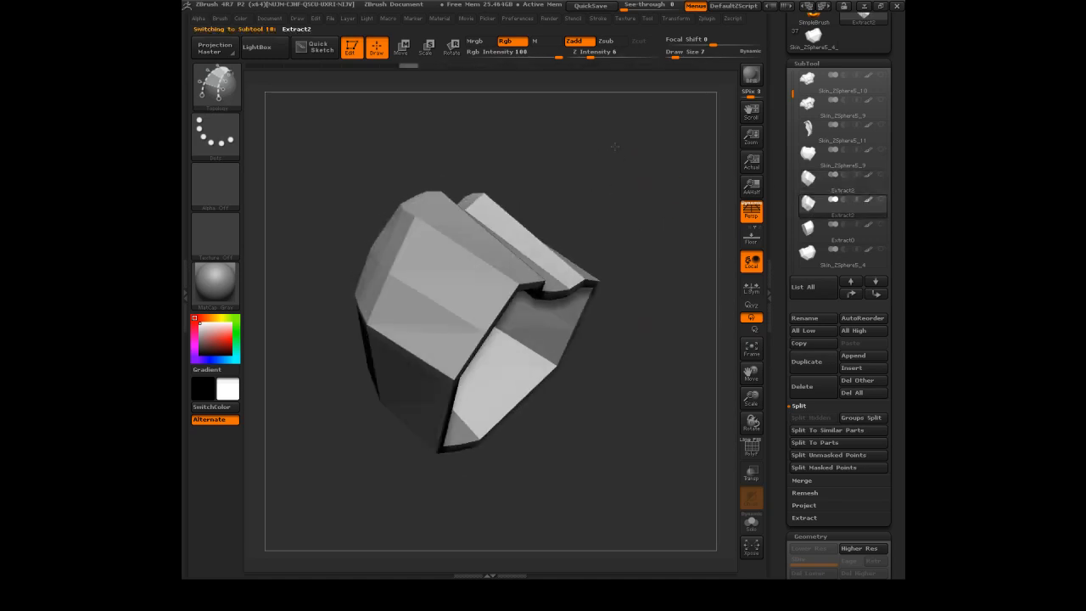
Turn on PolyFrame and isolate the plate's outer green polygroup, hiding the border and inner side
left_click(758, 450)
mouse_move(658, 174)
left_mouse_down()
mouse_move(584, 145)
mouse_move(610, 141)
mouse_move(596, 141)
mouse_move(612, 151)
mouse_move(559, 145)
mouse_move(551, 127)
left_mouse_up()
key("shift")
left_click(585, 348, "ctrl+shift")
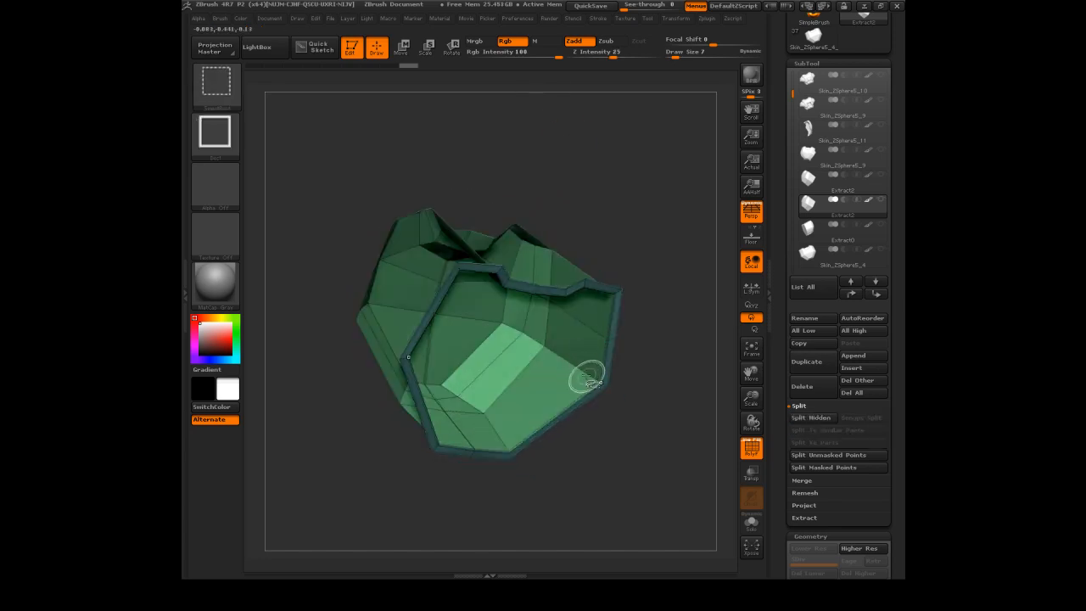
left_click(620, 176, "ctrl+shift")
left_click(620, 189, "ctrl+shift")
left_click_drag(615, 204, 679, 182, "ctrl+shift")
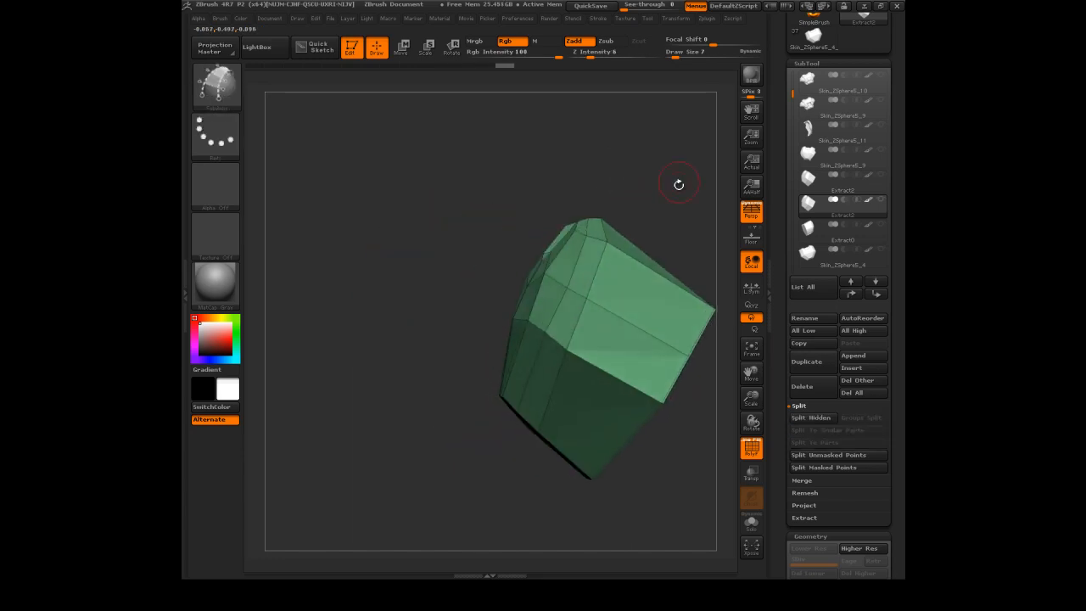
Delete the plate's hidden geometry with Del Hidden in Modify Topology
left_click_drag(782, 406, 781, 314)
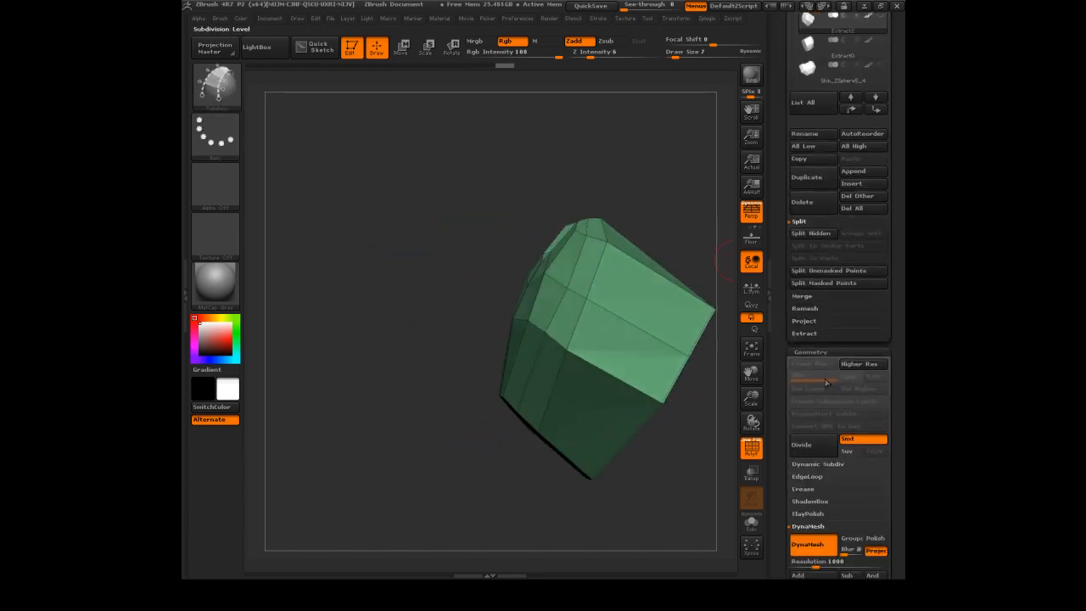
left_click_drag(785, 509, 792, 417)
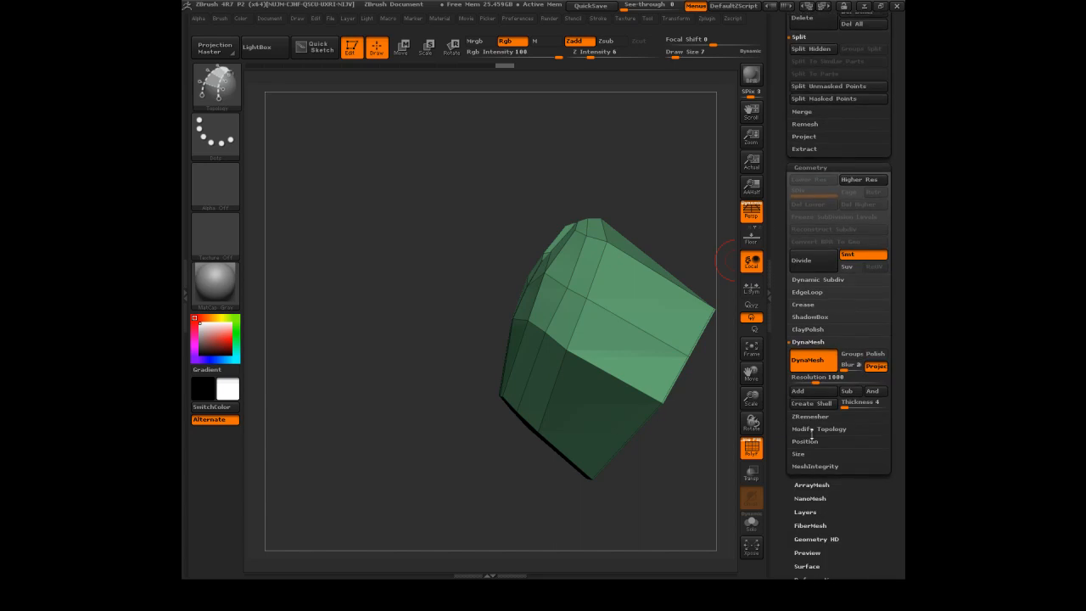
left_click(812, 429)
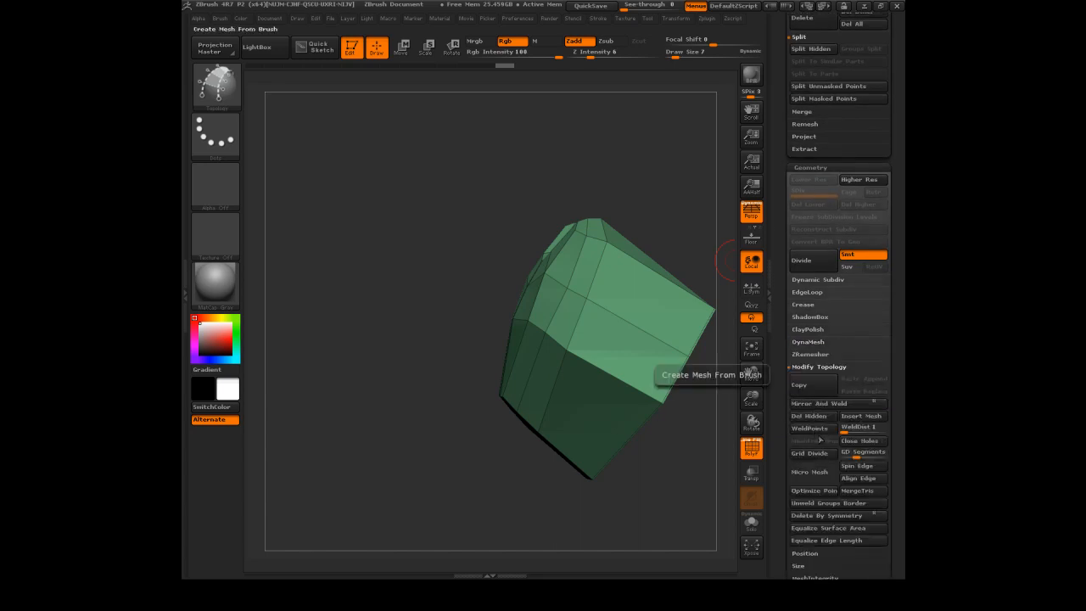
left_click(812, 429)
Reshape the plate's front with the Move brush at Draw Size 14, shifting points along its center
left_click_drag(727, 399, 600, 174)
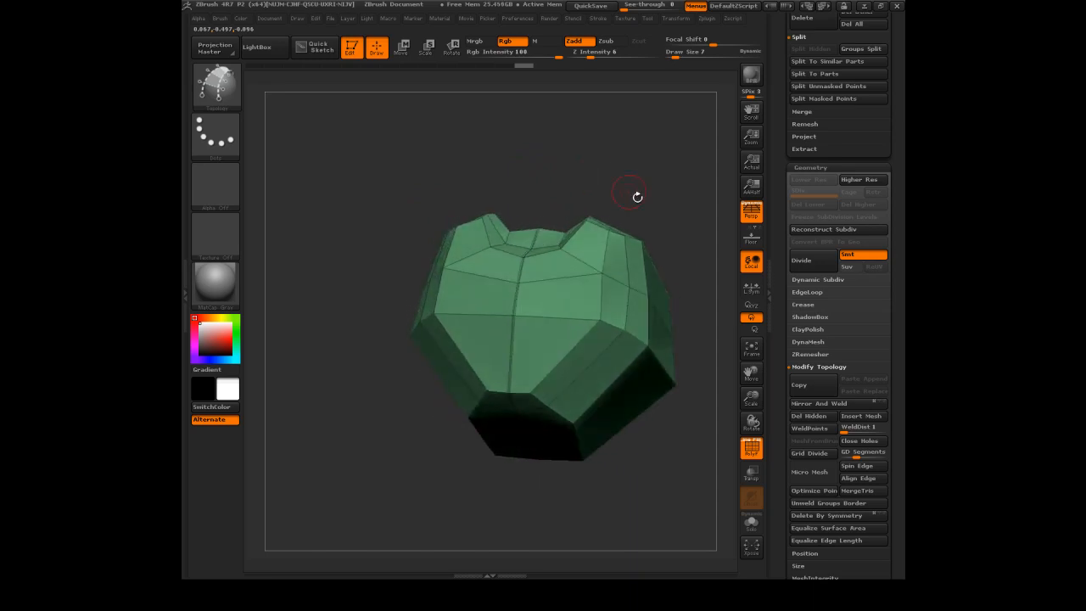
left_click_drag(656, 215, 632, 197)
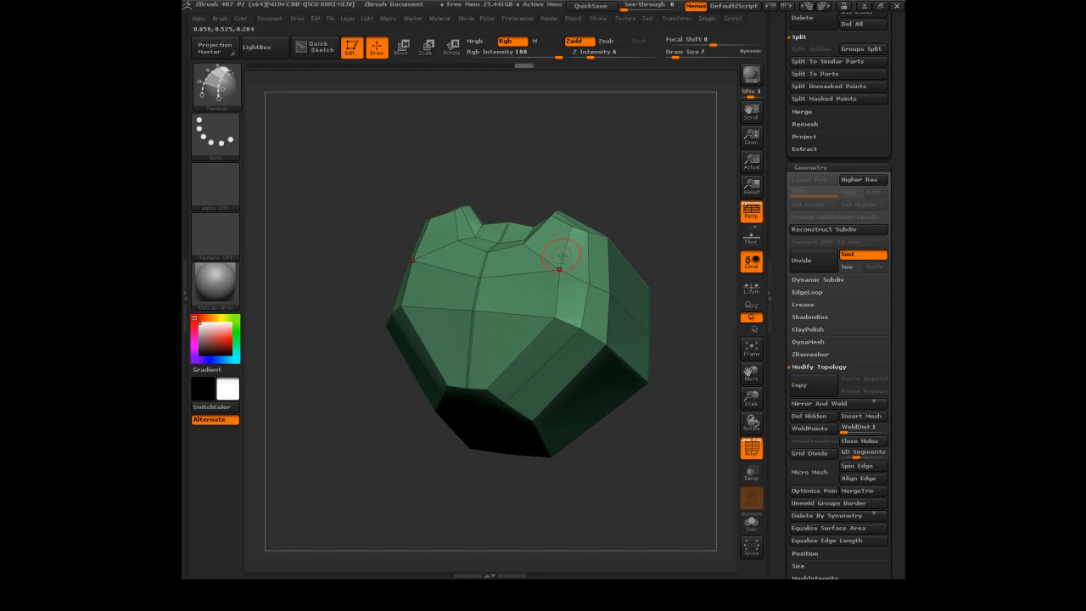
key("b")
key("m")
type("v")
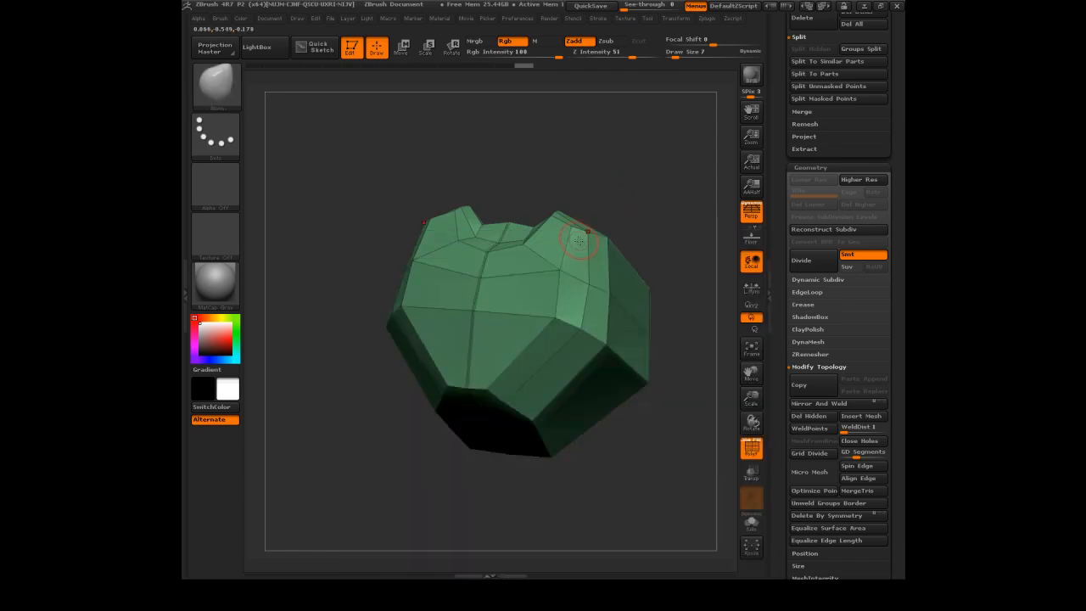
type("s14")
left_click_drag(582, 180, 589, 270, "shift")
left_click_drag(505, 280, 507, 274)
left_click_drag(504, 311, 505, 319)
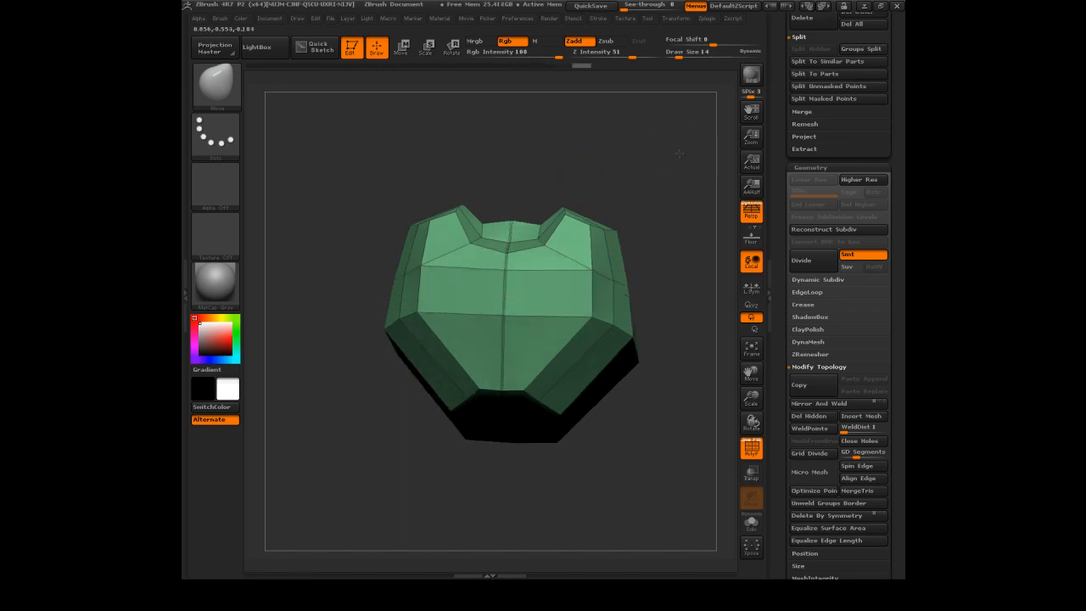
Move the points around the plate's upper neck notch, reducing the Draw Size to 6 for the notch corners
left_click_drag(676, 157, 671, 188)
mouse_move(614, 219)
left_mouse_down()
mouse_move(617, 185)
mouse_move(606, 211)
left_mouse_up()
left_click_drag(507, 252, 536, 231)
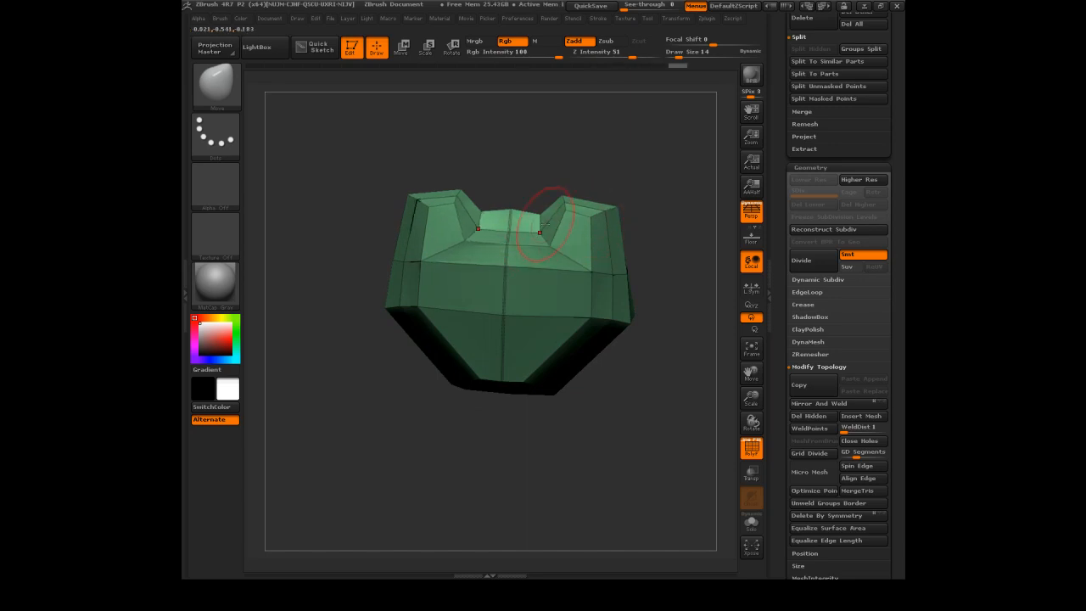
key("s")
left_click_drag(545, 223, 539, 225)
left_click_drag(590, 134, 534, 205)
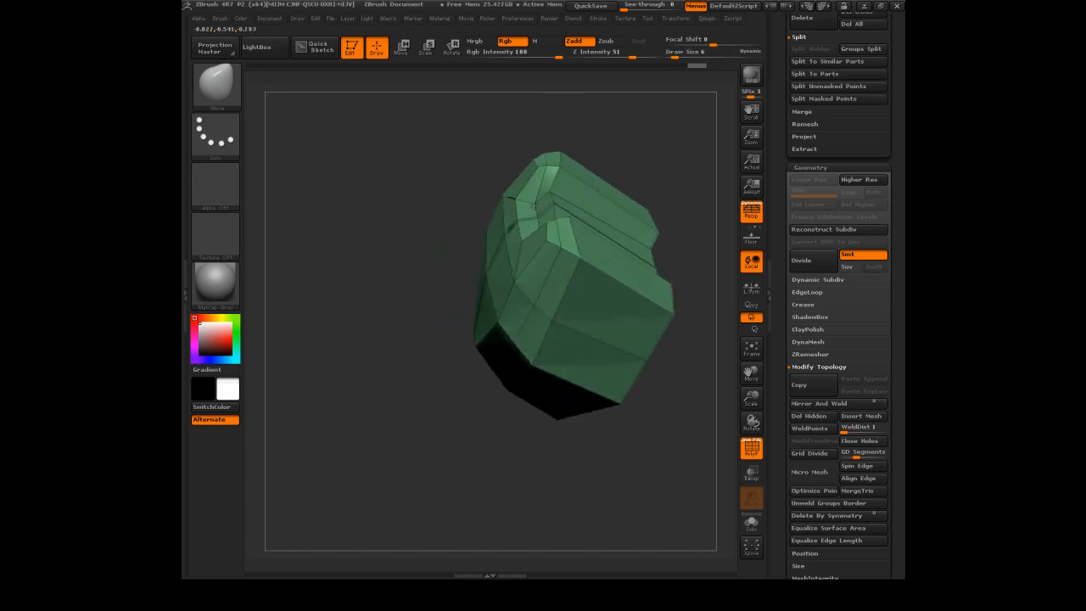
Refine the plate's top rim and upper side points with the Move brush at Draw Size 6
left_click_drag(601, 111, 658, 106)
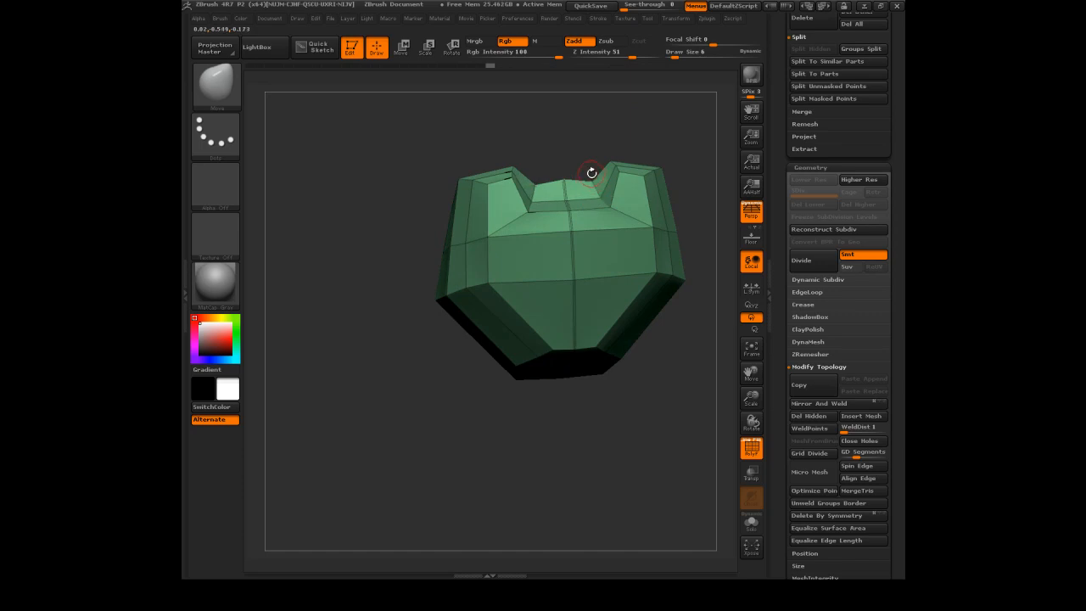
left_click_drag(648, 114, 534, 174)
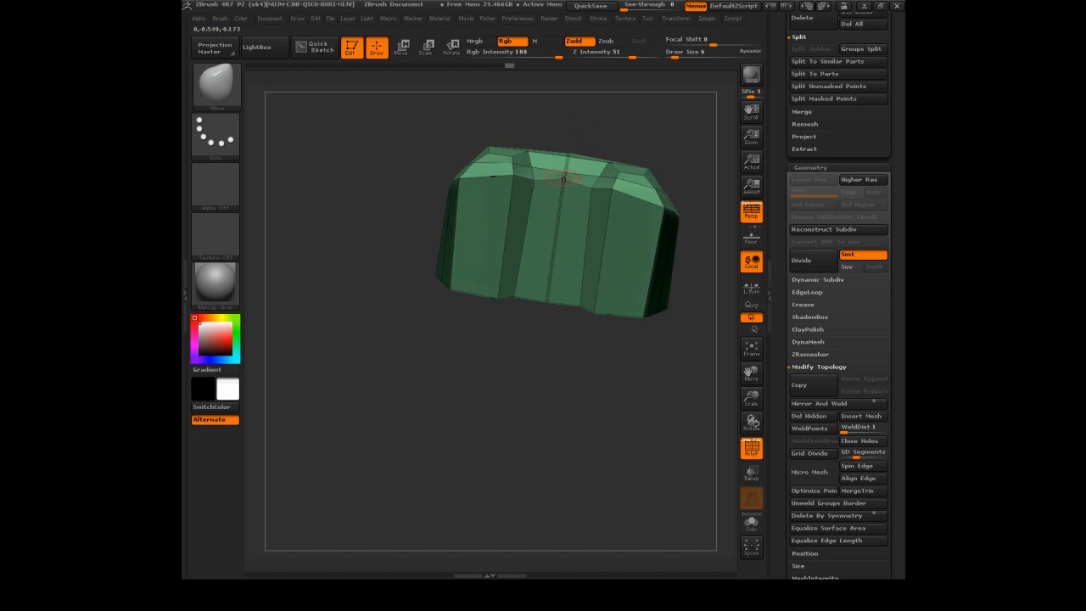
left_click_drag(597, 113, 596, 183)
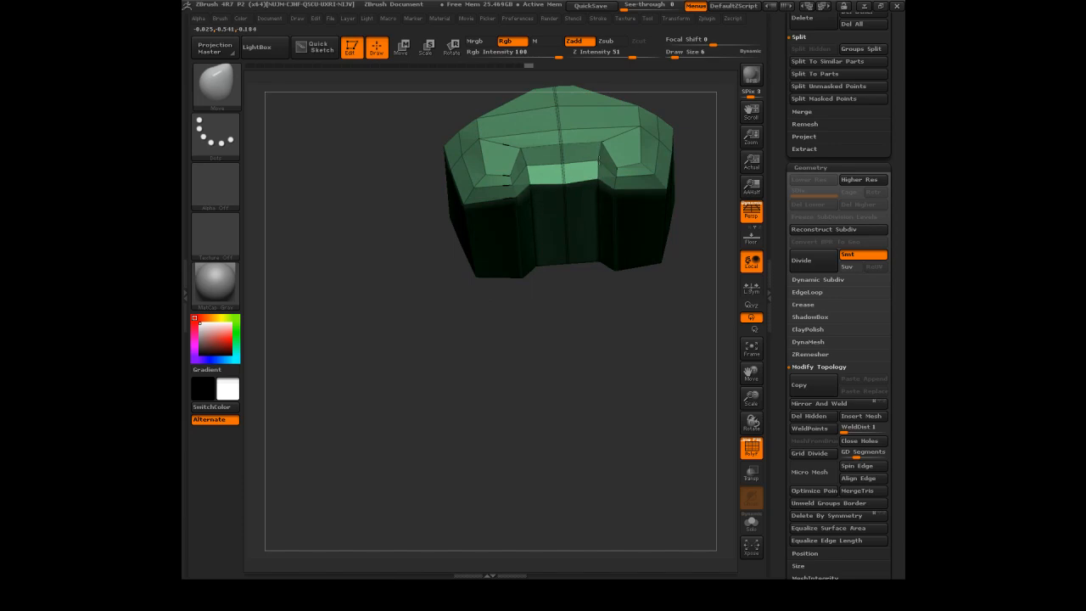
left_click_drag(618, 151, 632, 109)
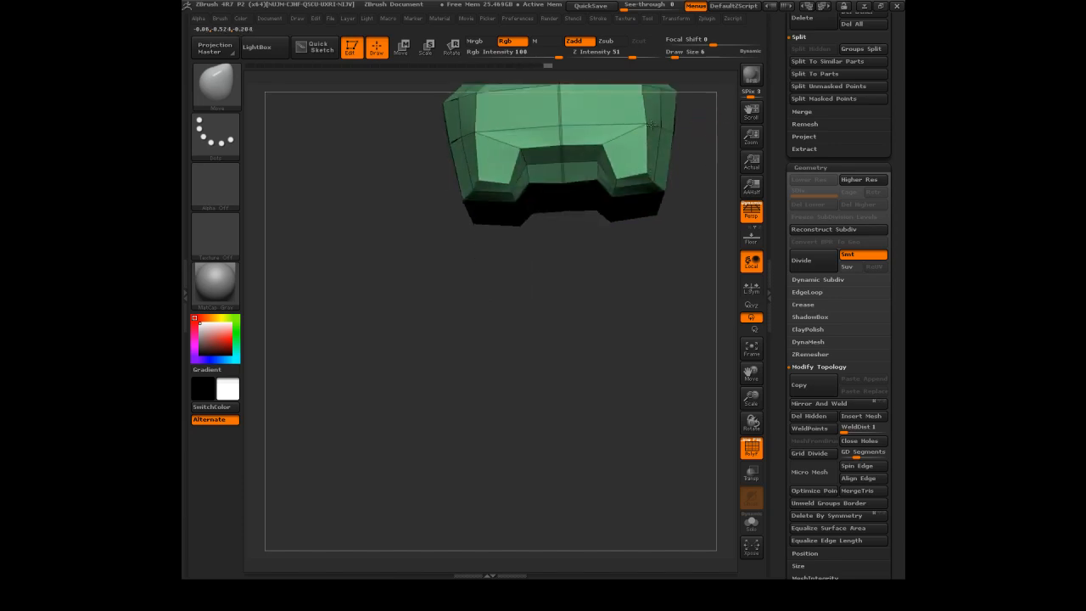
left_click_drag(653, 119, 666, 153)
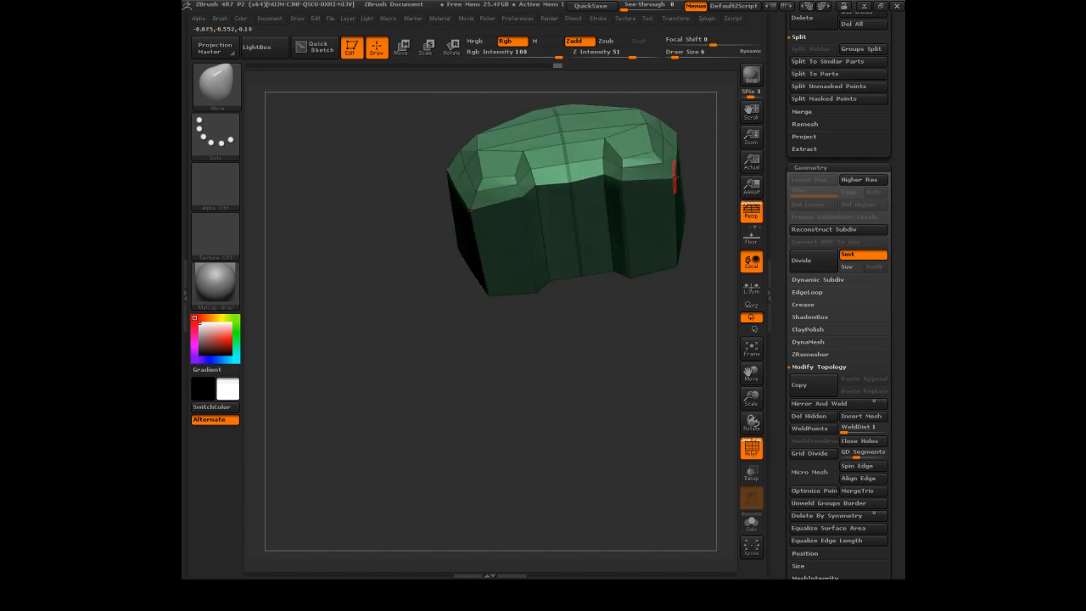
left_click_drag(680, 248, 684, 375)
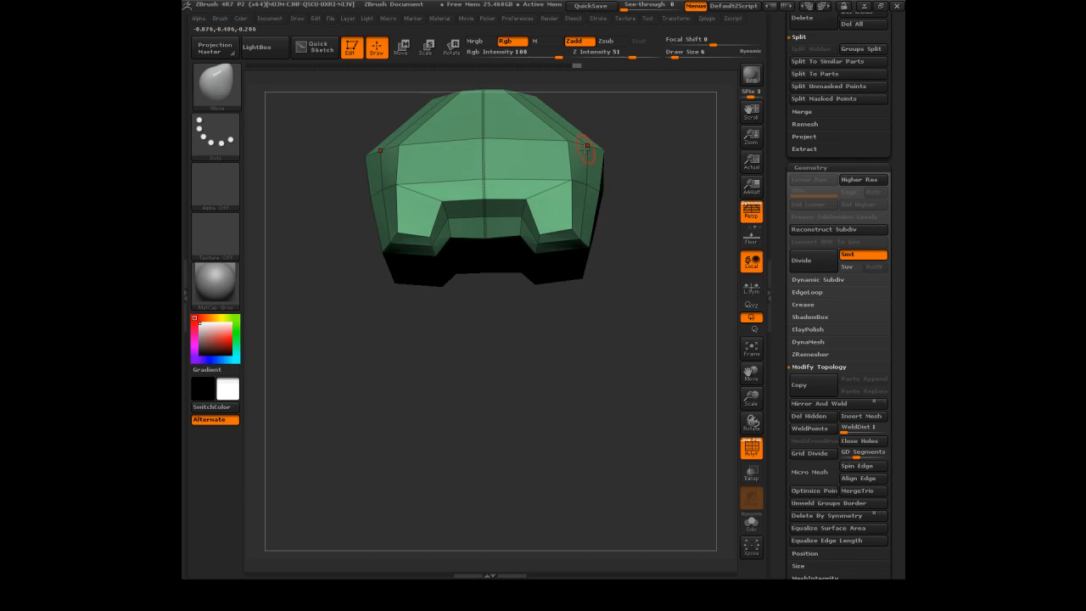
Set the Draw Size to 17 and move the points along the plate's outer side edges
key("s")
left_click_drag(561, 140, 567, 140)
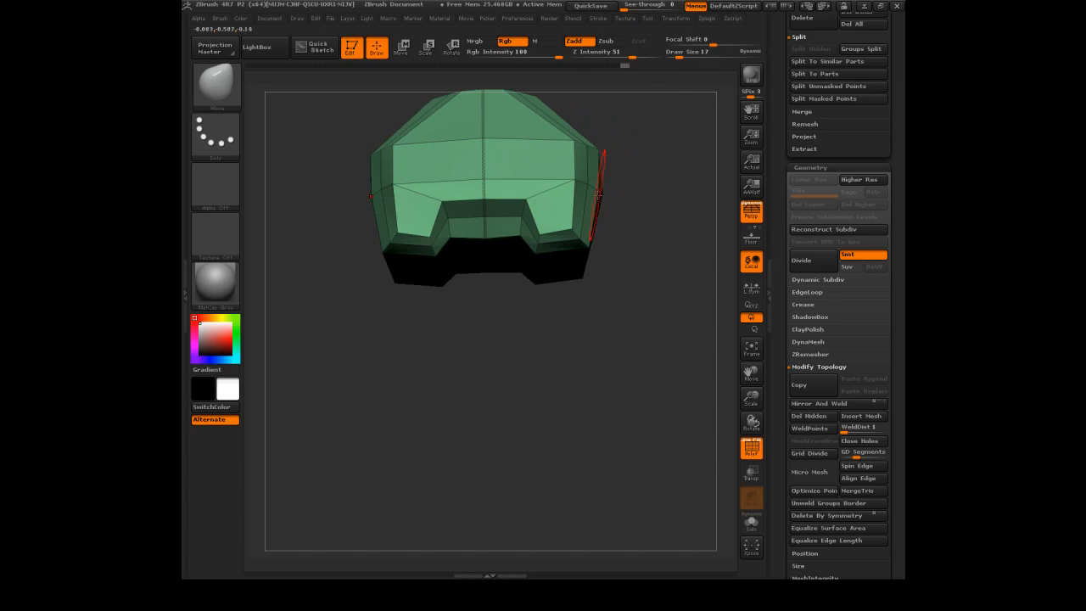
left_click_drag(594, 185, 594, 261)
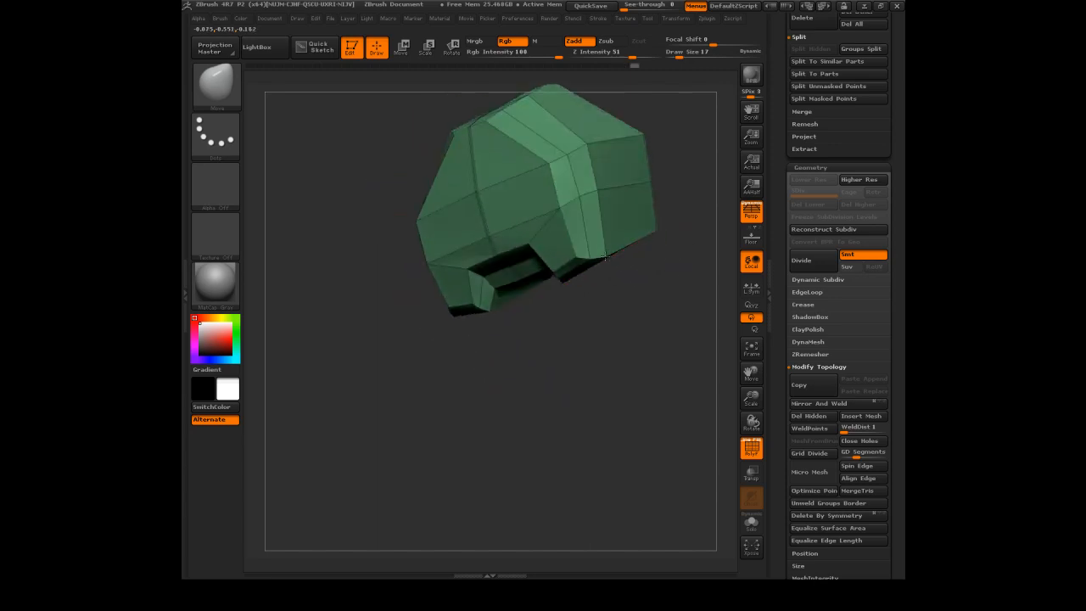
Reduce the brush to Draw Size 9 and adjust the plate's side and lower edge points
key("bracketleft")
key("bracketleft")
mouse_move(614, 317)
left_mouse_down()
mouse_move(594, 215)
mouse_move(648, 232)
mouse_move(687, 129)
mouse_move(663, 83)
mouse_move(647, 92)
left_mouse_up()
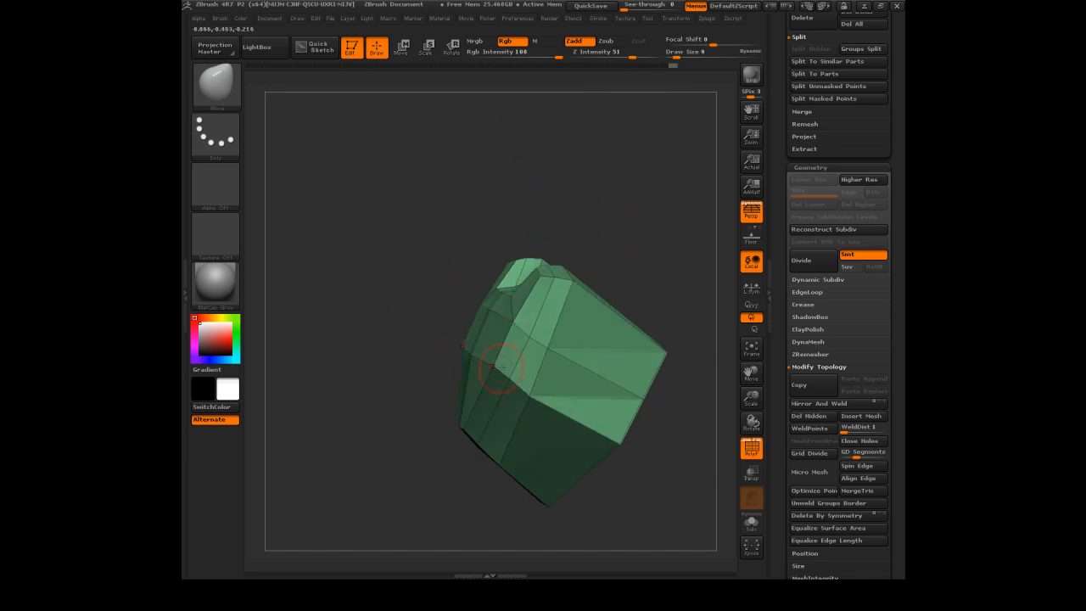
mouse_move(450, 461)
left_mouse_down()
mouse_move(441, 430)
mouse_move(442, 447)
left_mouse_up()
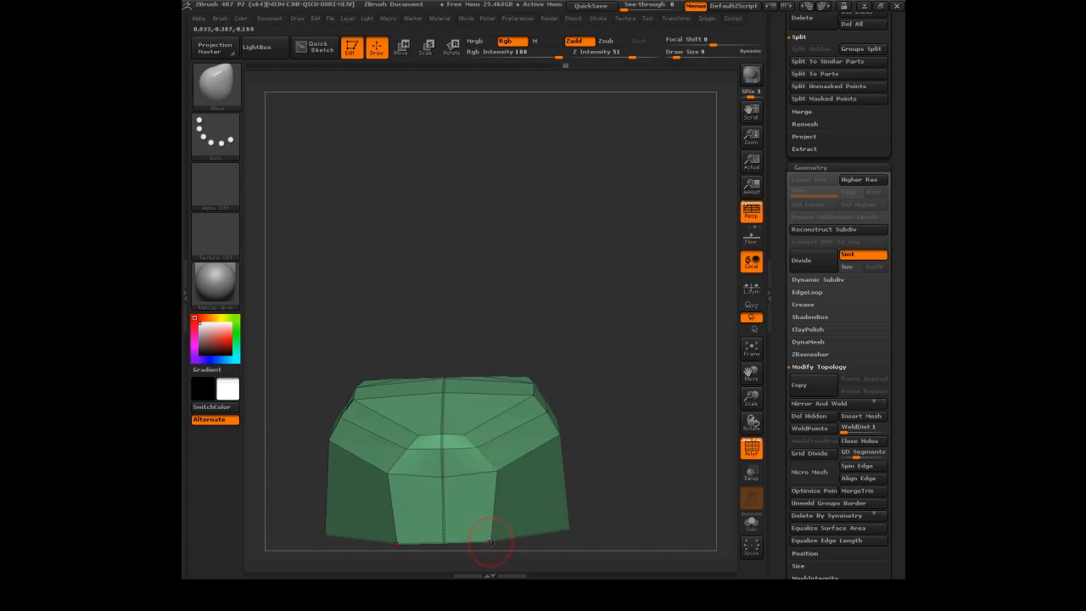
left_click_drag(441, 448, 570, 412)
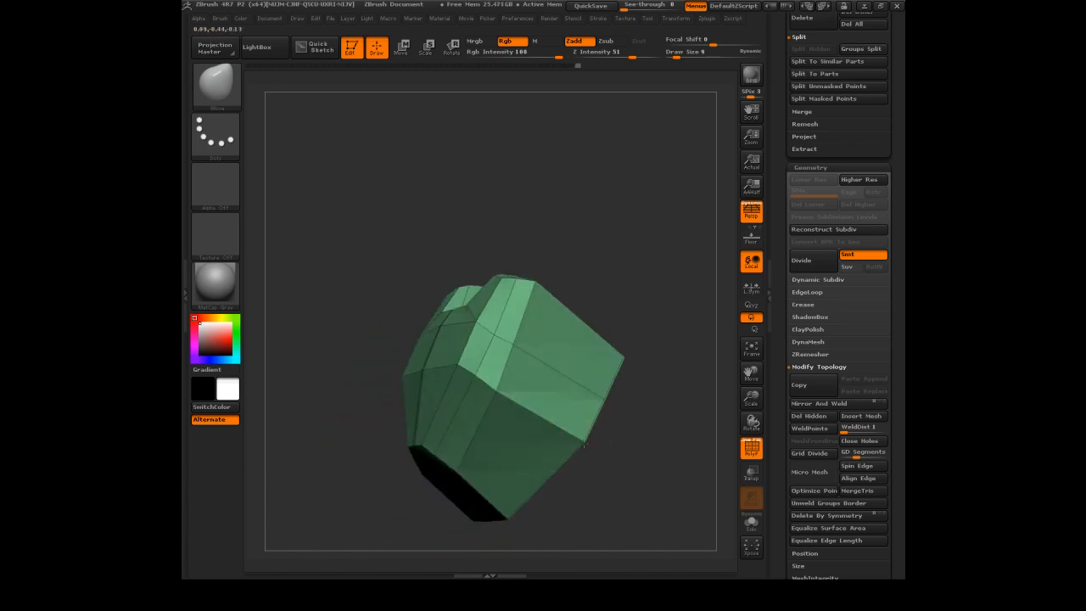
Check the plate's latest undo history state and examine the reshaped form from several angles
left_click_drag(584, 218, 591, 78)
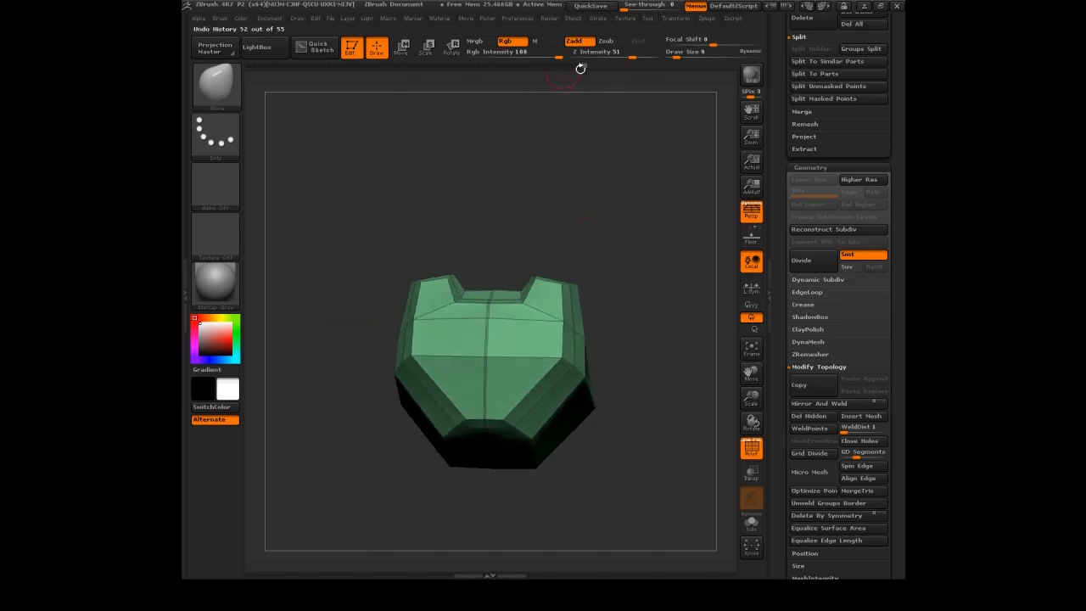
left_click(584, 65)
left_click_drag(246, 118, 736, 72)
mouse_move(630, 221)
left_mouse_down()
mouse_move(611, 196)
mouse_move(608, 230)
mouse_move(621, 224)
left_mouse_up()
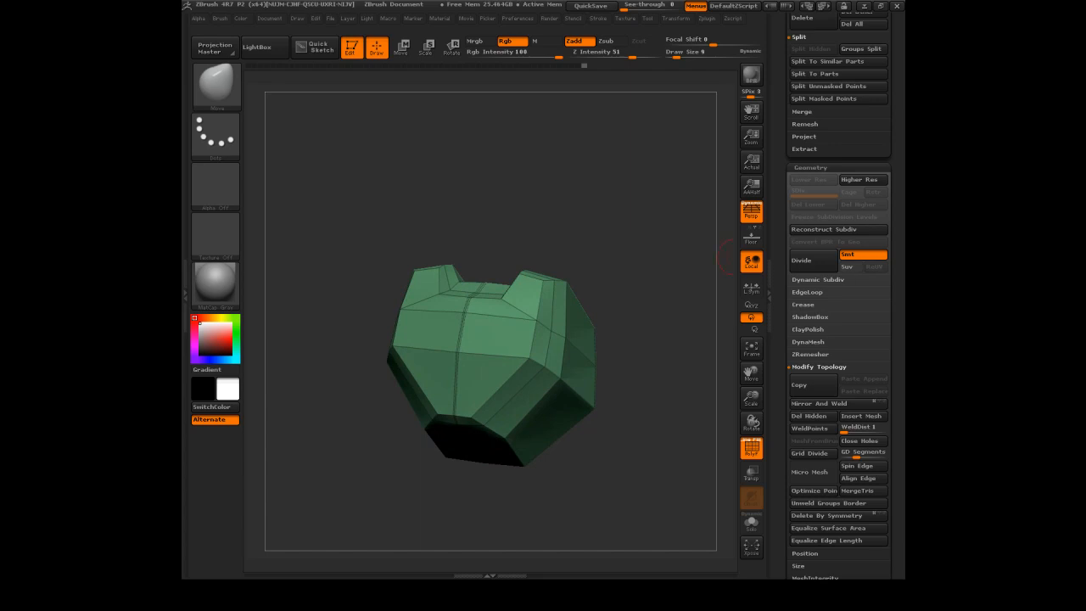
left_click_drag(621, 225, 573, 164)
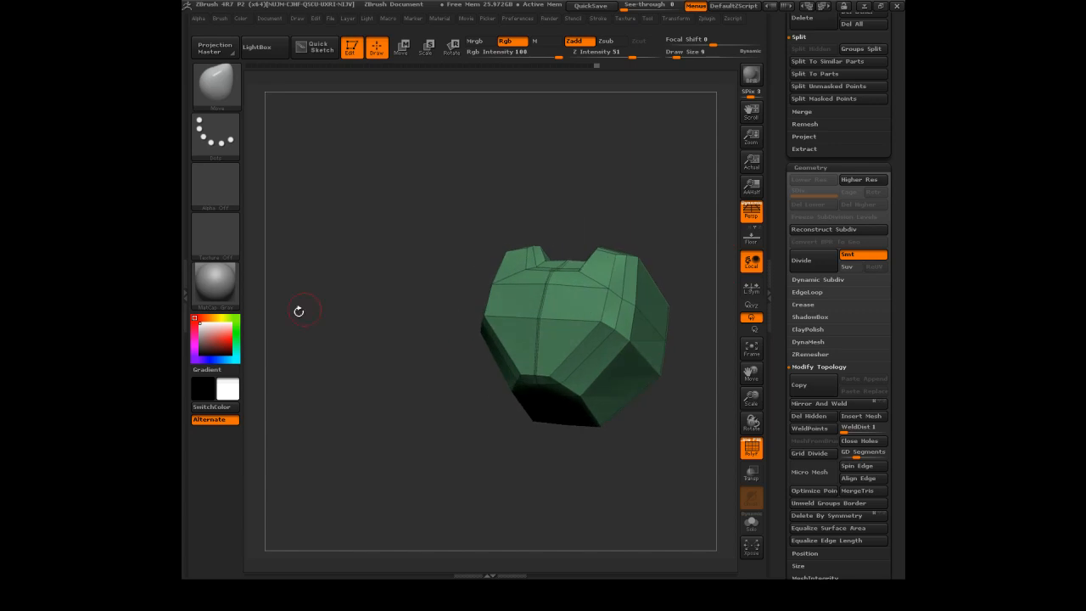
Unwrap the low-poly plate in UV Master with Symmetry, preview the flattened UVs and unflatten the mesh
left_click(185, 296)
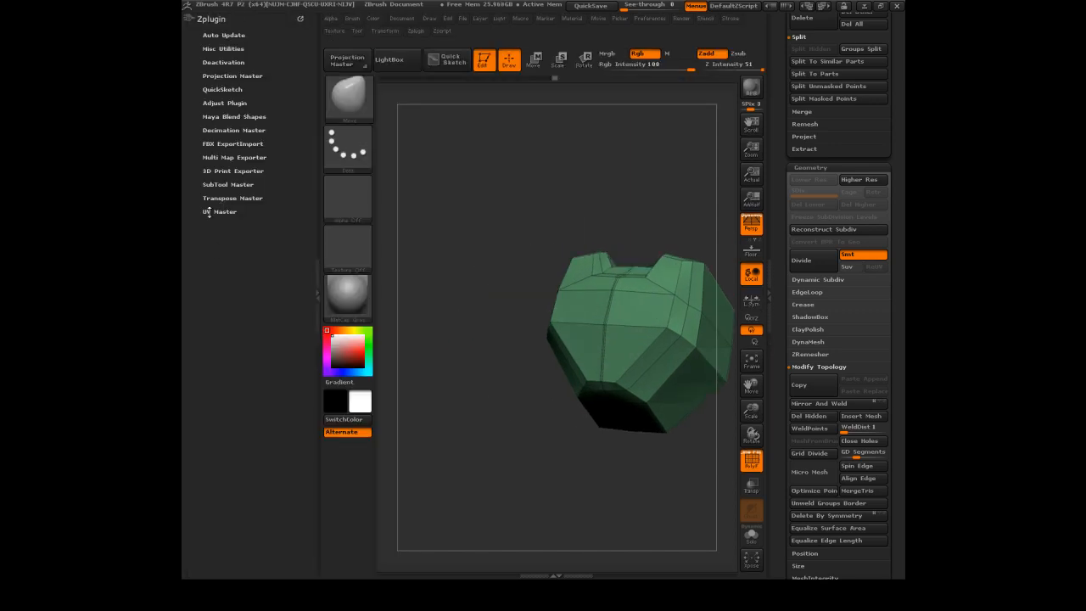
left_click(215, 212)
left_click(218, 241)
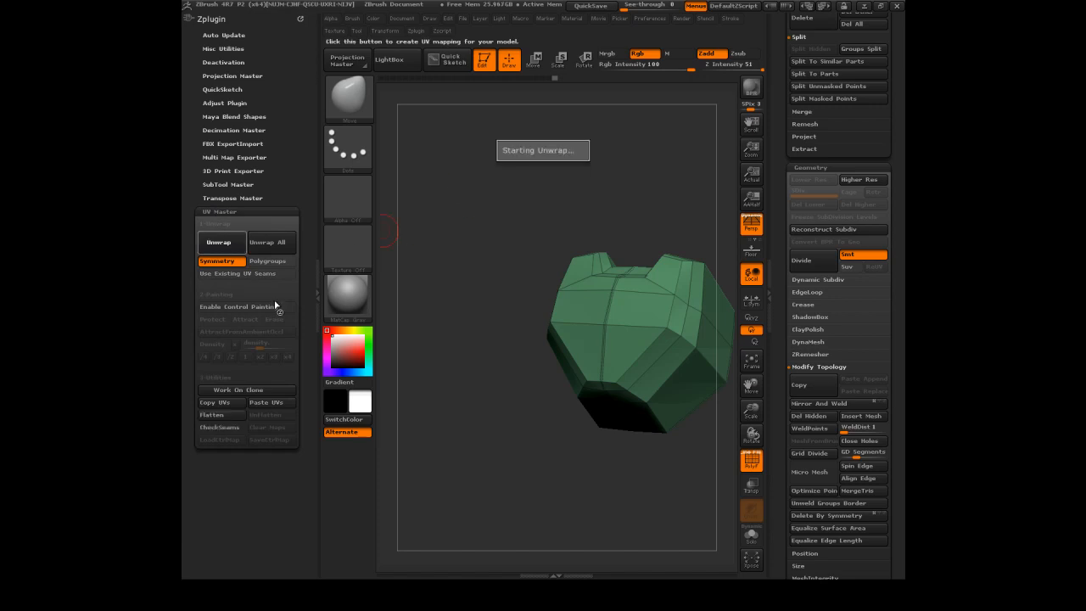
left_click(218, 416)
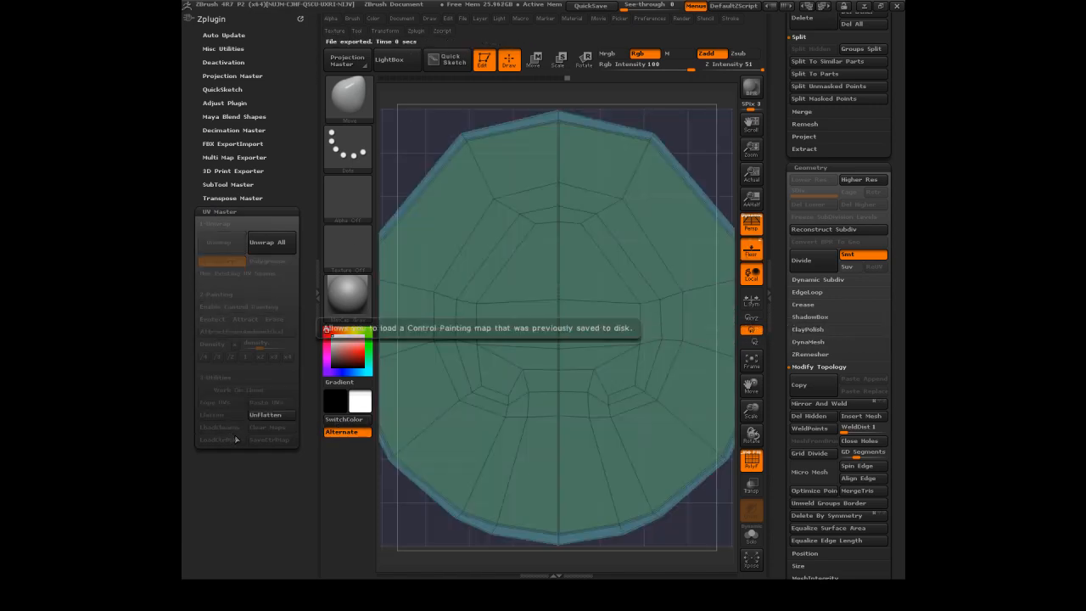
left_click(266, 415)
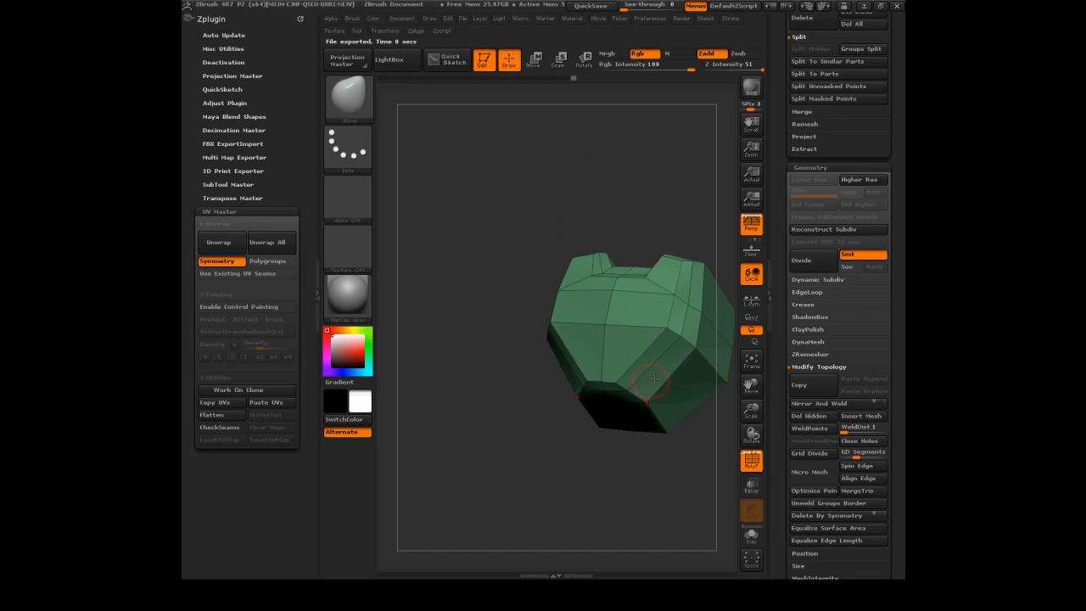
Adjust the points on the plate's underside and lower front edge with the Move brush
left_click_drag(647, 178, 622, 155)
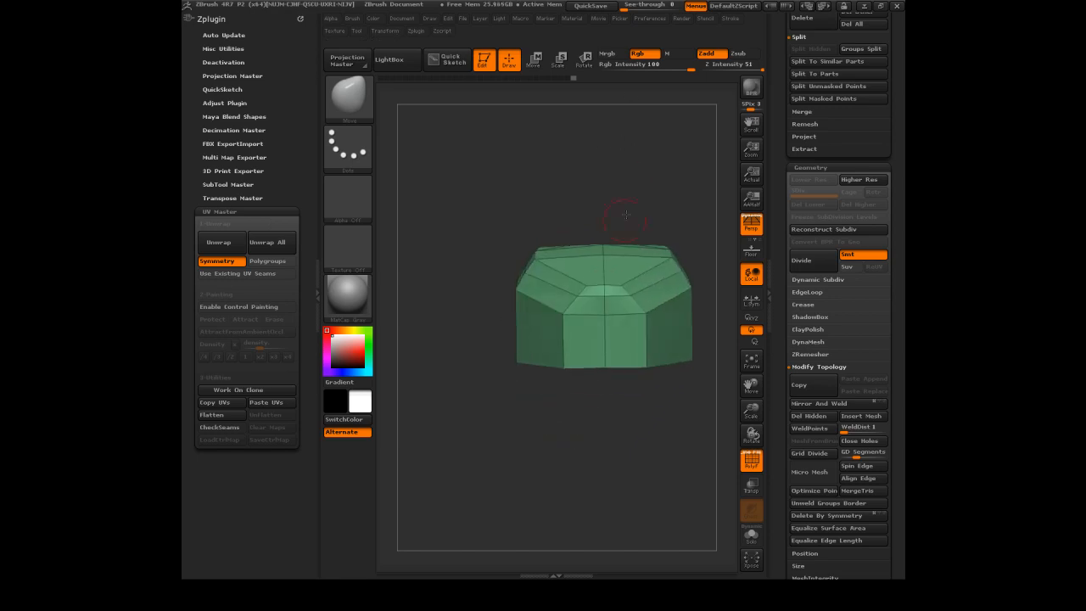
left_click_drag(664, 194, 642, 258)
mouse_move(608, 416)
left_mouse_down()
mouse_move(587, 441)
mouse_move(595, 422)
left_mouse_up()
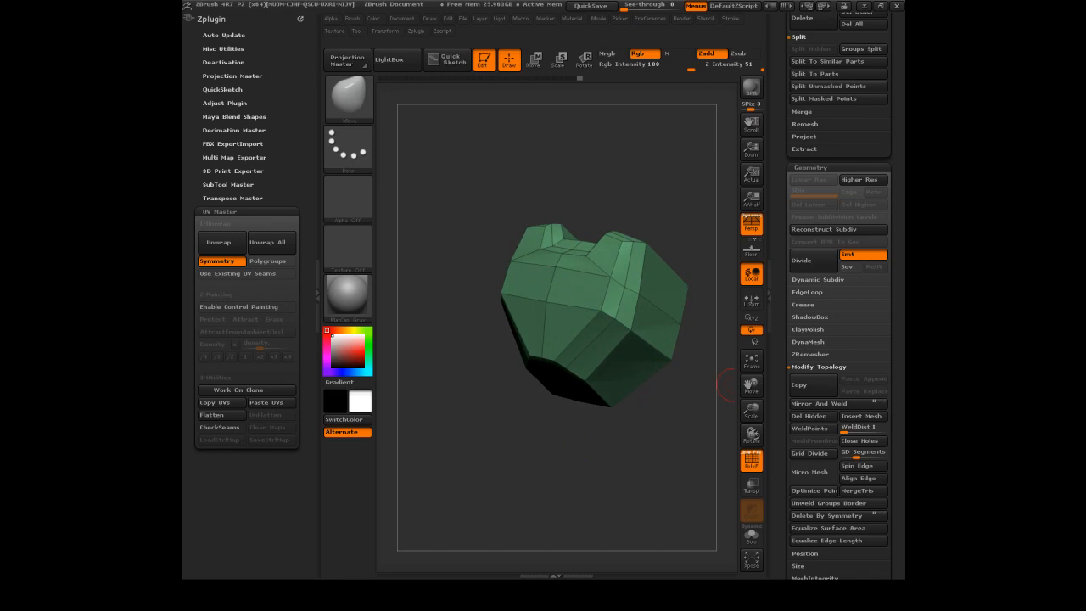
Create polygroups on the low-poly plate with Groups By Normals at the default maximum angle
left_click_drag(642, 174, 721, 191)
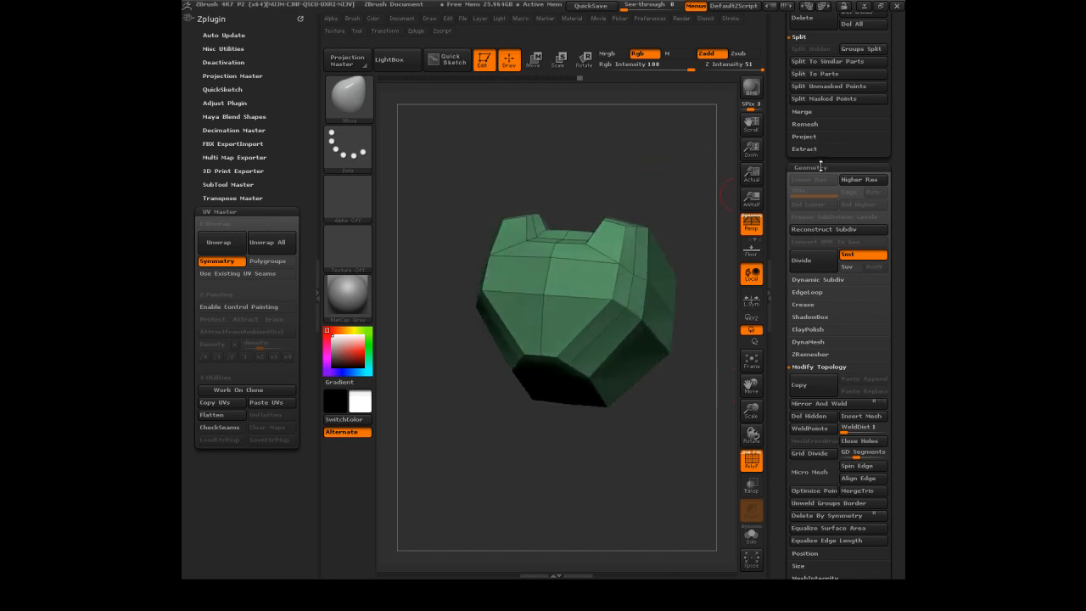
left_click(830, 168)
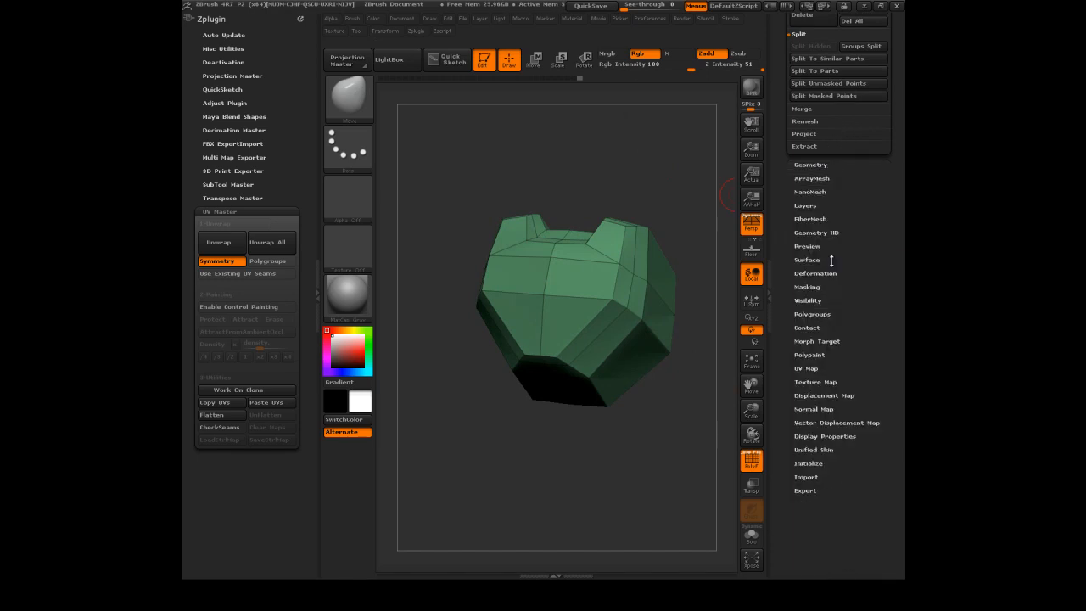
left_click(811, 314)
left_click_drag(781, 329, 783, 255)
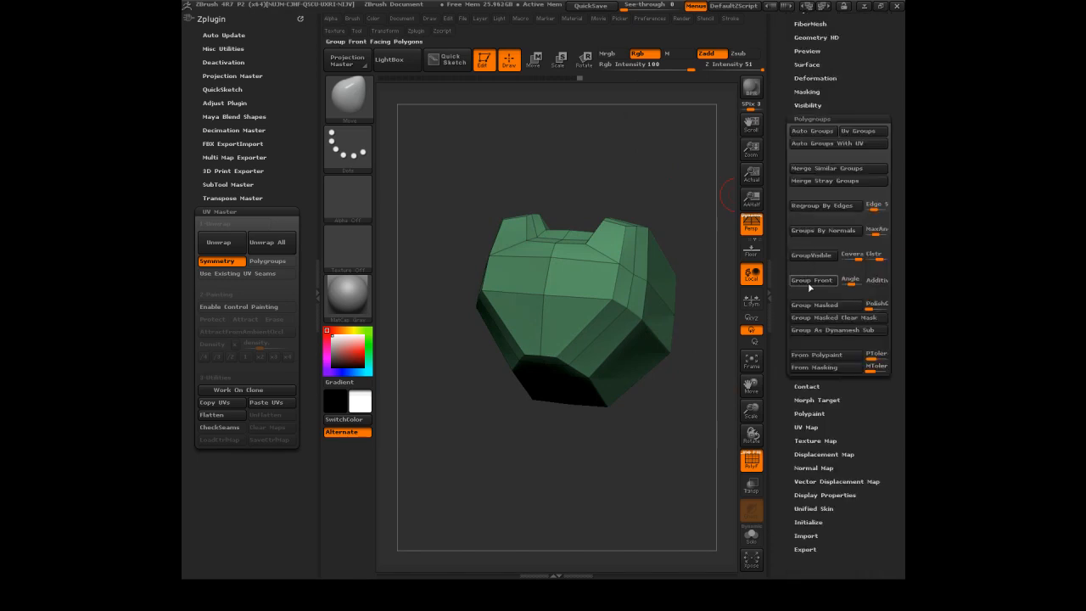
left_click(825, 231)
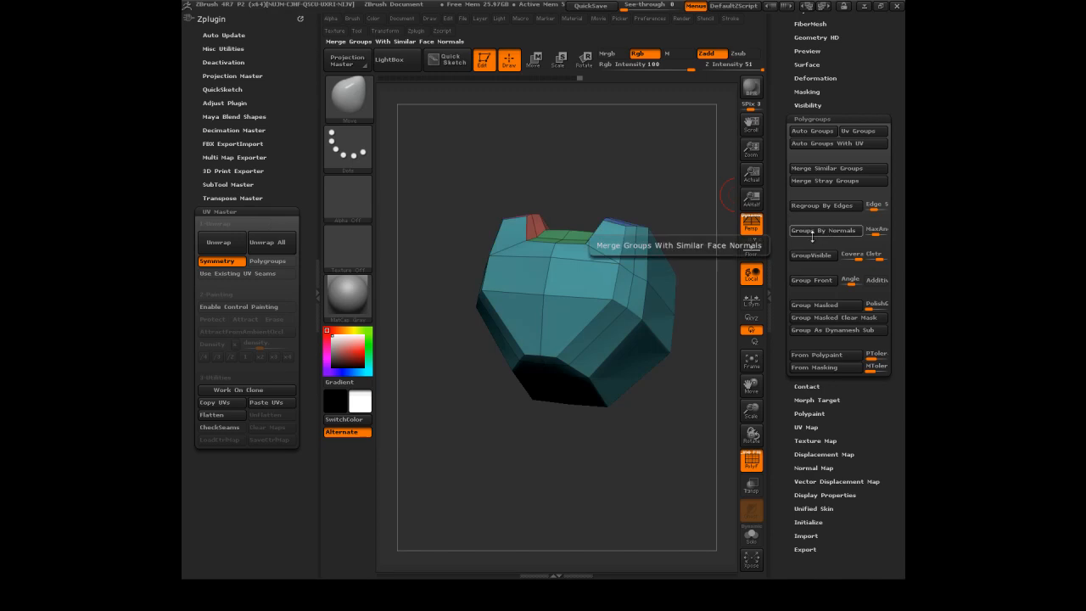
left_click_drag(653, 161, 676, 168)
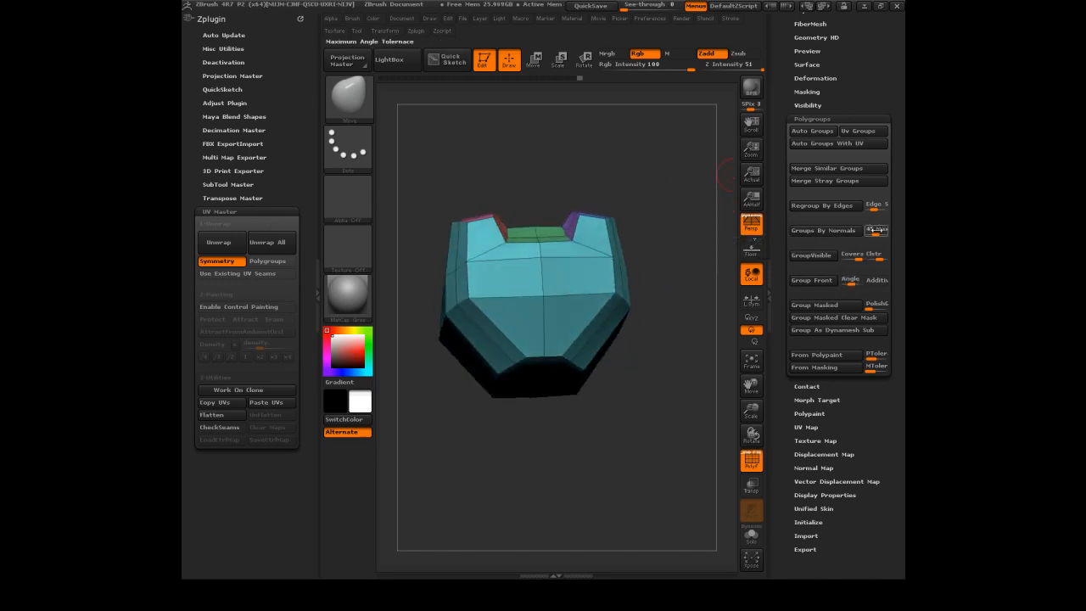
Adjust the points around the plate's neck notch with the Move brush
left_click_drag(676, 177, 612, 297)
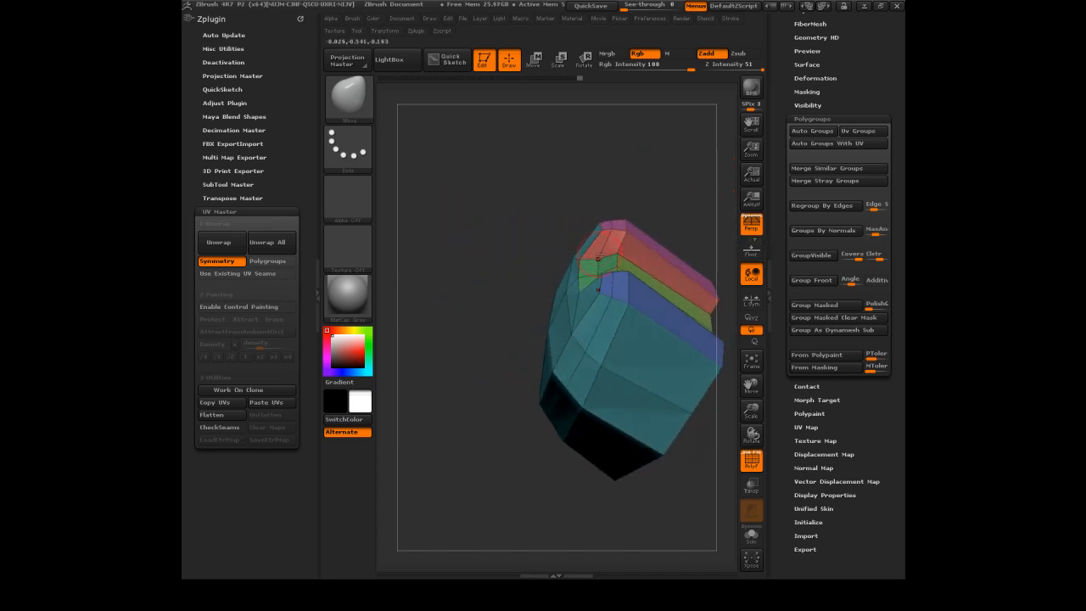
left_click_drag(599, 250, 637, 204)
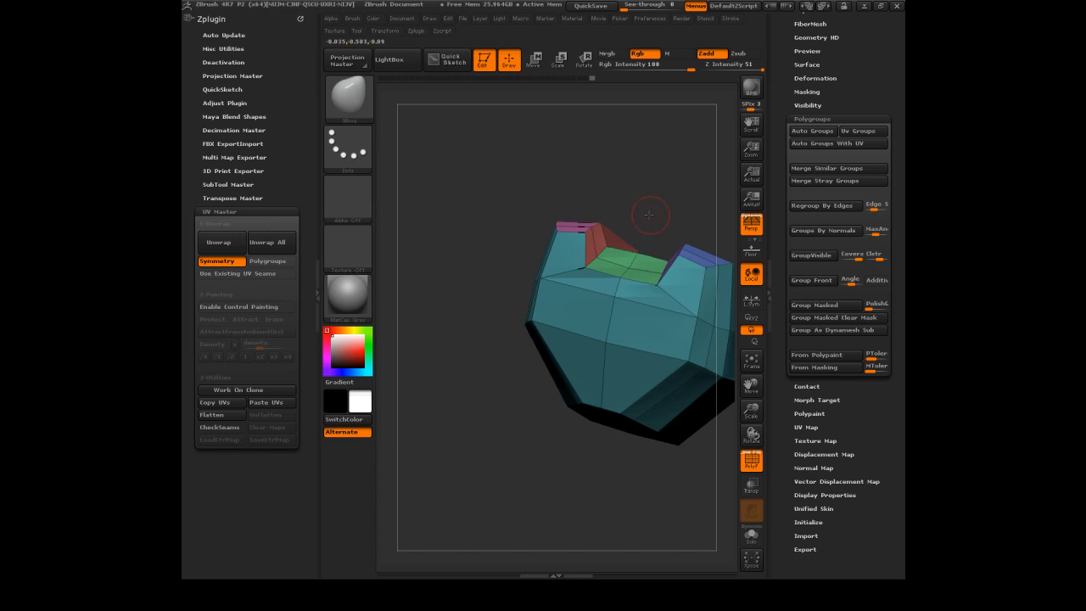
left_click_drag(643, 216, 622, 212)
left_click_drag(616, 259, 596, 264)
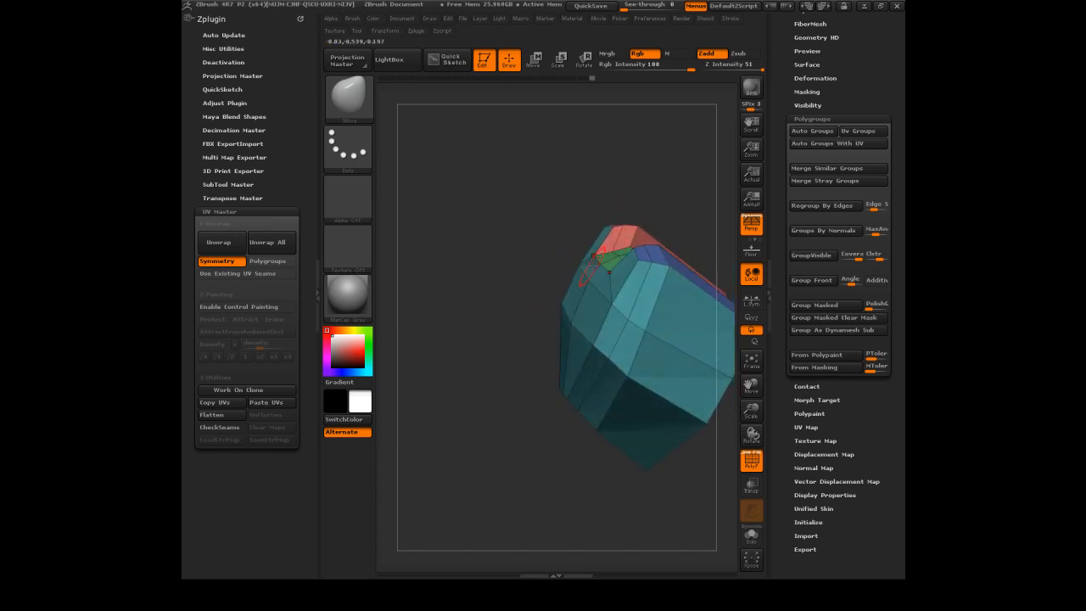
Set the normals MaxAngle to 30, regroup the plate with Groups By Normals and inspect the new polygroups
left_click_drag(644, 182, 647, 225)
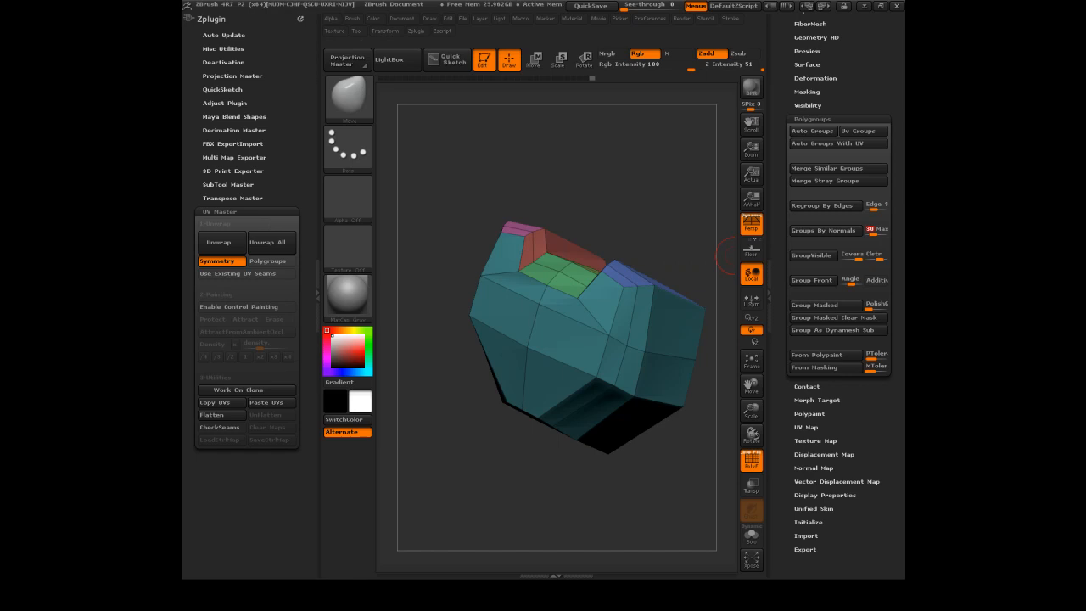
left_click(835, 234)
left_click_drag(622, 203, 629, 258)
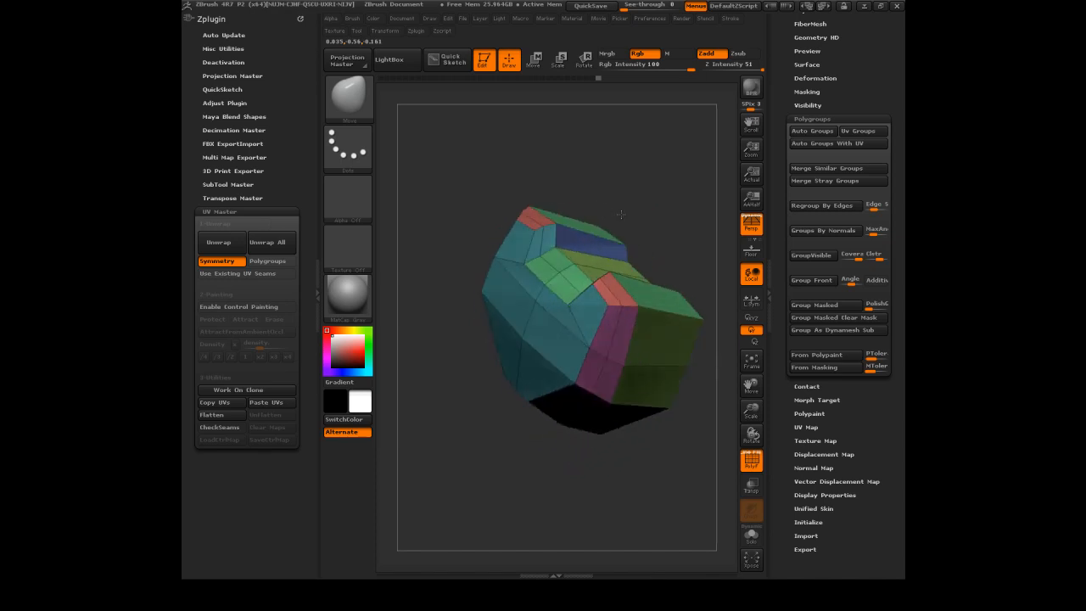
left_click_drag(649, 174, 621, 234)
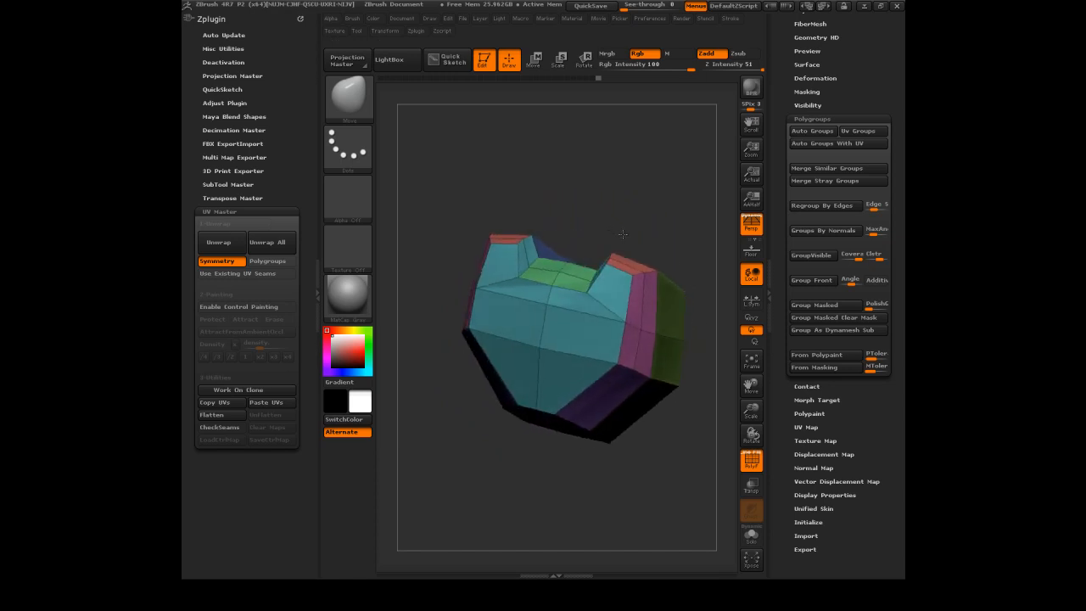
left_click_drag(632, 270, 660, 258)
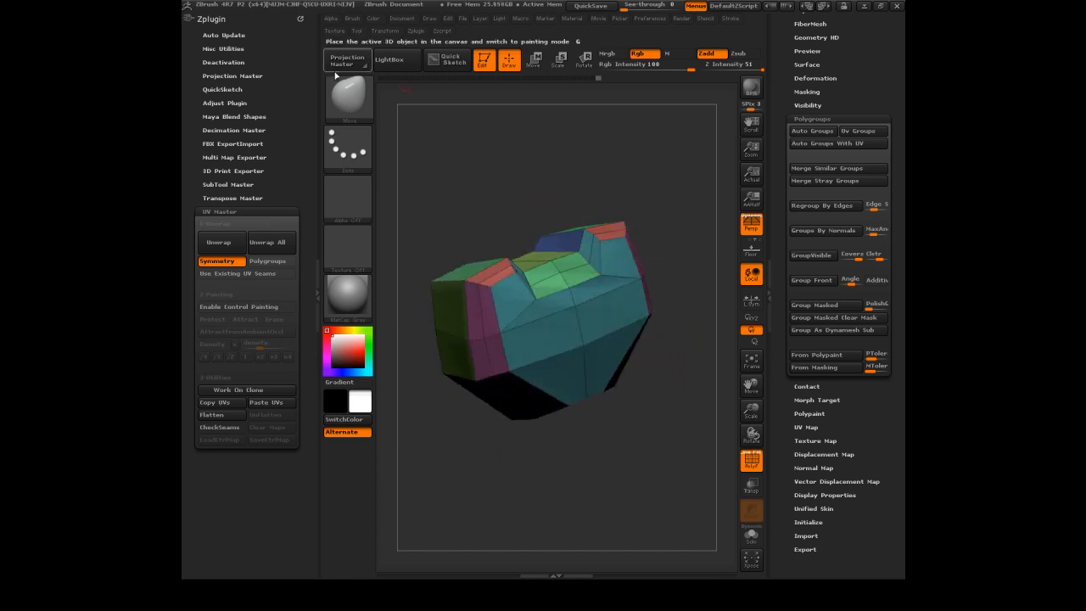
Isolate individual polygroups around the upper plate to check them, and restore full visibility
key("ctrl+shift")
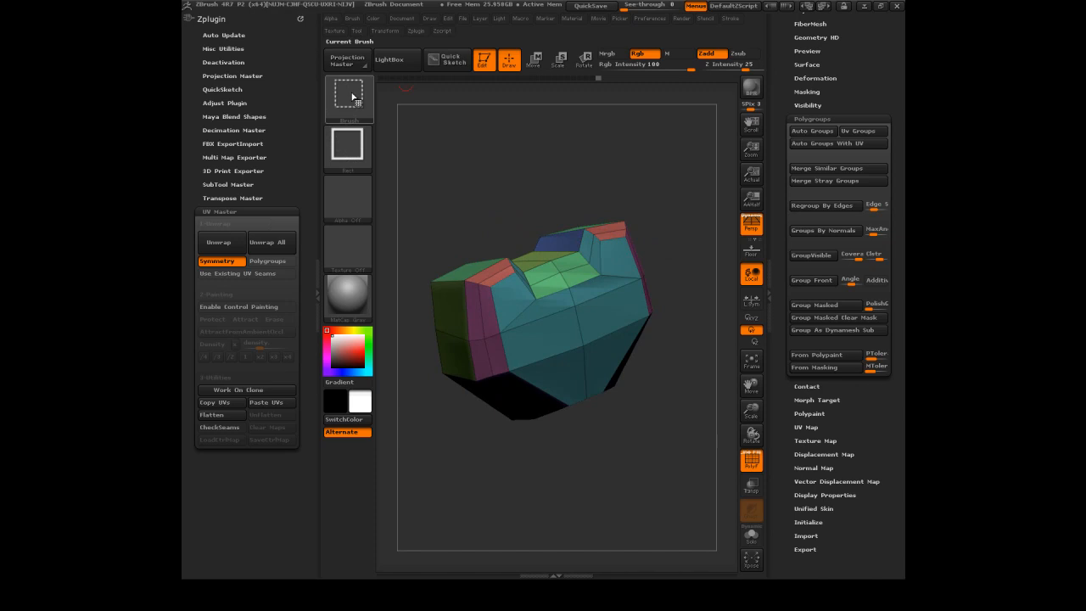
left_click(620, 258, "ctrl+shift")
left_click_drag(670, 169, 576, 206, "ctrl+shift")
left_click(598, 256, "ctrl+shift")
left_click(534, 246, "ctrl+shift")
left_click_drag(626, 164, 648, 115, "ctrl+shift")
left_click(644, 182, "ctrl+shift")
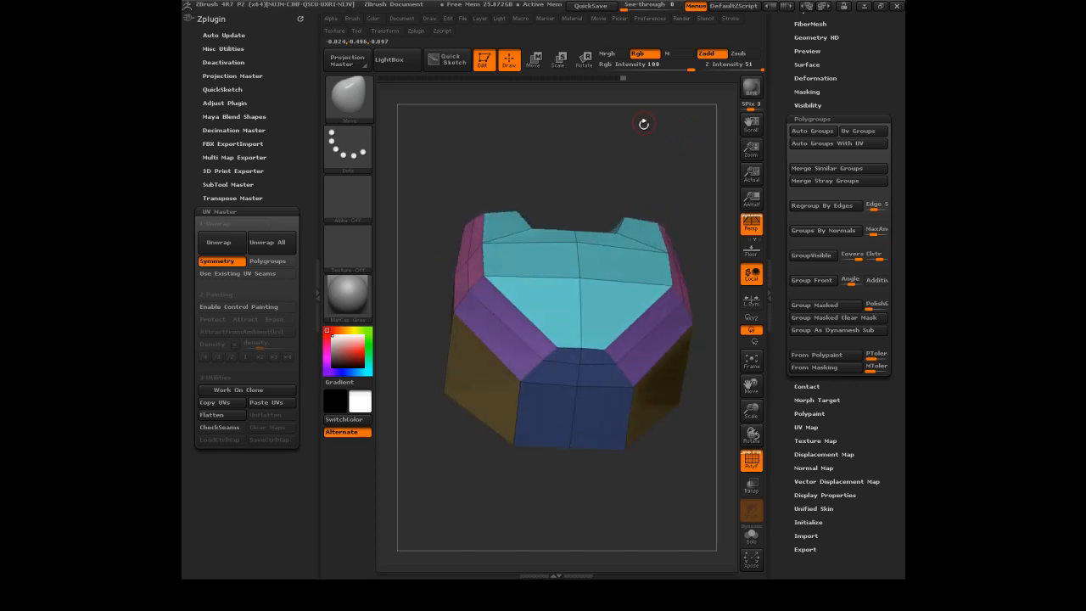
Isolate the blue polygroup on the plate's lower front and underside
key("ctrl+shift")
left_click(607, 454)
left_click(613, 468)
left_click(611, 473)
left_click(613, 488)
left_click(605, 397, "ctrl+shift")
mouse_move(617, 494)
left_mouse_down()
mouse_move(611, 463)
mouse_move(646, 463)
mouse_move(618, 461)
left_mouse_up()
Change the selection brush and hide the isolated group's lower faces, keeping only the sloped upper strip visible
left_click(346, 99, "ctrl+shift")
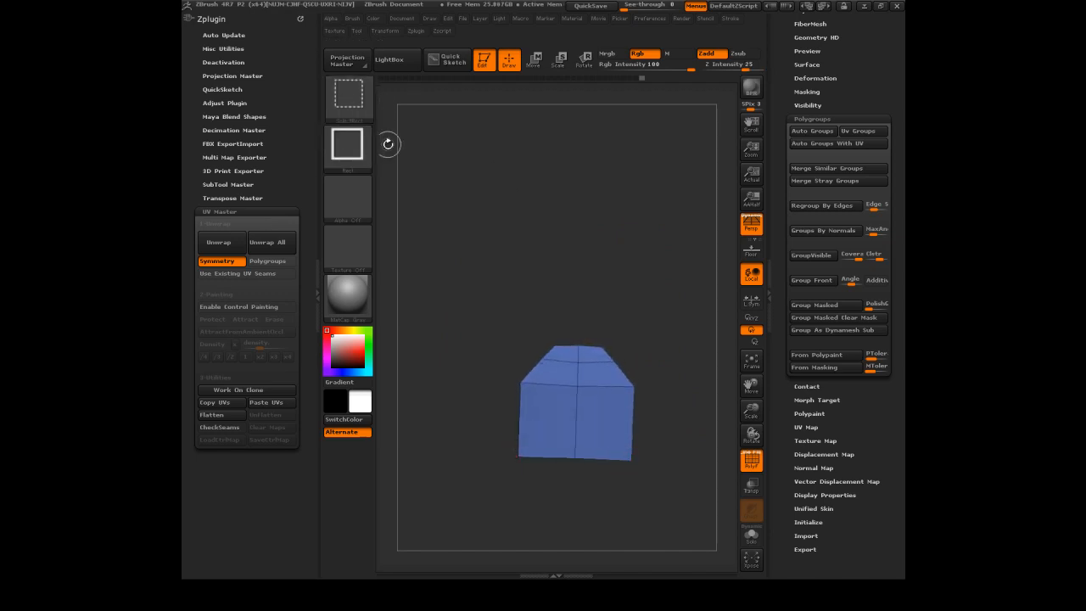
left_click(348, 96, "ctrl+shift")
left_click(527, 156, "ctrl+shift")
mouse_move(613, 317)
left_mouse_down("ctrl+shift")
mouse_move(552, 315)
mouse_move(505, 418)
mouse_move(657, 407)
mouse_move(669, 346)
left_mouse_up("ctrl+shift")
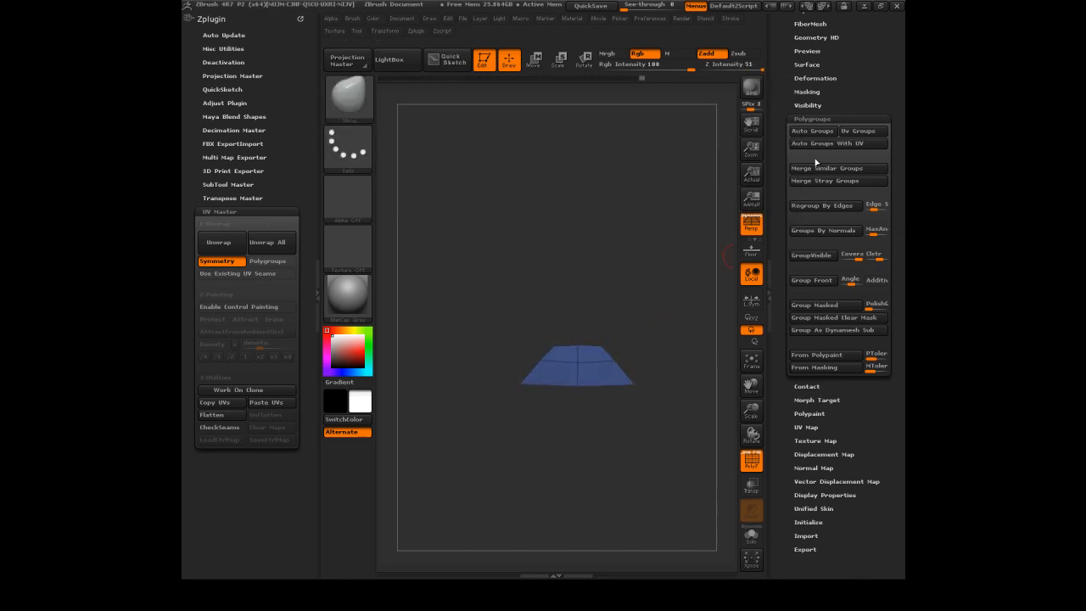
Assign the visible sloped strip its own polygroup with GroupVisible, and unhide the whole plate
left_click(807, 248)
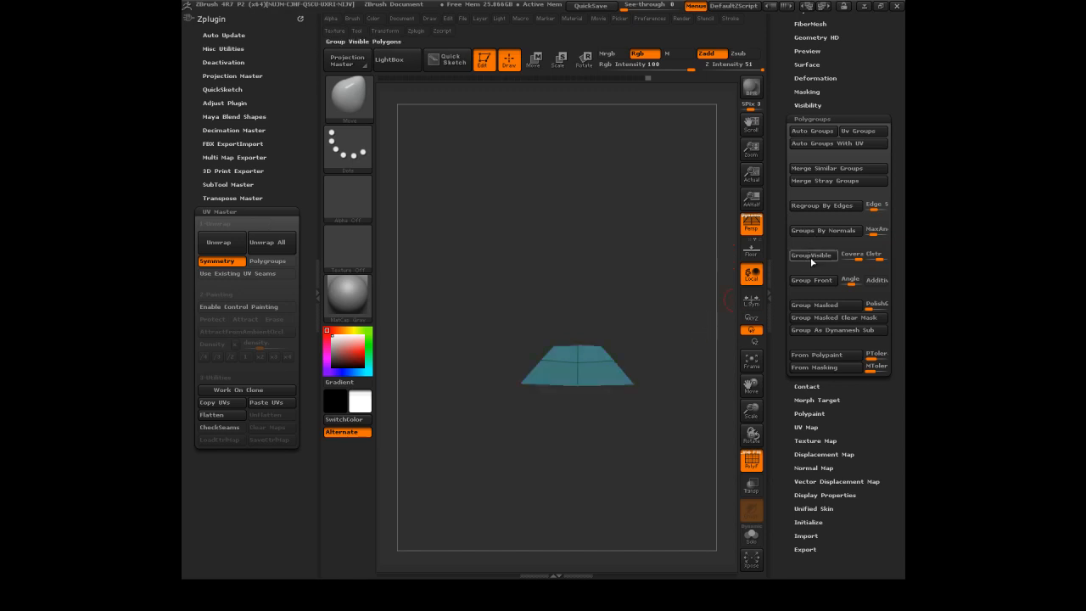
left_click(680, 366, "ctrl+shift")
left_click_drag(633, 521, 600, 322)
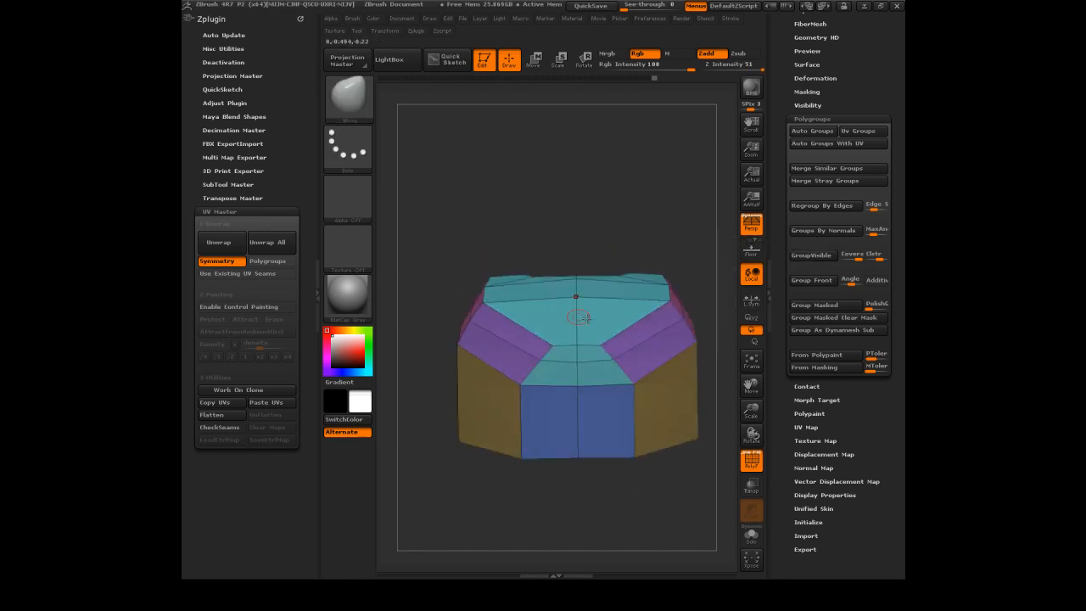
left_click_drag(651, 525, 662, 506)
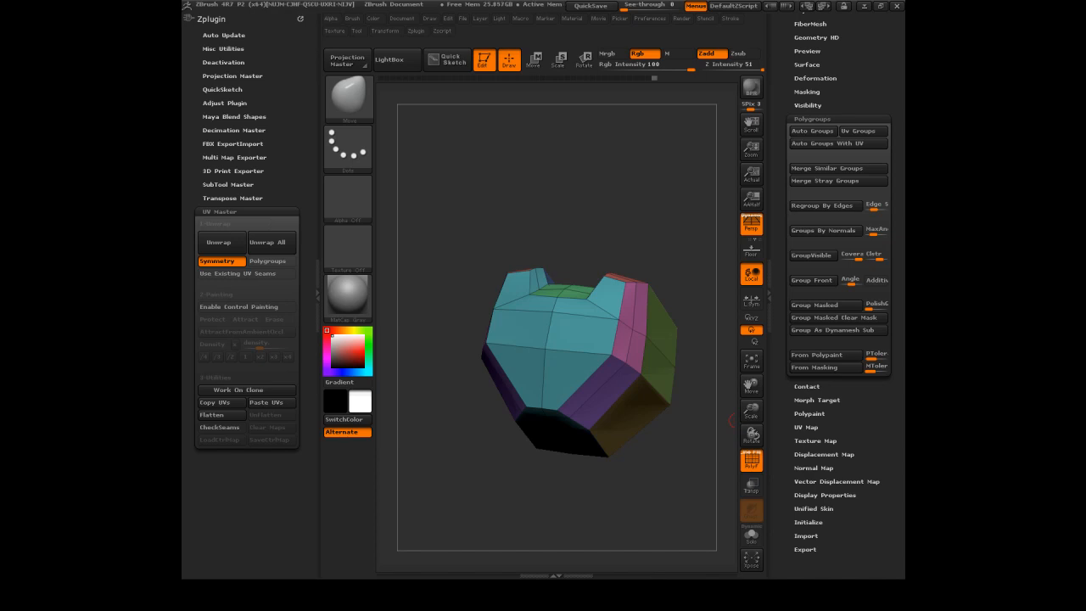
left_click_drag(624, 216, 633, 184)
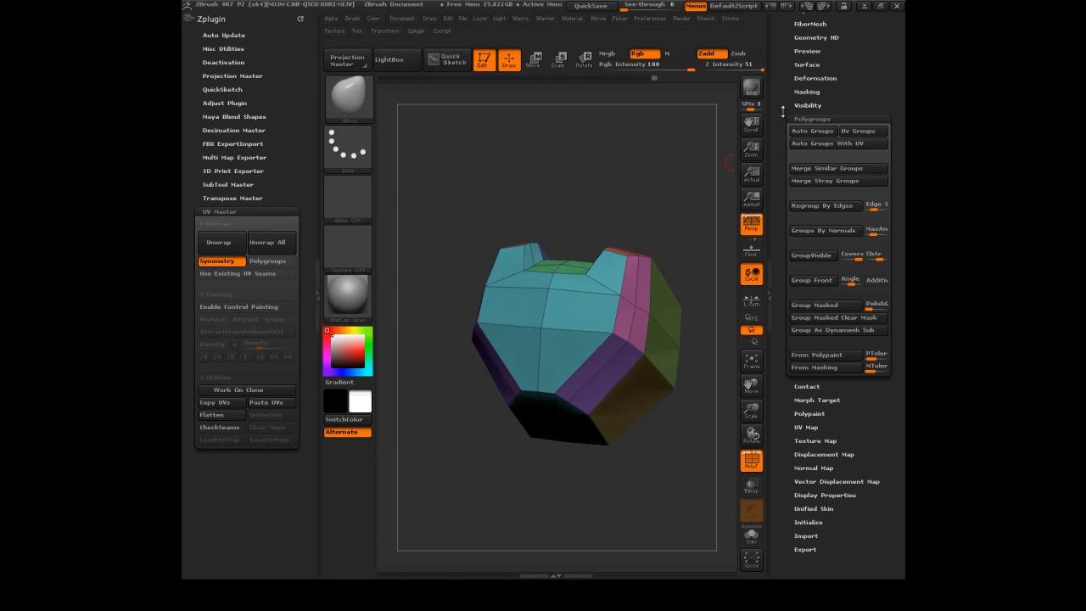
Close the plugin tray and duplicate the grouped low-poly plate subtool
left_click_drag(781, 96, 787, 180)
left_click(316, 296)
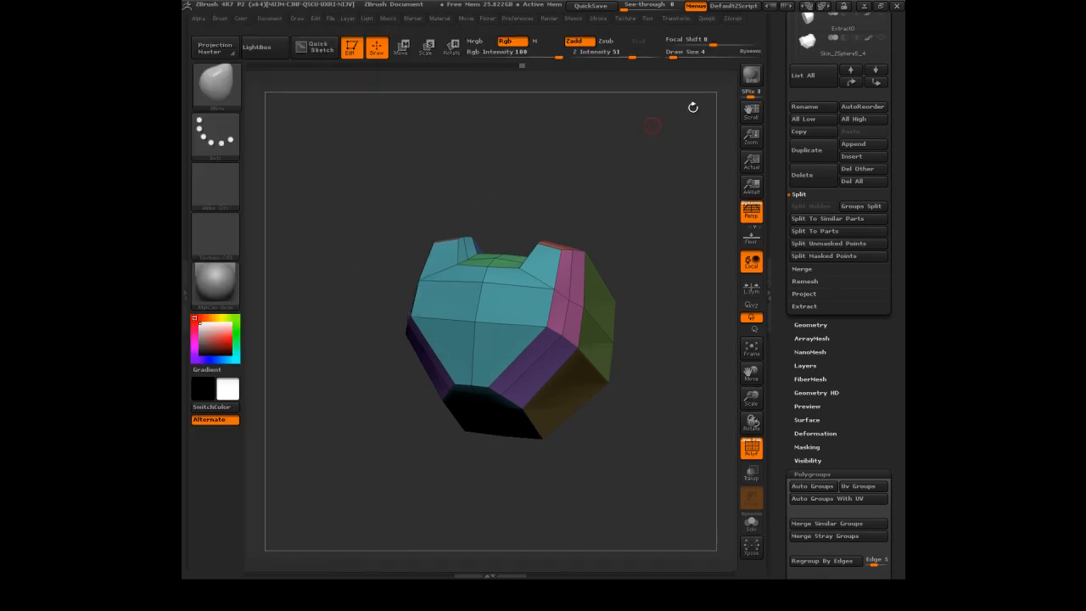
left_click(812, 158)
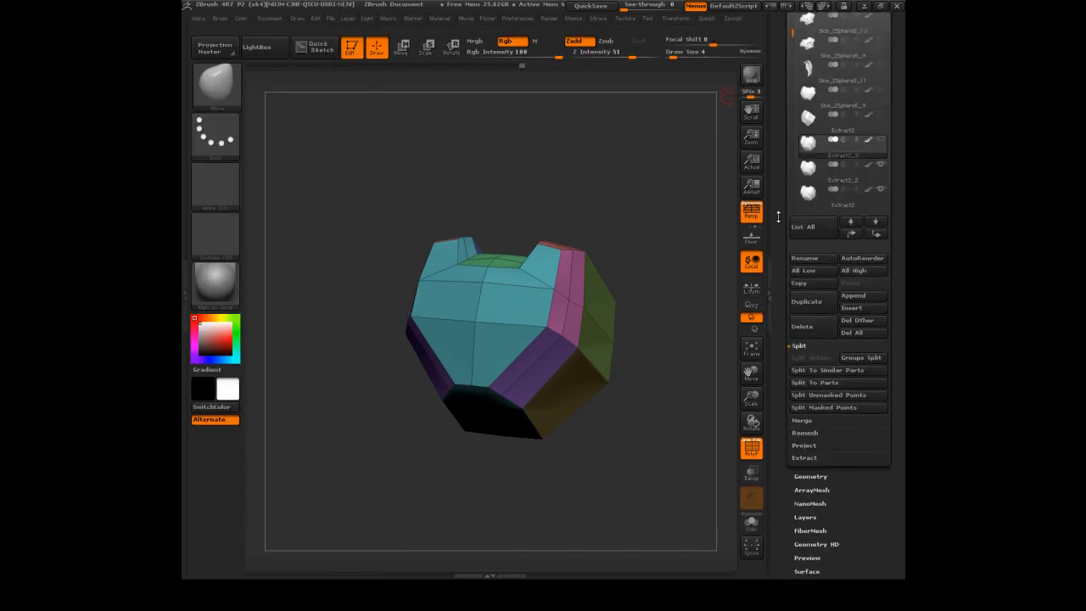
mouse_move(676, 285)
left_mouse_down("alt")
mouse_move(666, 248)
mouse_move(668, 274)
left_mouse_up("alt")
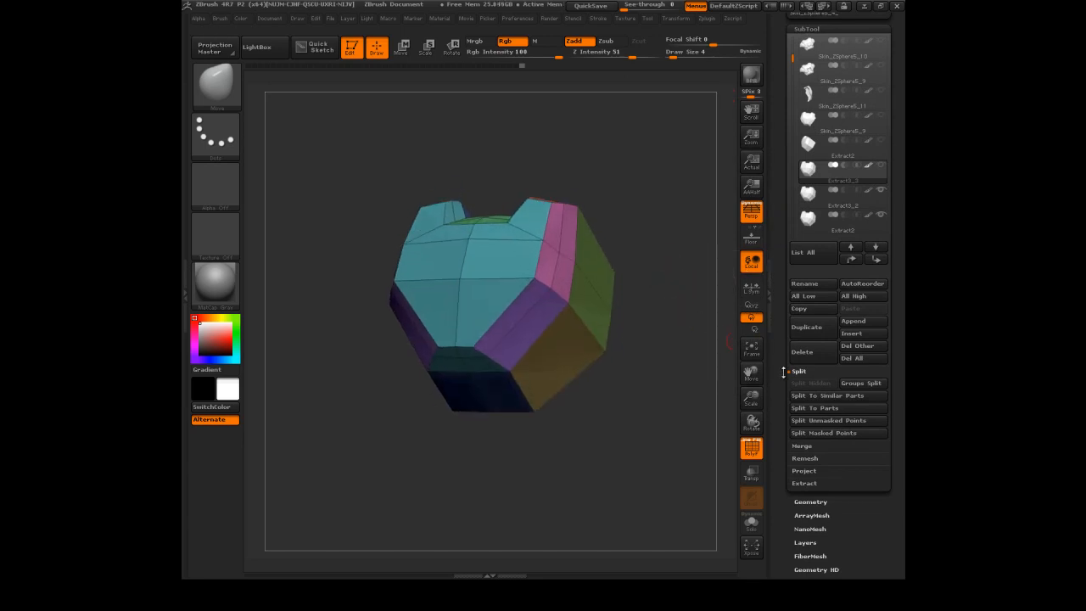
Crease the plate's polygroup borders with Crease PG
left_click_drag(783, 418, 788, 348)
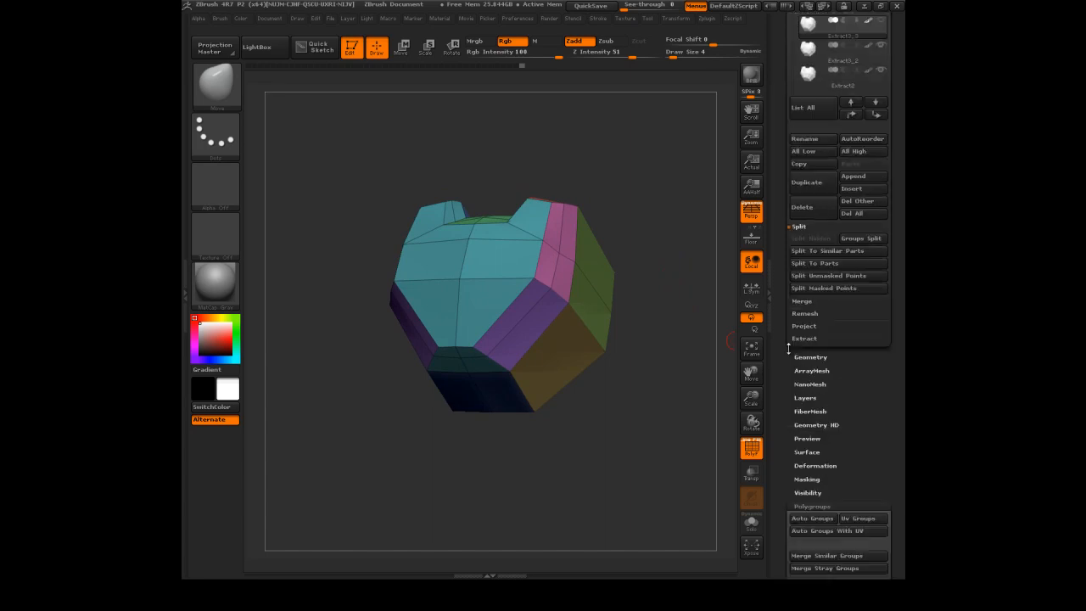
left_click(803, 357)
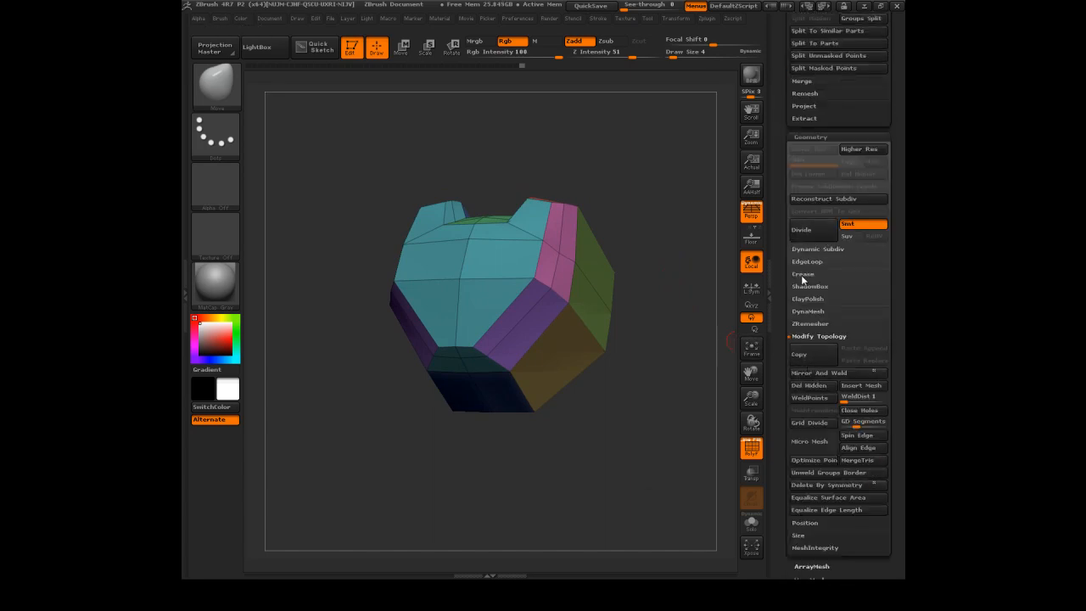
left_click(803, 276)
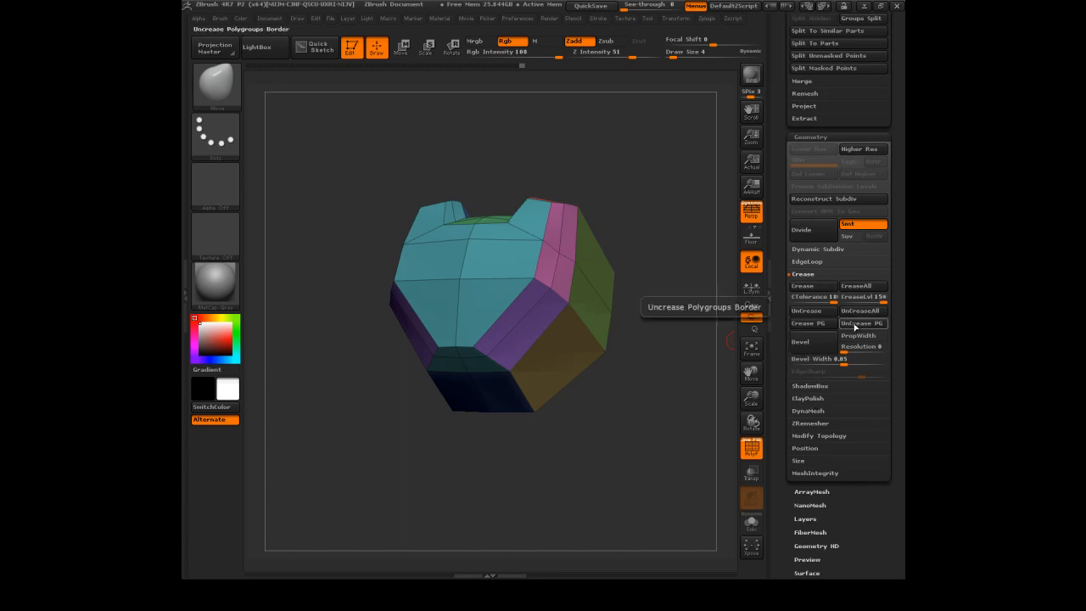
left_click(815, 327)
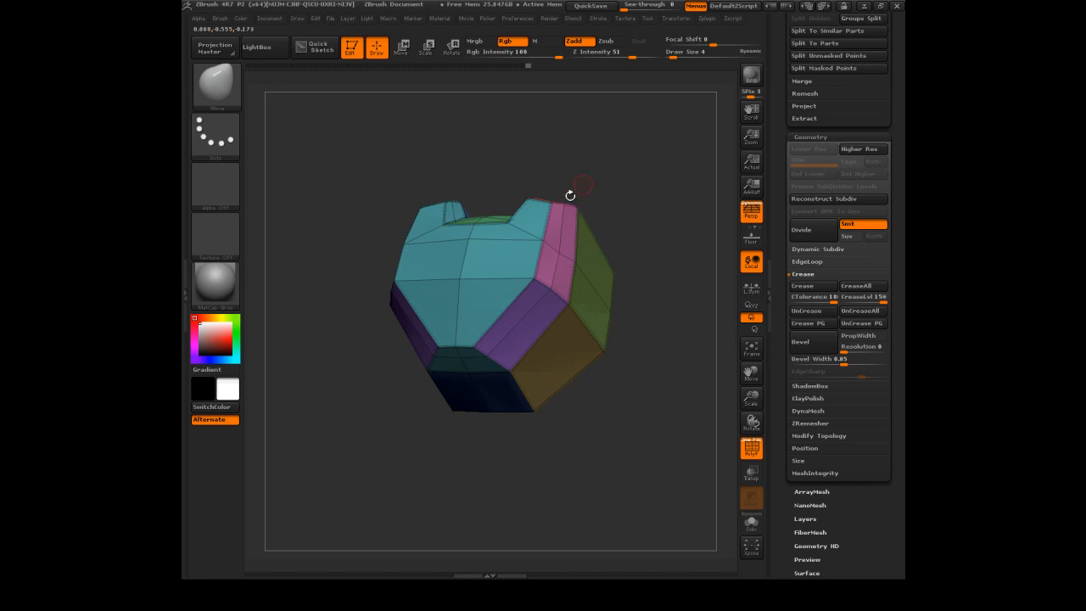
mouse_move(626, 159)
left_mouse_down()
mouse_move(654, 190)
mouse_move(676, 193)
mouse_move(627, 177)
left_mouse_up()
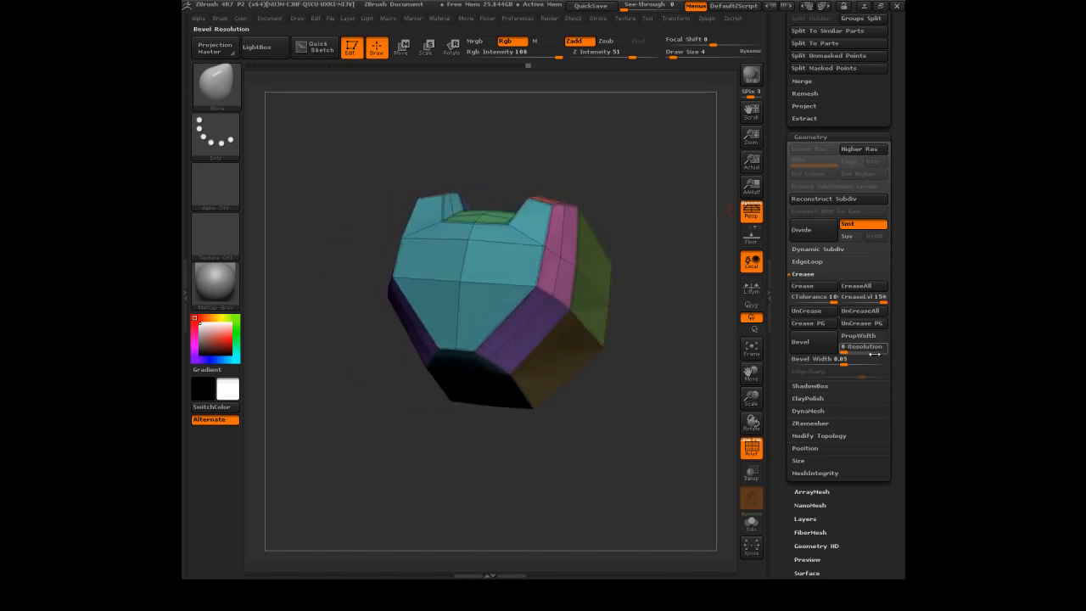
Show the plate in Solo mode and fine-tune the crease Bevel Width to 0.00112
left_click(804, 359)
type("0.001")
key("Return")
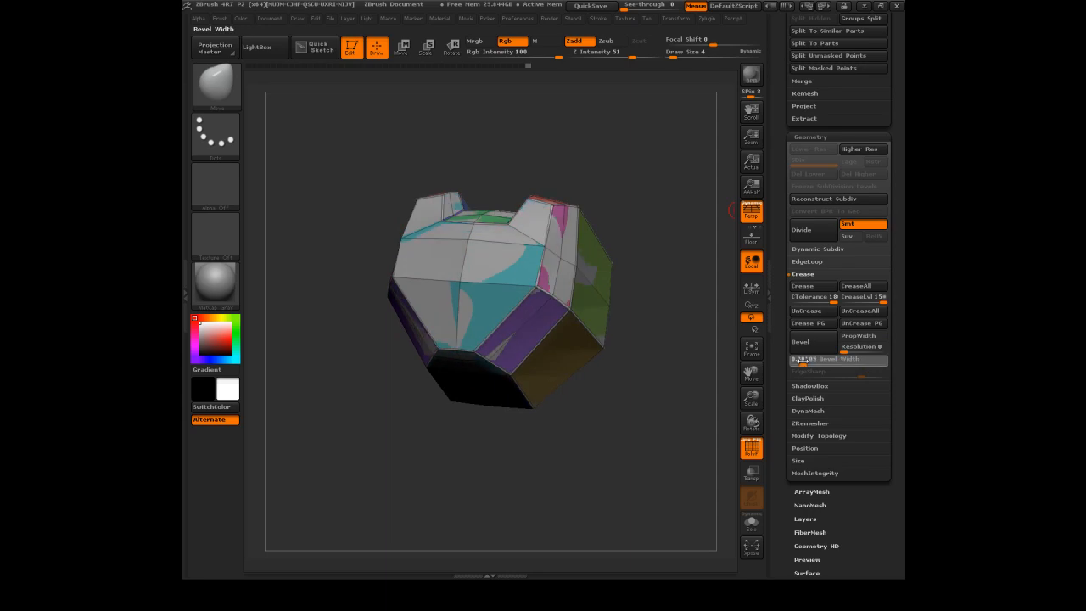
left_click(752, 521)
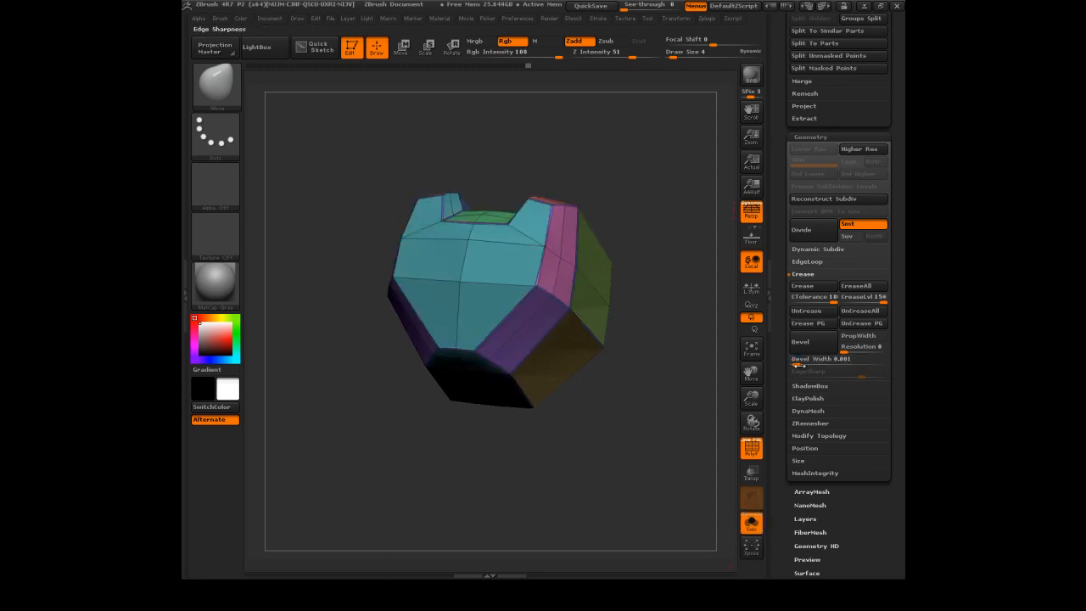
left_click(824, 358)
mouse_move(796, 362)
left_mouse_down()
mouse_move(815, 362)
mouse_move(802, 362)
left_mouse_up()
mouse_move(669, 416)
left_mouse_down()
mouse_move(672, 375)
mouse_move(676, 395)
left_mouse_up()
Subdivide the creased plate to SDiv 4 and turn off PolyFrame to inspect its smoothed surface
key("ctrl")
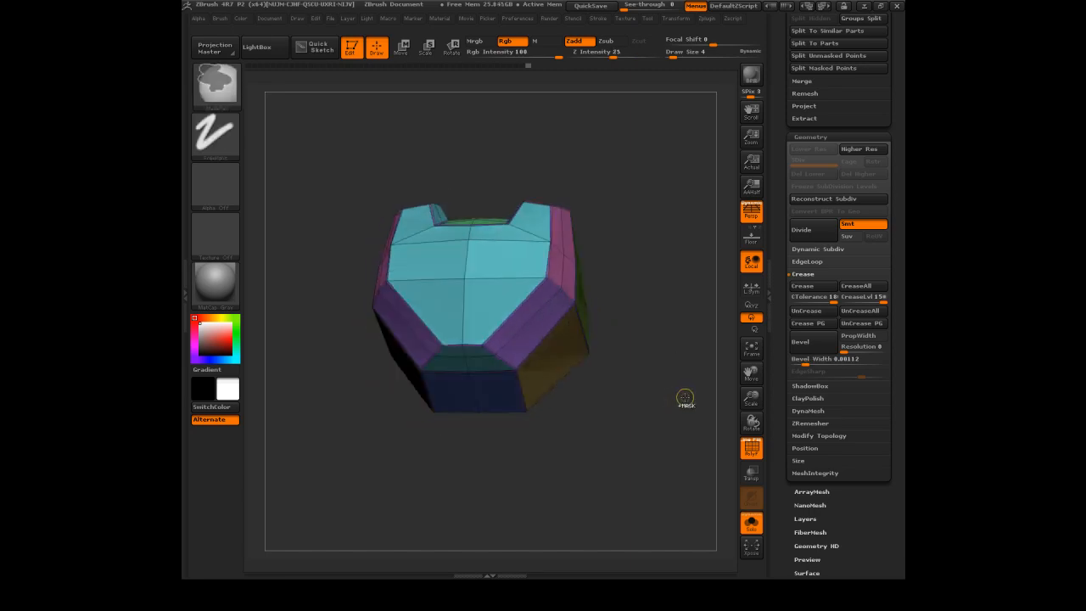
key("ctrl+d")
left_click(745, 449)
mouse_move(737, 449)
left_mouse_down()
mouse_move(654, 463)
mouse_move(694, 450)
mouse_move(688, 436)
mouse_move(655, 470)
mouse_move(654, 493)
mouse_move(657, 471)
mouse_move(681, 460)
mouse_move(669, 427)
mouse_move(690, 475)
mouse_move(664, 514)
mouse_move(569, 414)
mouse_move(632, 448)
mouse_move(693, 273)
left_mouse_up()
key("ctrl")
left_click_drag(632, 160, 653, 242)
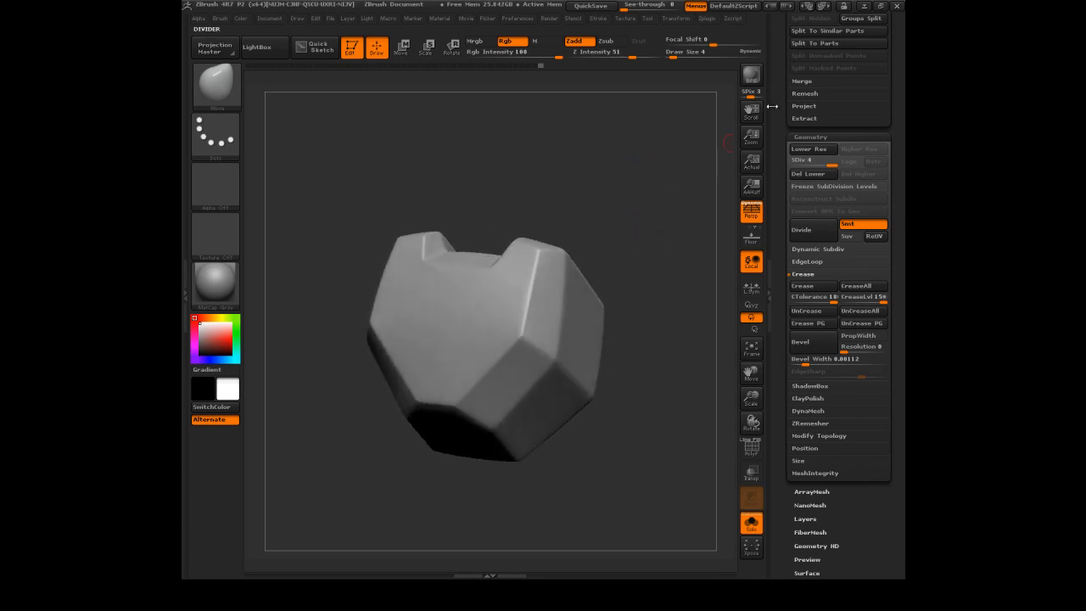
Switch to the Extract3_2 subtool and display its PolyFrame
scroll(816, 279, "up", 5)
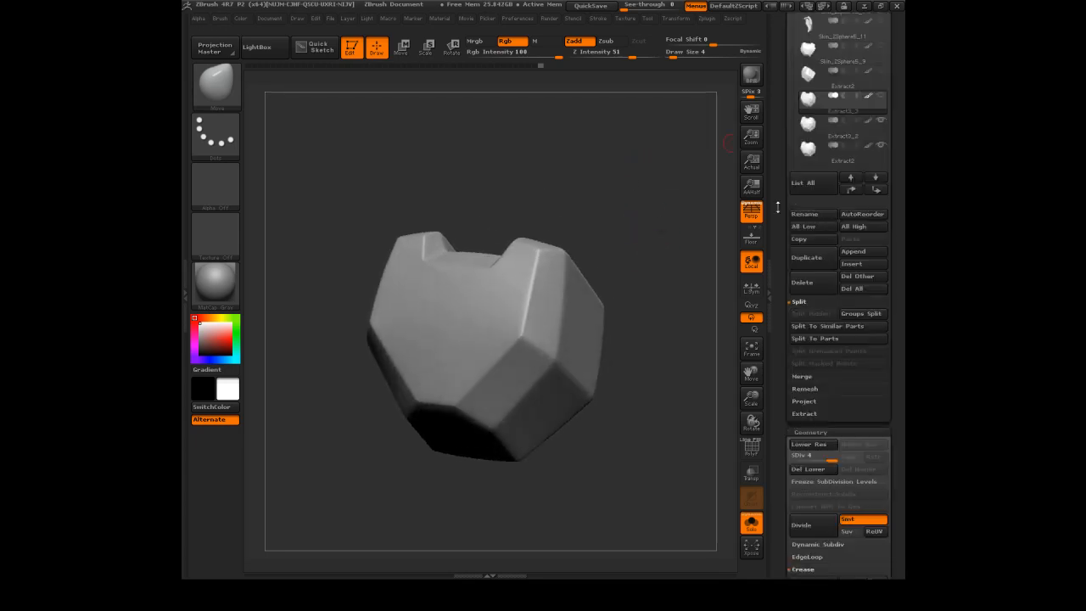
left_click(813, 289)
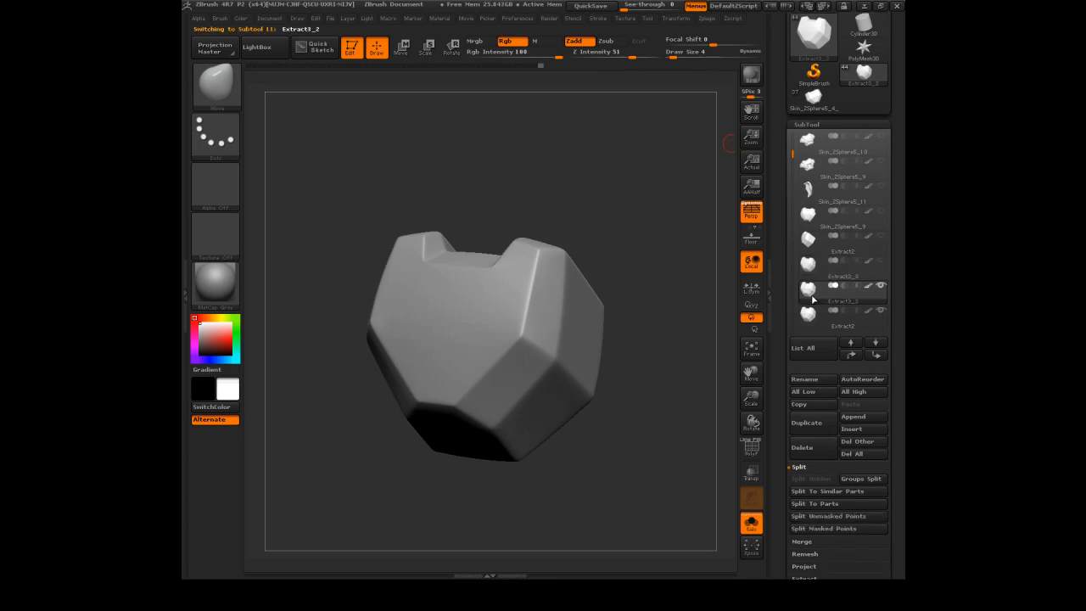
left_click(750, 450)
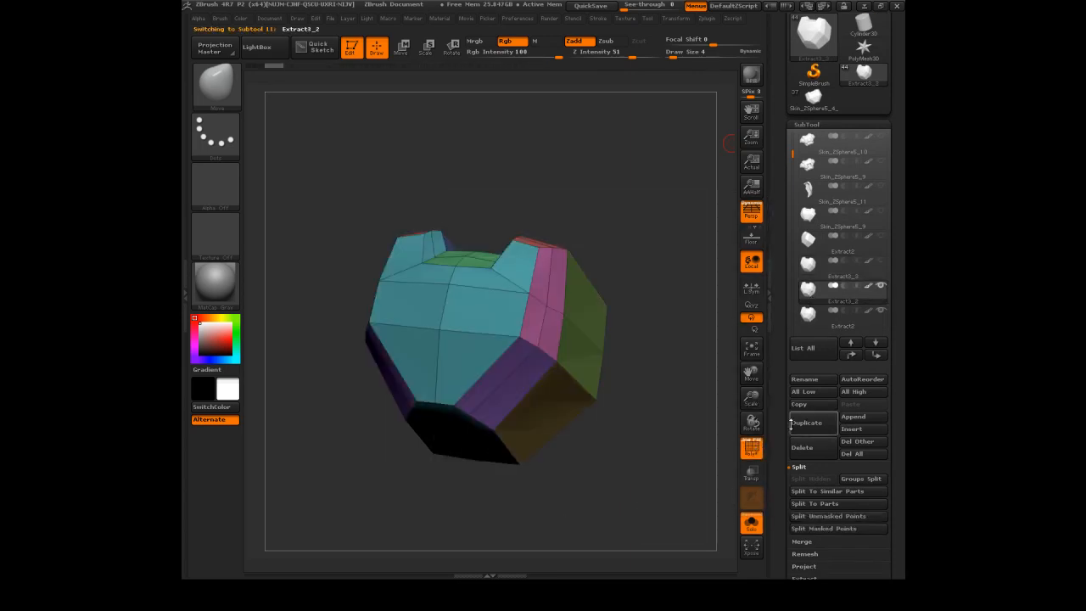
Crease the polygroup borders of the Extract3_2 plate with Crease PG
scroll(774, 319, "down", 5)
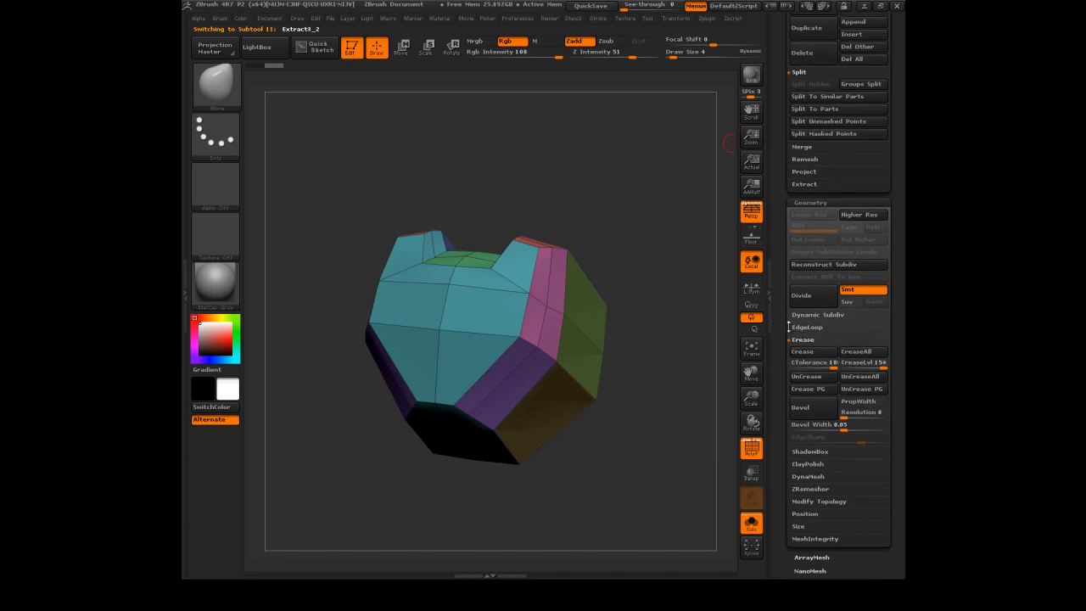
left_click(822, 391)
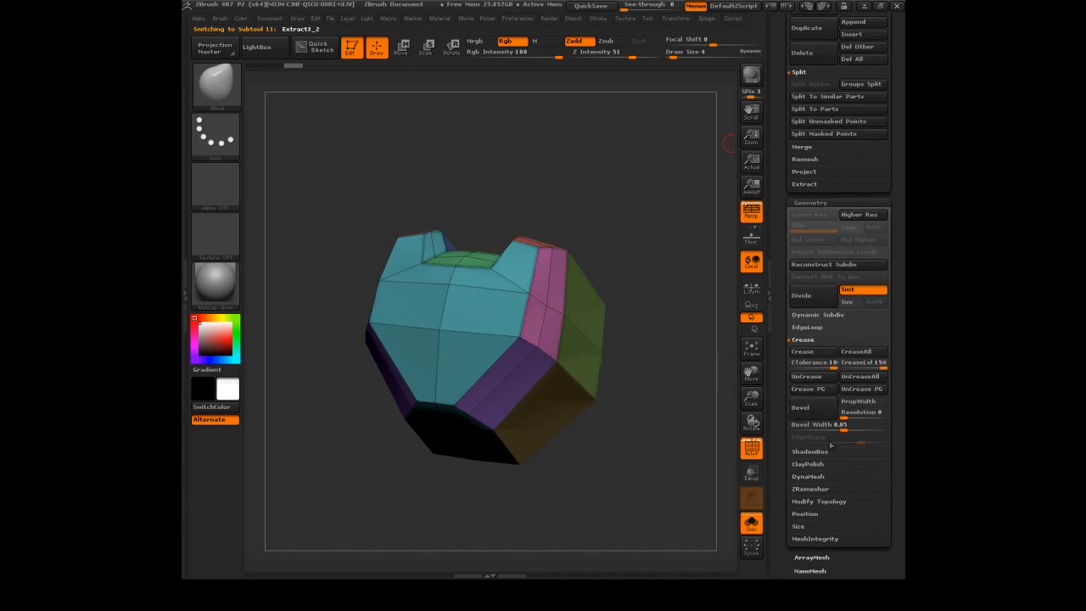
left_click_drag(670, 313, 669, 310)
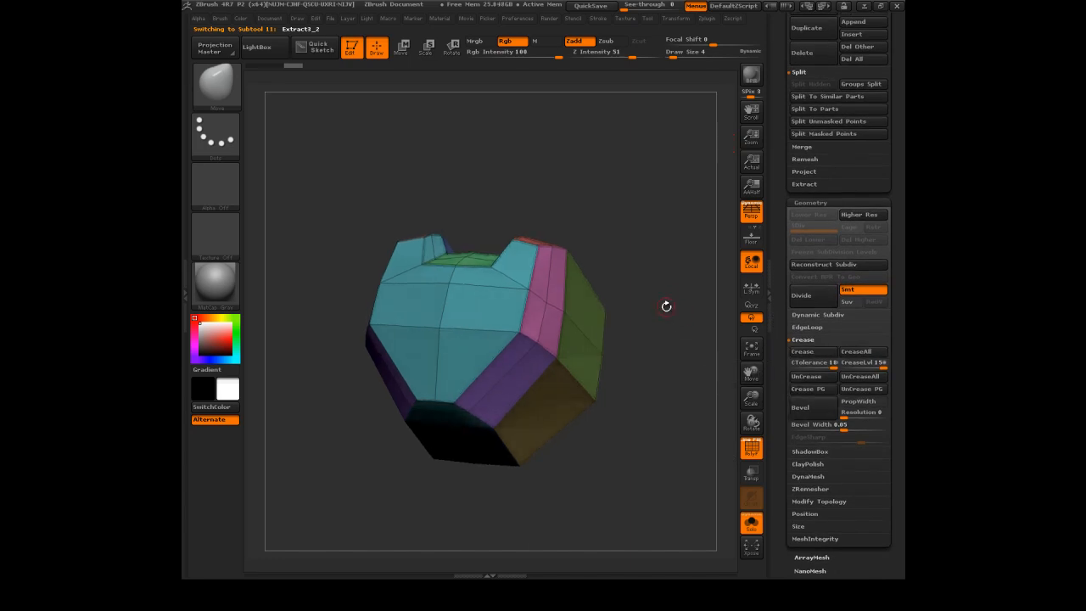
Subdivide the creased Extract3_2 plate to SDiv 6 and turn off PolyFrame to inspect its smoothed surface
key("ctrl+d")
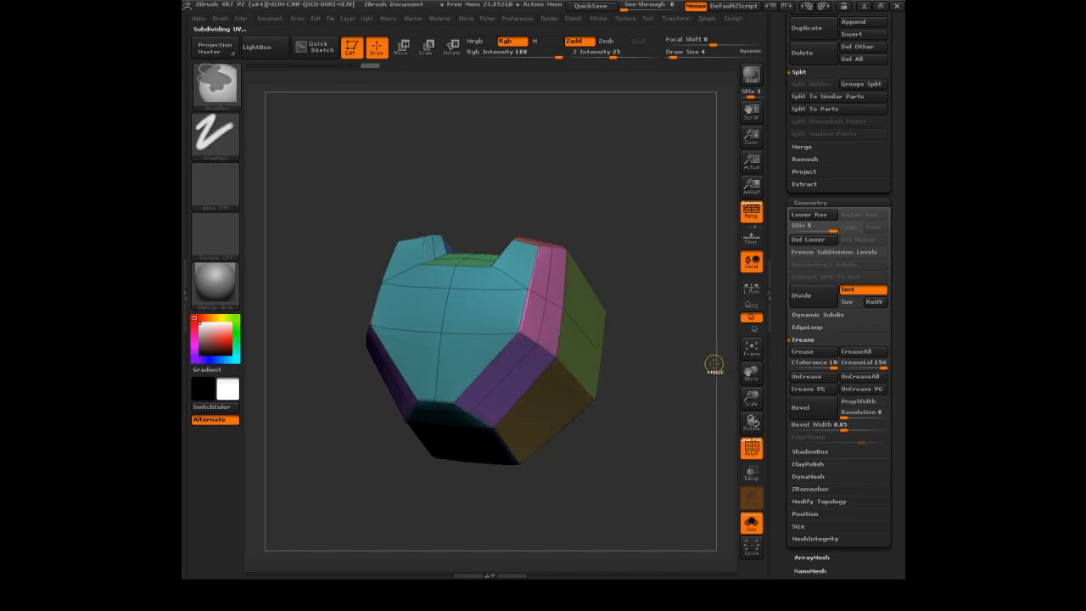
left_click(751, 447)
left_click_drag(669, 283, 661, 244)
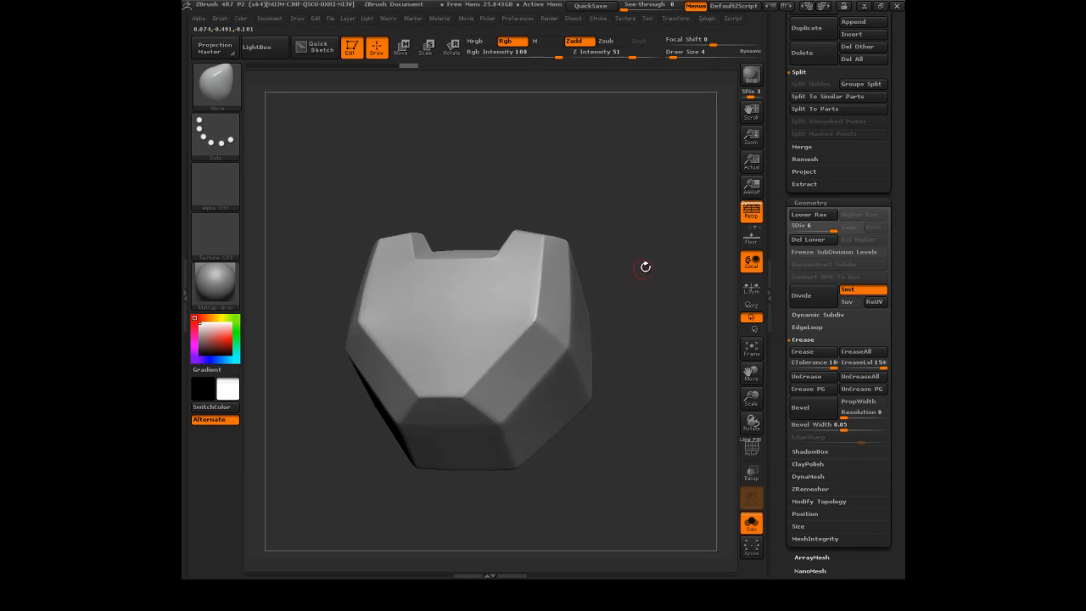
left_click_drag(615, 350, 639, 325)
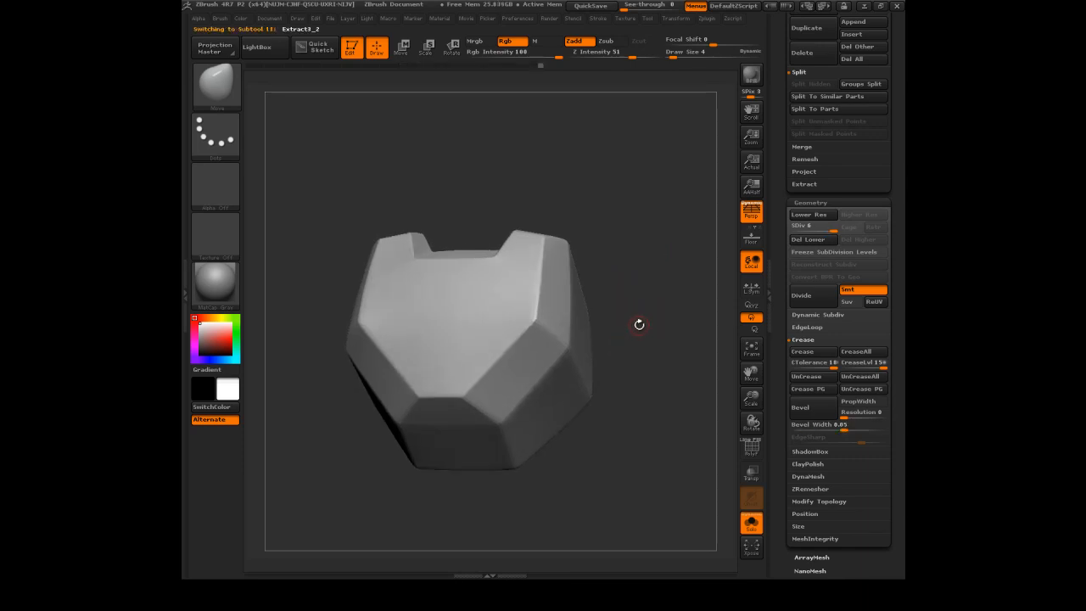
left_click_drag(656, 281, 647, 280)
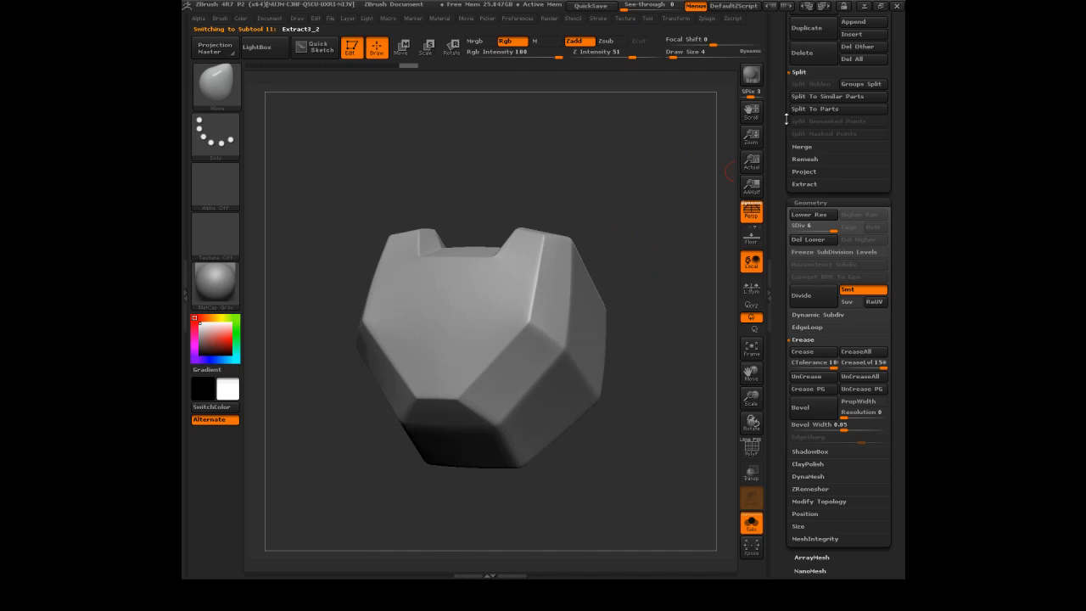
Switch to the Extract2 subtool and try one division with Smt on, reverting the mesh to its undivided state
left_click_drag(779, 115, 779, 202)
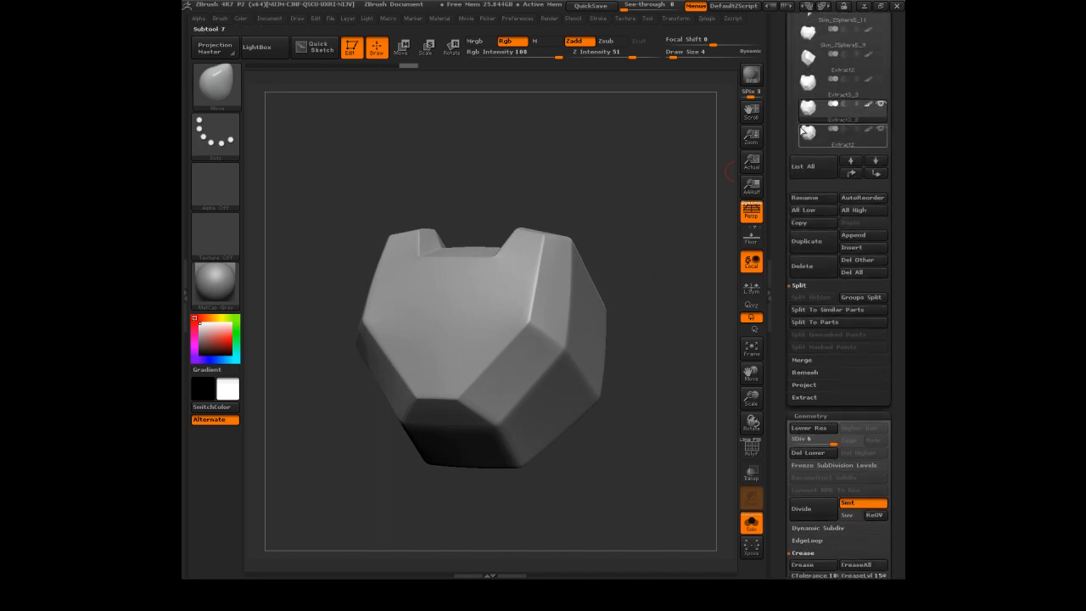
left_click(808, 134)
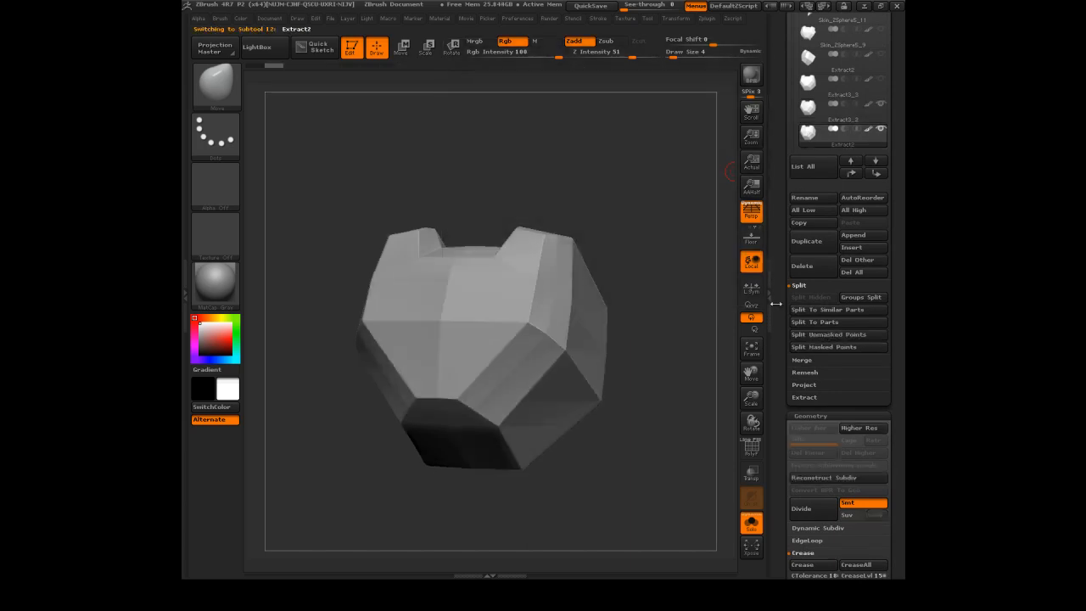
left_click_drag(781, 379, 790, 272)
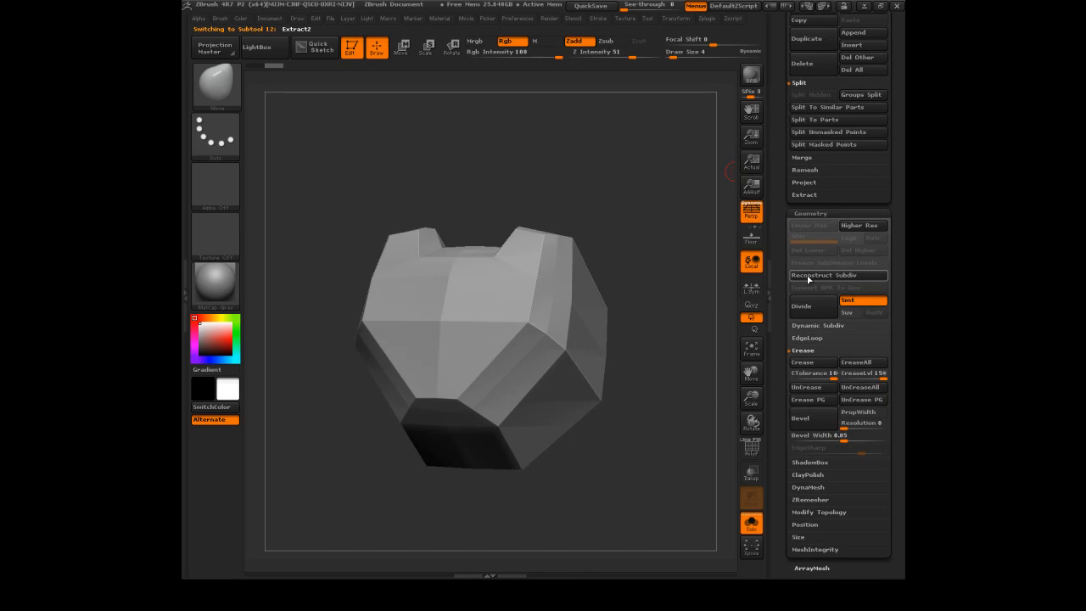
left_click(809, 311)
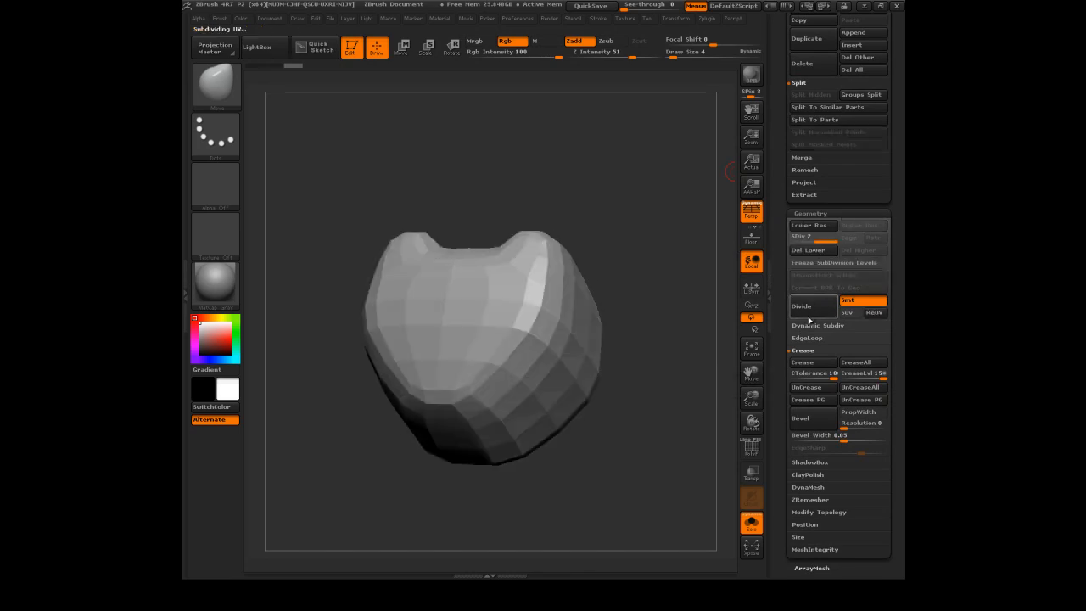
key("shift+d")
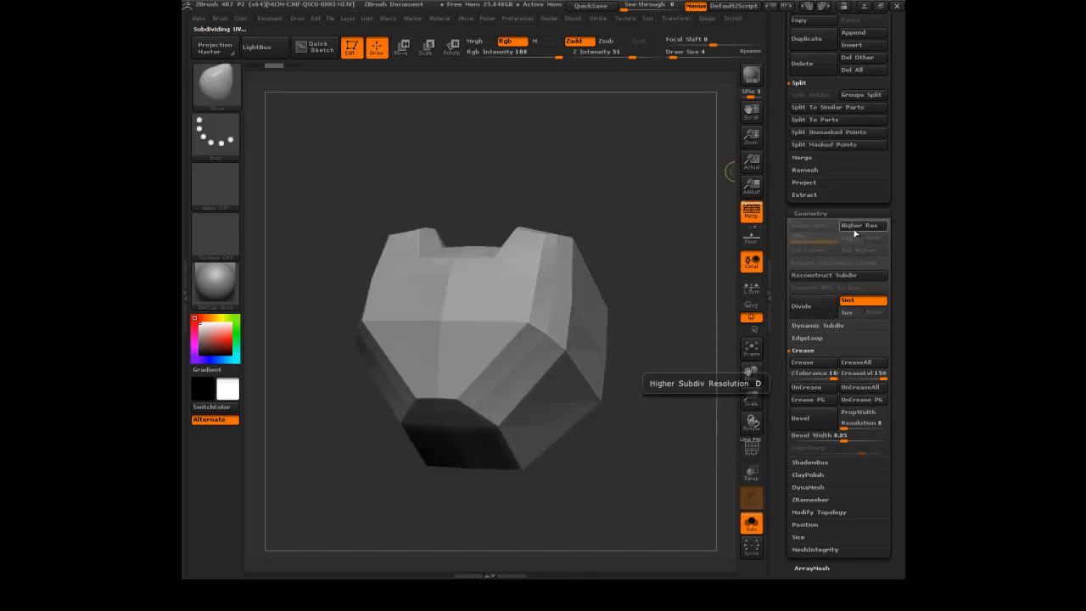
Display the PolyFrame, divide the Extract2 plate once with Smt off and delete its lower subdivision level
left_click(848, 300)
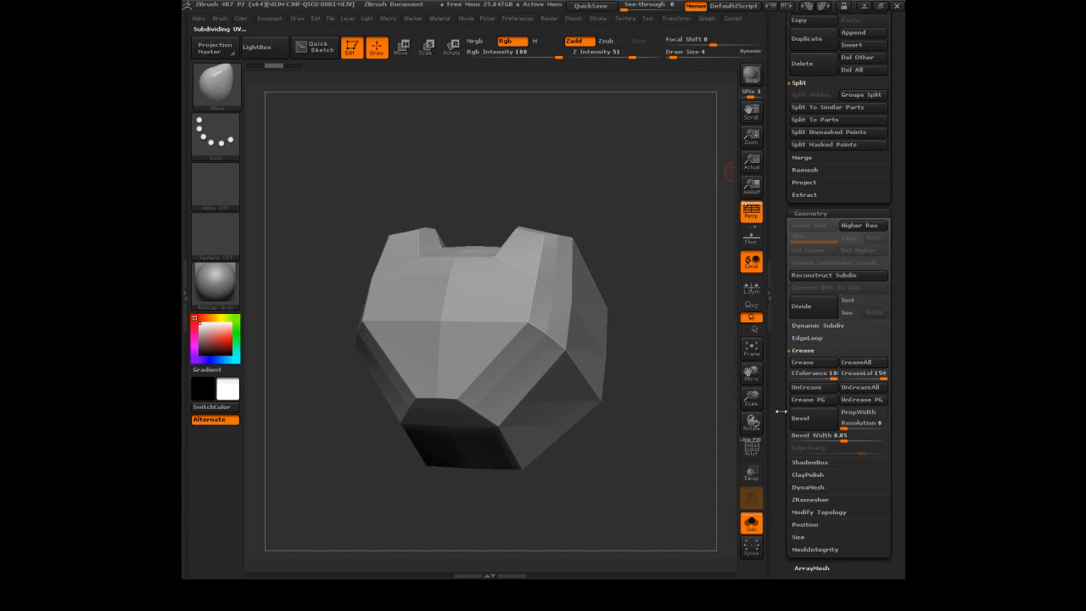
key("shift+f")
left_click(801, 306)
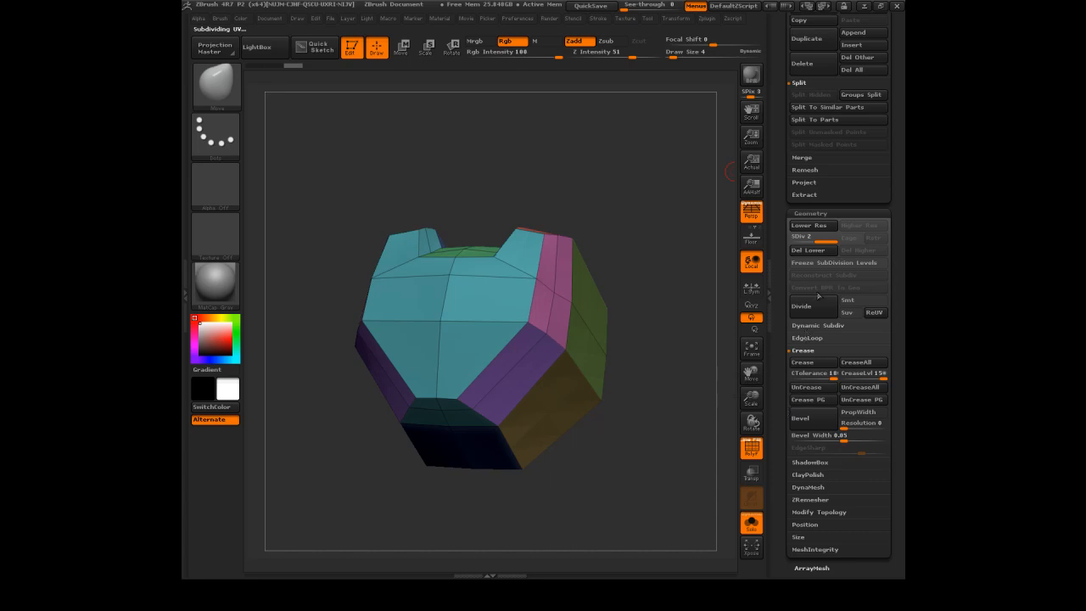
left_click(807, 250)
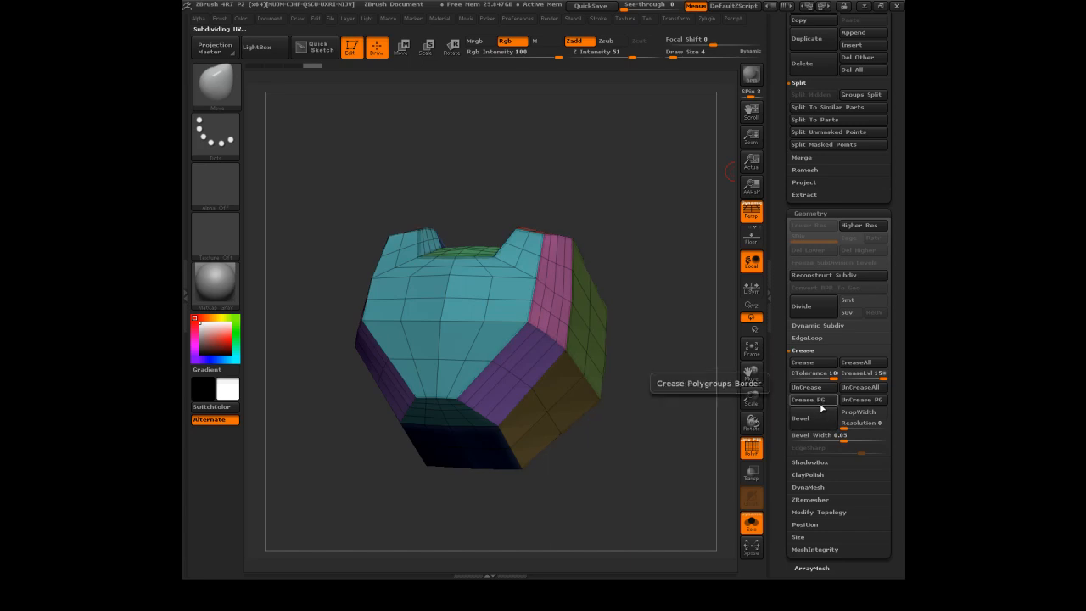
Bevel the Extract2 plate's edges along the polygroup borders with a Bevel Width of 0.00115
left_click_drag(845, 438, 812, 442)
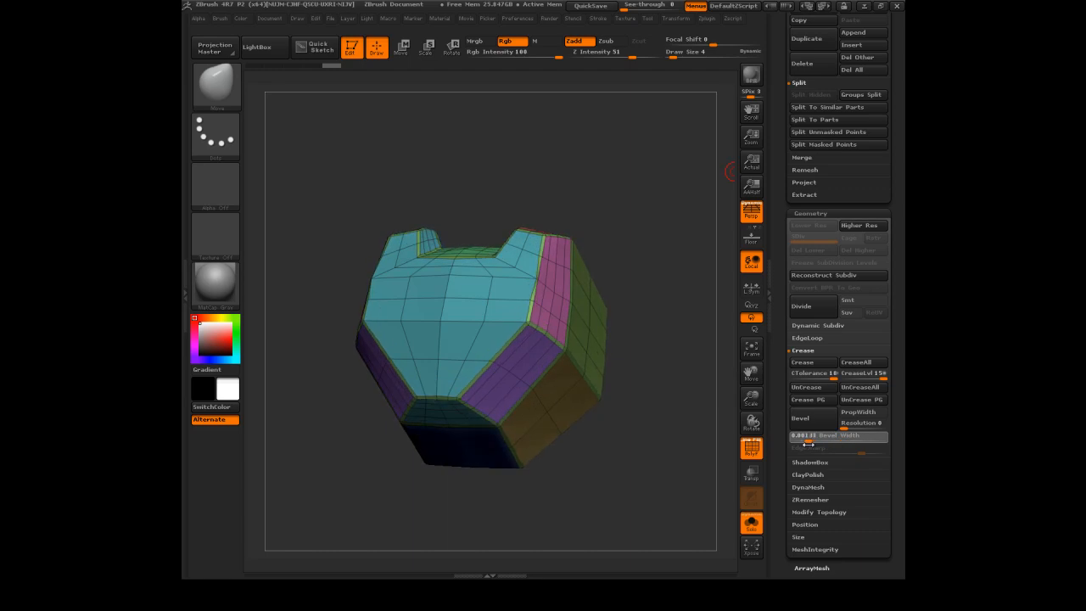
left_click_drag(806, 445, 803, 445)
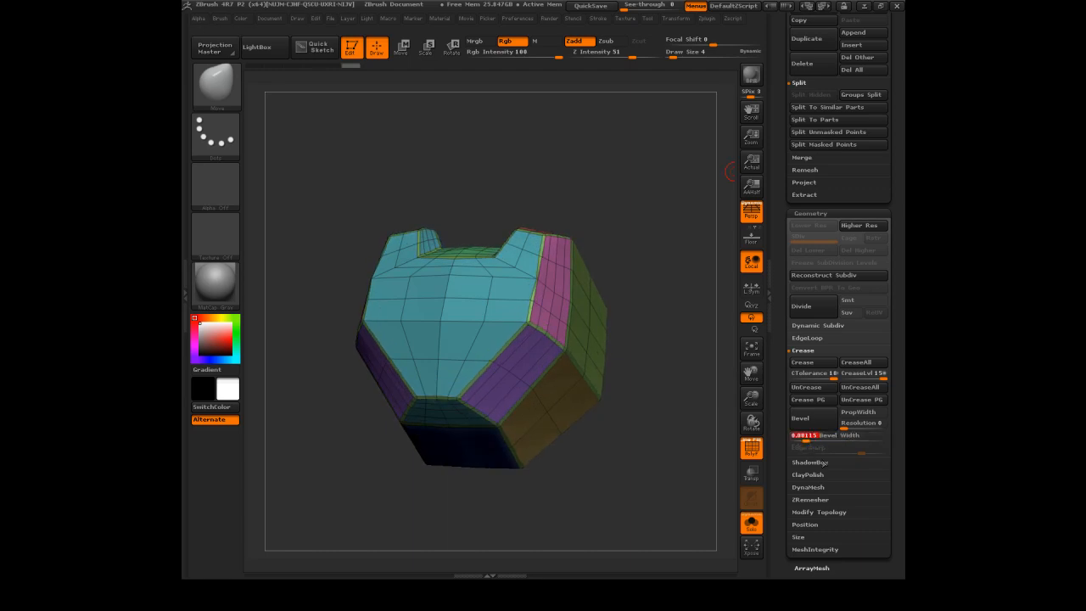
Subdivide the bevelled plate to SDiv 4 with Smt on and turn off PolyFrame to inspect its surface from several angles
left_click(851, 302)
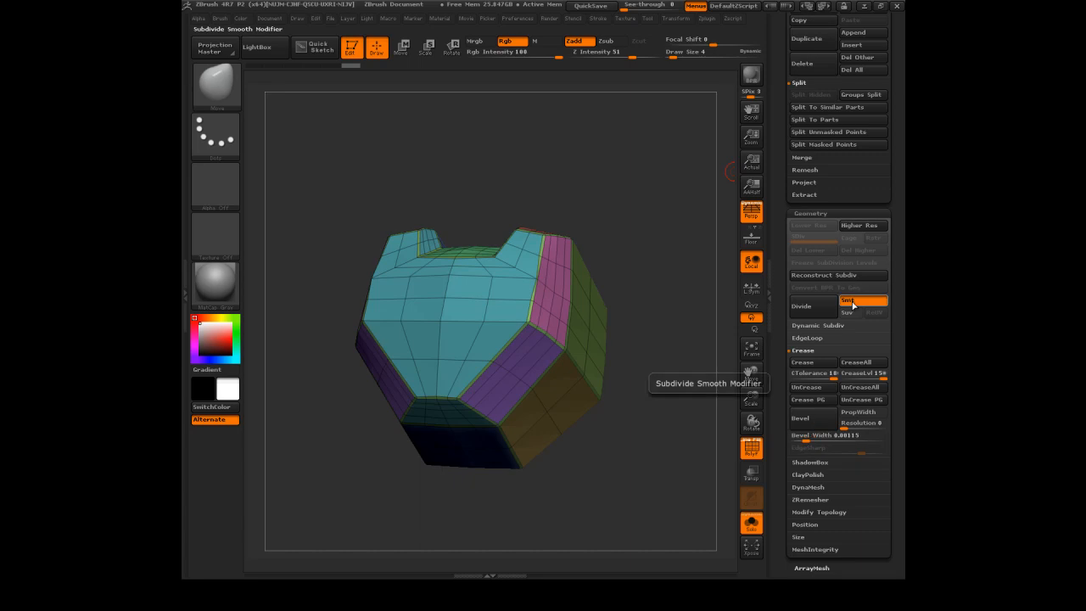
left_click(821, 315)
left_click(822, 308)
left_click(751, 447)
left_click_drag(682, 444, 676, 338)
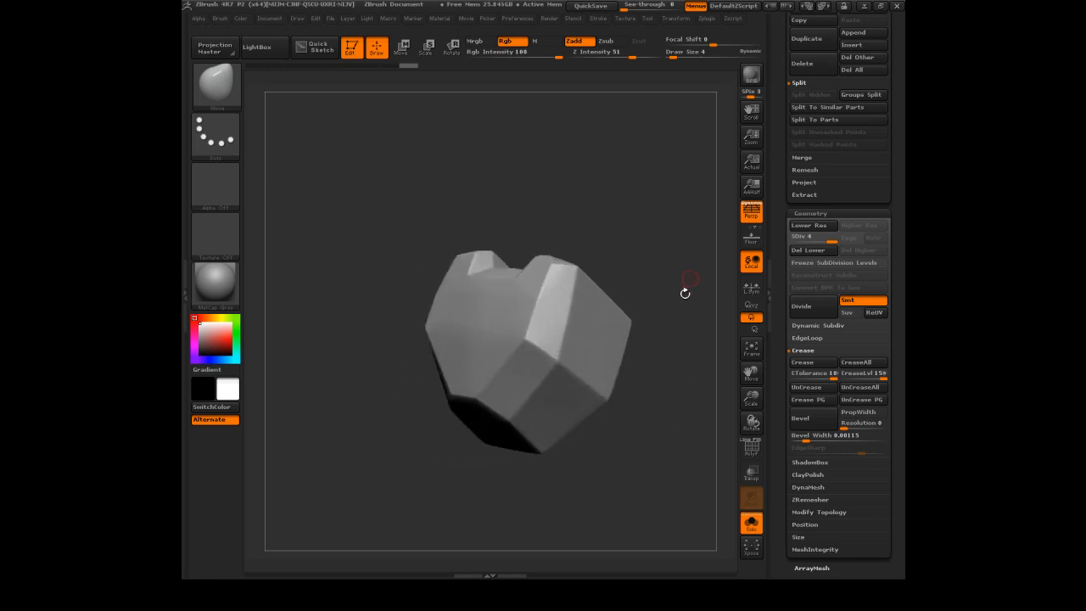
left_click_drag(659, 388, 661, 392)
left_click_drag(585, 212, 536, 277)
left_click_drag(600, 224, 552, 237)
left_click_drag(495, 359, 605, 316)
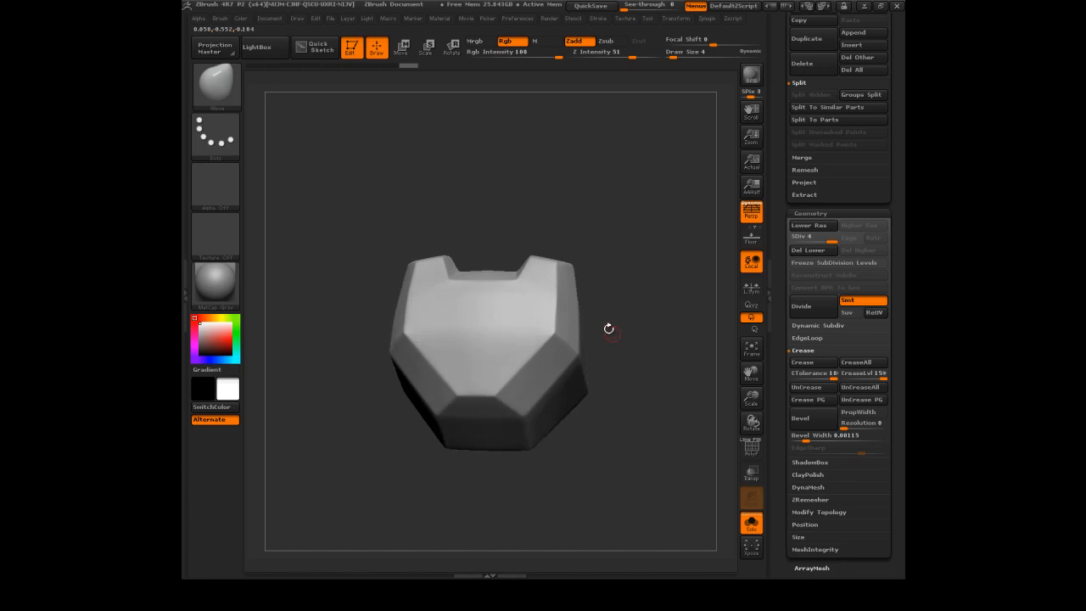
Alternate between the Extract3_2 and Extract2 subtools to compare the edge smoothing of the two plates
key("Down")
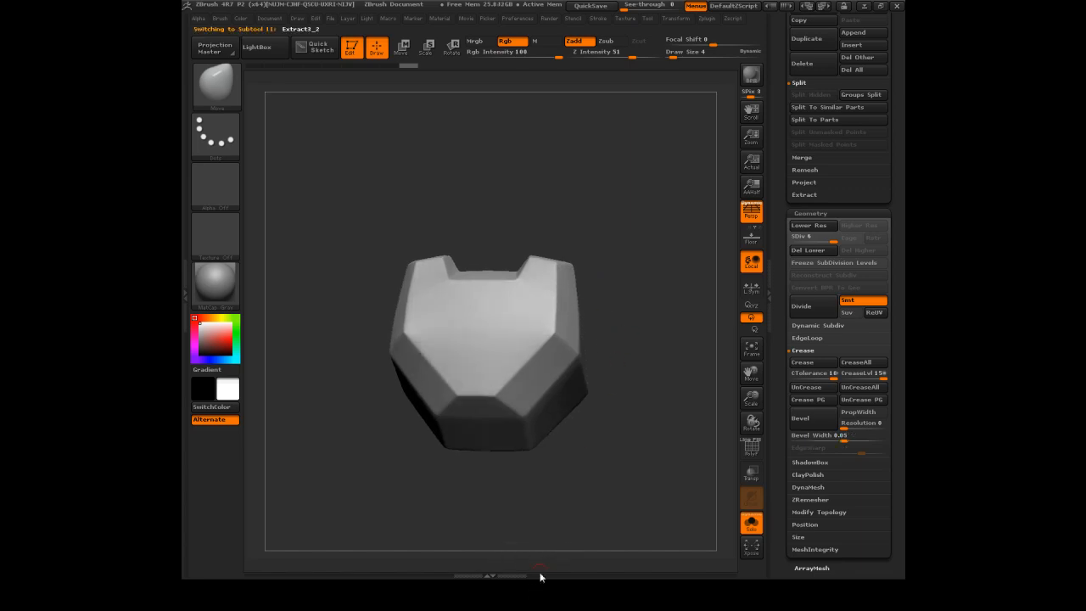
key("Down")
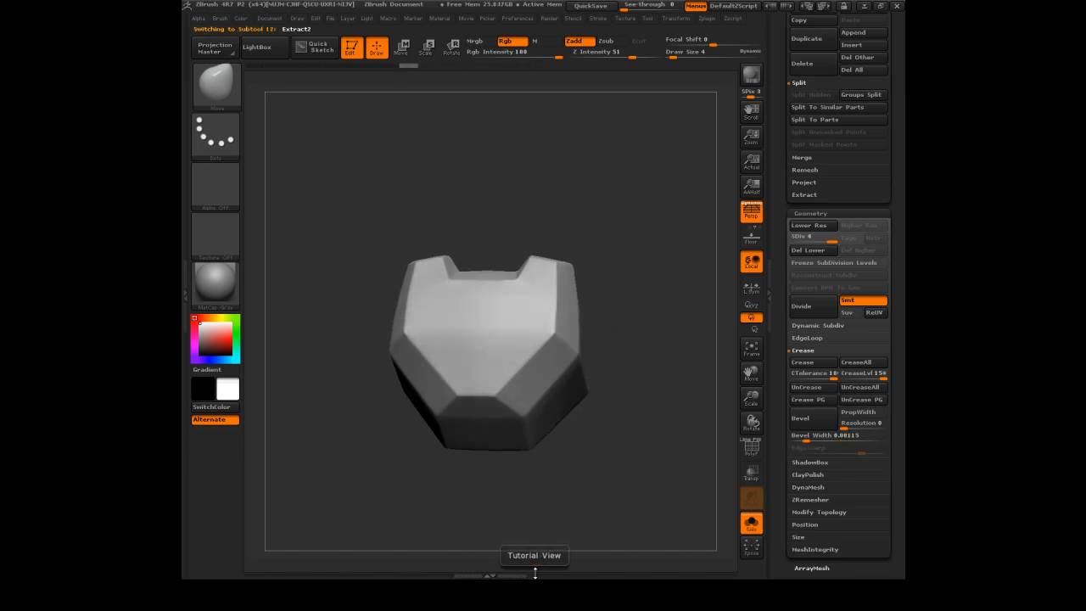
left_click_drag(652, 292, 649, 255)
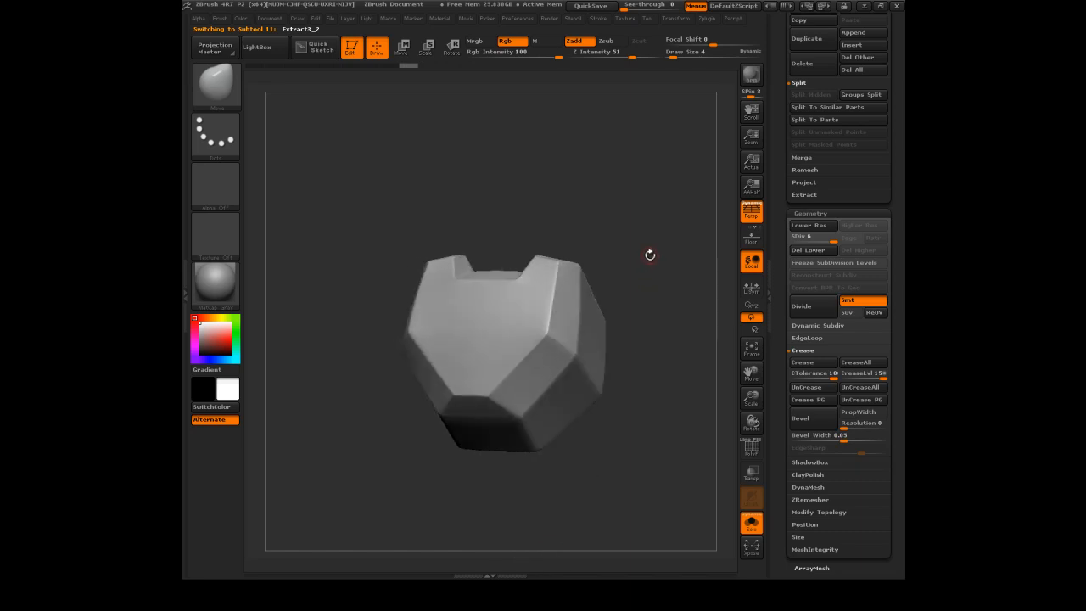
left_click_drag(669, 327, 687, 238)
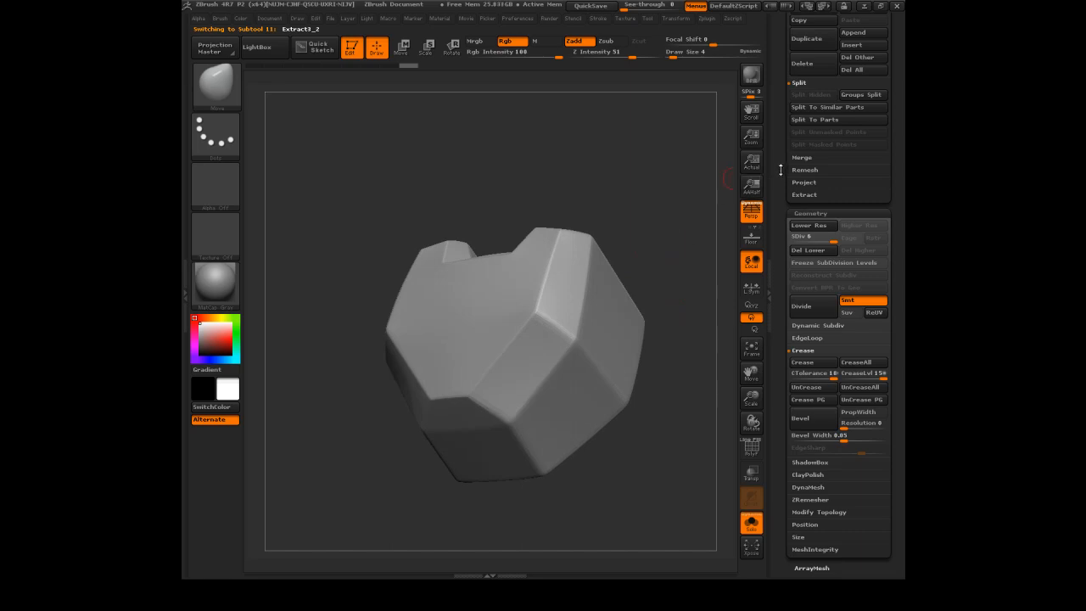
Rewind the Extract3_2 subtool to the start of its undo history and display its PolyFrame
scroll(777, 186, "up", 5)
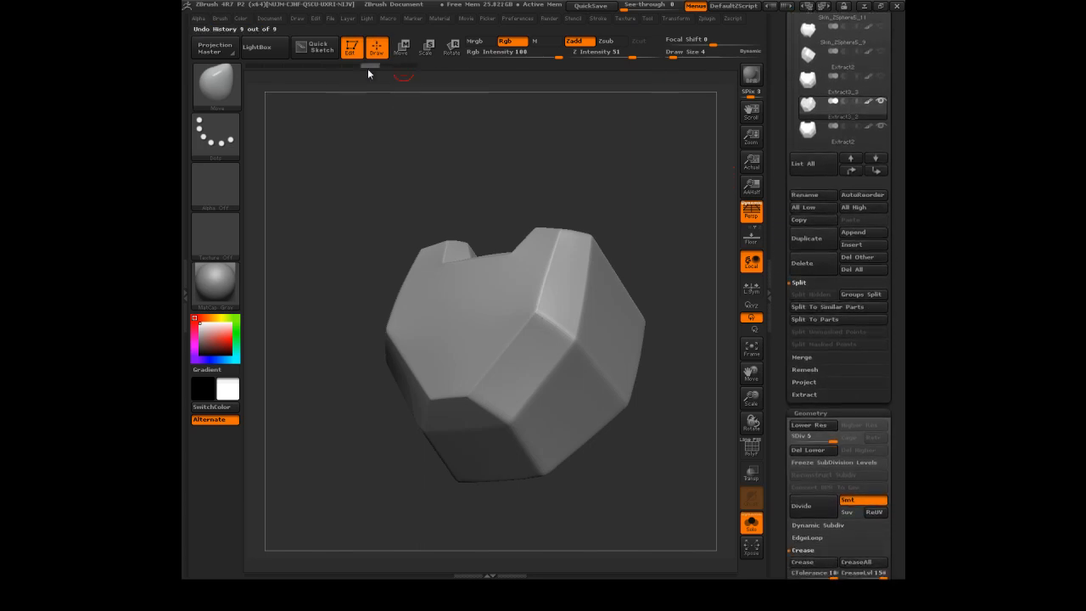
left_click_drag(396, 66, 259, 68)
mouse_move(678, 190)
left_mouse_down()
mouse_move(684, 201)
mouse_move(683, 175)
mouse_move(675, 192)
mouse_move(667, 184)
left_mouse_up()
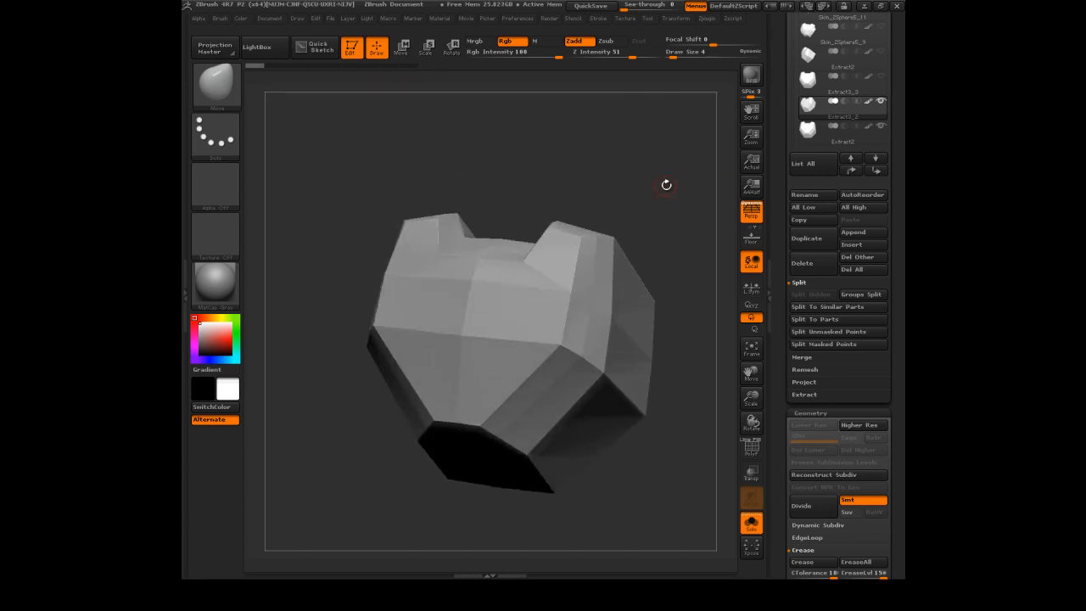
mouse_move(682, 471)
left_mouse_down()
mouse_move(676, 483)
mouse_move(684, 468)
left_mouse_up()
left_click(750, 448)
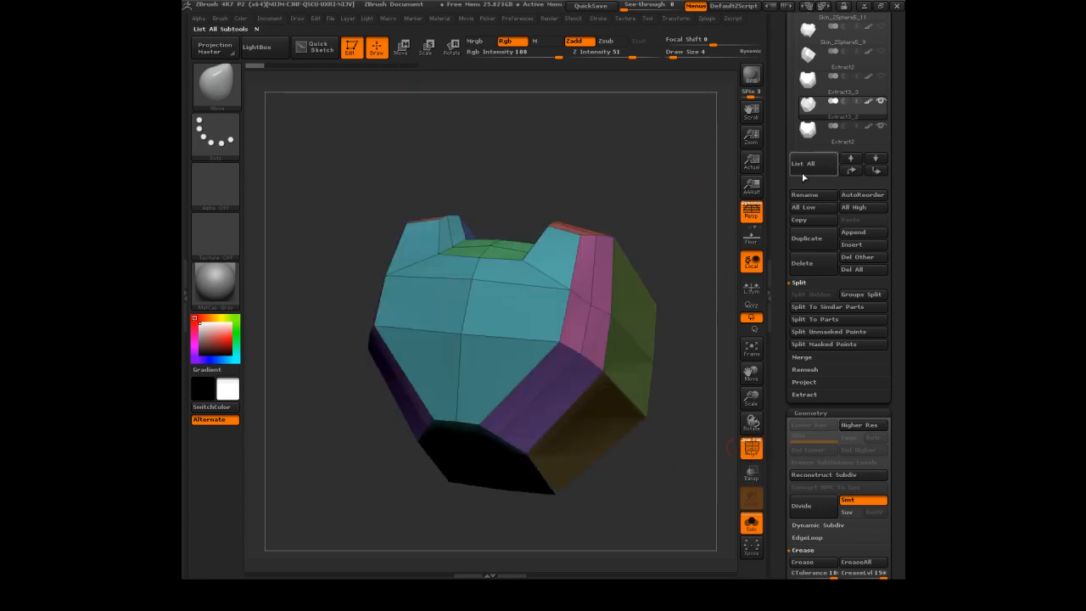
Bevel the low-poly Extract3_2 plate's edges and set the Bevel Width to 0.00458
left_click_drag(788, 279, 780, 183)
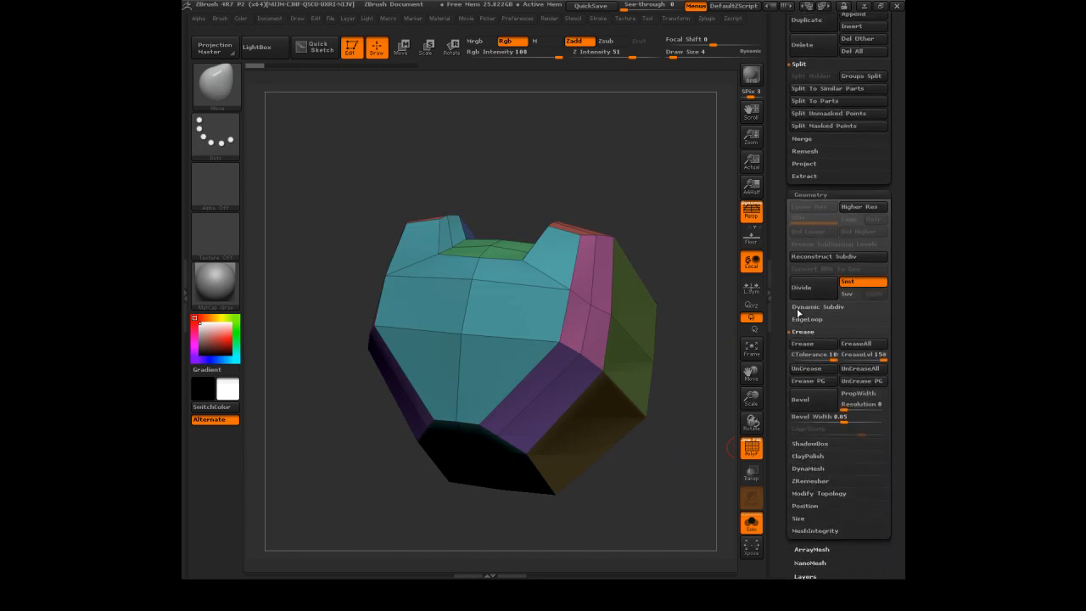
left_click(798, 355)
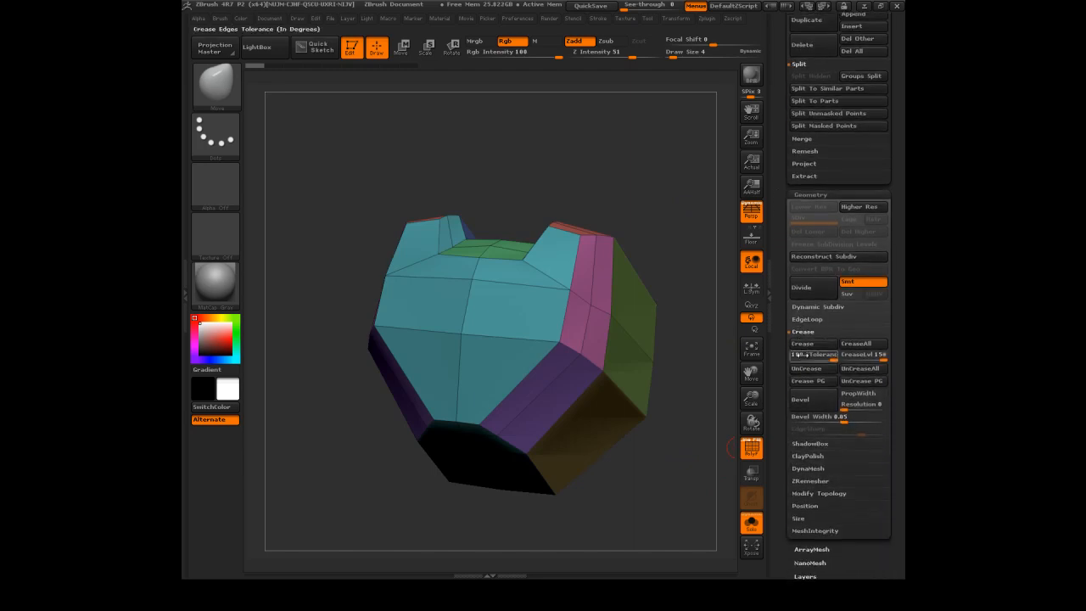
left_click(827, 409)
left_click_drag(846, 420, 819, 423)
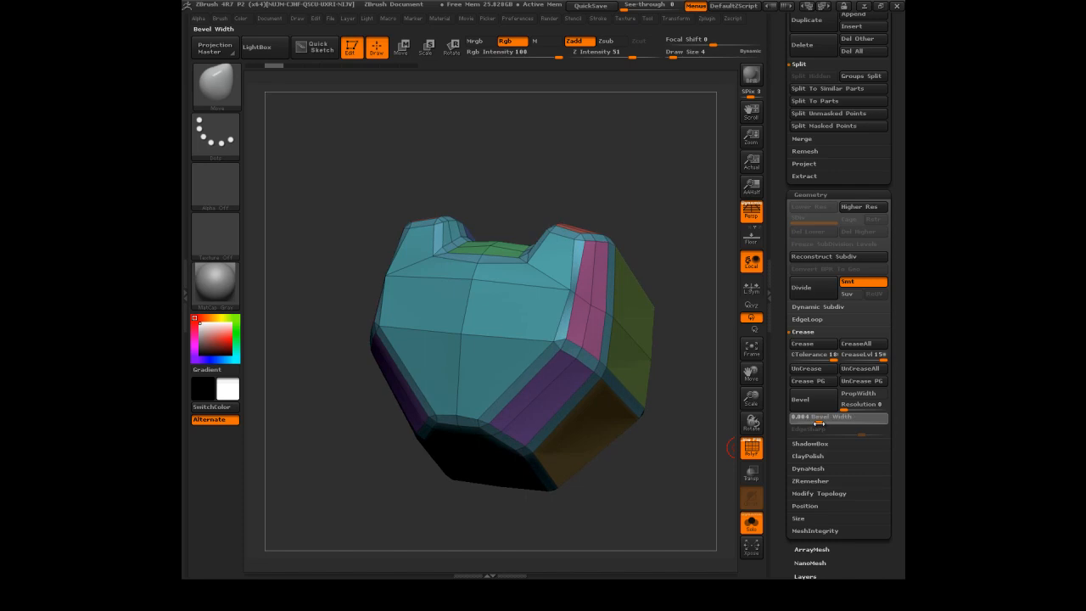
left_click_drag(818, 421, 819, 421)
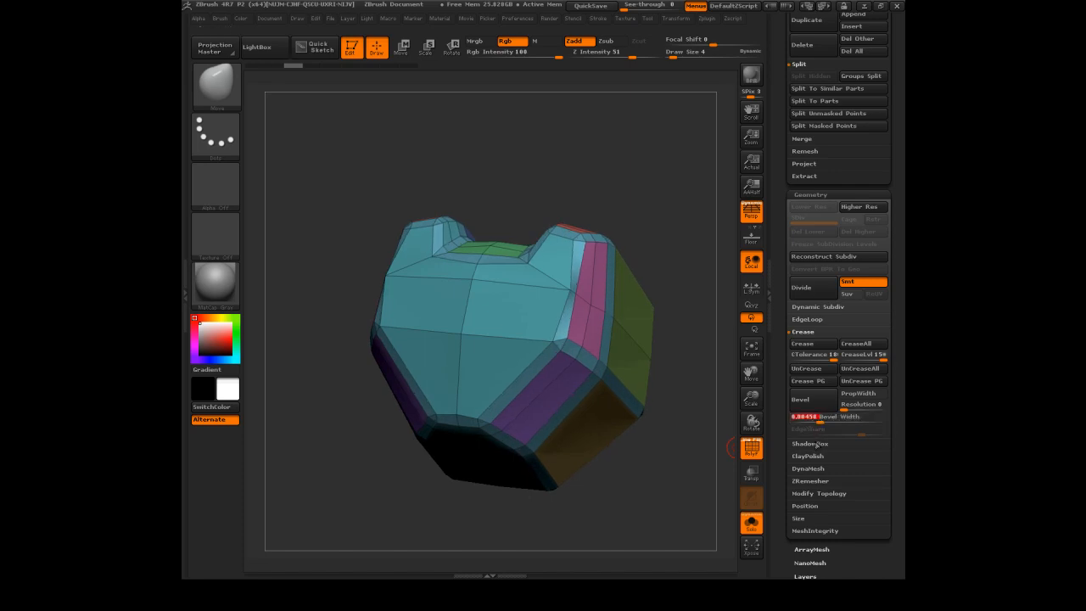
Crease the bevelled plate's polygroup borders with Crease PG and subdivide it to SDiv 2
mouse_move(599, 194)
left_mouse_down()
mouse_move(630, 149)
mouse_move(702, 222)
mouse_move(684, 258)
mouse_move(645, 255)
mouse_move(600, 190)
left_mouse_up()
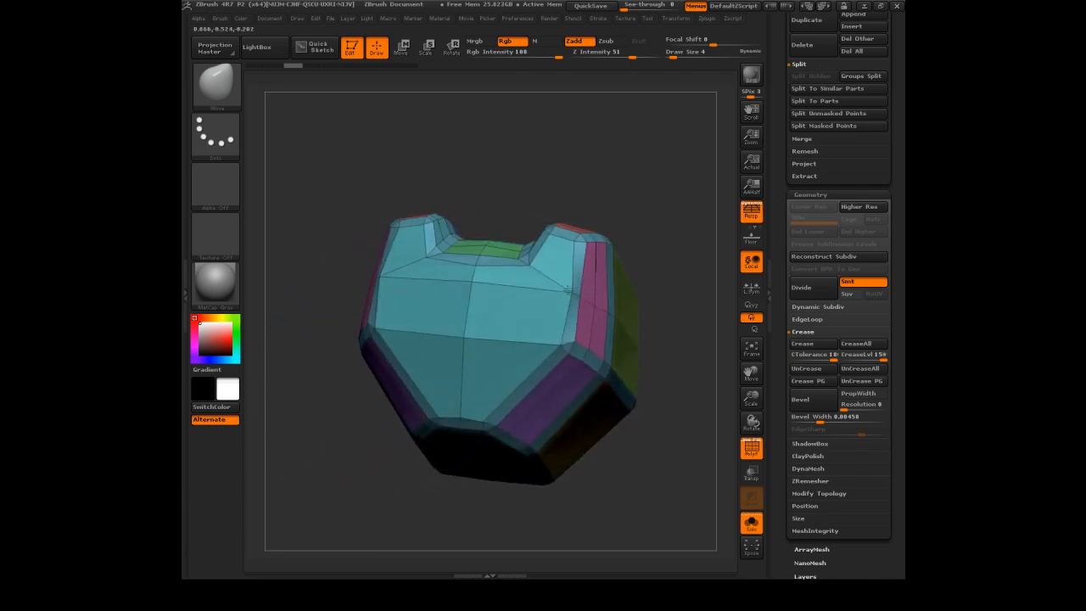
left_click_drag(674, 218, 645, 176)
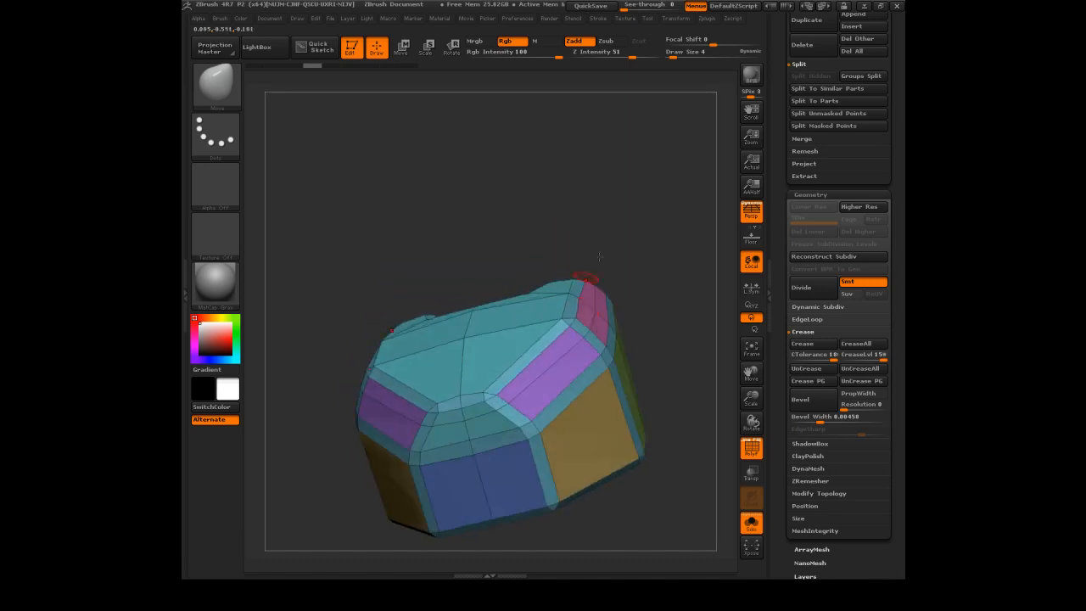
left_click_drag(584, 297, 698, 245)
left_click(822, 383)
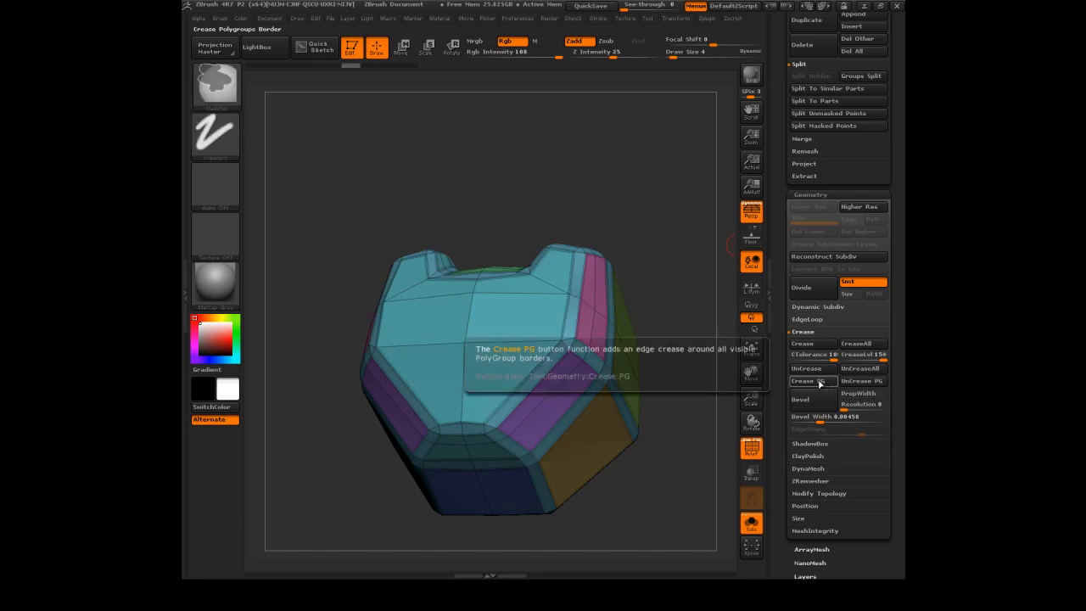
key("ctrl+d")
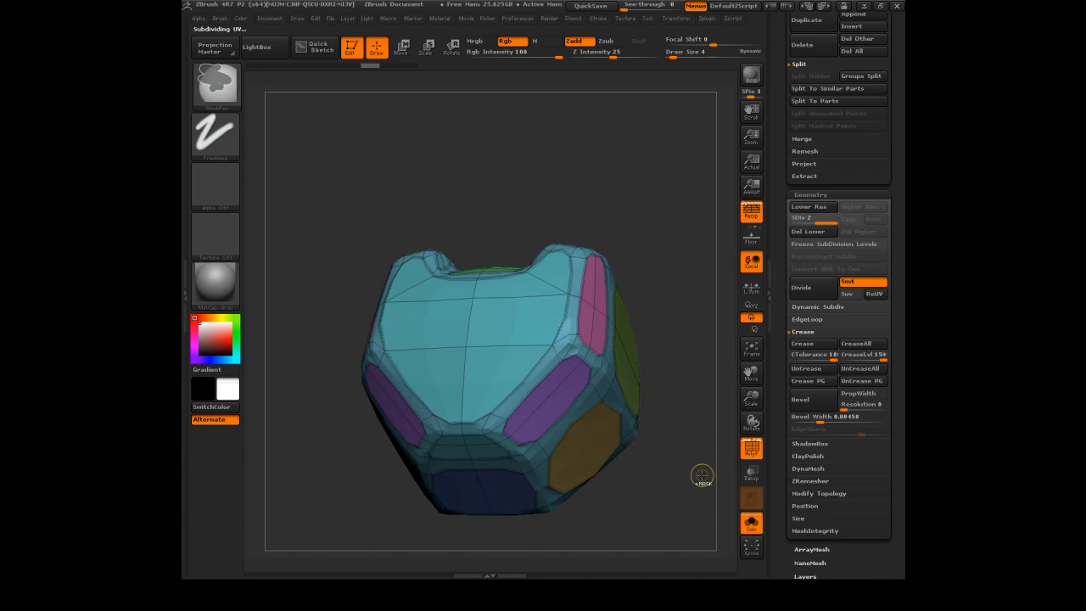
Return the bevelled plate to its lowest subdivision level and try to isolate the bevel strips from the surrounding polygroups
key("shift+d")
left_click_drag(702, 474, 685, 474)
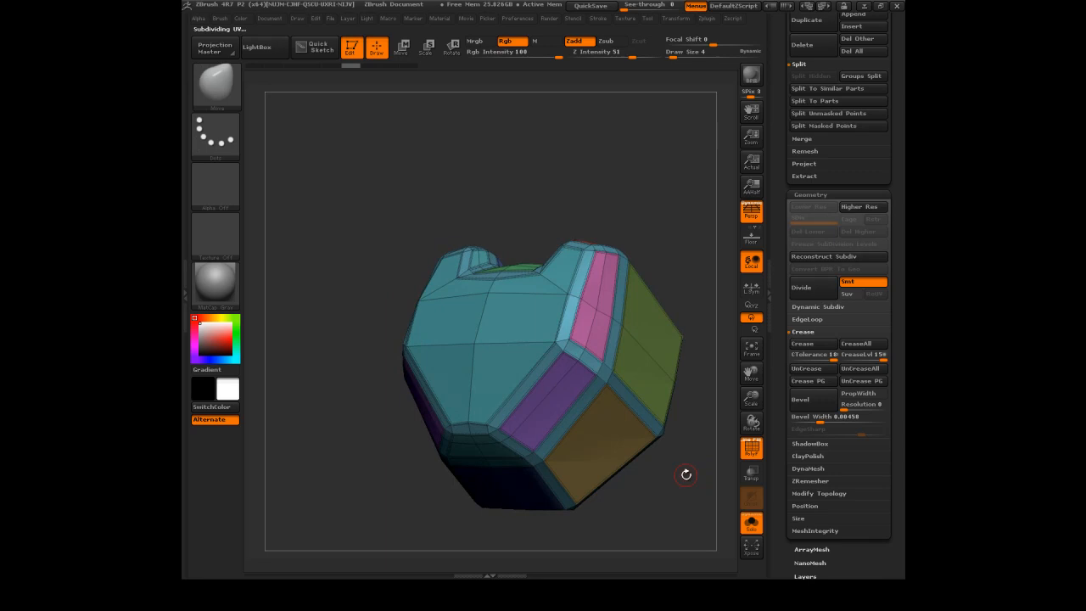
left_click(601, 363, "ctrl+shift")
left_click_drag(664, 507, 692, 538)
left_click(584, 375, "ctrl+shift")
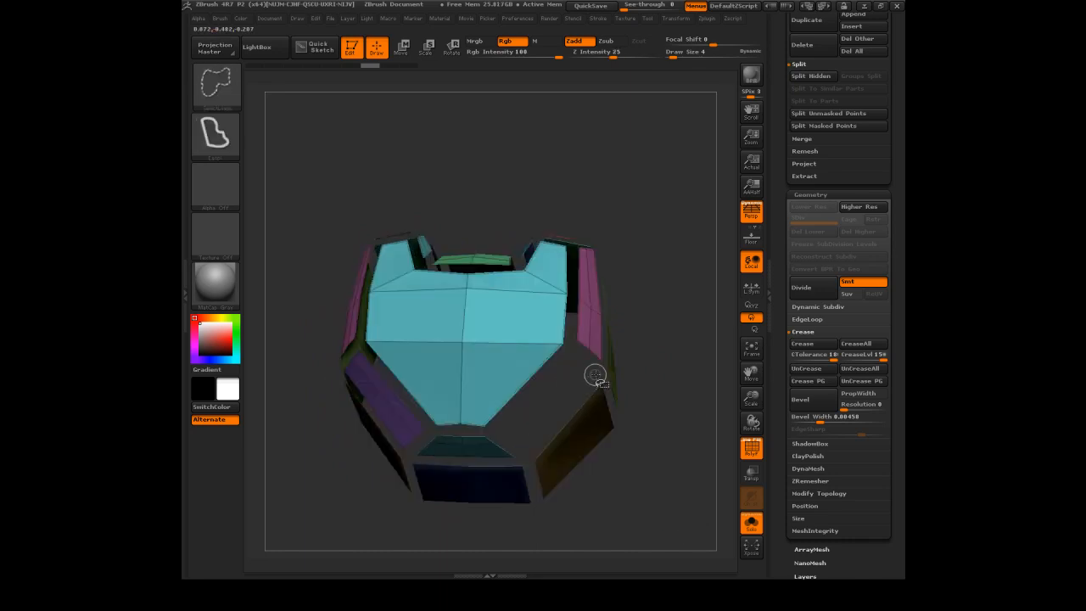
mouse_move(663, 287)
left_mouse_down("ctrl+shift")
mouse_move(674, 275)
mouse_move(672, 292)
mouse_move(668, 282)
left_mouse_up("ctrl+shift")
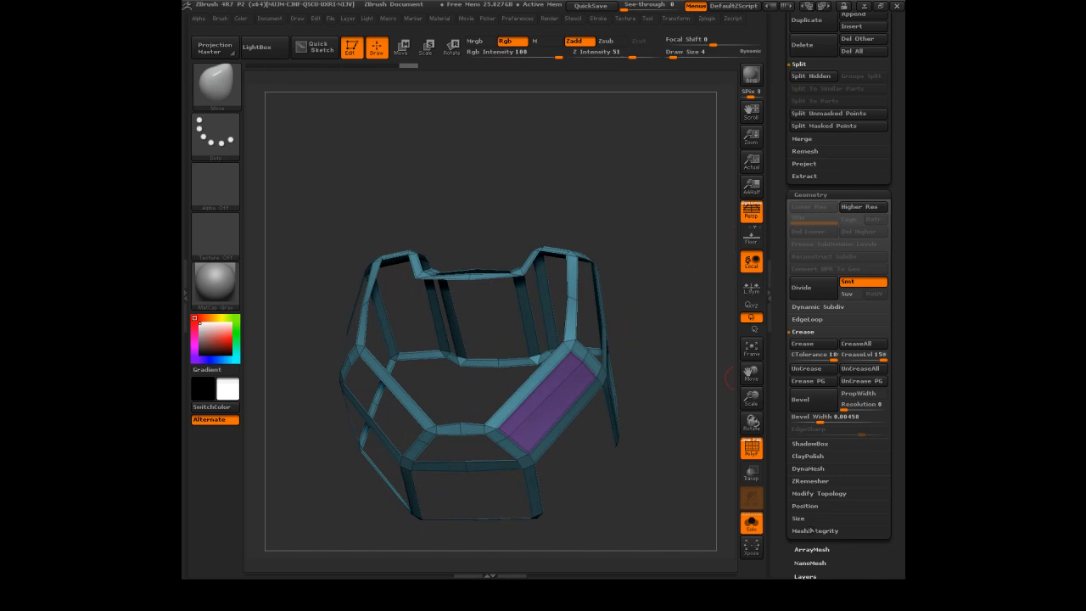
left_click(547, 416, "ctrl+shift")
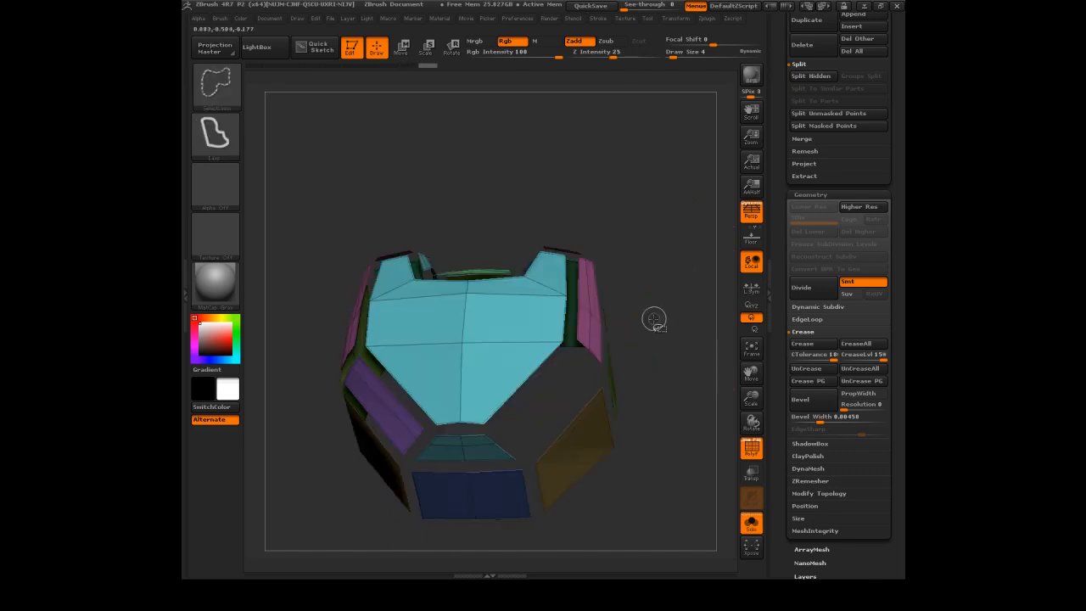
left_click_drag(663, 293, 658, 306, "ctrl+shift")
Switch the selection brush to SelectRect and isolate the polygroup of bevel strips by hiding every face polygroup
key("b")
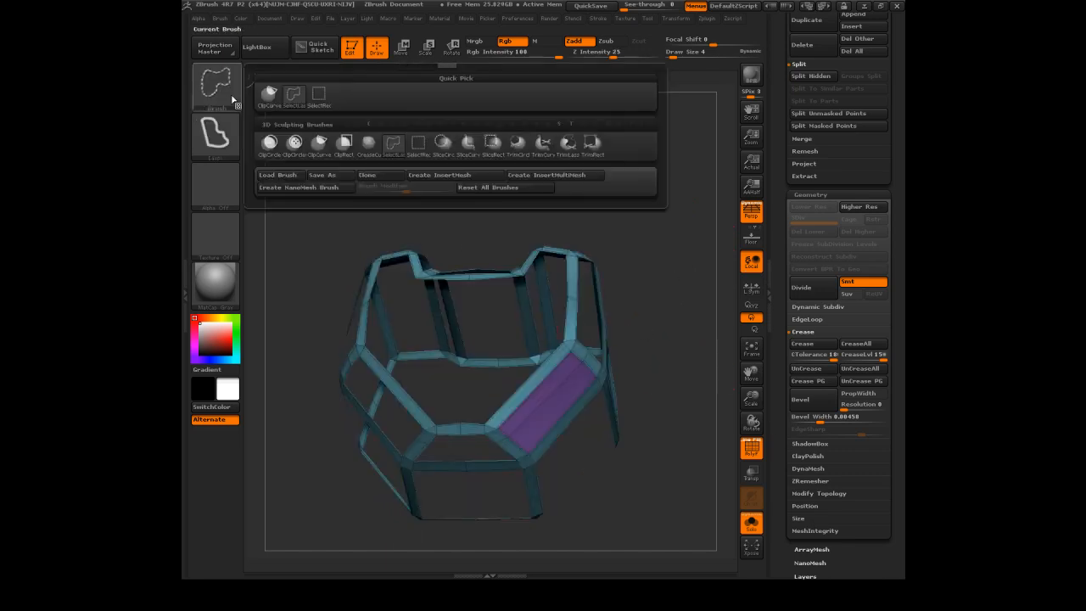
left_click(297, 97)
left_click(561, 409, "ctrl+shift")
mouse_move(634, 304)
left_mouse_down("ctrl+shift")
mouse_move(655, 306)
mouse_move(681, 268)
mouse_move(673, 272)
left_mouse_up("ctrl+shift")
left_click(554, 398, "ctrl+shift")
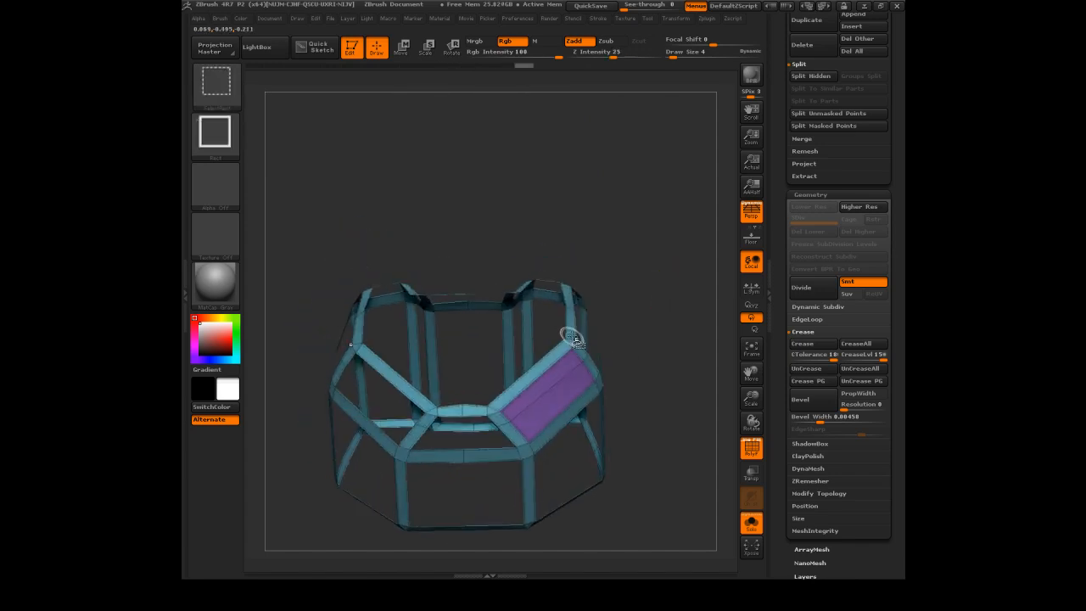
left_click(541, 415, "ctrl+shift")
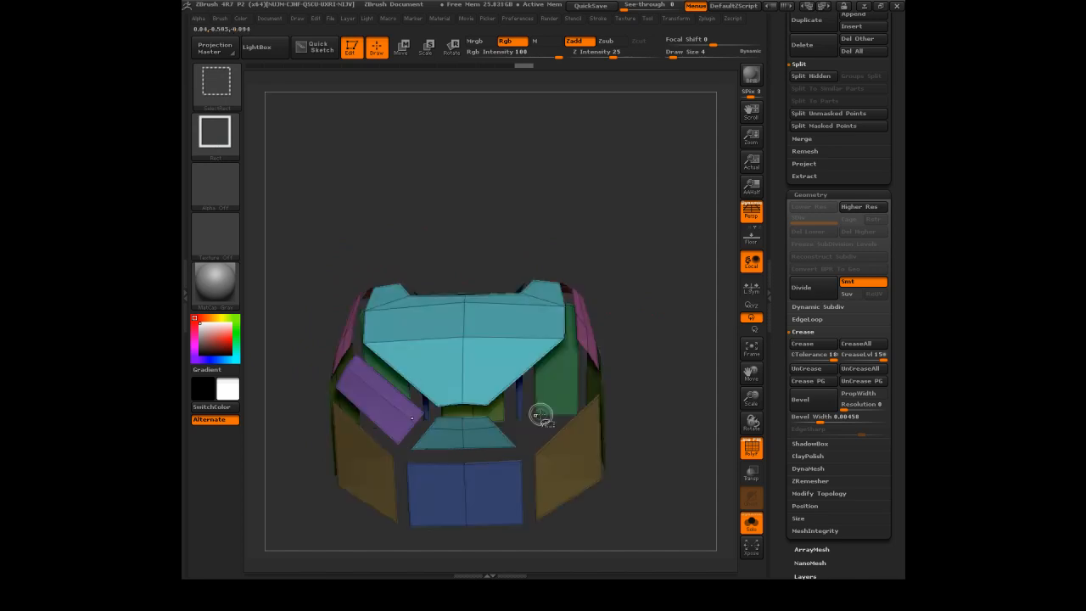
left_click(638, 306, "ctrl+shift")
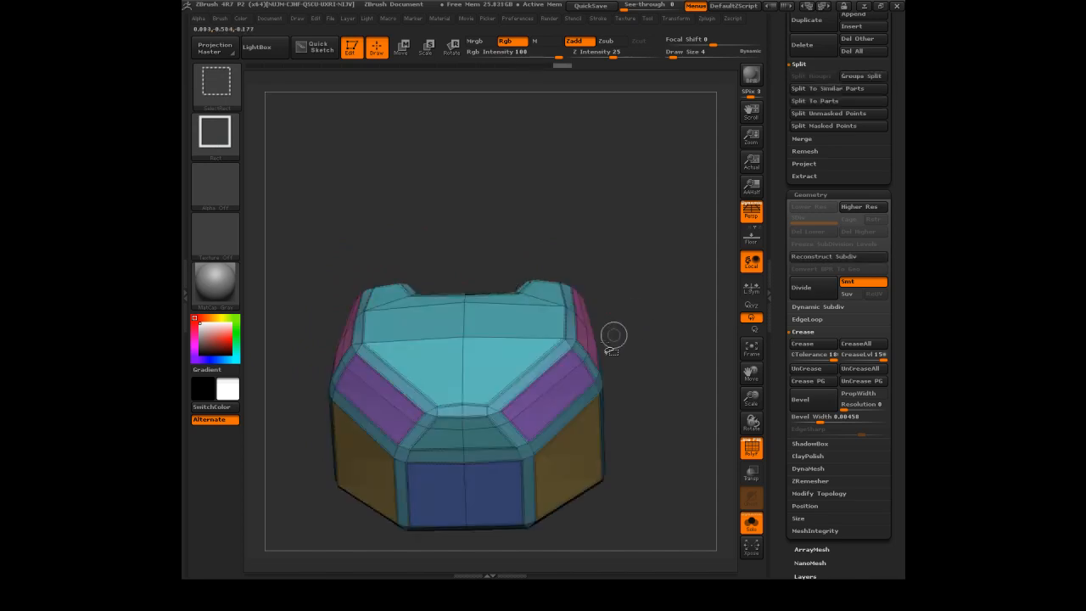
left_click(561, 358, "ctrl+shift")
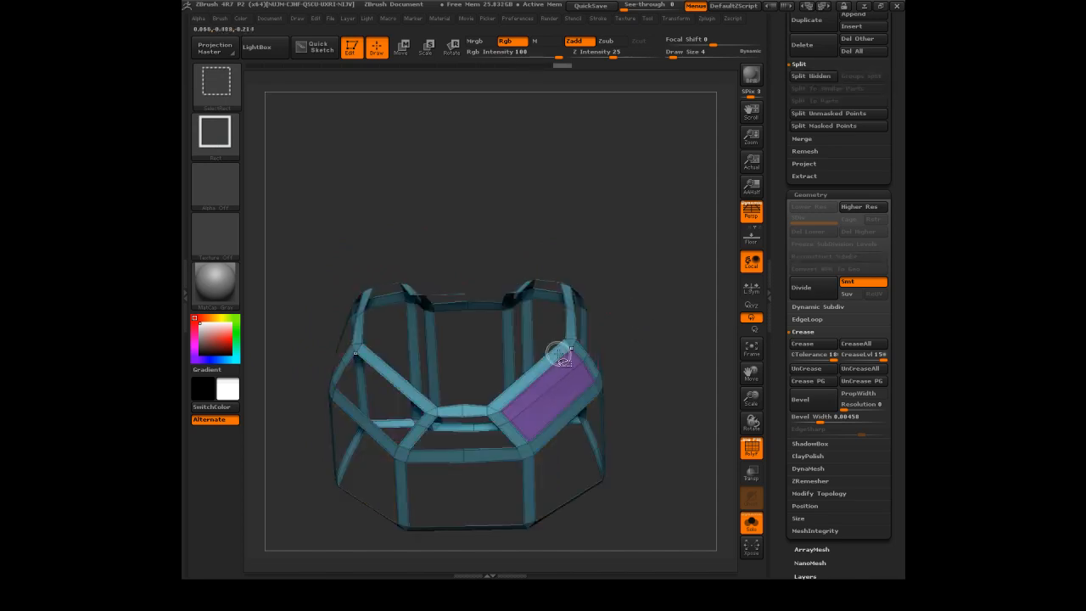
left_click(629, 290, "ctrl+shift")
left_click(570, 319, "ctrl+shift")
left_click(585, 318, "ctrl+shift")
left_click_drag(593, 315, 638, 299)
Split the isolated bevel strips into separate polygroups with Groups By Normals at a lower MaxAngle, and show the whole plate
left_click_drag(780, 455, 784, 319)
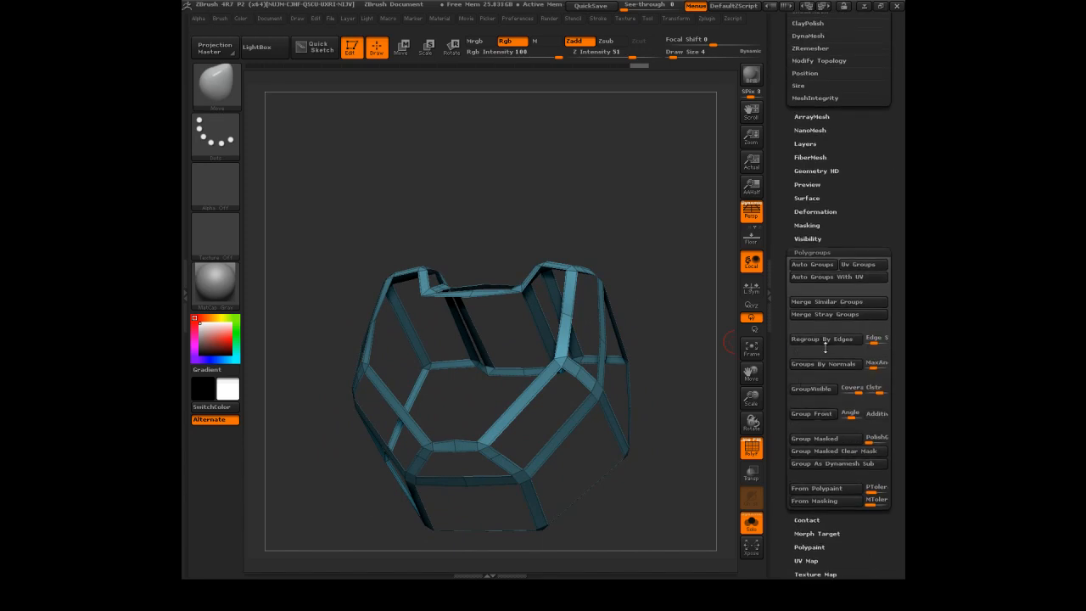
left_click(822, 364)
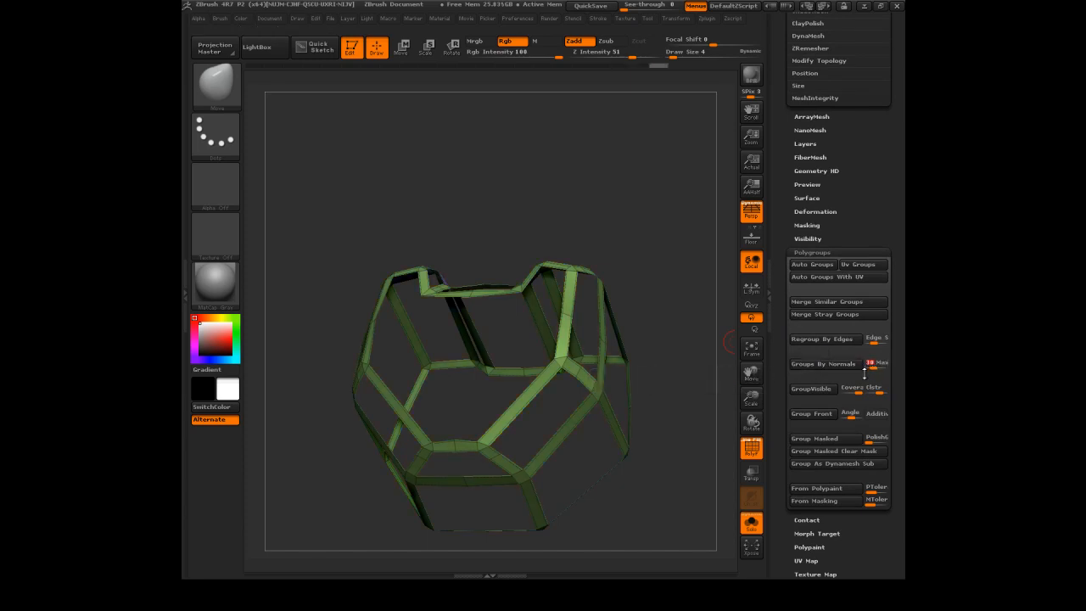
left_click(822, 364)
left_click_drag(752, 434, 669, 512)
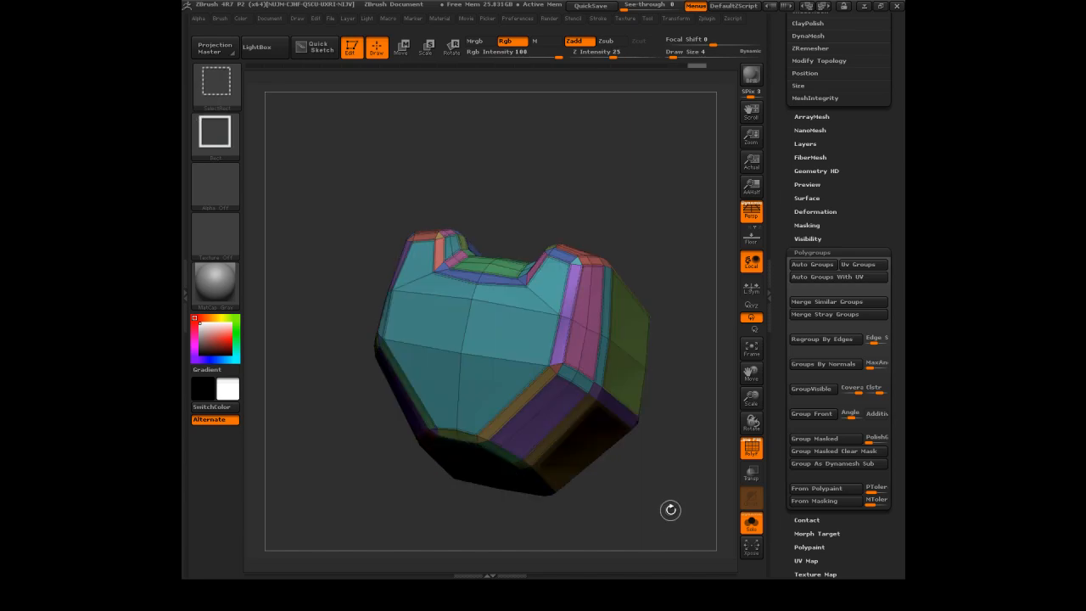
Subdivide the regrouped plate to SDiv 6 and hide its PolyFrame to check the edge smoothing
left_click_drag(782, 115, 779, 236)
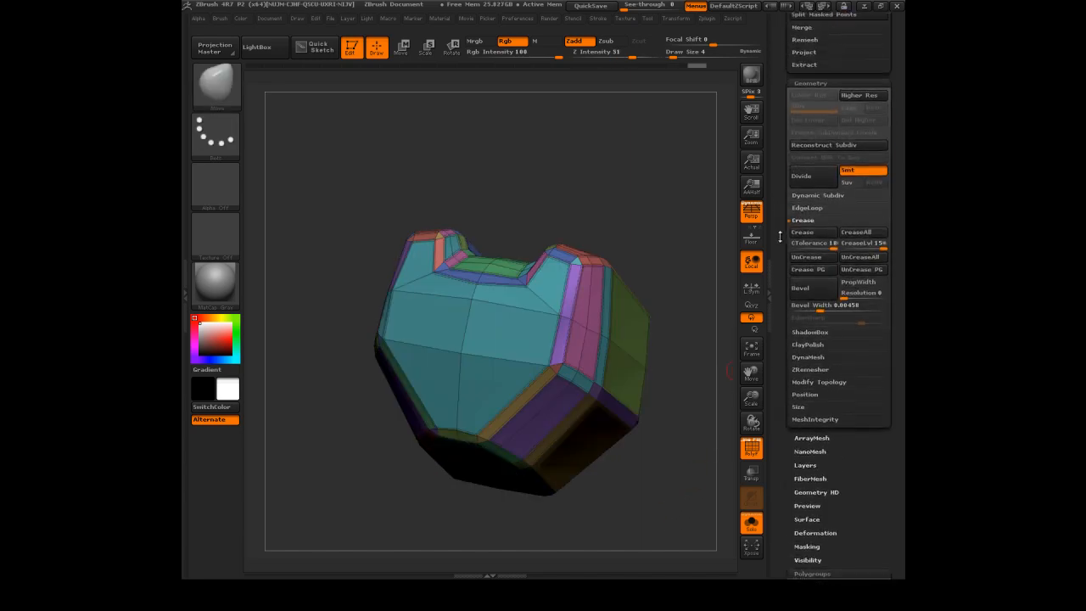
left_click(810, 297)
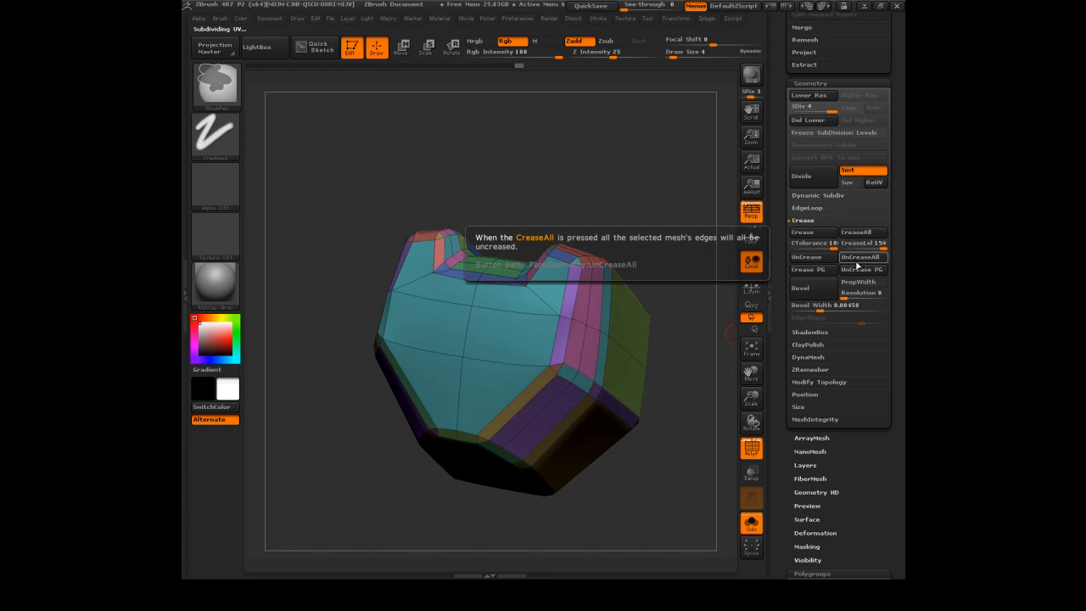
left_click(752, 448)
left_click_drag(712, 465, 602, 326)
left_click_drag(511, 411, 694, 334)
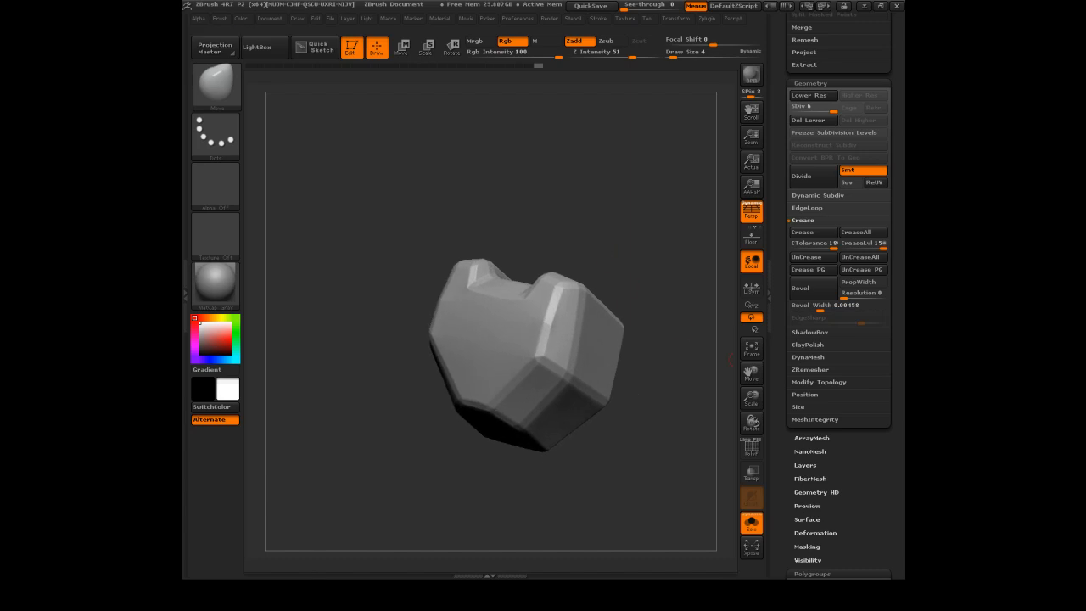
Select the Extract3_3 subtool to compare its edges, and bring up the full armoured character model
key("ctrl+z")
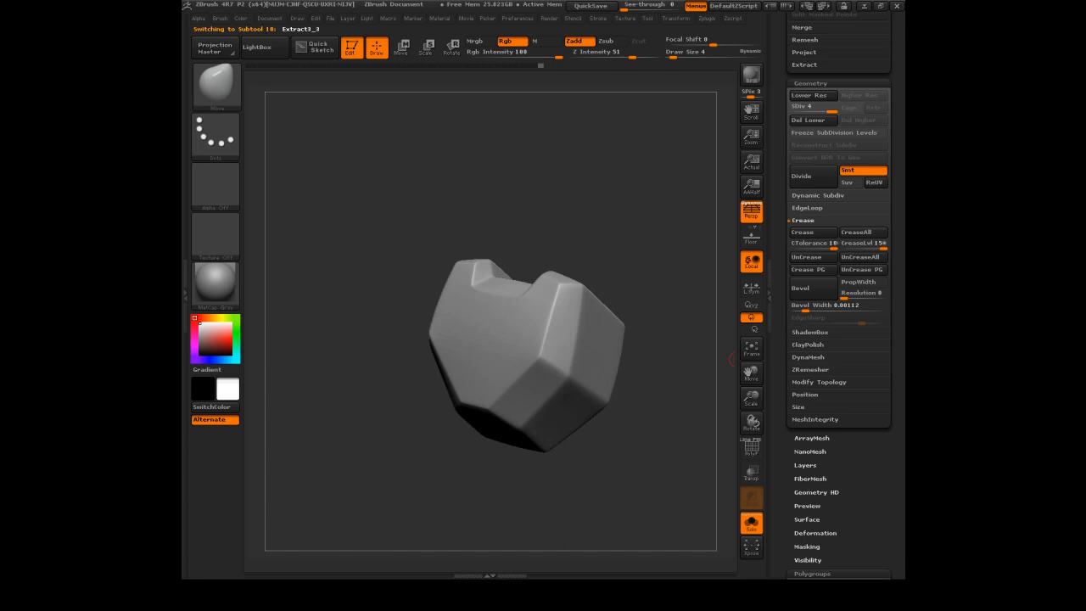
left_click_drag(715, 313, 789, 292, "alt")
left_click_drag(768, 221, 777, 351)
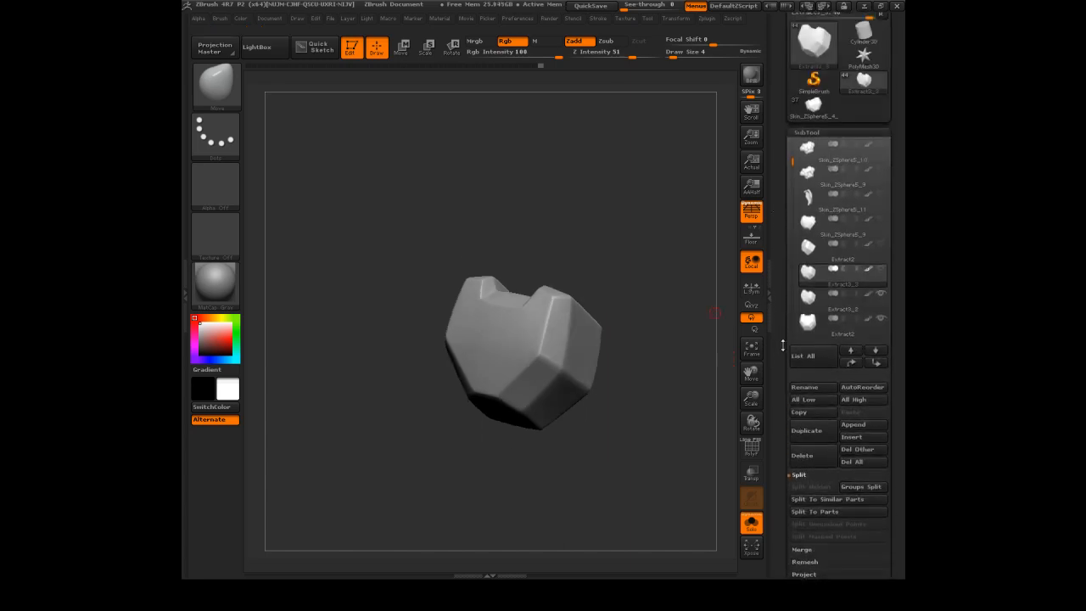
left_click_drag(785, 191, 788, 287)
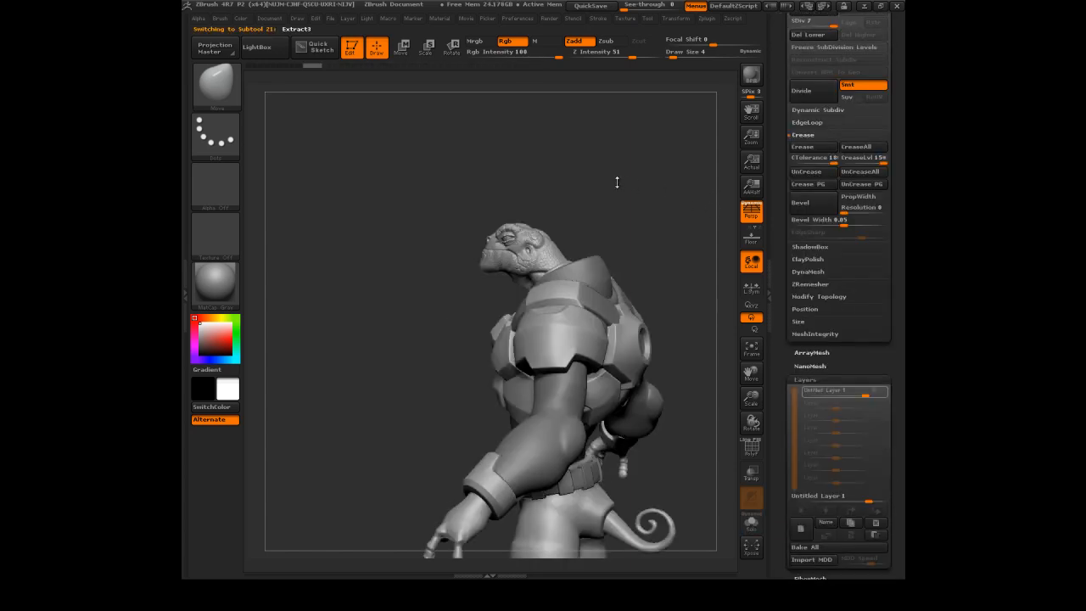
Examine the character's finished armour plates from the front, side and back
left_click_drag(616, 182, 458, 212)
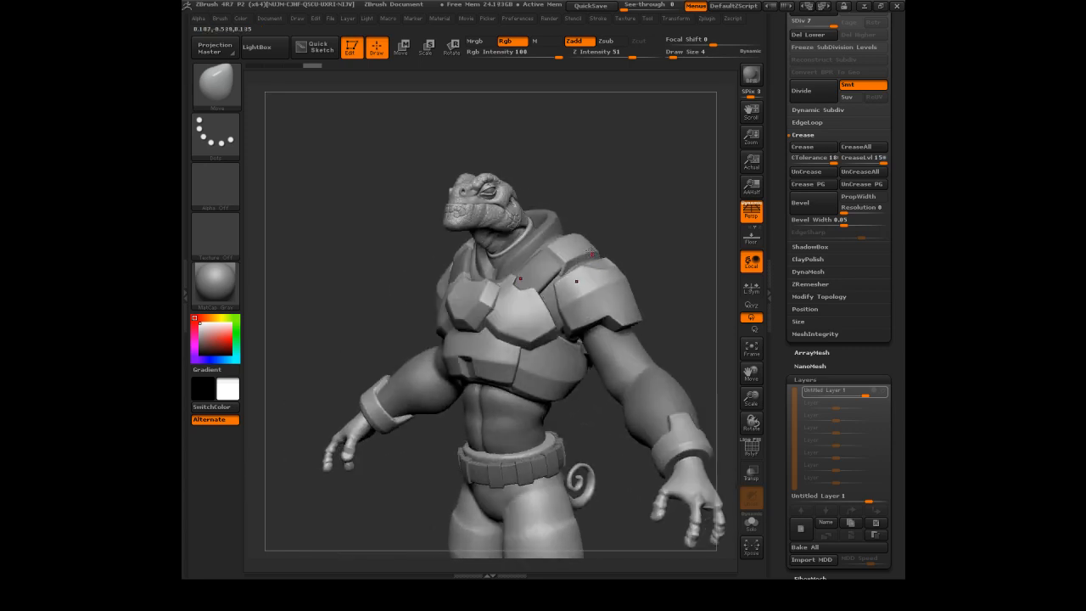
left_click_drag(628, 222, 586, 277)
left_click_drag(606, 204, 559, 328)
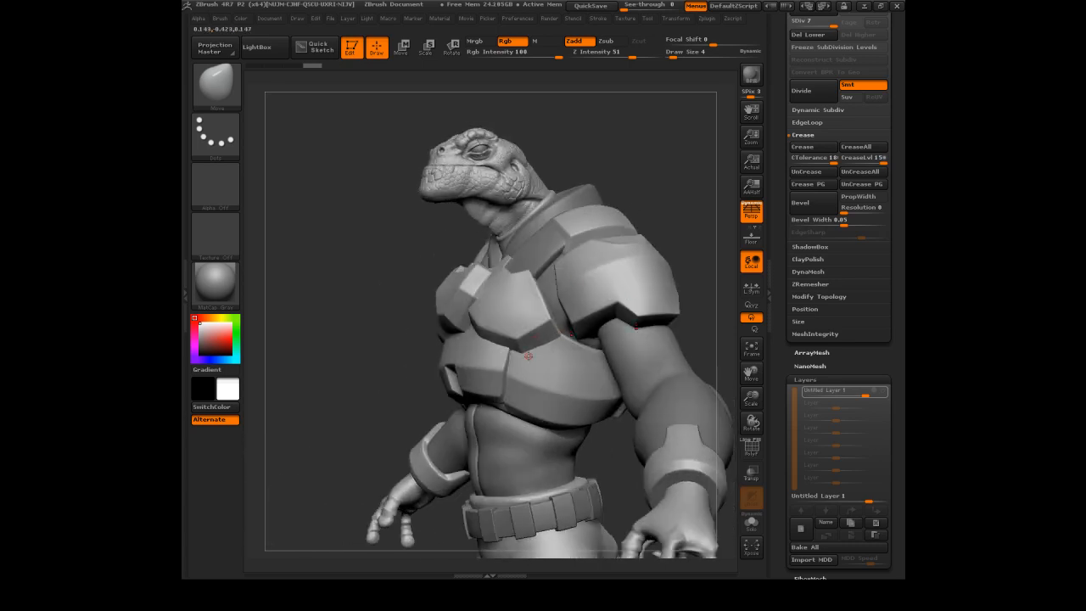
left_click_drag(635, 173, 577, 295)
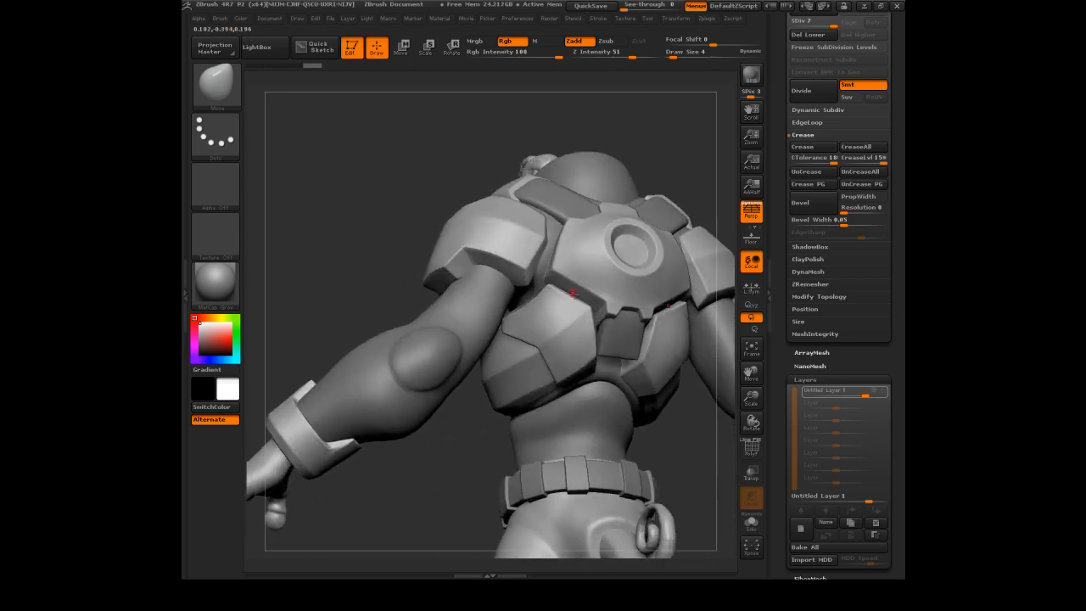
left_click_drag(665, 149, 576, 157)
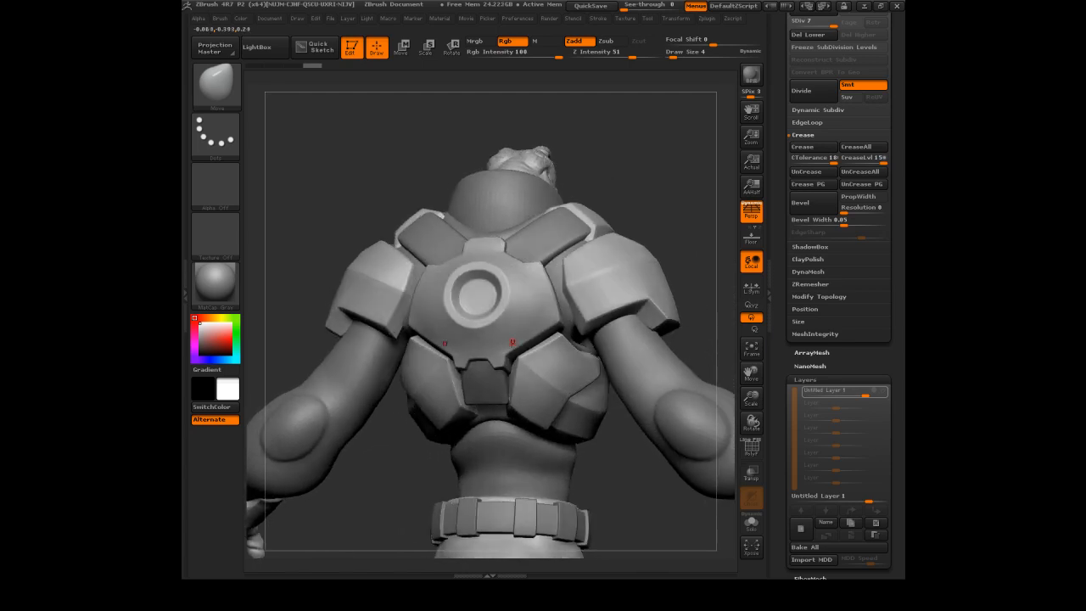
left_click_drag(632, 179, 697, 259)
Select the undersuit beneath the armour, show its PolyFrame to examine the gaps between the plates, and hide the PolyFrame
left_click(600, 281, "alt")
left_click(752, 448)
left_click_drag(672, 176, 641, 223)
left_click_drag(676, 166, 584, 205)
left_click_drag(650, 151, 652, 165)
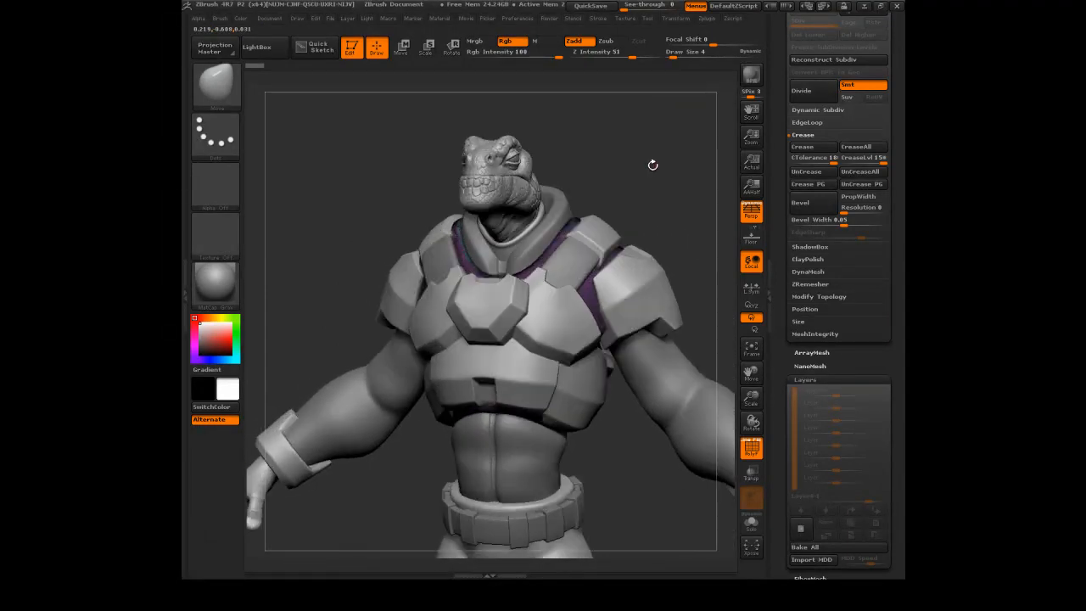
left_click_drag(652, 165, 601, 234)
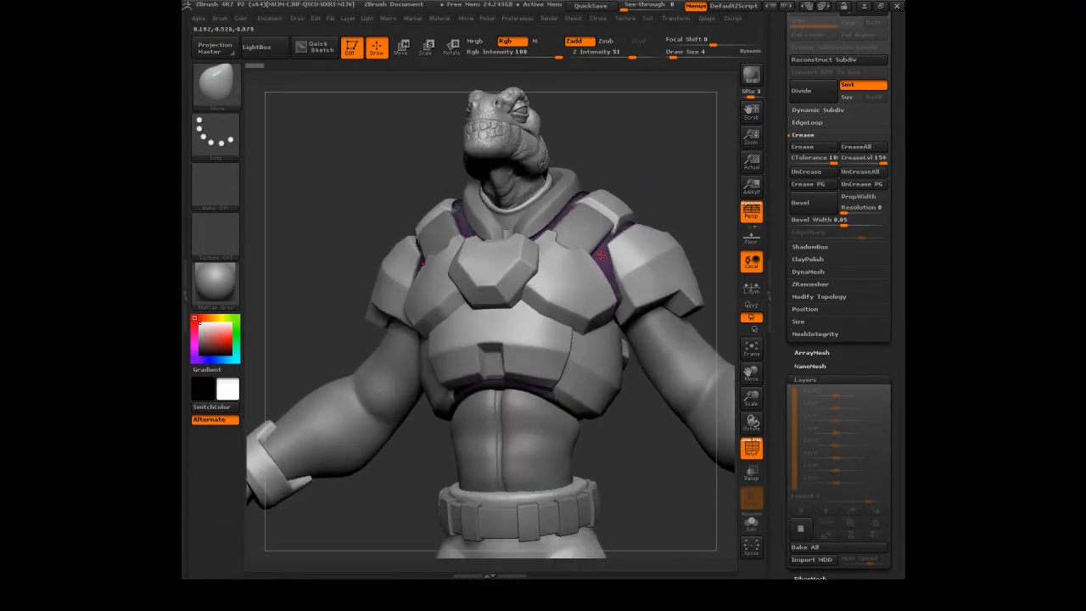
left_click_drag(652, 170, 647, 162)
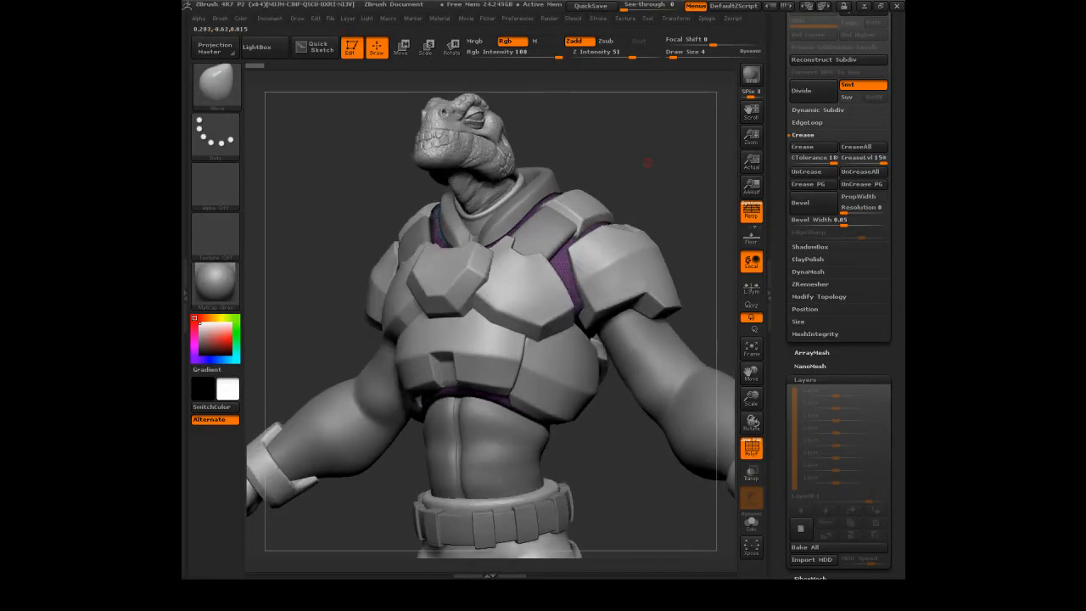
left_click_drag(620, 155, 732, 280)
left_click(752, 451)
left_click_drag(647, 134, 503, 308, "alt")
left_click_drag(615, 167, 670, 282)
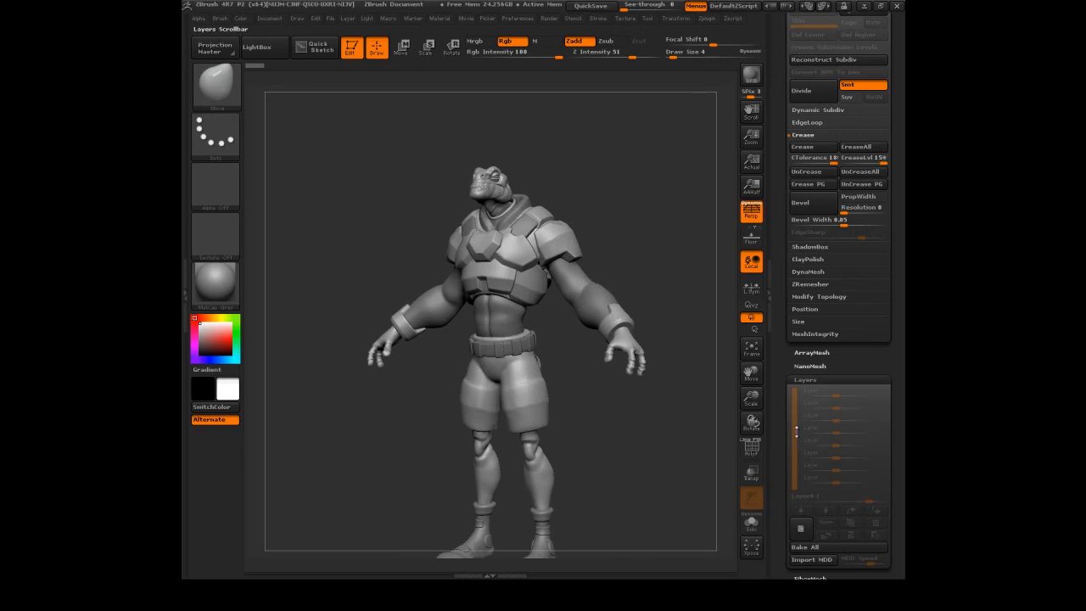
Examine the polygroups of the shoulder, chest, lower torso and center plates by selecting each with PolyFrame displayed
key("shift+f")
left_click(562, 236, "alt")
left_click_drag(609, 180, 622, 161)
left_click(536, 245, "alt")
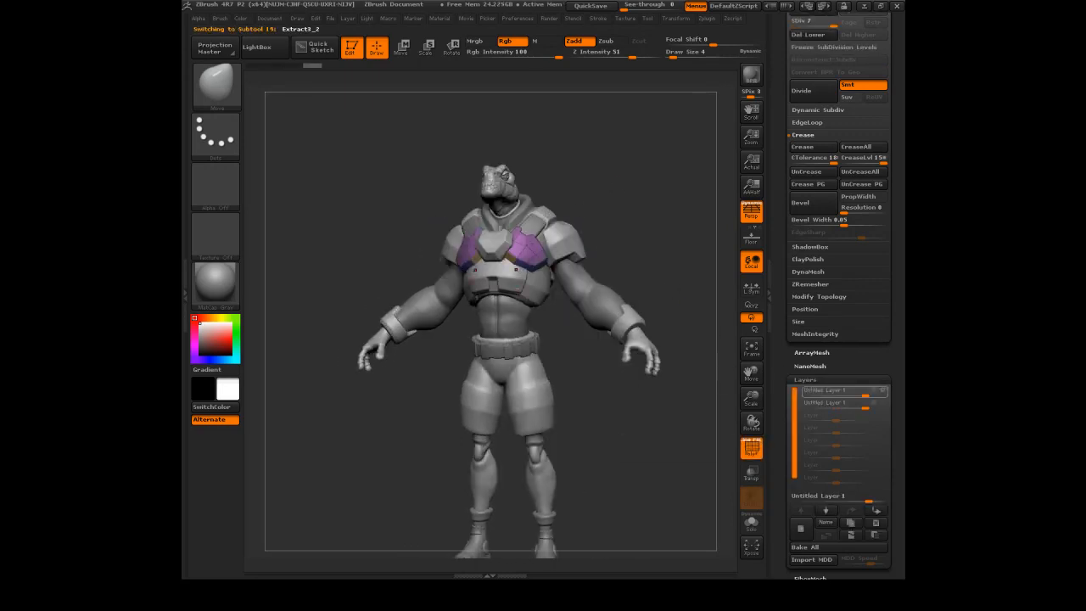
left_click(541, 299, "alt")
left_click(541, 298)
left_click_drag(622, 208, 646, 208)
left_click(499, 246, "alt")
left_click_drag(632, 155, 655, 204)
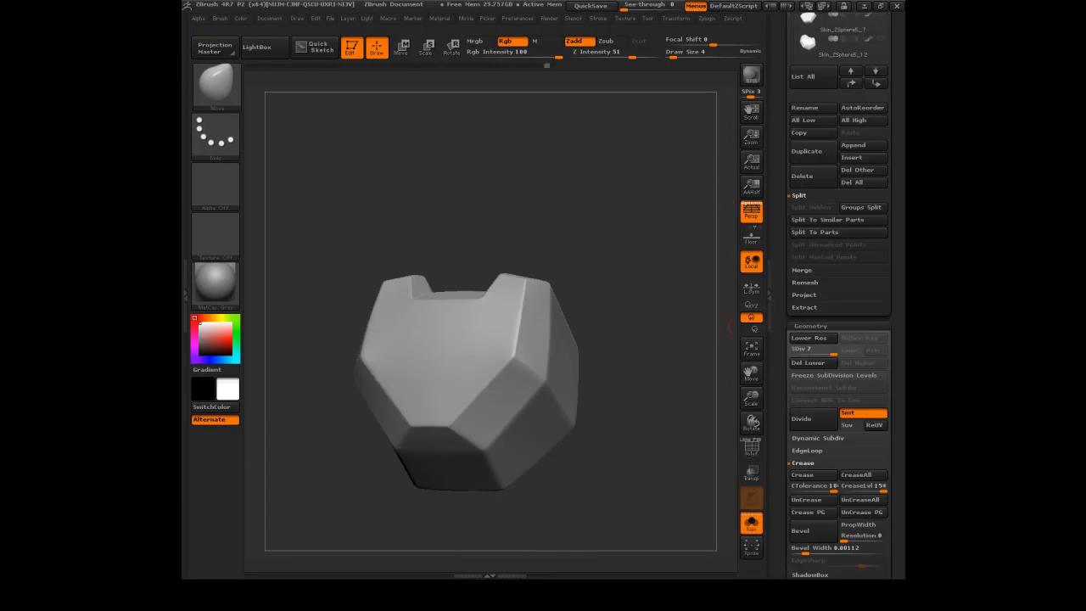
Reduce the Draw Size to 2 and switch to the Standard brush for work on the subdivided center plate
mouse_move(567, 245)
left_mouse_down()
mouse_move(580, 228)
mouse_move(606, 229)
mouse_move(602, 192)
mouse_move(563, 235)
mouse_move(601, 184)
mouse_move(621, 190)
mouse_move(592, 235)
left_mouse_up()
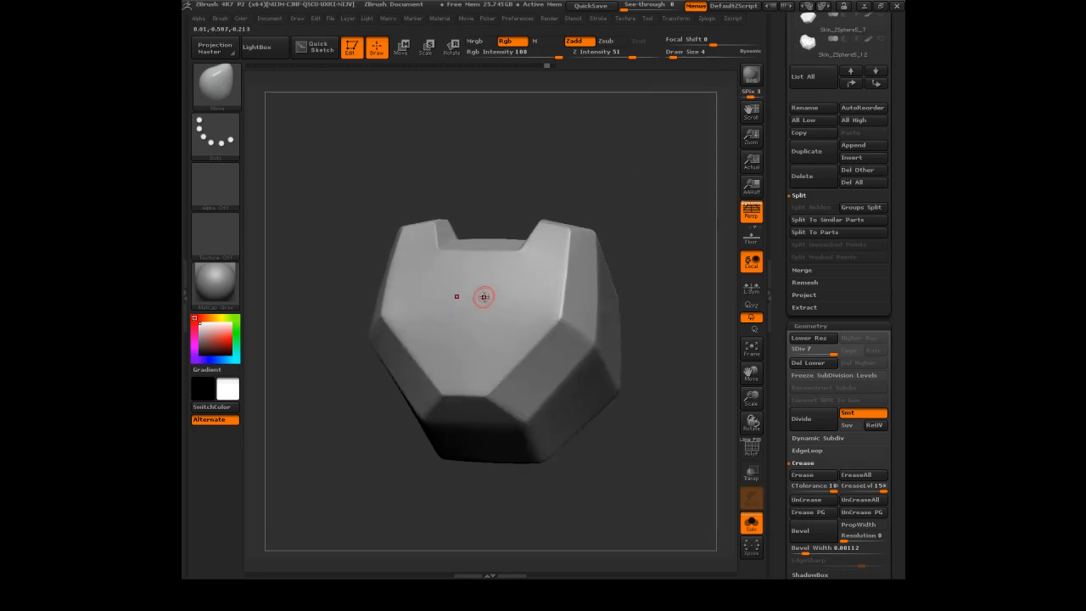
key("s")
mouse_move(516, 169)
left_mouse_down()
mouse_move(535, 145)
mouse_move(551, 169)
left_mouse_up()
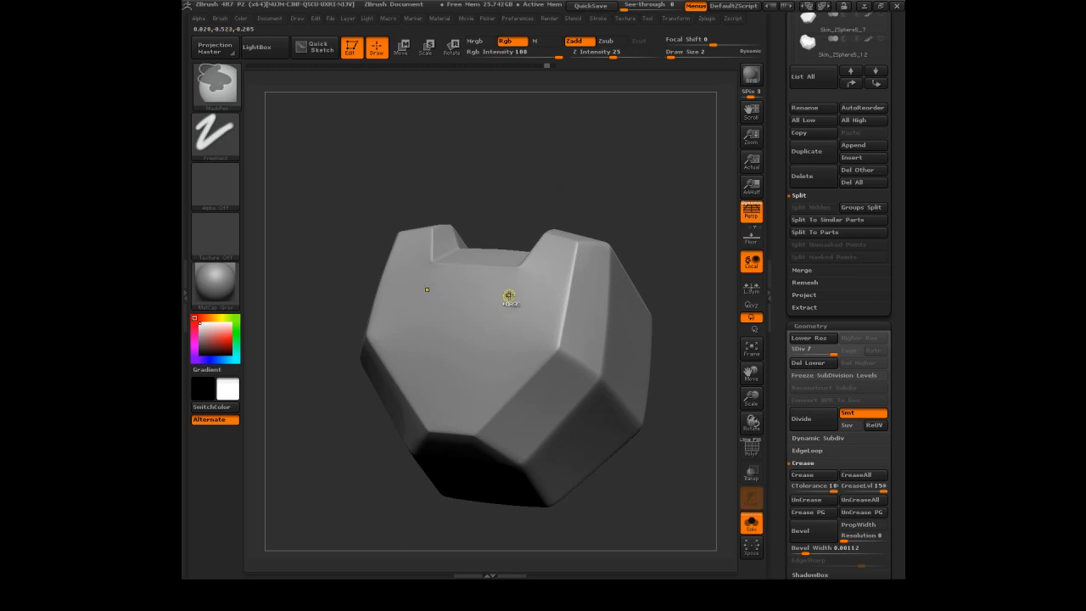
key("ctrl")
left_click_drag(607, 183, 564, 208)
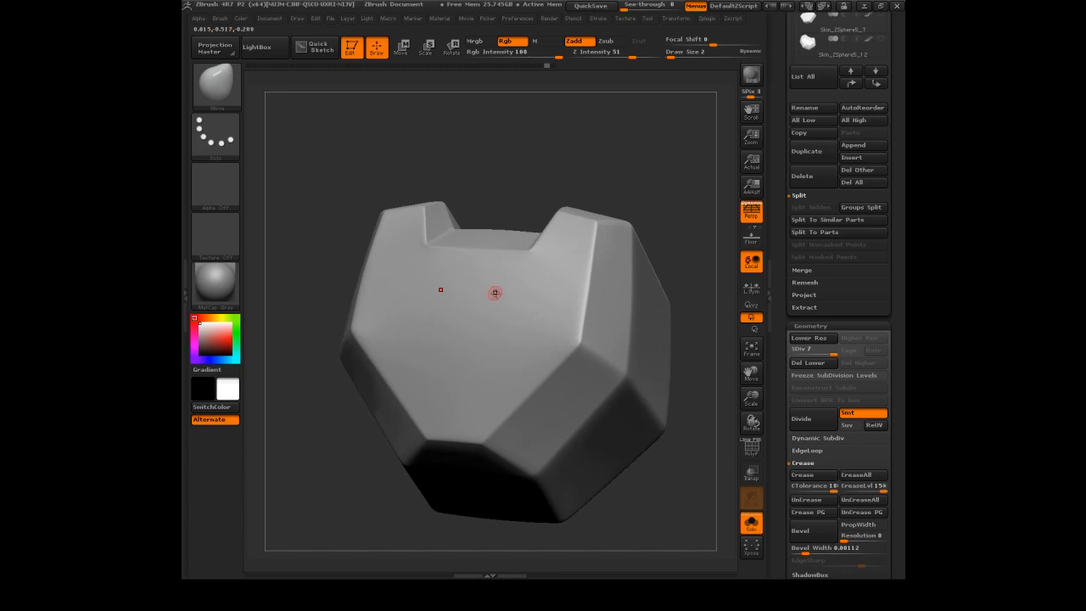
key("ctrl")
key("b")
key("s")
key("t")
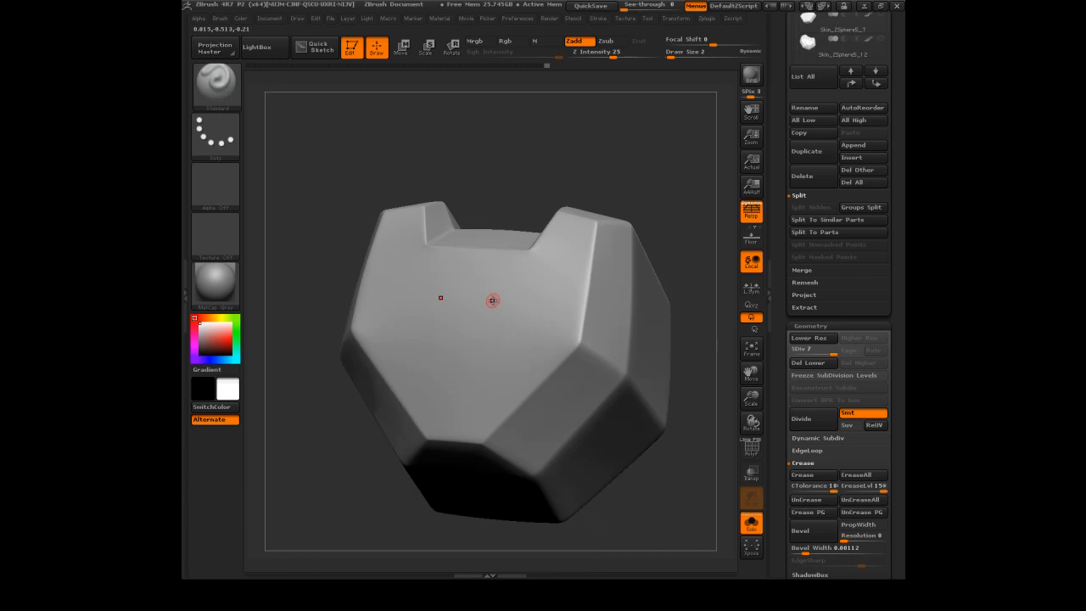
Try to paint a mask line across the center plate's upper front, angled down toward both sides
key("ctrl")
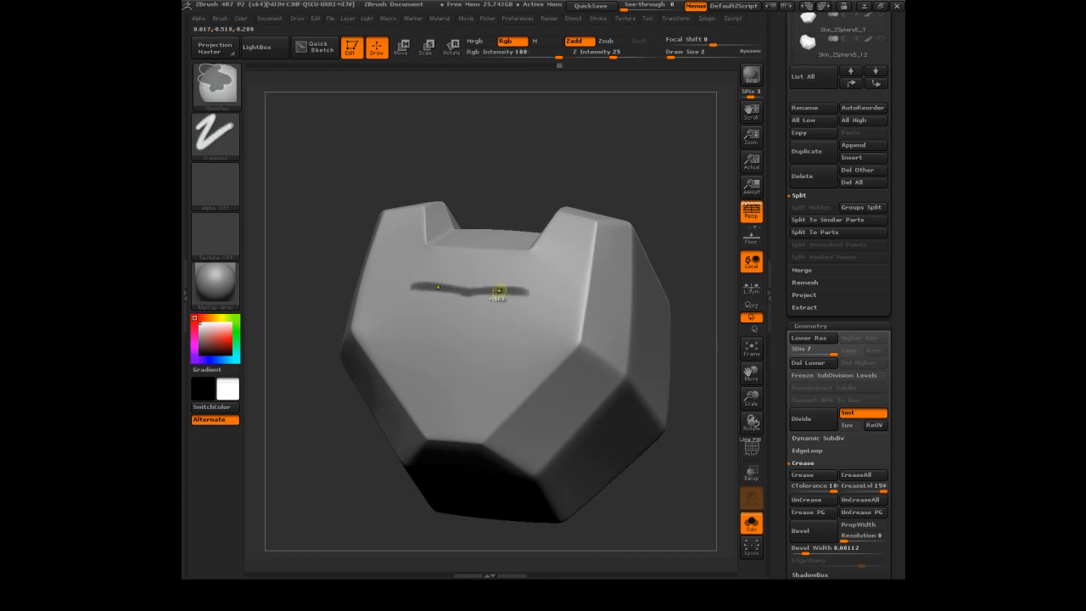
left_click_drag(514, 290, 529, 290, "ctrl")
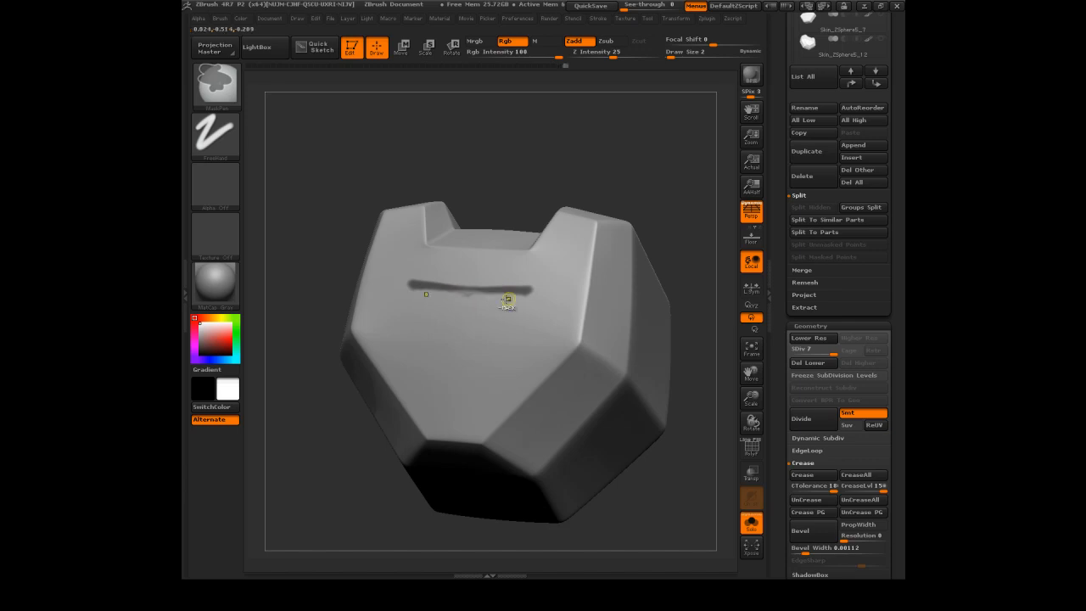
mouse_move(407, 286)
left_mouse_down("ctrl")
mouse_move(533, 293)
mouse_move(563, 320)
mouse_move(521, 285)
left_mouse_up("ctrl")
left_click_drag(553, 120, 531, 116)
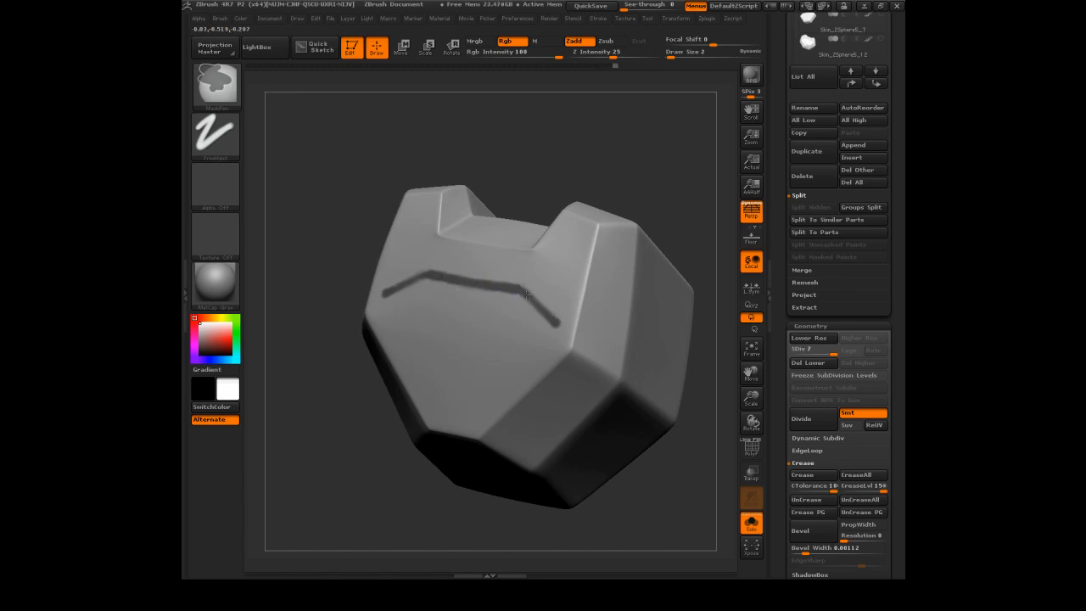
mouse_move(627, 179)
left_mouse_down("shift")
mouse_move(656, 152)
mouse_move(618, 151)
mouse_move(605, 242)
left_mouse_up("shift")
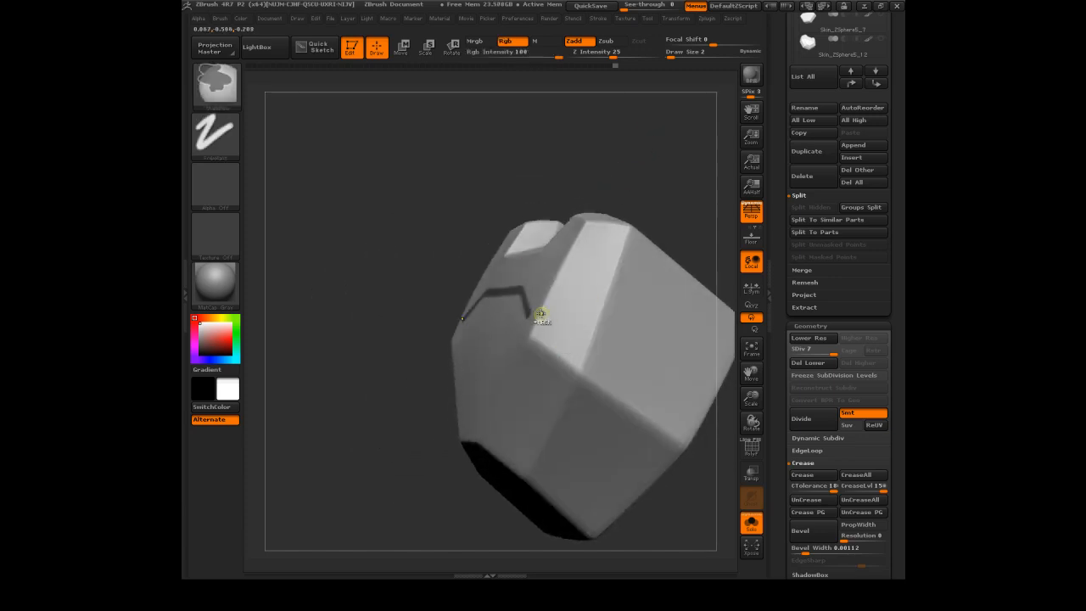
mouse_move(596, 133)
left_mouse_down("shift")
mouse_move(642, 151)
mouse_move(624, 139)
left_mouse_up("shift")
key("ctrl+z")
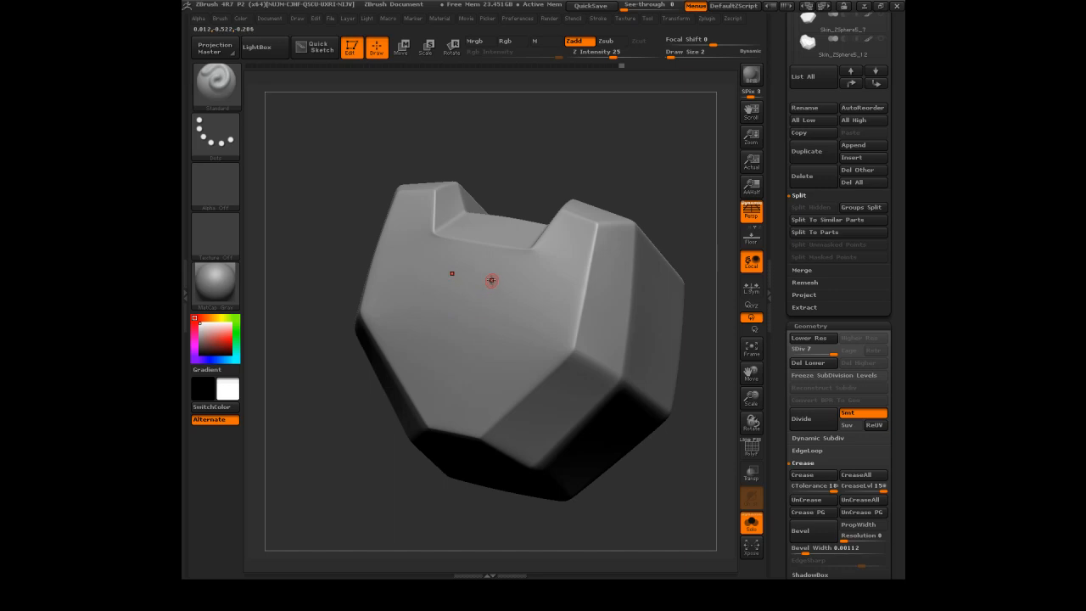
Paint a symmetrical mask line across the center plate's upper front, bending down to both side edges
key("ctrl")
mouse_move(463, 271)
left_mouse_down("ctrl")
mouse_move(526, 281)
mouse_move(580, 327)
left_mouse_up("ctrl")
left_click_drag(651, 135, 651, 144)
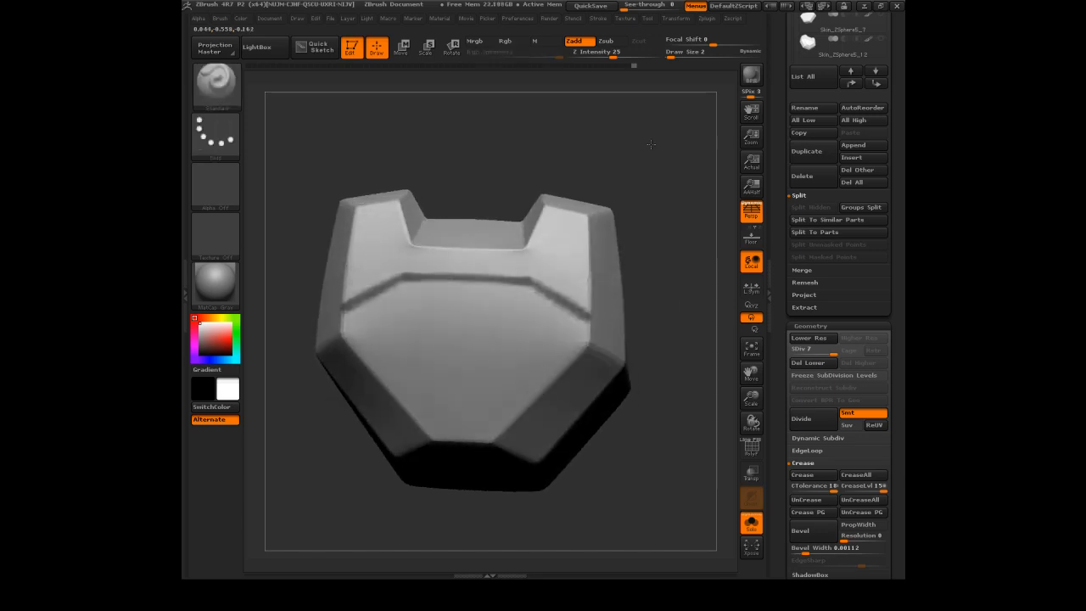
Extend the mask line from the front face over the bevelled strip and diagonally down the plate's side face
mouse_move(650, 144)
left_mouse_down()
mouse_move(625, 129)
mouse_move(599, 212)
left_mouse_up()
key("ctrl")
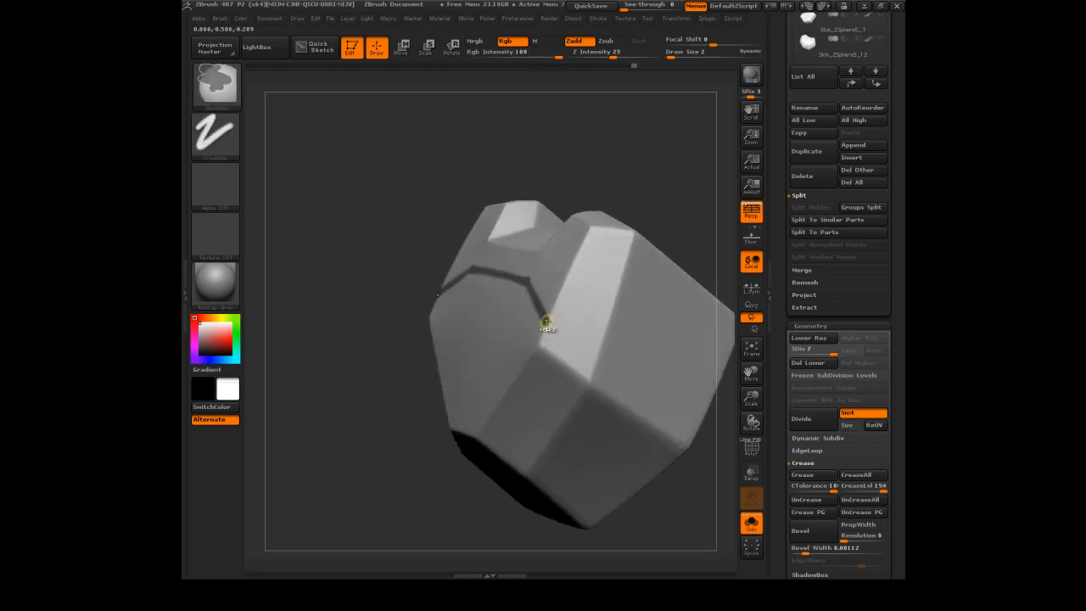
left_click_drag(568, 337, 684, 414, "ctrl")
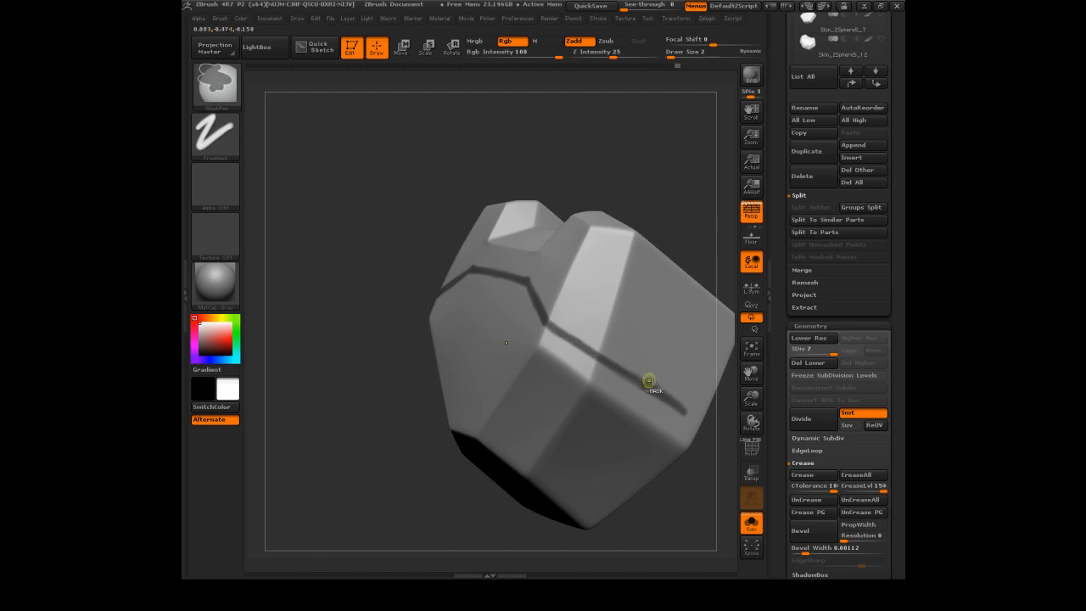
Invert the mask so only the painted line around the front is unmasked, and add a new layer
left_click_drag(605, 143, 638, 159)
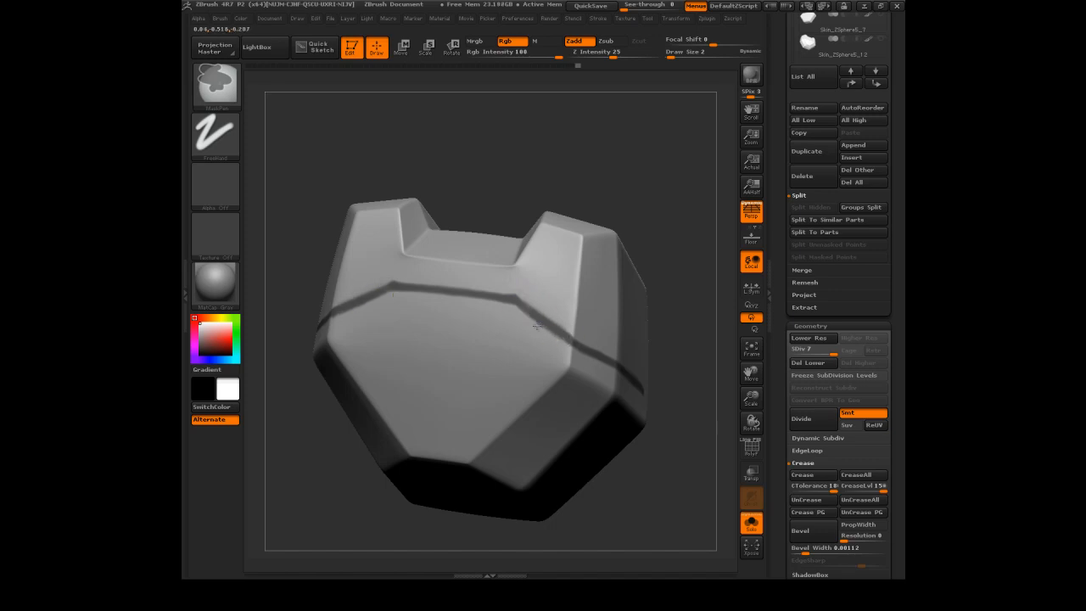
mouse_move(603, 185)
left_mouse_down()
mouse_move(584, 190)
mouse_move(645, 183)
mouse_move(615, 156)
mouse_move(574, 167)
left_mouse_up()
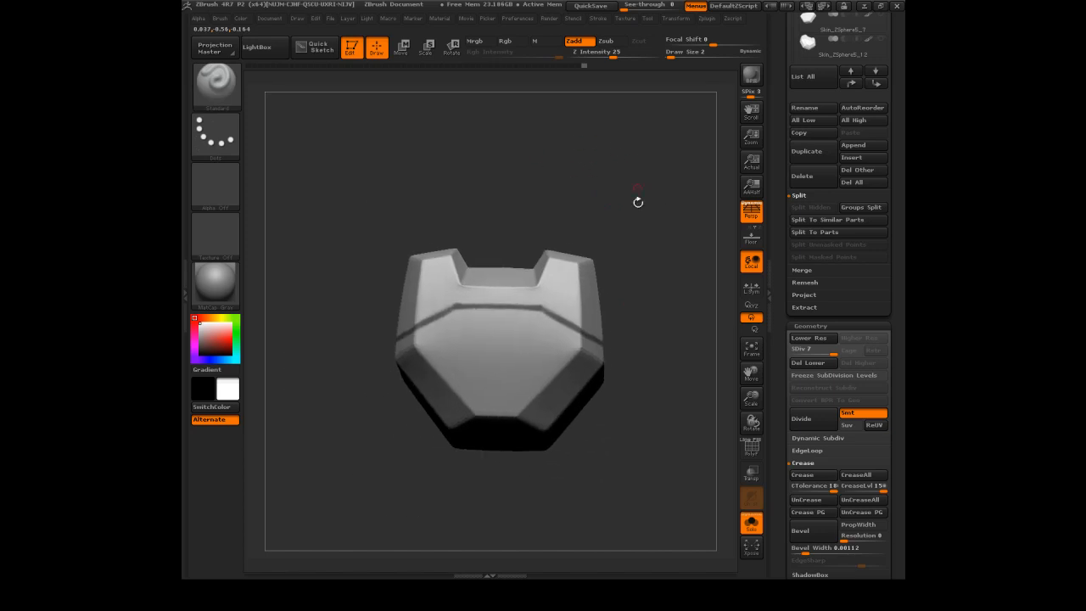
left_click_drag(621, 193, 656, 187)
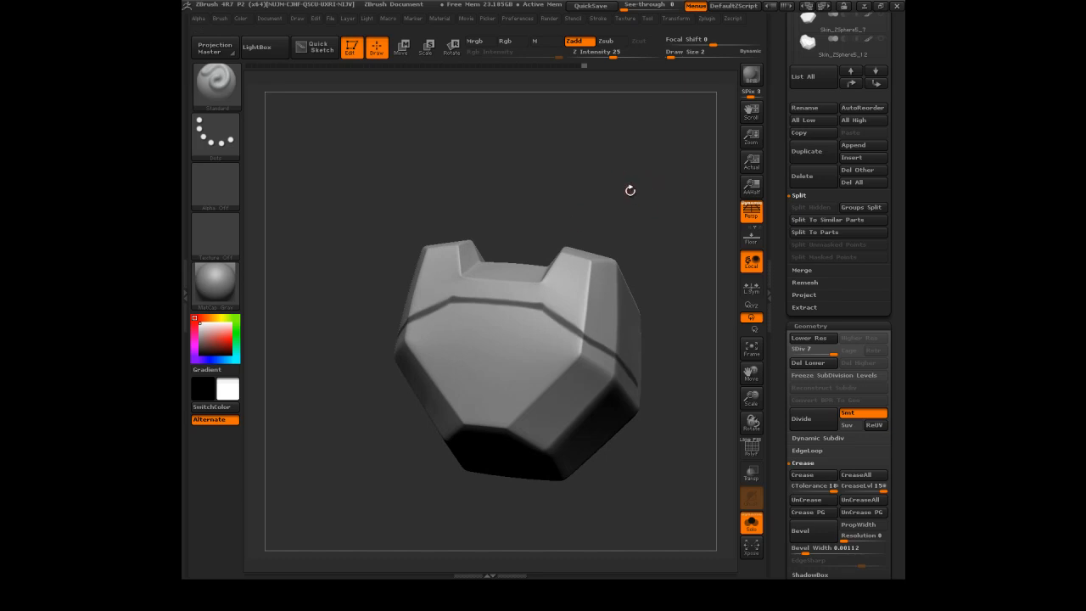
left_click(632, 222, "ctrl")
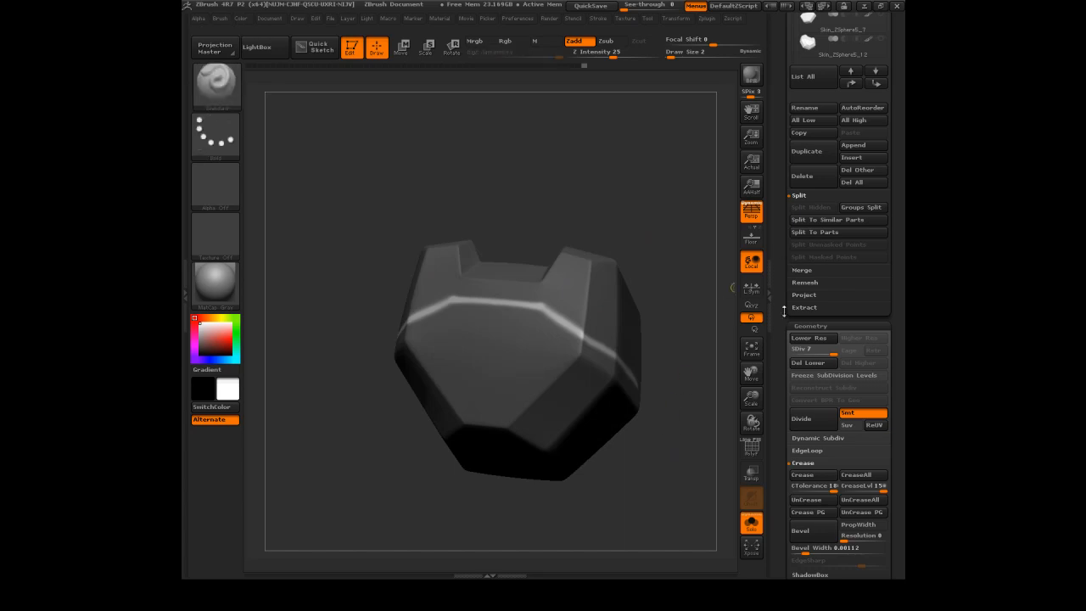
scroll(782, 318, "down", 10)
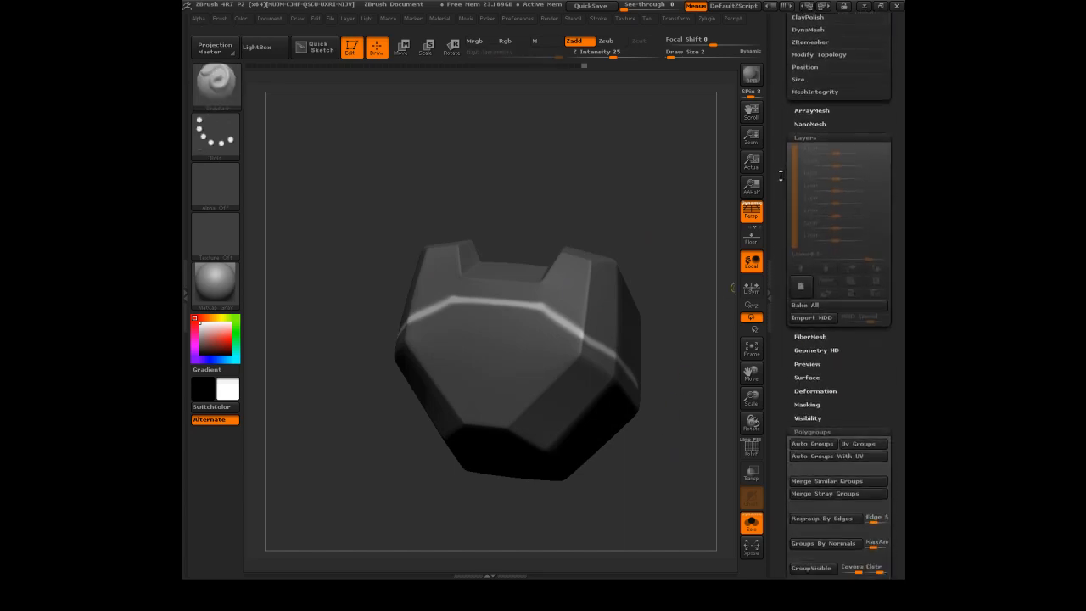
left_click(801, 286)
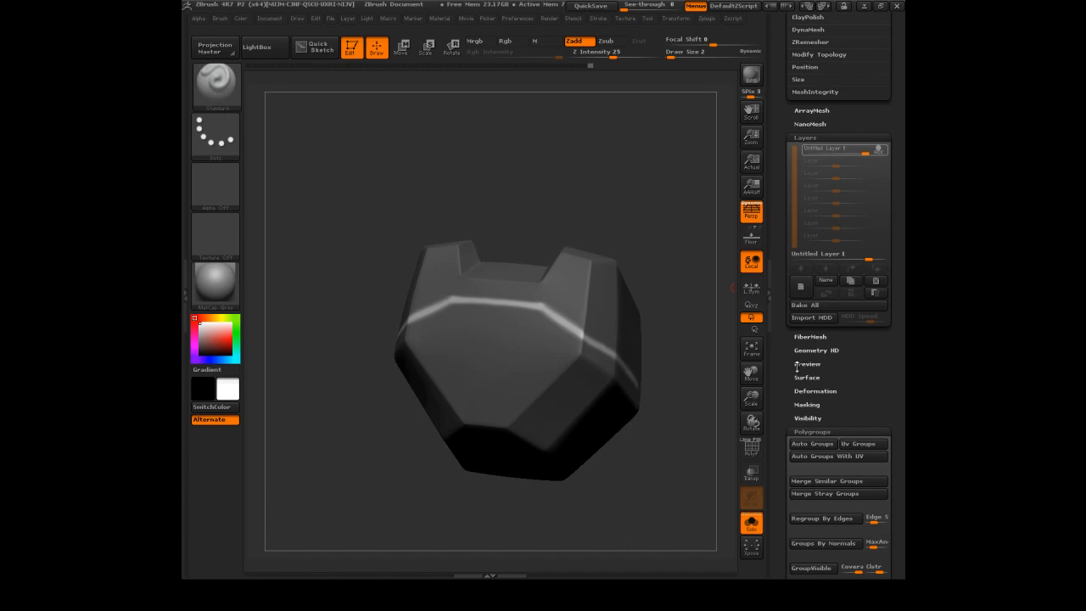
Carve the unmasked line into a groove with the Smooth deformation and an Inflate of -2, and clear the mask
scroll(786, 366, "down", 10)
scroll(795, 227, "up", 3)
left_click(814, 204)
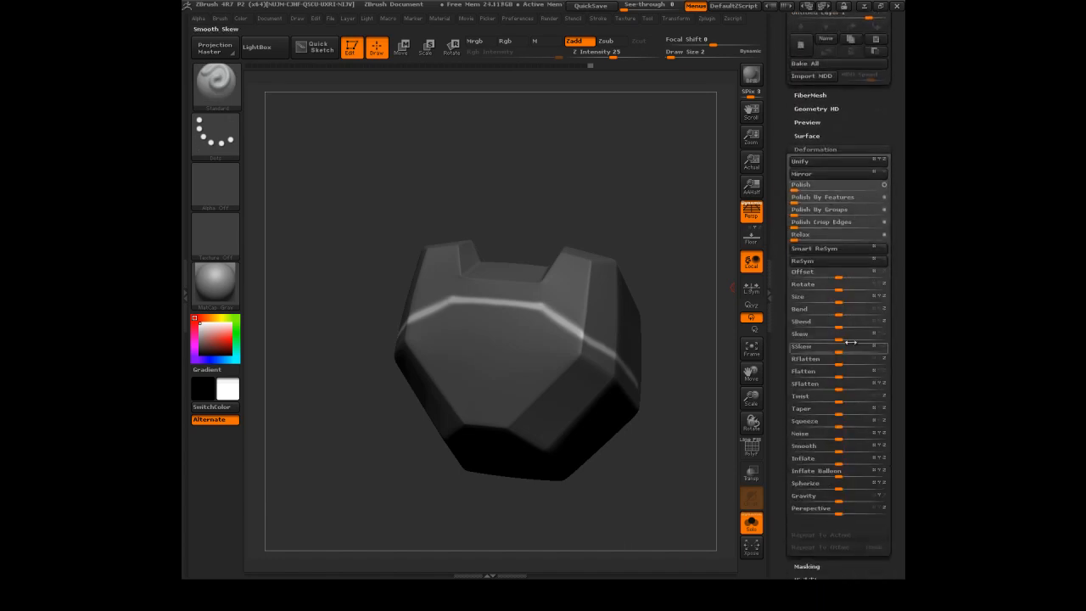
left_click_drag(838, 452, 882, 451)
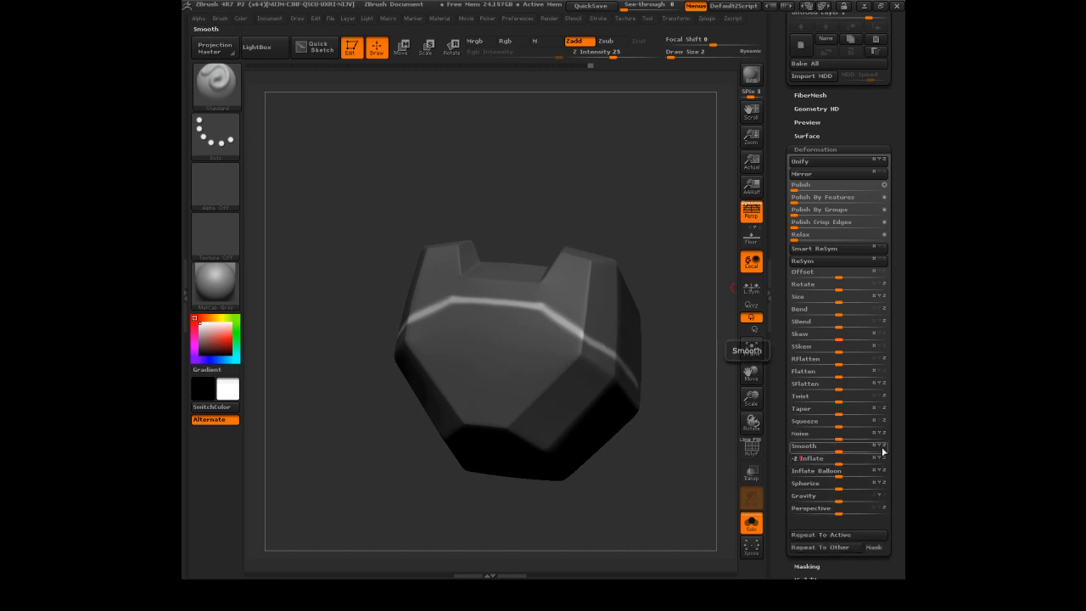
left_click_drag(673, 179, 702, 274)
left_click_drag(674, 322, 552, 175)
left_click_drag(551, 175, 611, 206)
Set the groove layer's intensity to 0.75757 to soften the panel line
scroll(829, 106, "up", 10)
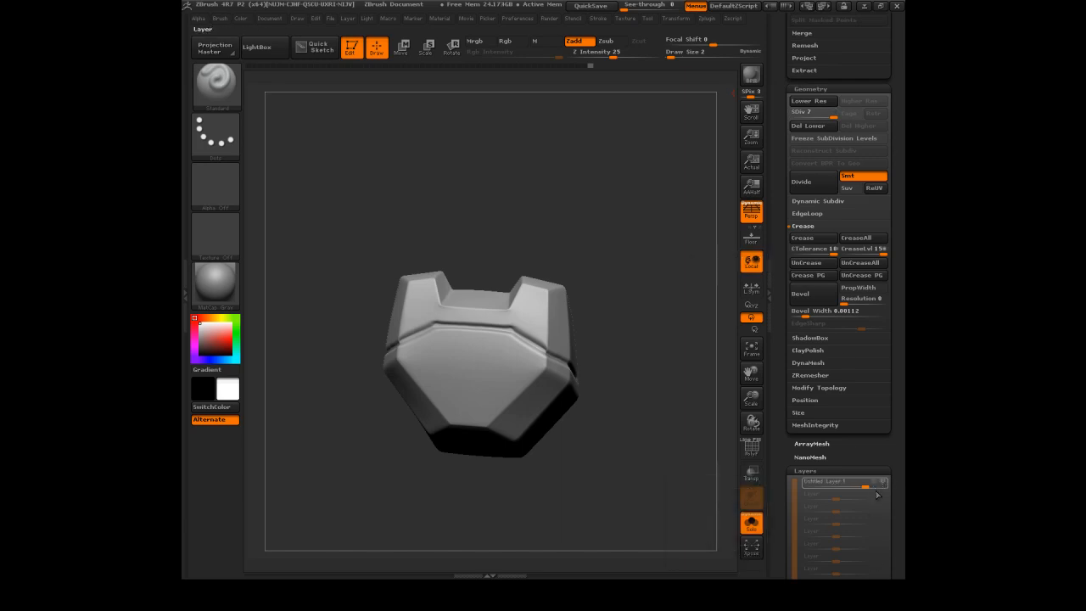
left_click_drag(874, 485, 846, 485)
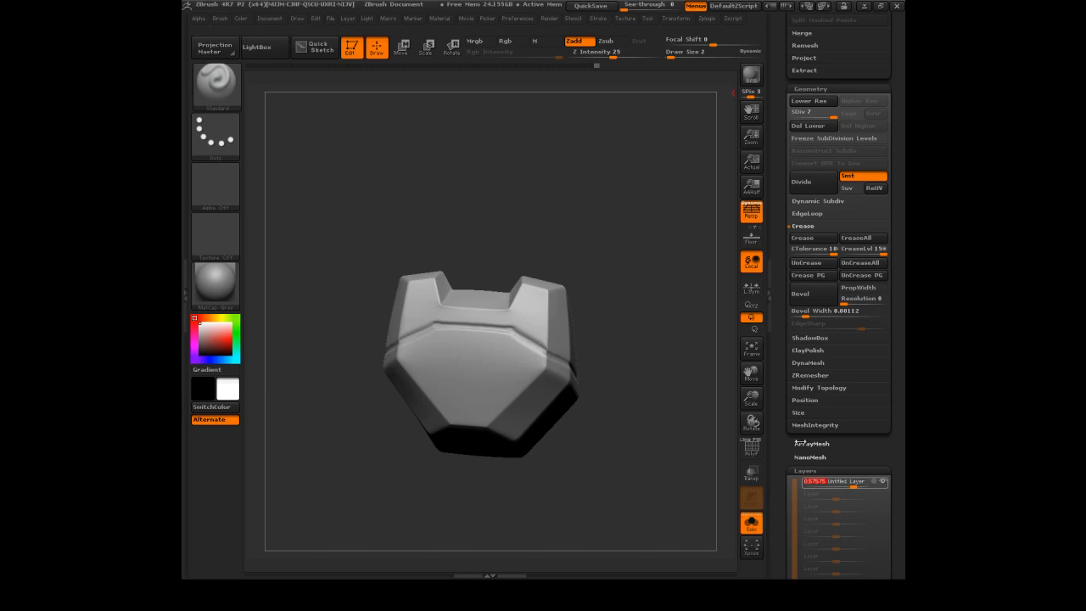
mouse_move(599, 208)
left_mouse_down()
mouse_move(618, 216)
mouse_move(560, 173)
mouse_move(589, 228)
mouse_move(592, 195)
mouse_move(609, 244)
mouse_move(602, 204)
mouse_move(589, 196)
left_mouse_up()
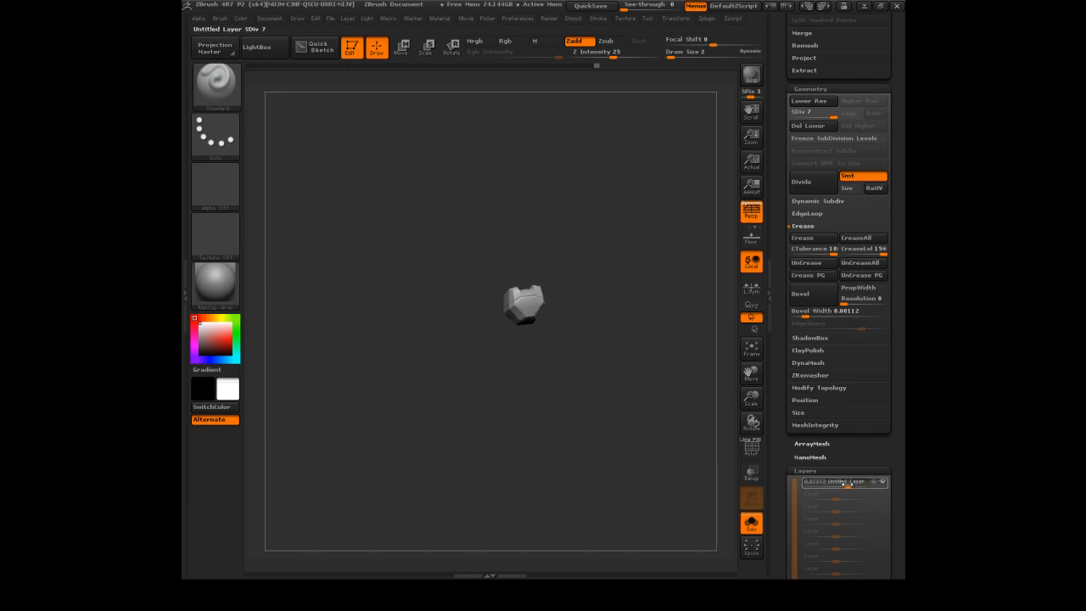
left_click_drag(676, 462, 684, 424)
left_click_drag(737, 427, 675, 487)
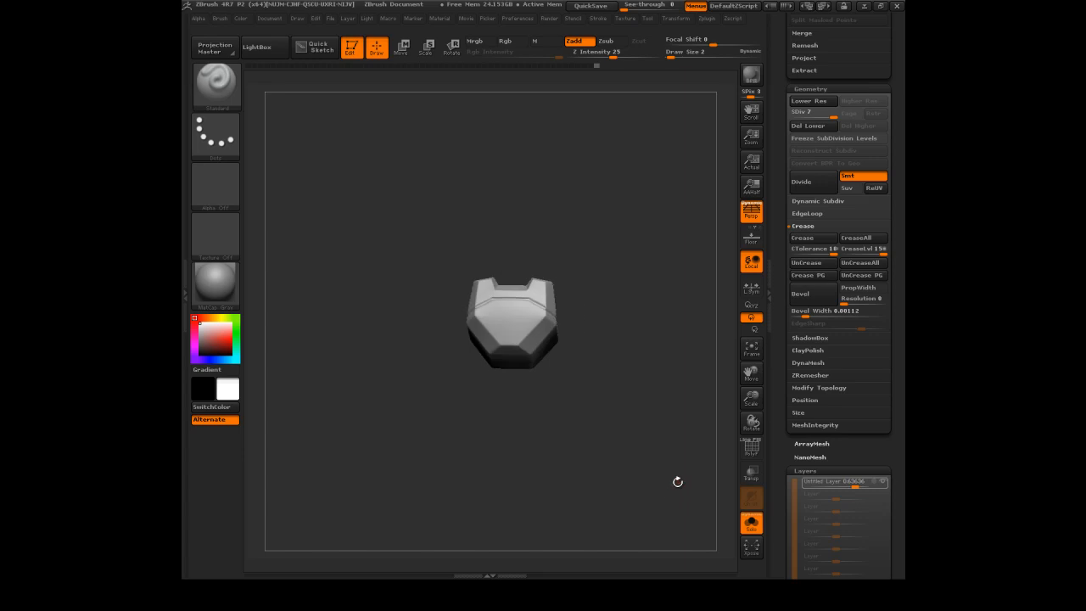
left_click_drag(854, 486, 859, 486)
left_click_drag(551, 468, 607, 435)
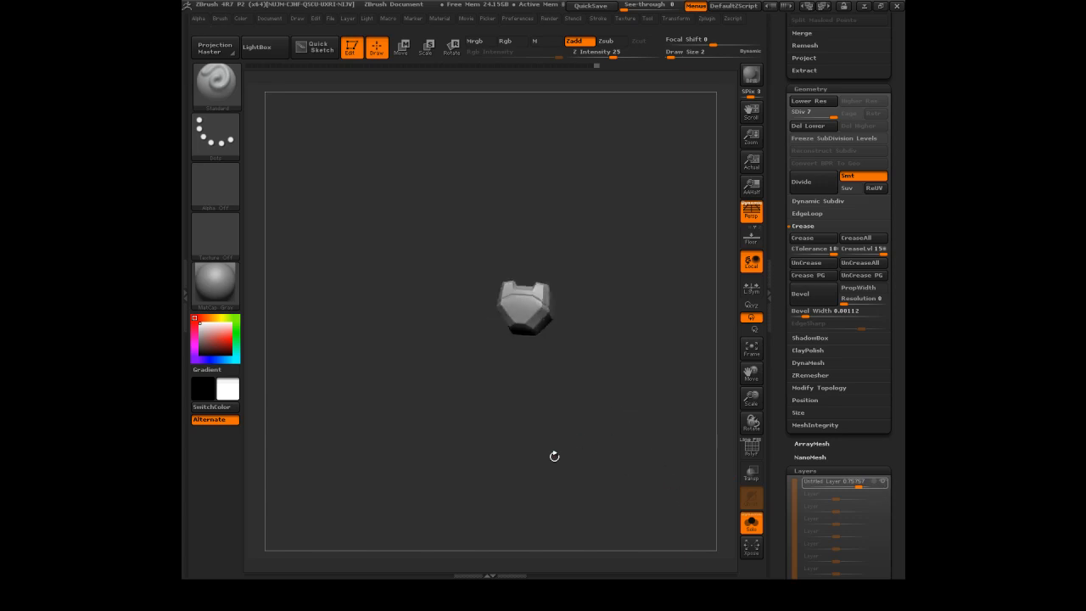
left_click_drag(630, 465, 567, 189)
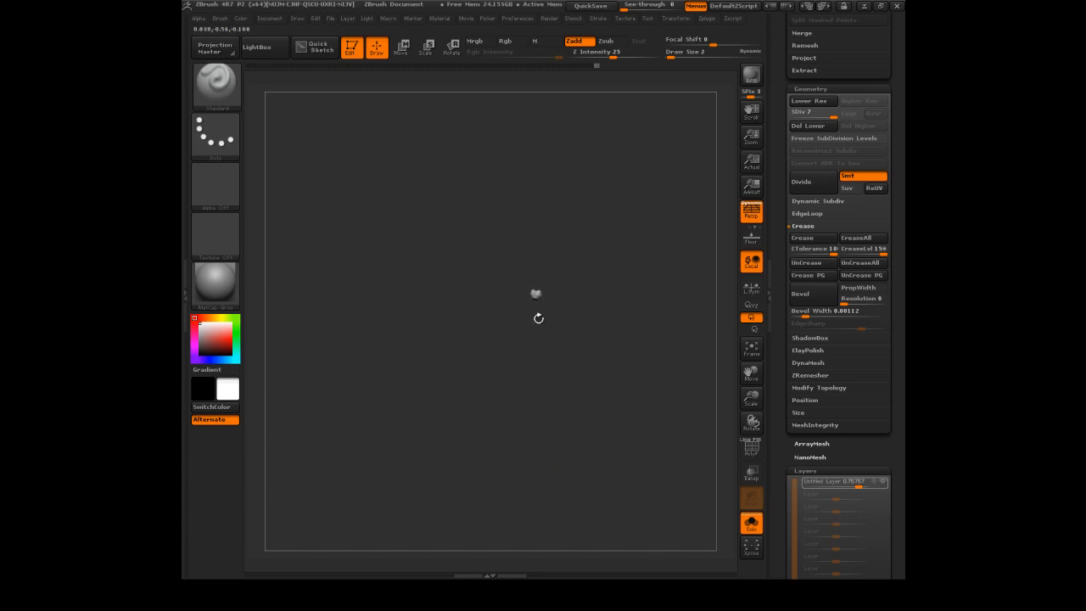
left_click_drag(632, 364, 561, 242)
left_click_drag(613, 374, 658, 376)
left_click_drag(634, 357, 712, 450)
left_click_drag(617, 354, 690, 419)
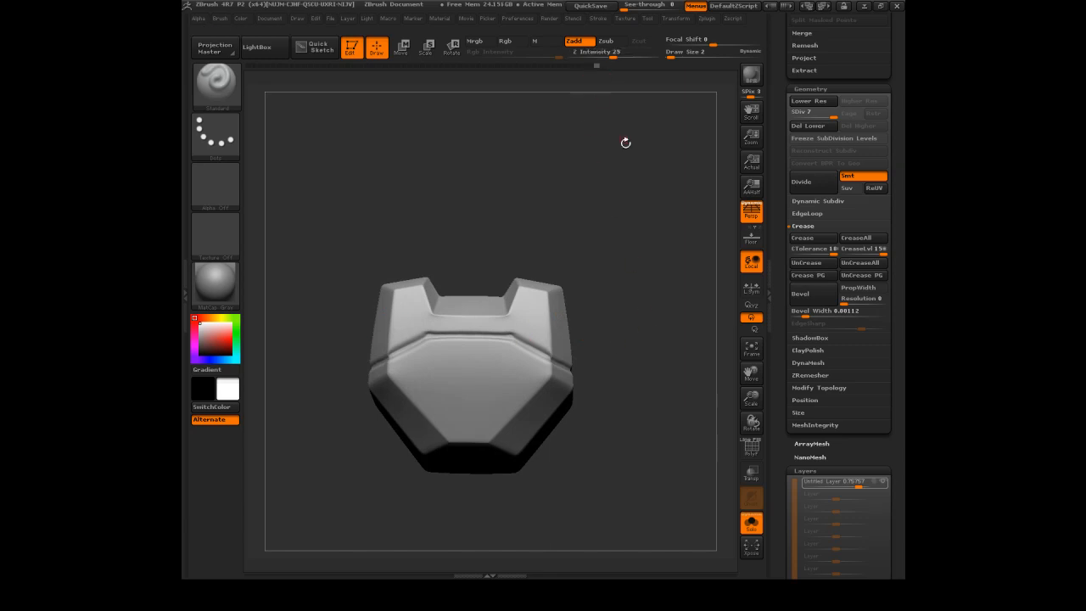
Hide the groove layer and add a second layer for another panel line variation
left_click(882, 482)
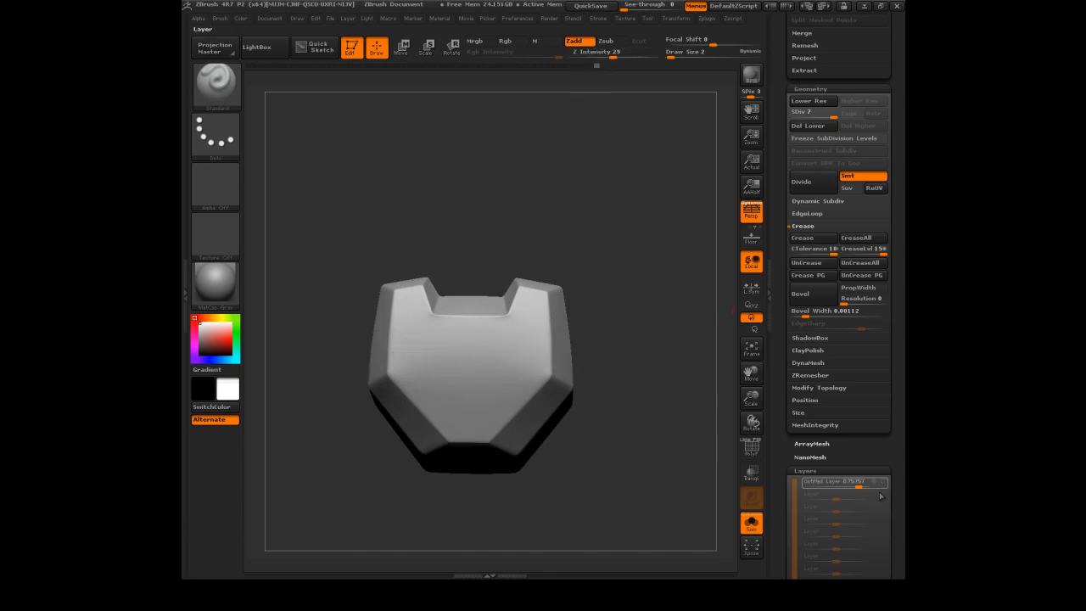
left_click_drag(778, 527, 778, 440)
left_click(805, 541)
left_click_drag(650, 273, 642, 216)
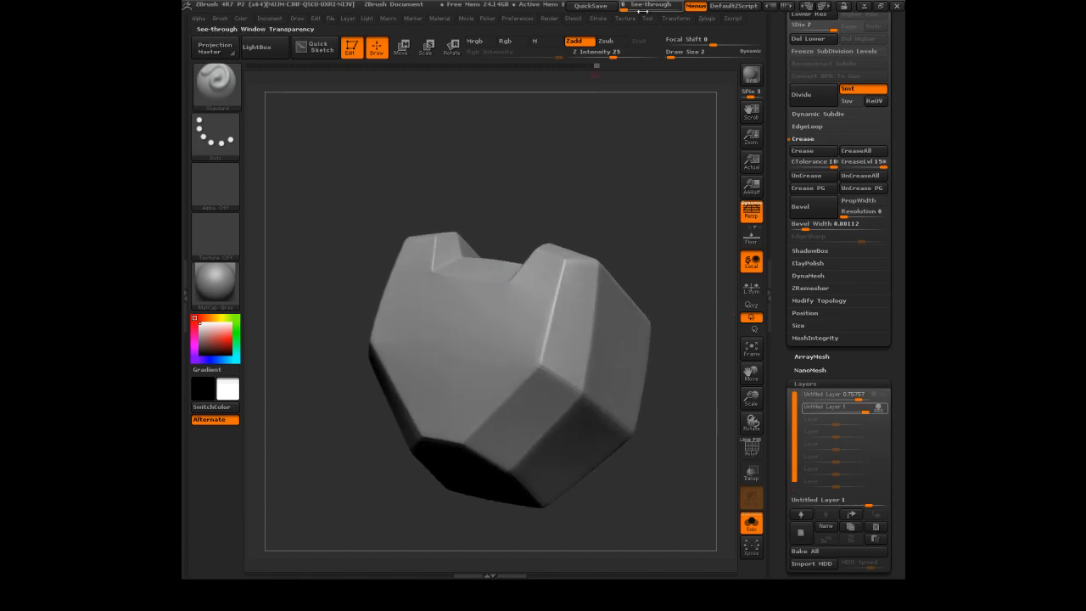
Set the Standard brush's Focal Shift to -46, turn on Lazy Mouse, and undo the short test stroke
left_click_drag(711, 42, 681, 40)
left_click(598, 18)
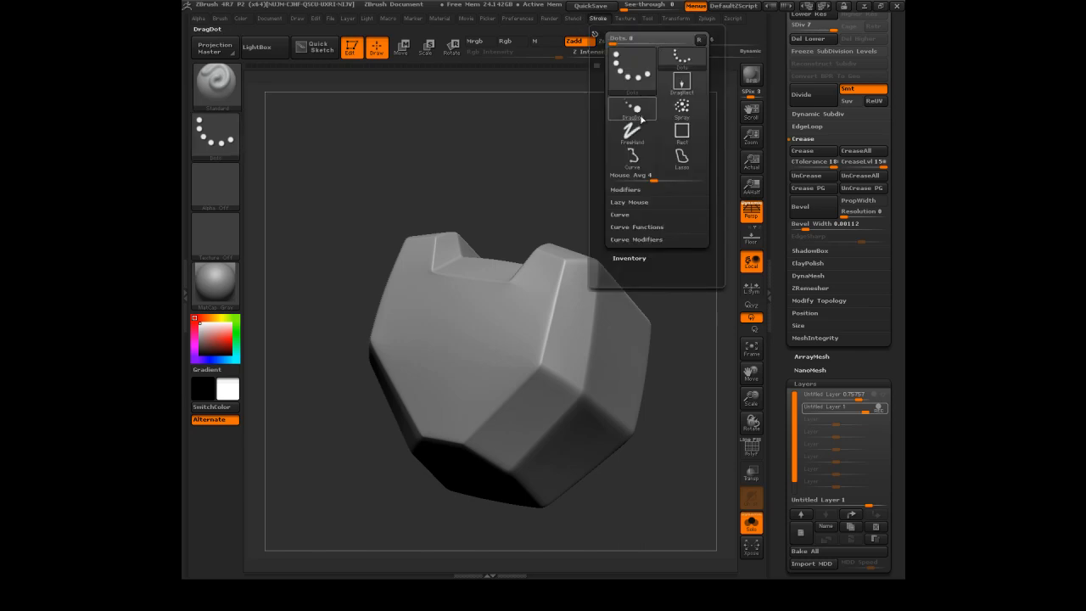
left_click(624, 202)
left_click(627, 215)
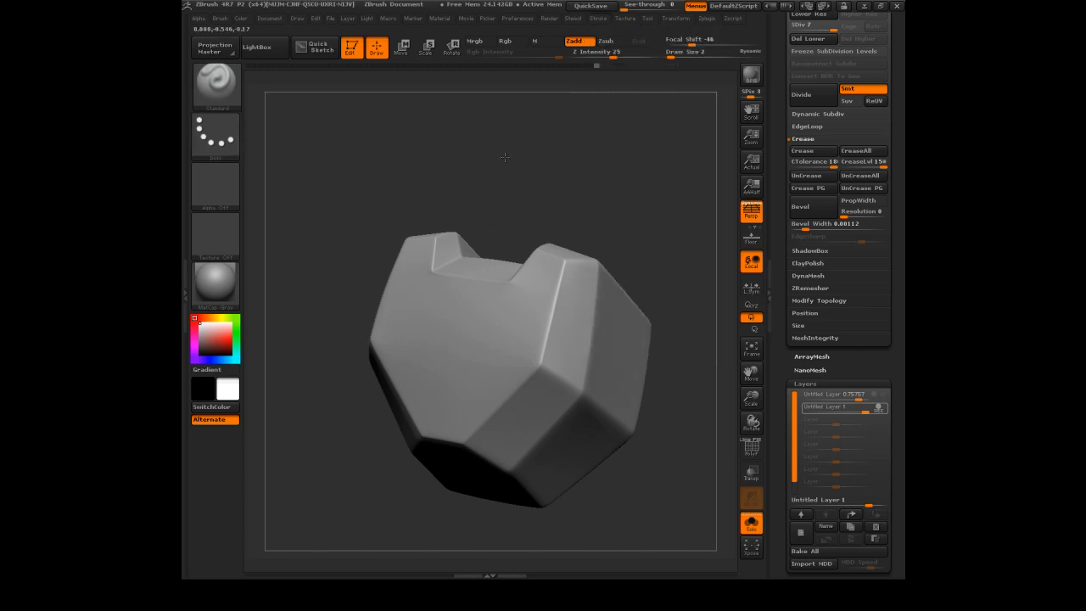
left_click_drag(502, 158, 456, 307)
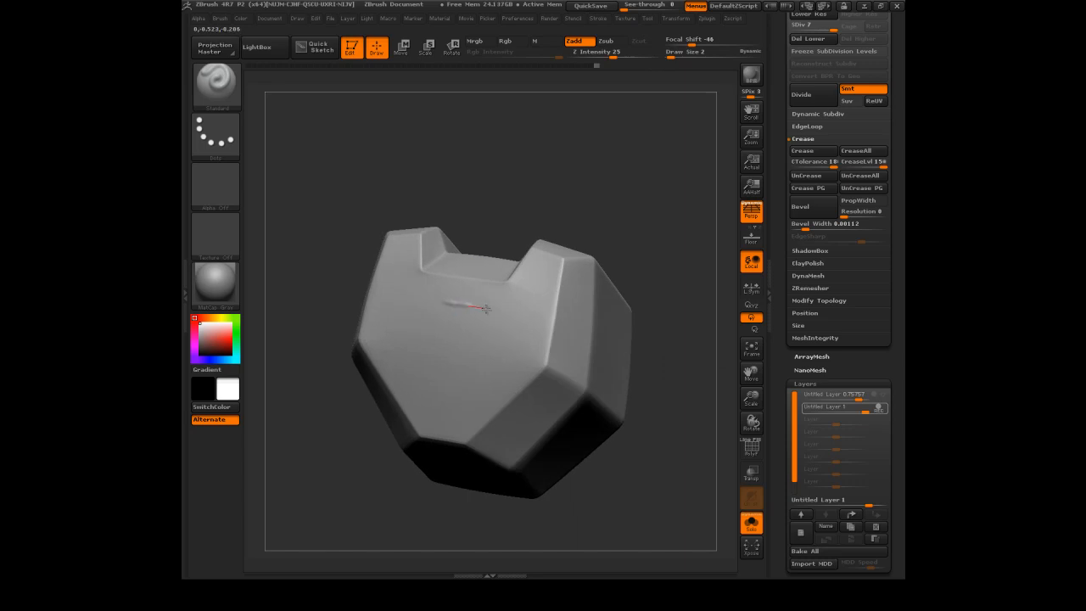
key("ctrl+z")
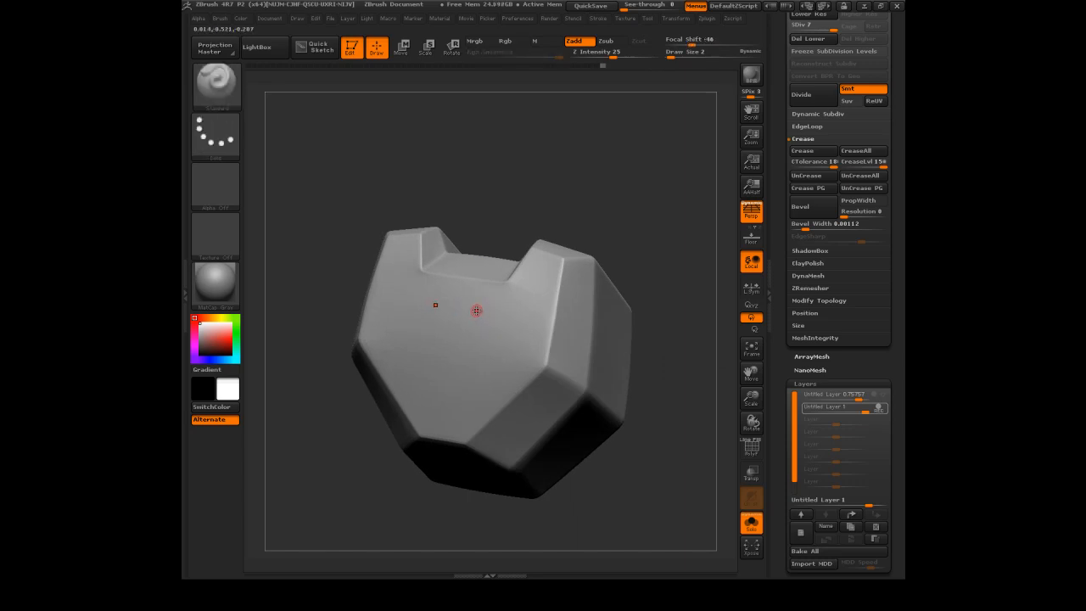
Set up the masking brush with Lazy Mouse and a Focal Shift of -79, clearing the test lines across the front
left_click(599, 18)
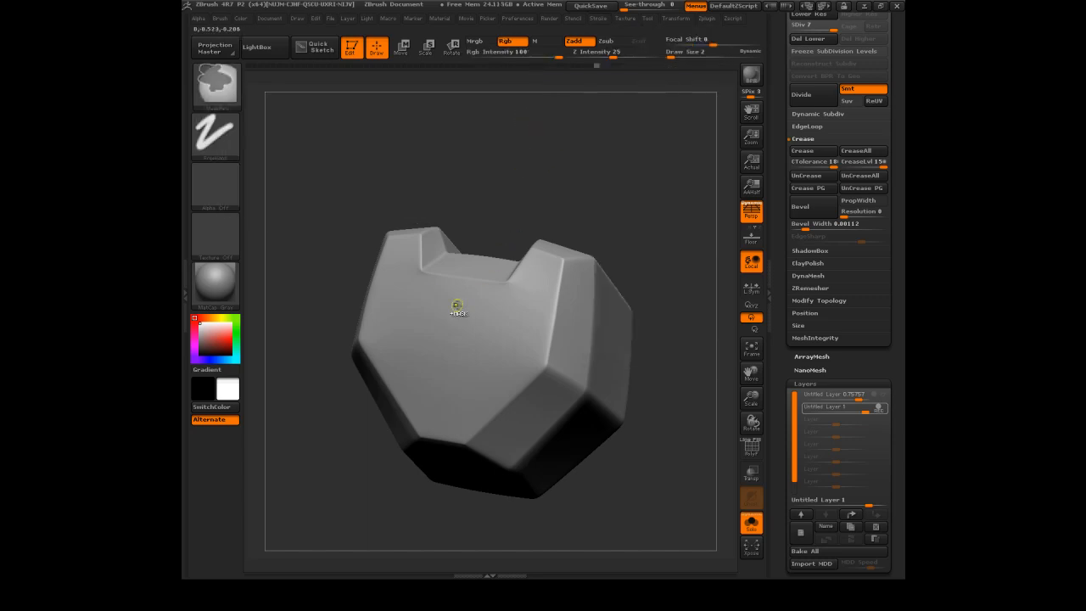
left_click_drag(480, 305, 562, 318, "ctrl")
mouse_move(585, 185)
left_mouse_down()
mouse_move(598, 169)
mouse_move(583, 156)
mouse_move(592, 169)
left_mouse_up()
left_click_drag(486, 313, 576, 324, "ctrl")
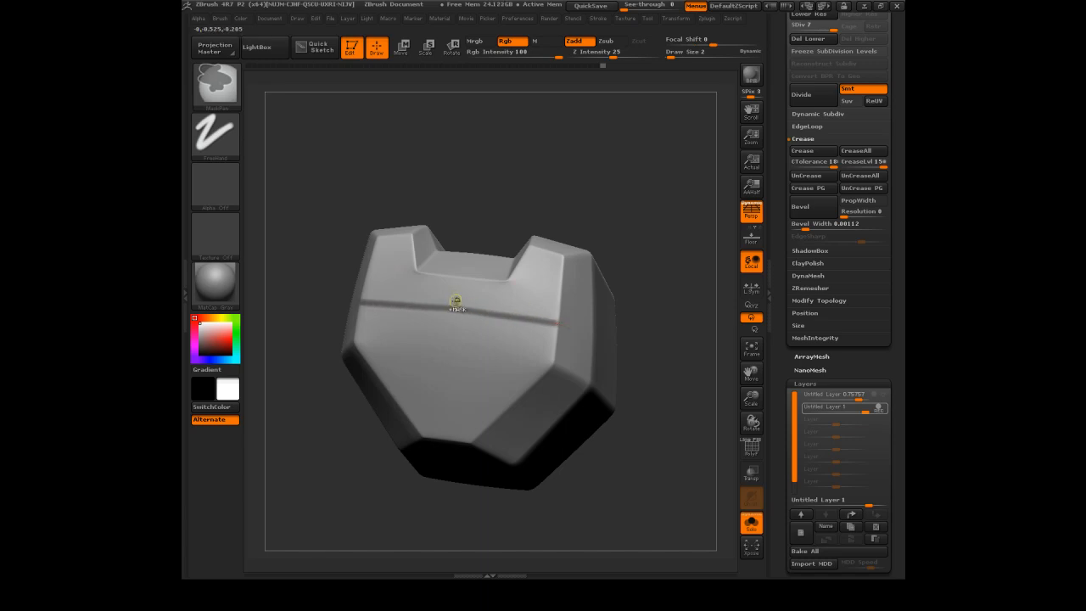
key("ctrl+z")
left_click_drag(488, 307, 539, 313, "ctrl")
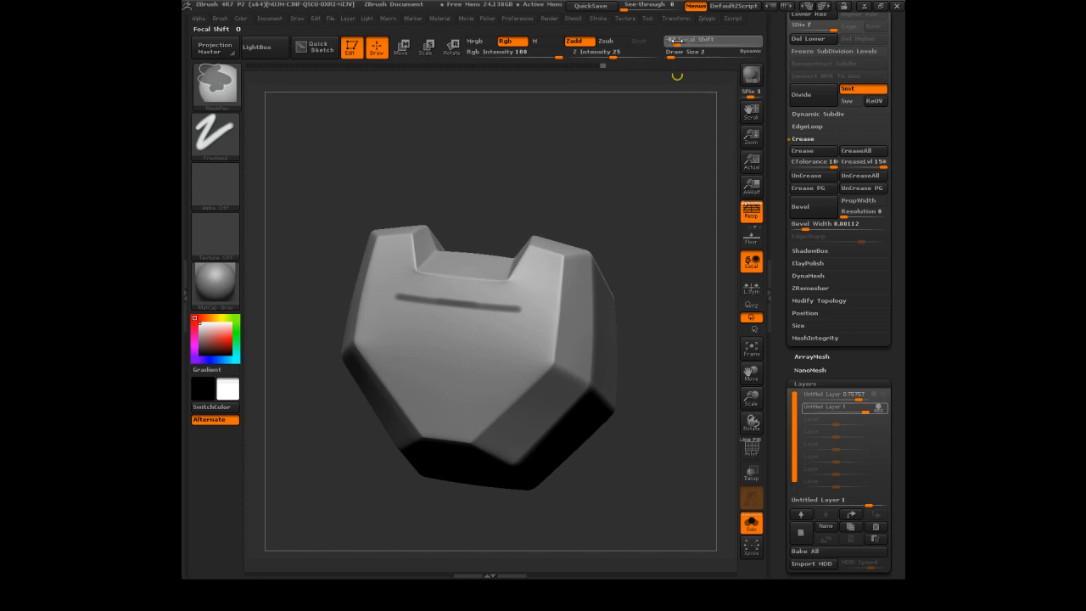
left_click_drag(567, 182, 561, 170, "ctrl")
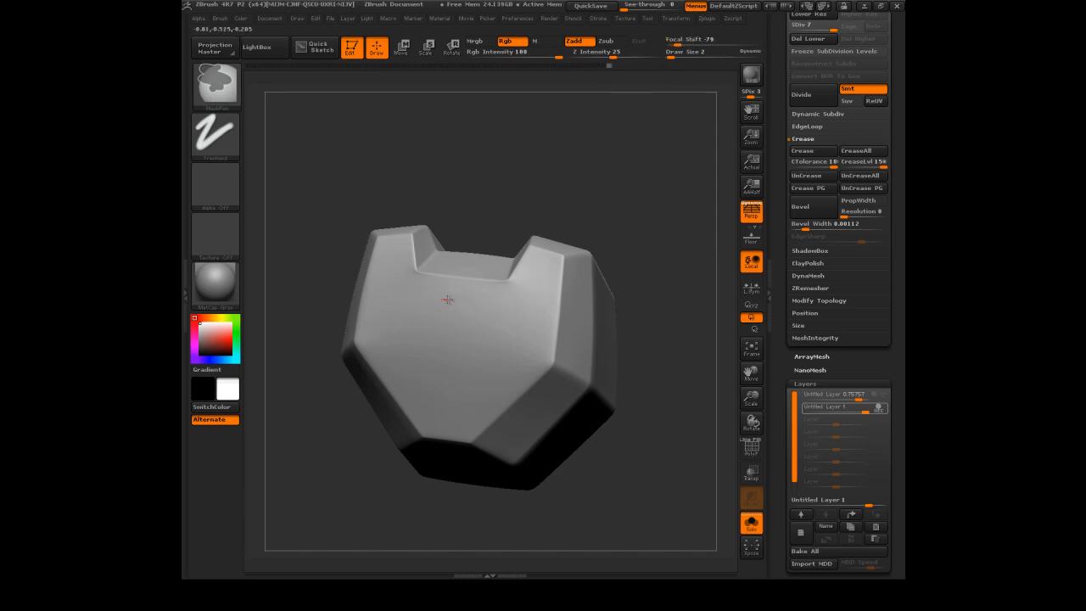
left_click_drag(469, 300, 553, 311, "ctrl")
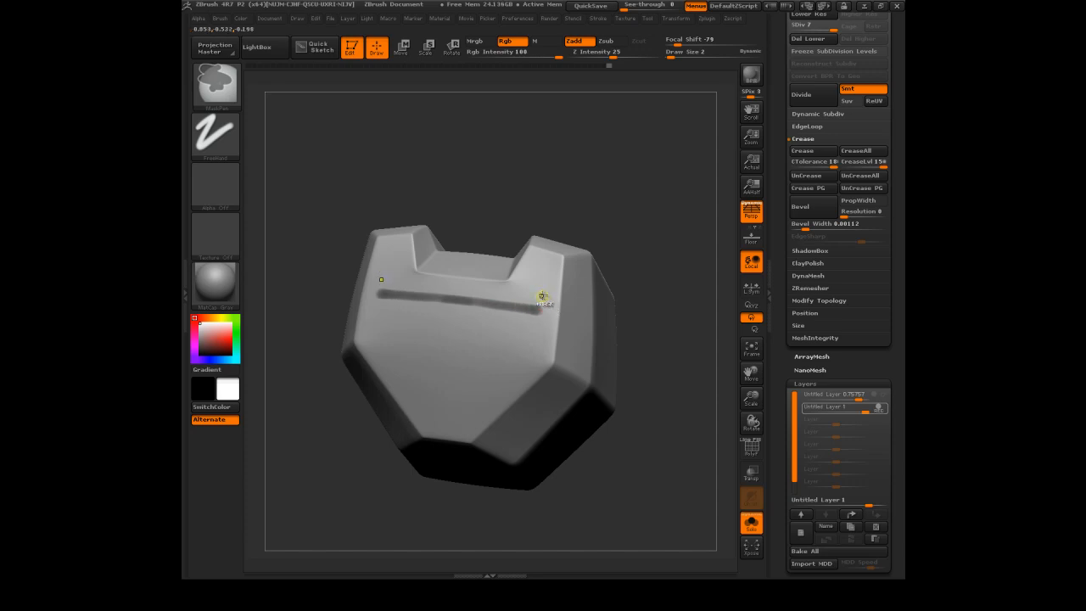
left_click_drag(543, 219, 540, 201, "ctrl")
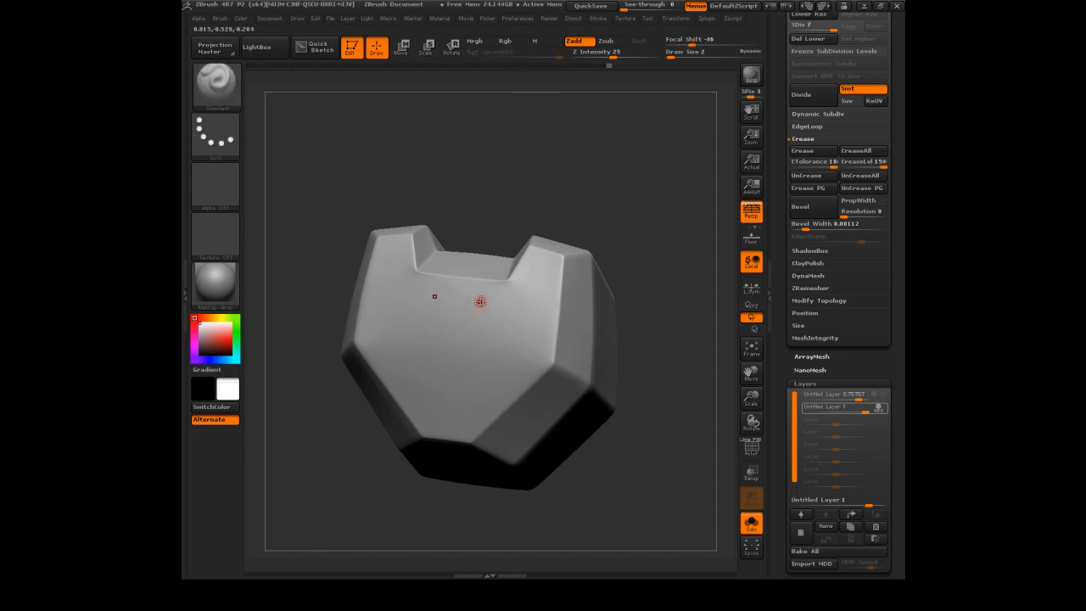
key("ctrl")
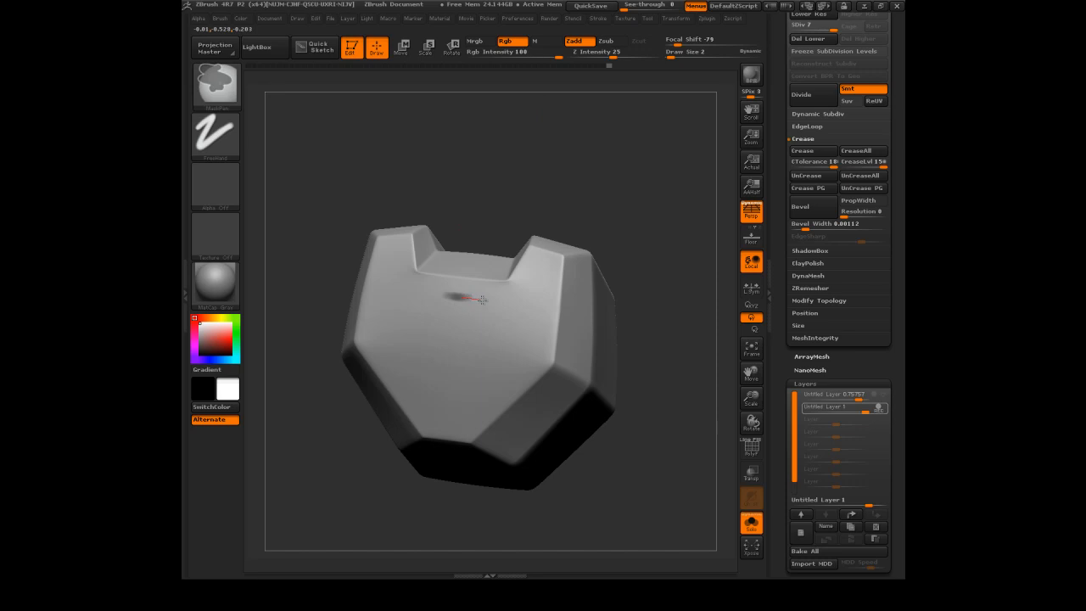
left_click_drag(495, 302, 498, 302, "ctrl")
left_click_drag(481, 231, 482, 240, "ctrl")
left_click_drag(509, 311, 539, 313, "ctrl")
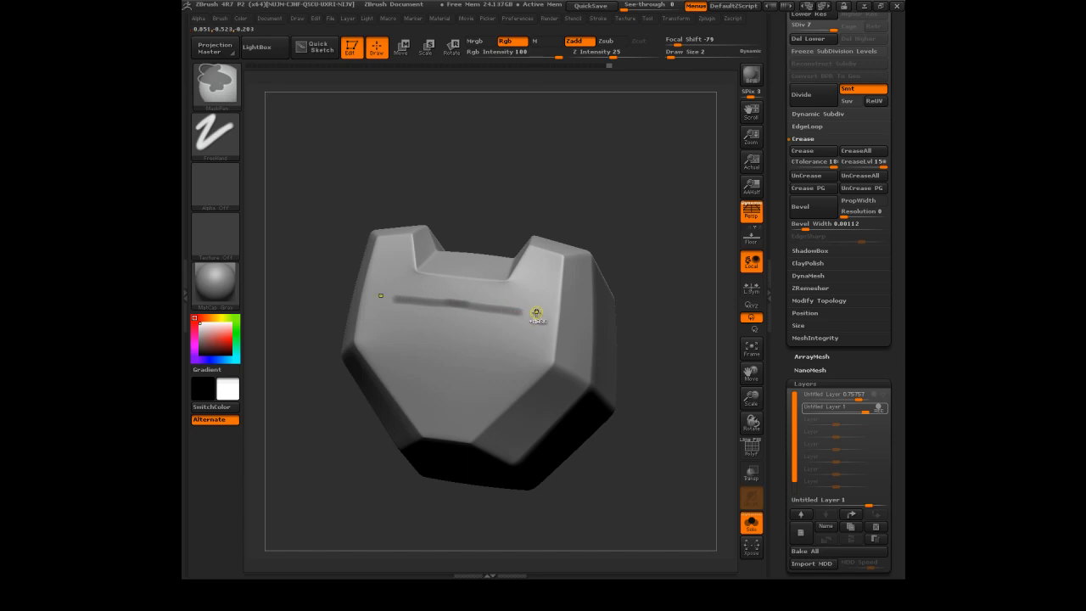
key("ctrl+z")
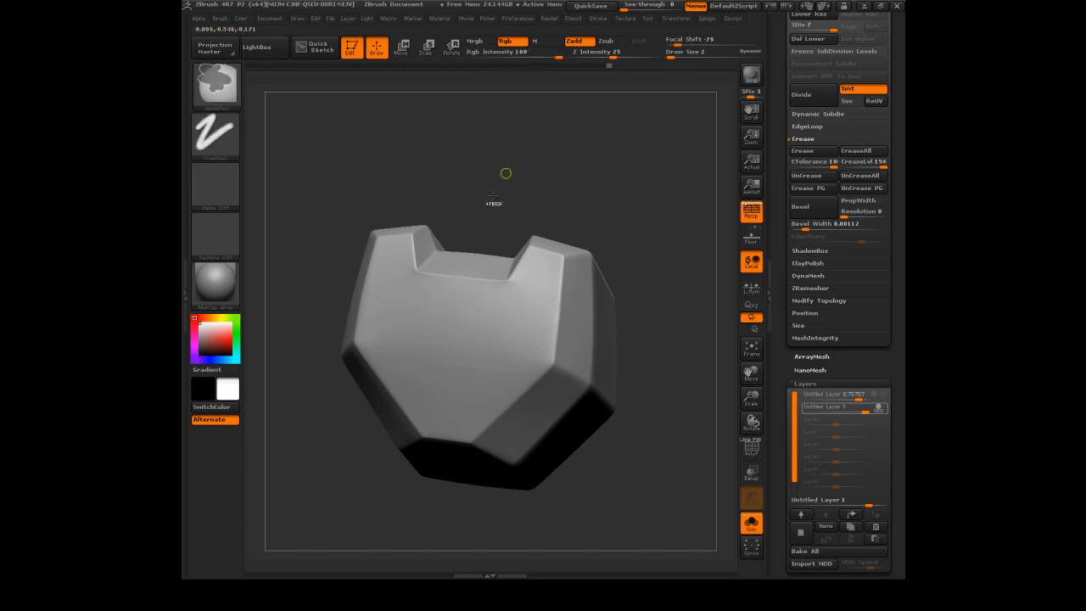
Mask a symmetrical angular line running straight across the upper front and diagonally down over both lower side facets
mouse_move(585, 140)
left_mouse_down()
mouse_move(593, 146)
mouse_move(570, 151)
left_mouse_up()
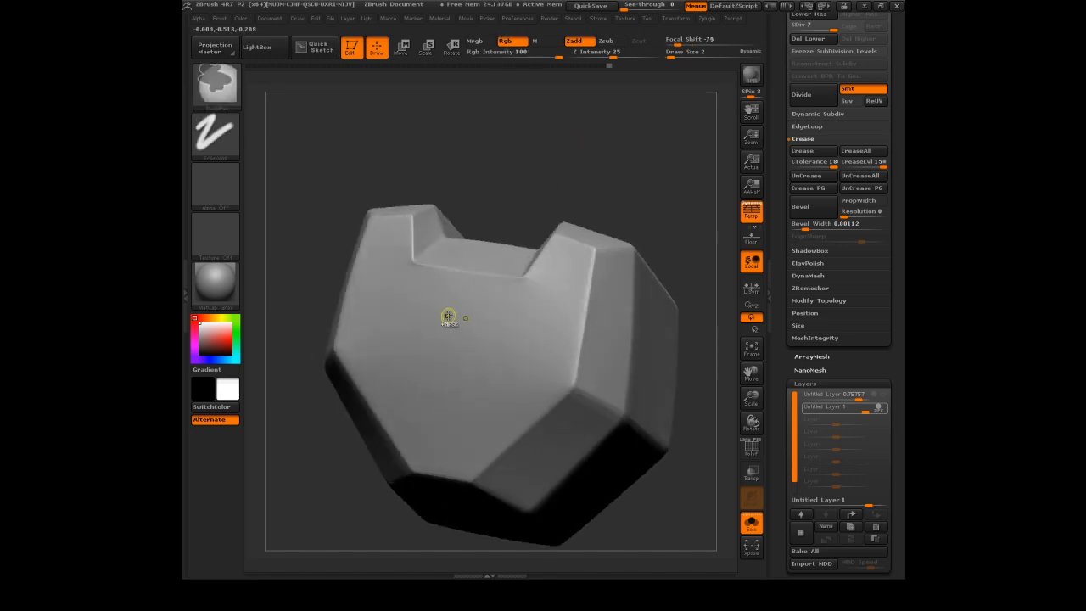
left_click_drag(489, 320, 526, 326)
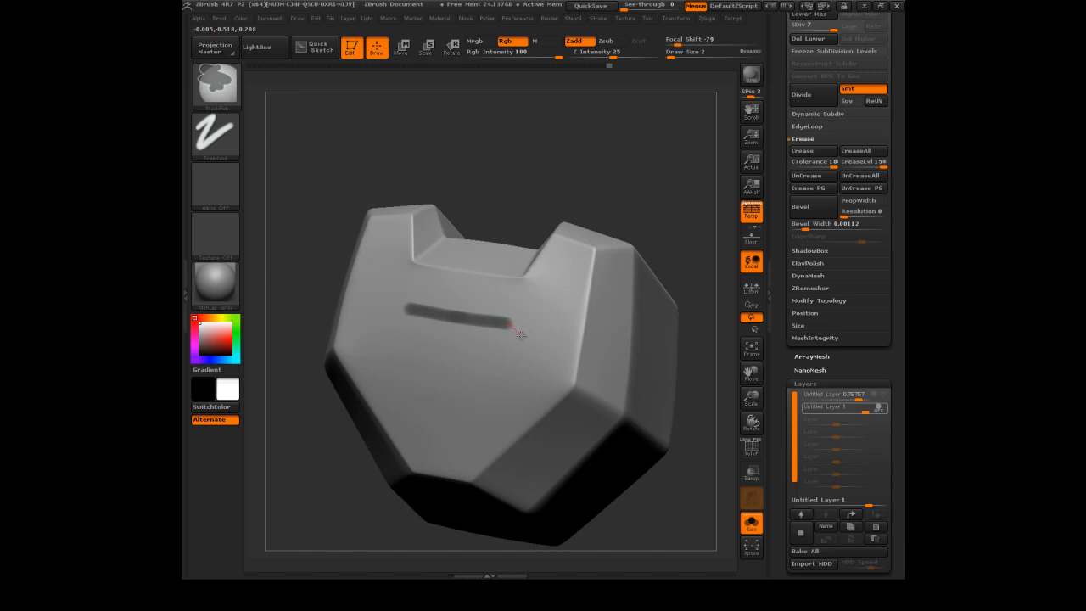
left_click_drag(516, 341, 551, 413)
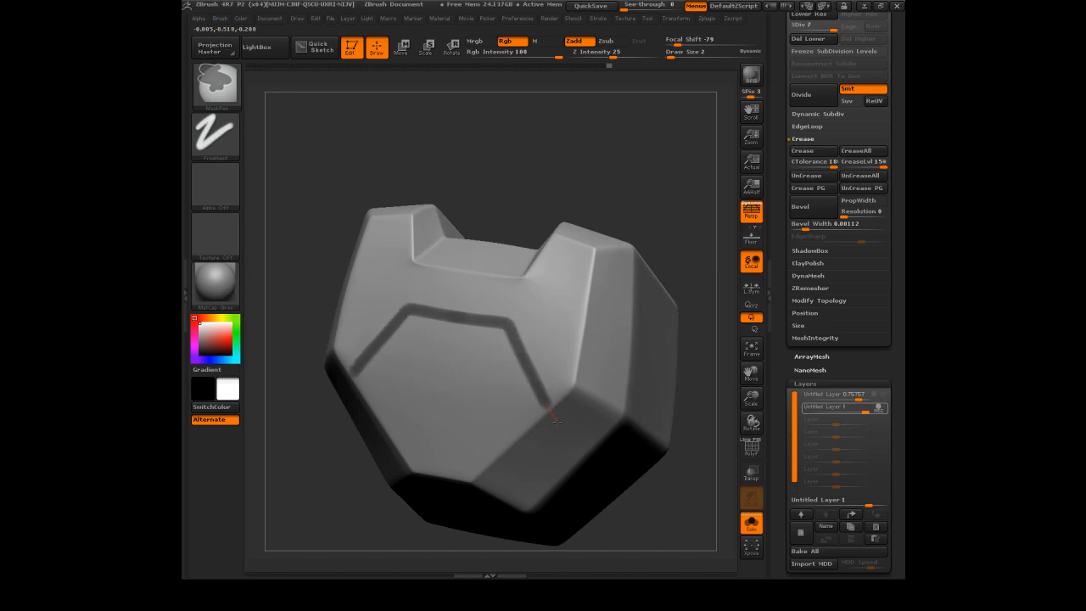
left_click_drag(581, 440, 641, 498)
left_click_drag(588, 122, 603, 105, "shift")
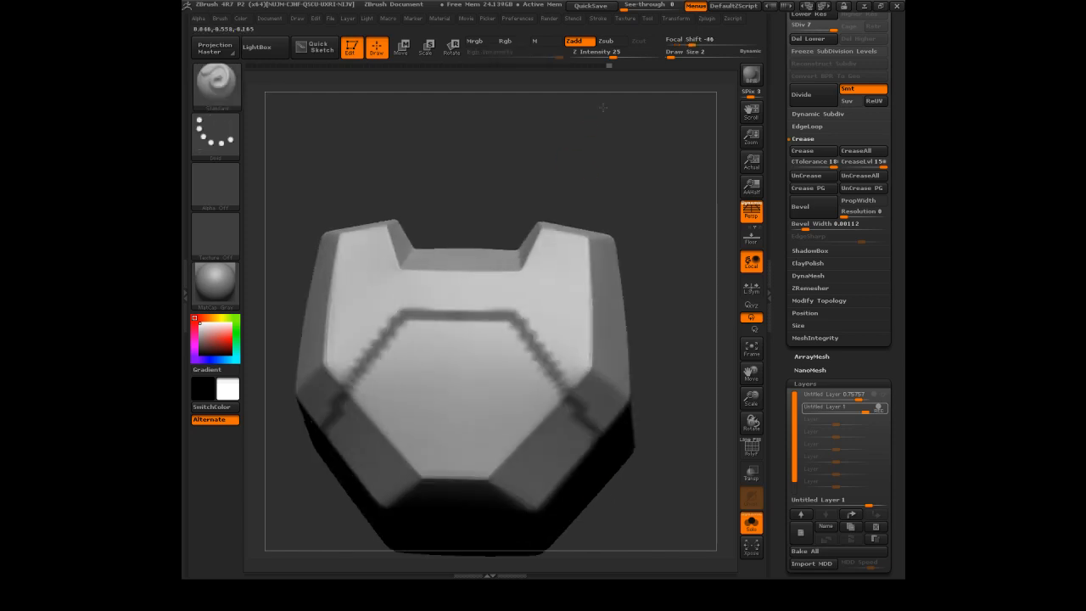
left_click_drag(521, 179, 473, 286)
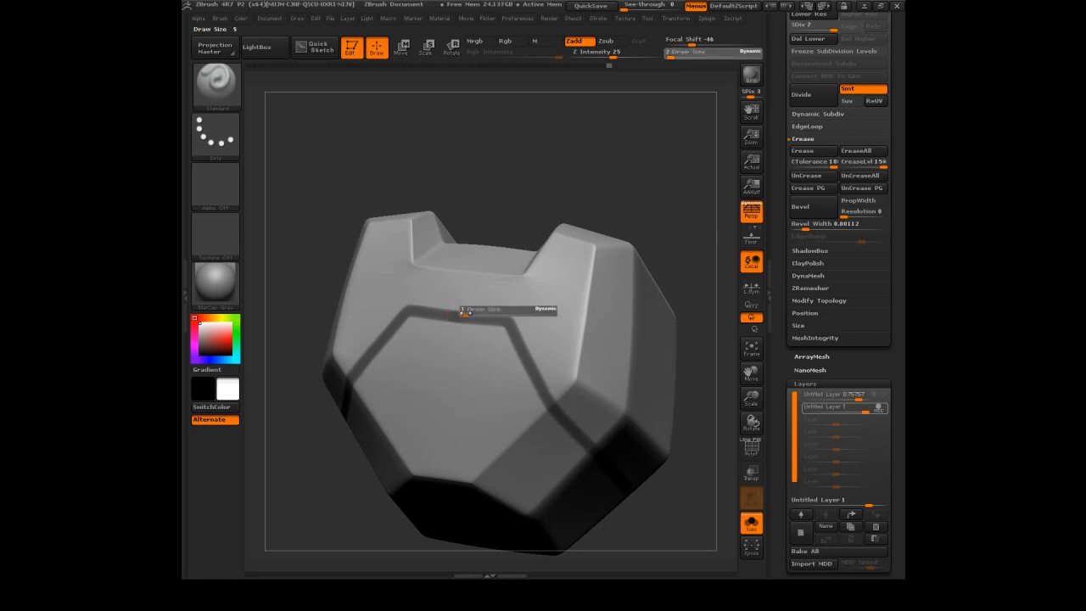
Refine the edge of the angular line mask along the front and side facet with a Draw Size of 2
key("ctrl")
left_click(444, 318, "ctrl")
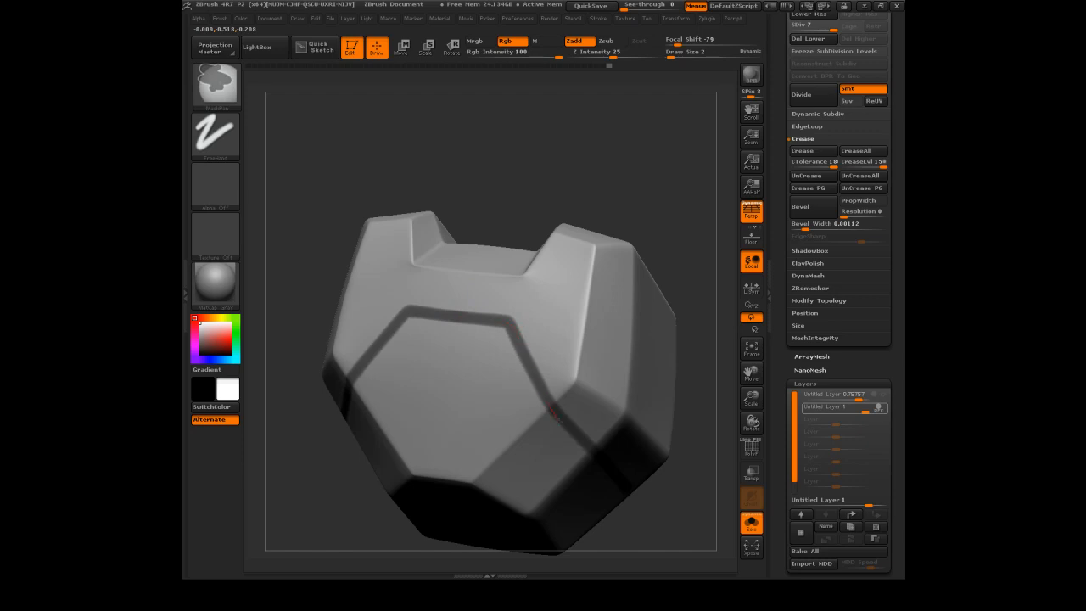
left_click_drag(614, 143, 634, 166, "shift")
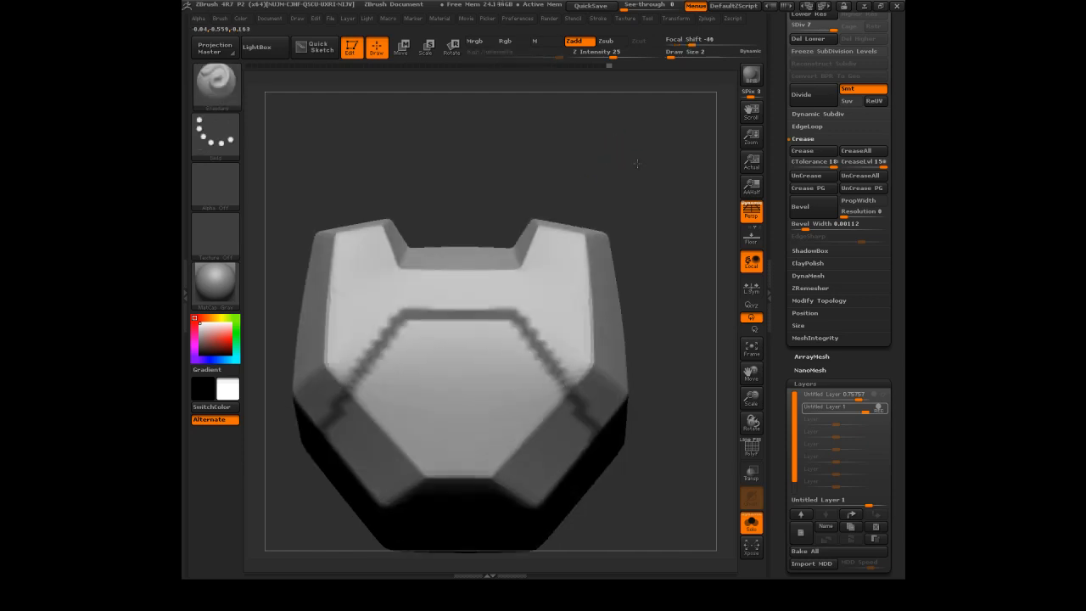
Invert the mask so only the angular line stays free, and alternately blur and sharpen its edges
left_click(636, 168, "ctrl")
left_click(567, 307, "ctrl")
left_click_drag(619, 151, 605, 148)
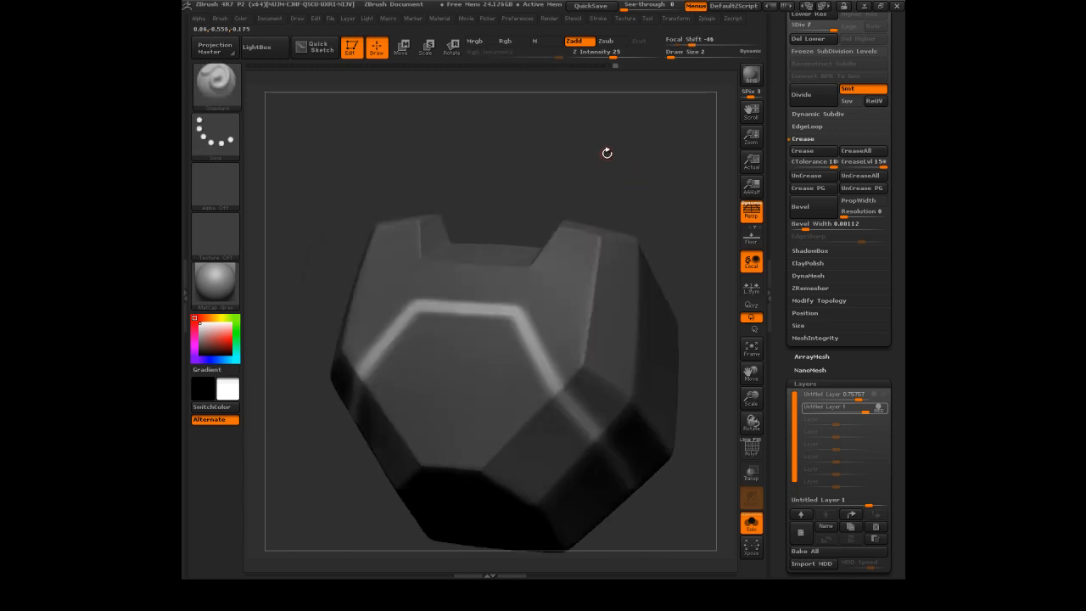
key("ctrl")
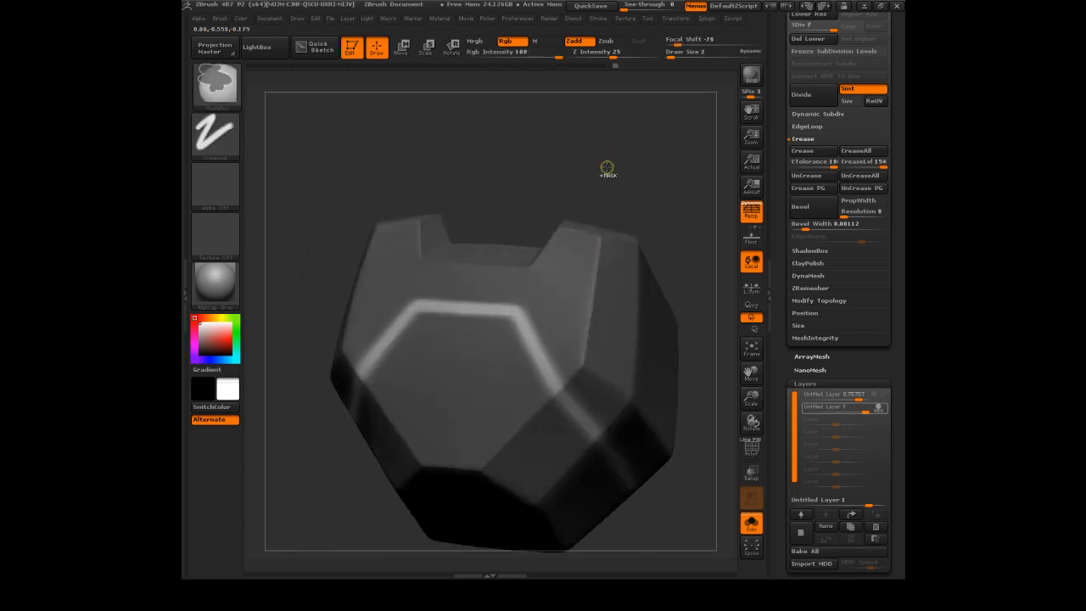
left_click(610, 166, "ctrl+alt")
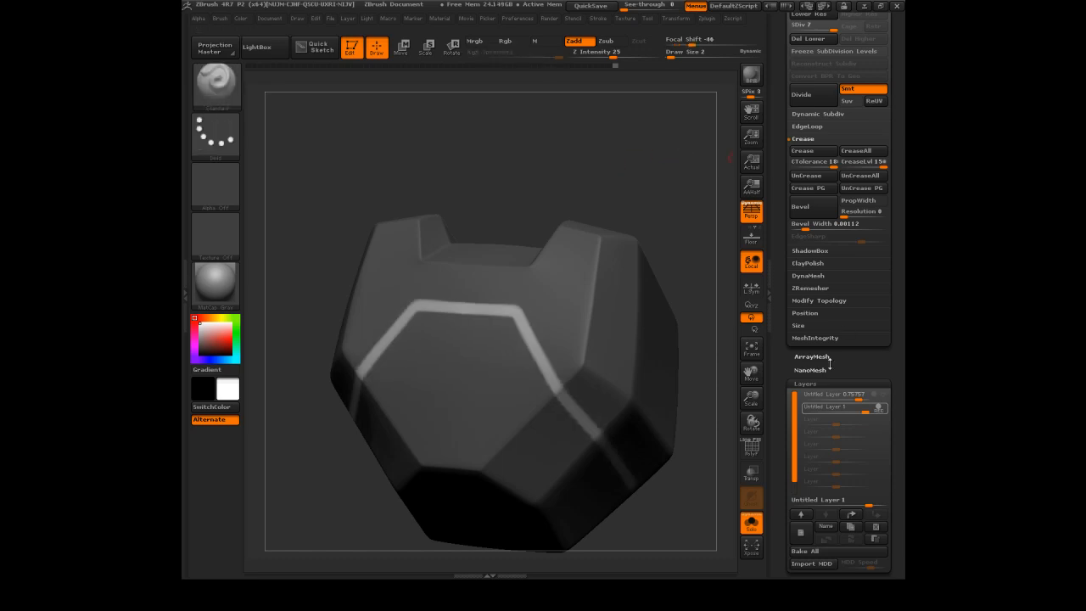
scroll(778, 394, "down", 5)
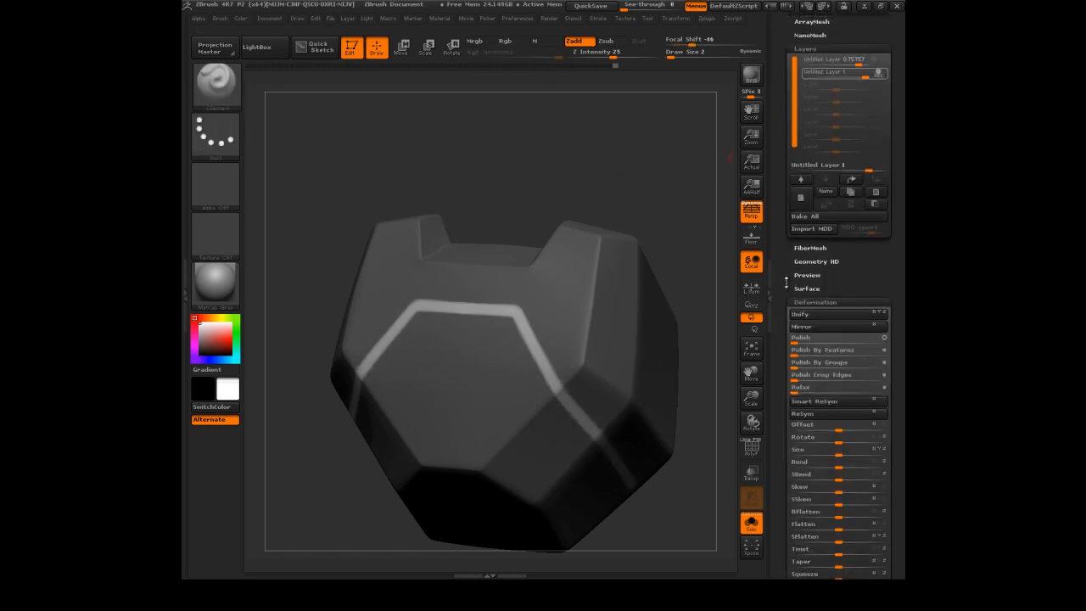
left_click(808, 301)
left_click(807, 315)
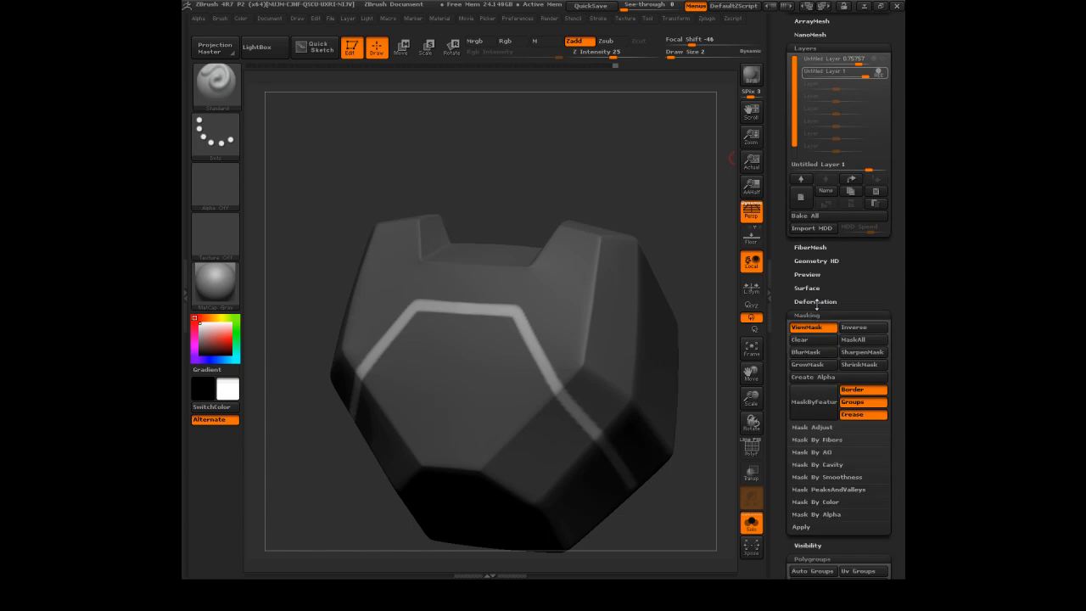
left_click(817, 353)
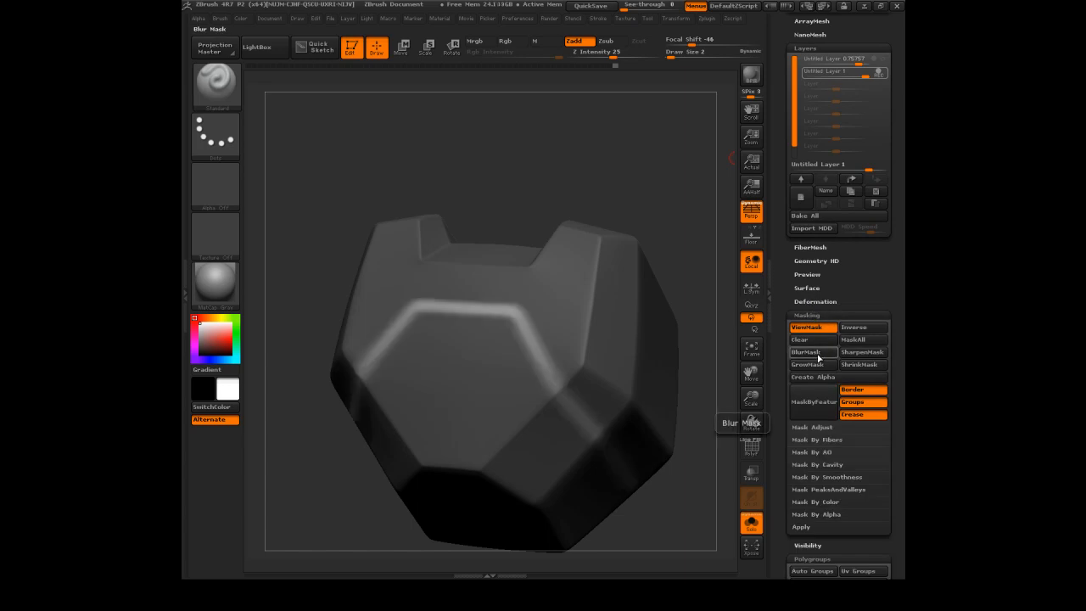
left_click(857, 357)
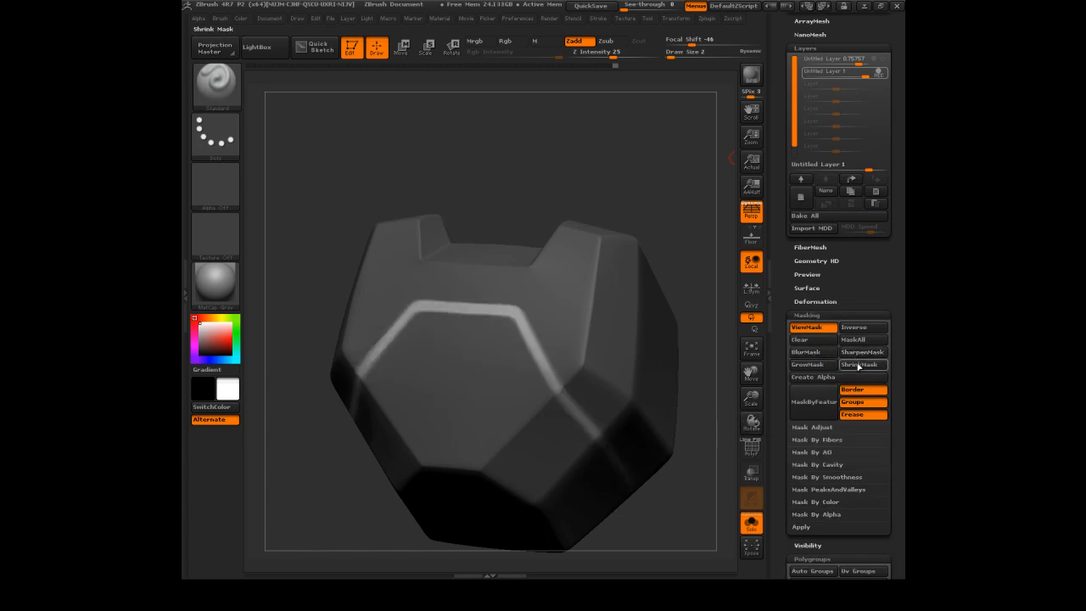
Sink the unmasked line into a groove with the Inflate deformation and inspect it from the front and below
left_click(814, 301)
left_click(839, 464)
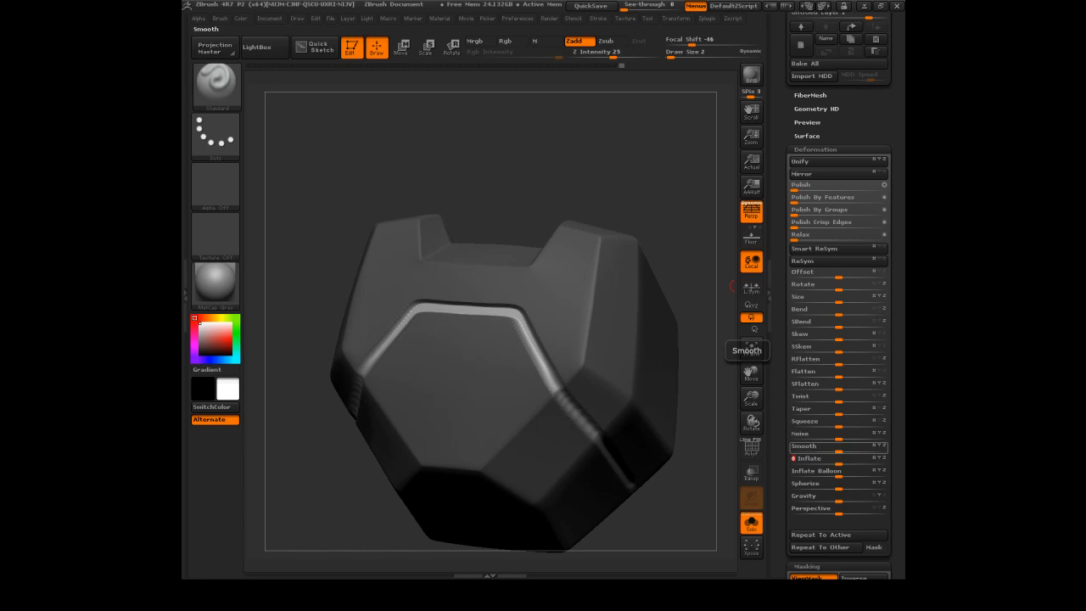
left_click_drag(622, 138, 630, 106)
left_click_drag(676, 135, 669, 182)
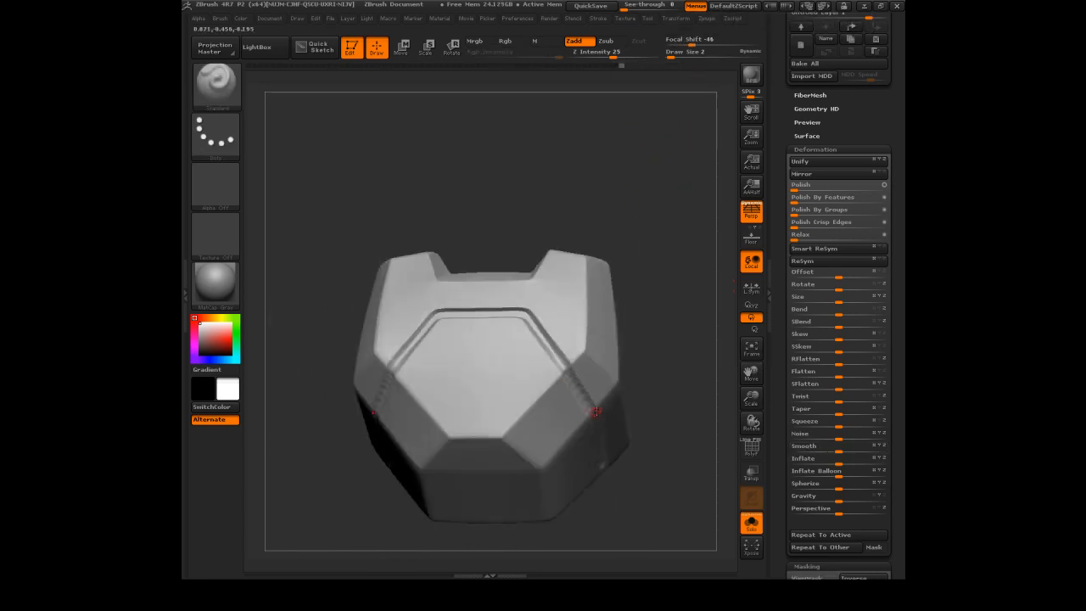
Undo the Inflate deformation and invert the mask back so the angular line itself is masked
mouse_move(603, 258)
left_mouse_down()
mouse_move(590, 380)
mouse_move(666, 177)
mouse_move(649, 182)
mouse_move(647, 158)
left_mouse_up()
key("ctrl")
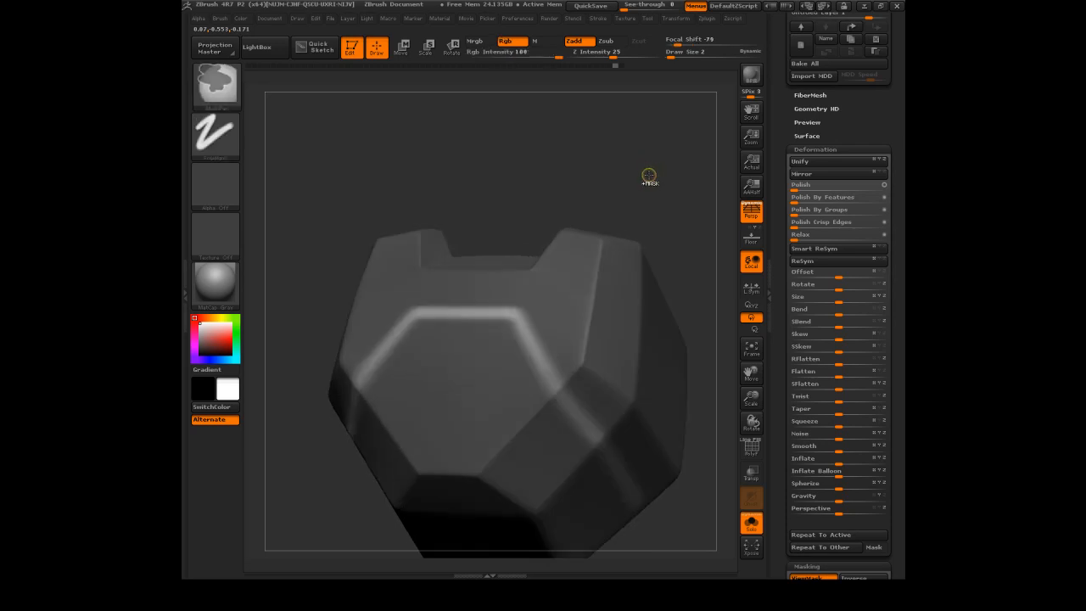
key("ctrl+z")
left_click(650, 176, "ctrl")
mouse_move(651, 175)
left_mouse_down()
mouse_move(657, 162)
mouse_move(667, 179)
left_mouse_up()
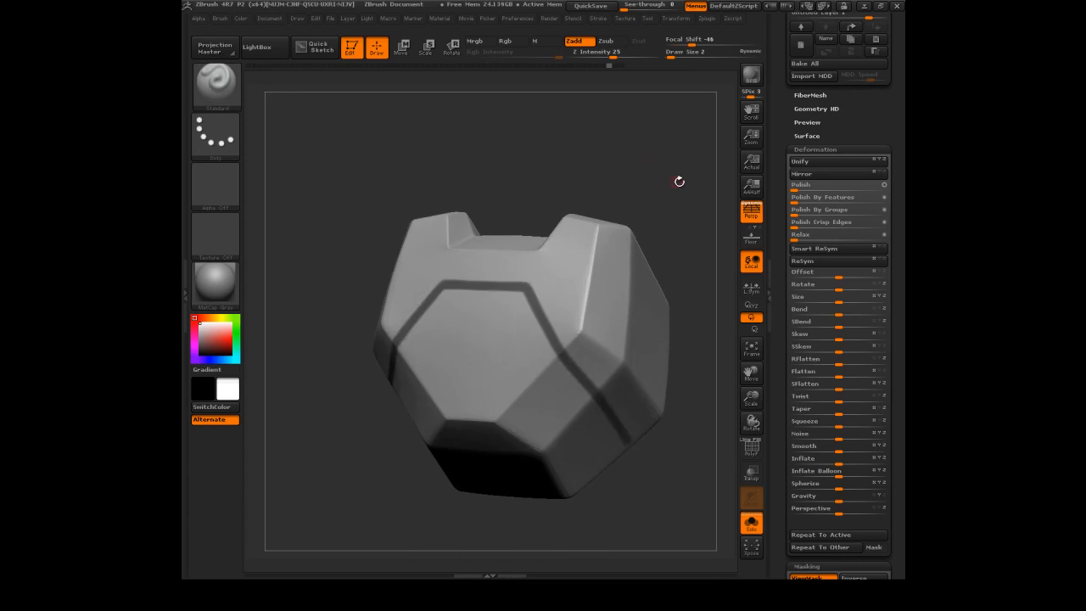
Create an alpha from the painted angular line mask
left_click_drag(778, 130, 790, 230)
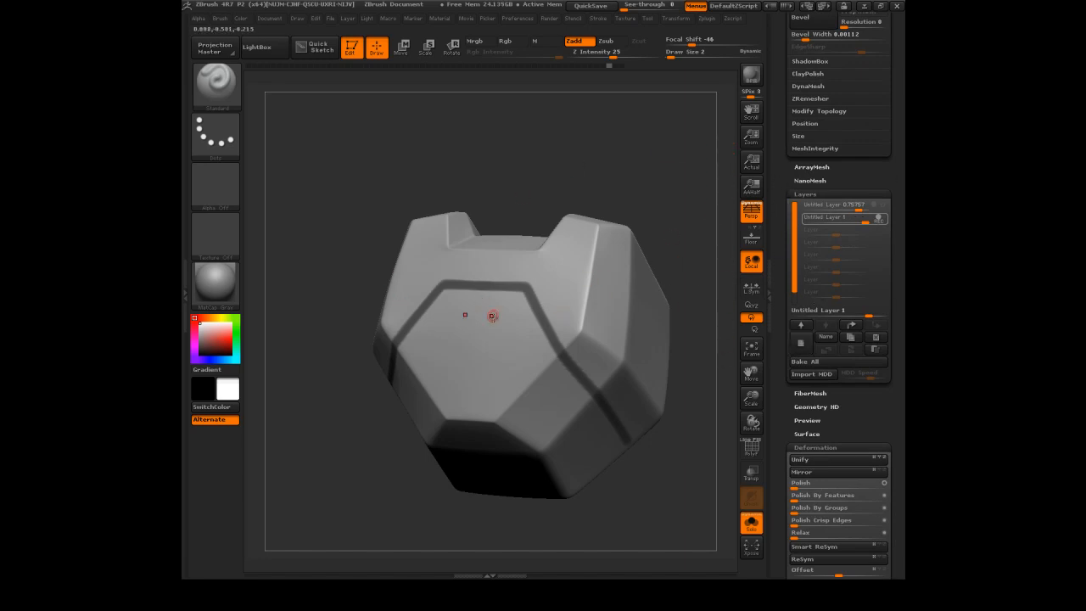
left_click_drag(777, 198, 779, 104)
left_click(807, 188)
left_click(810, 200)
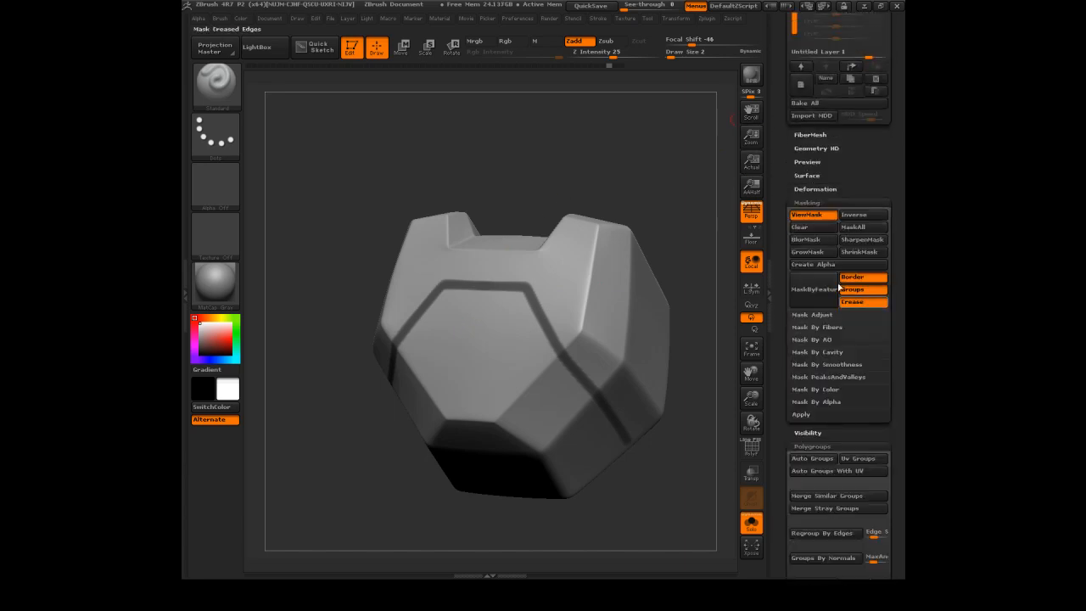
left_click(809, 202)
left_click(809, 202)
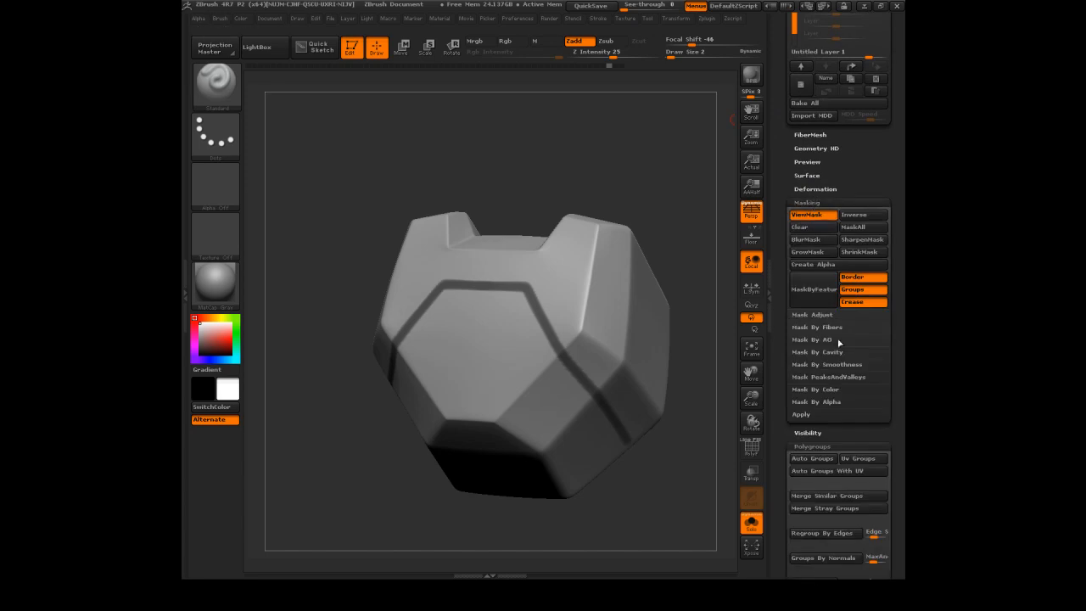
left_click(820, 266)
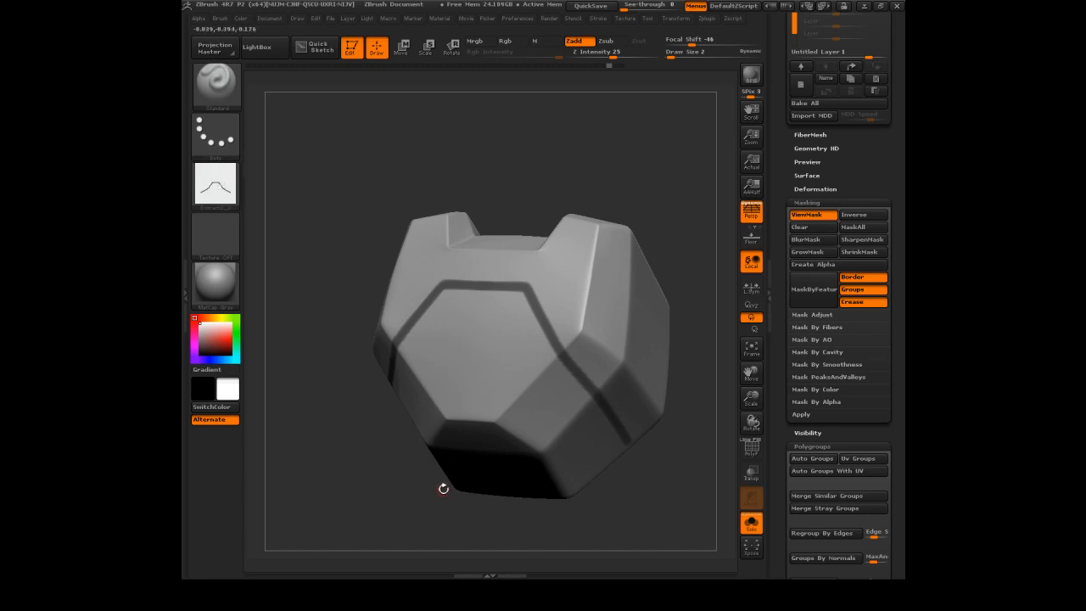
Hide the mask display and bake all sculpting layers into the mesh
key("ctrl+h")
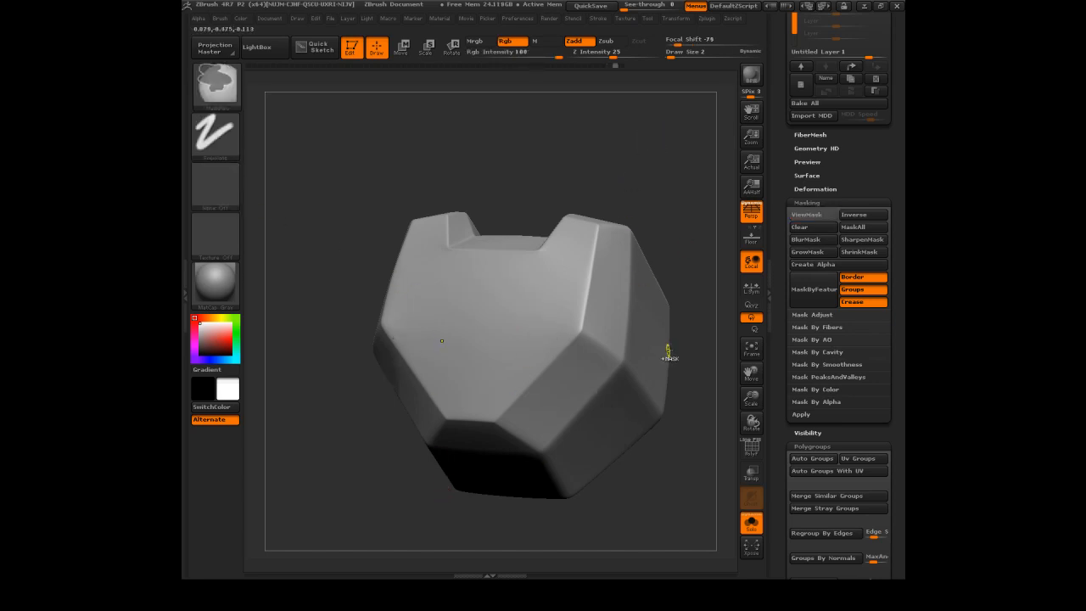
scroll(782, 172, "up", 3)
left_click_drag(782, 171, 781, 166)
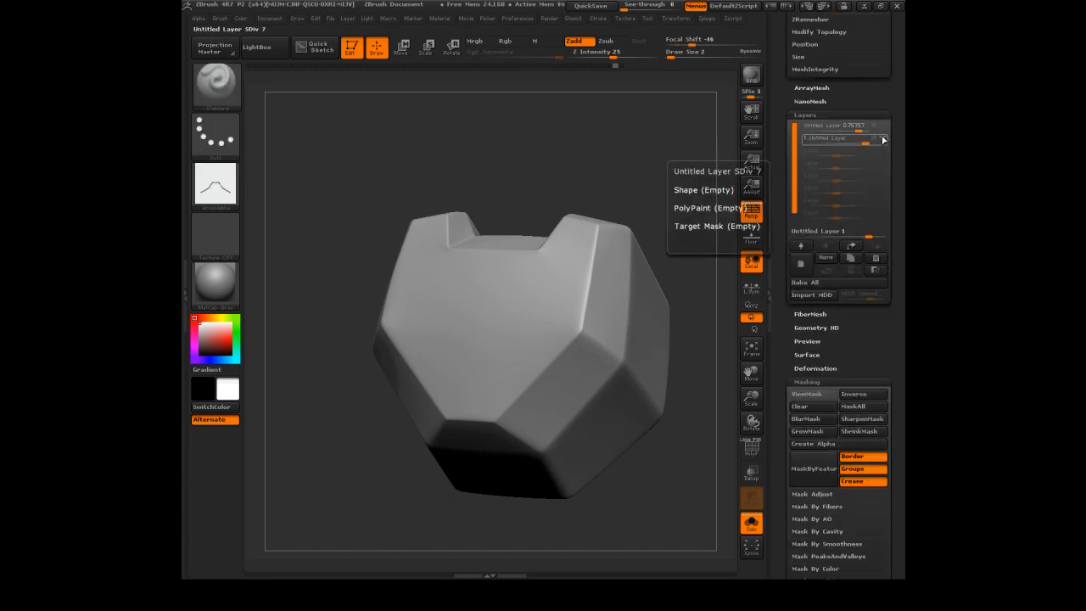
left_click(805, 282)
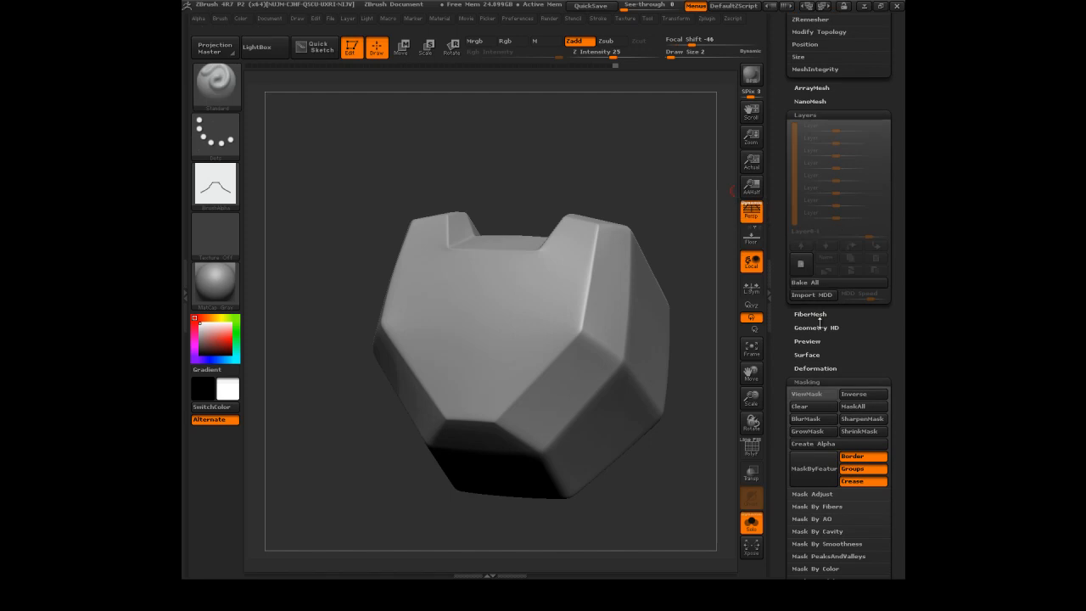
Divide the armor mesh once more to subdivision level 8
left_click_drag(782, 84, 780, 178)
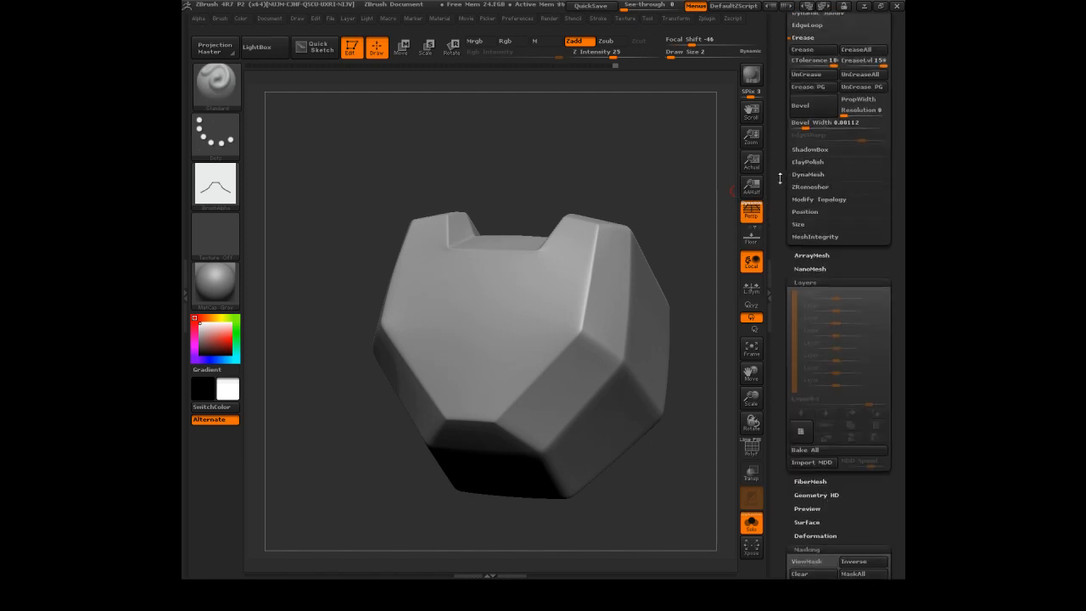
left_click_drag(774, 89, 792, 138)
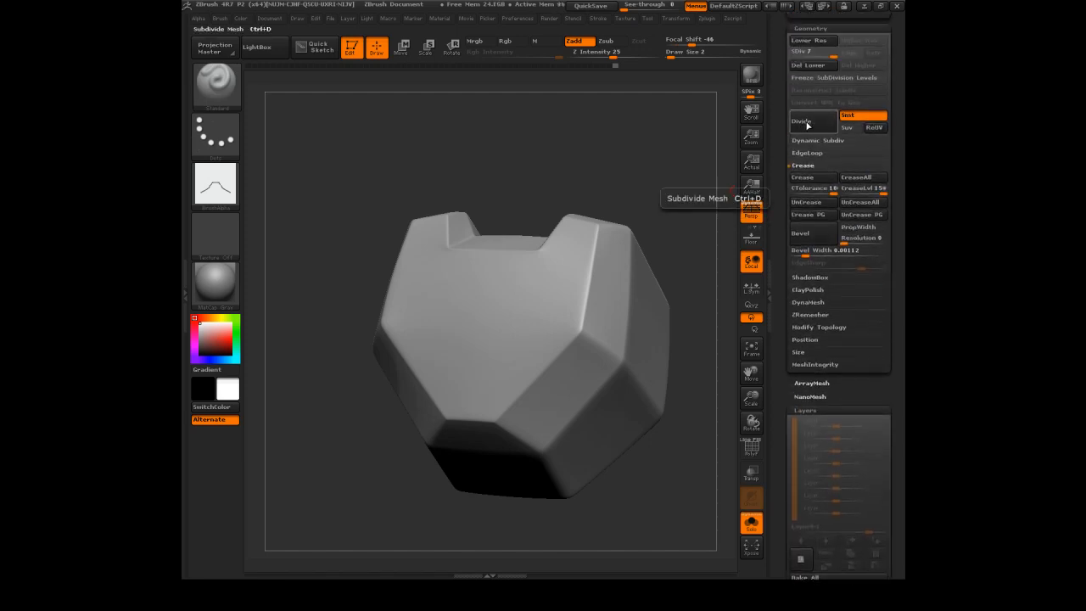
left_click(806, 125)
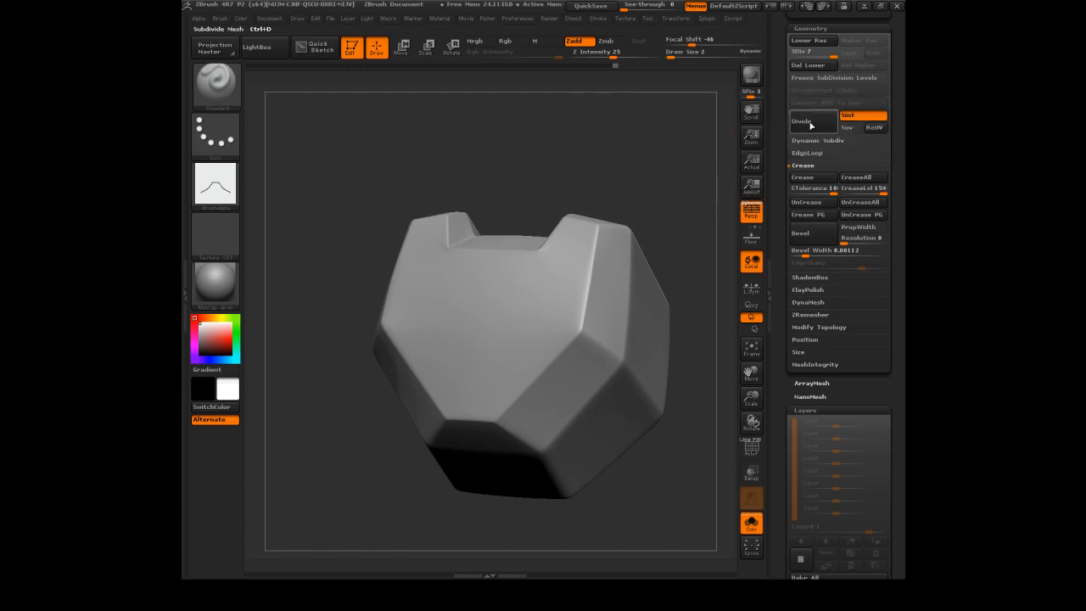
left_click_drag(675, 165, 646, 158)
key("ctrl+d")
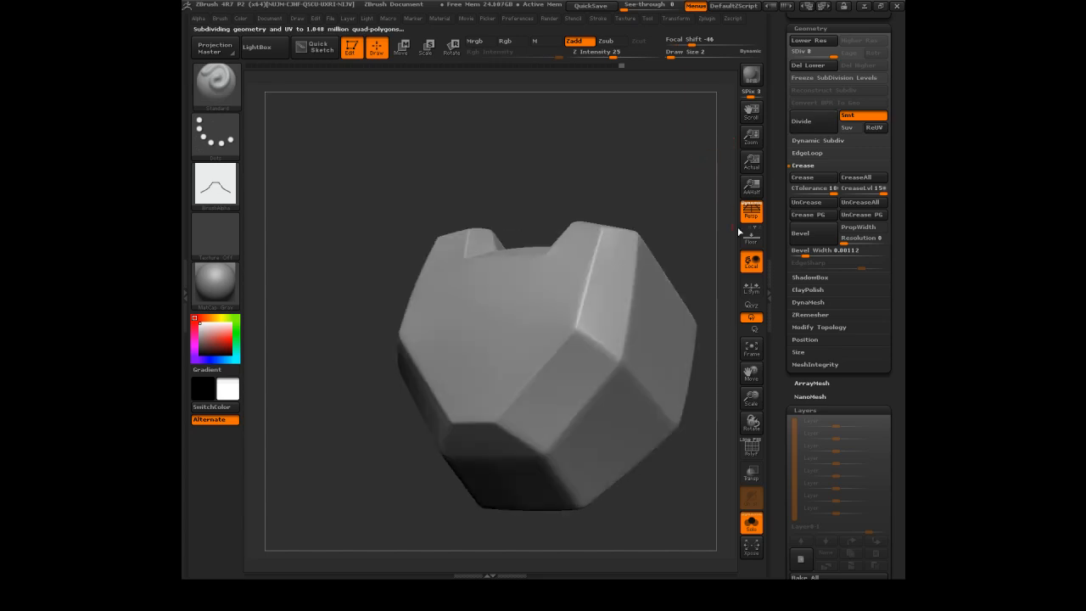
Add a new sculpting layer and restore the angular line mask with Mask By Alpha from the saved alpha
scroll(783, 441, "down", 3)
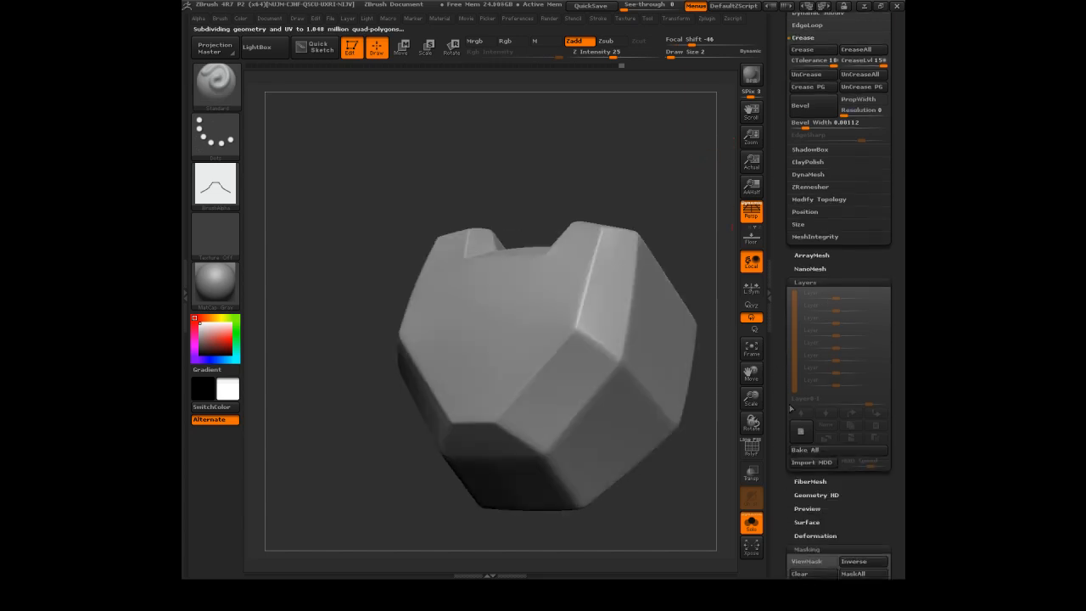
left_click(800, 430)
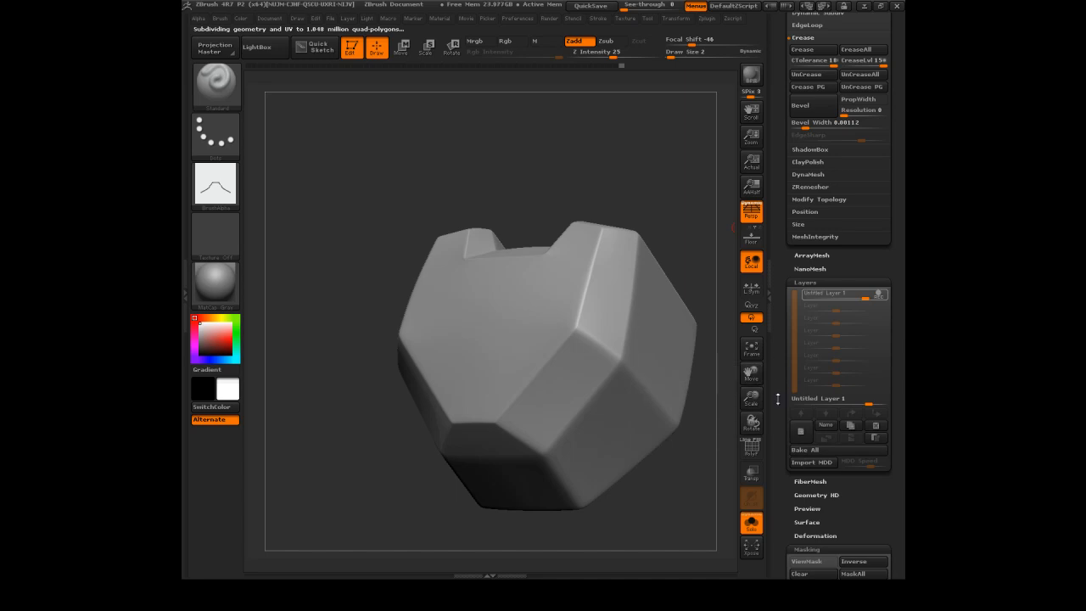
scroll(774, 295, "down", 8)
scroll(774, 294, "down", 1)
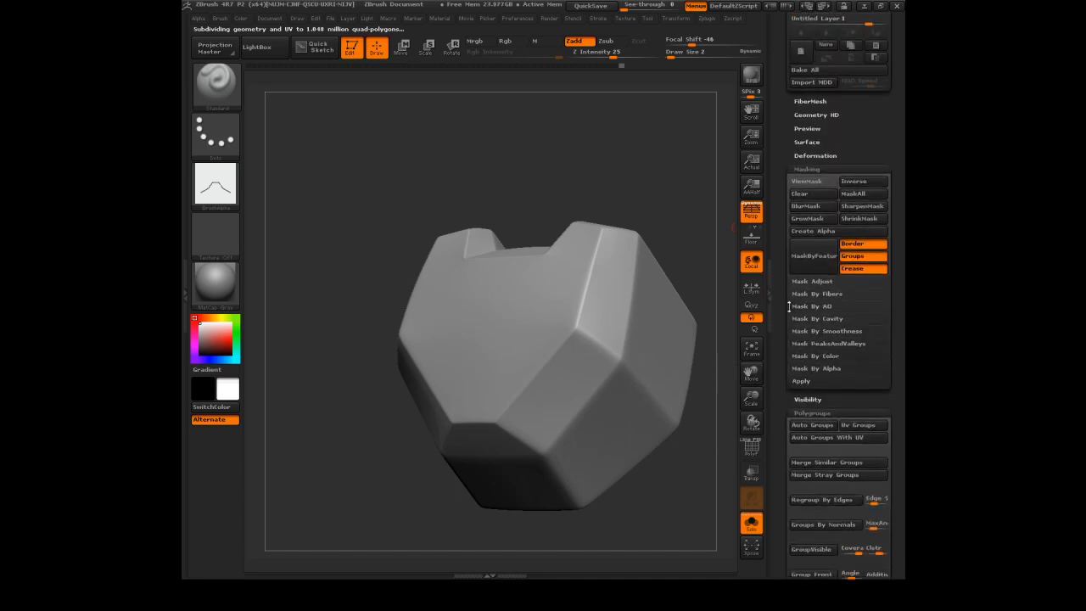
left_click(820, 370)
left_click(824, 380)
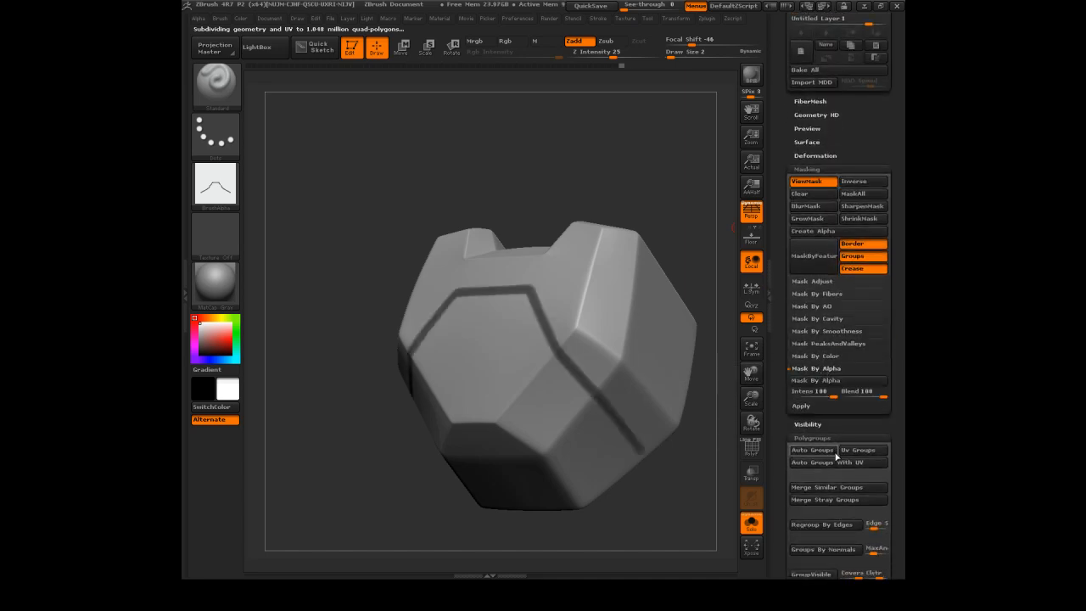
Repaint the restored mask's line down the side facets to clean up its jagged edges
left_click_drag(666, 268, 519, 271)
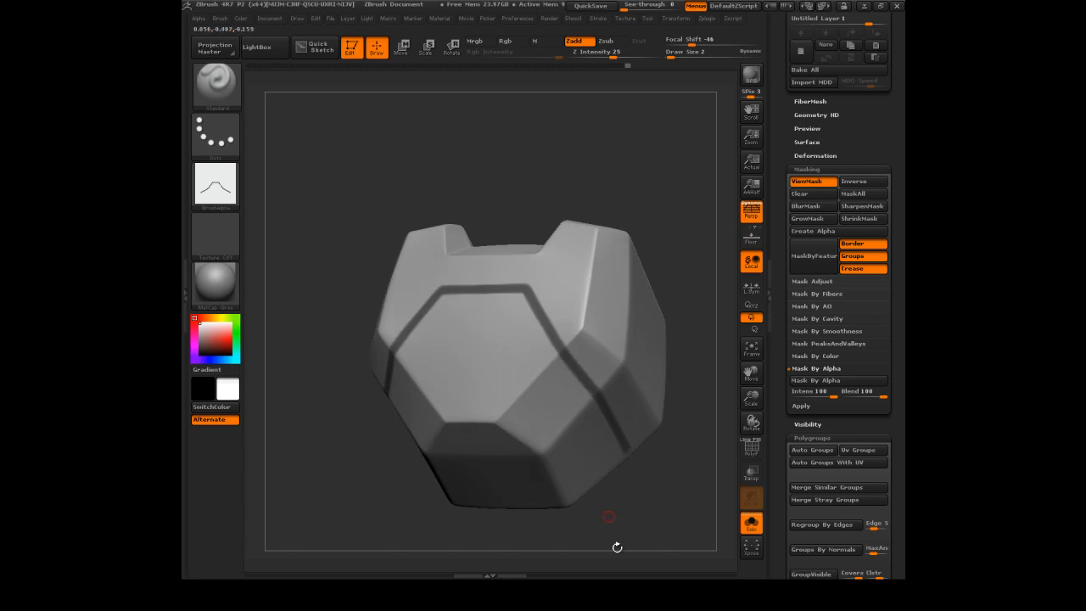
left_click_drag(569, 166, 520, 317)
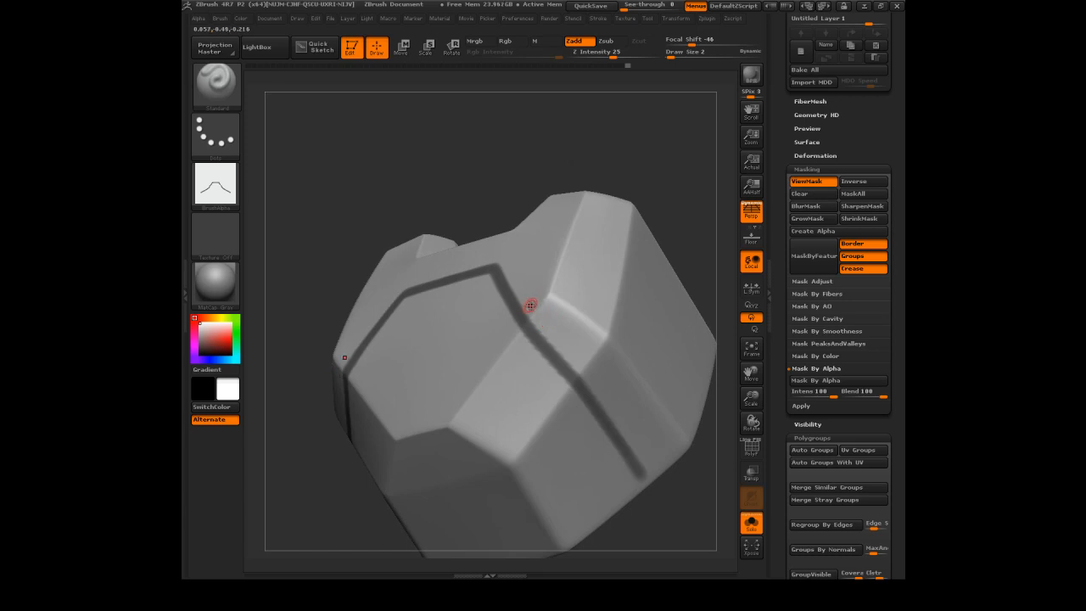
left_click_drag(497, 253, 502, 262, "ctrl")
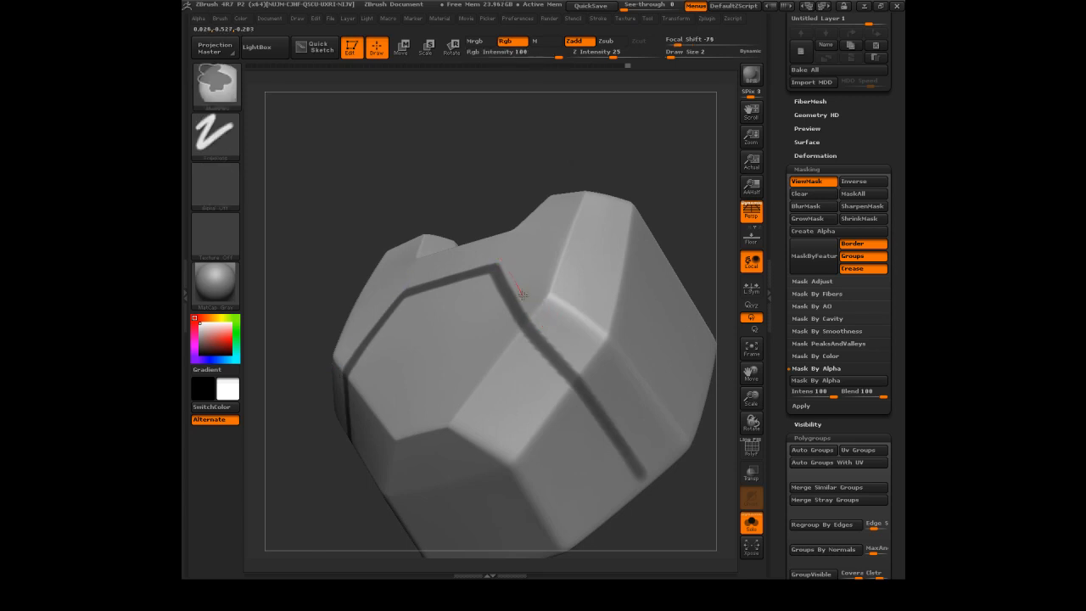
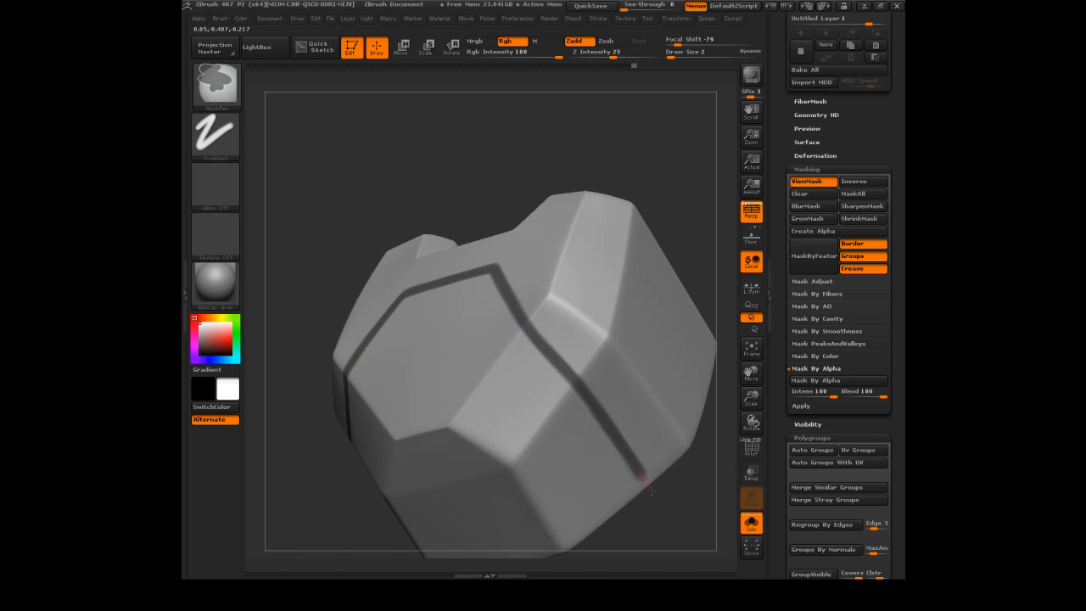
Invert the cleaned-up mask from the front view and blur its edges
left_click_drag(611, 138, 630, 170, "shift")
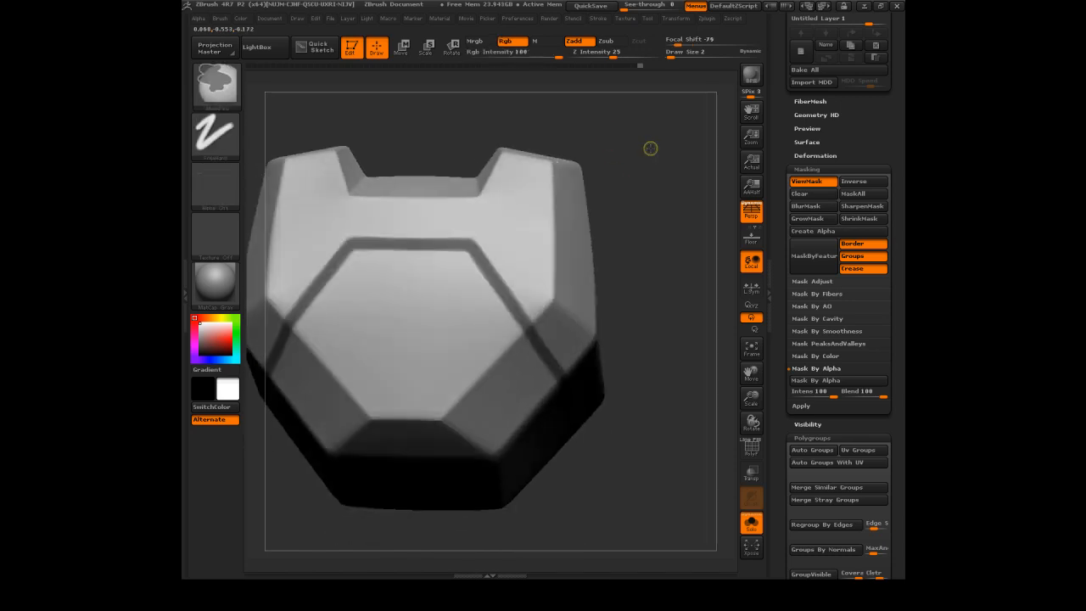
left_click(649, 148, "ctrl")
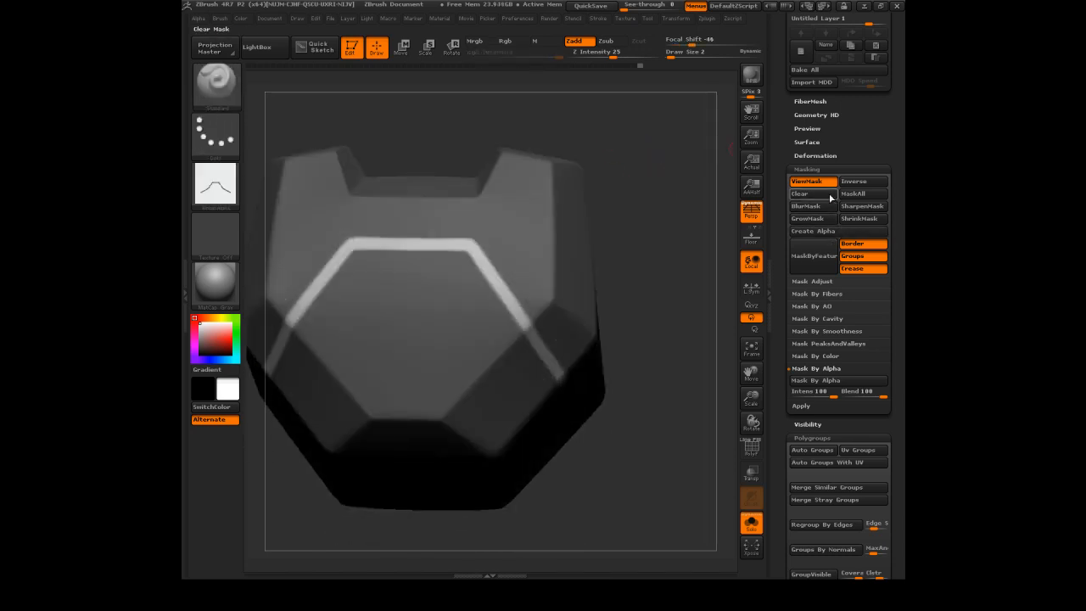
left_click(813, 210)
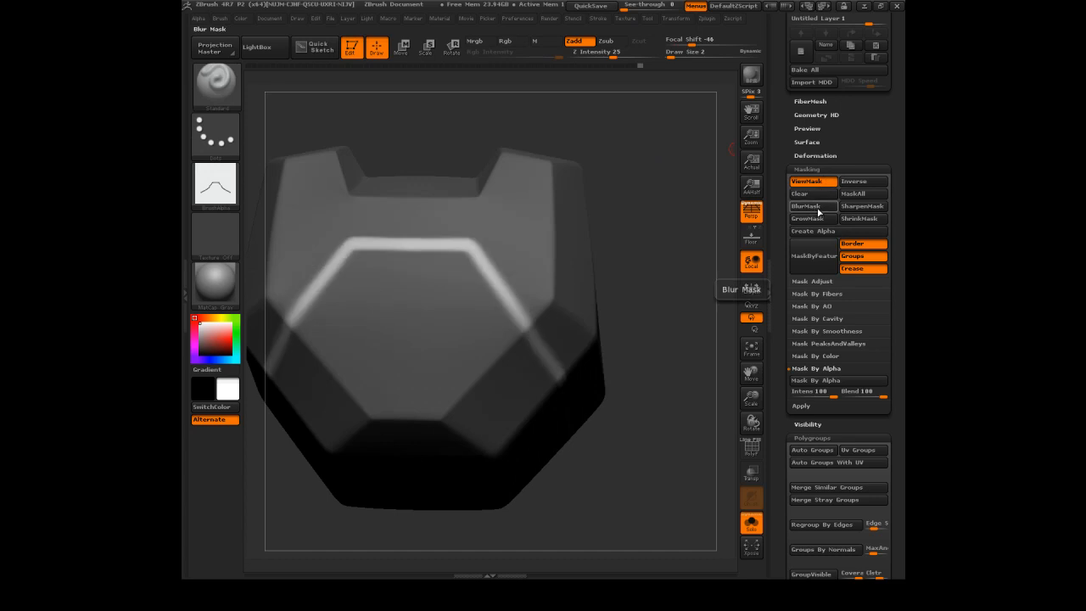
Tighten the edges of the angular line mask and blur it once more
left_click(859, 218)
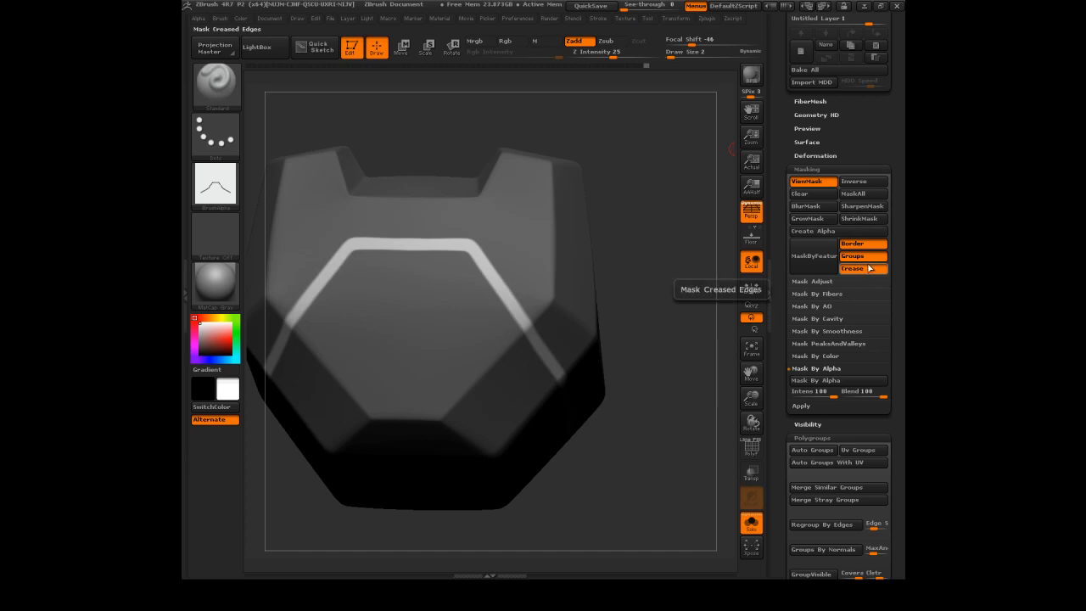
left_click(829, 210)
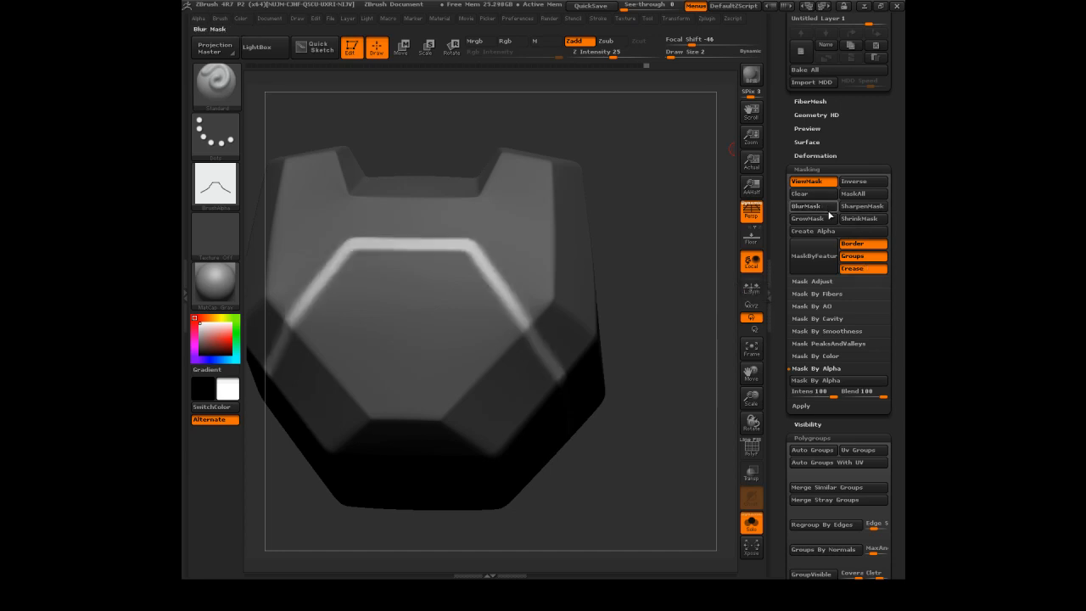
left_click_drag(683, 262, 669, 207)
key("ctrl+z")
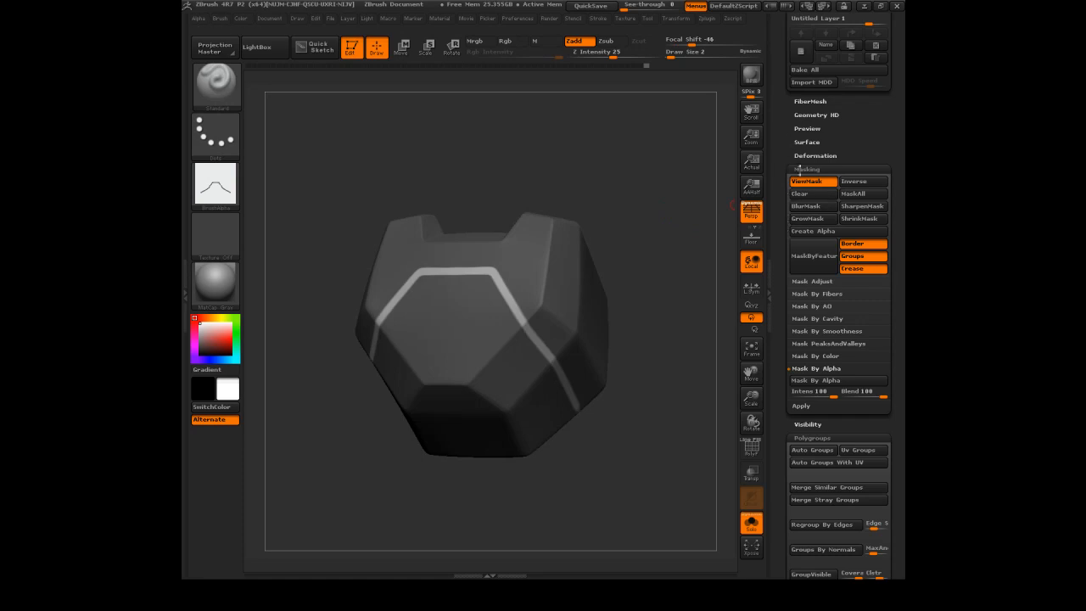
Use the Inflate deformation to sink the unmasked line into a groove, and clear the mask
left_click(815, 156)
left_click(839, 468)
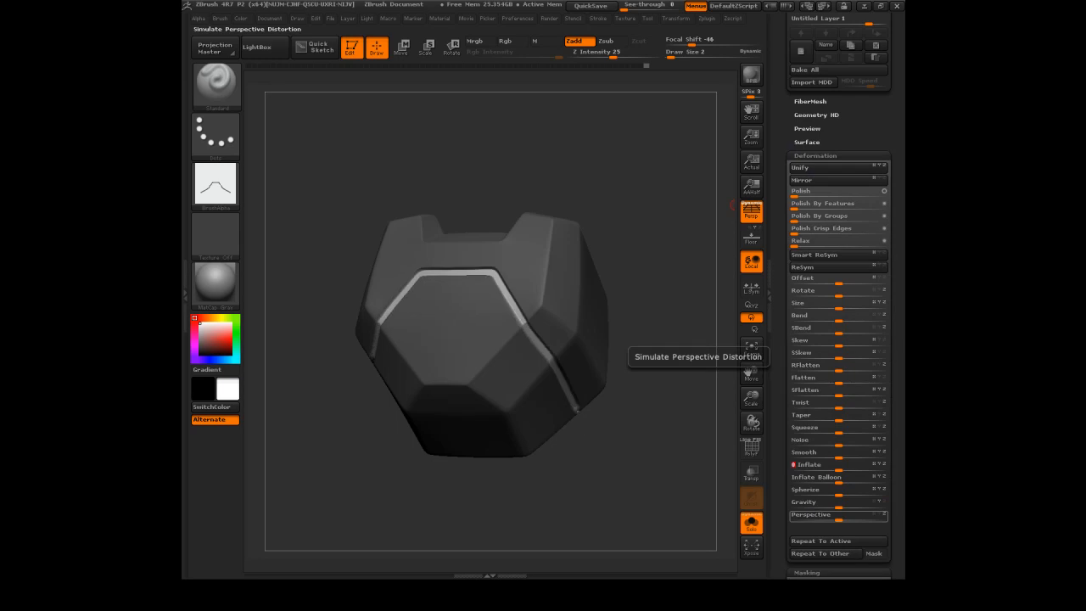
left_click_drag(642, 195, 693, 149)
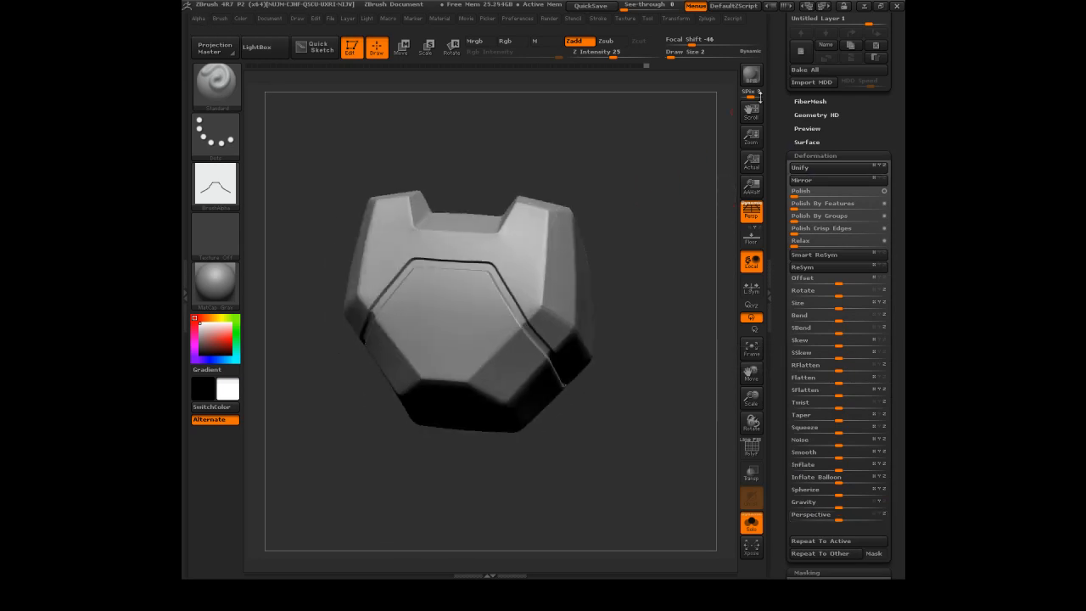
Finish recording the groove's layer and reduce its intensity to 0.43434
scroll(873, 68, "up", 3)
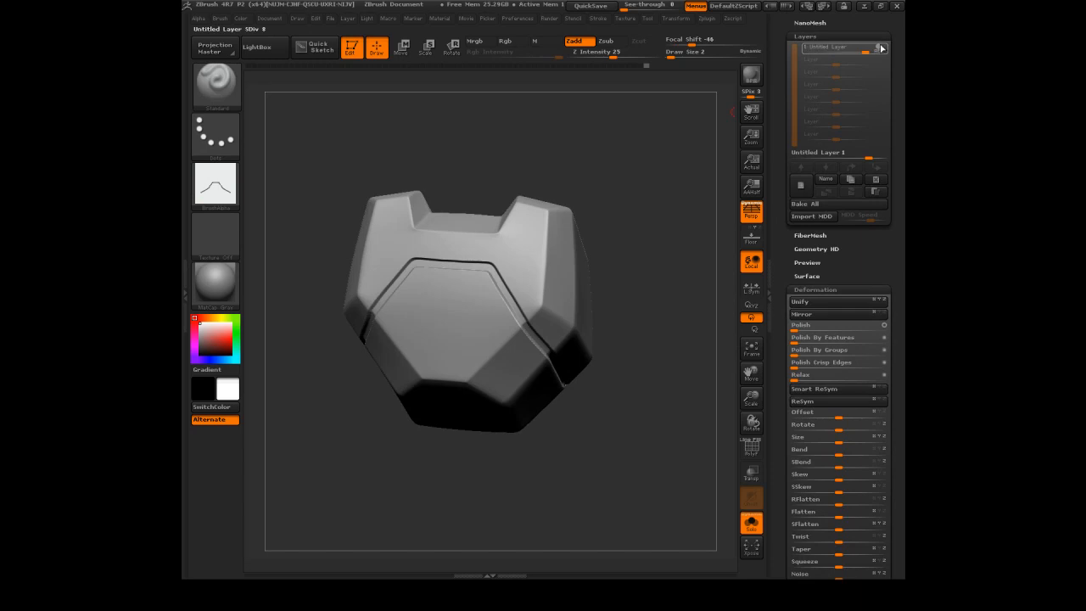
left_click_drag(871, 54, 813, 65)
mouse_move(657, 182)
left_mouse_down()
mouse_move(632, 193)
mouse_move(623, 174)
mouse_move(650, 199)
mouse_move(582, 173)
mouse_move(619, 162)
mouse_move(643, 191)
mouse_move(651, 178)
mouse_move(631, 170)
mouse_move(640, 194)
left_mouse_up()
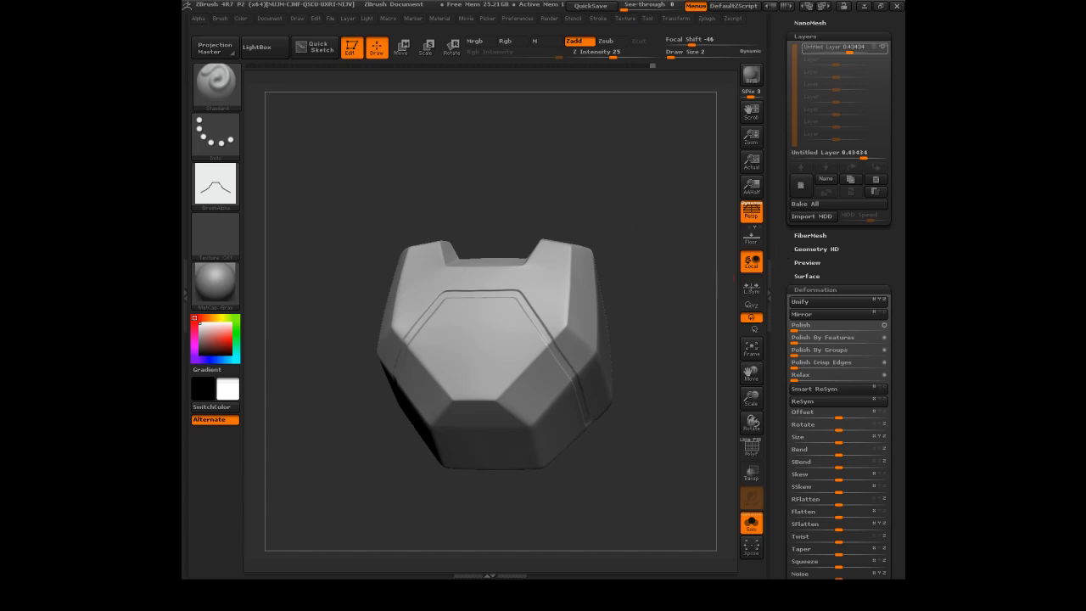
Add a new sculpting layer and display the PolyFrame on the armor piece
left_click(801, 185)
mouse_move(654, 216)
left_mouse_down()
mouse_move(624, 182)
mouse_move(652, 203)
left_mouse_up()
mouse_move(660, 237)
left_mouse_down()
mouse_move(671, 247)
mouse_move(715, 160)
left_mouse_up()
left_click(751, 451)
Lower the armor mesh to subdivision level 5 and set the visibility selection brush to SelectLasso
scroll(812, 179, "up", 10)
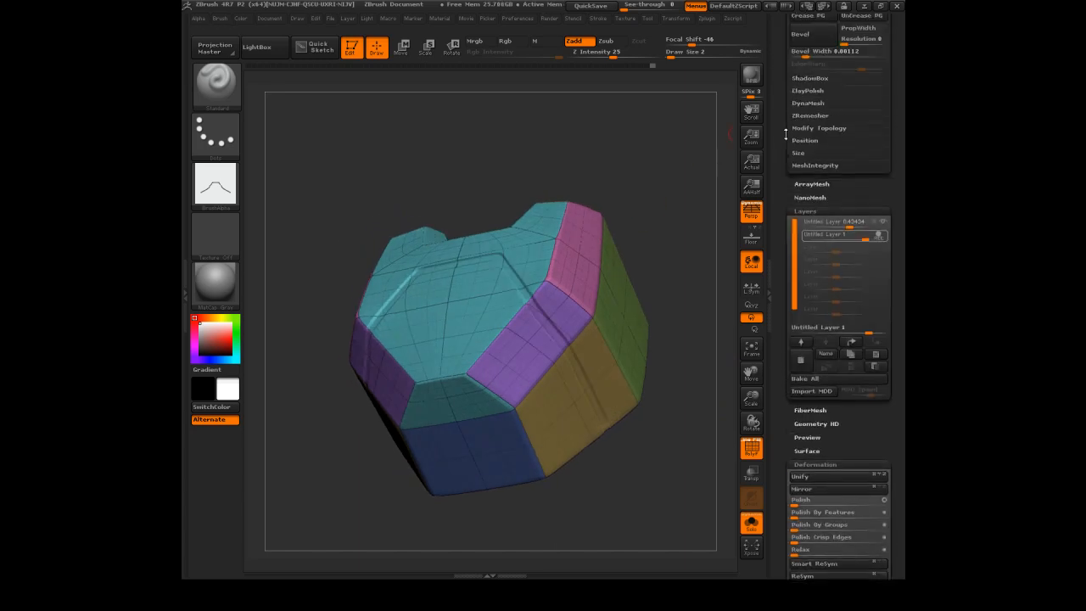
left_click(812, 179)
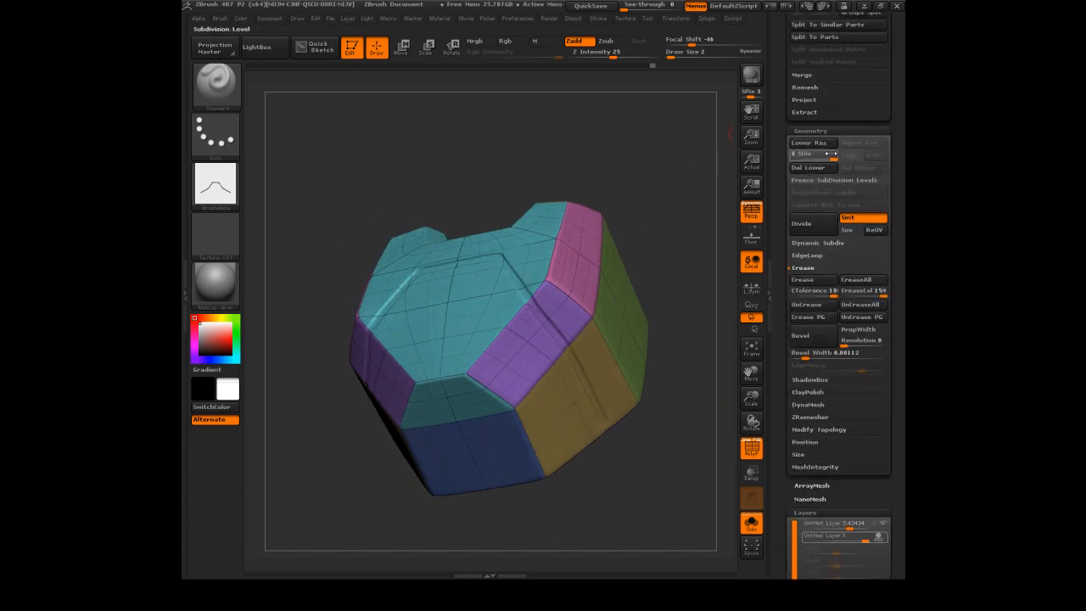
left_click_drag(649, 171, 695, 138, "alt")
left_click(829, 156)
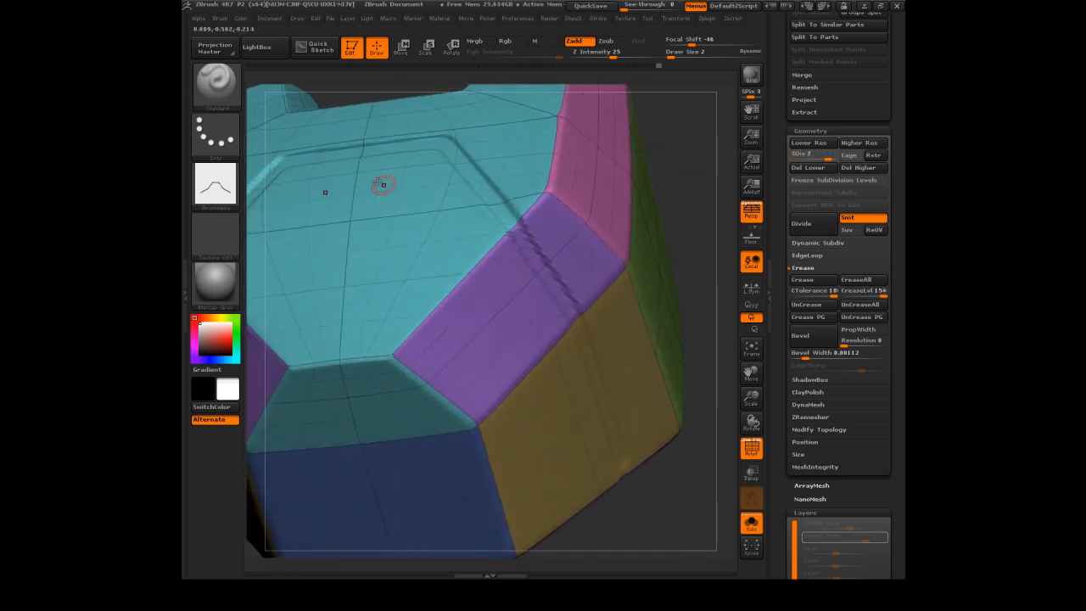
left_click(215, 81, "ctrl+shift")
left_click(214, 81, "ctrl+shift")
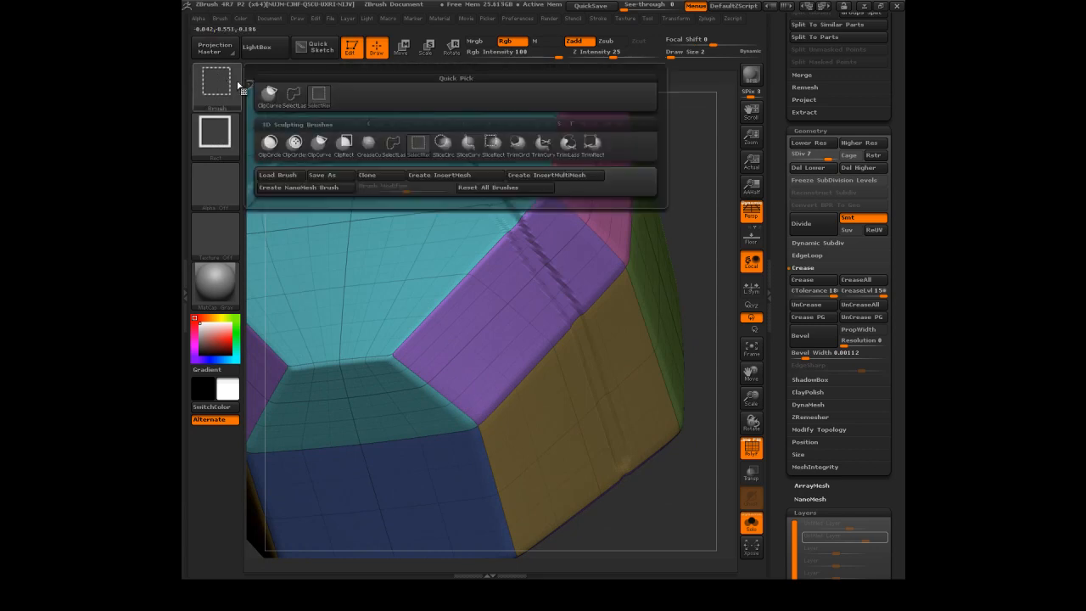
left_click_drag(677, 129, 590, 256)
key("s")
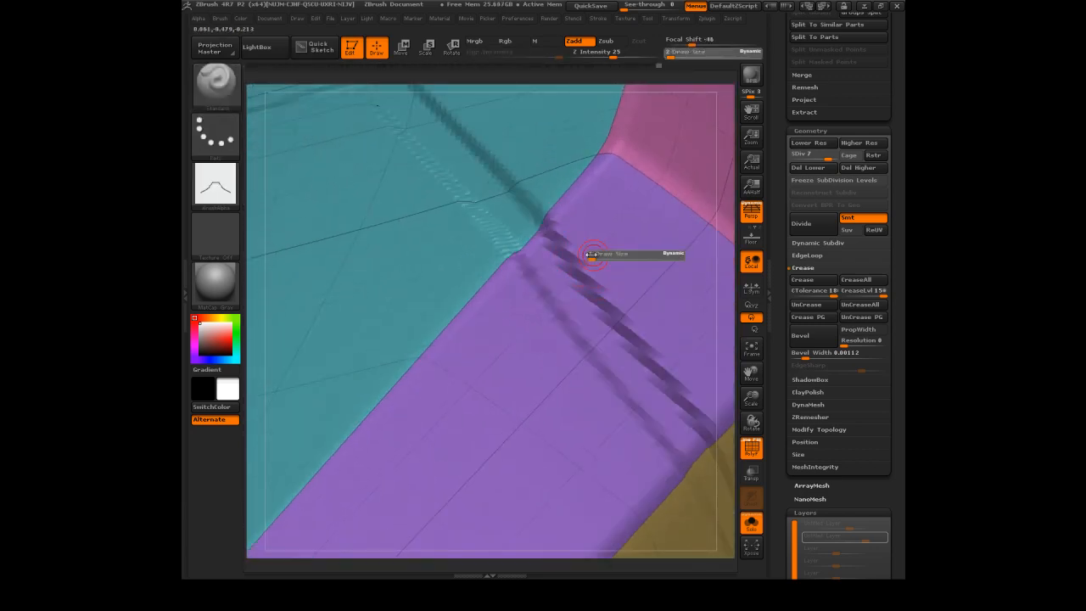
key("ctrl+shift")
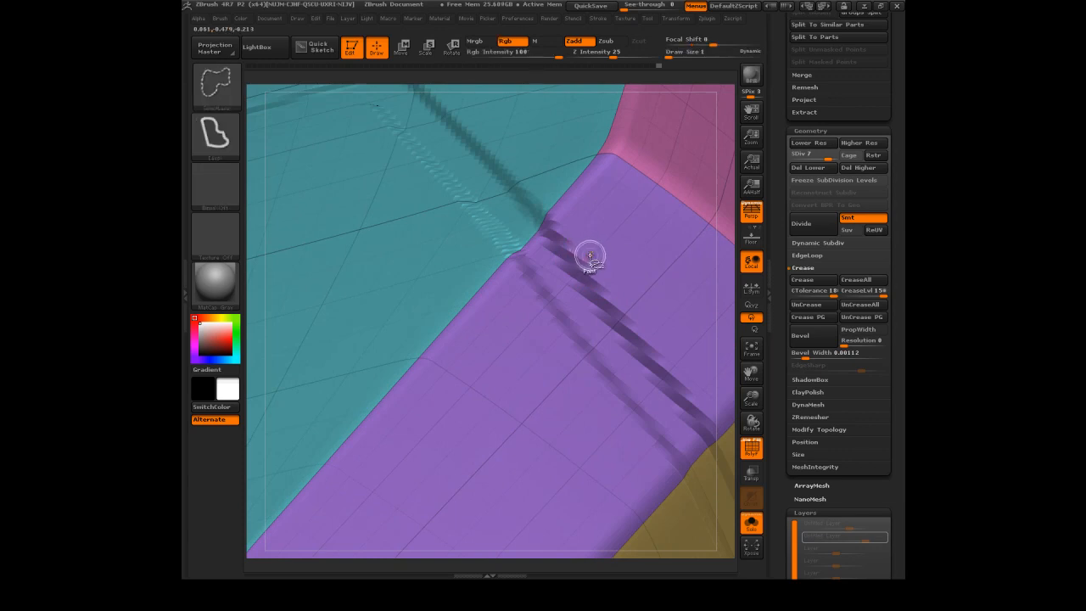
left_click(821, 155)
key("ctrl+shift")
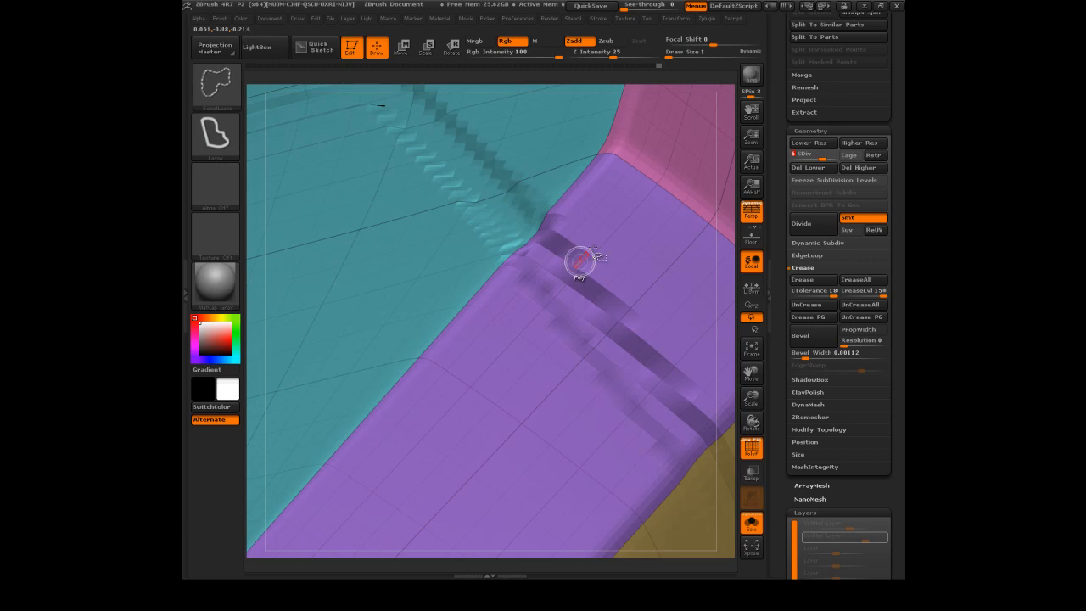
key("shift+d")
Isolate two parallel polygon loops around the front plate's border by hiding them and inverting the visibility
key("ctrl+shift")
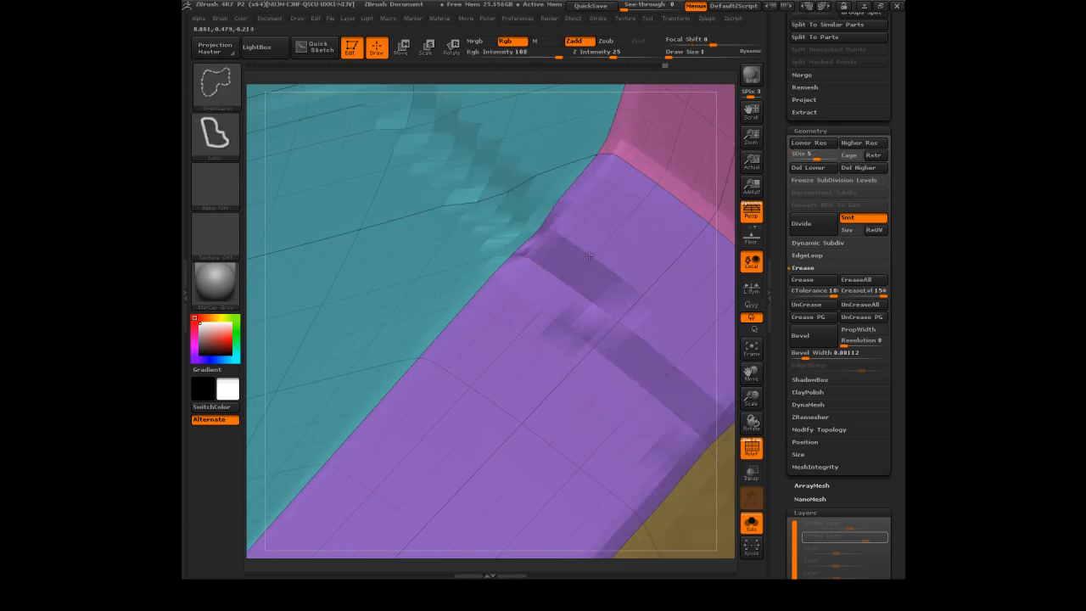
left_click_drag(590, 257, 593, 255, "ctrl+shift")
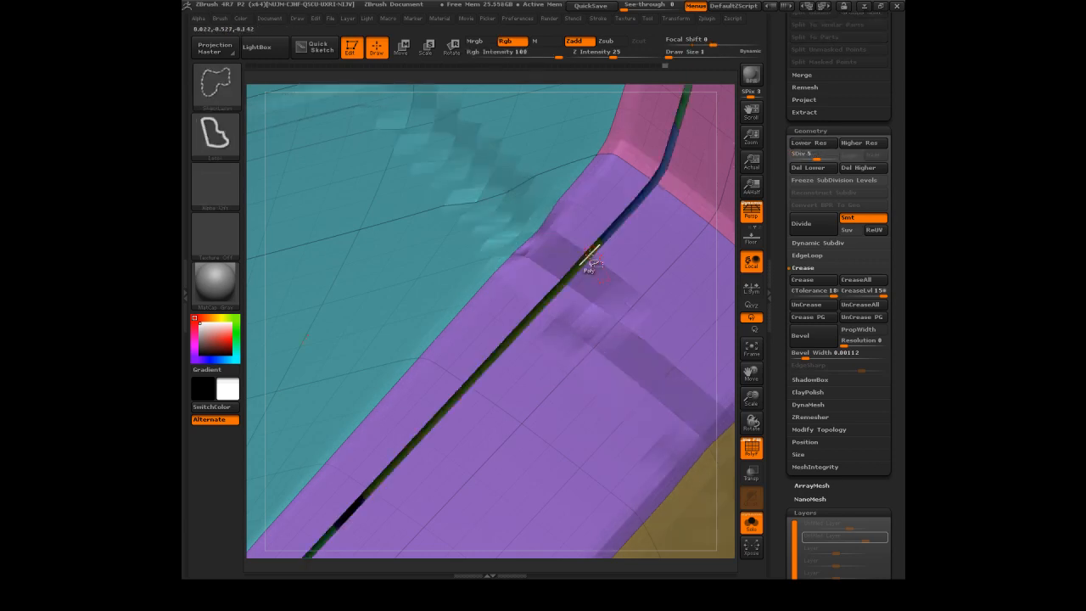
left_click(627, 282, "ctrl+shift")
left_click_drag(732, 271, 665, 2, "alt")
mouse_move(577, 157)
left_mouse_down()
mouse_move(658, 211)
mouse_move(657, 148)
mouse_move(637, 138)
mouse_move(637, 147)
left_mouse_up()
key("ctrl+shift")
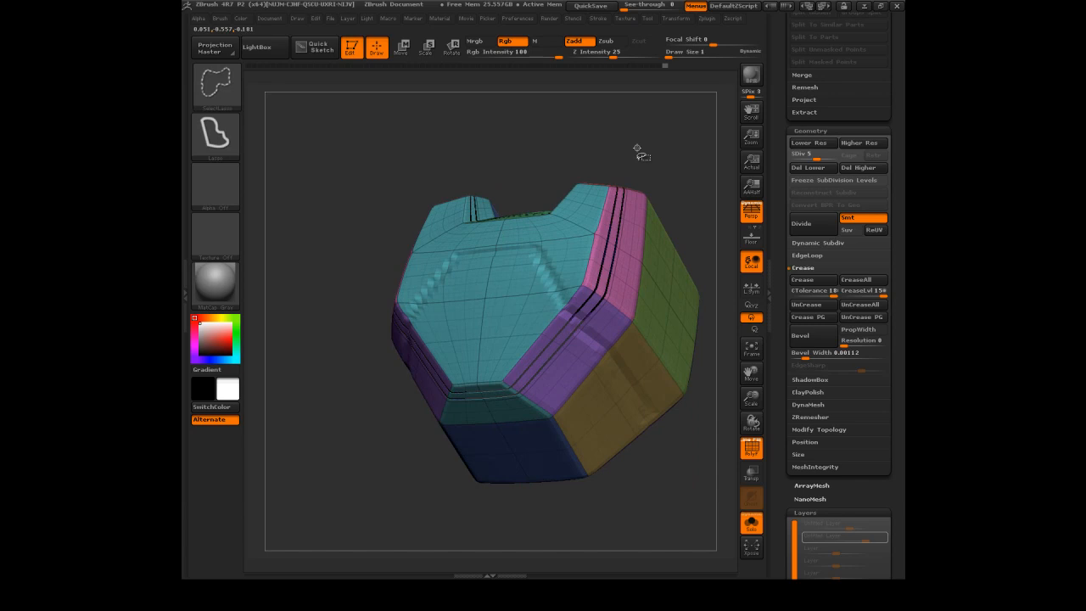
left_click_drag(643, 122, 610, 156, "ctrl+shift")
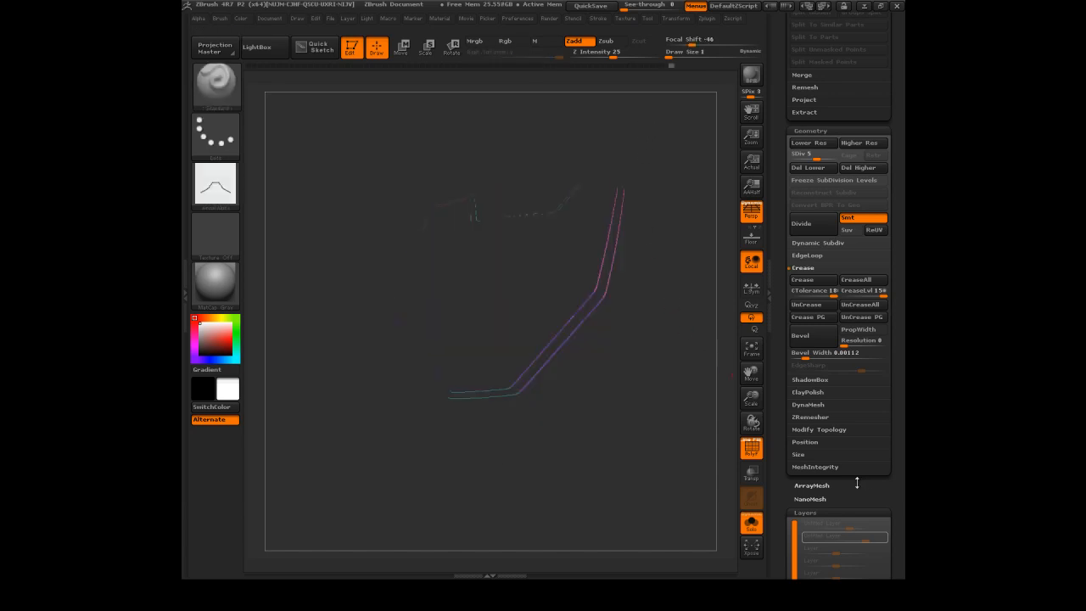
Inflate the isolated loops by -1 and show the whole armor mesh again
left_click_drag(788, 478, 778, 313)
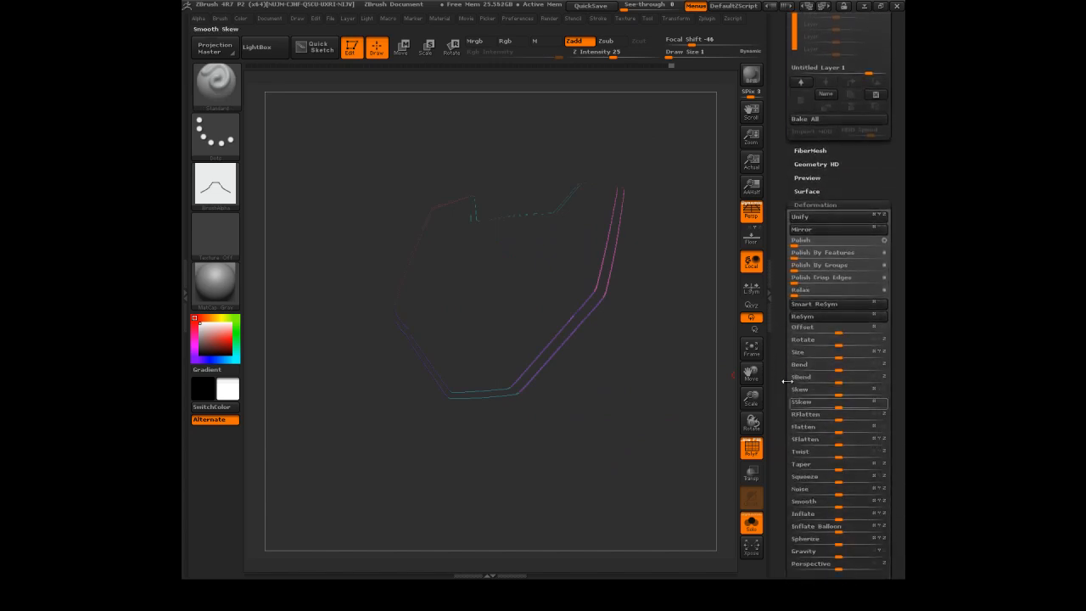
left_click(839, 519)
type("-1")
key("Return")
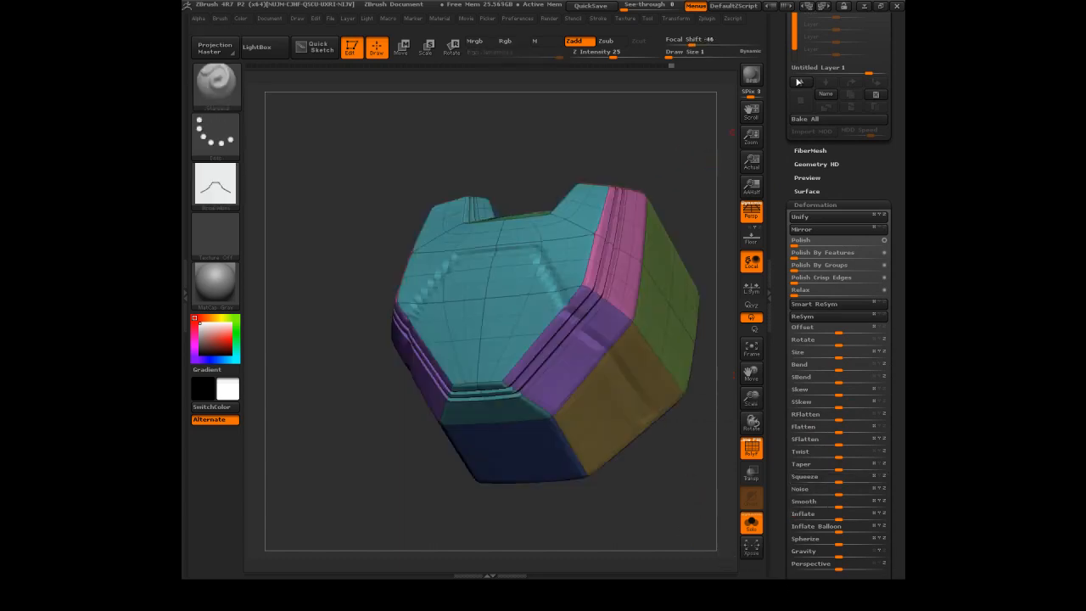
Return the armor mesh to its highest subdivision level, 8
scroll(783, 215, "up", 10)
key("ctrl+d")
left_click_drag(668, 153, 675, 133)
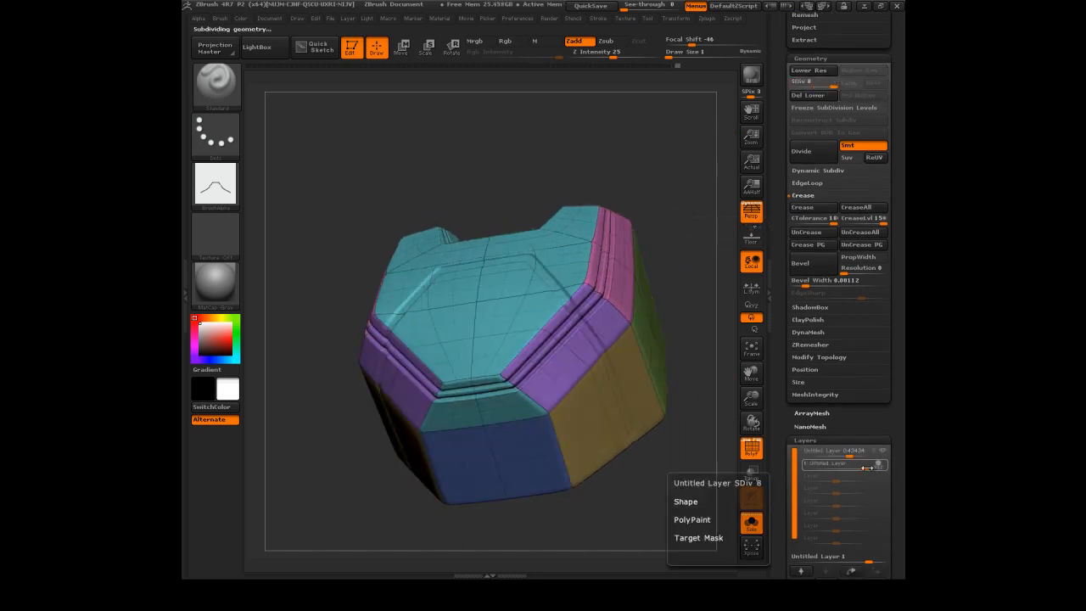
Hide the PolyFrame and reduce the second layer's intensity to 0.49494
left_click(751, 448)
mouse_move(865, 466)
left_mouse_down()
mouse_move(837, 485)
mouse_move(829, 465)
mouse_move(851, 465)
left_mouse_up()
left_click_drag(558, 152, 565, 293)
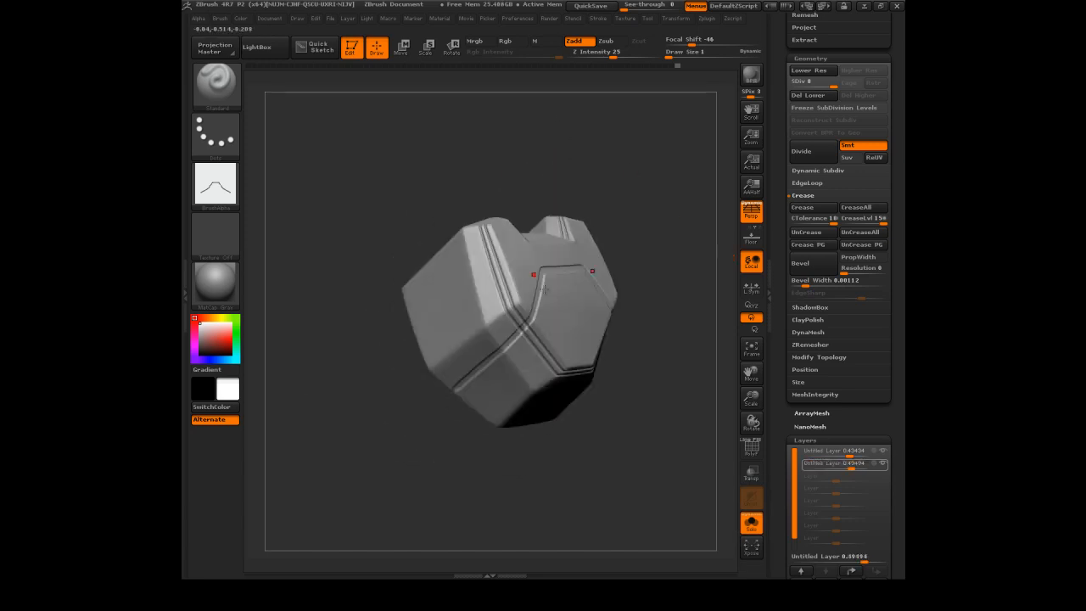
Examine the panel line grooves on the armor piece from the front and sides
left_click_drag(633, 162, 697, 267)
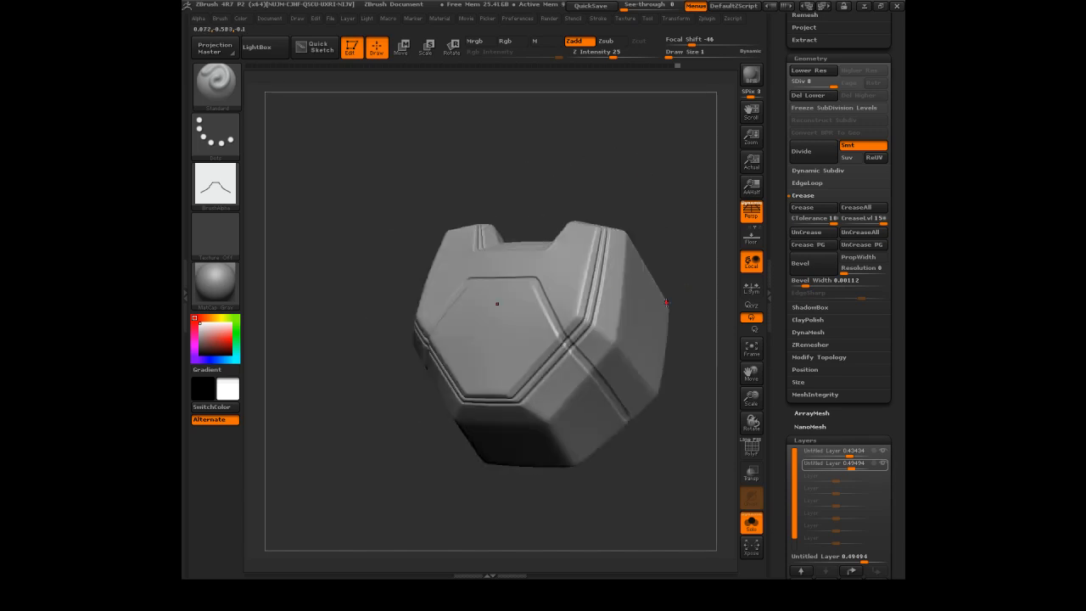
left_click_drag(657, 207, 629, 228)
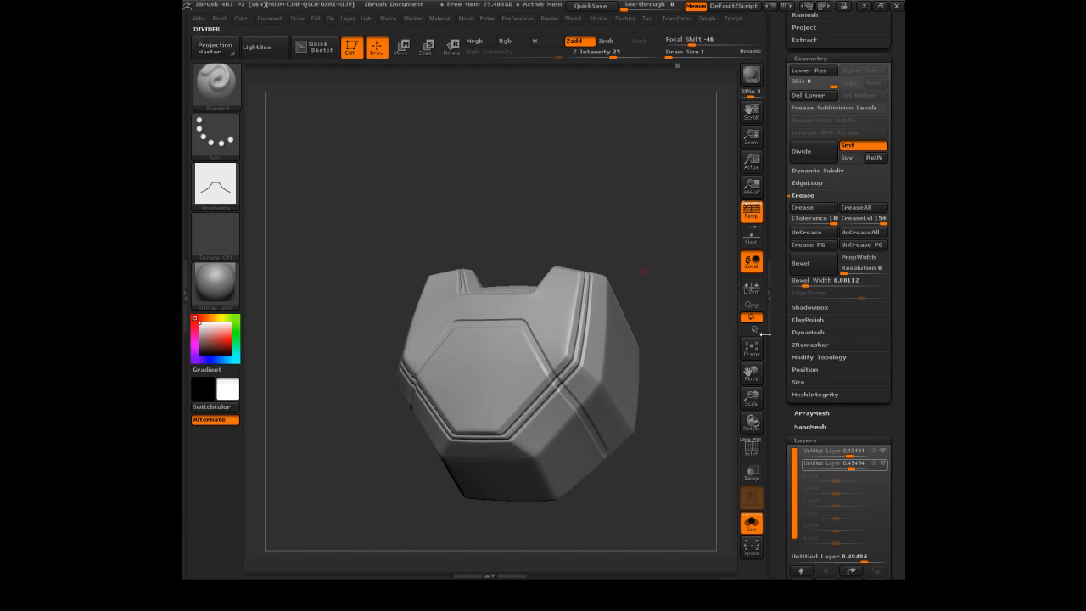
left_click_drag(587, 214, 580, 243)
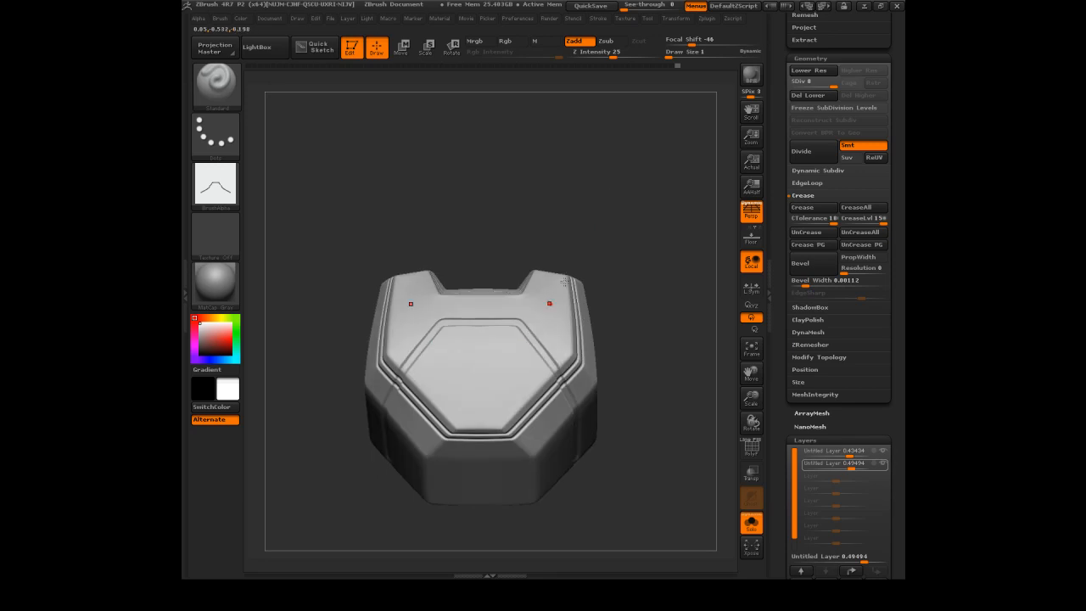
left_click_drag(569, 296, 581, 226)
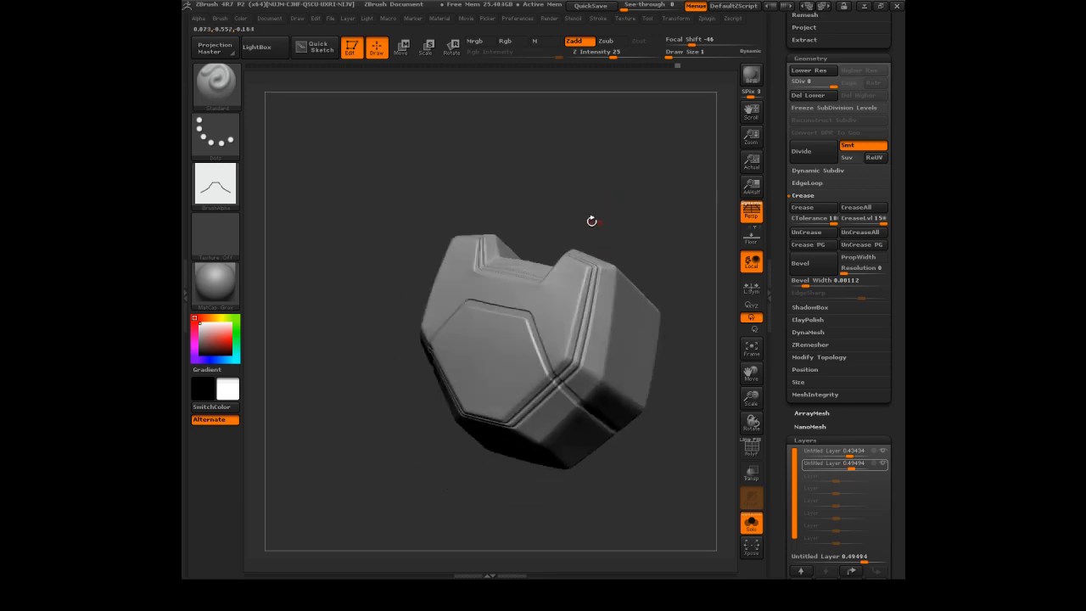
left_click_drag(612, 199, 634, 163)
mouse_move(615, 222)
left_mouse_down()
mouse_move(614, 152)
mouse_move(632, 158)
mouse_move(612, 203)
left_mouse_up()
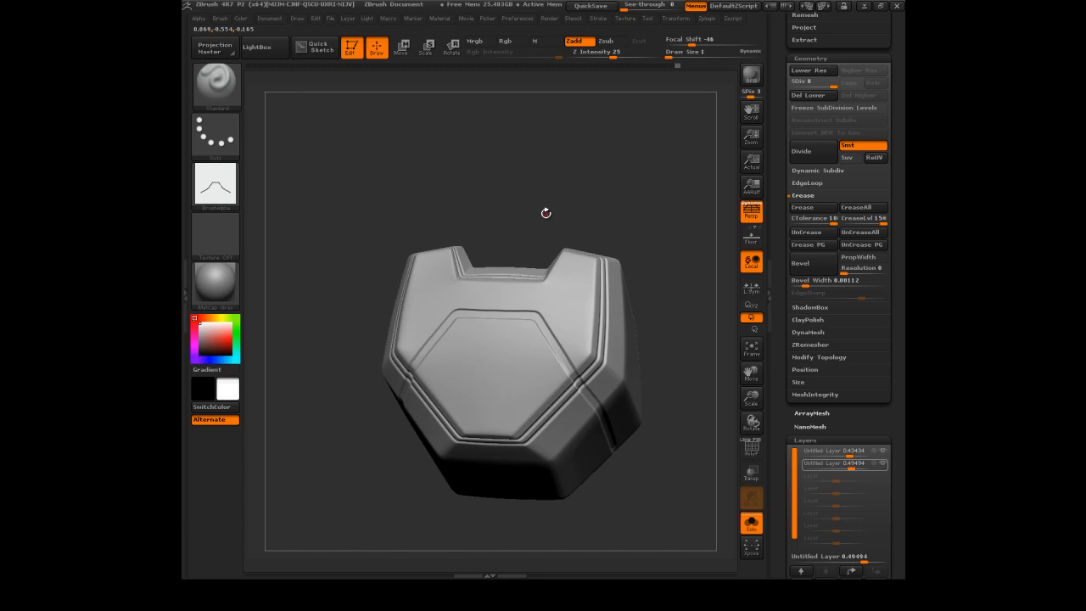
left_click_drag(599, 175, 632, 174)
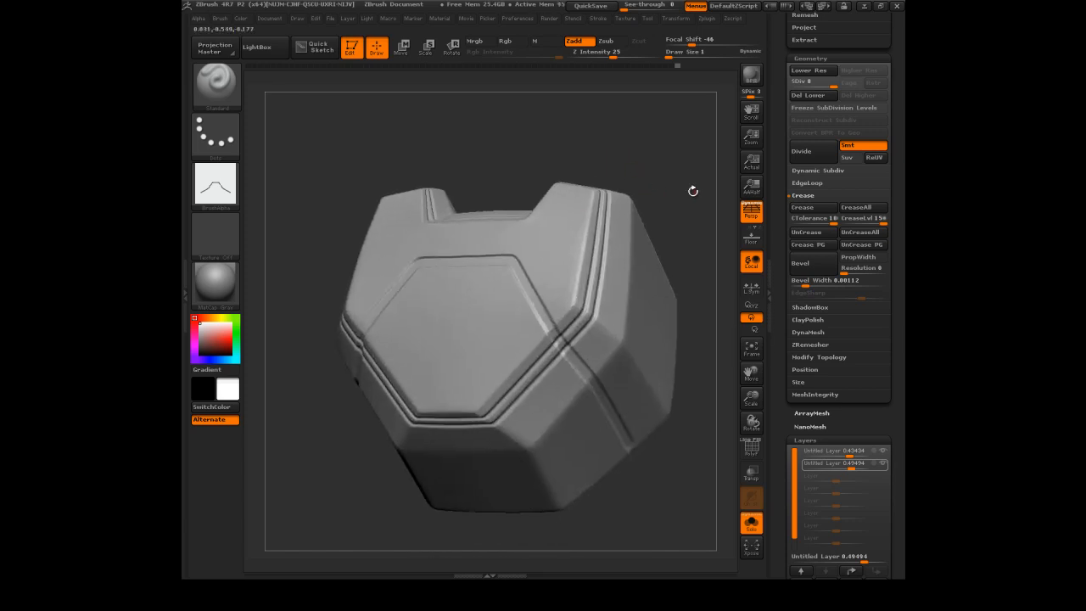
Duplicate the armor subtool and return to its sculpting layers
left_click_drag(777, 355, 788, 259)
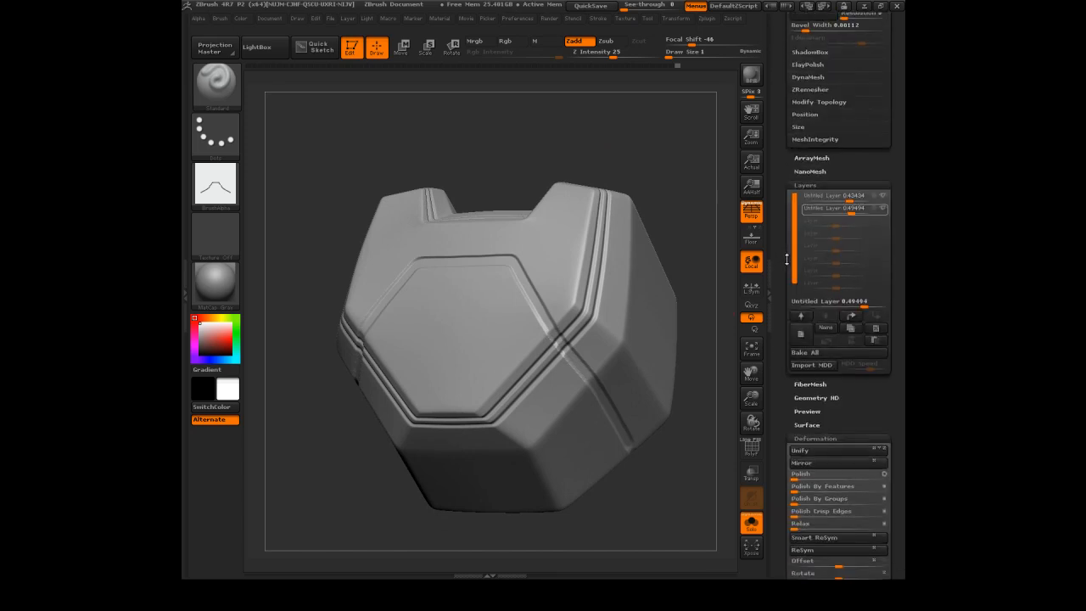
mouse_move(880, 218)
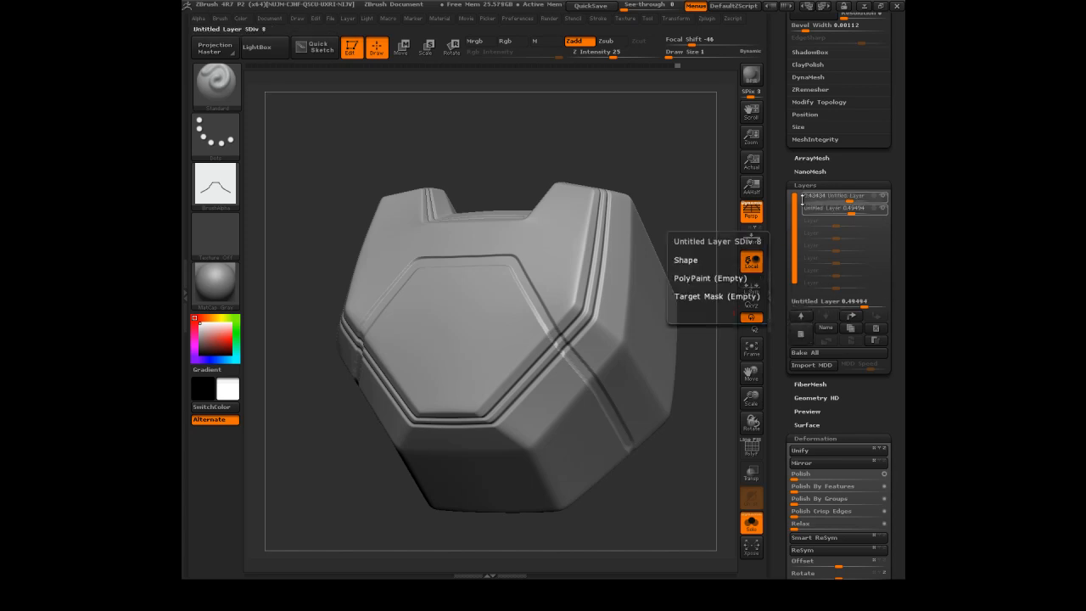
scroll(784, 172, "up", 10)
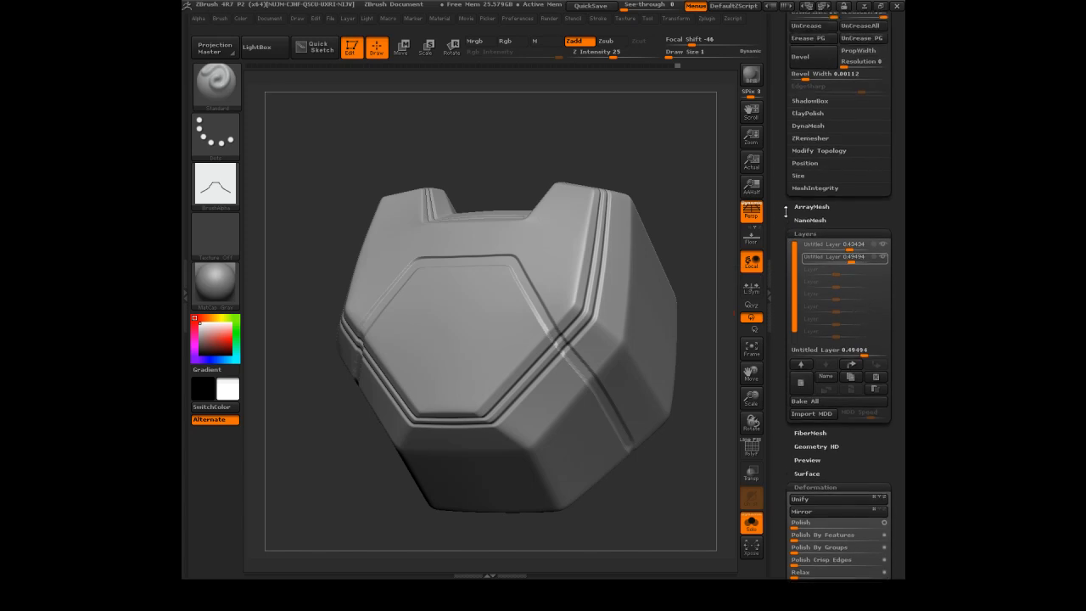
scroll(785, 287, "up", 5)
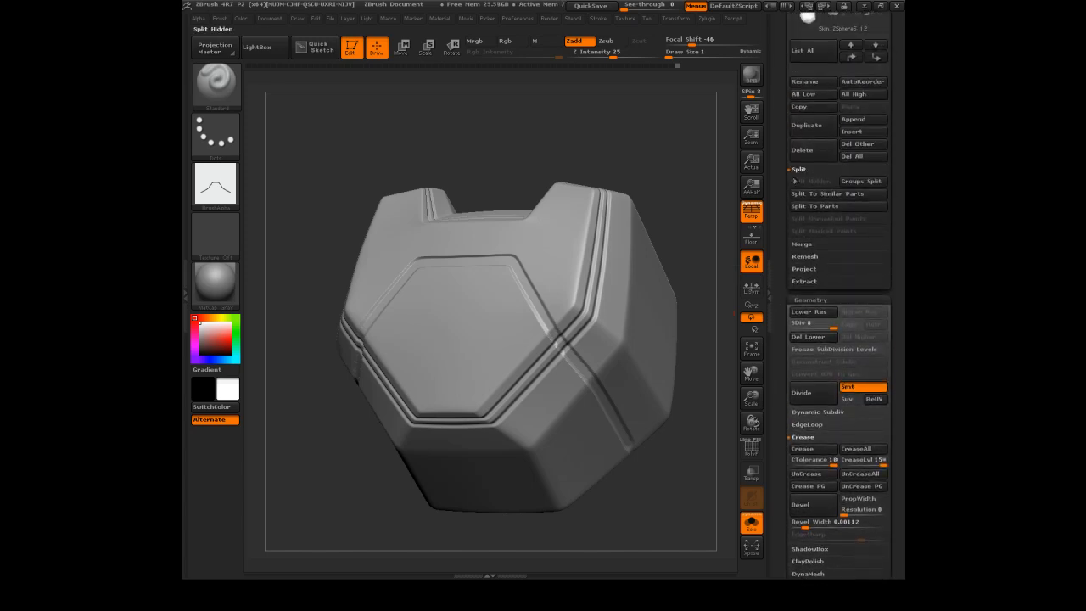
left_click(802, 127)
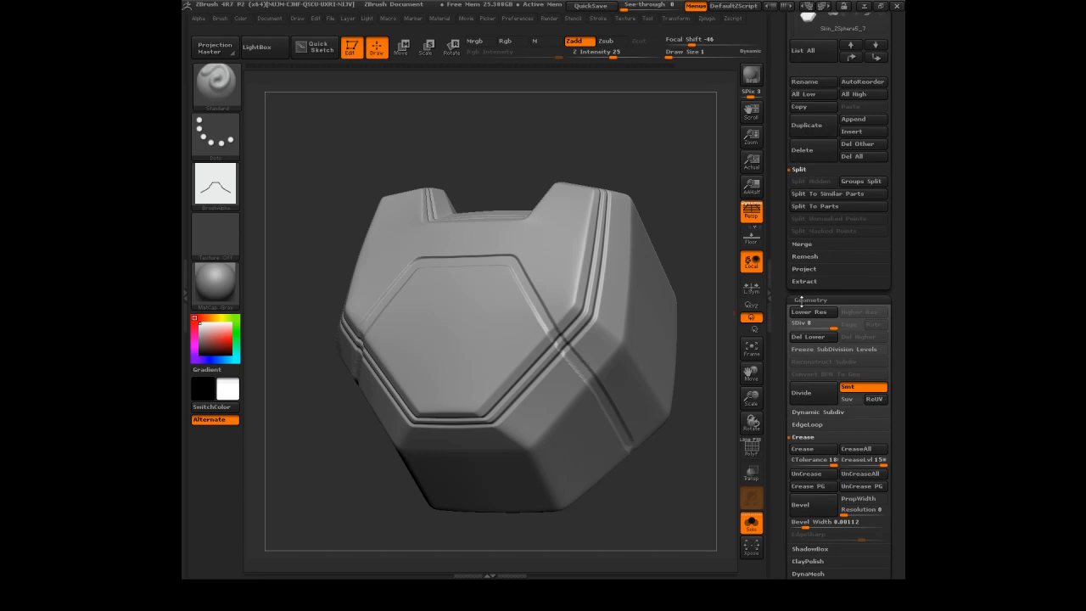
scroll(784, 340, "down", 11)
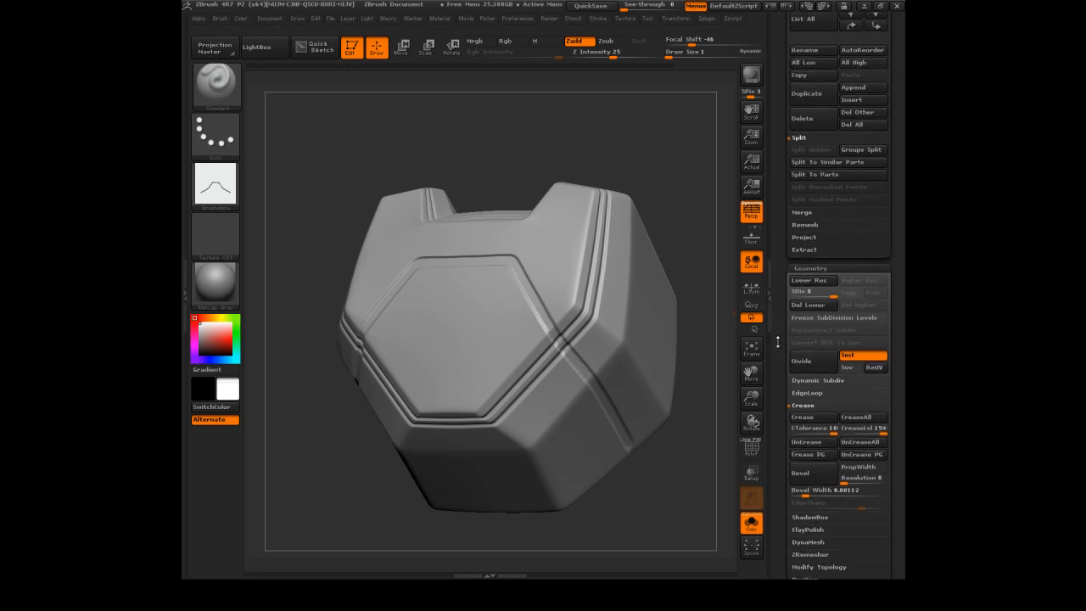
scroll(779, 269, "down", 2)
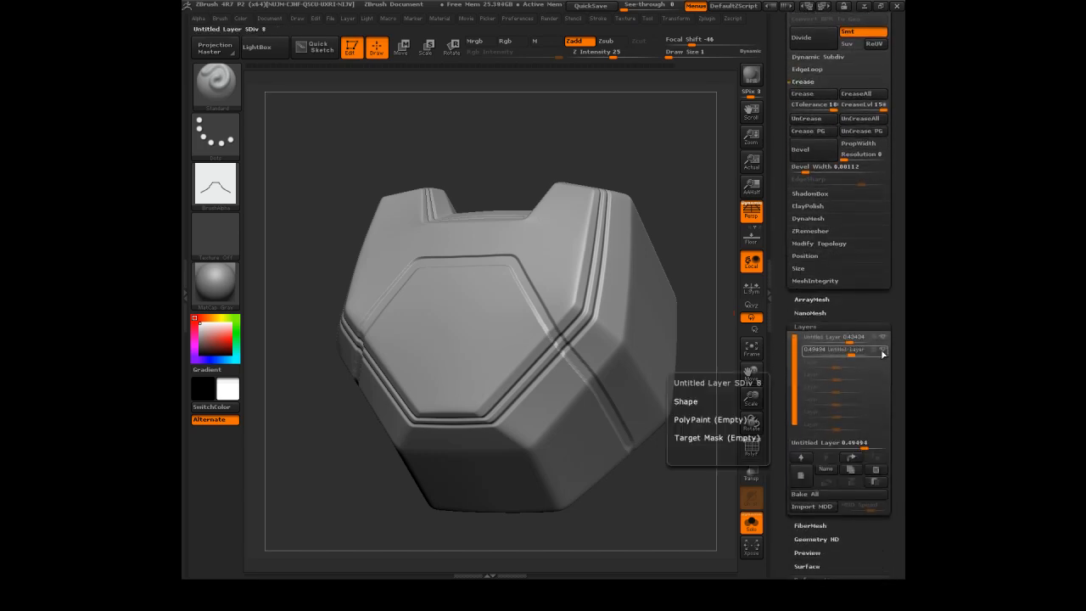
Turn off both sculpting layers, drop the duplicated armor to a low subdivision level and display its PolyFrame
left_click(882, 338)
left_click(883, 338)
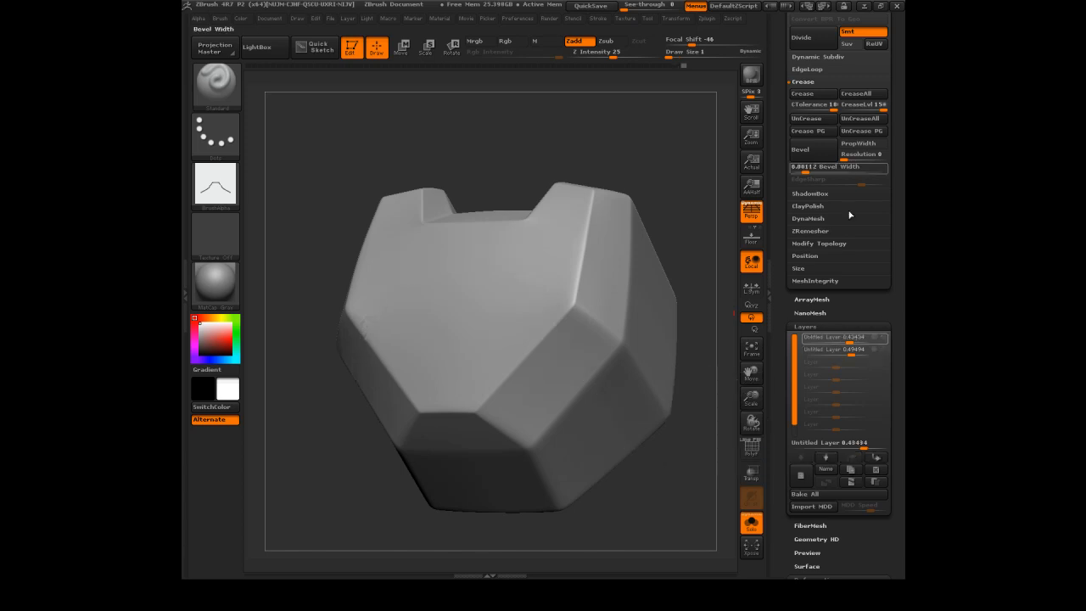
scroll(779, 155, "up", 2)
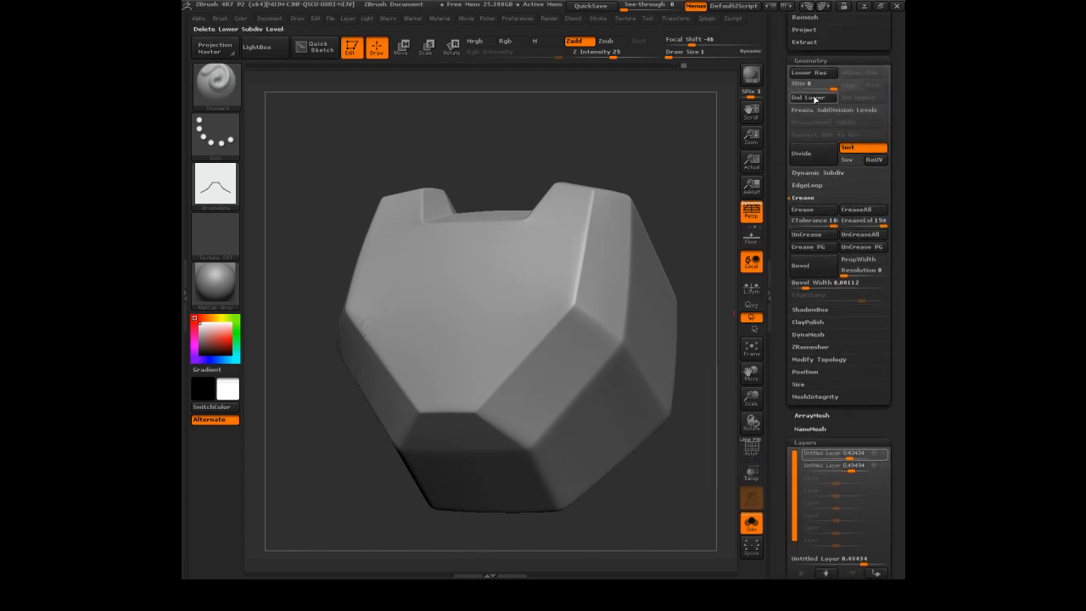
left_click(795, 86)
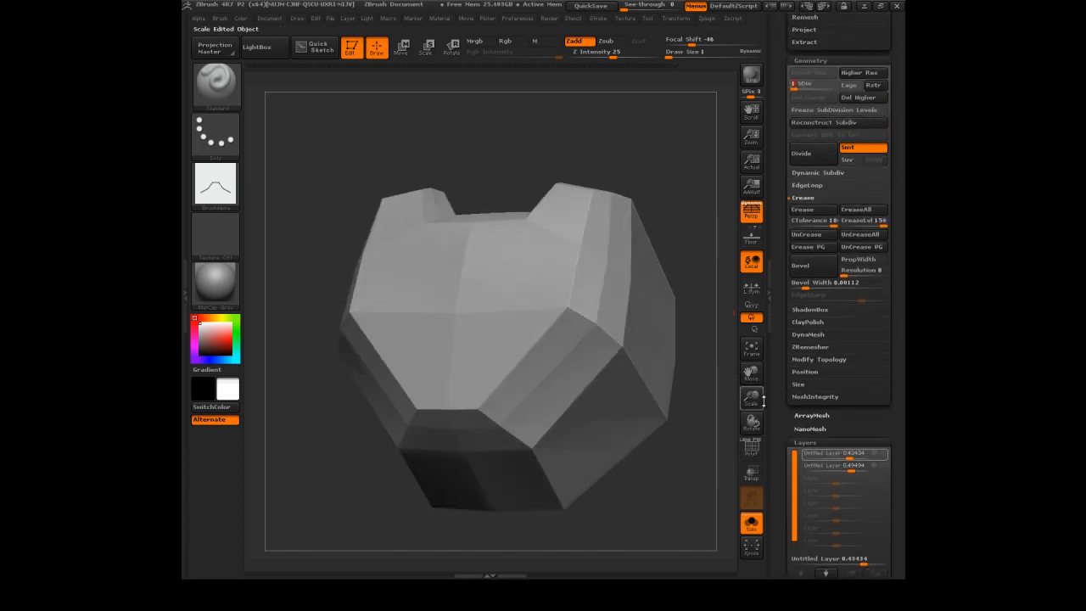
left_click(800, 87)
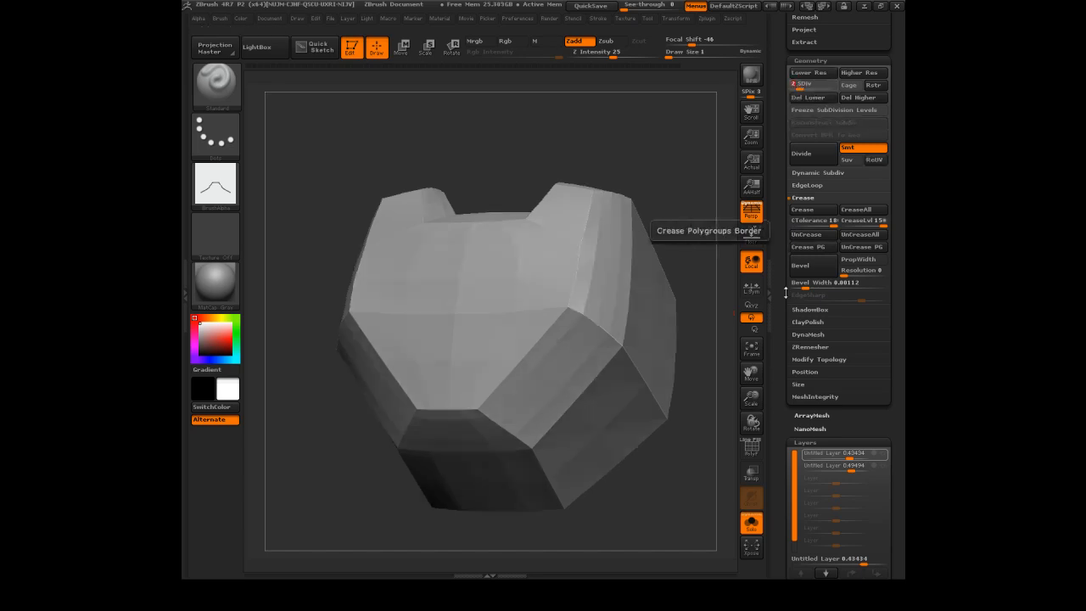
left_click(752, 448)
left_click_drag(690, 185, 682, 152)
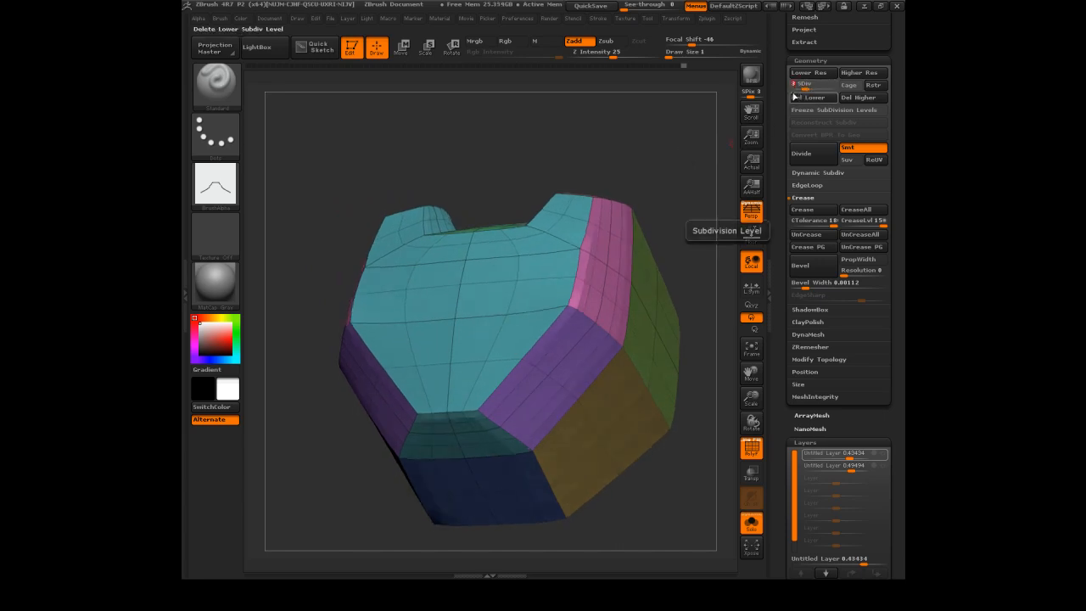
Keep only the chosen low subdivision level by deleting all lower and higher levels of the armor mesh
left_click_drag(805, 88, 799, 88)
left_click(808, 98)
left_click(859, 98)
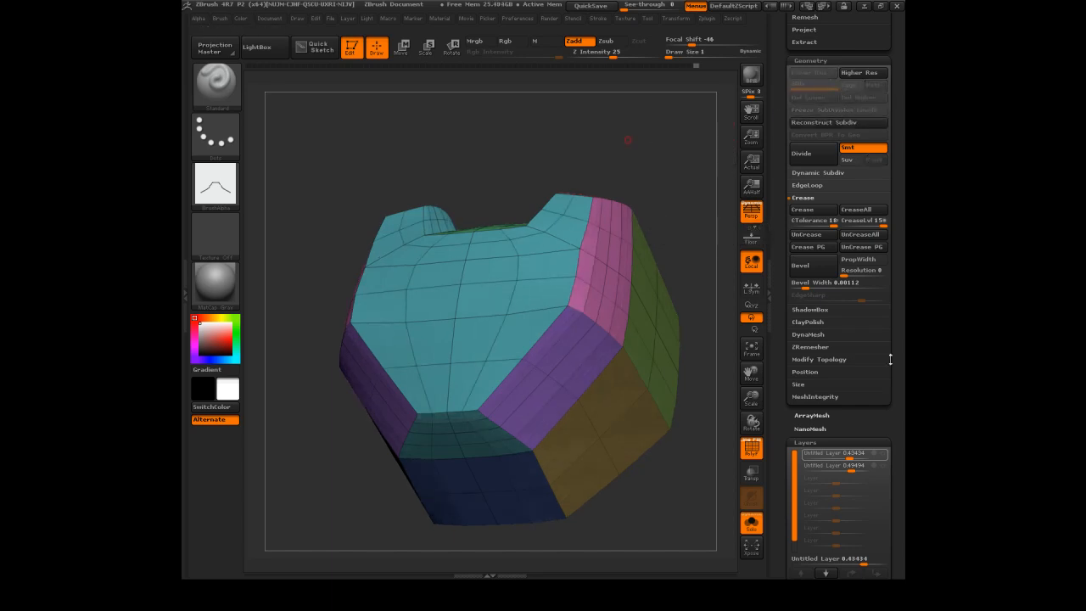
Select the ZModeler brush and try a QMesh action targeting a single poly on the armor's front plate
left_click_drag(592, 155, 574, 244)
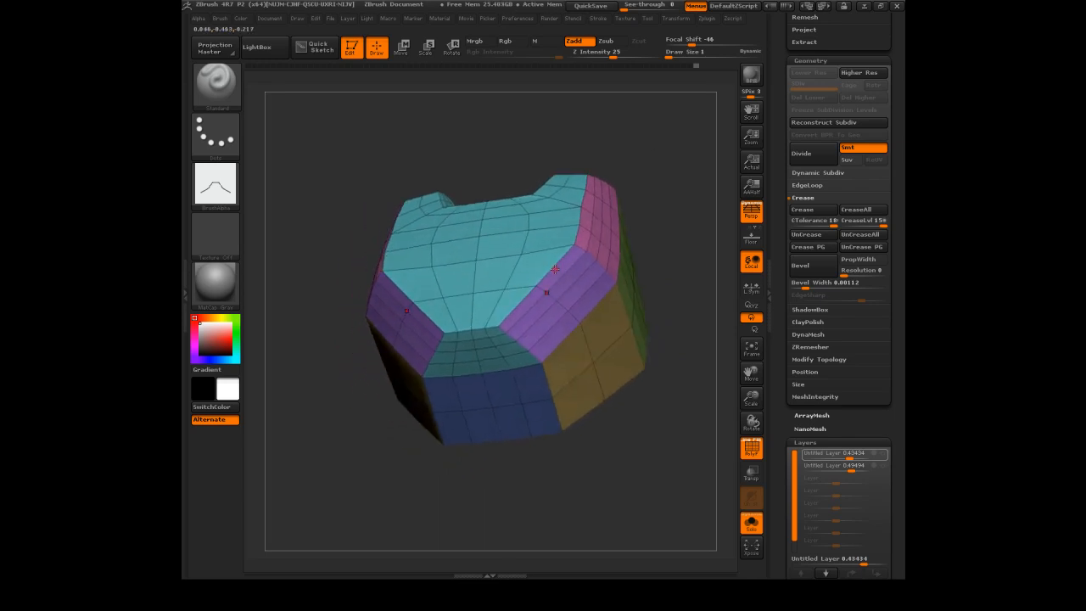
key("b")
key("z")
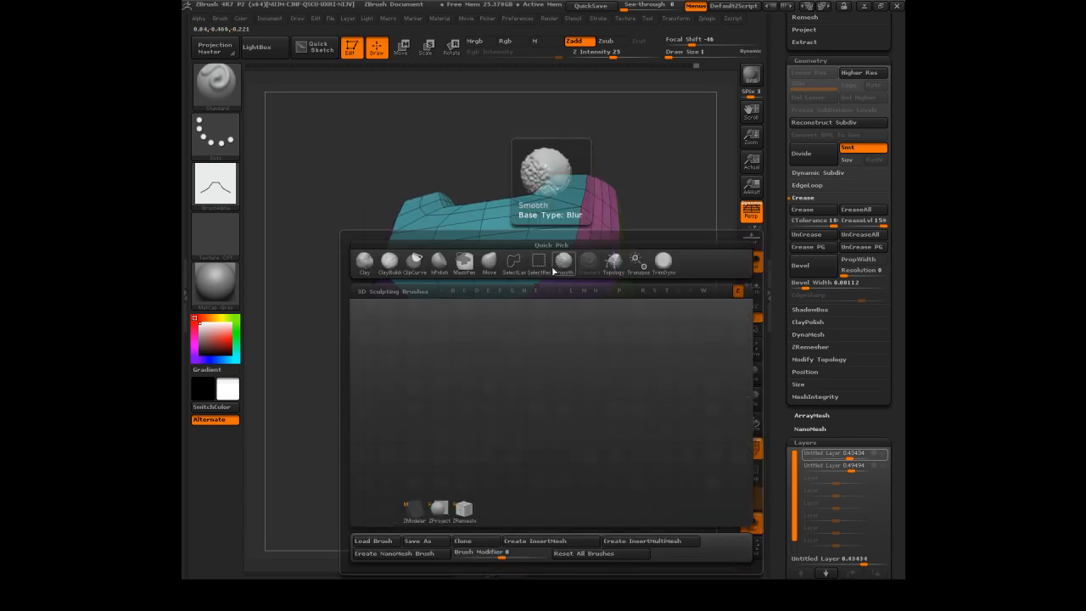
key("m")
left_click_drag(654, 138, 538, 280)
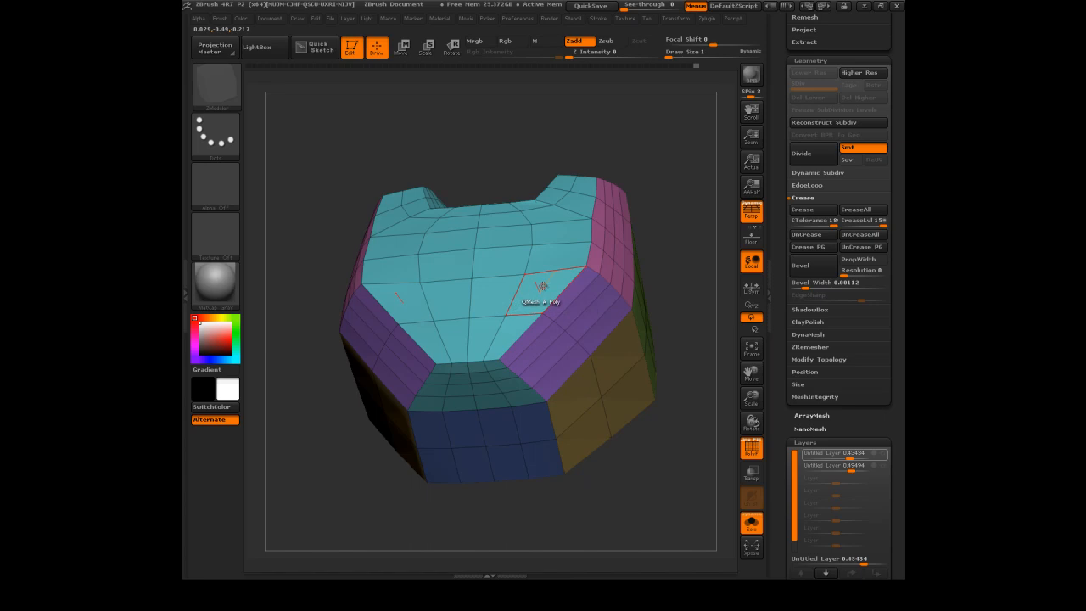
key("space")
key("space")
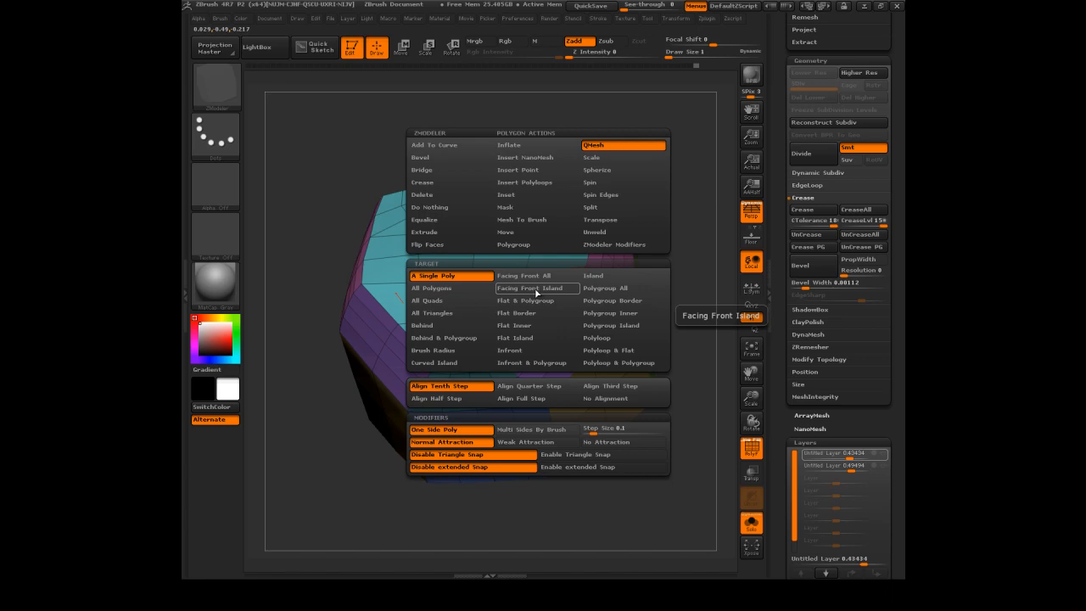
left_click(536, 290)
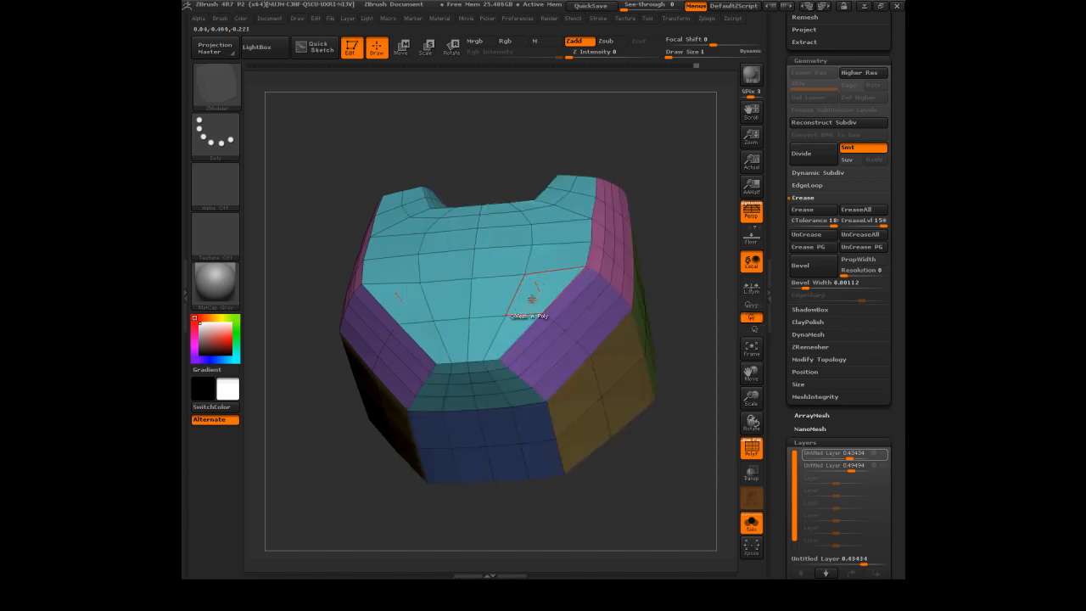
left_click(536, 296)
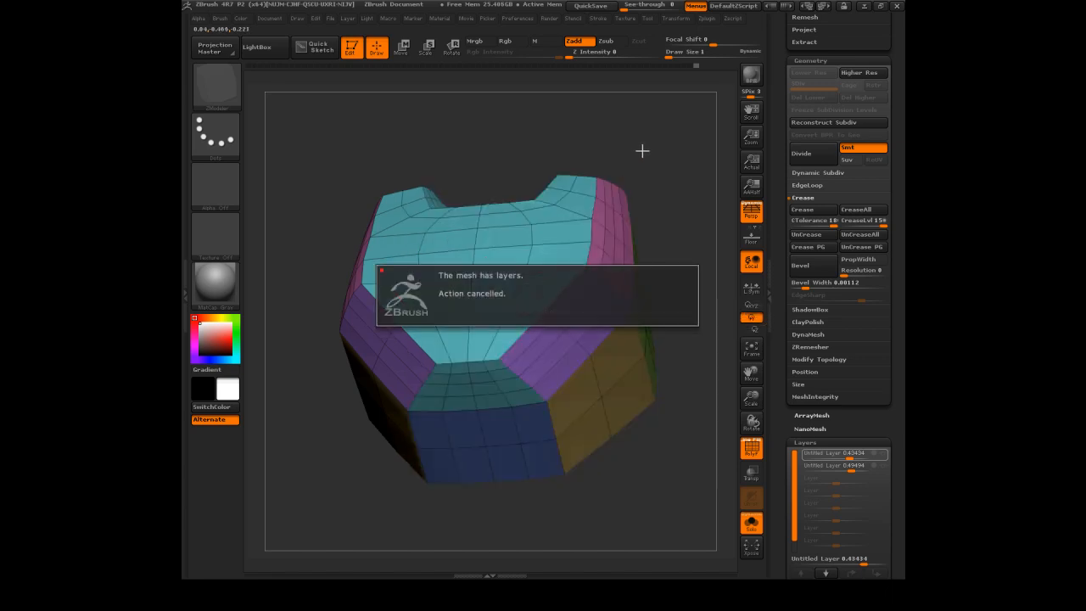
Bake all sculpting layers and use QMesh on single polygons to sink symmetrical recesses into the front plate's side edges
left_click_drag(781, 459, 780, 383)
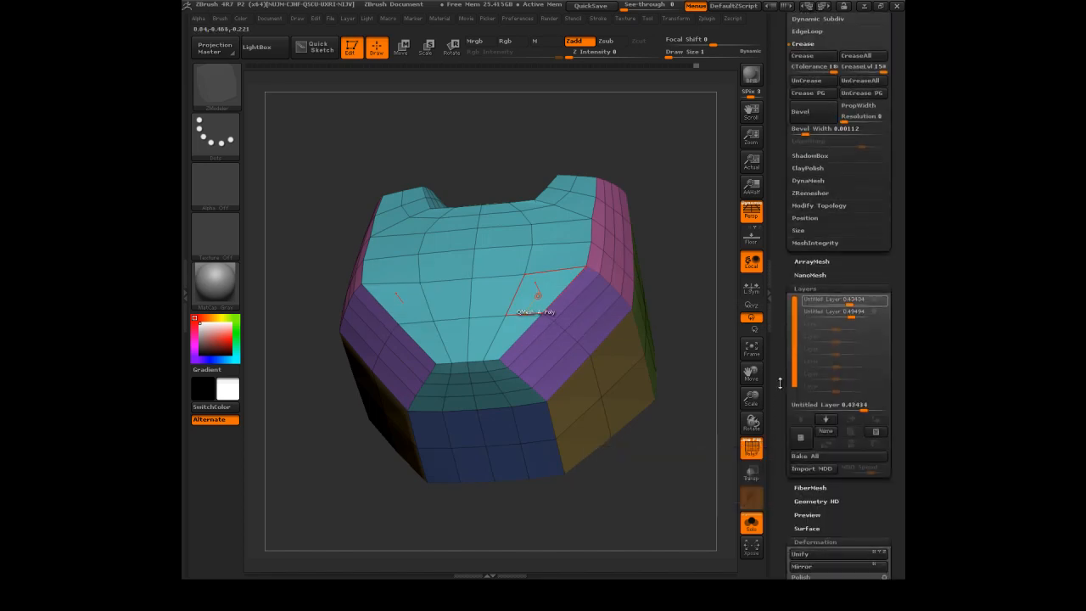
left_click(809, 457)
left_click_drag(537, 292, 550, 317)
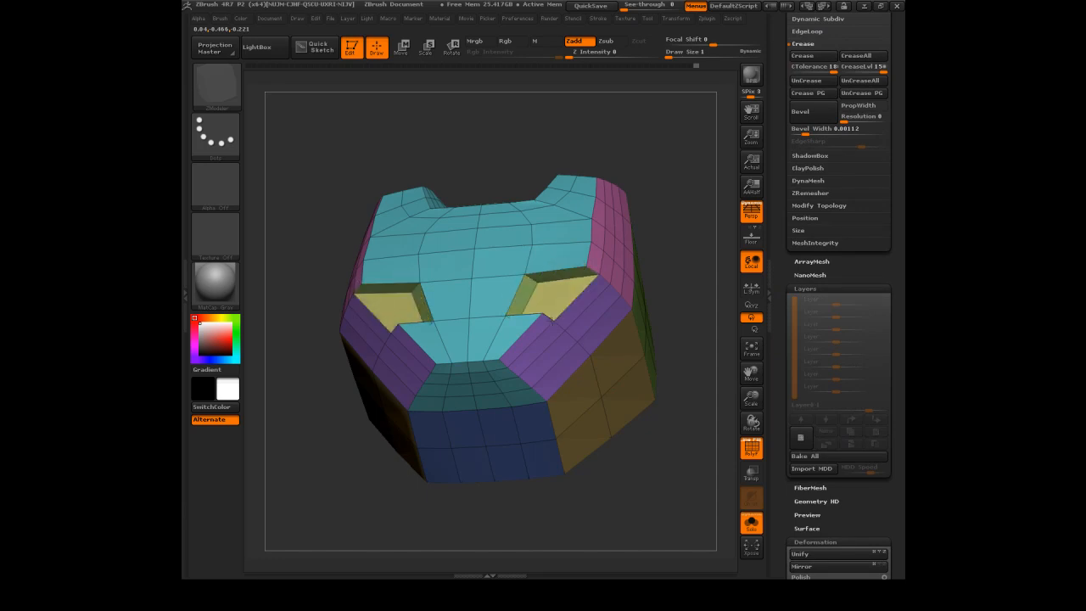
left_click_drag(556, 247, 573, 224)
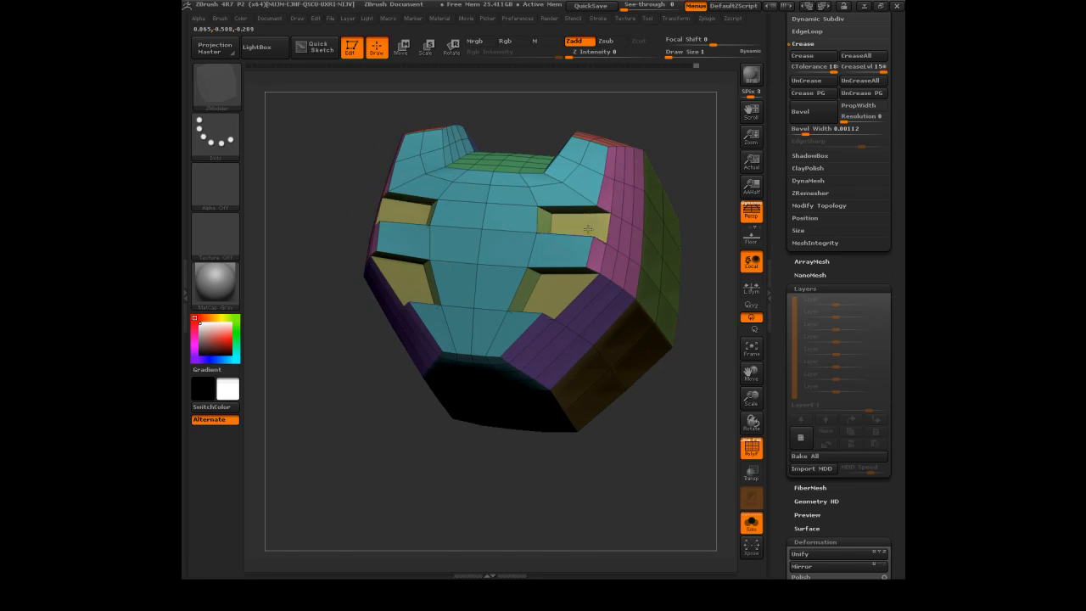
left_click_drag(649, 137, 644, 169)
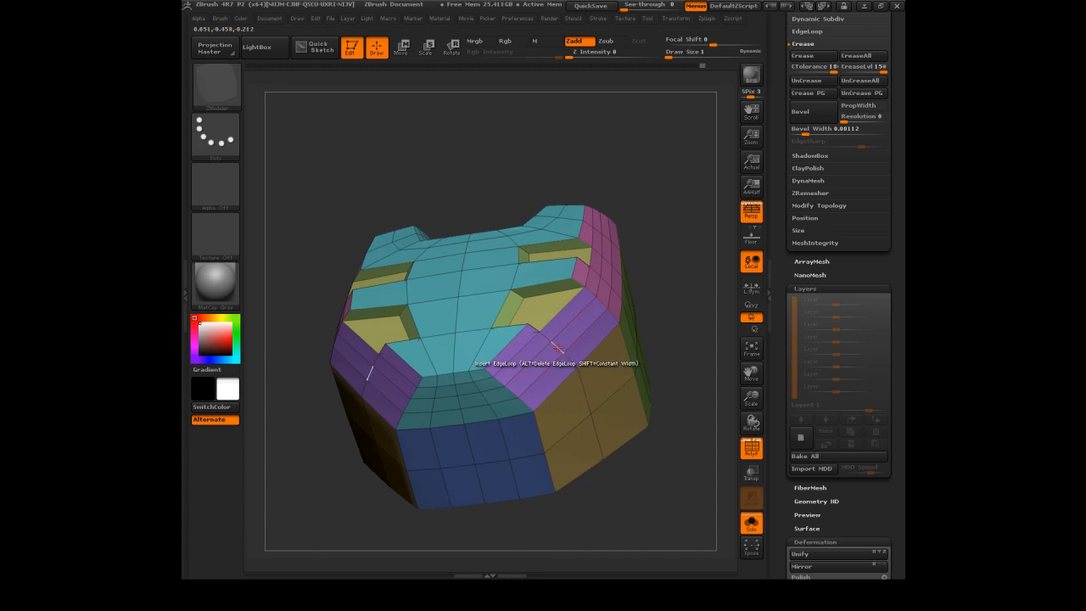
Insert single edge loops around the front plate's beveled border and use QMesh with the Polyloop target to raise a narrow band
key("space")
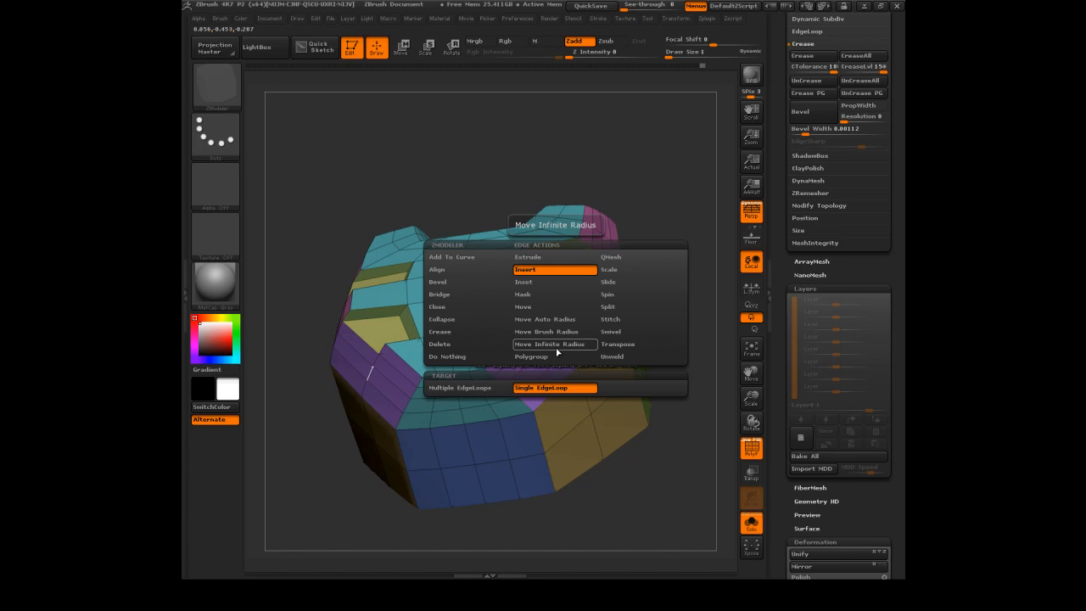
left_click(553, 391)
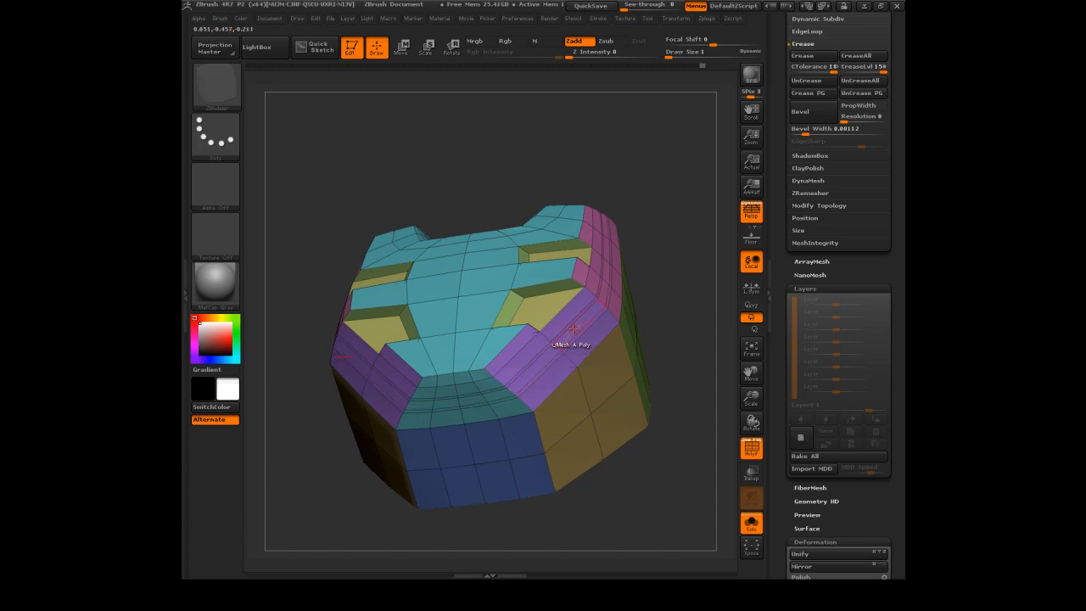
key("space")
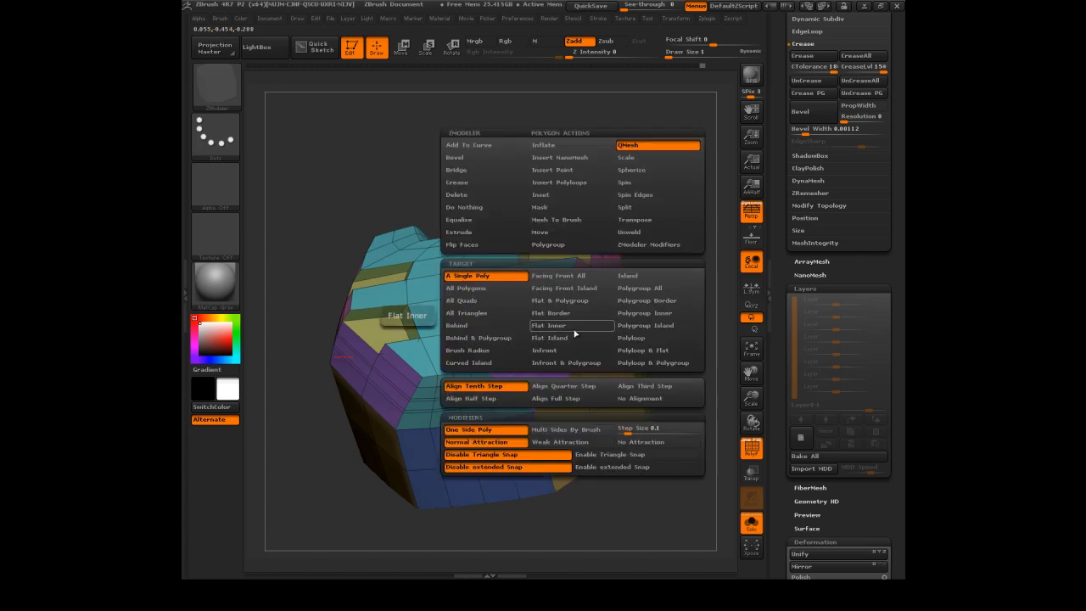
left_click(631, 337)
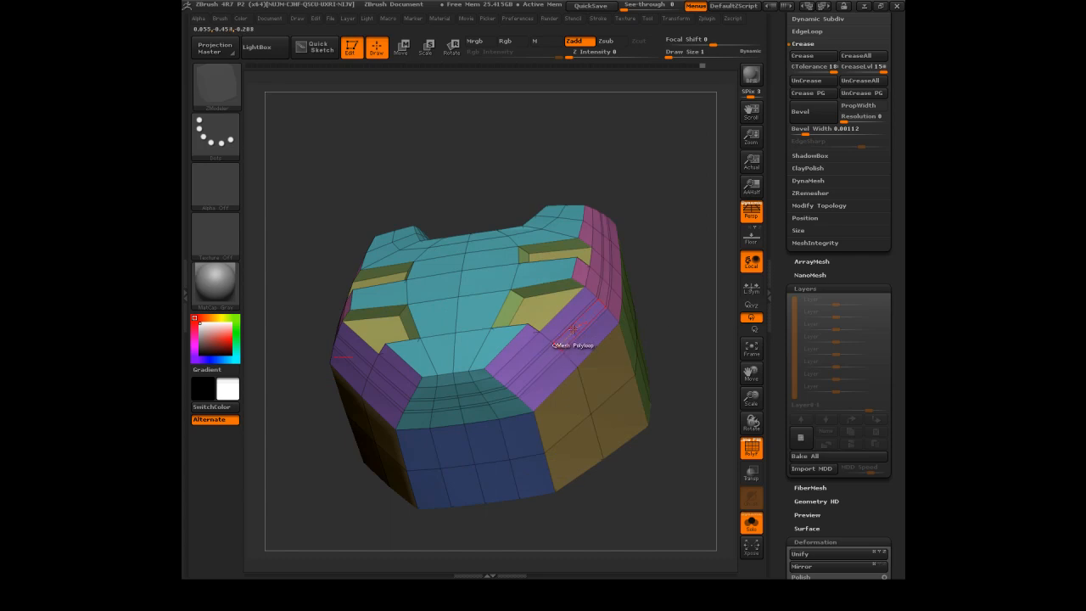
left_click(572, 329)
left_click(550, 296)
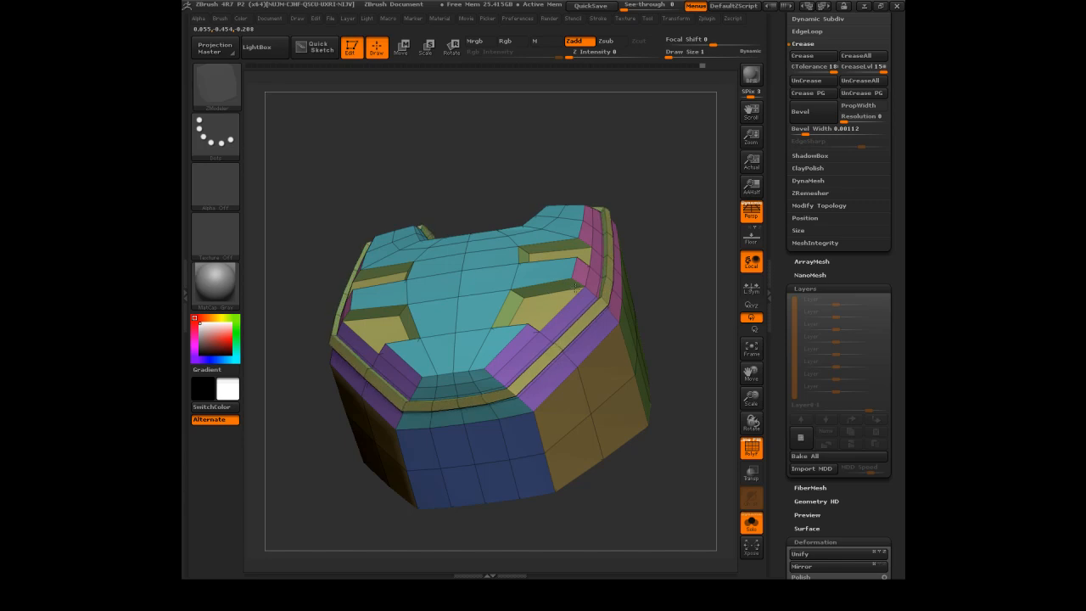
left_click_drag(609, 185, 623, 262)
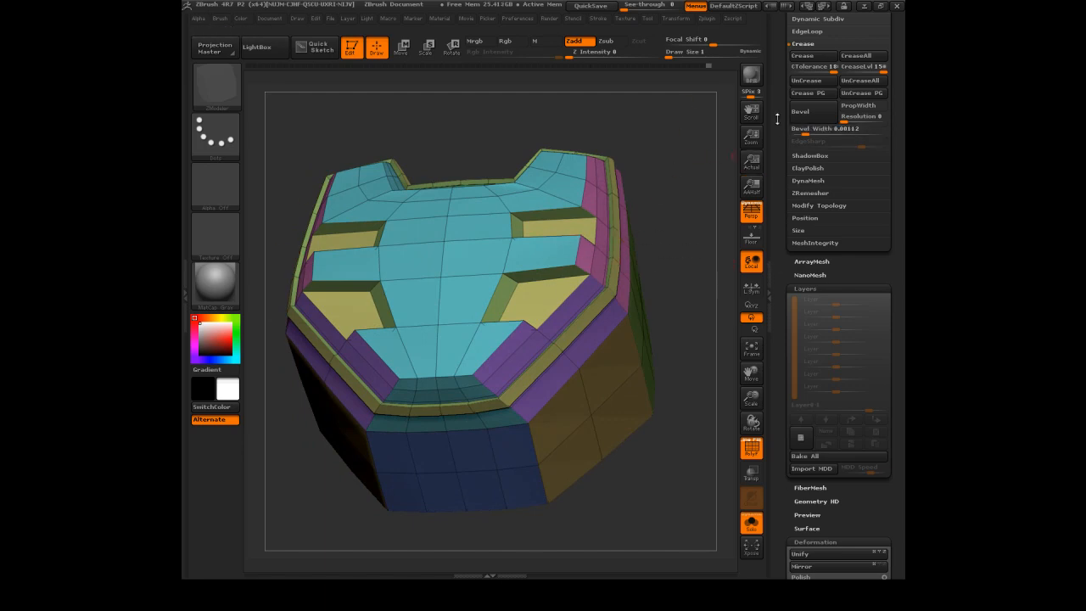
scroll(778, 119, "up", 5)
scroll(787, 220, "up", 10)
scroll(793, 291, "down", 10)
scroll(790, 199, "down", 1)
Set QMesh to a single poly, mark two polygons on the raised side band and pull them out as small blocks
left_click_drag(675, 157, 582, 285)
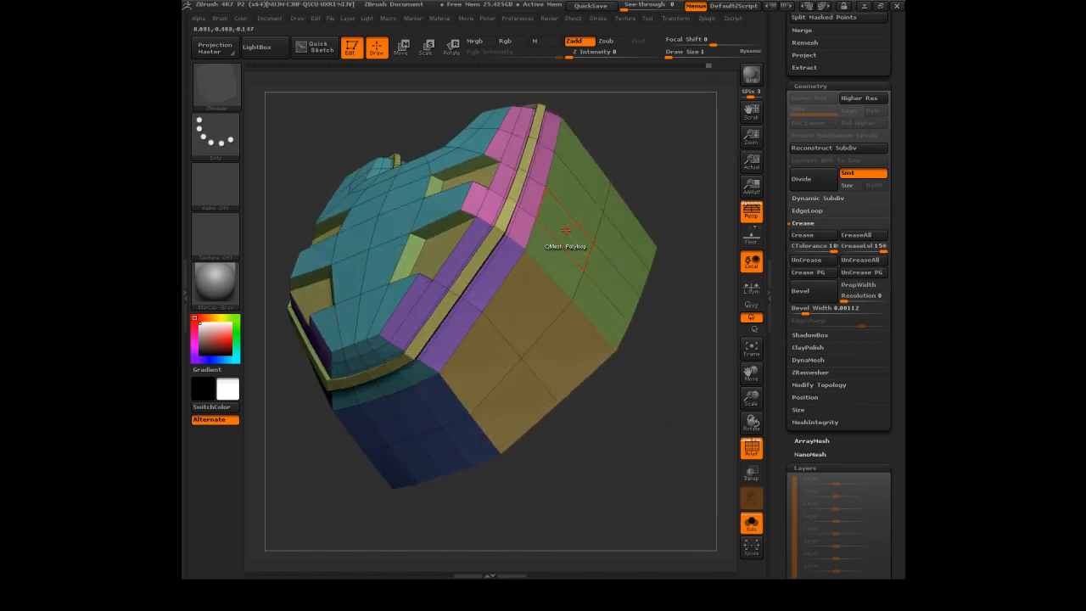
key("space")
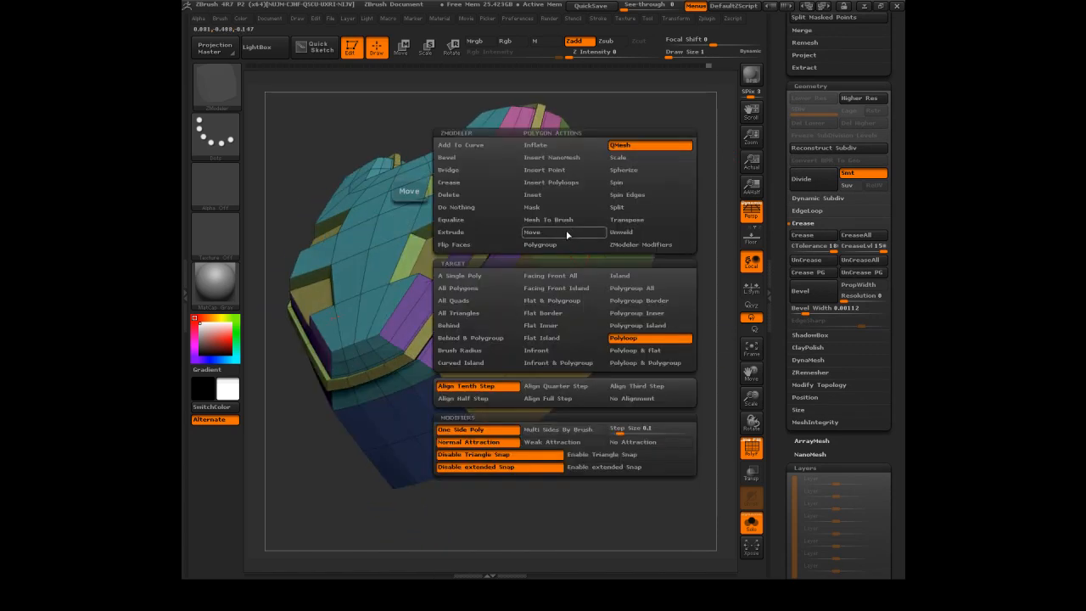
left_click(463, 277)
key("shift")
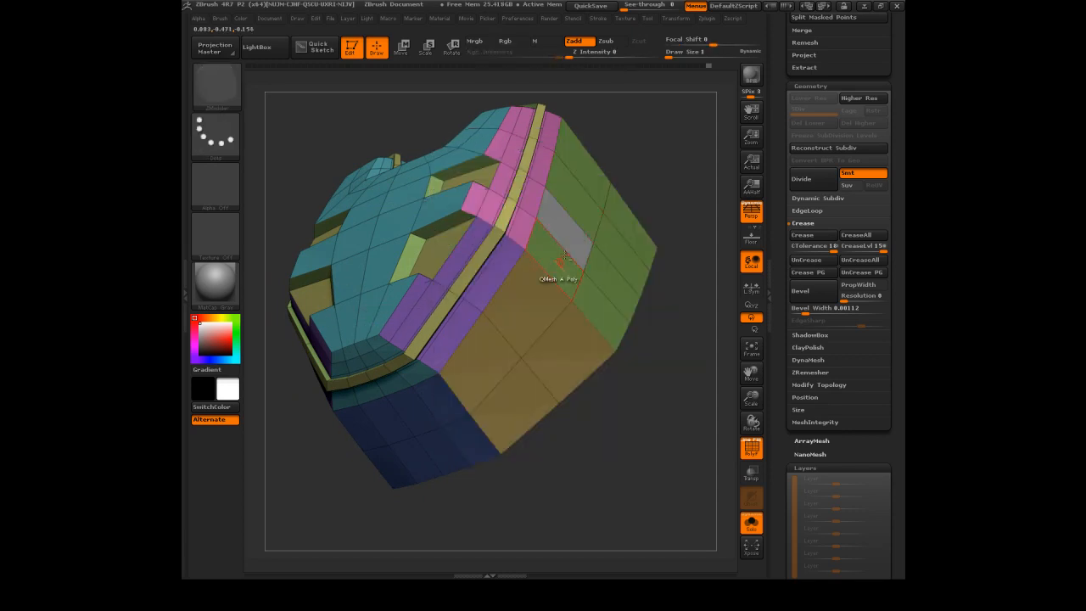
left_click_drag(659, 113, 480, 169)
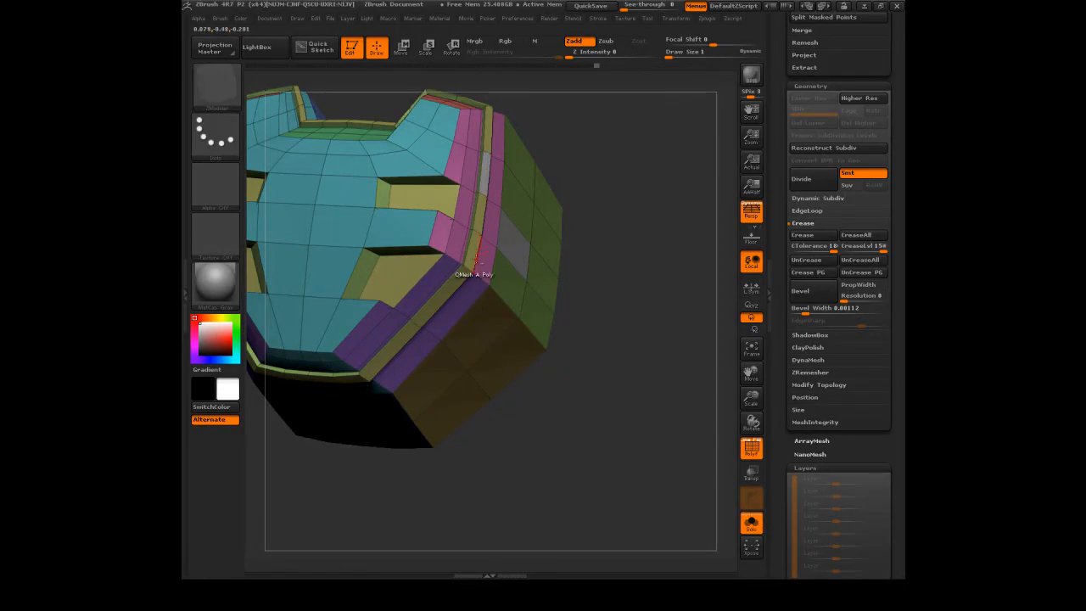
left_click_drag(630, 136, 572, 202)
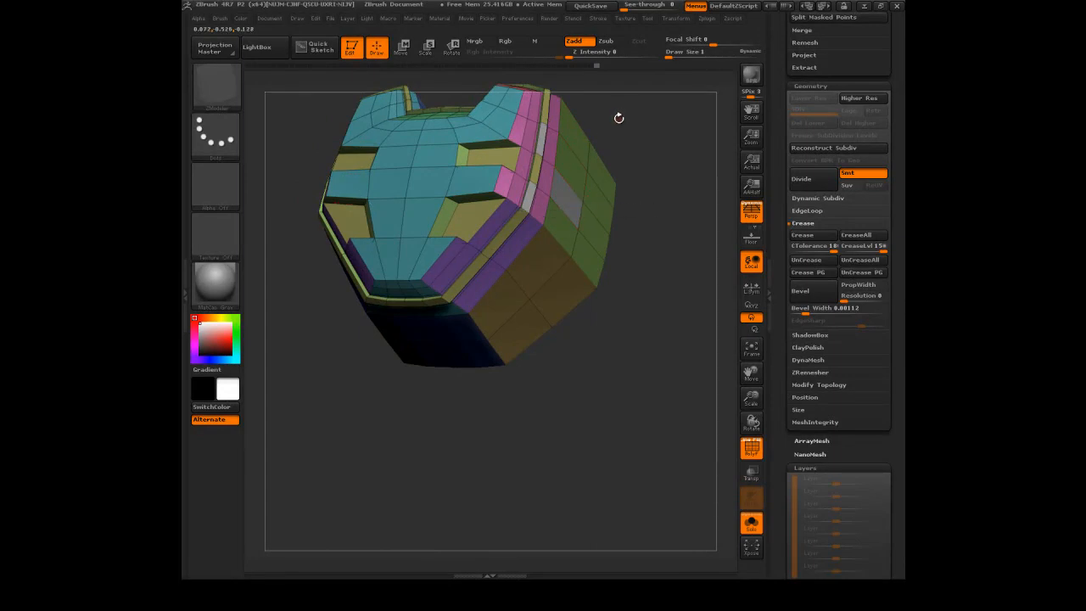
key("ctrl")
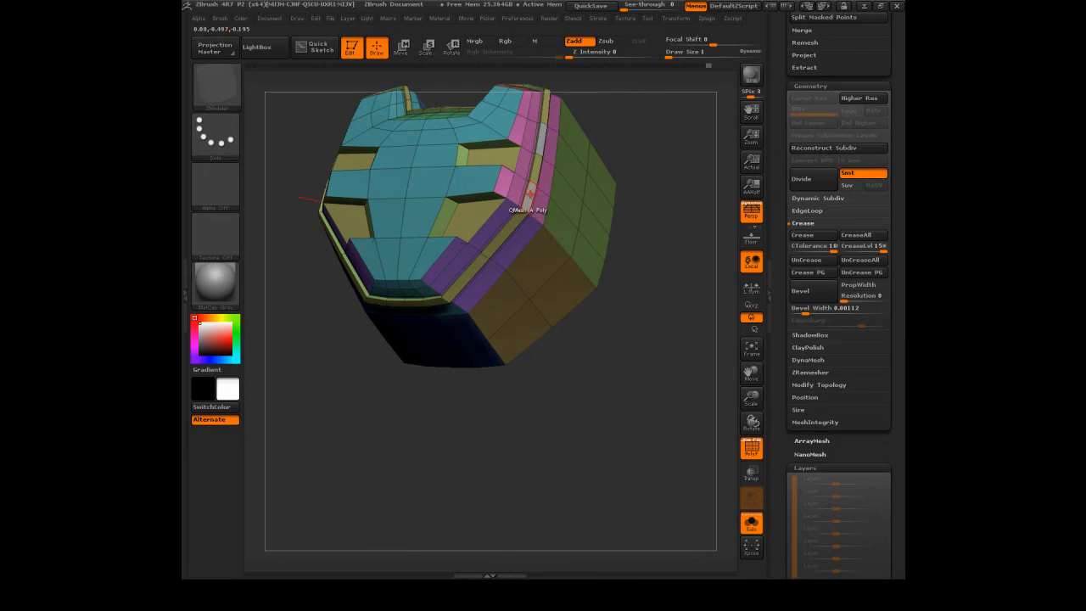
left_click_drag(660, 125, 653, 198)
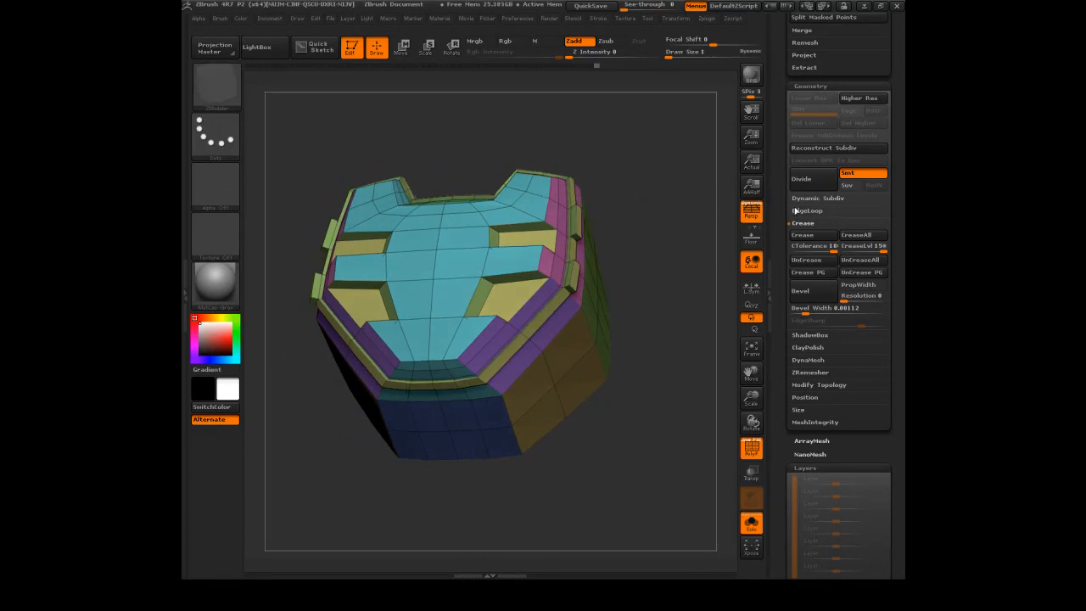
Regroup the armor's polygons with Groups By Normals
scroll(777, 210, "down", 10)
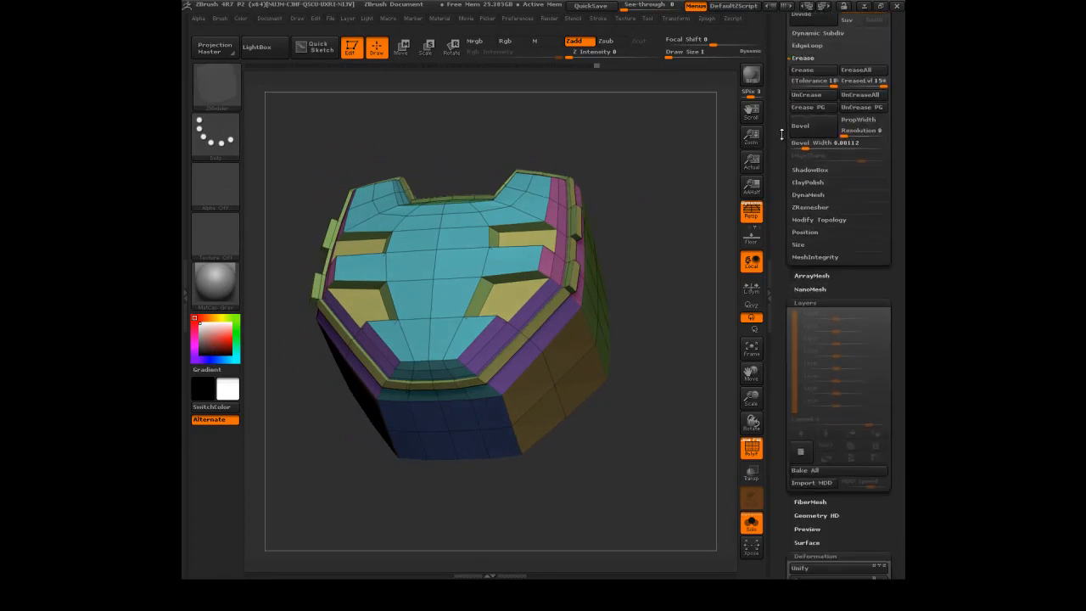
scroll(784, 85, "down", 20)
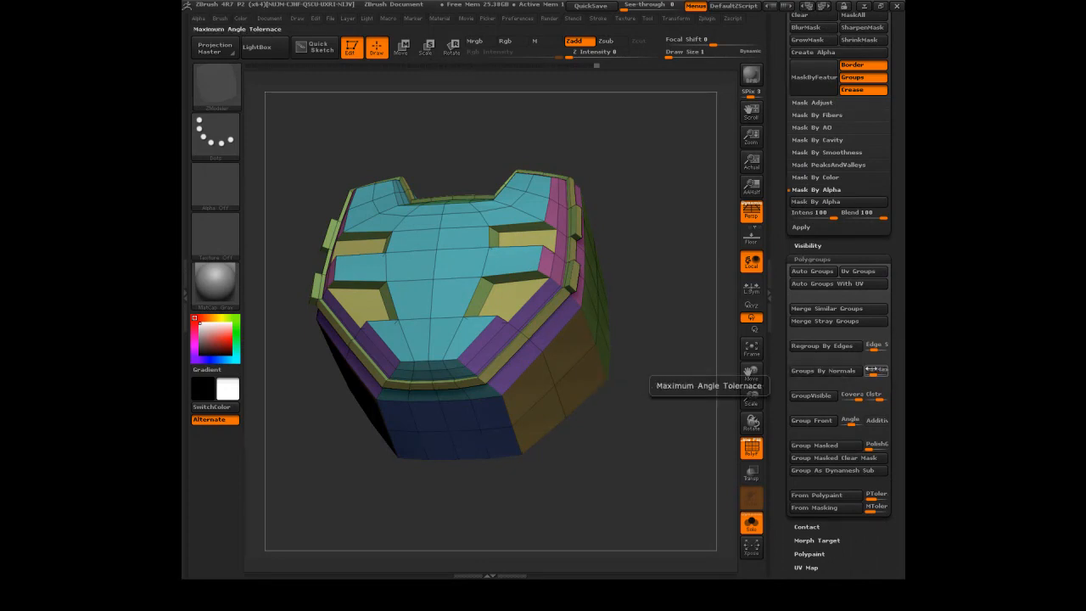
left_click(852, 373)
left_click_drag(670, 399, 648, 405)
Remove all existing creases from the armor and crease the borders of its new polygroups
left_click_drag(781, 216, 788, 451)
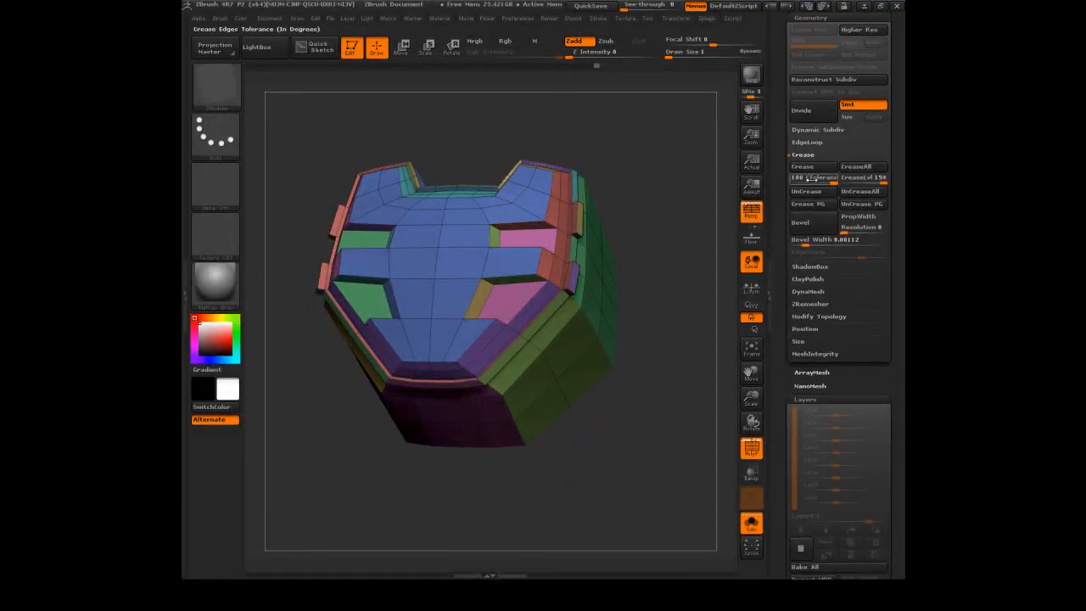
left_click(815, 205)
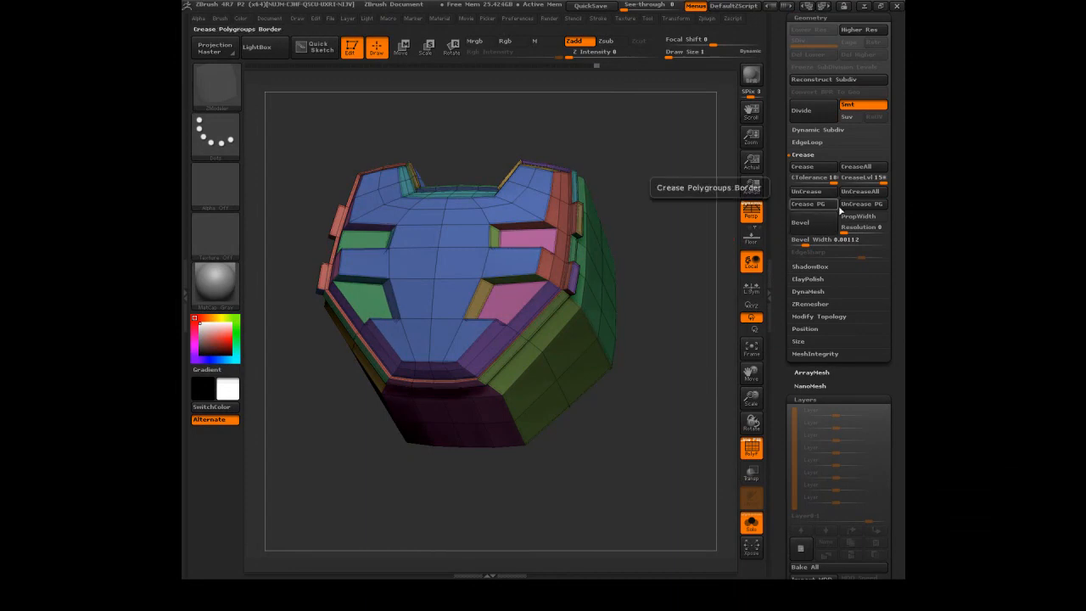
left_click(862, 193)
left_click(820, 207)
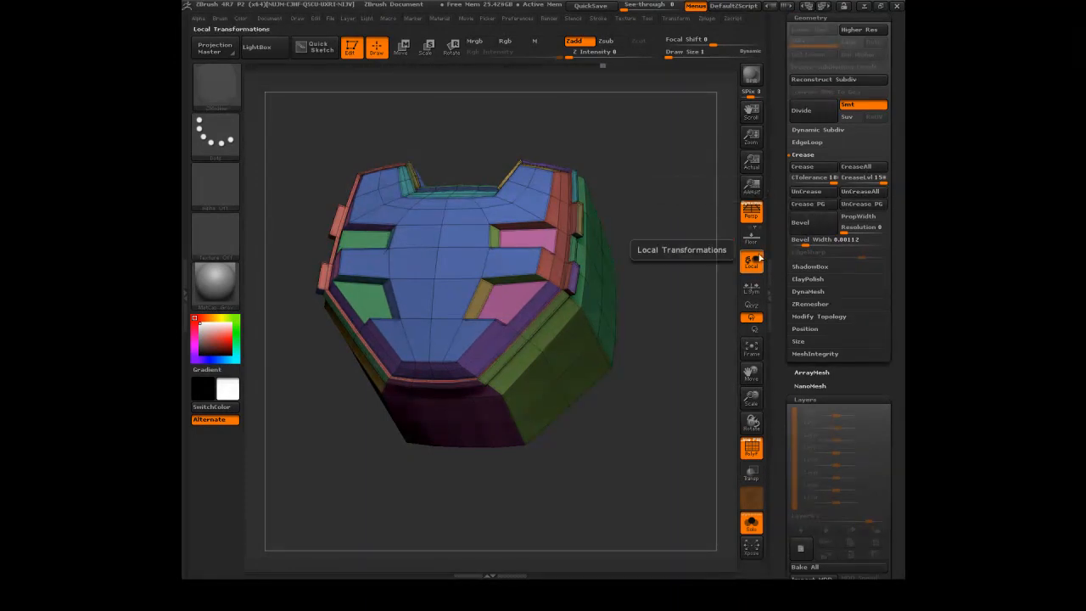
left_click_drag(649, 373, 633, 388)
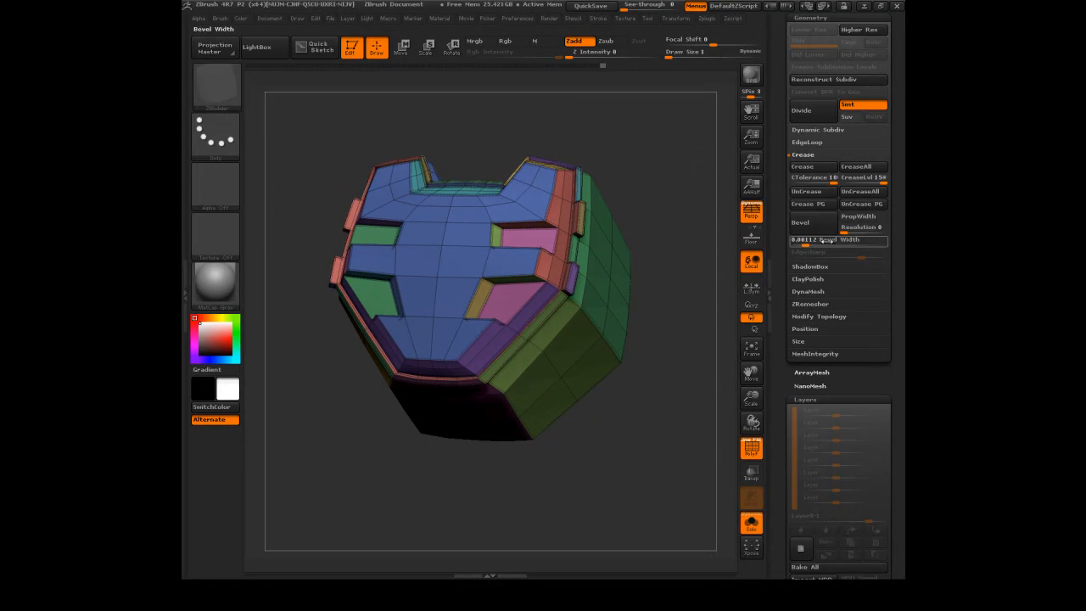
Subdivide the creased armor up to subdivision level 6 and hide its polyframe
key("ctrl")
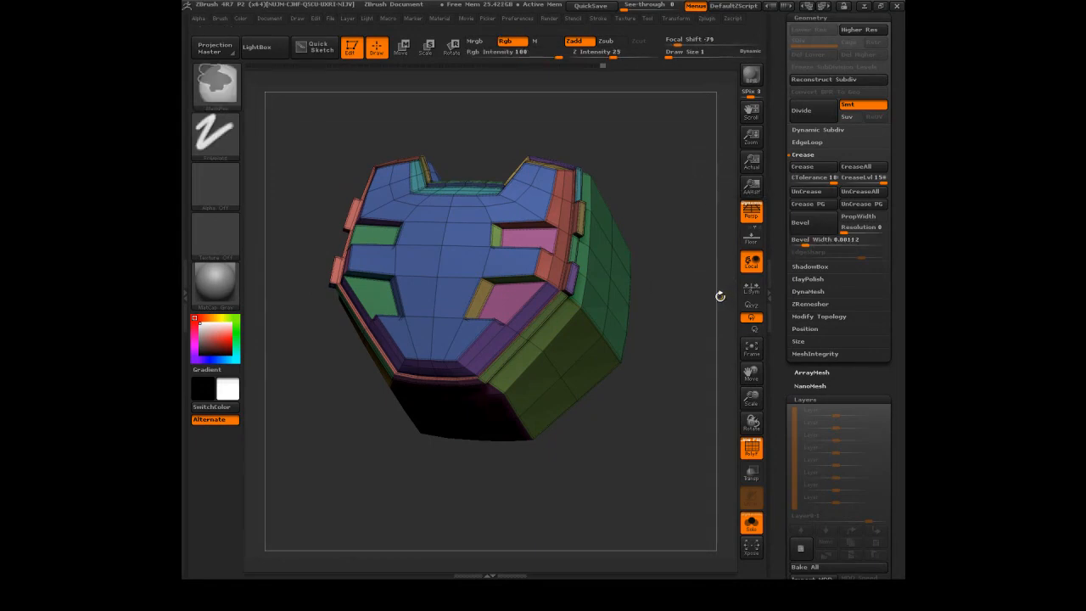
key("ctrl+d")
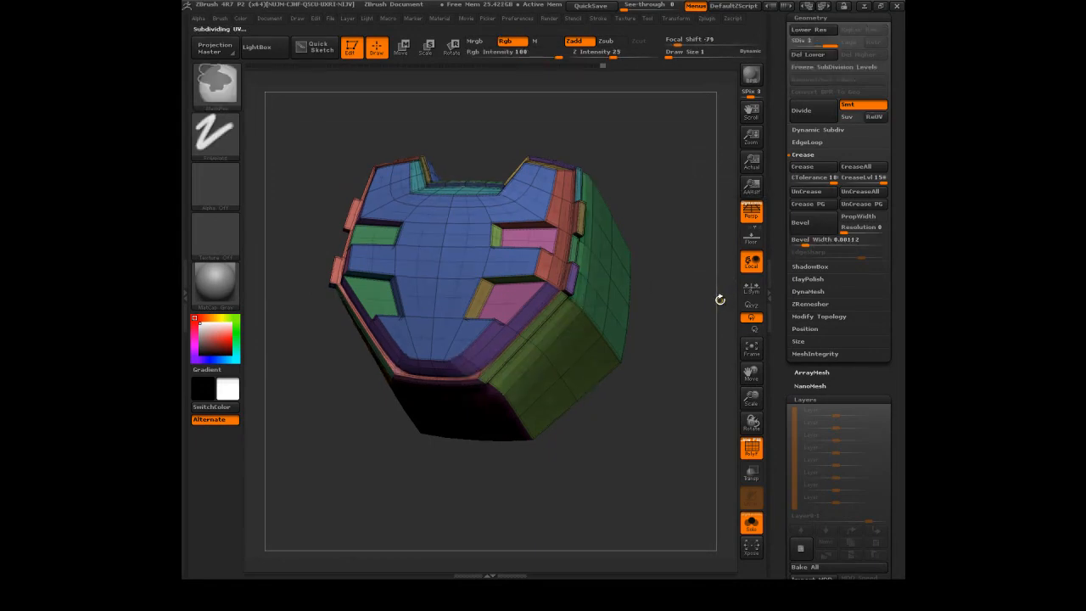
left_click(874, 194)
key("ctrl+d")
key("ctrl+d")
left_click(752, 448)
left_click_drag(644, 500, 733, 404)
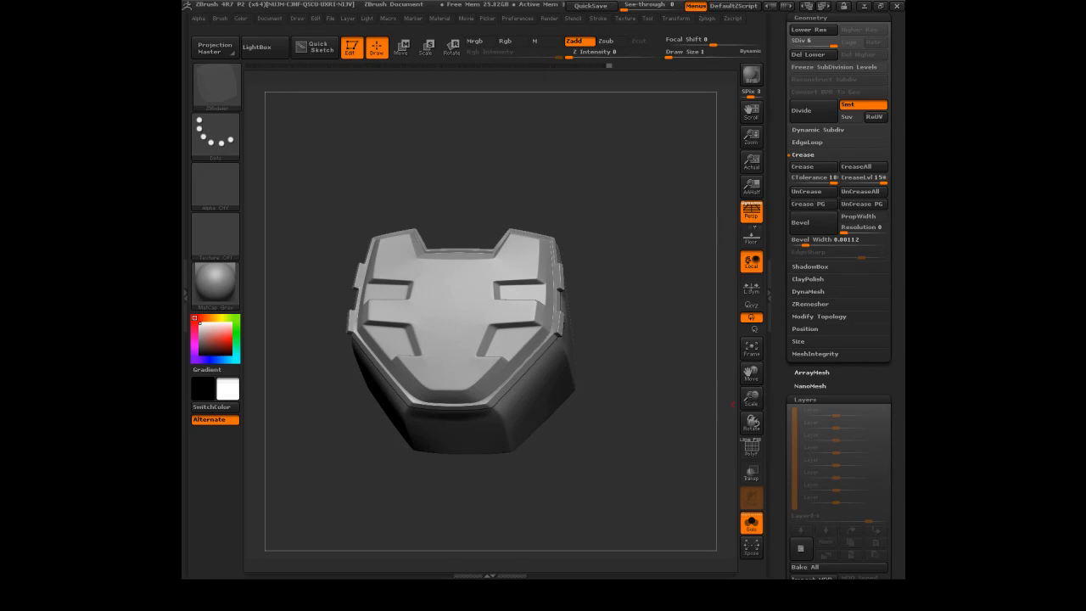
left_click_drag(649, 300, 775, 164)
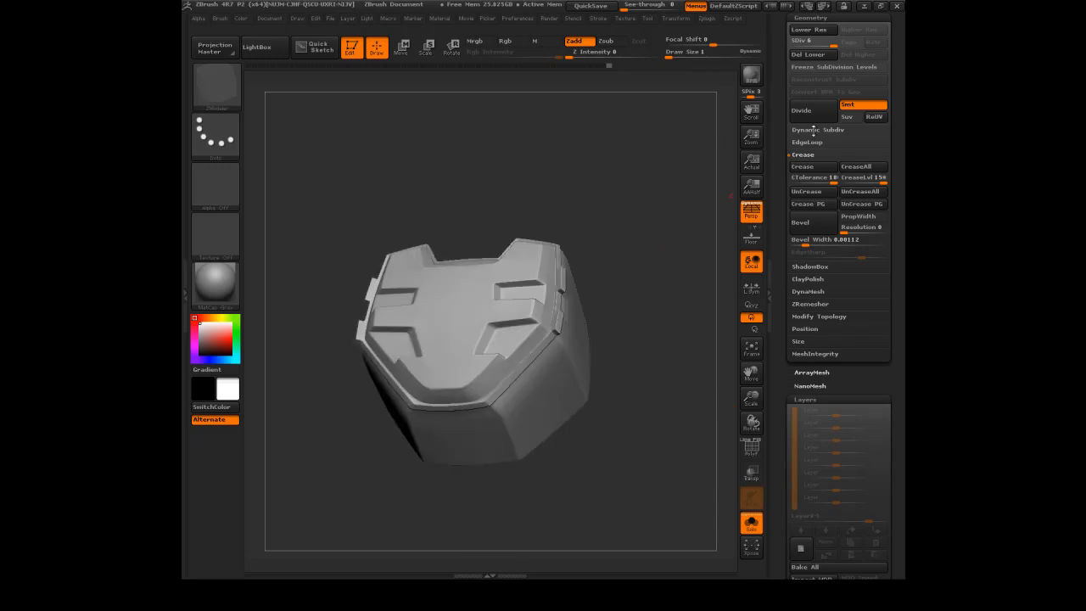
Switch to the armor subtool Extract3_3 with the panel line grooves and duplicate it
scroll(777, 95, "up", 10)
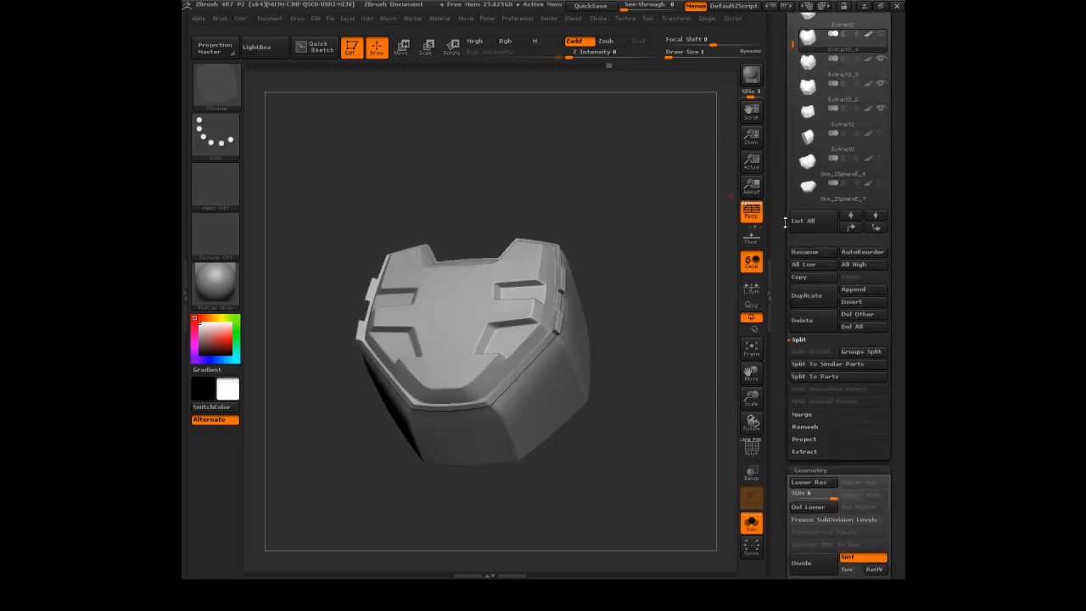
scroll(786, 236, "up", 1)
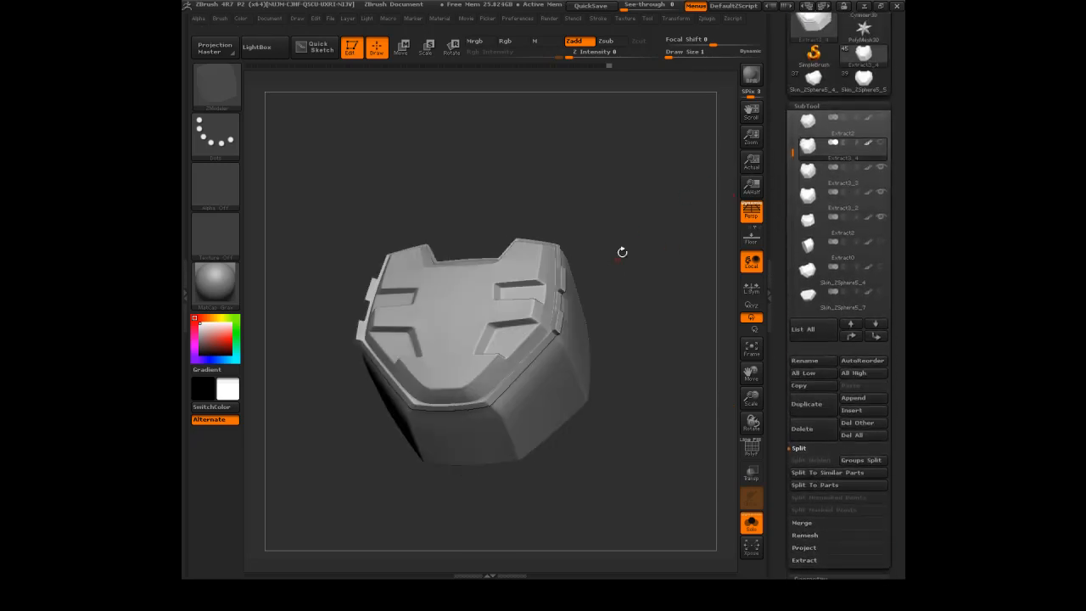
mouse_move(654, 217)
left_mouse_down()
mouse_move(670, 202)
mouse_move(655, 203)
left_mouse_up()
left_click(808, 173)
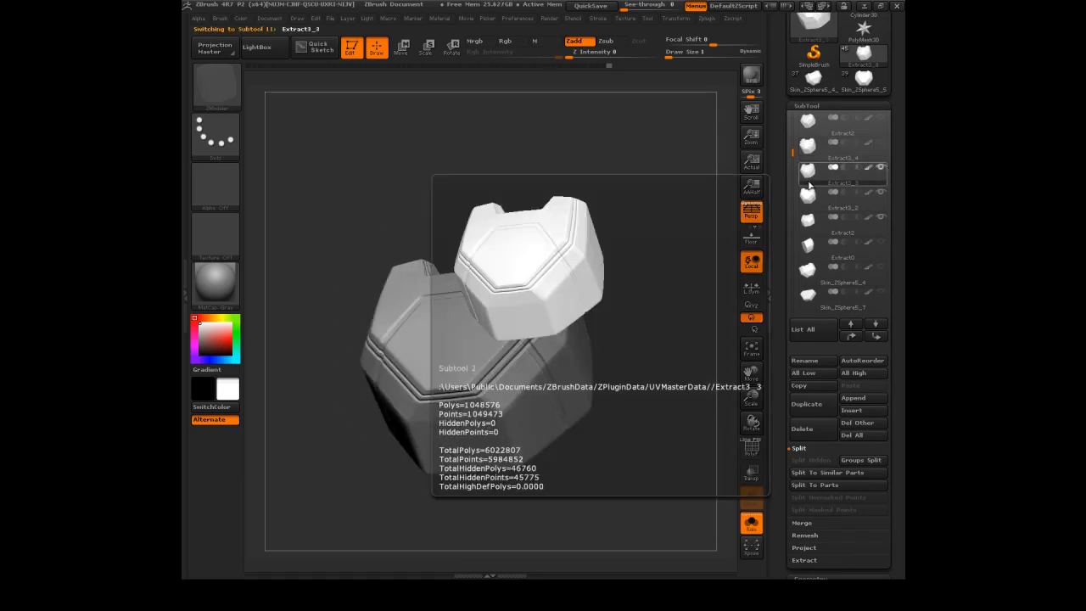
mouse_move(670, 254)
left_mouse_down()
mouse_move(681, 232)
mouse_move(676, 196)
mouse_move(642, 173)
mouse_move(670, 240)
left_mouse_up()
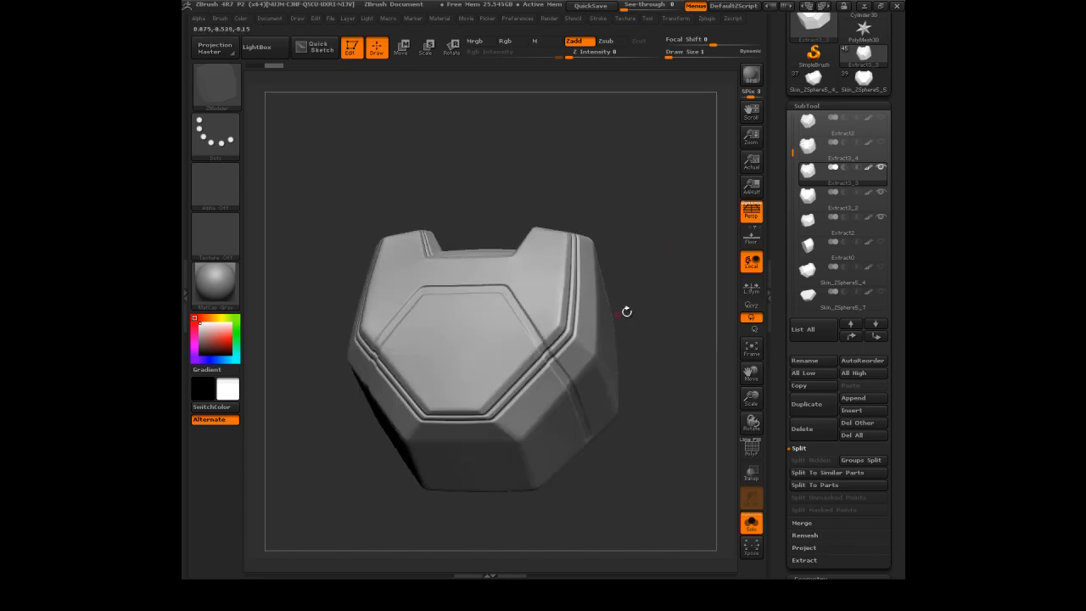
left_click_drag(658, 243, 663, 220)
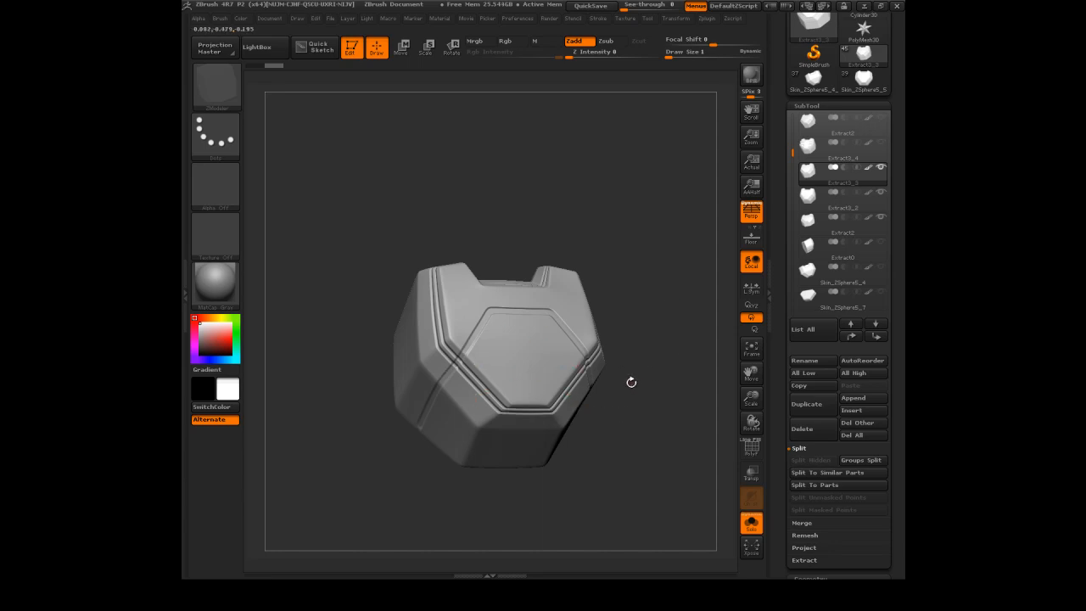
left_click_drag(657, 346, 568, 331, "shift")
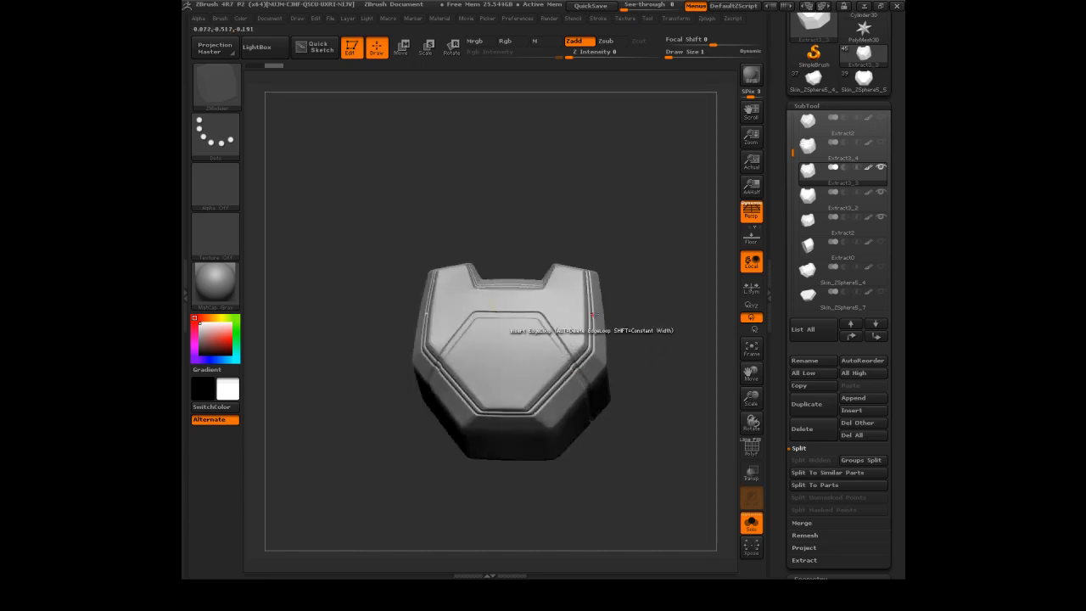
left_click_drag(648, 208, 674, 218)
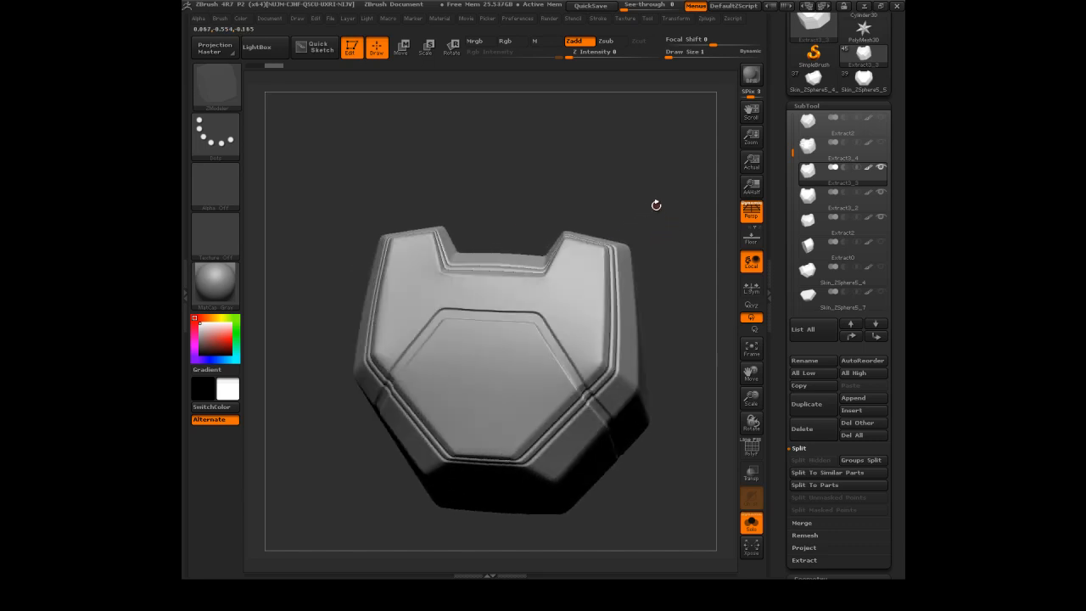
left_click_drag(632, 175, 518, 312)
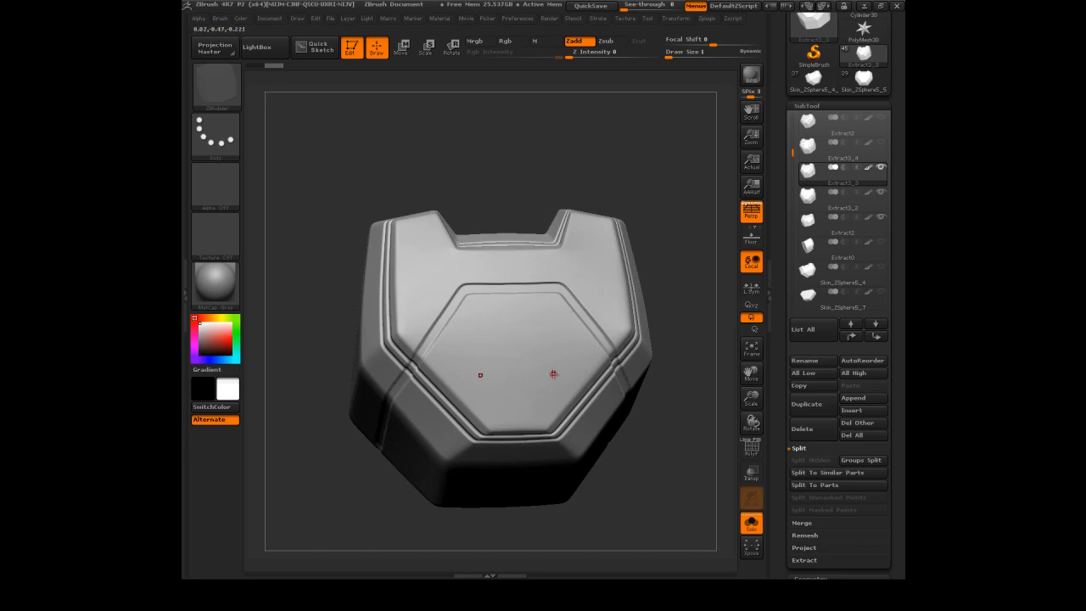
left_click_drag(687, 187, 674, 178)
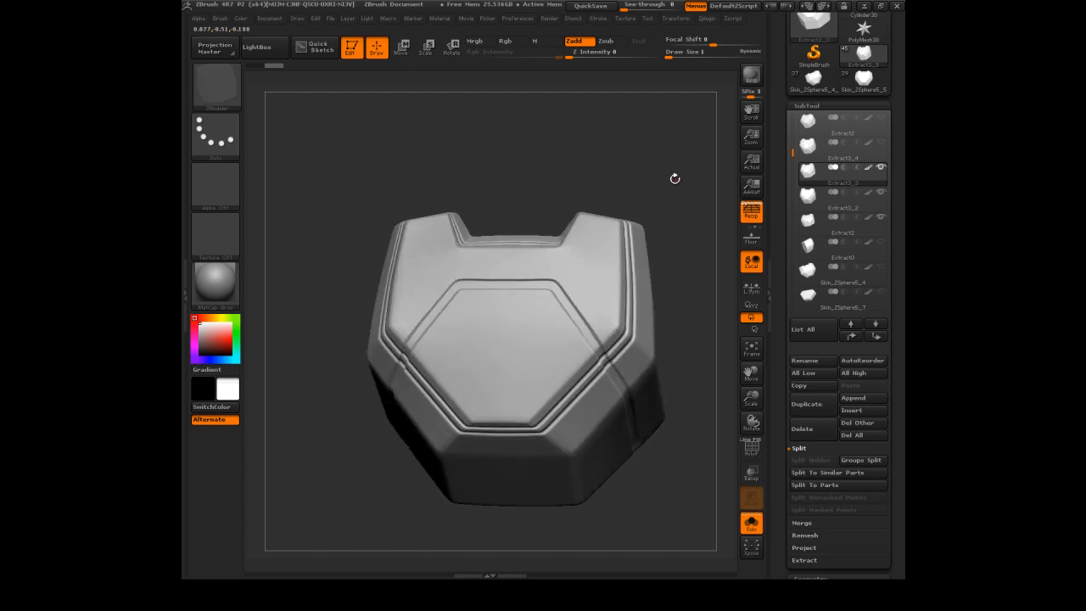
left_click(808, 405)
Lower the intensities of the two groove layers to about 0.13 and 0.11 and bake all layers into the mesh
scroll(840, 356, "down", 10)
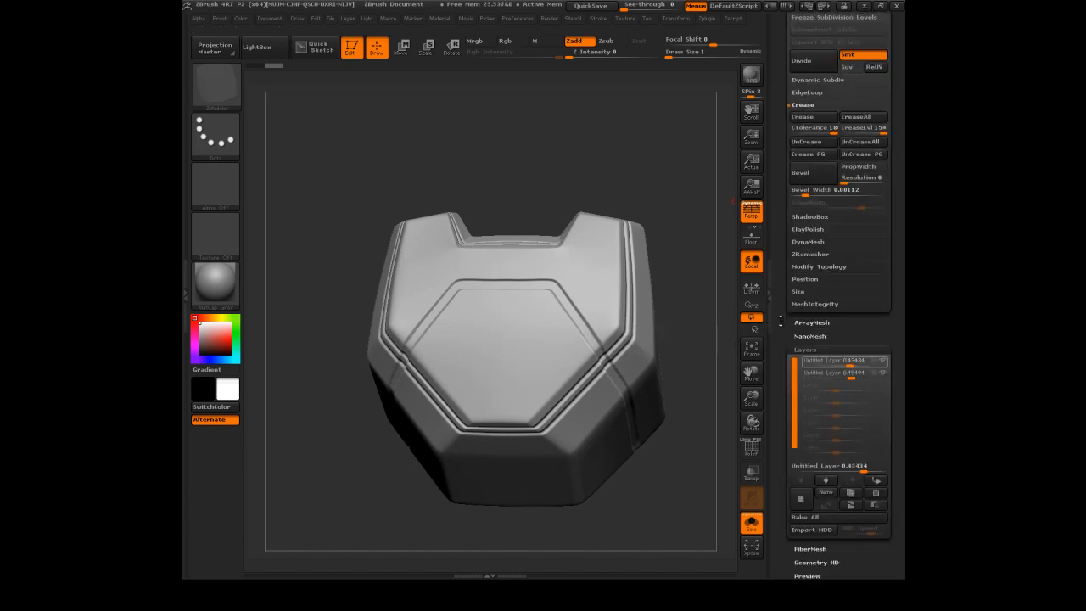
left_click(865, 288)
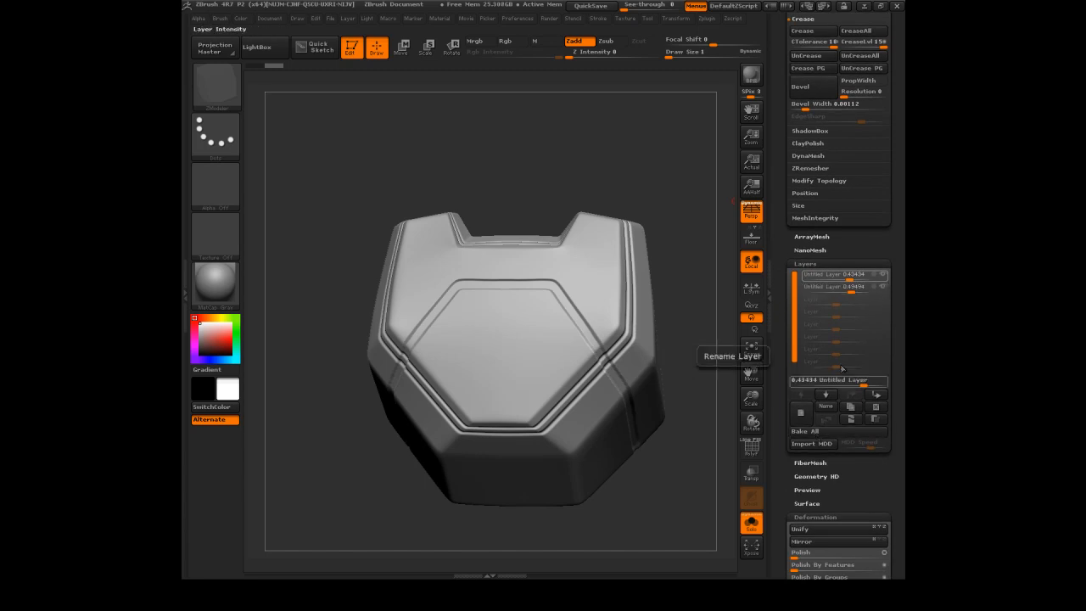
left_click(883, 275)
left_click(883, 275)
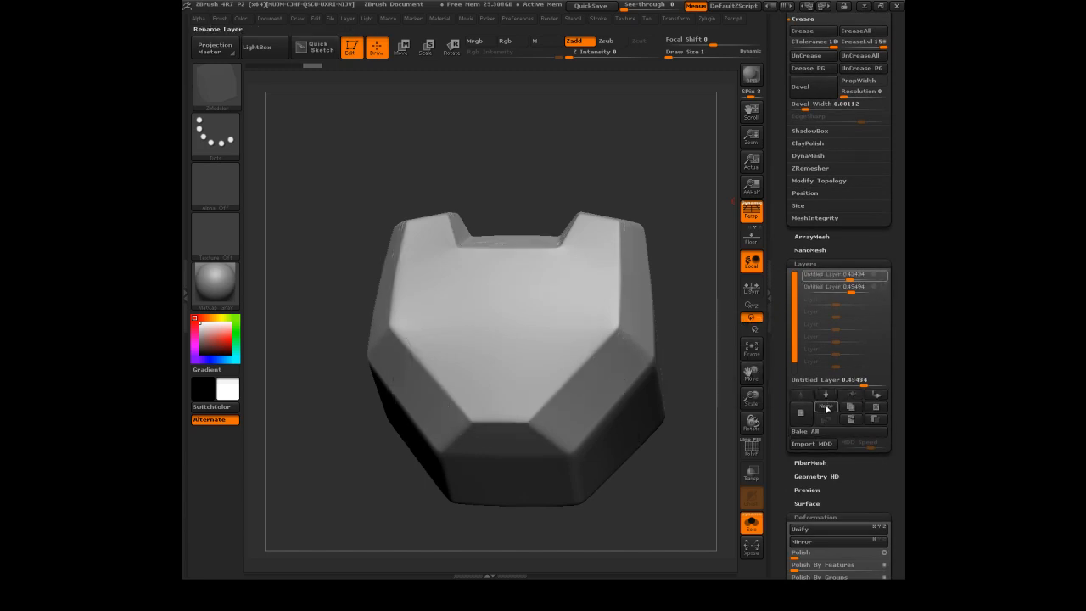
left_click(883, 287)
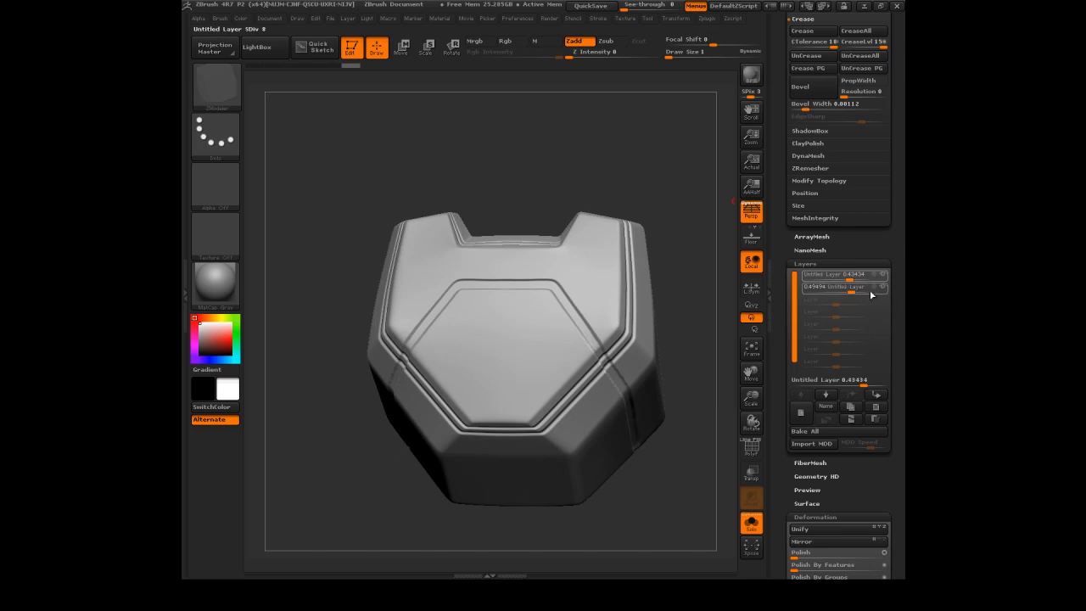
mouse_move(853, 290)
left_mouse_down()
mouse_move(823, 289)
mouse_move(839, 279)
left_mouse_up()
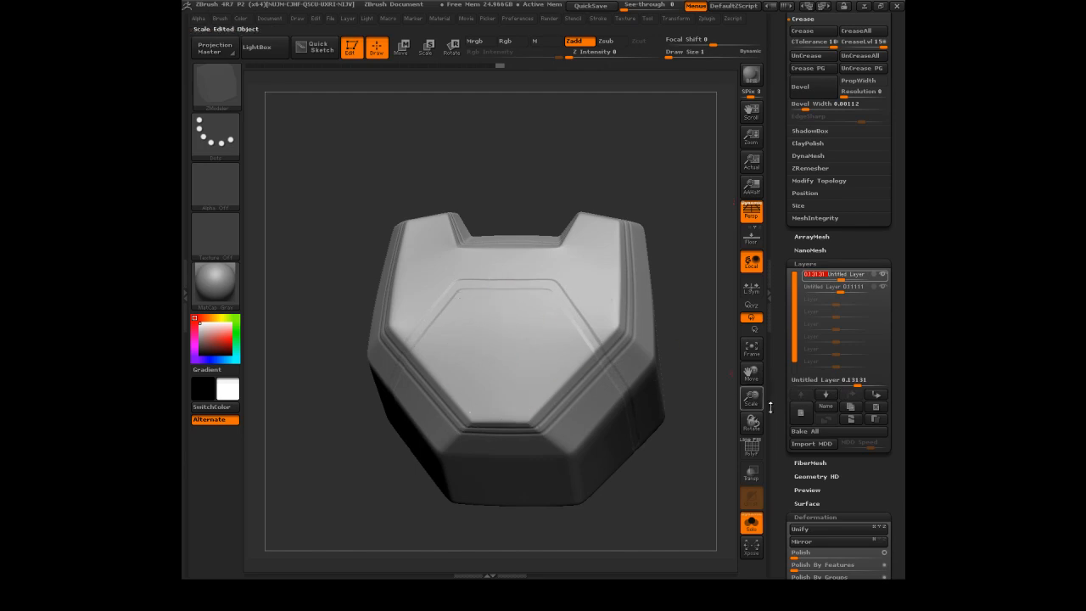
left_click(810, 433)
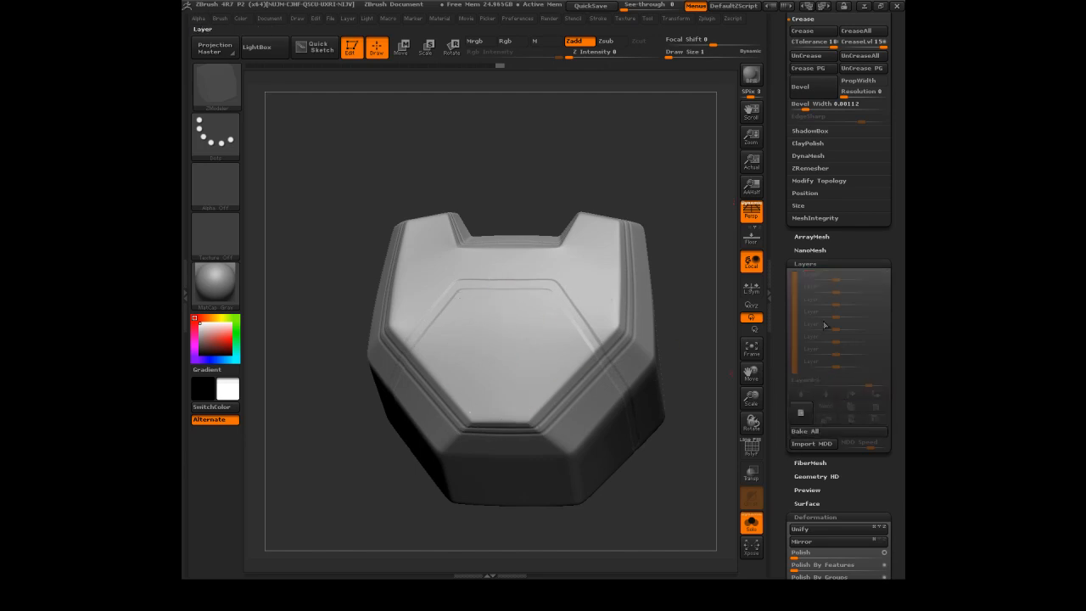
Reduce the baked armor to a lower subdivision level and delete the levels above and below it
scroll(785, 344, "up", 8)
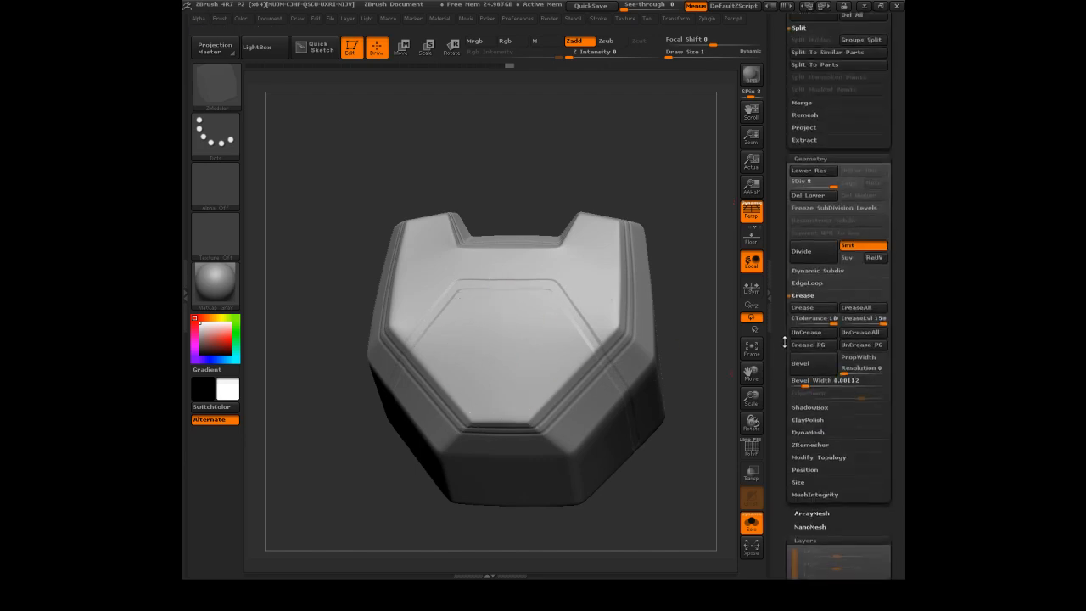
scroll(785, 344, "down", 1)
left_click(820, 283)
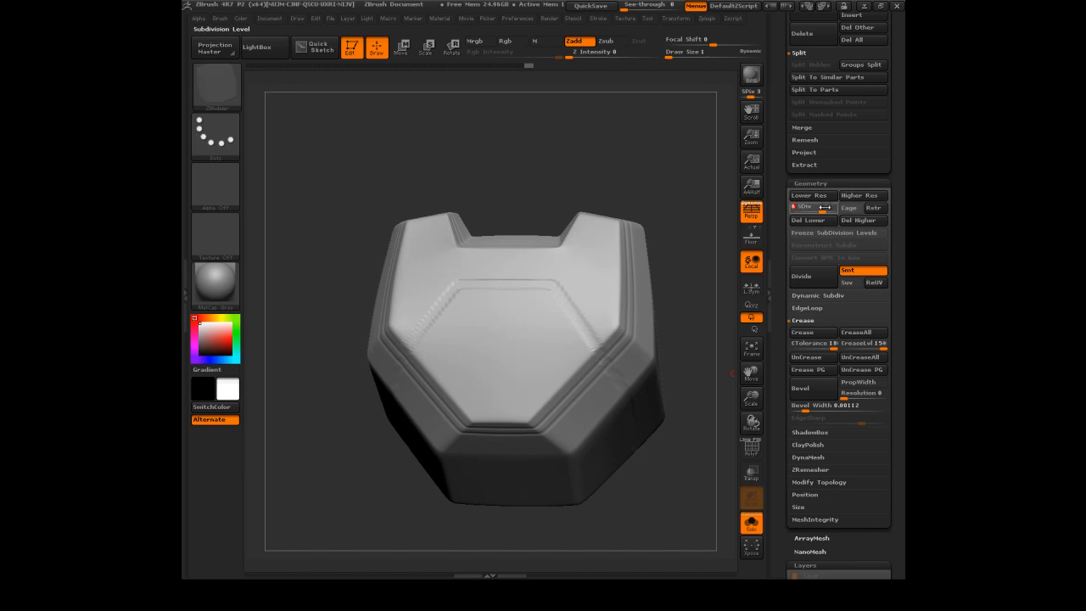
left_click(820, 276)
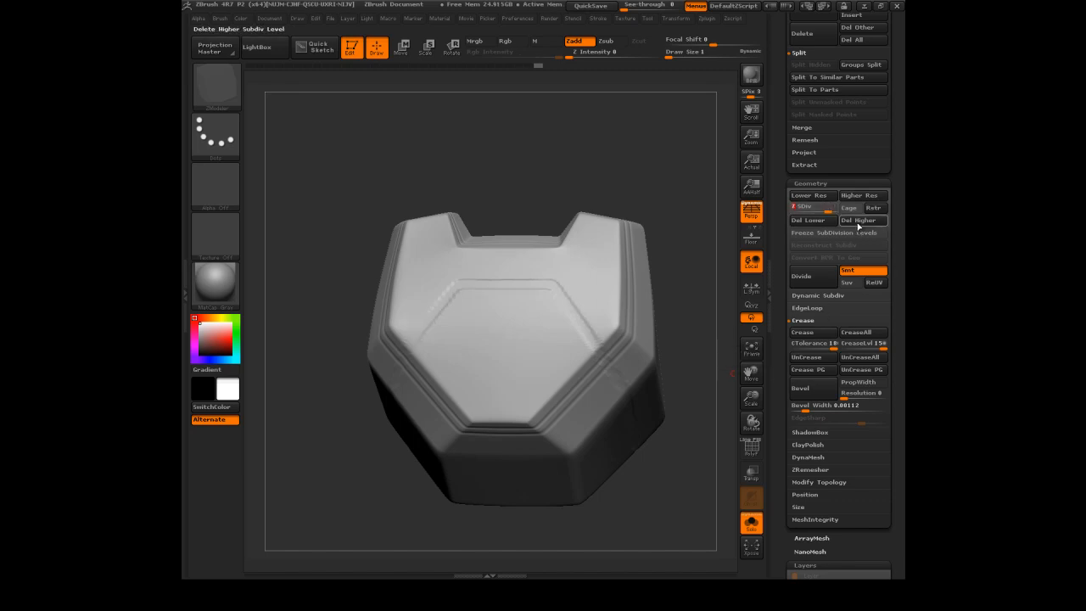
left_click(819, 221)
With the Topology brush, draw curves on the front plate for half of a hexagonal panel, including a horizontal dividing line
key("b")
key("z")
key("m")
left_click_drag(580, 147, 602, 118)
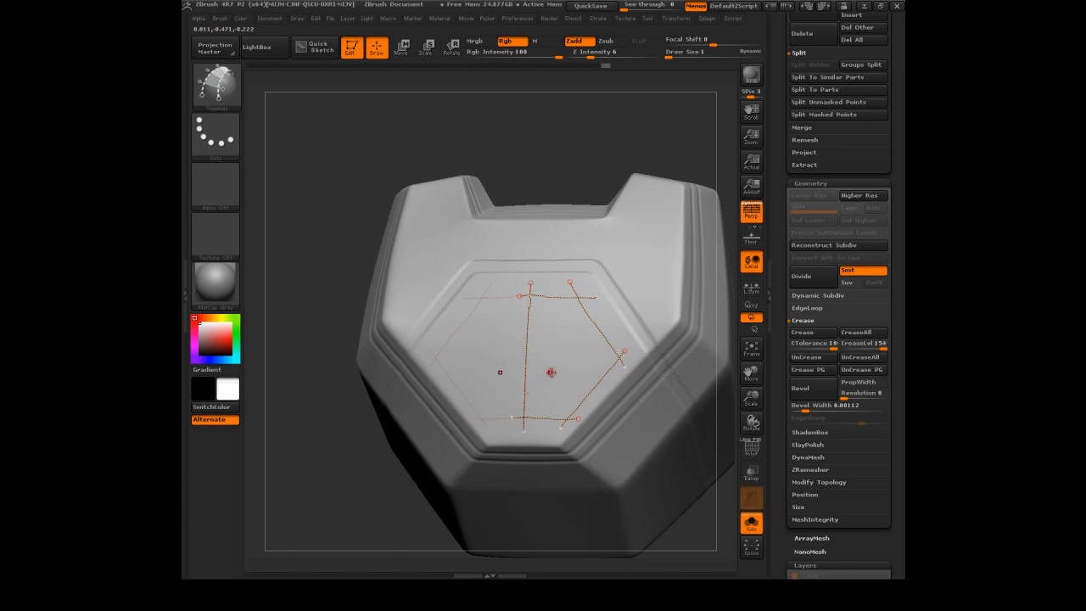
left_click(538, 360)
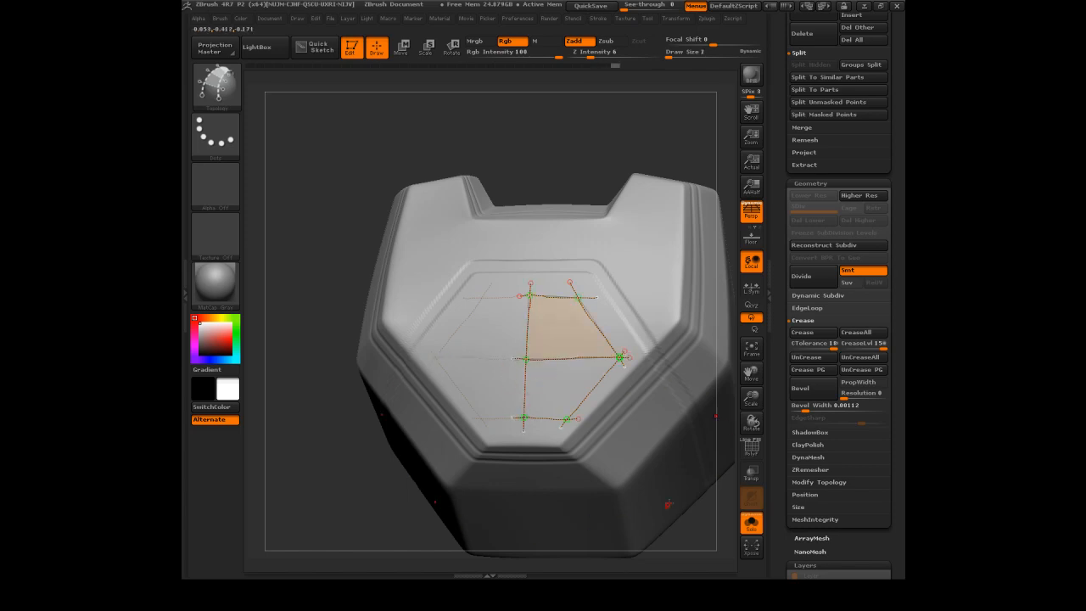
Trim the overhanging curve ends and redraw the lower diagonal edge so the half hexagon's outline closes at its corners
left_click_drag(706, 506, 683, 456)
left_click_drag(560, 355, 593, 372, "alt")
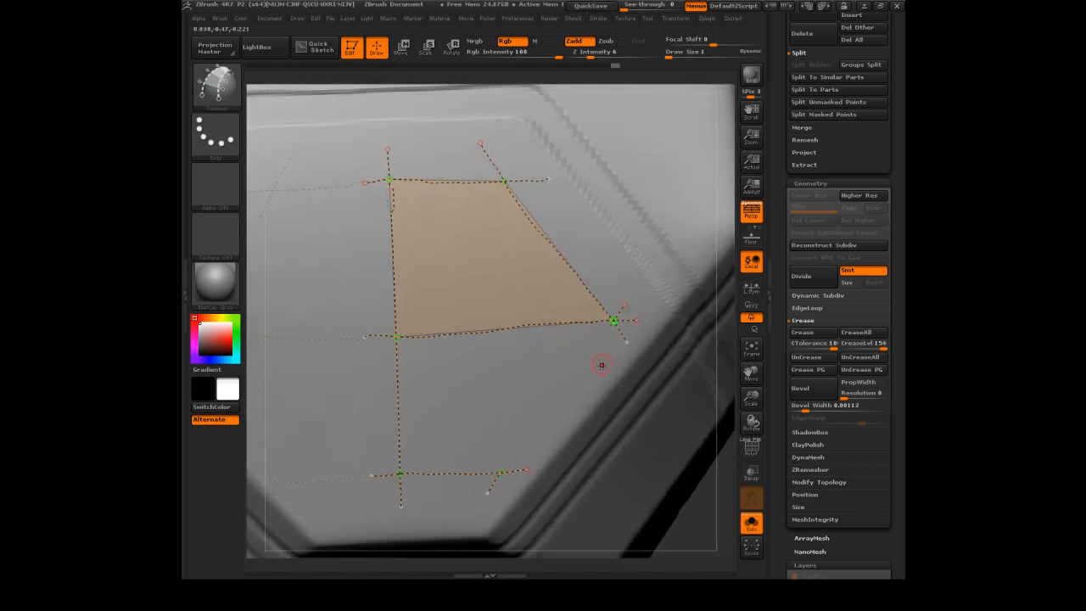
left_click(628, 285)
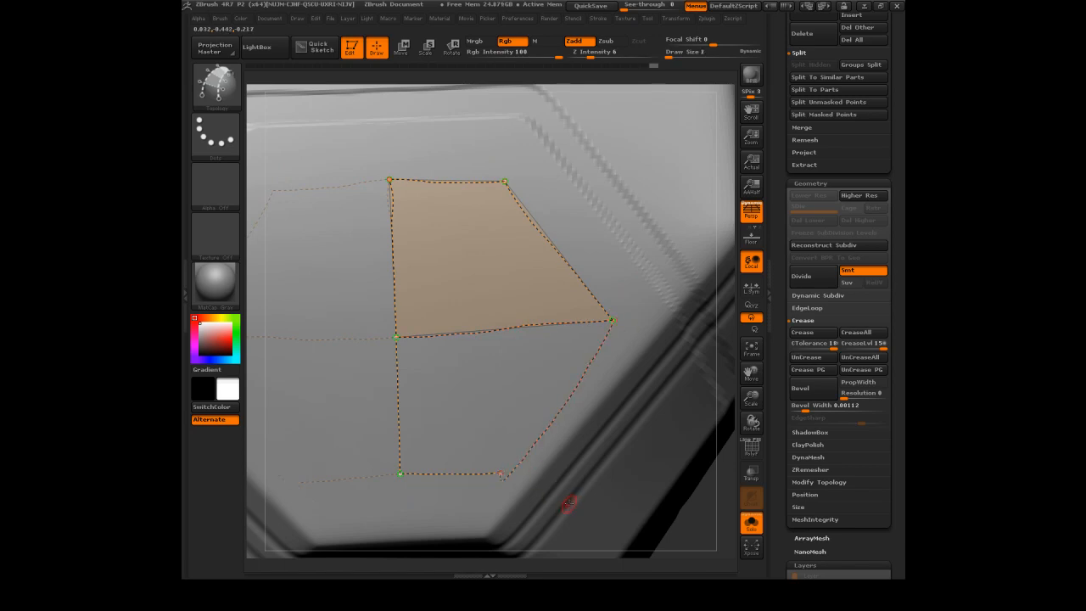
left_click(590, 350, "alt")
left_click(501, 473)
Try to generate the hexagonal panel mesh from the topology curves with a draw size of 4
left_click_drag(700, 526, 667, 470, "alt")
key("s")
left_click_drag(603, 257, 605, 256)
left_click(605, 212)
right_click_drag(605, 212, 612, 245)
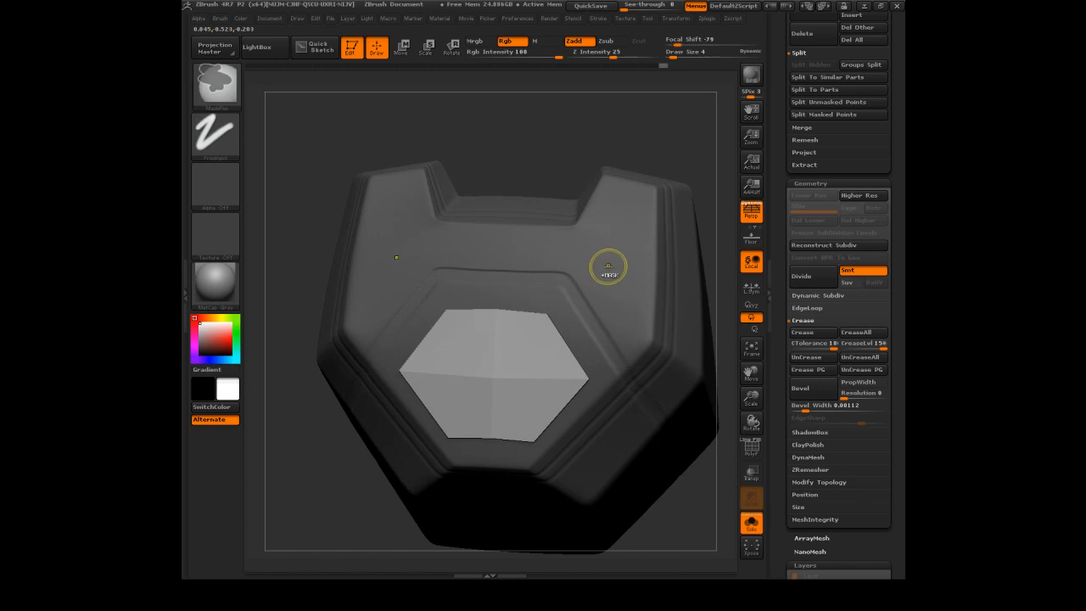
key("ctrl+z")
Set the draw size to 11 and generate a thick hexagonal panel mesh from the topology curves
key("s")
left_click_drag(623, 265, 624, 265)
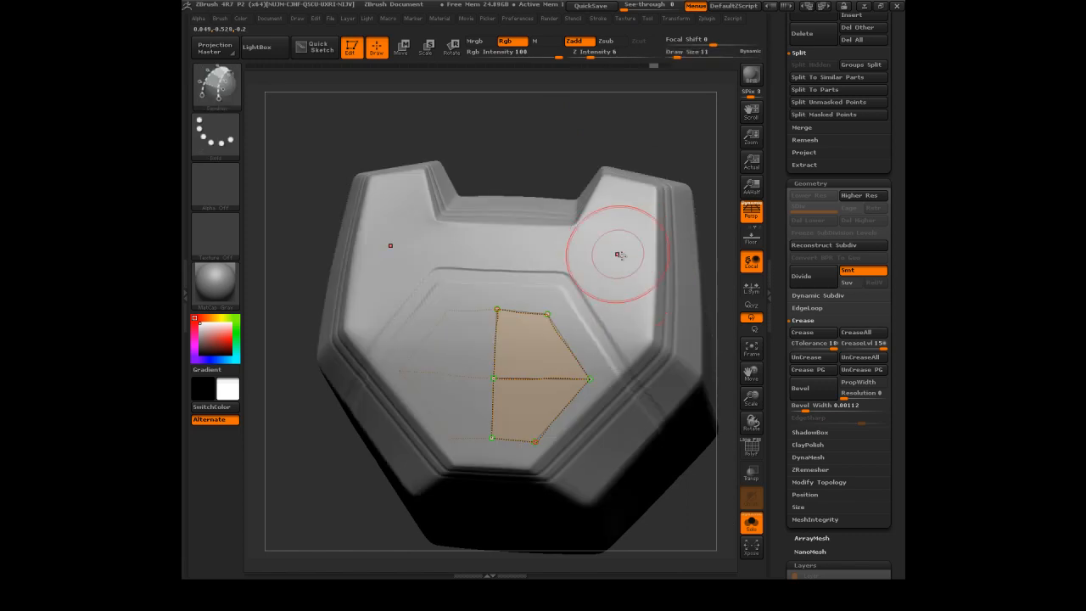
left_click(617, 278)
mouse_move(549, 136)
right_mouse_down()
mouse_move(511, 121)
mouse_move(550, 135)
right_mouse_up()
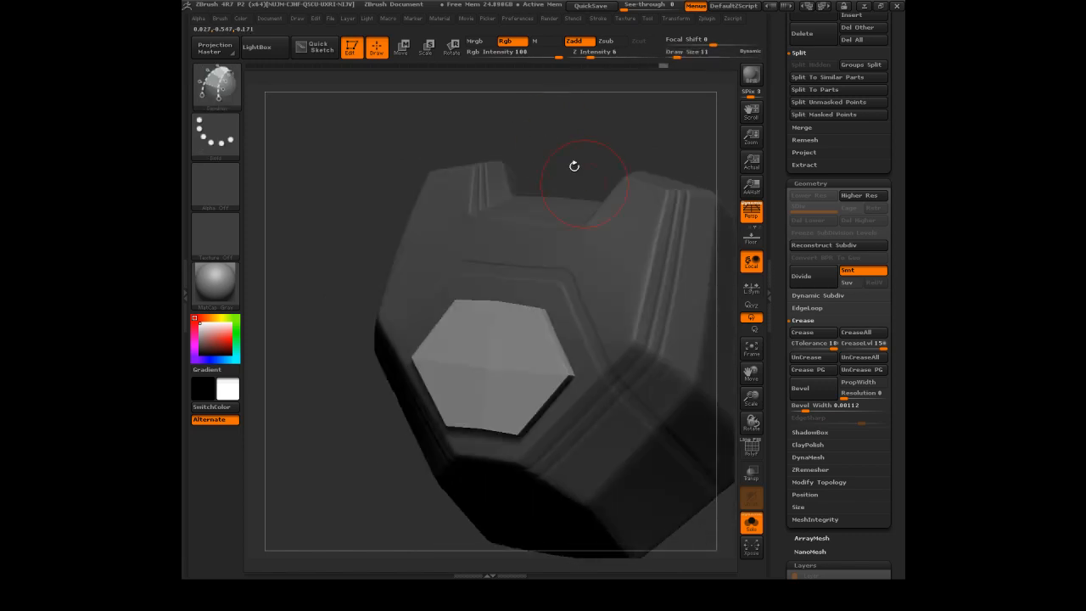
Split the unmasked hexagonal panel into its own subtool and turn off Solo mode to show the surrounding armor
left_click_drag(651, 120, 661, 129)
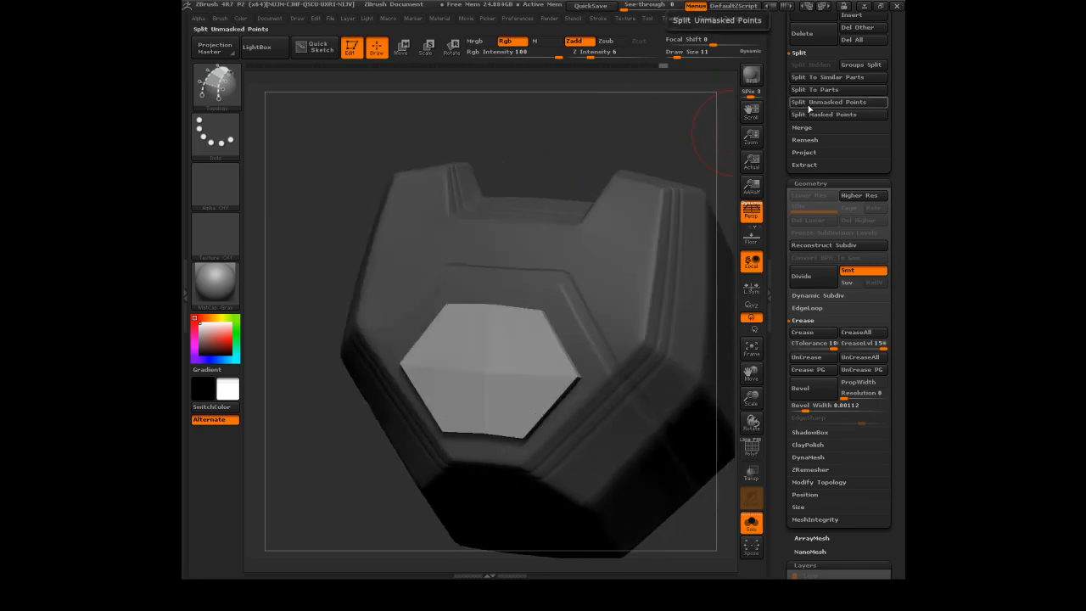
left_click(813, 104)
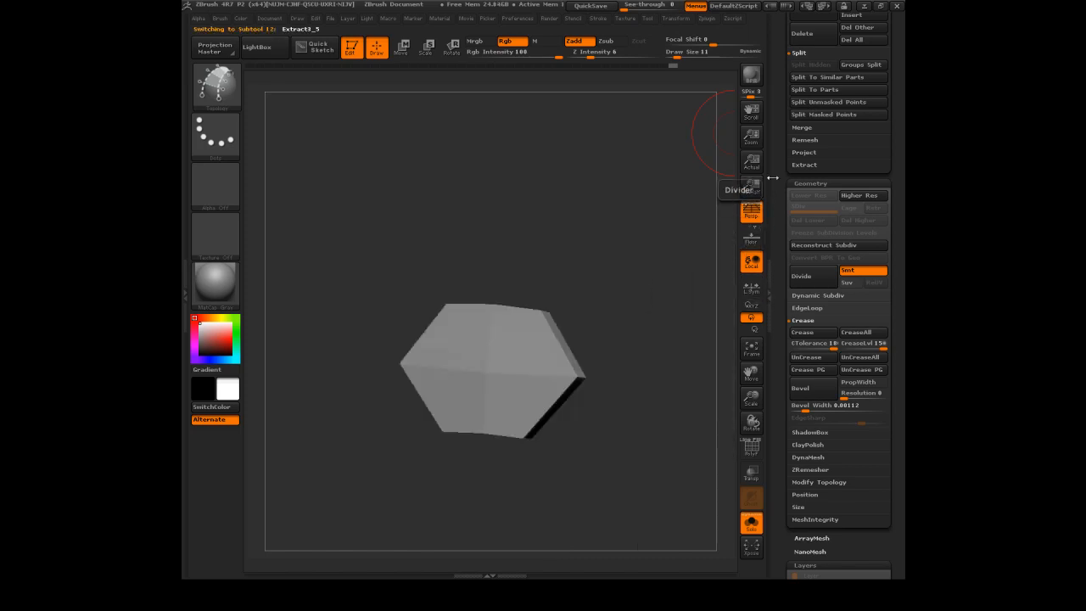
scroll(773, 311, "up", 10)
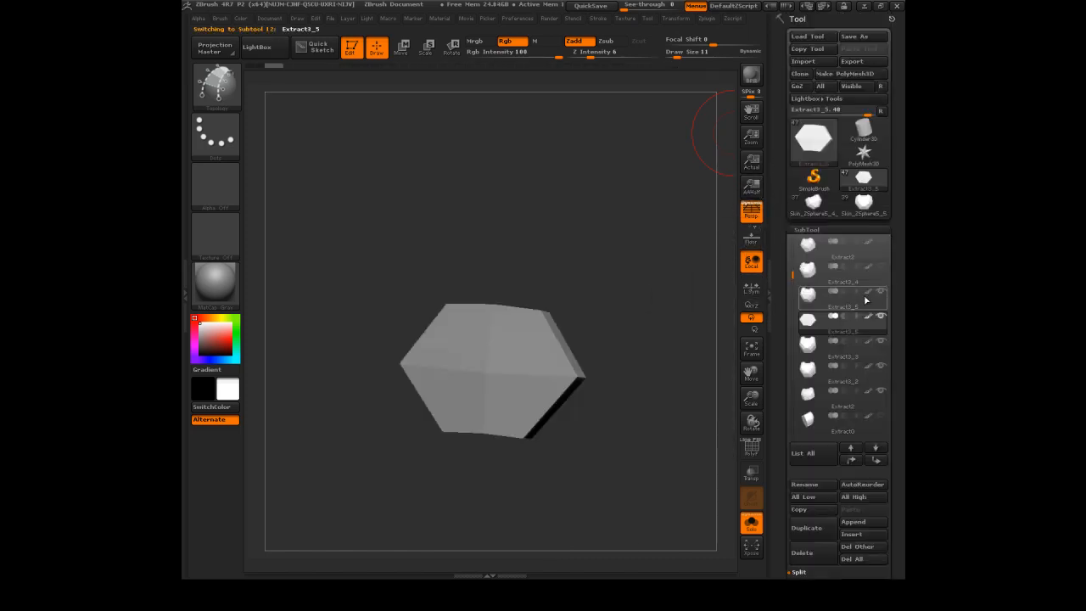
mouse_move(882, 345)
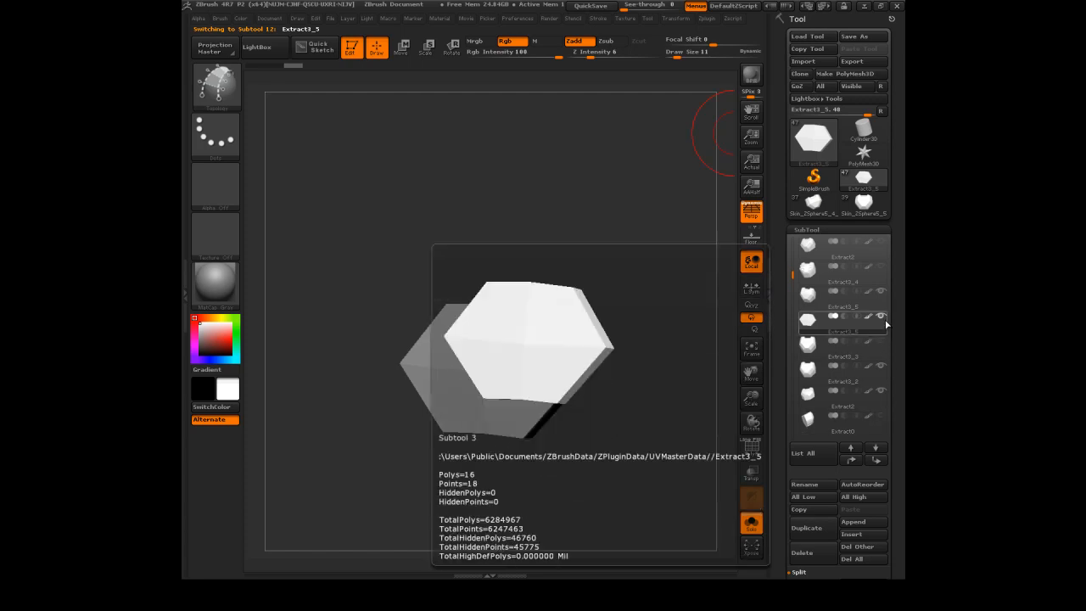
left_click(753, 525)
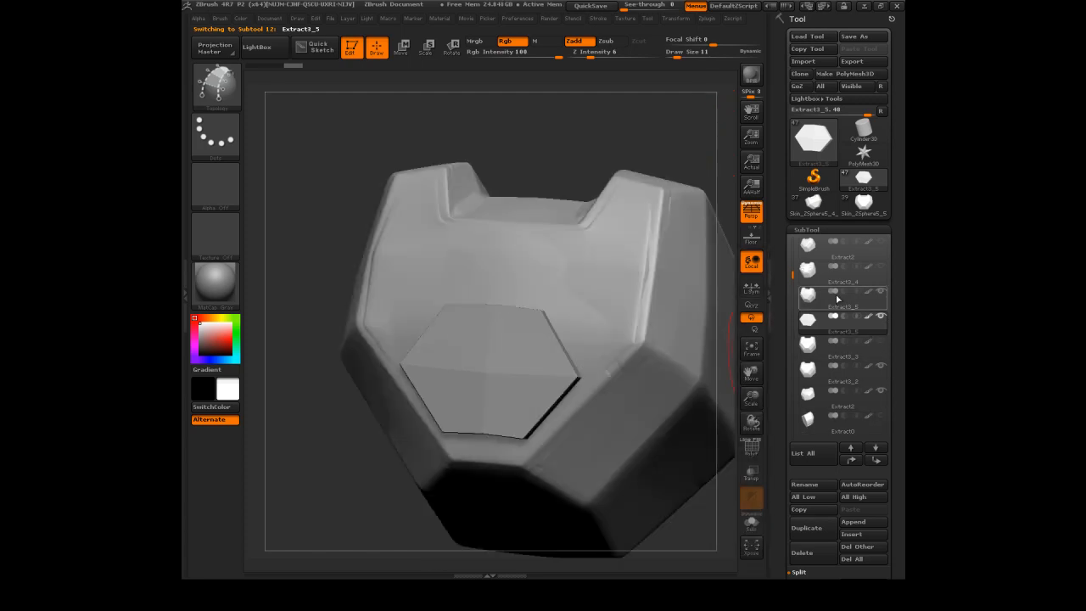
mouse_move(880, 295)
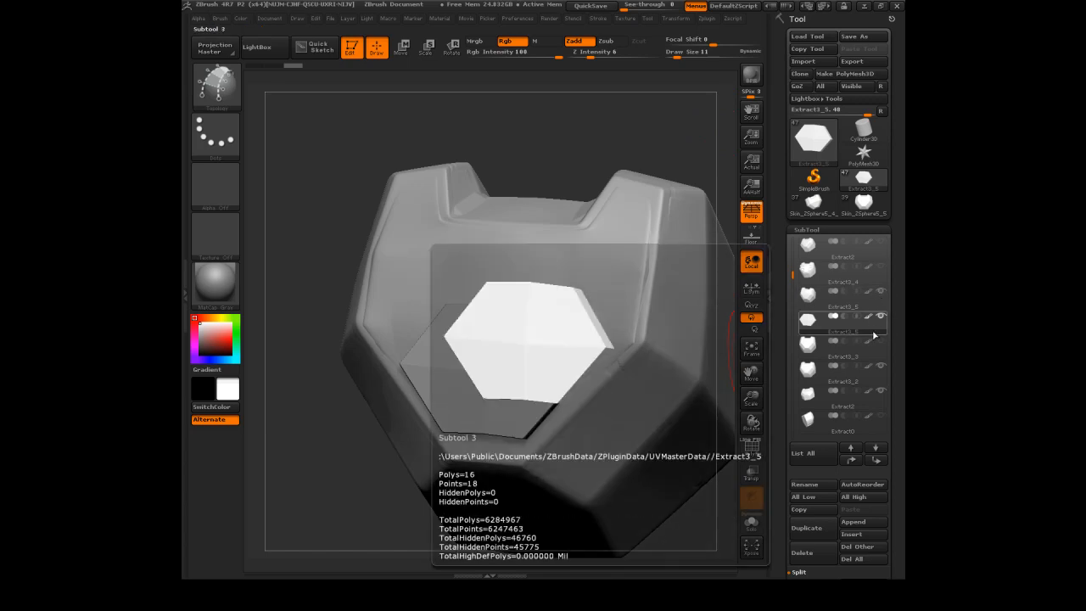
Show the panel-lined armor behind the hexagonal panel in place of the plain one, select the hexagonal panel, and display its polyframe
left_click(874, 392)
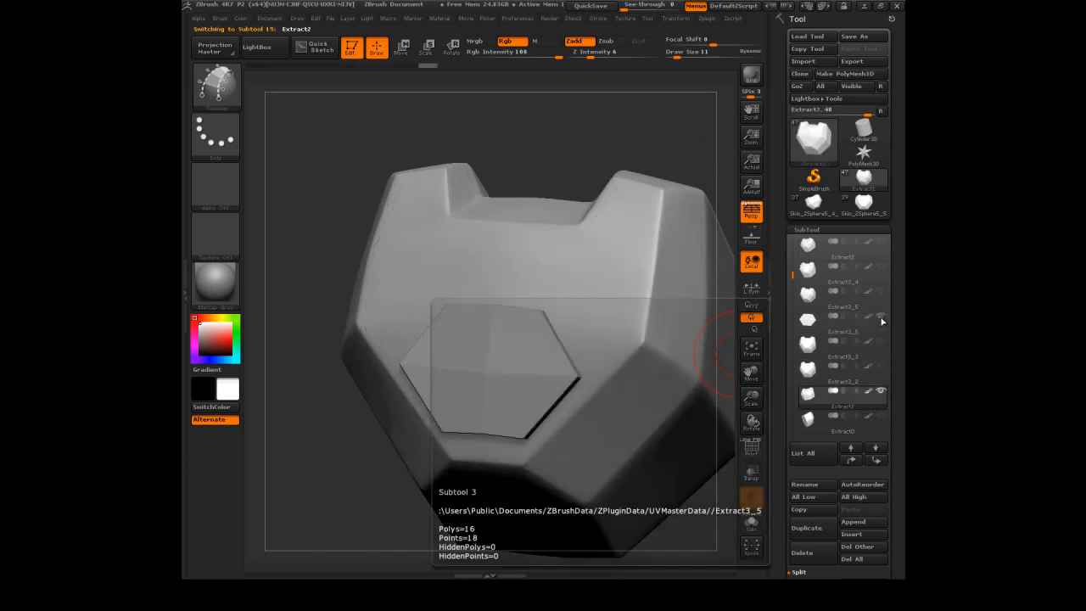
left_click(828, 323)
left_click(881, 320)
left_click(881, 339)
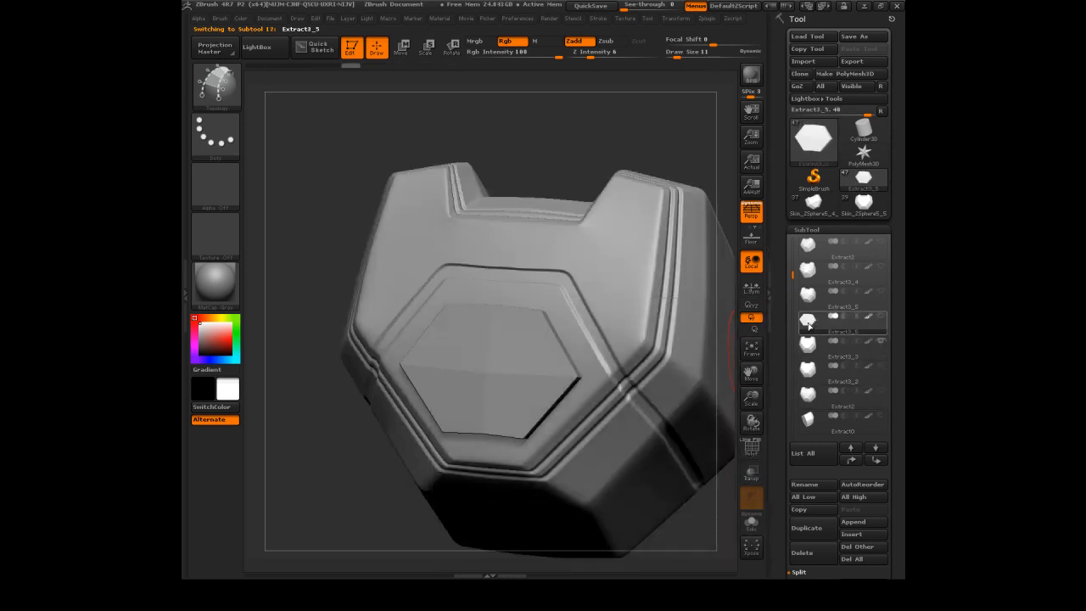
left_click(749, 449)
mouse_move(618, 121)
left_mouse_down()
mouse_move(635, 114)
mouse_move(622, 125)
mouse_move(599, 79)
mouse_move(582, 199)
left_mouse_up()
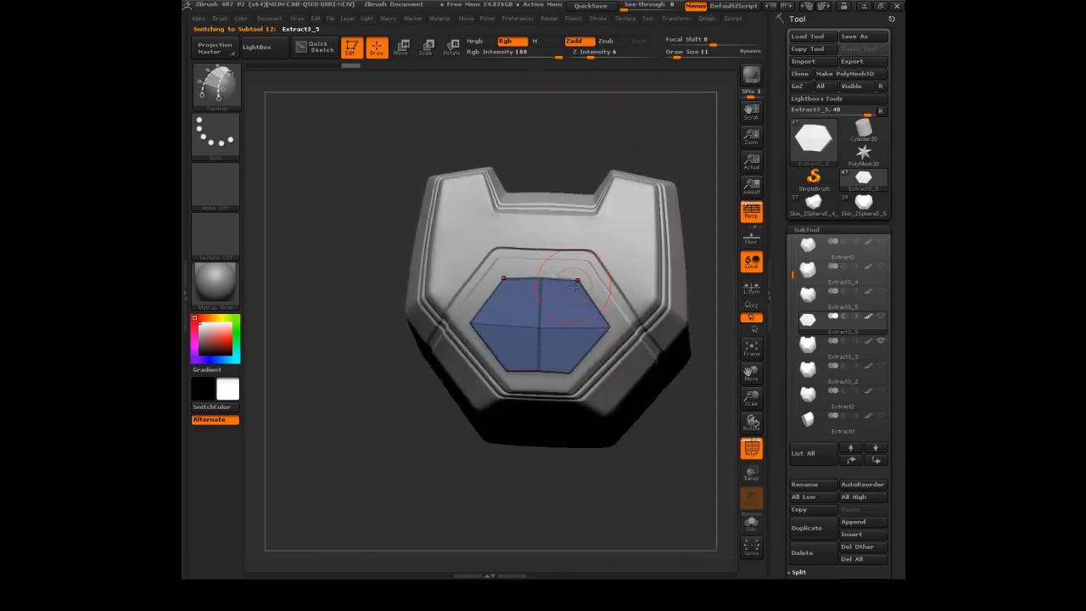
Refine the hexagonal panel's outline with a smaller Move brush, nudging its upper corners, side corners and lower edge slightly outward
key("b")
key("m")
key("v")
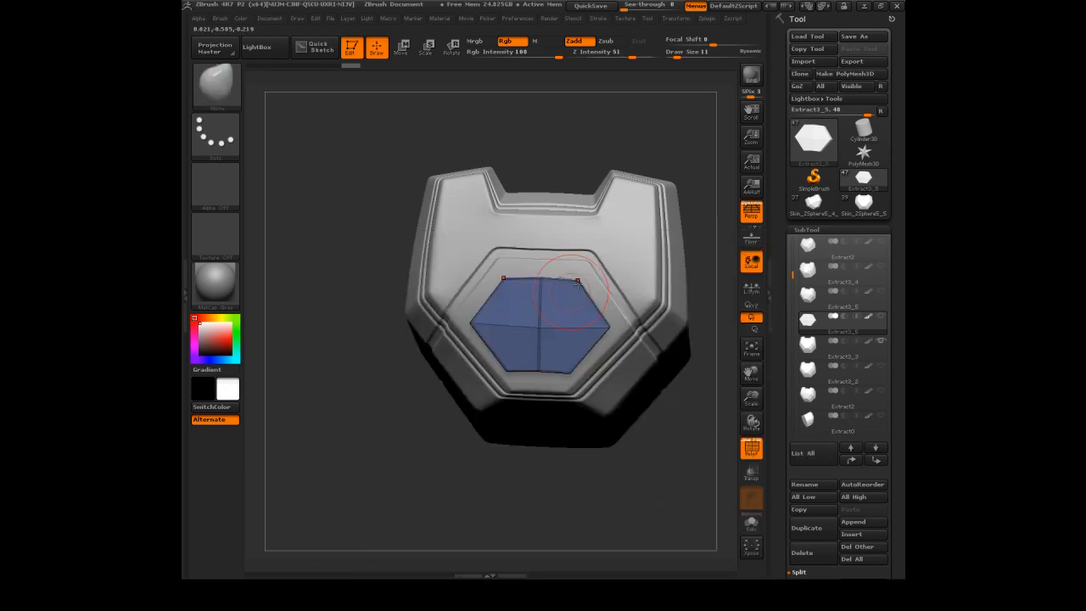
left_click_drag(576, 280, 581, 271)
key("s")
left_click_drag(687, 441, 687, 421)
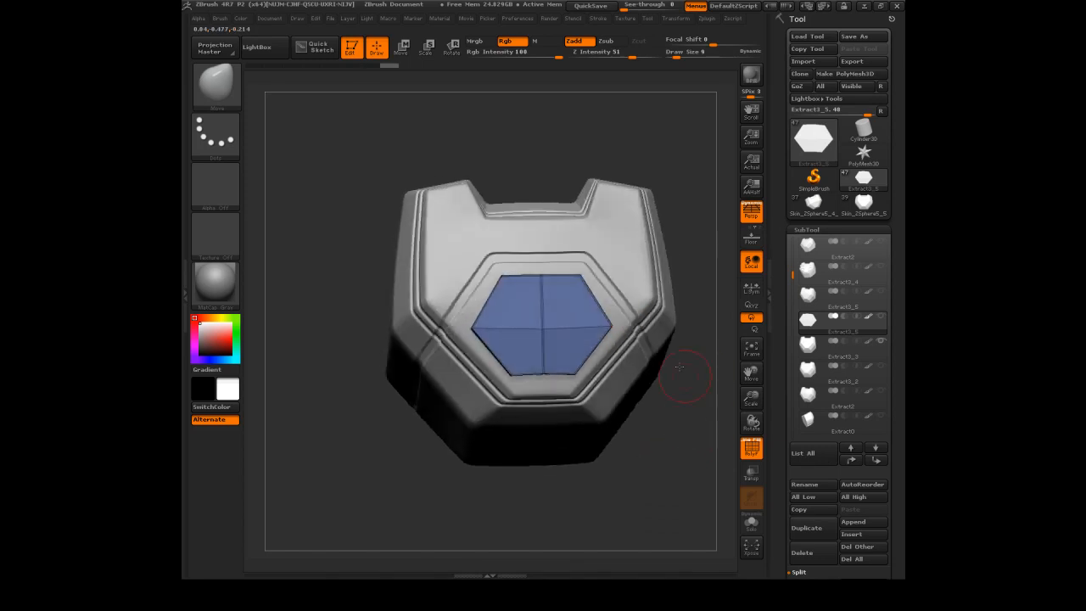
left_click_drag(616, 317, 616, 326)
left_click_drag(543, 372, 543, 379)
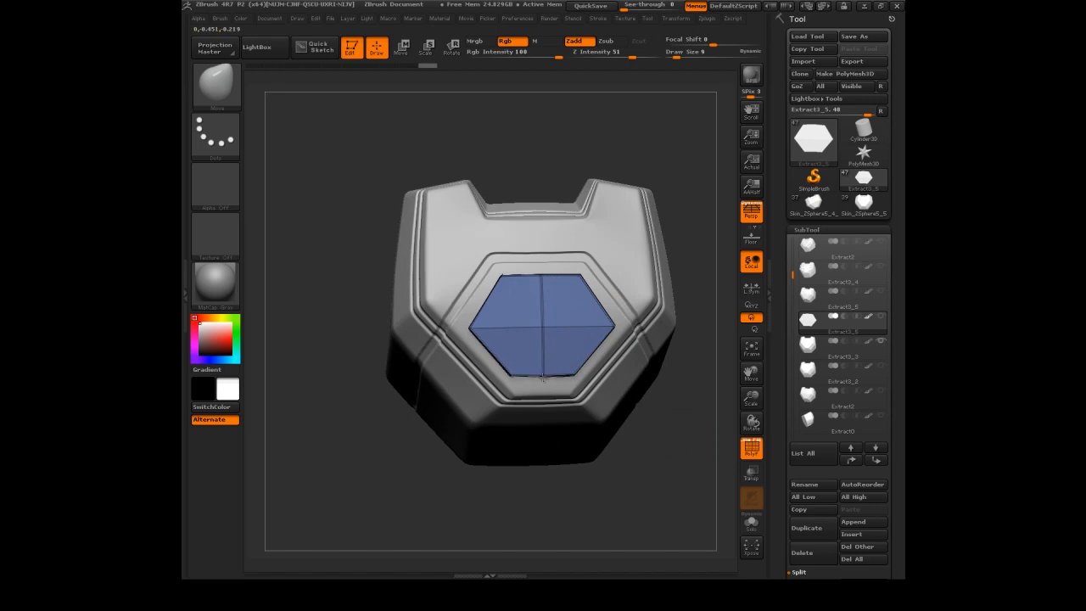
left_click_drag(682, 442, 626, 325)
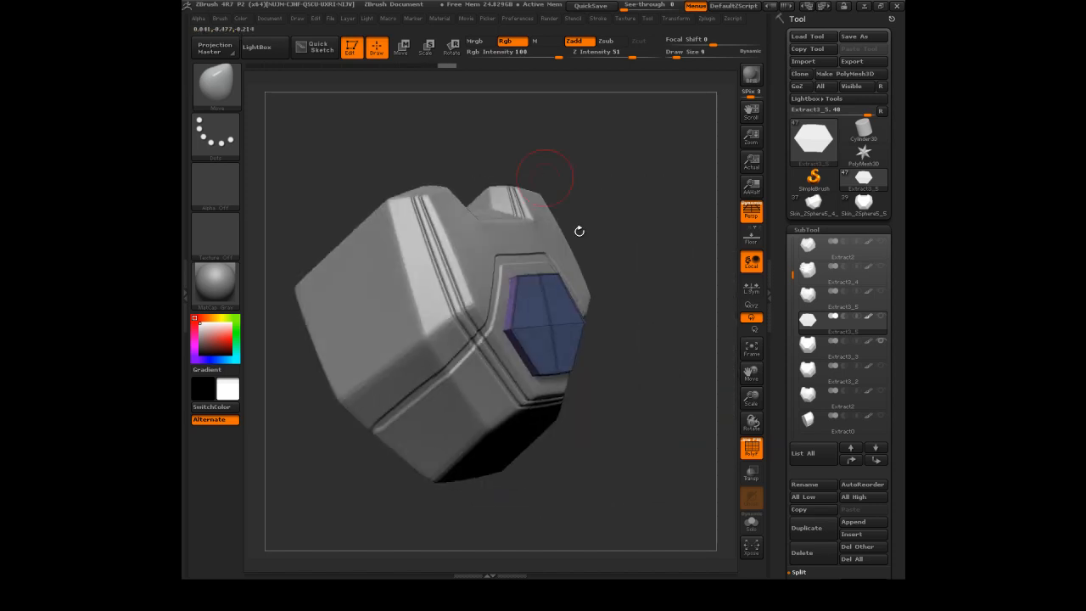
left_click(401, 48)
mouse_move(509, 238)
left_mouse_down()
mouse_move(727, 110)
mouse_move(686, 133)
left_mouse_up()
mouse_move(506, 343)
left_mouse_down()
mouse_move(601, 280)
mouse_move(454, 273)
left_mouse_up()
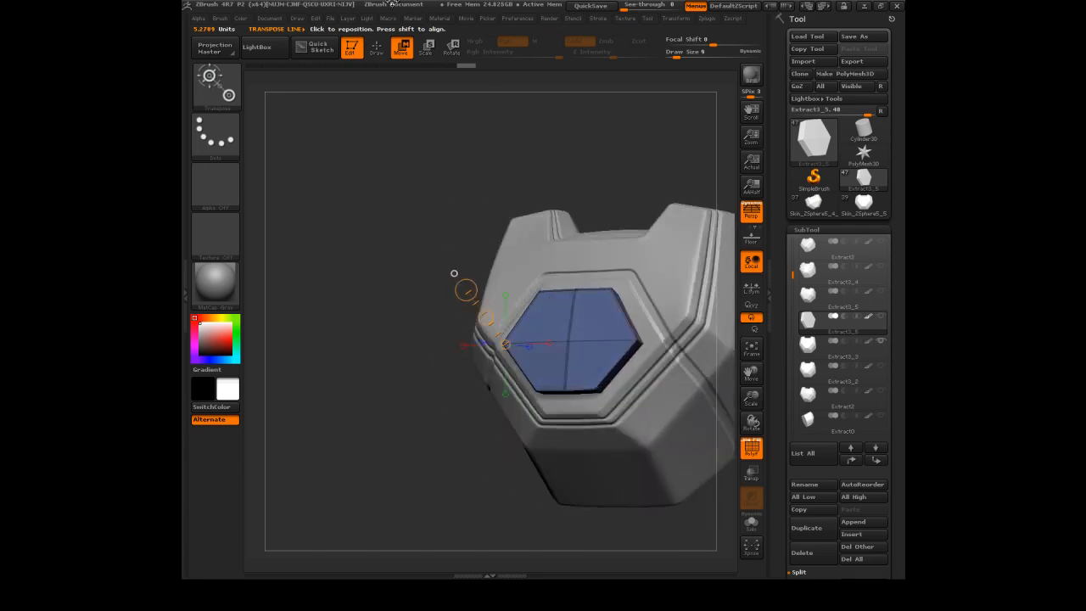
left_click(375, 47)
Regroup the hexagonal panel's polygroups by normals so its front face and side walls are separate groups
mouse_move(422, 199)
left_mouse_down()
mouse_move(439, 136)
mouse_move(538, 141)
mouse_move(520, 128)
mouse_move(543, 131)
left_mouse_up()
left_click_drag(779, 352, 782, 218)
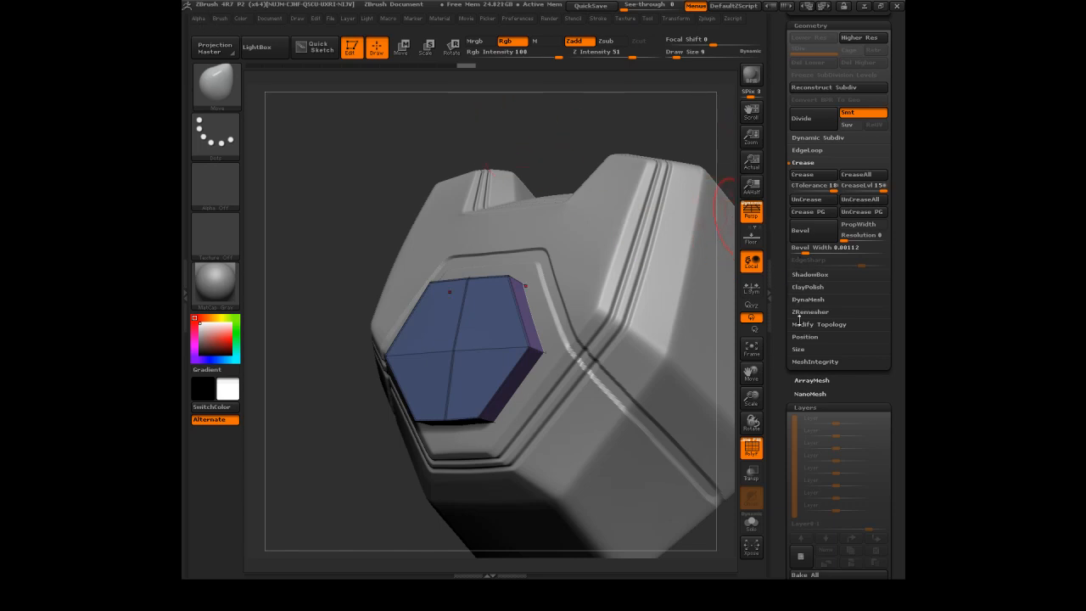
left_click_drag(782, 403, 795, 323)
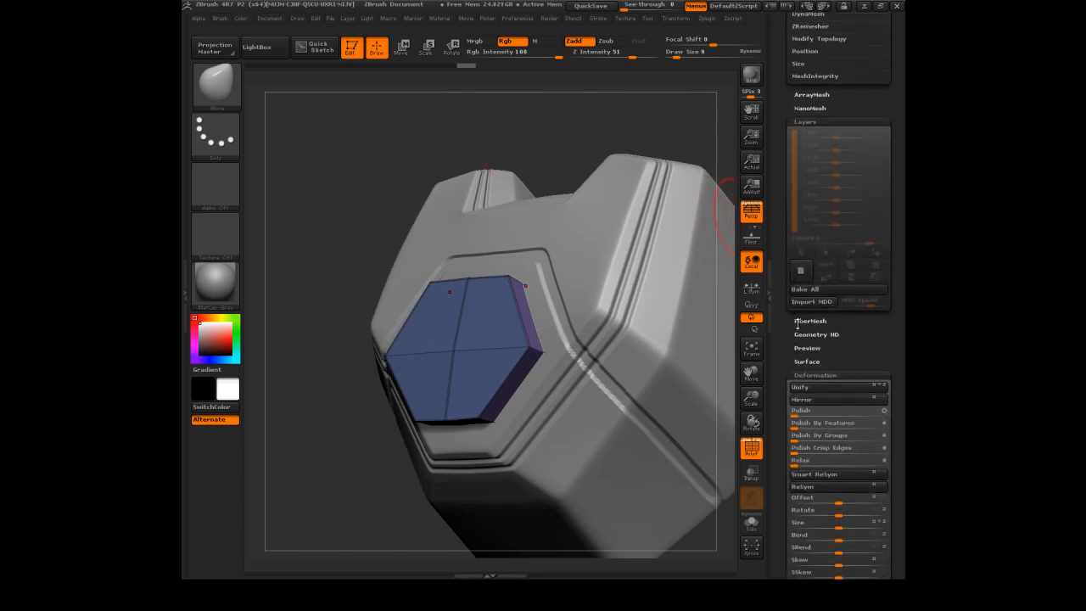
left_click(804, 375)
left_click(807, 387)
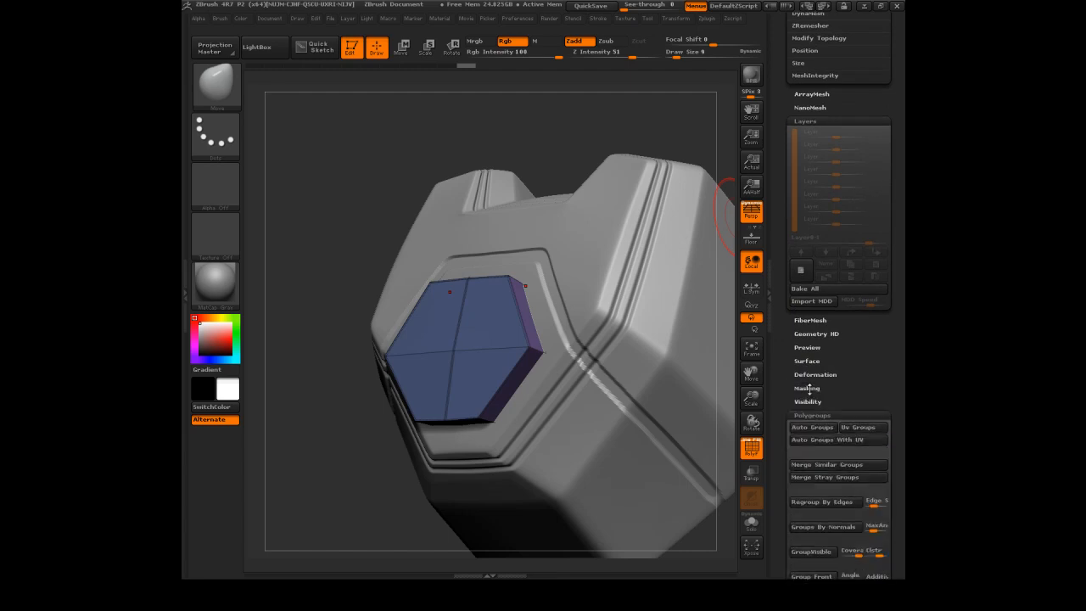
left_click_drag(788, 418, 788, 361)
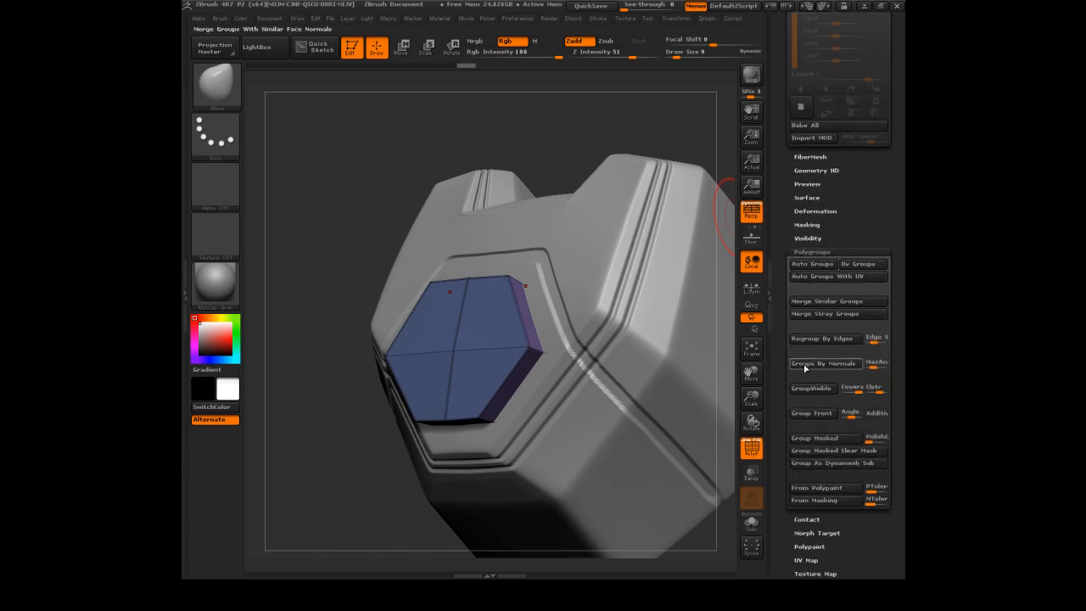
left_click(816, 373)
left_click_drag(388, 482, 458, 480)
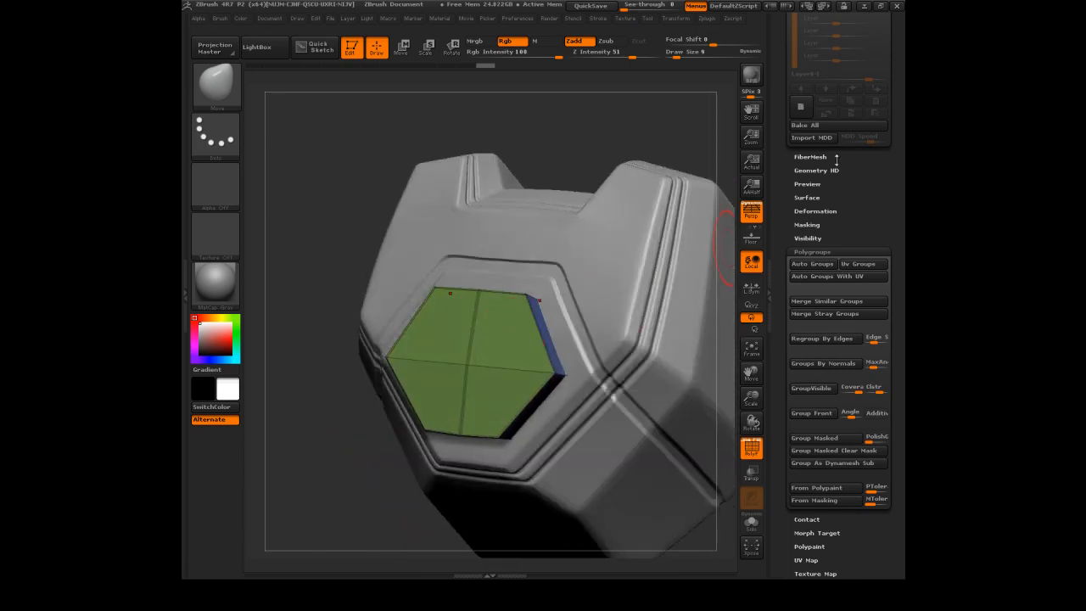
Remove all creases from the hexagonal panel
left_click_drag(783, 170, 786, 333)
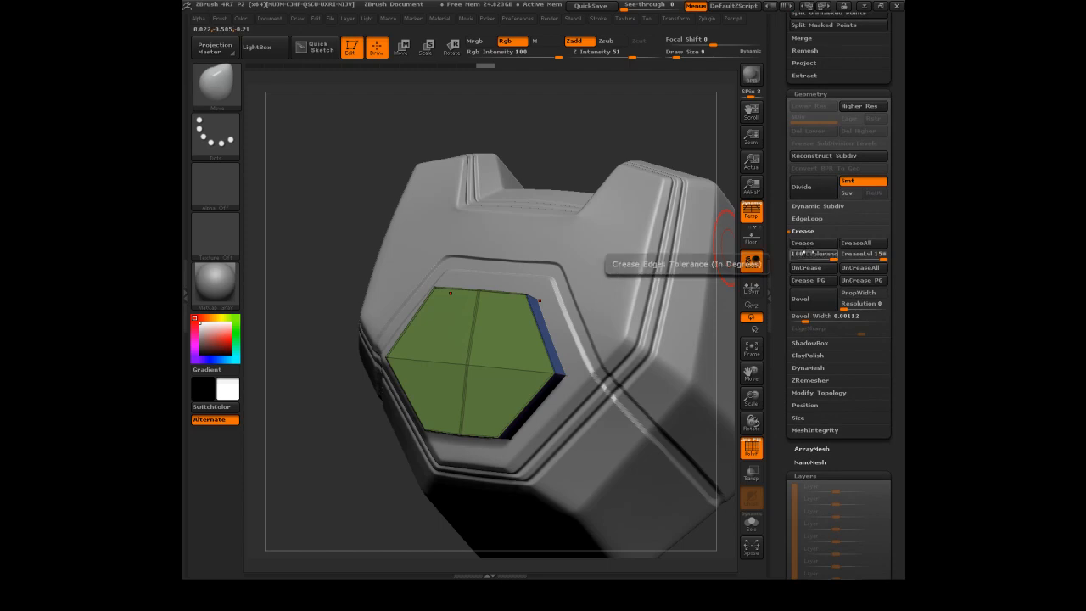
left_click(858, 270)
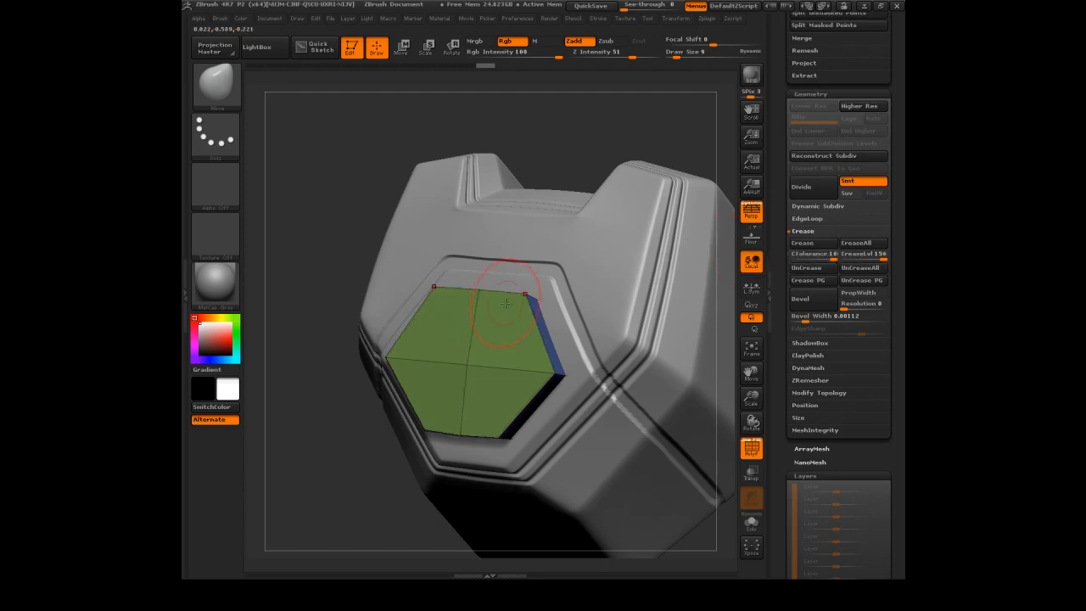
key("s")
left_click_drag(495, 354, 497, 355)
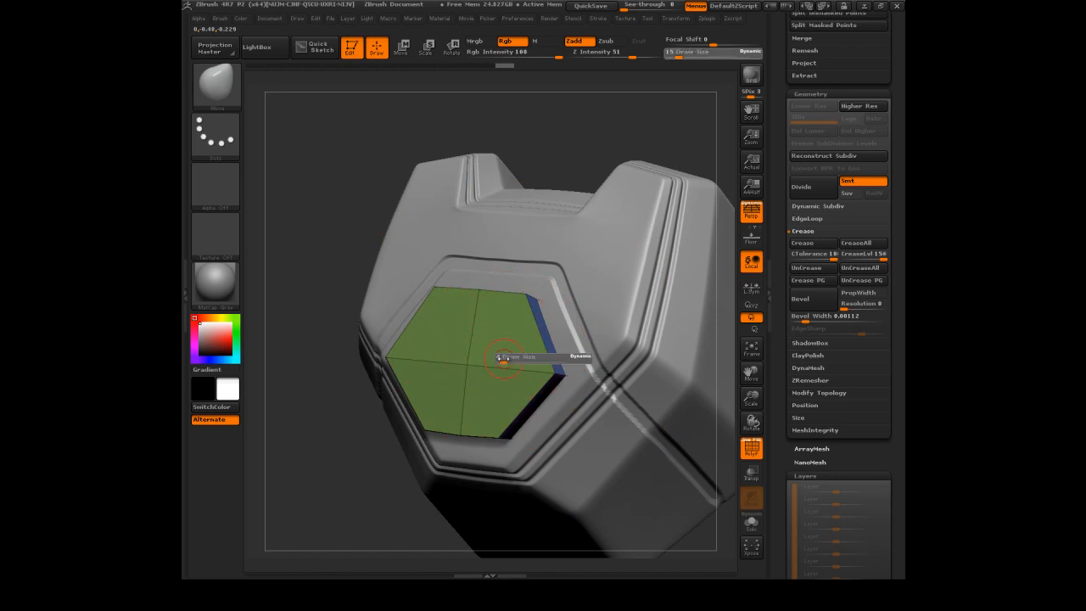
Set the selection brush to SelectRect and isolate the hexagonal panel's front-face polygroup
key("ctrl+shift")
left_click(225, 91, "ctrl+shift")
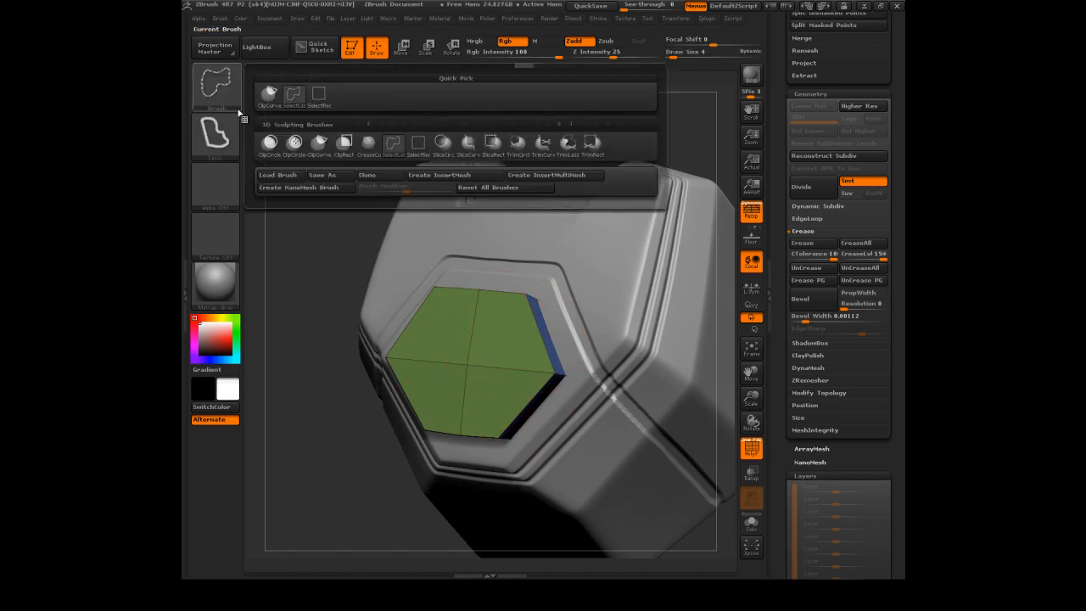
left_click(320, 97, "ctrl+shift")
left_click_drag(325, 240, 309, 243)
key("ctrl+shift")
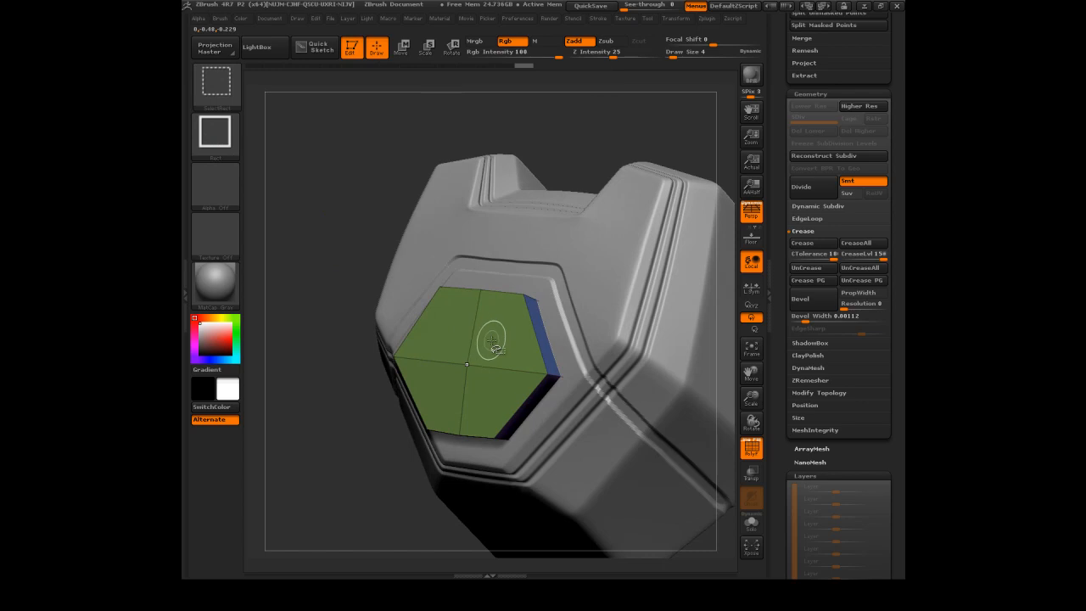
left_click(488, 339, "ctrl+shift")
mouse_move(373, 417)
left_mouse_down()
mouse_move(384, 396)
mouse_move(366, 442)
left_mouse_up()
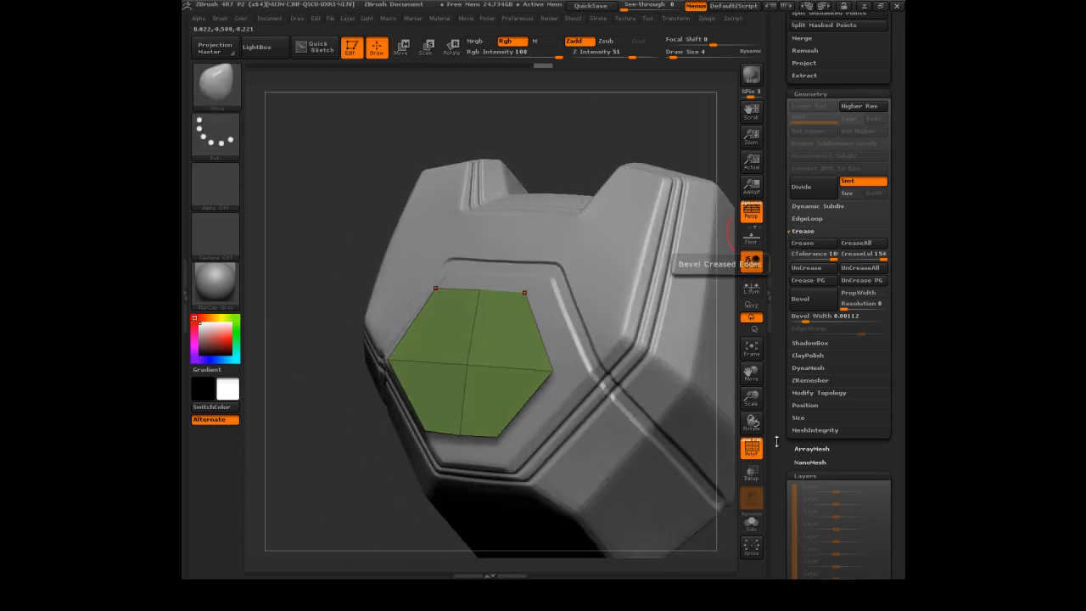
Crease the border of the isolated front face and unhide the rest of the hexagonal panel
left_click(752, 523)
left_click_drag(649, 525, 564, 502)
left_click(752, 524)
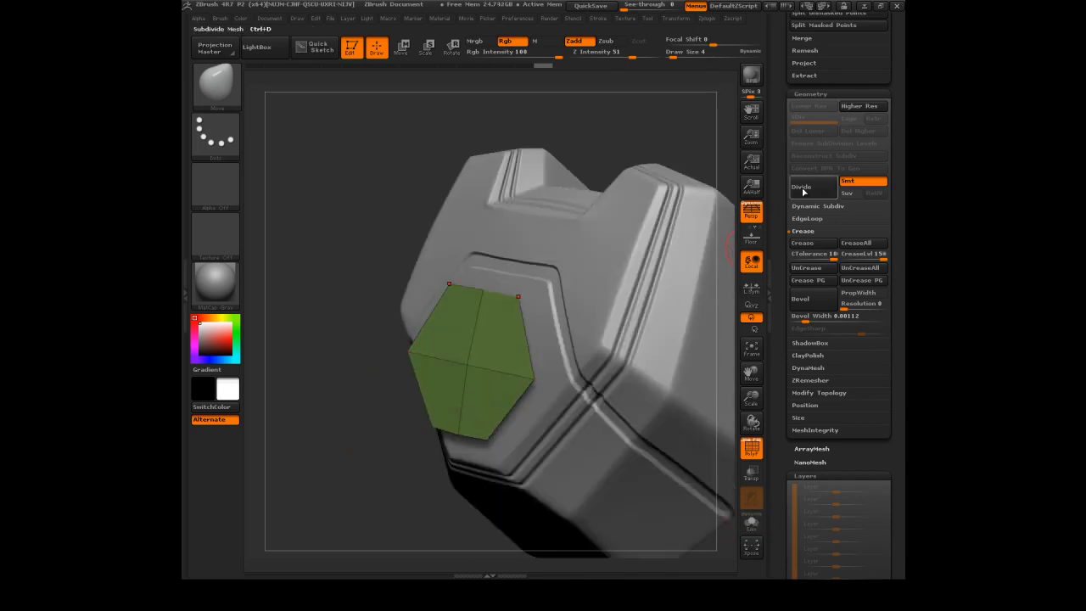
left_click(806, 243)
key("ctrl+shift+a")
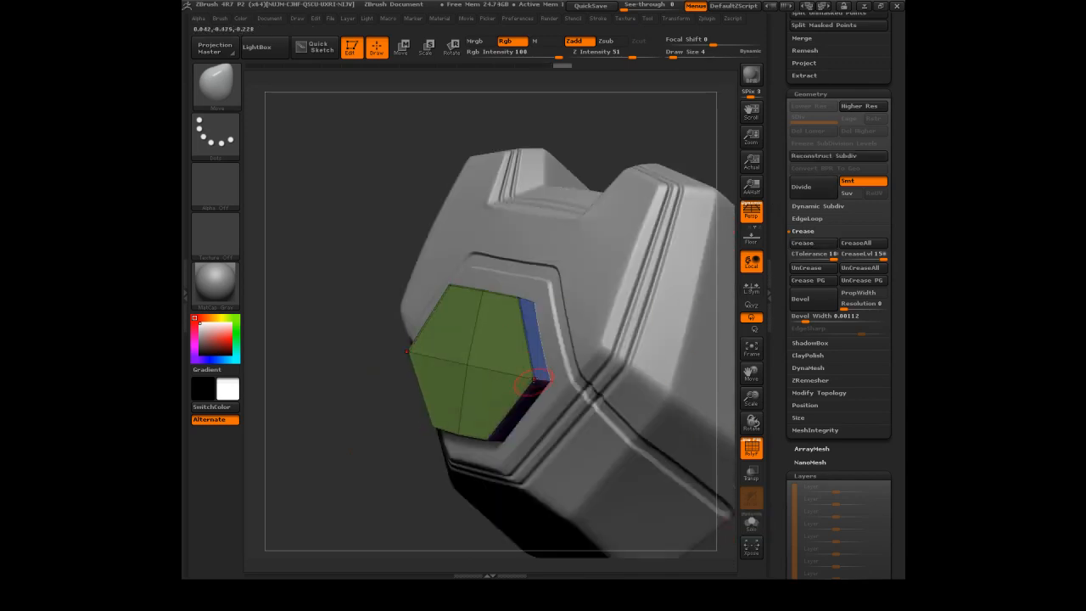
Bevel the creased front-face border of the hexagonal panel with a bevel width of 0.00641
left_click(823, 316)
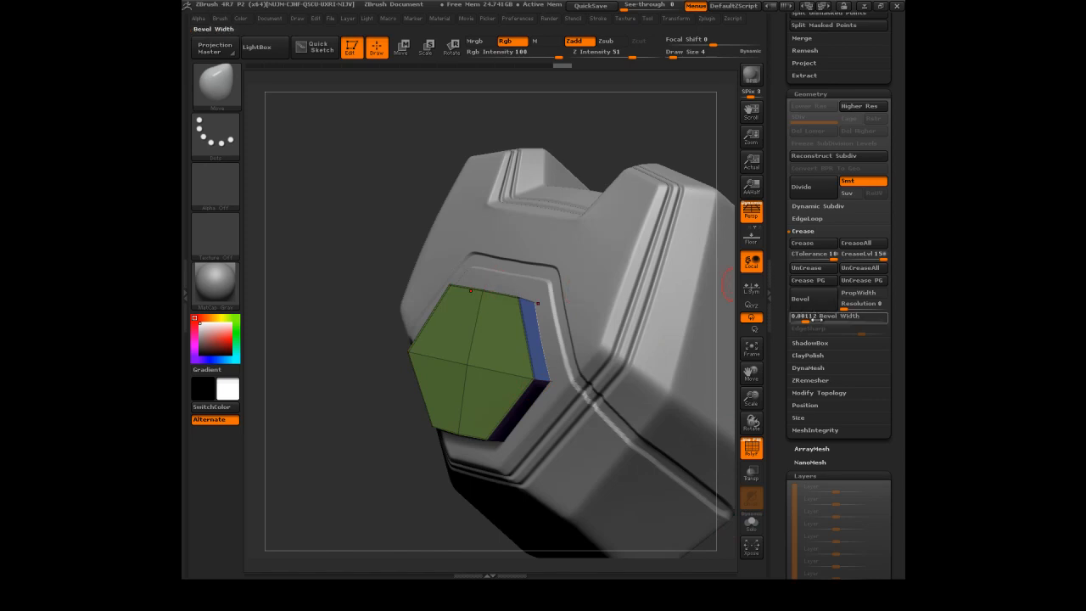
left_click_drag(803, 320, 813, 318)
left_click_drag(822, 322, 822, 322)
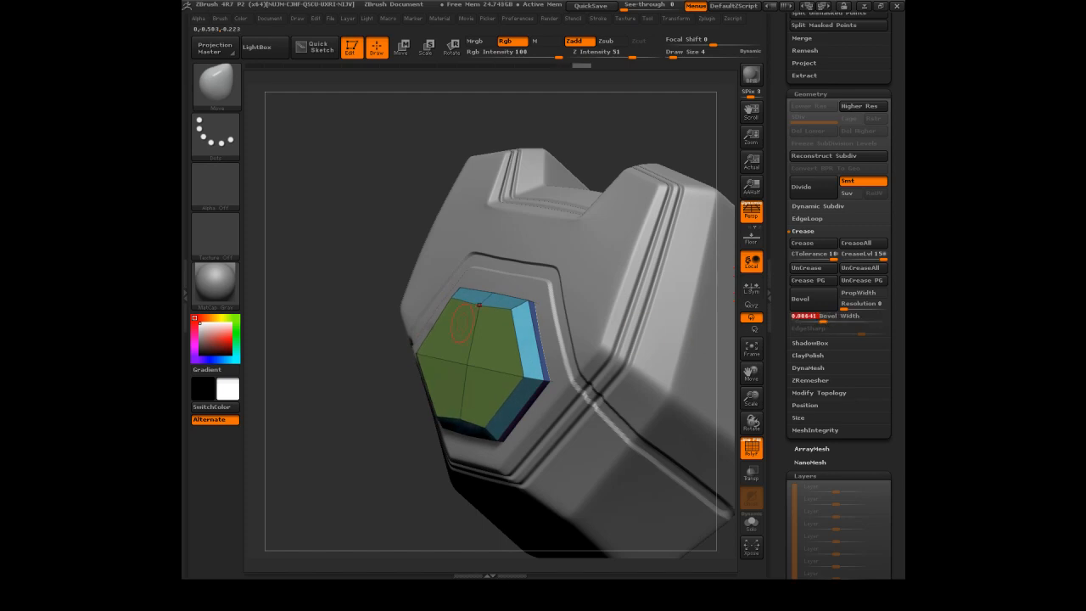
left_click_drag(348, 383, 483, 315)
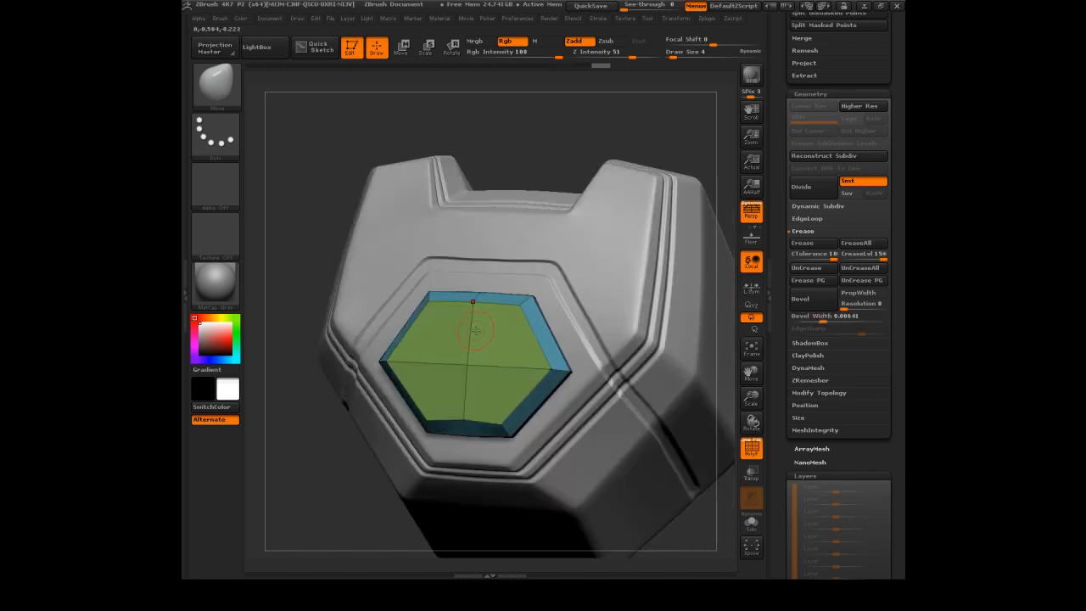
Regroup the bevelled hexagonal panel's polygroups by normals again
left_click_drag(339, 499, 322, 399)
left_click_drag(776, 376, 784, 223)
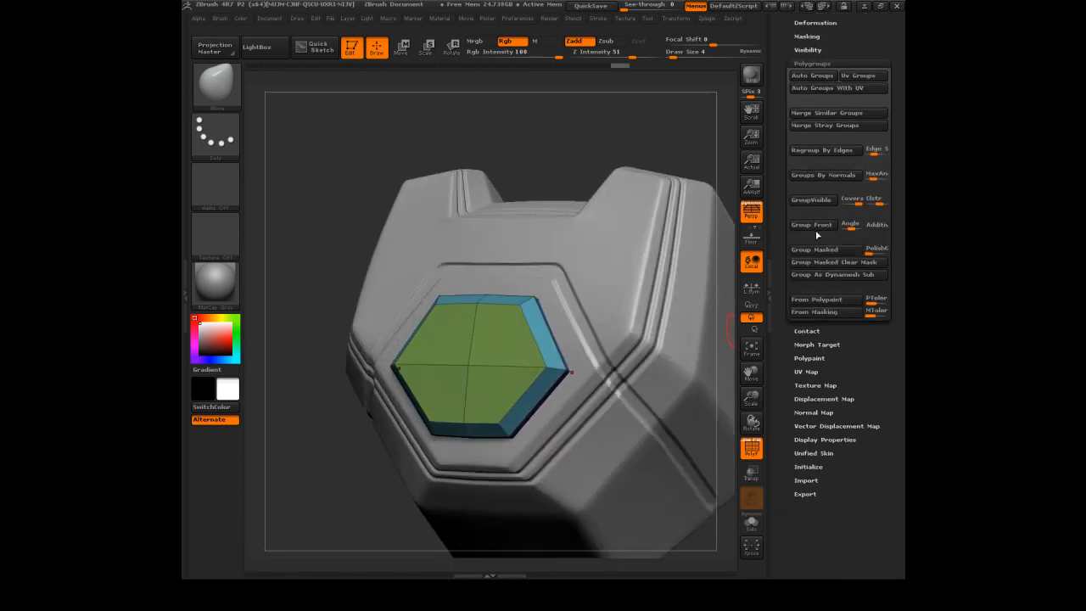
left_click(817, 176)
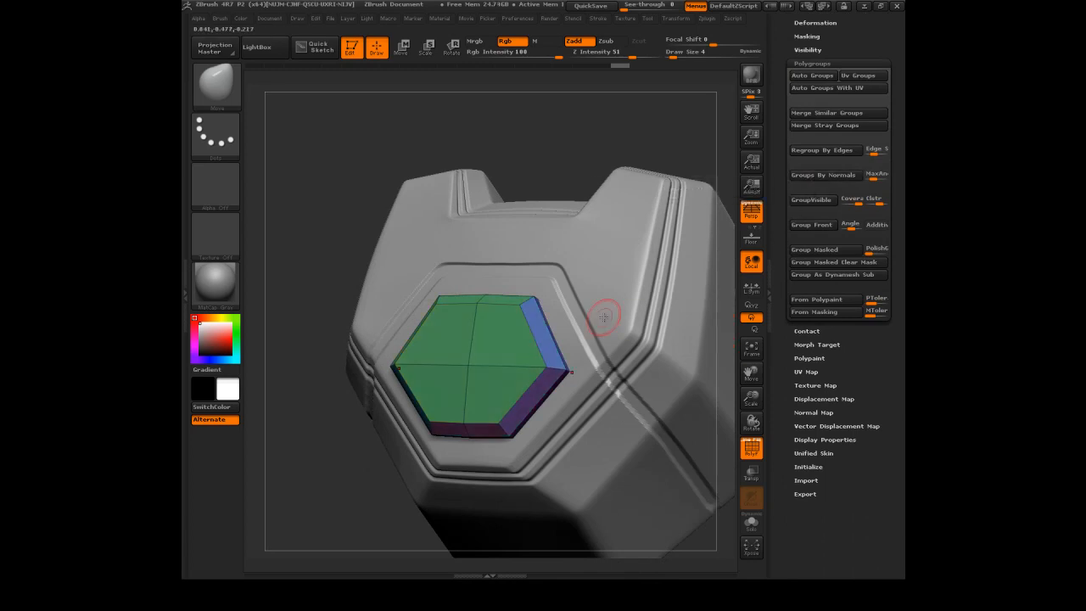
mouse_move(349, 473)
left_mouse_down()
mouse_move(364, 458)
mouse_move(268, 441)
mouse_move(330, 499)
mouse_move(346, 497)
left_mouse_up()
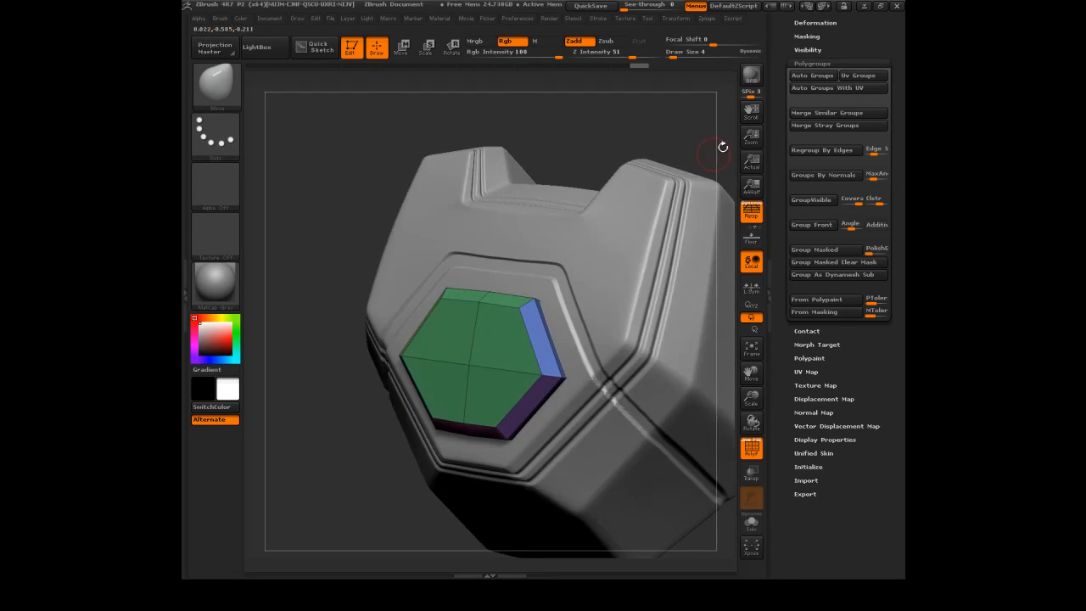
Crease the bevelled panel along its polygroup borders and subdivide it to level 4
left_click_drag(782, 73, 781, 239)
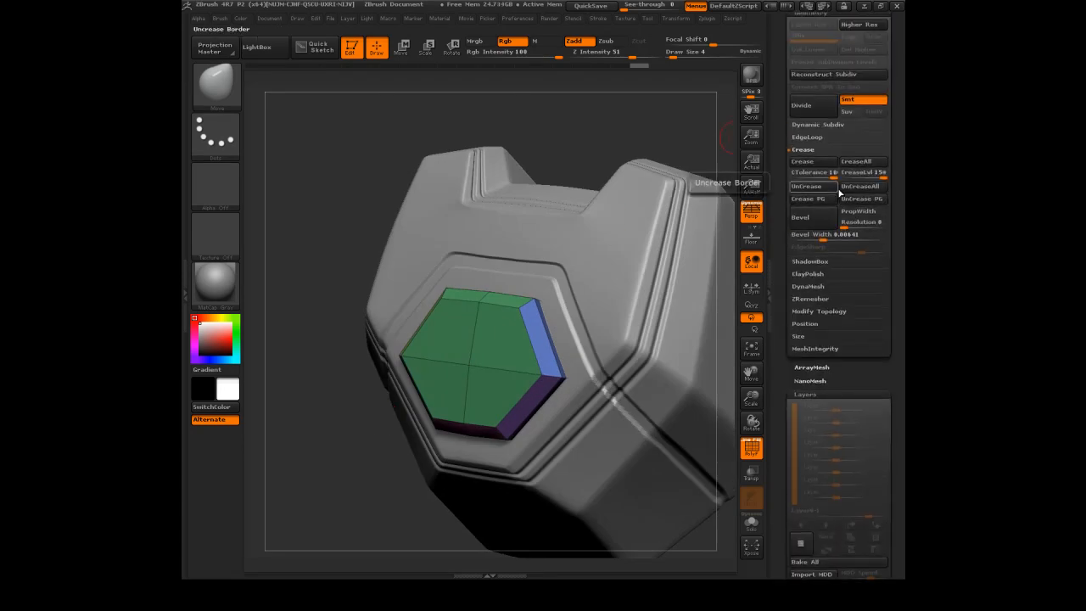
left_click(817, 201)
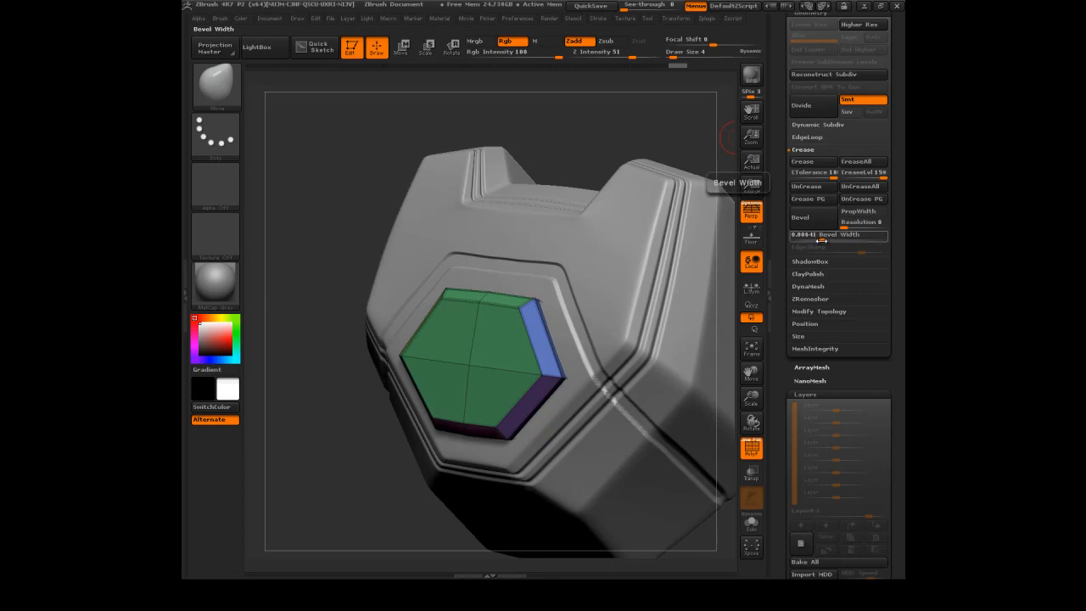
key("ctrl")
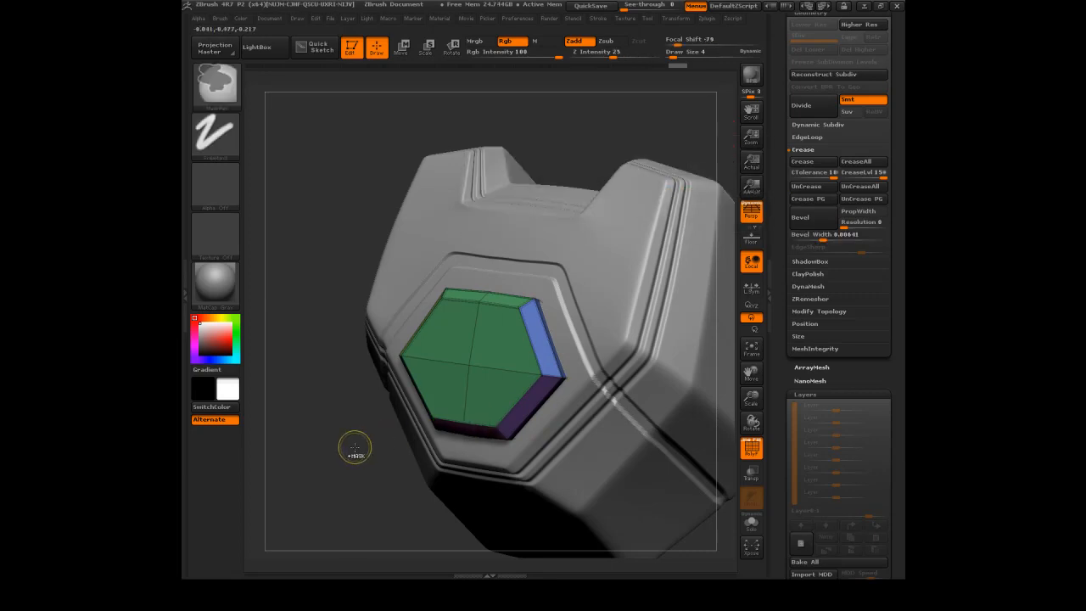
key("ctrl+d")
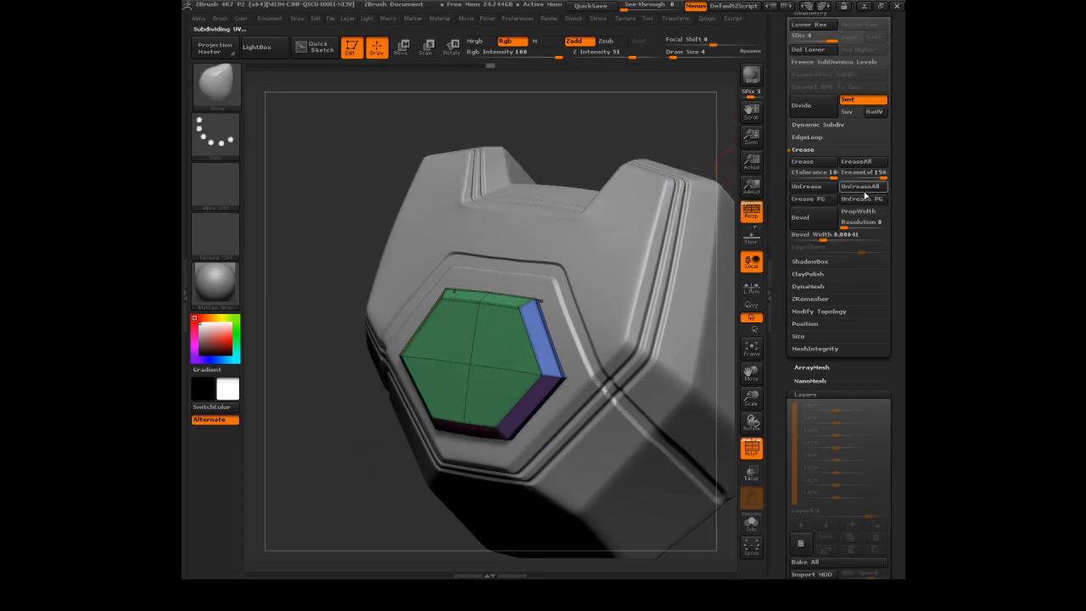
Remove all creases from the subdivided hexagonal panel, subdivide it to level 7, and turn off the polyframe display
key("ctrl+d")
key("shift+f")
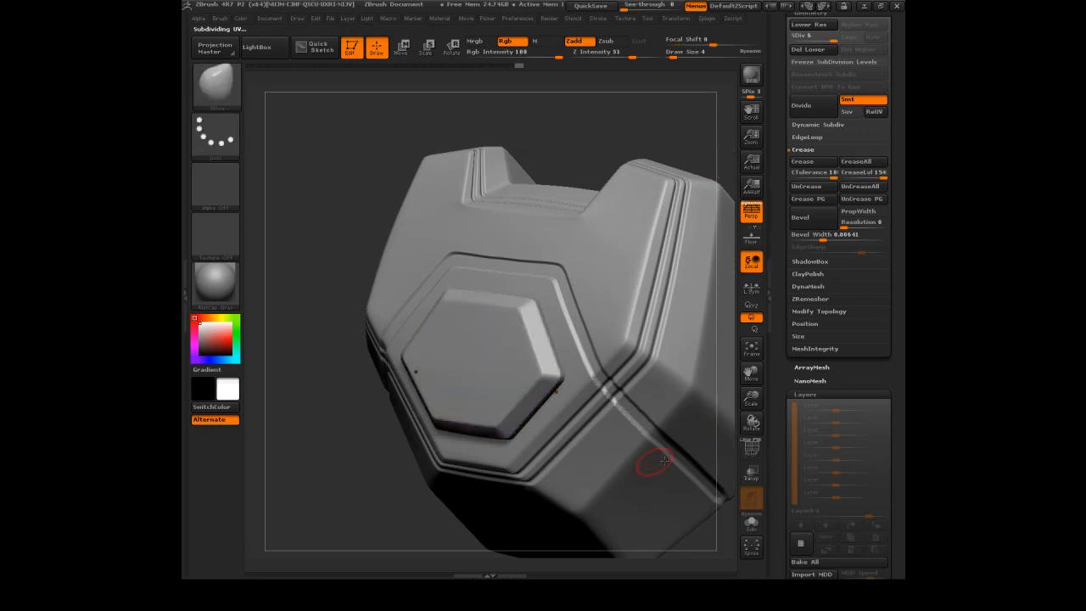
left_click_drag(383, 450, 617, 339, "shift")
key("ctrl+d")
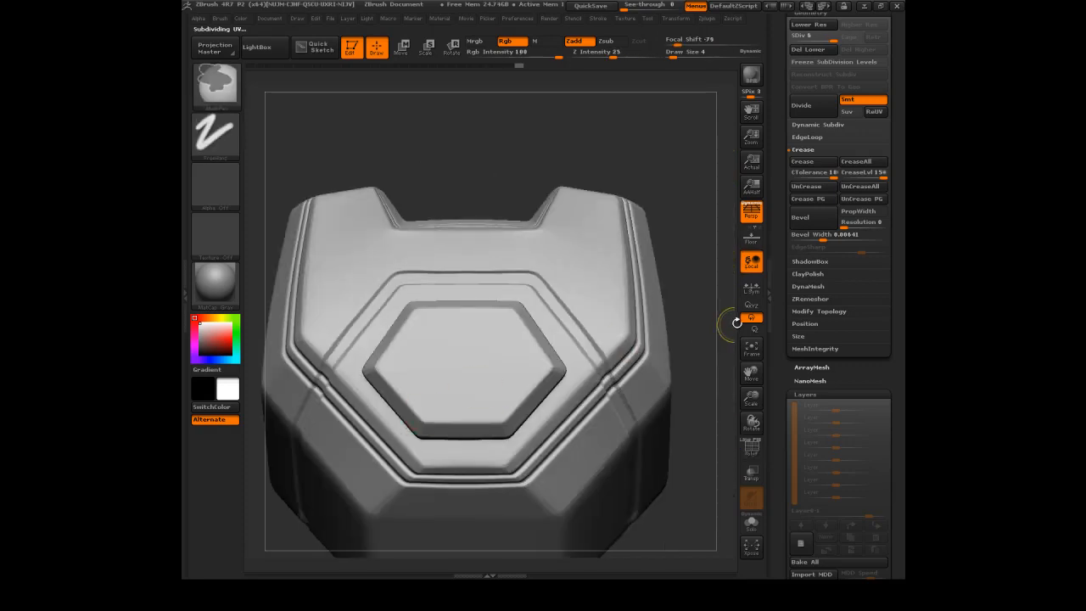
left_click_drag(680, 173, 656, 180)
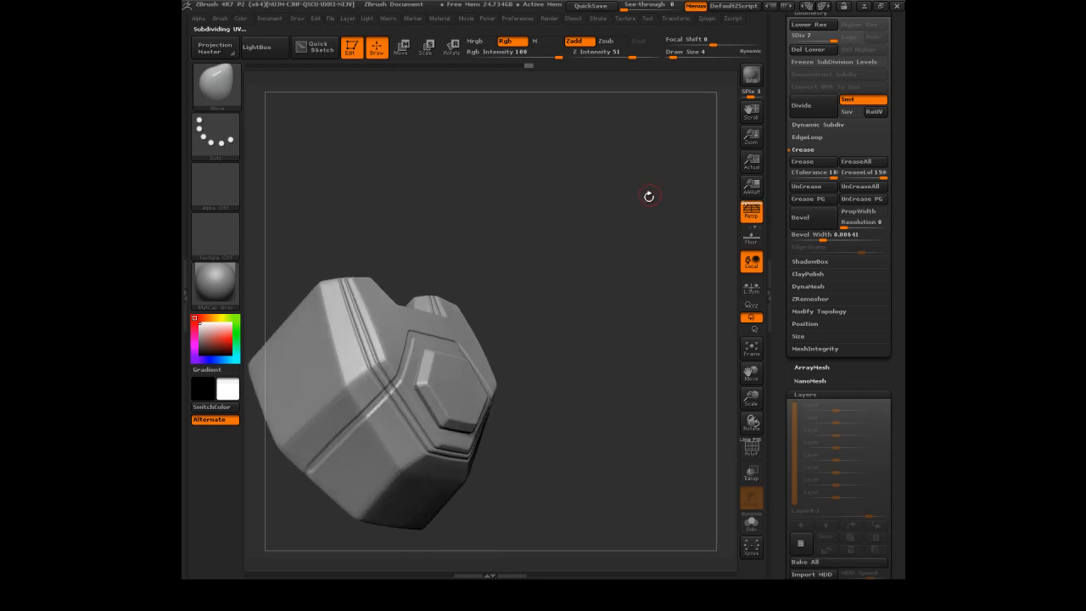
mouse_move(597, 212)
left_mouse_down()
mouse_move(537, 192)
mouse_move(641, 154)
mouse_move(642, 177)
left_mouse_up()
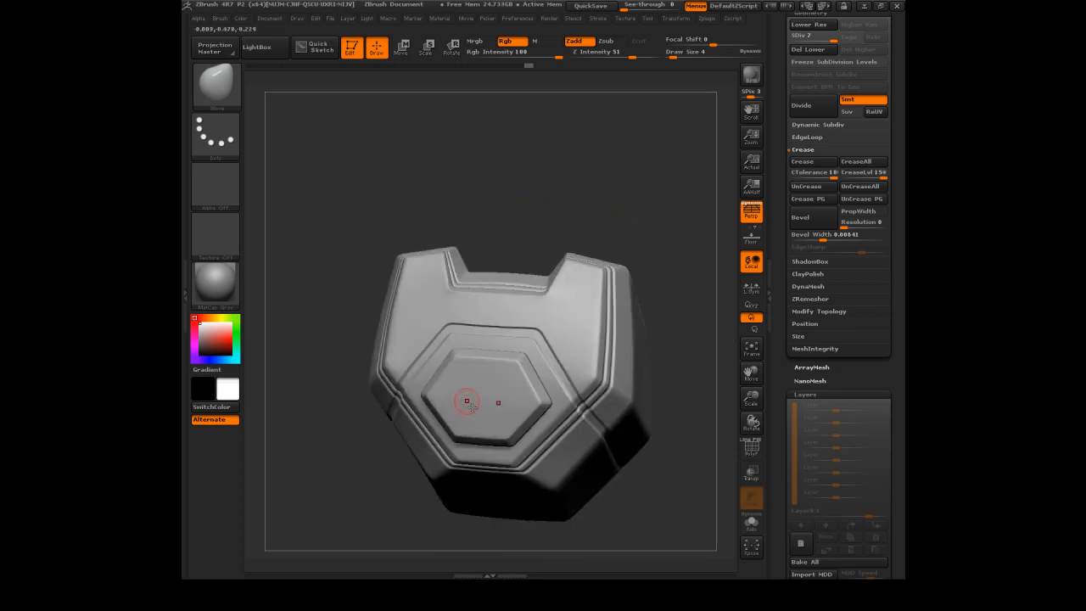
Quick-save the project with the finished hexagonal panel in place
mouse_move(550, 204)
left_mouse_down()
mouse_move(583, 101)
mouse_move(606, 169)
mouse_move(573, 272)
mouse_move(508, 335)
left_mouse_up()
mouse_move(592, 163)
left_mouse_down()
mouse_move(550, 162)
mouse_move(582, 175)
mouse_move(577, 155)
mouse_move(583, 163)
mouse_move(715, 110)
left_mouse_up()
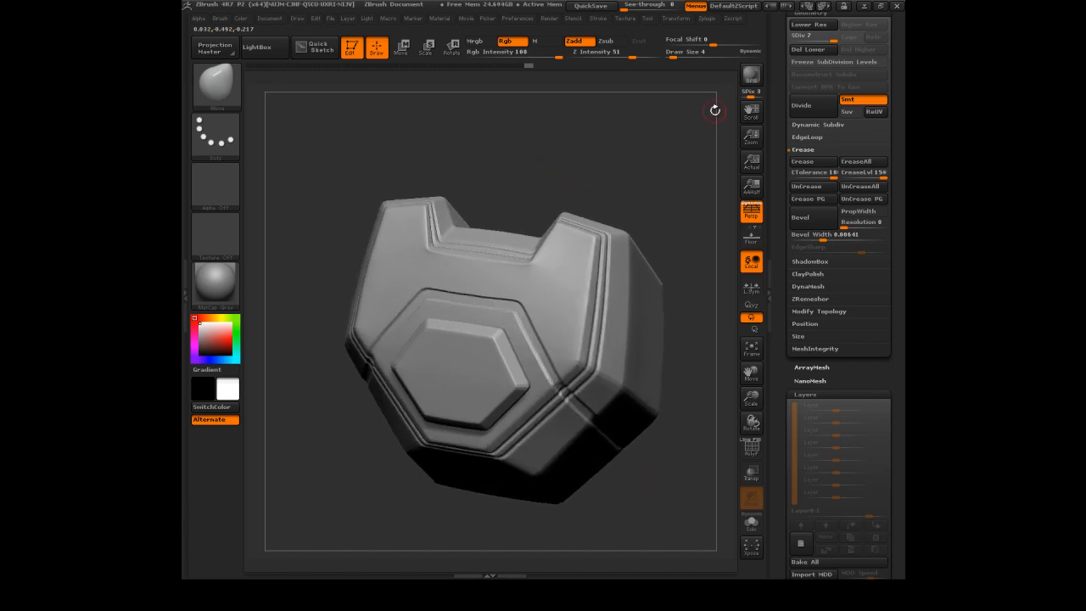
key("ctrl+s")
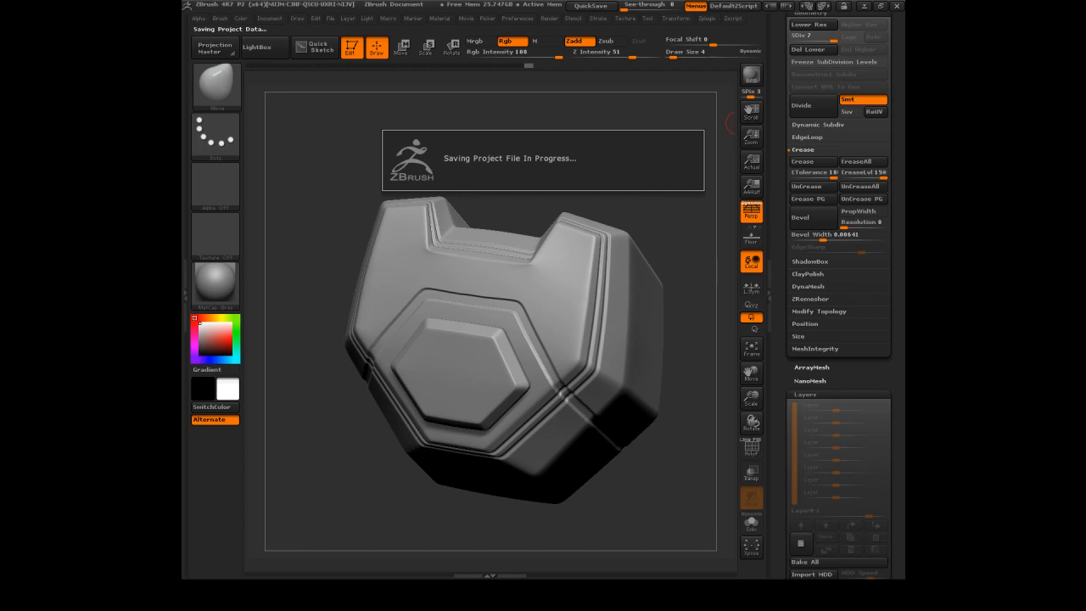
Select the armor body subtool with the hexagonal panel hidden and add a new layer to it
mouse_move(624, 159)
left_mouse_down()
mouse_move(608, 146)
mouse_move(616, 158)
left_mouse_up()
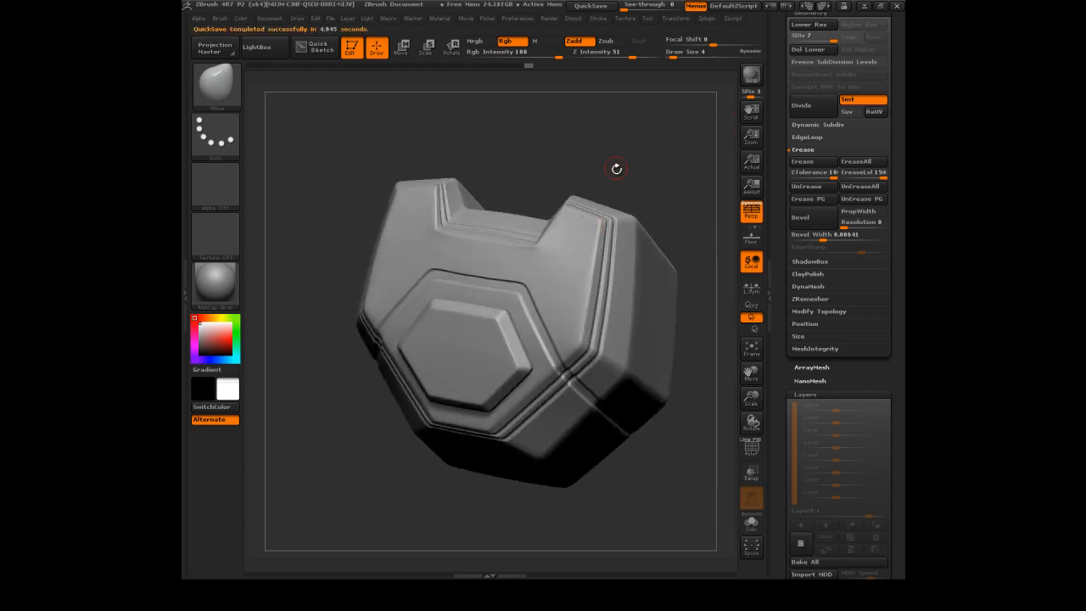
left_click(583, 264, "alt")
left_click(800, 543)
mouse_move(577, 162)
left_mouse_down()
mouse_move(611, 127)
mouse_move(538, 230)
left_mouse_up()
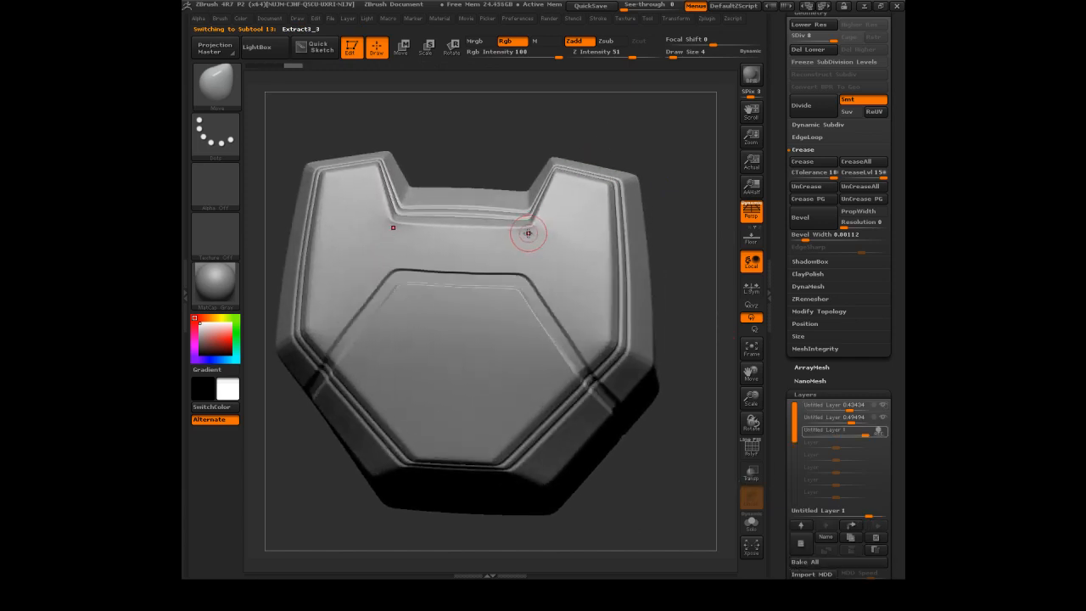
Polish and smooth the inner corners of the armor's upper notch with the hPolish brush, reducing the draw size to 2
key("b")
key("t")
key("d")
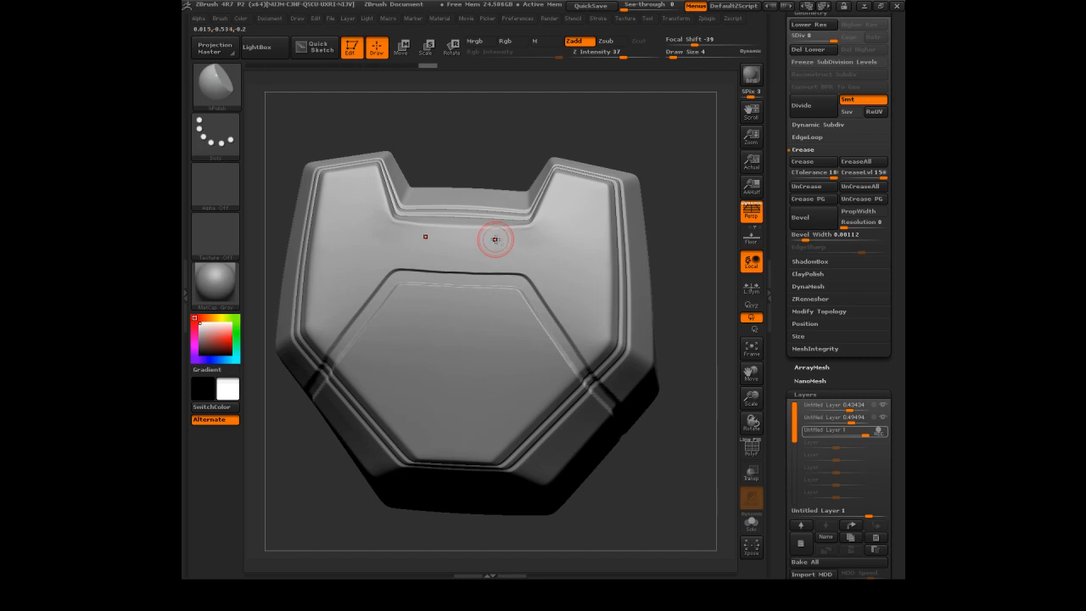
left_click_drag(688, 93, 644, 156)
mouse_move(541, 228)
left_mouse_down("shift")
mouse_move(507, 236)
mouse_move(536, 230)
left_mouse_up("shift")
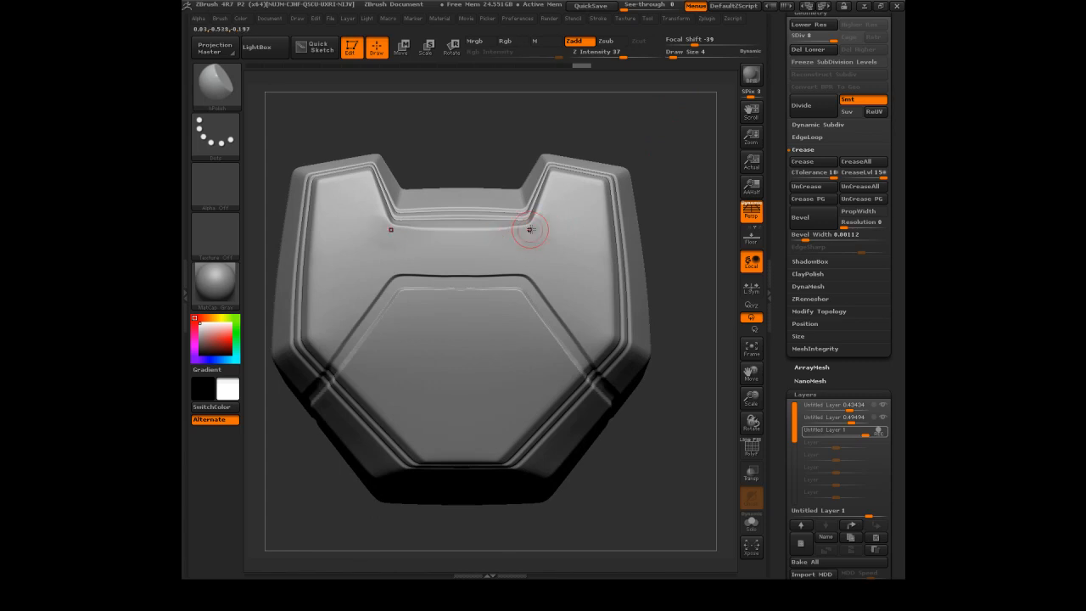
left_click_drag(684, 148, 708, 140)
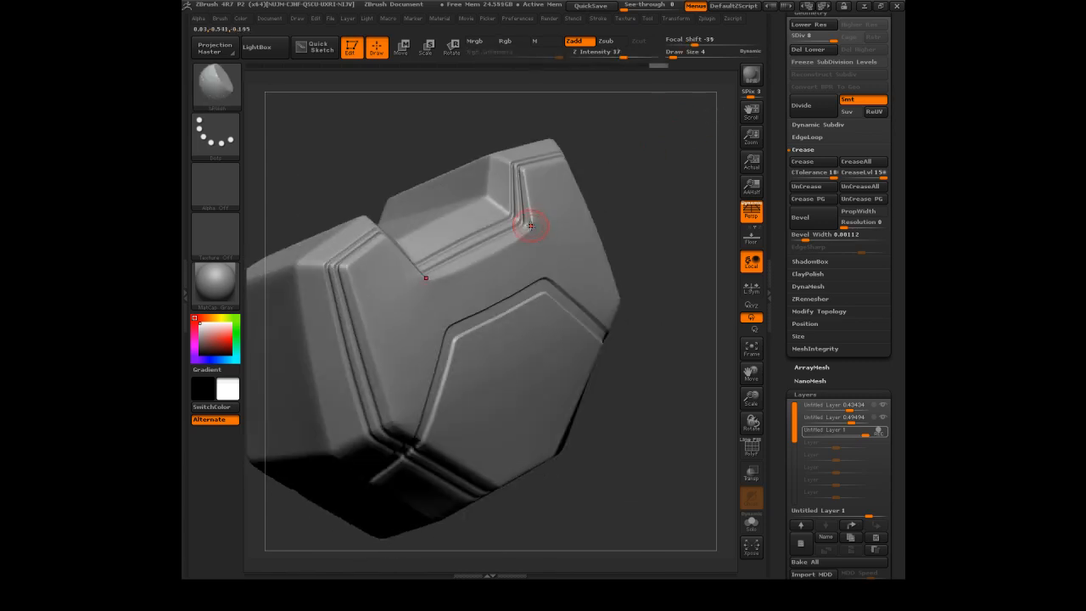
key("s")
left_click_drag(534, 229, 520, 235)
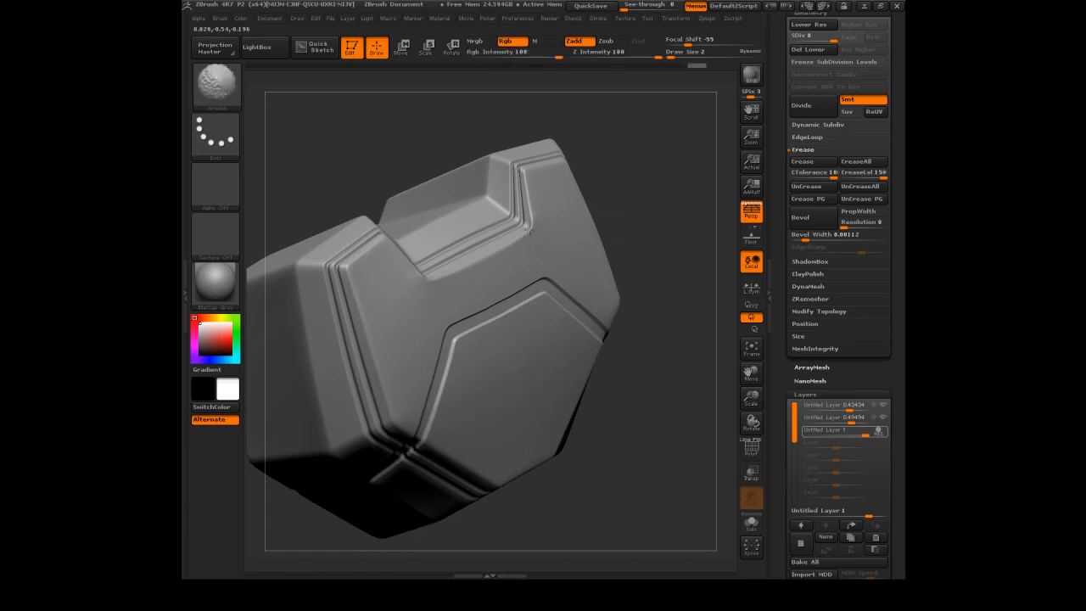
left_click_drag(698, 109, 677, 151, "shift")
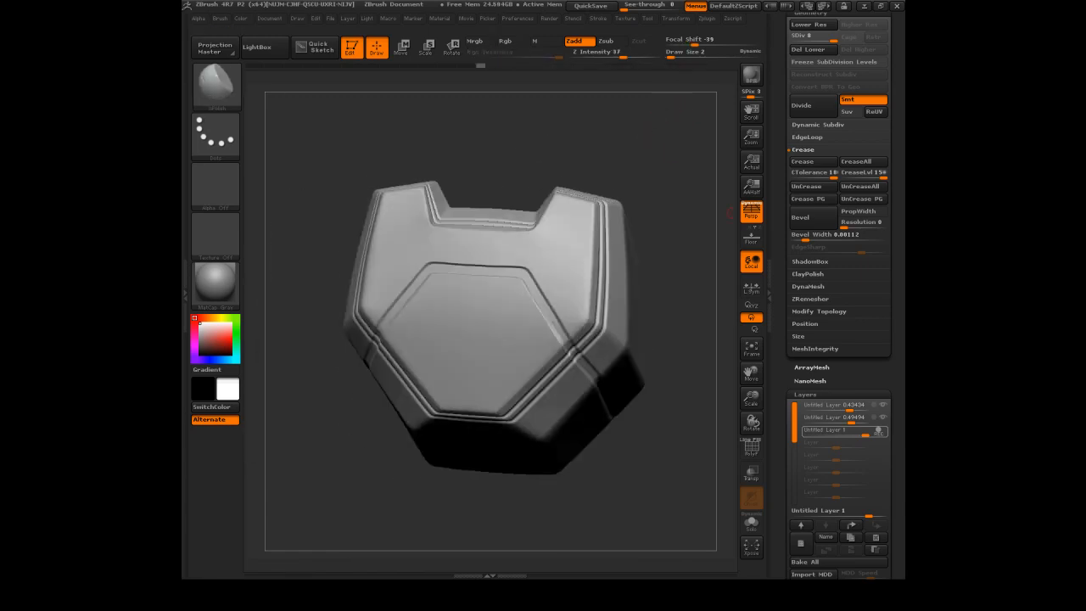
Stop recording on the armor body's newest layer and show the hexagonal panel subtool again
mouse_move(885, 434)
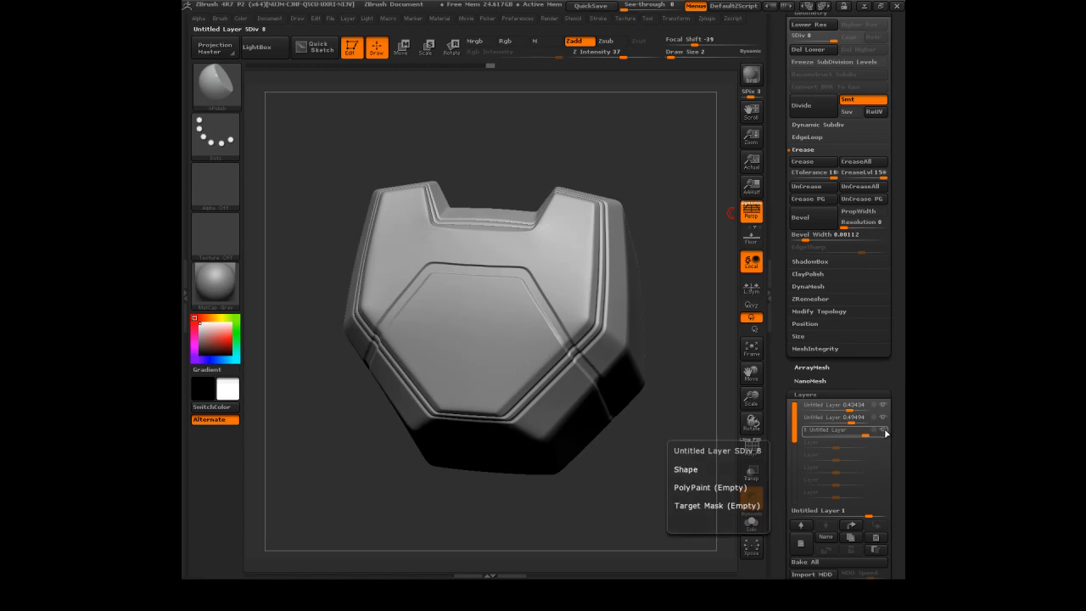
mouse_move(674, 477)
left_mouse_down()
mouse_move(686, 485)
mouse_move(674, 490)
mouse_move(676, 506)
mouse_move(671, 484)
mouse_move(686, 485)
left_mouse_up()
scroll(885, 118, "up", 10)
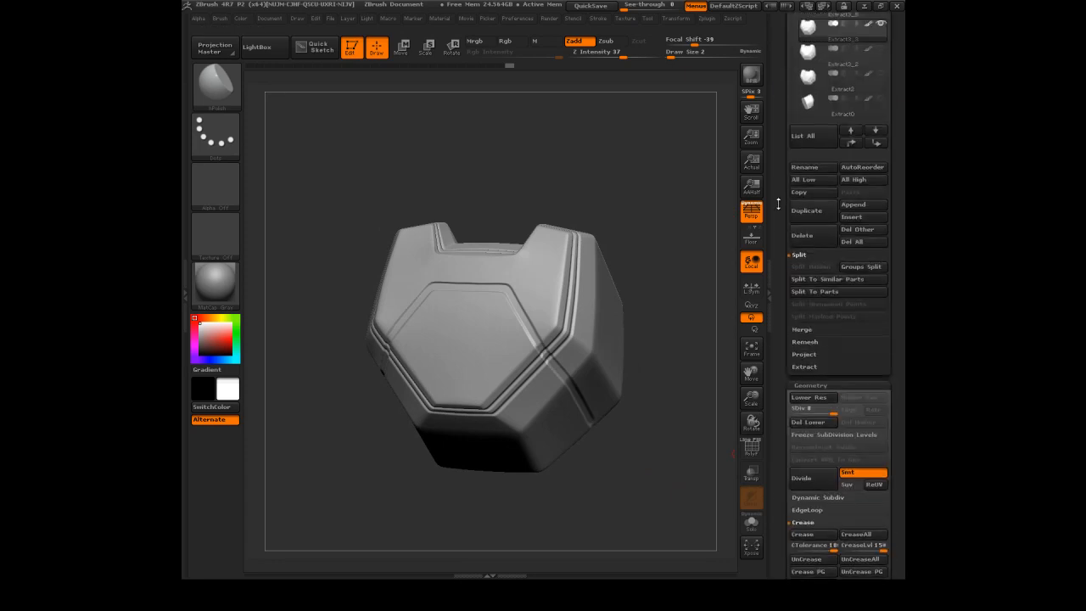
left_click(881, 114)
mouse_move(670, 373)
left_mouse_down()
mouse_move(676, 388)
mouse_move(563, 283)
left_mouse_up()
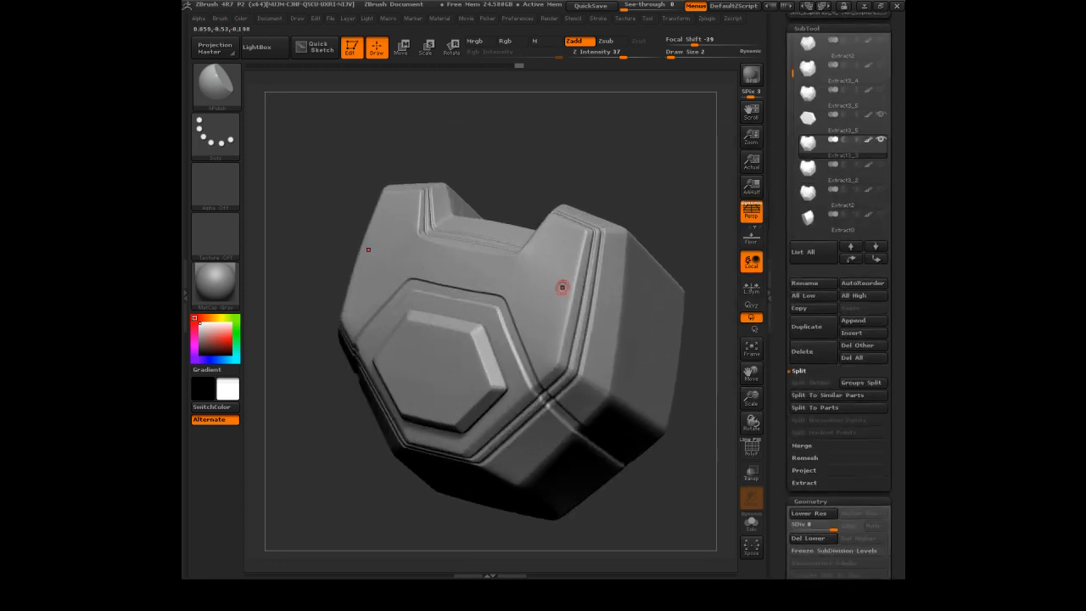
Add another new layer to the armor body for a further panel line
left_click_drag(668, 488, 693, 467)
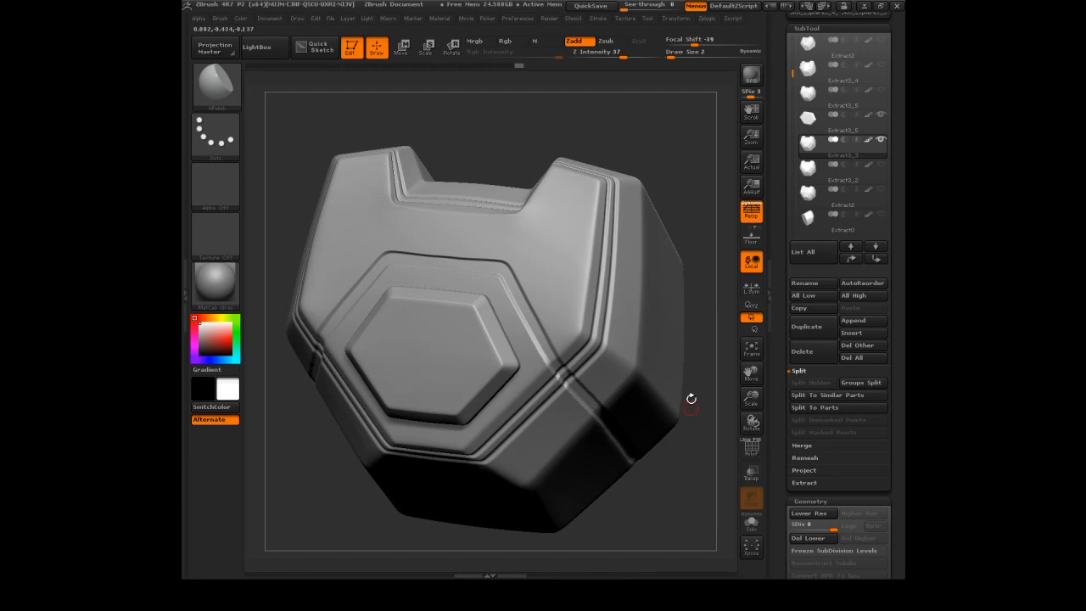
left_click_drag(782, 381, 781, 205)
left_click(802, 401)
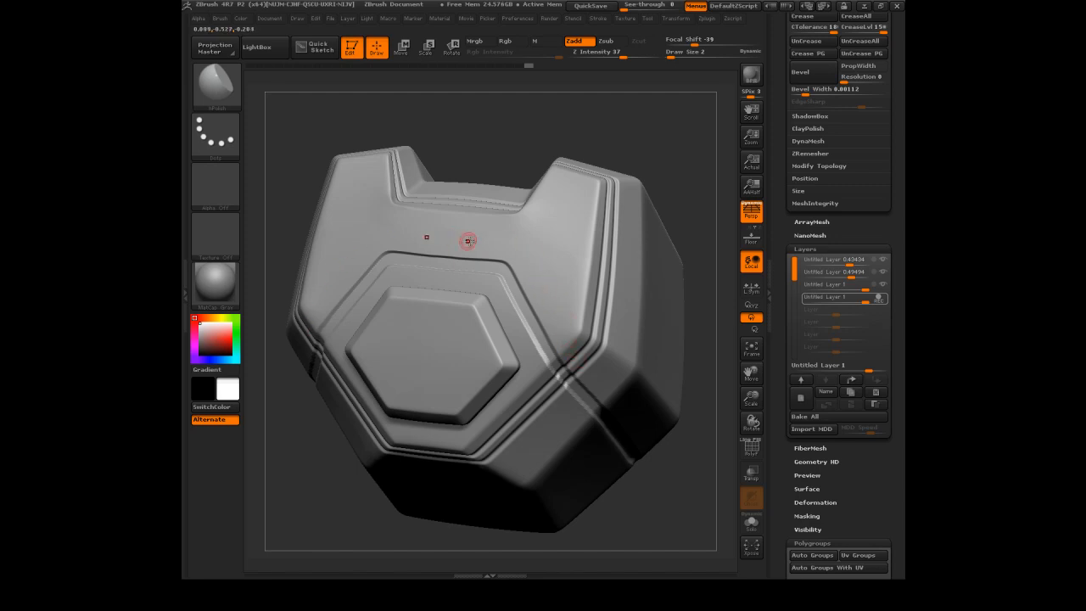
key("ctrl")
mouse_move(458, 247)
left_mouse_down()
mouse_move(532, 258)
mouse_move(576, 372)
left_mouse_up()
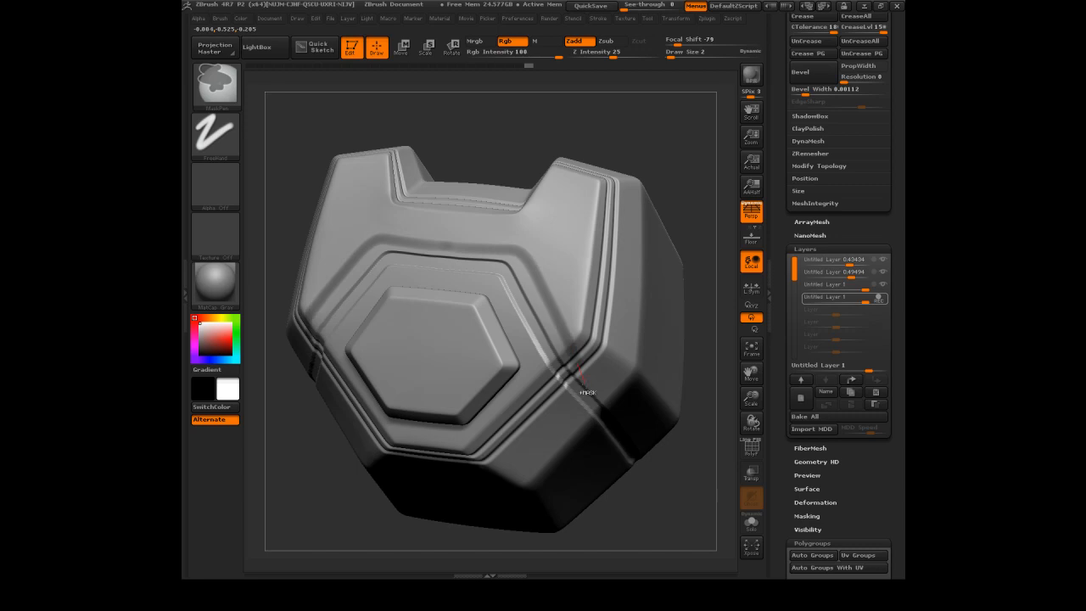
key("ctrl+z")
Mask a thin line parallel to the upper edge and diagonals of the groove around the hexagonal panel, using MaskPen at draw size 1
key("s")
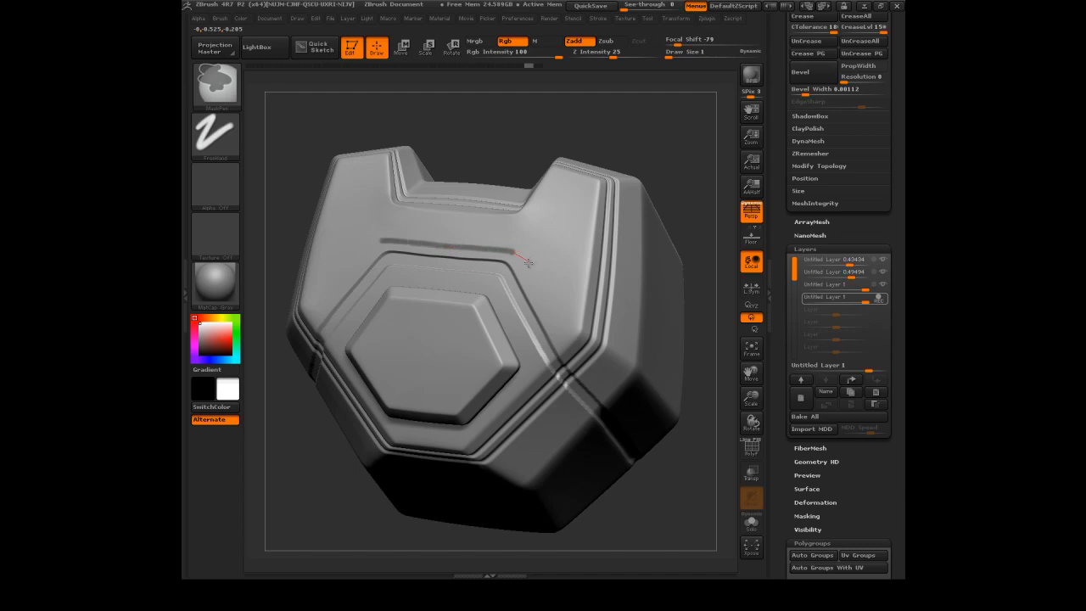
left_click_drag(537, 295, 552, 318)
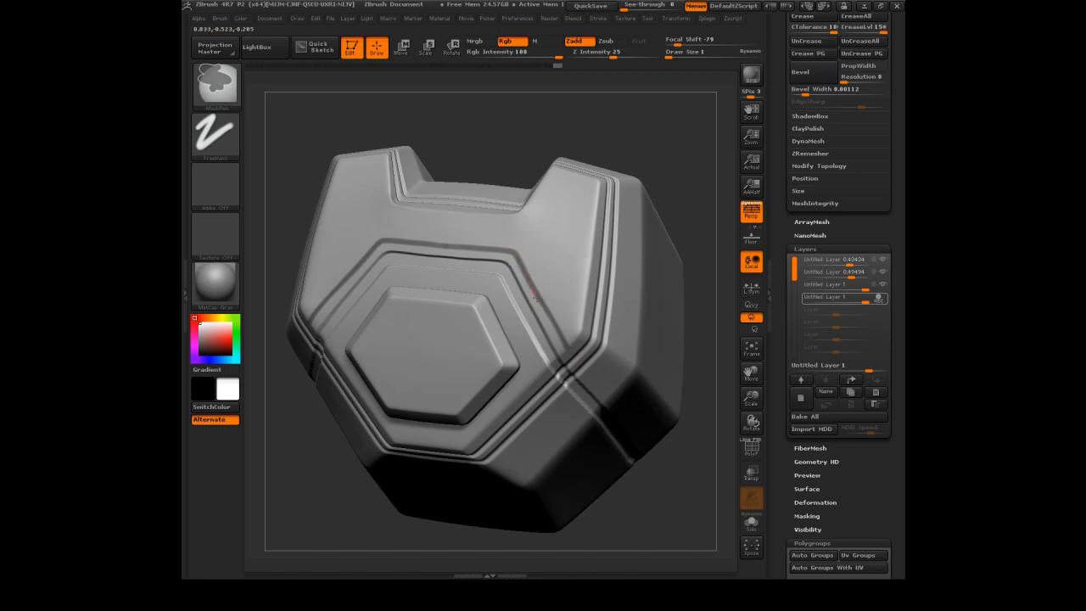
left_click_drag(533, 275, 554, 317)
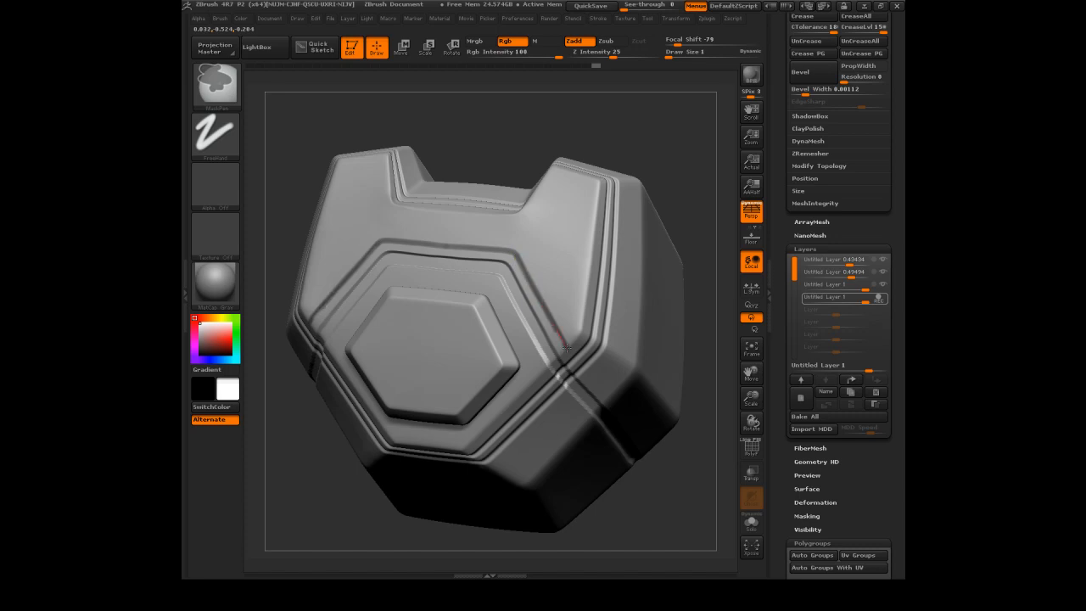
left_click_drag(606, 206, 598, 223)
left_click_drag(685, 133, 662, 161, "shift")
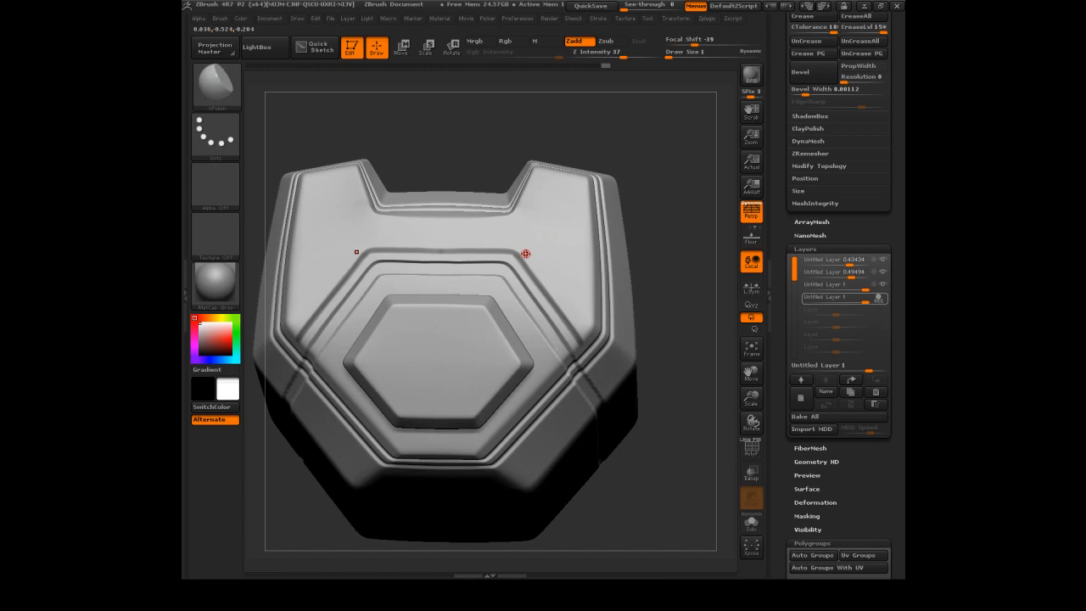
key("ctrl")
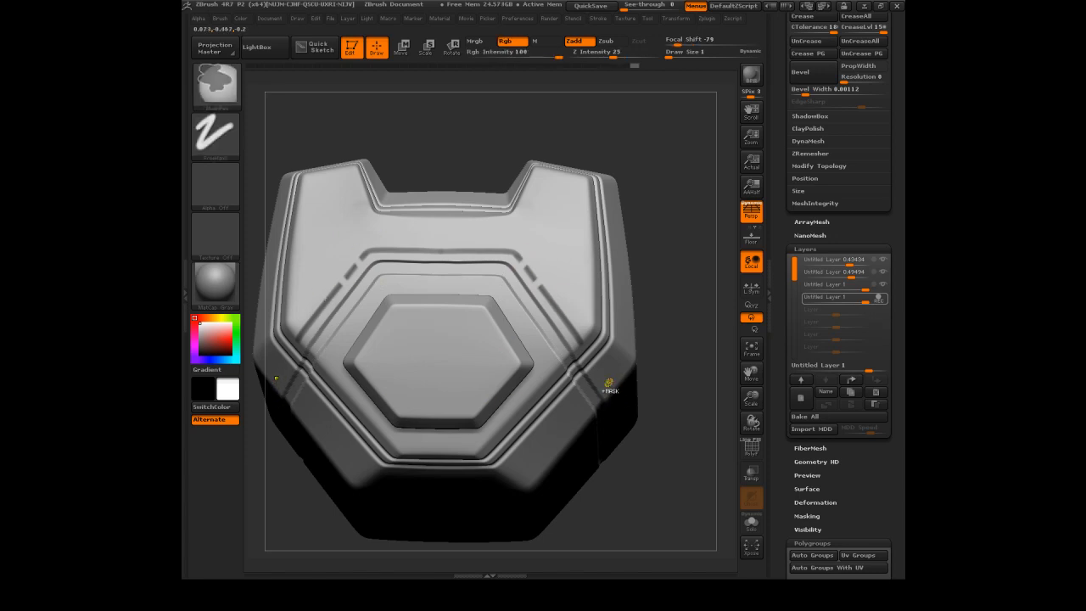
key("ctrl")
Create an alpha from the mask painted on the armor body
left_click_drag(672, 133, 727, 118)
scroll(777, 134, "down", 3)
scroll(777, 133, "down", 6)
left_click(810, 155)
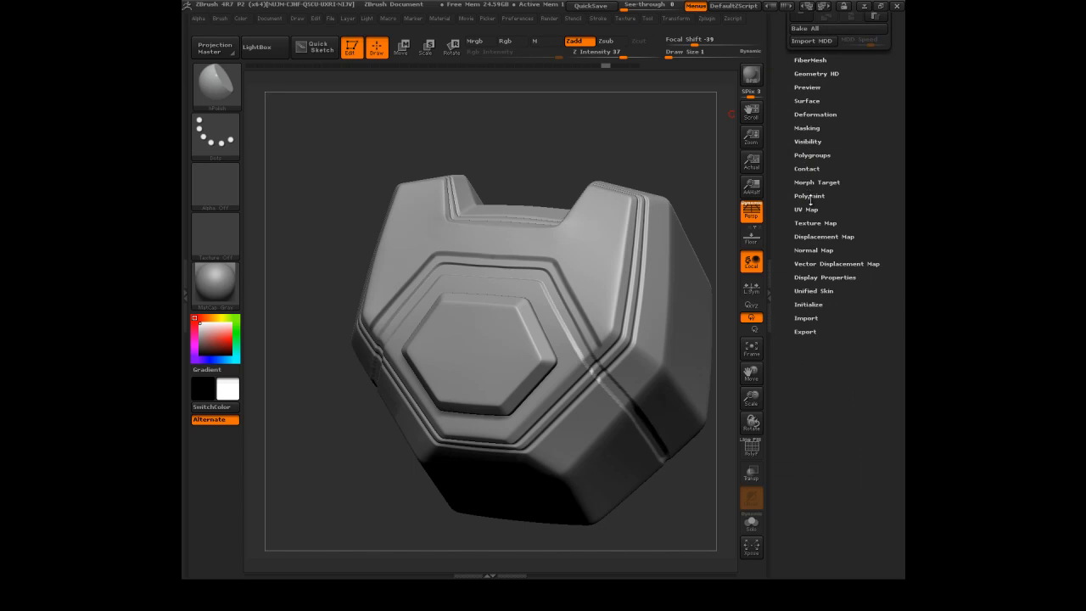
scroll(779, 209, "up", 5)
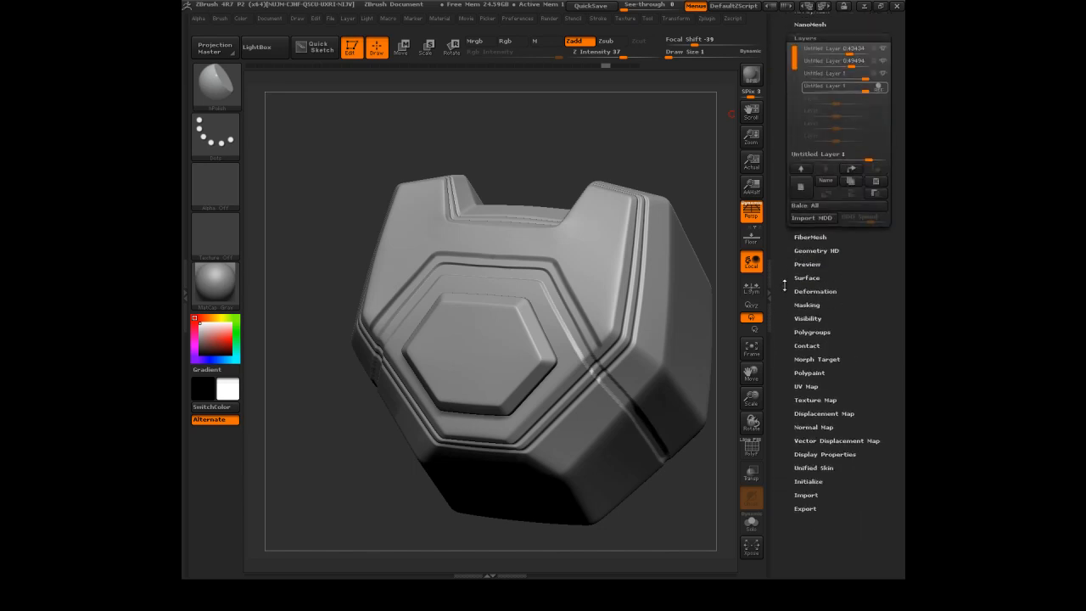
left_click(797, 279)
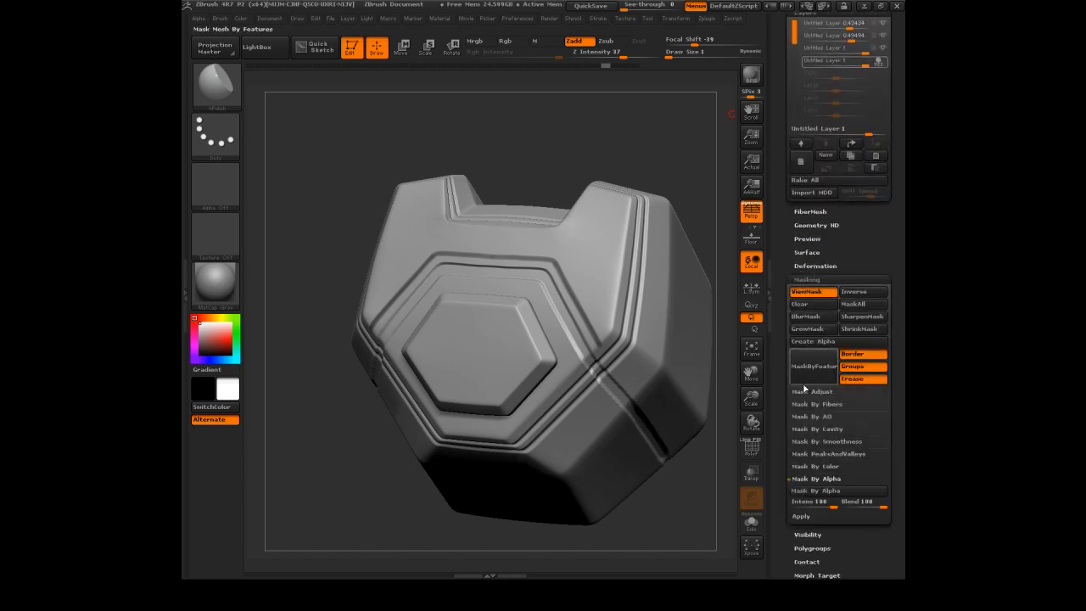
left_click(819, 341)
left_click(216, 185)
left_click(278, 332)
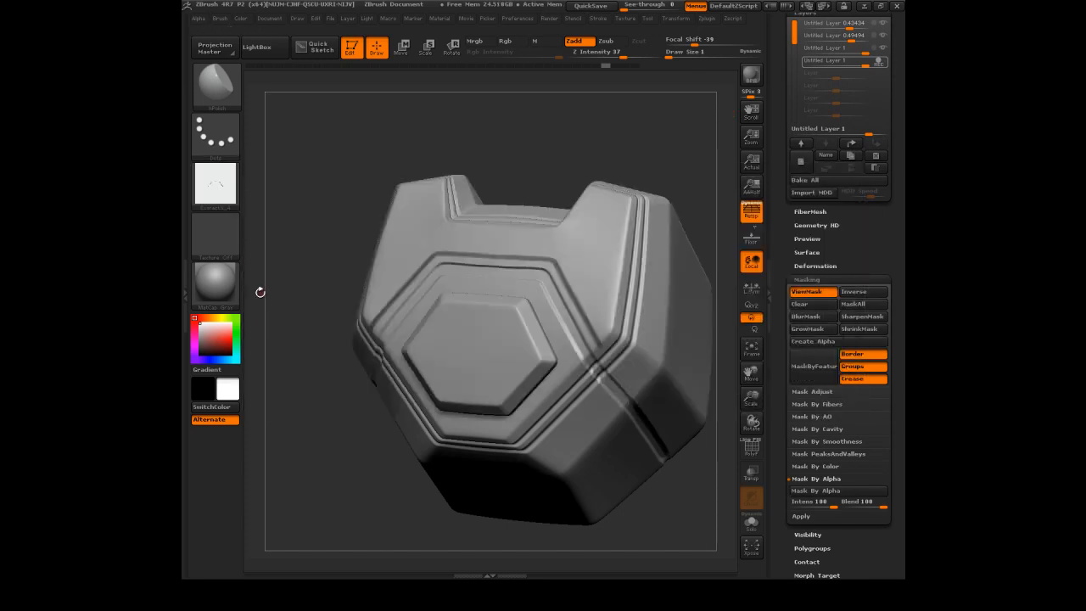
left_click(215, 182)
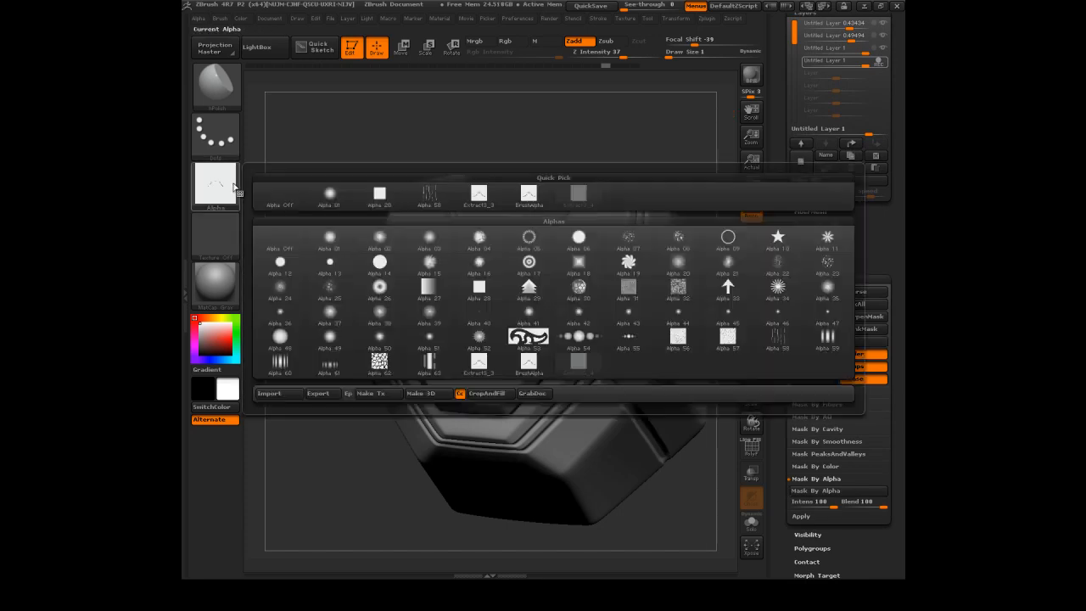
left_click(285, 394)
left_click(774, 502)
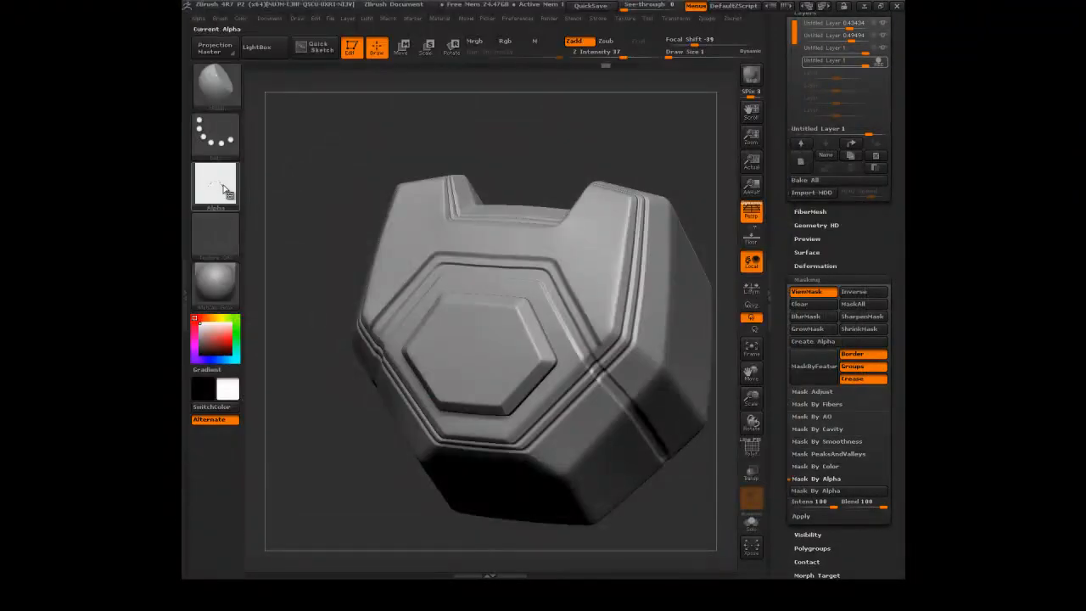
Export the mask alpha to the B2C3 folder as a Photoshop PSD file named Alpha_Line
left_click(215, 183)
left_click(318, 394)
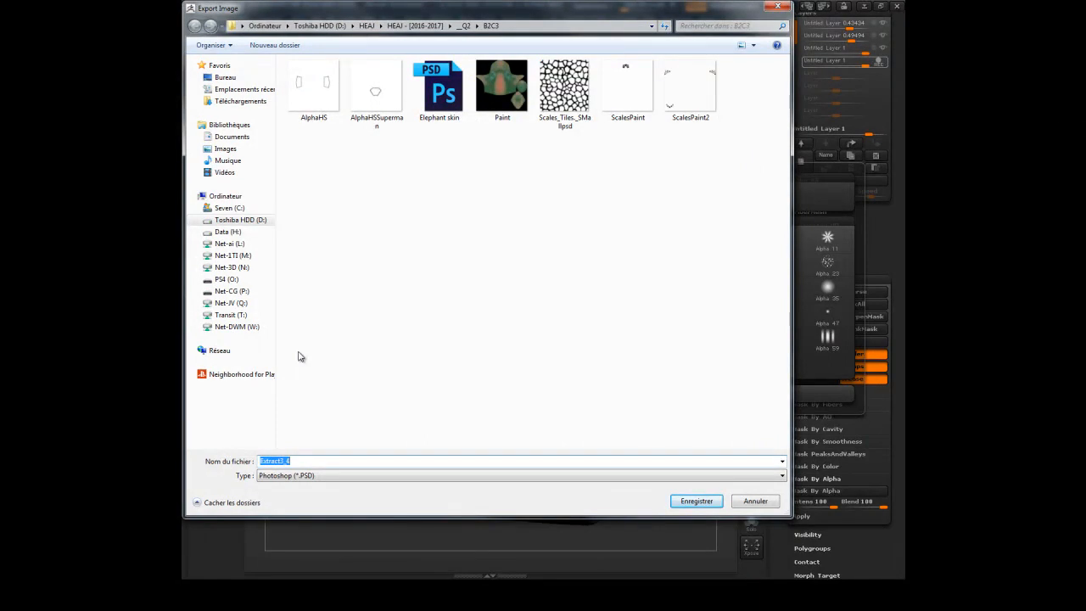
type("A")
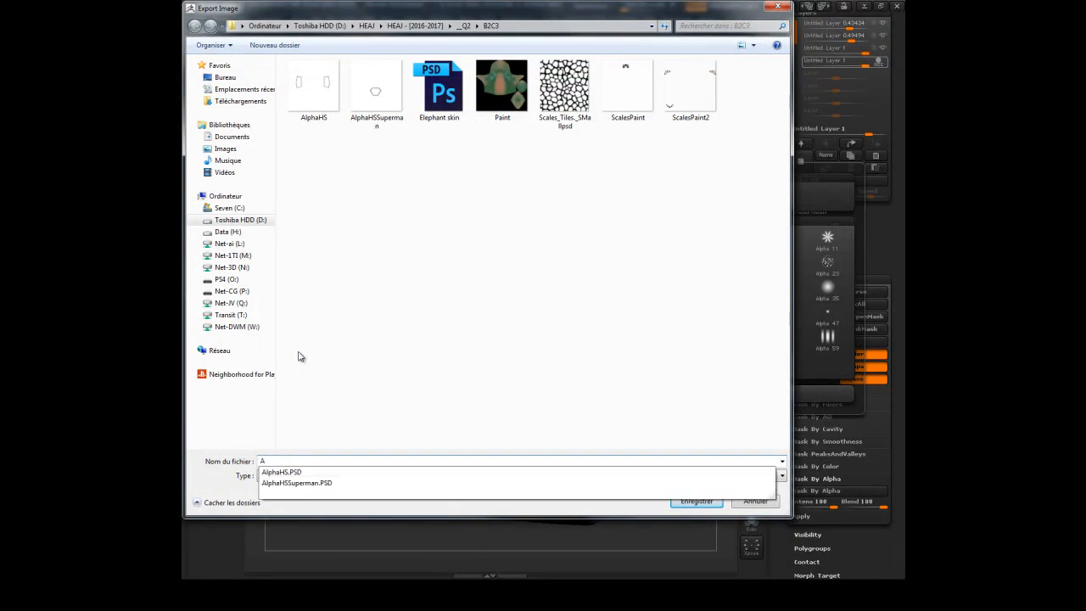
type("lpha_Line")
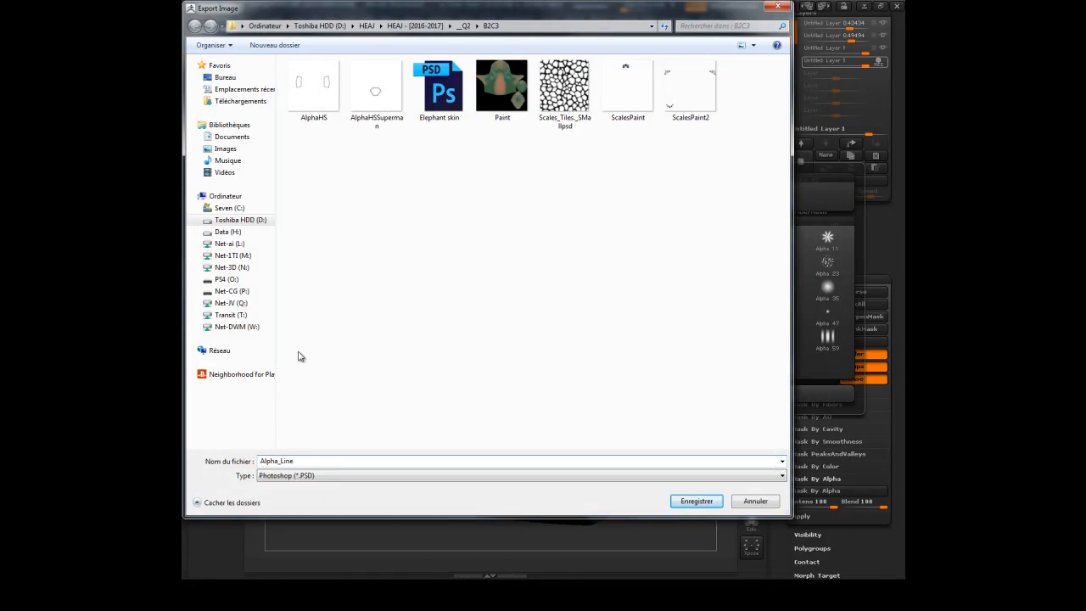
key("Return")
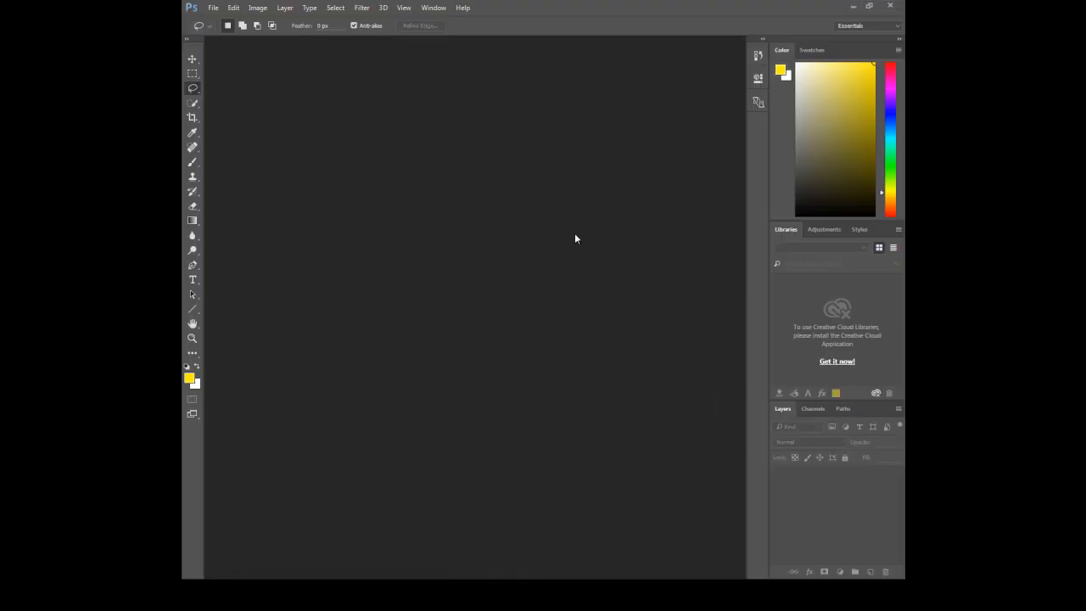
Switch to Photoshop and open Alpha_Line.PSD from the B2C3 folder
key("ctrl+o")
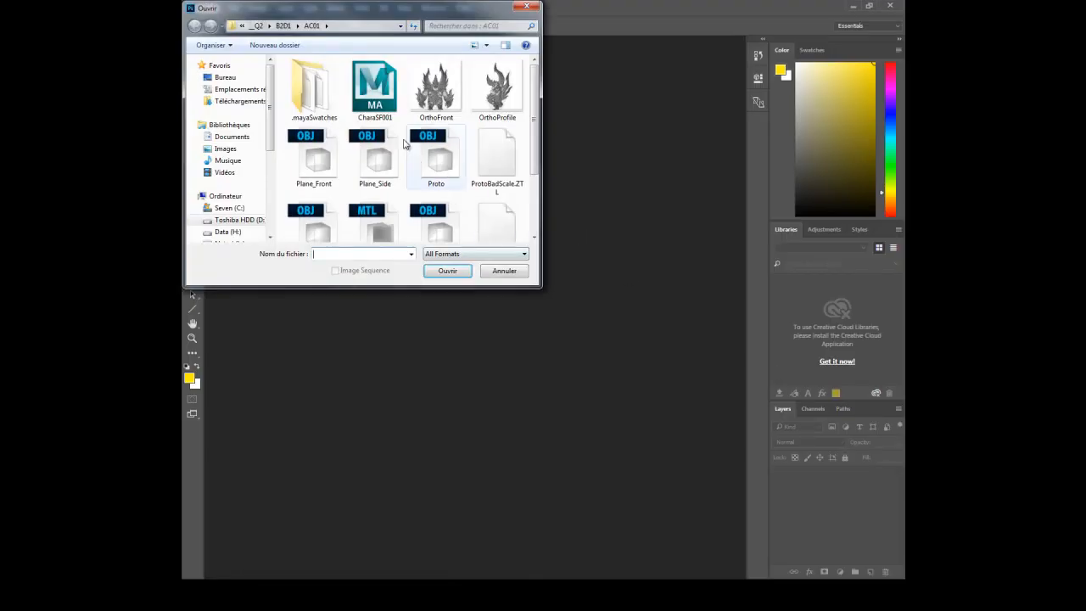
left_click(256, 26)
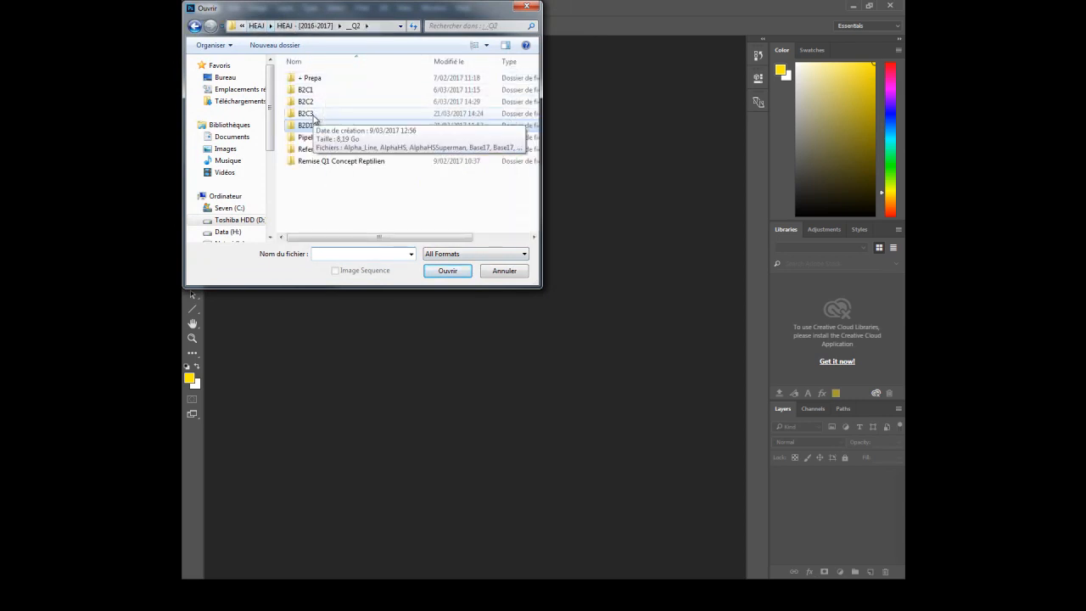
left_click_drag(541, 288, 626, 371)
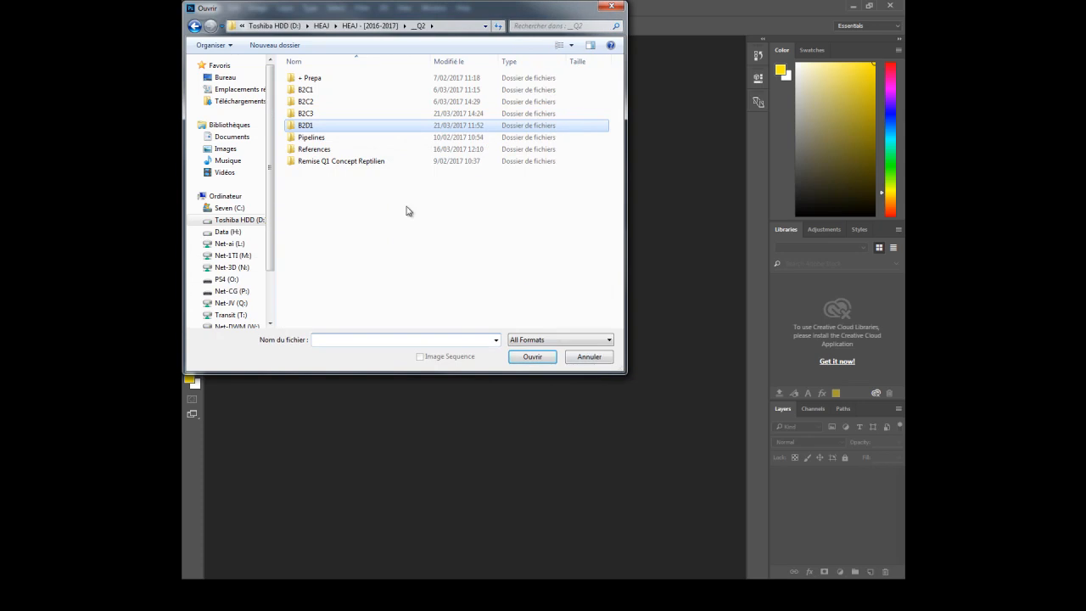
double_click(310, 113)
double_click(314, 113)
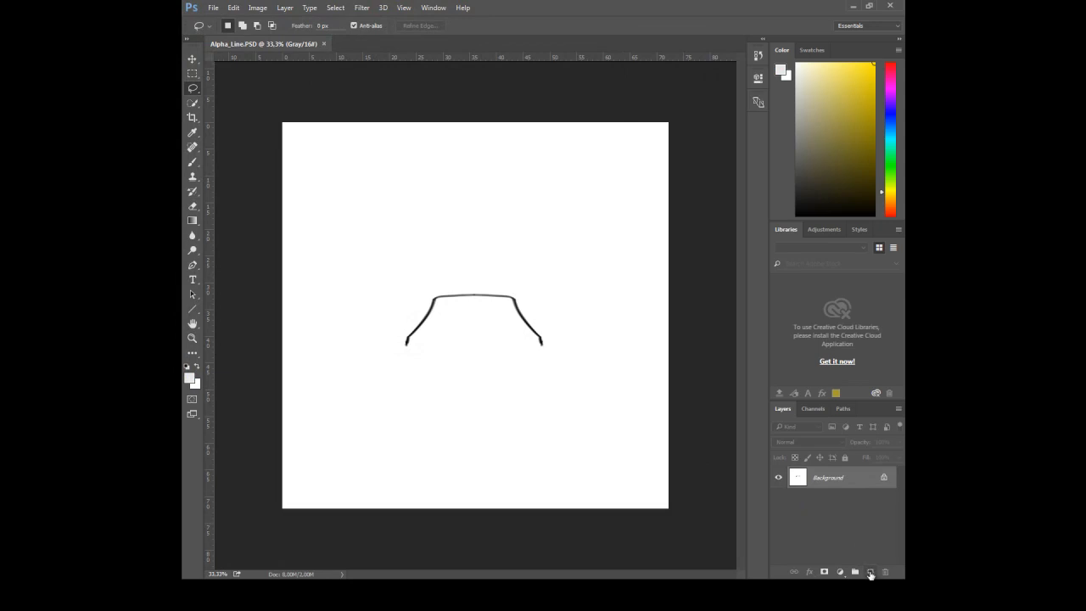
Create a new path and trace the alpha's line with the Pen tool, from its left end over the top to its right end
left_click(842, 409)
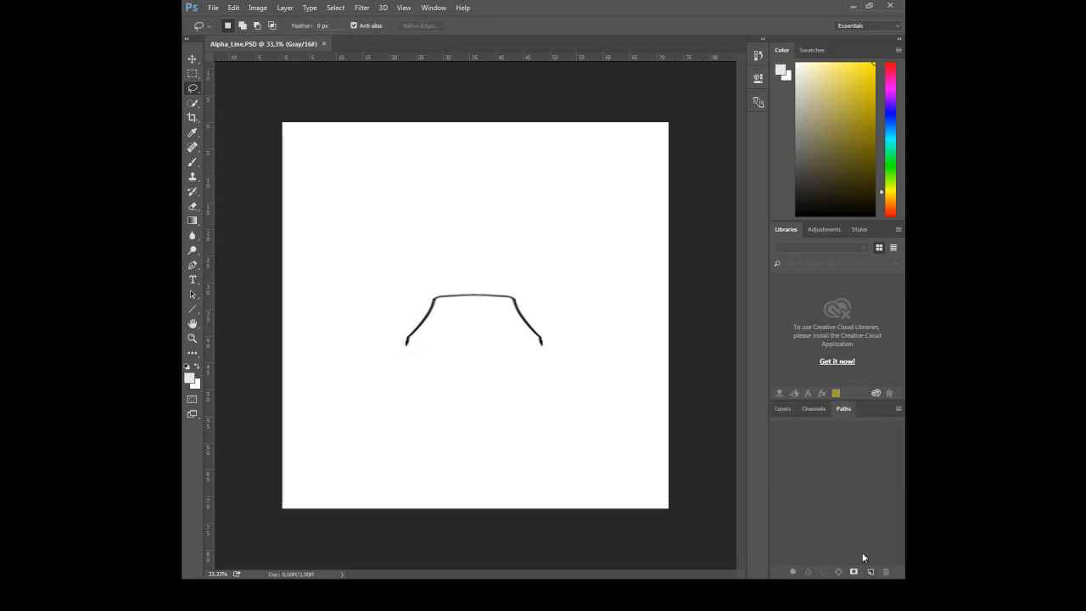
left_click(870, 572)
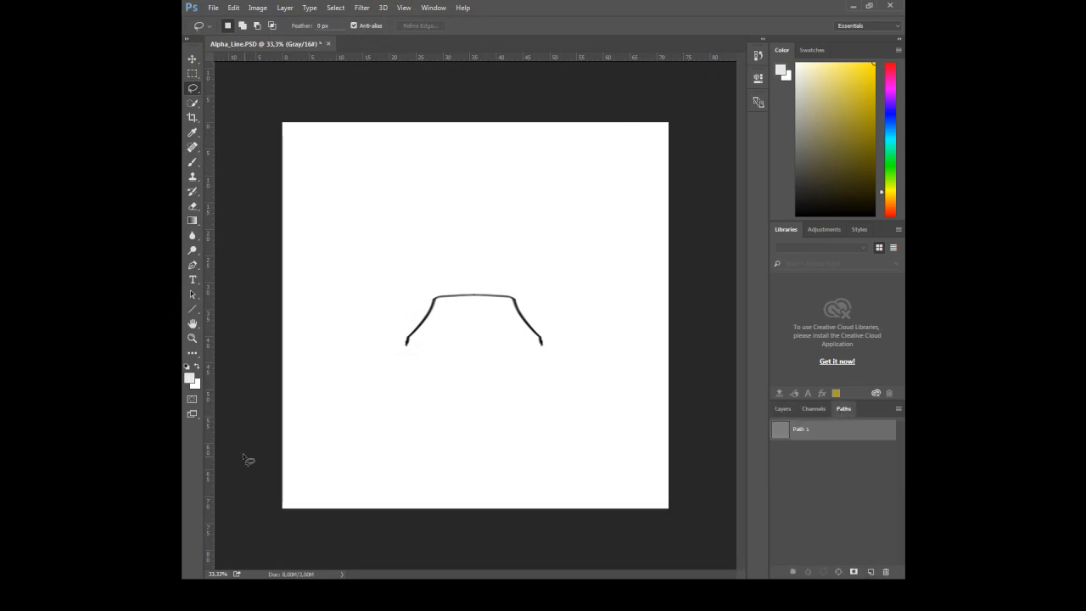
left_click(192, 264)
scroll(432, 347, "up", 2, "alt")
left_click(383, 329)
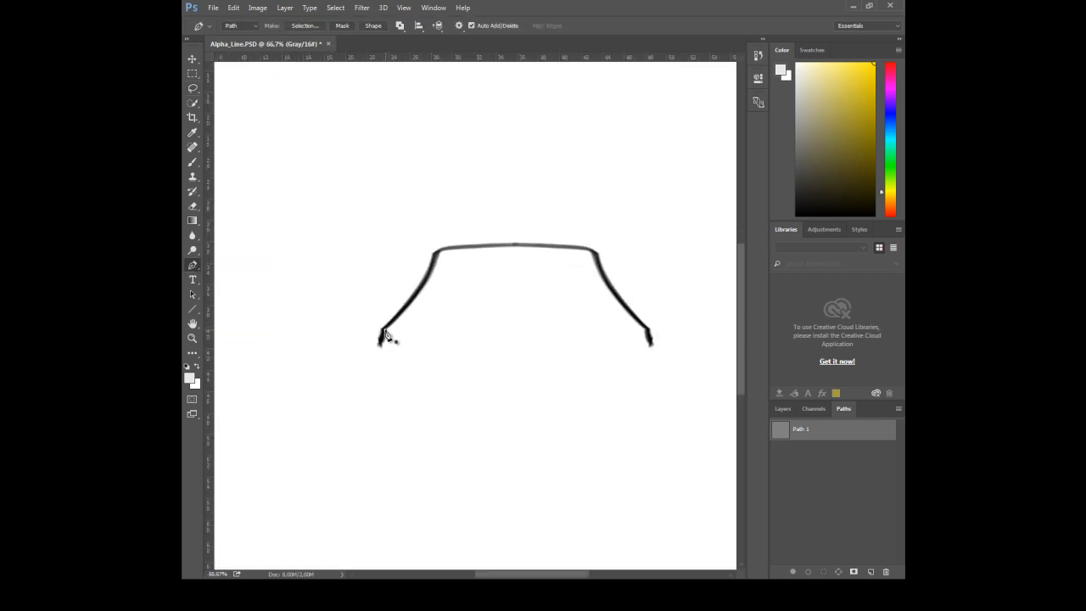
left_click(436, 252)
left_click(422, 291)
left_click_drag(513, 247, 576, 251)
left_click(598, 253)
left_click(651, 340)
left_click(613, 295)
left_click(512, 245)
Add two layers above the background, reset the colours to black and white, and fill Layer 1 with white
left_click(782, 412)
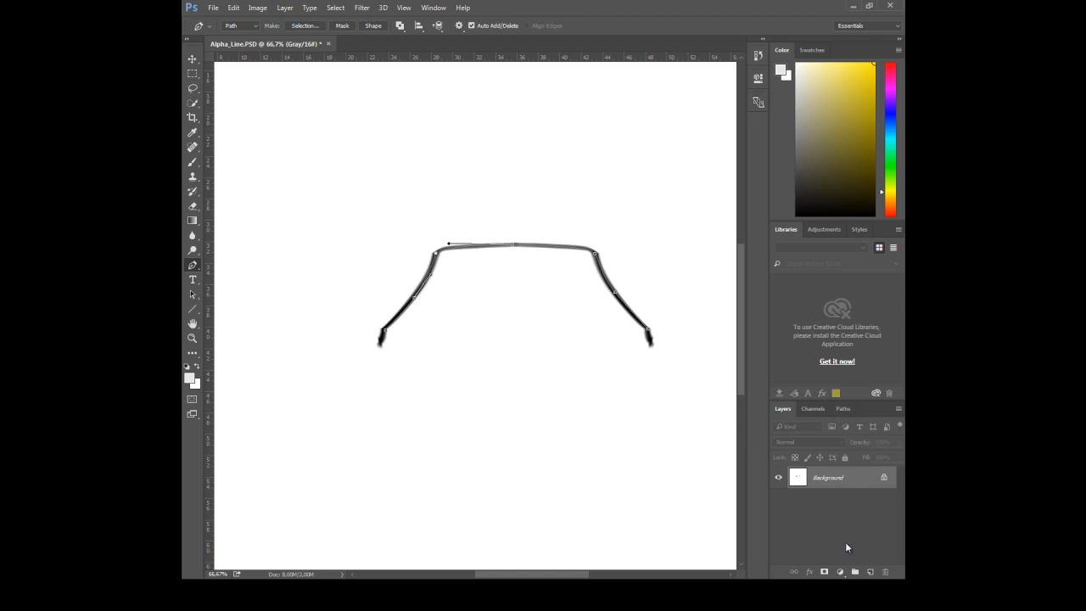
left_click(870, 573)
left_click(871, 574)
left_click(839, 502)
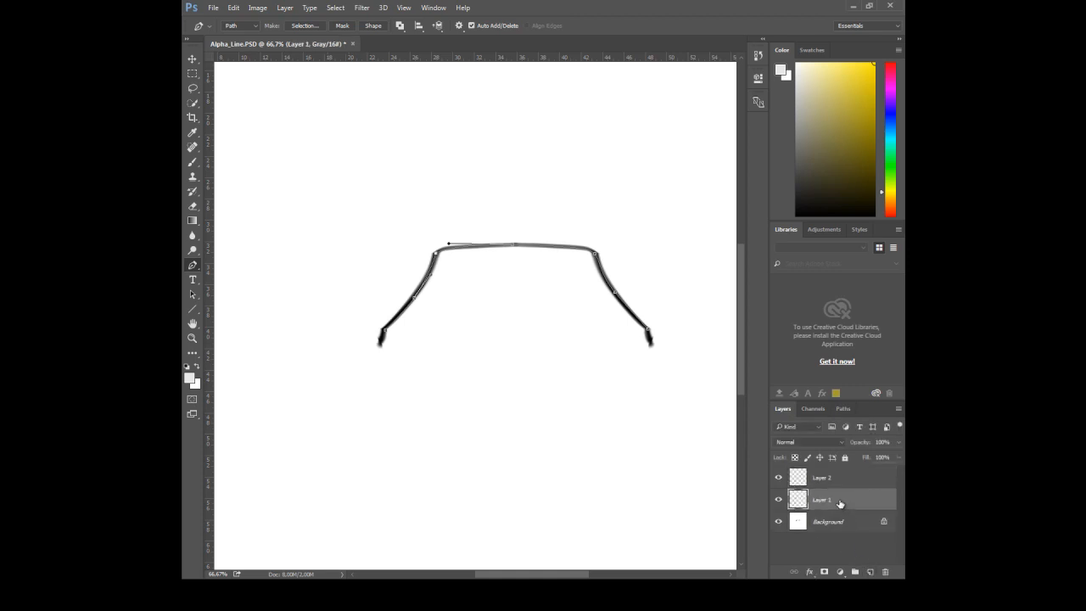
key("d")
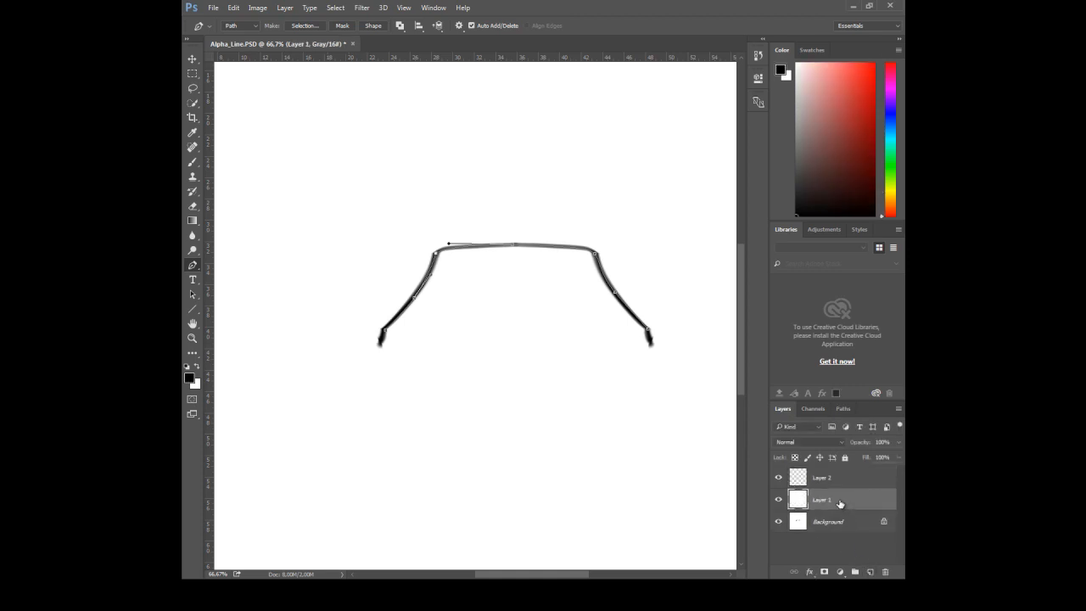
key("ctrl+BackSpace")
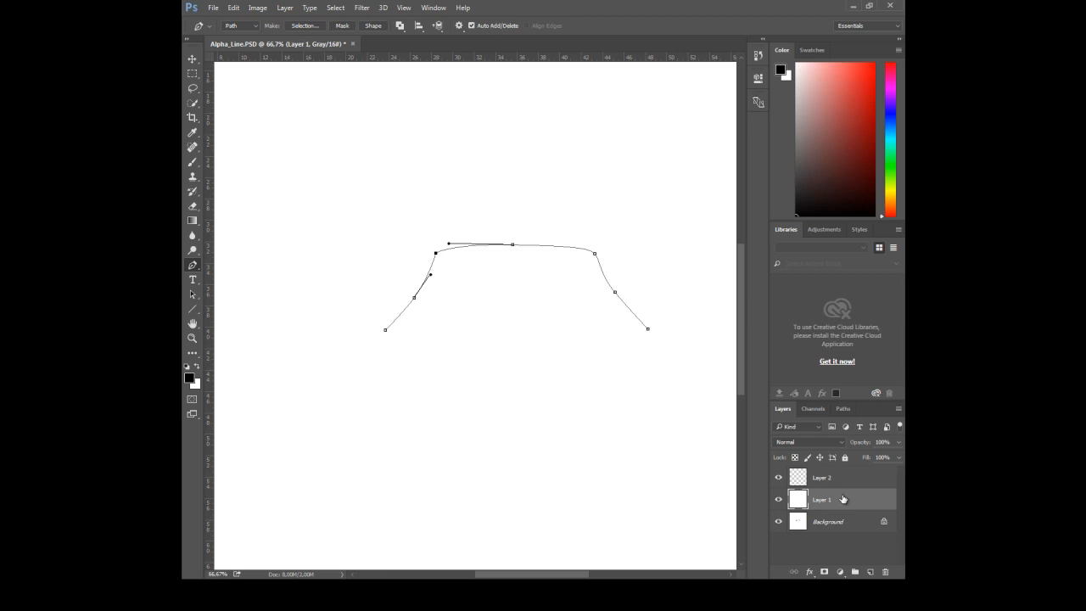
Choose the hard round 30 px tip for the Brush tool and set its spacing to 423%
left_click(842, 408)
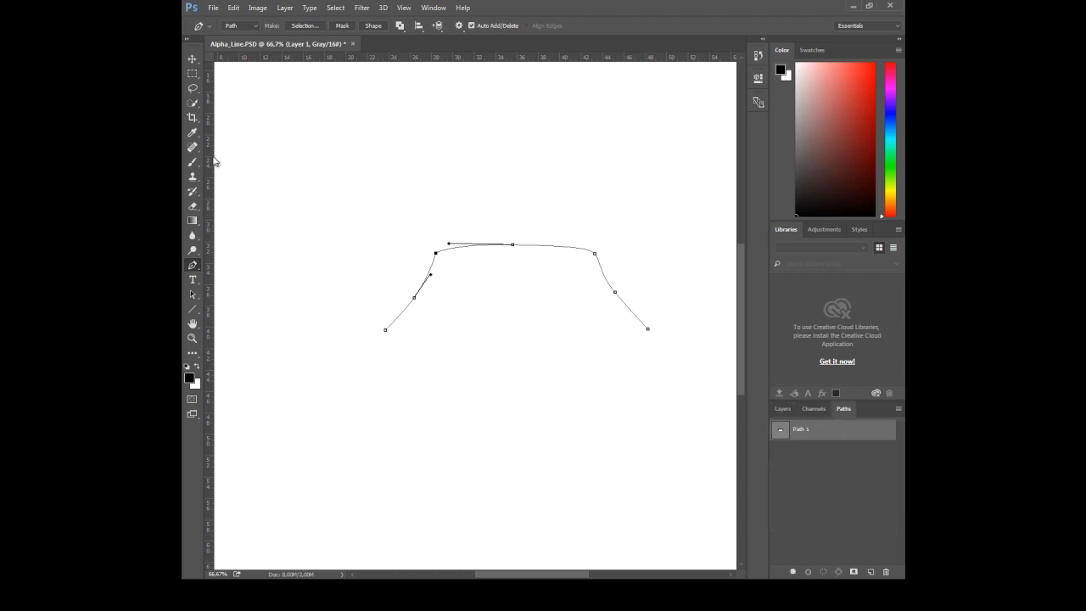
left_click(194, 162)
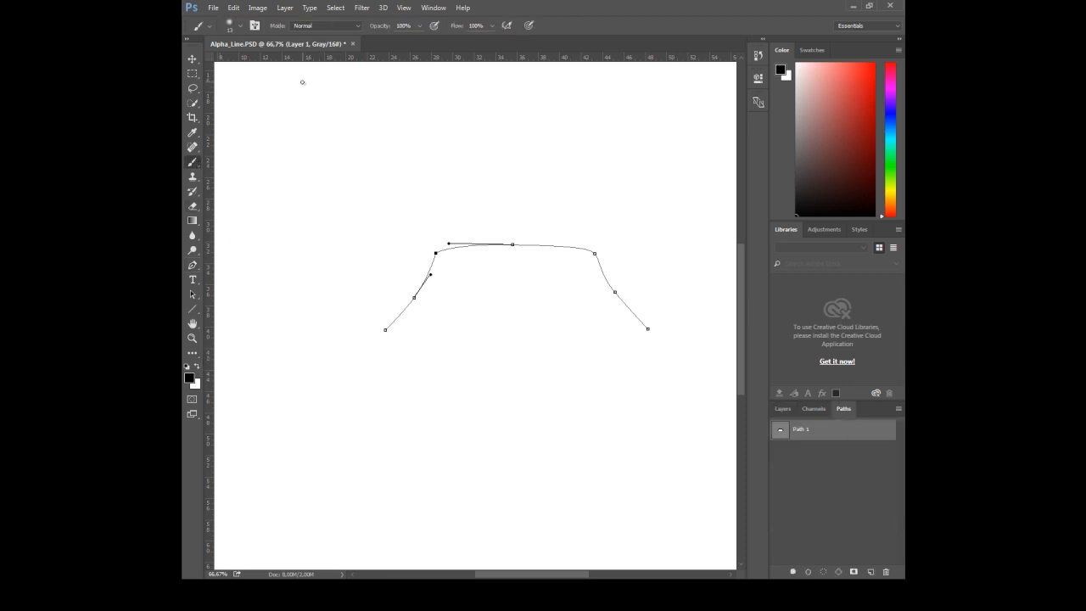
key("F5")
left_click_drag(646, 312, 702, 315)
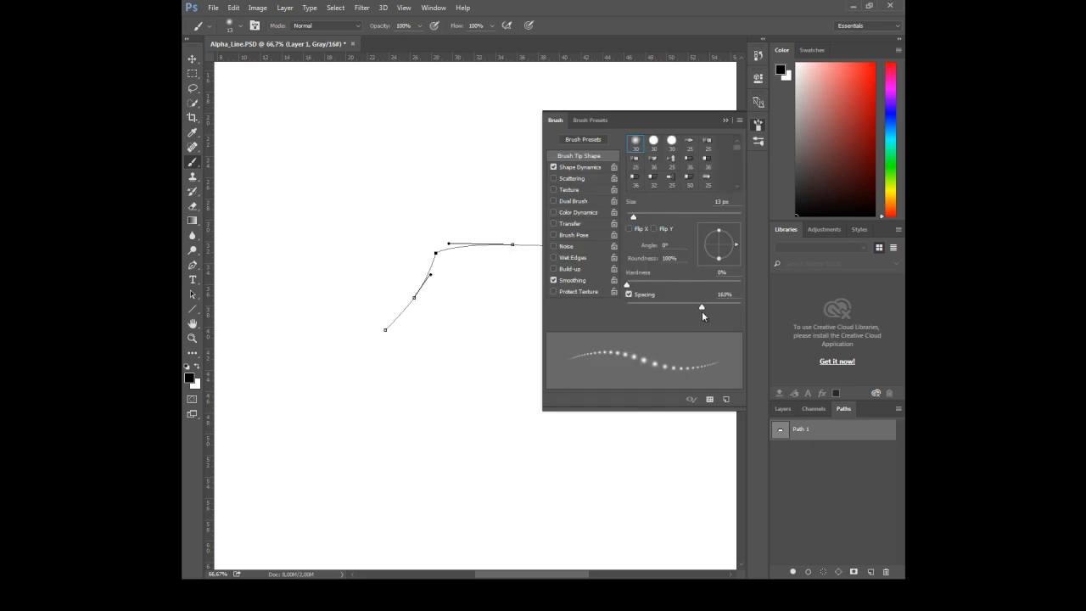
left_click(653, 141)
left_click_drag(674, 307, 724, 307)
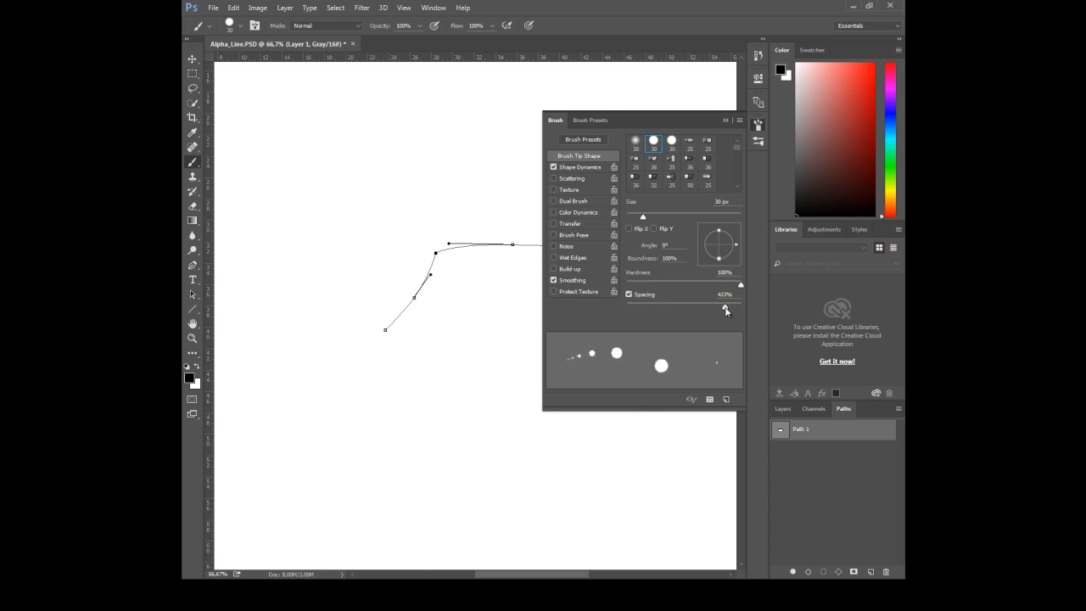
left_click(725, 119)
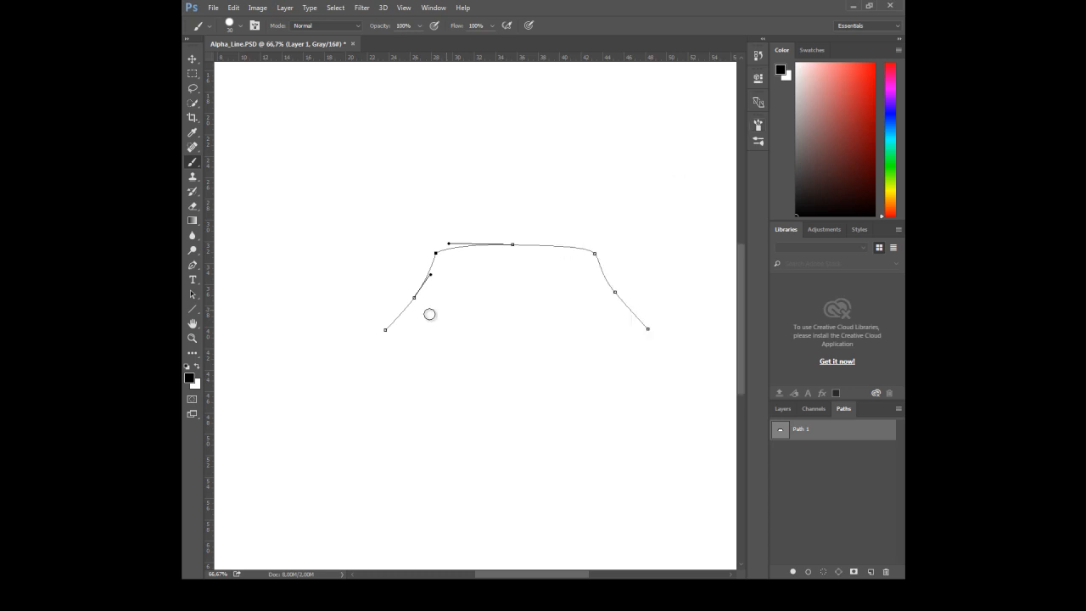
Test-stroke the path, undo that stroke, and set the brush spacing to 118%
left_click(808, 572)
key("ctrl+z")
left_click(254, 25)
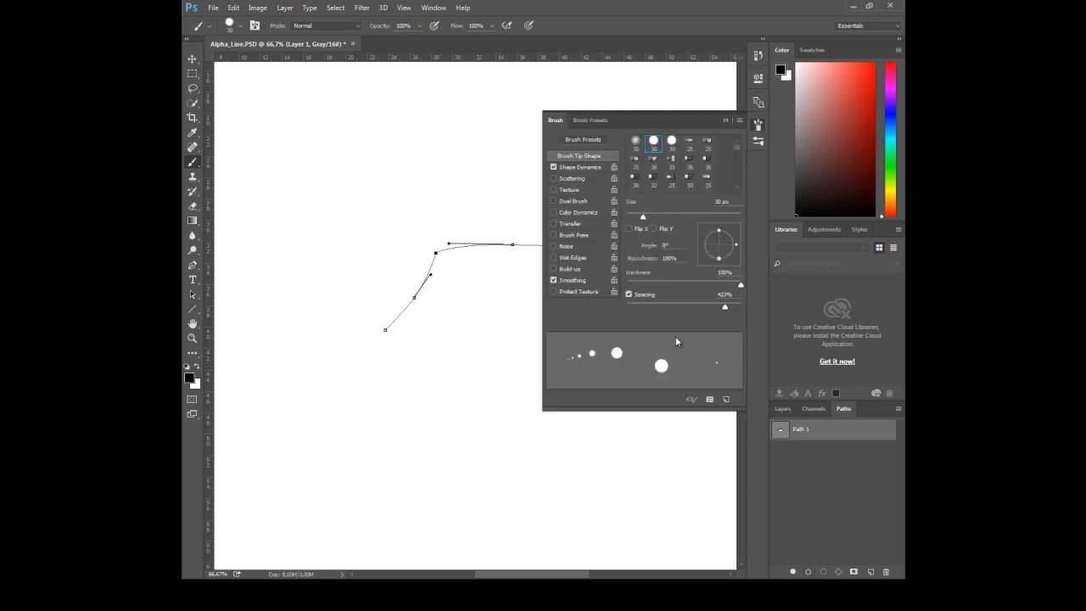
left_click_drag(683, 309, 689, 309)
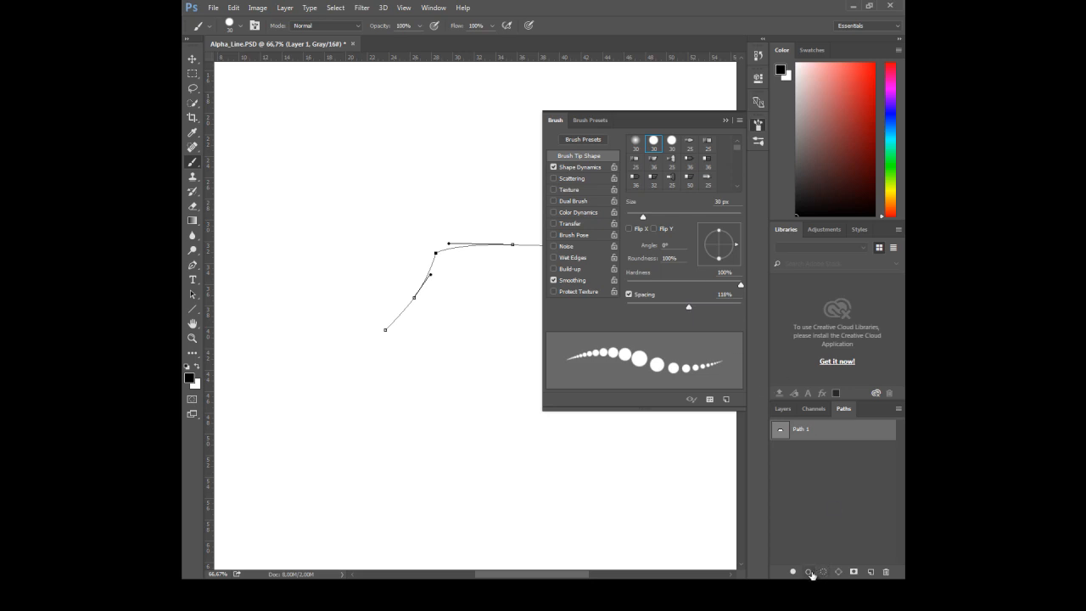
left_click(809, 573)
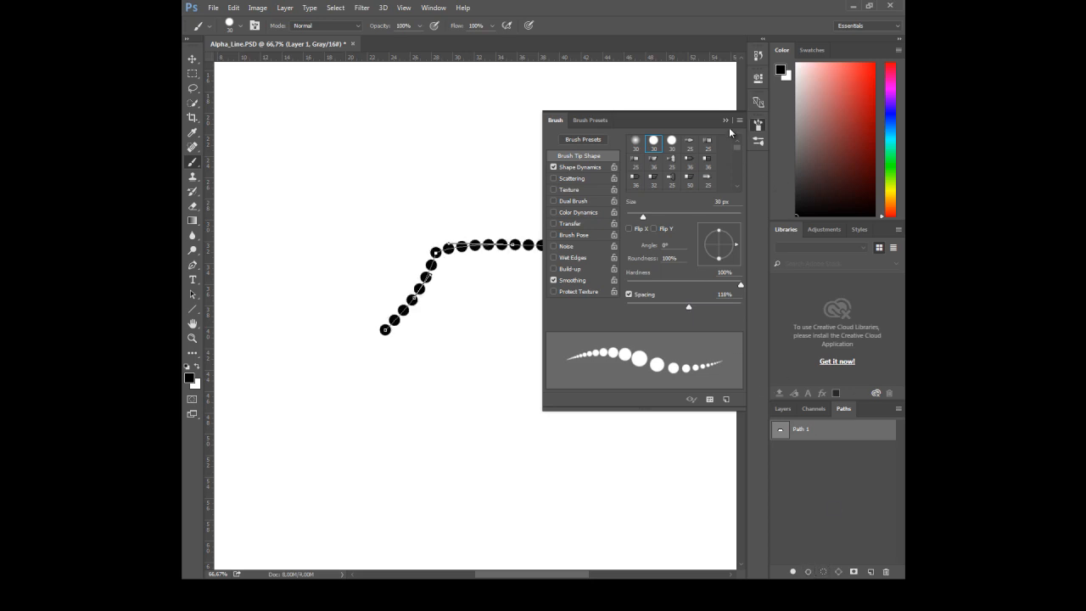
left_click(782, 408)
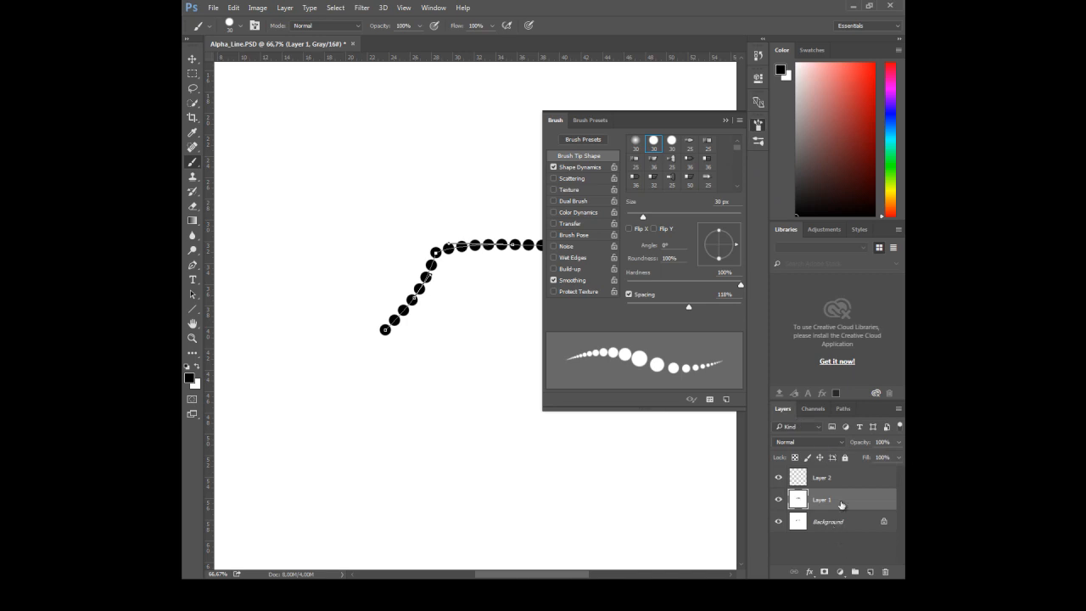
key("ctrl+z")
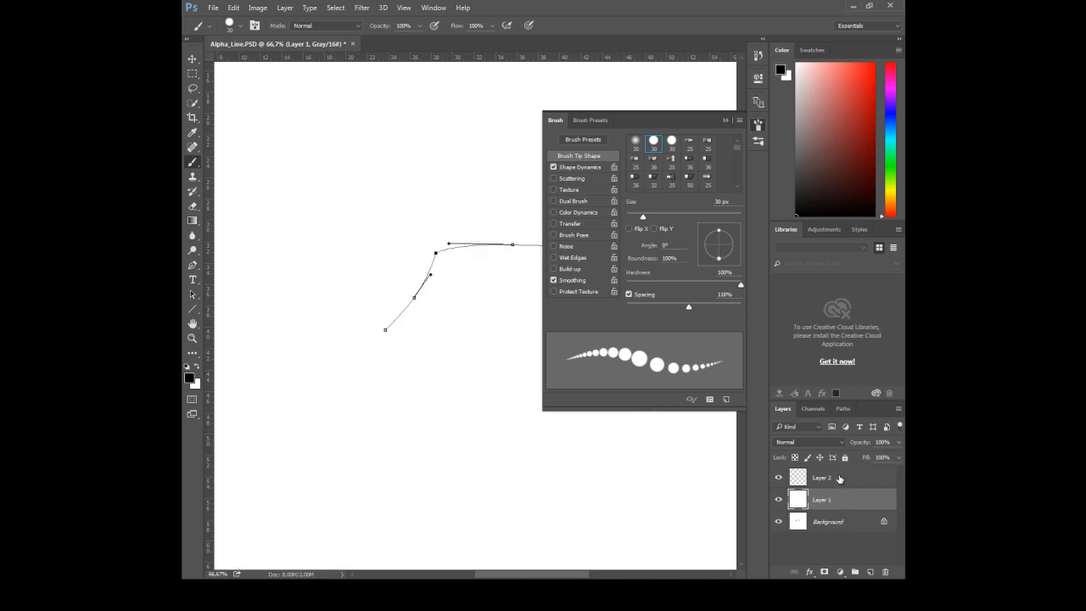
Stroke the path with the black dotted brush on Layer 2
left_click(839, 479)
left_click(843, 408)
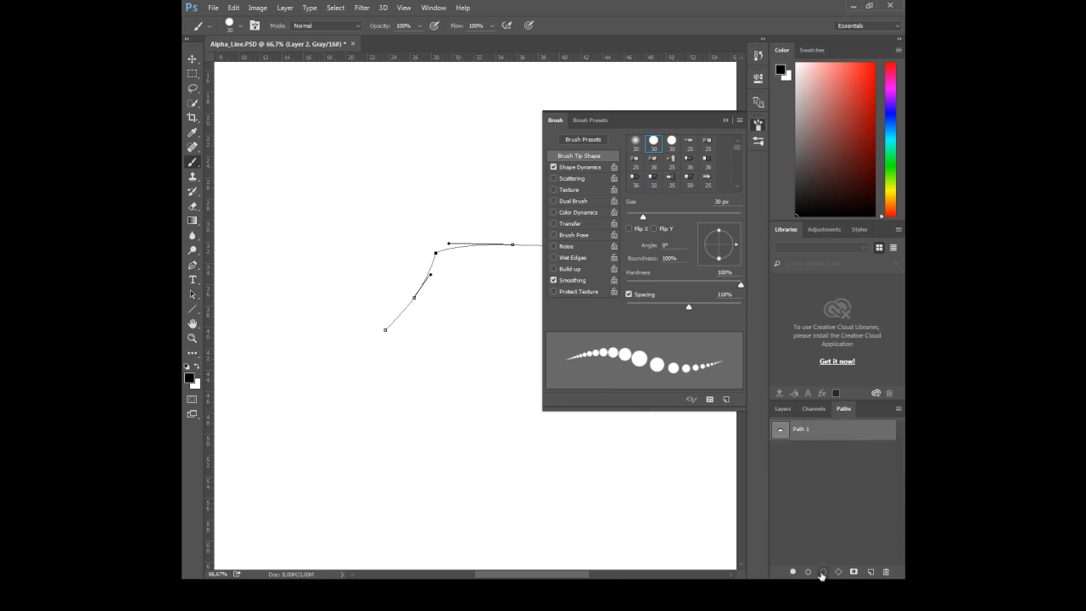
left_click(810, 572)
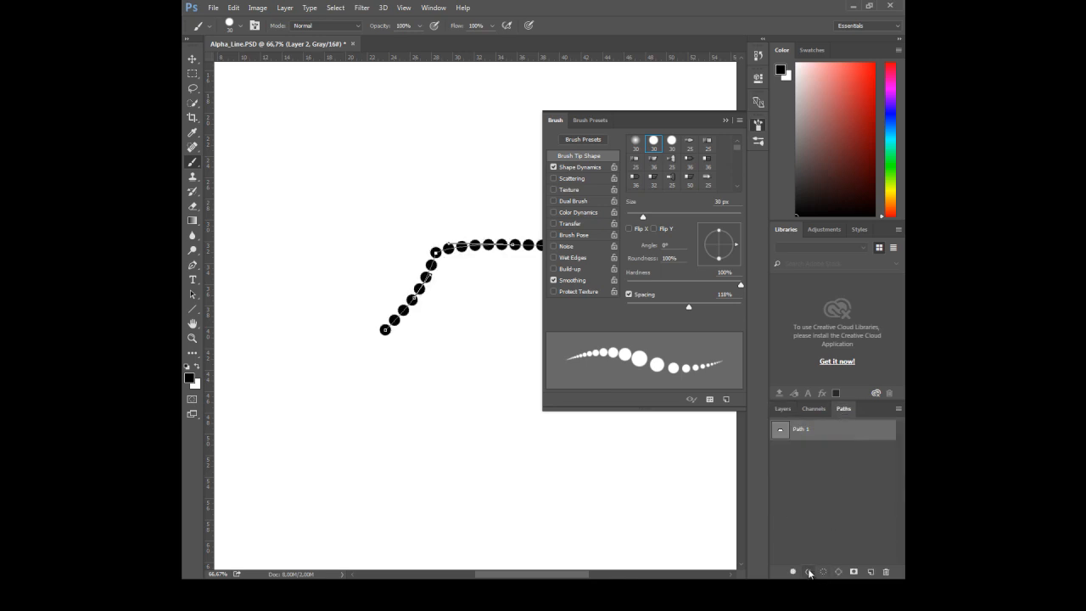
Add a layer above the dots and set the hard round brush to 15 px size and 1% spacing
left_click(812, 409)
left_click(782, 409)
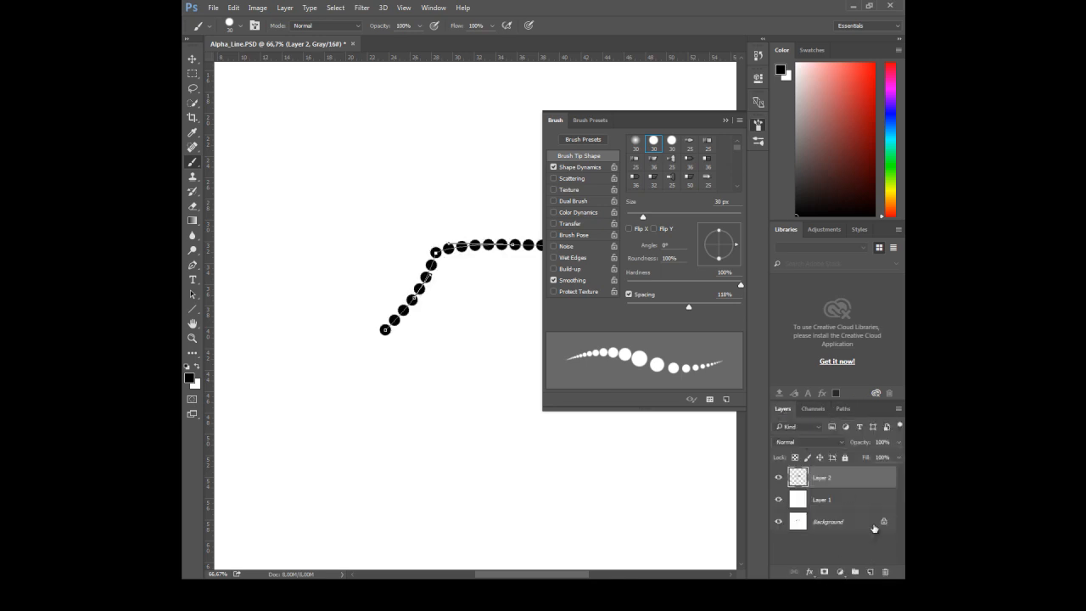
left_click(870, 572)
left_click(844, 409)
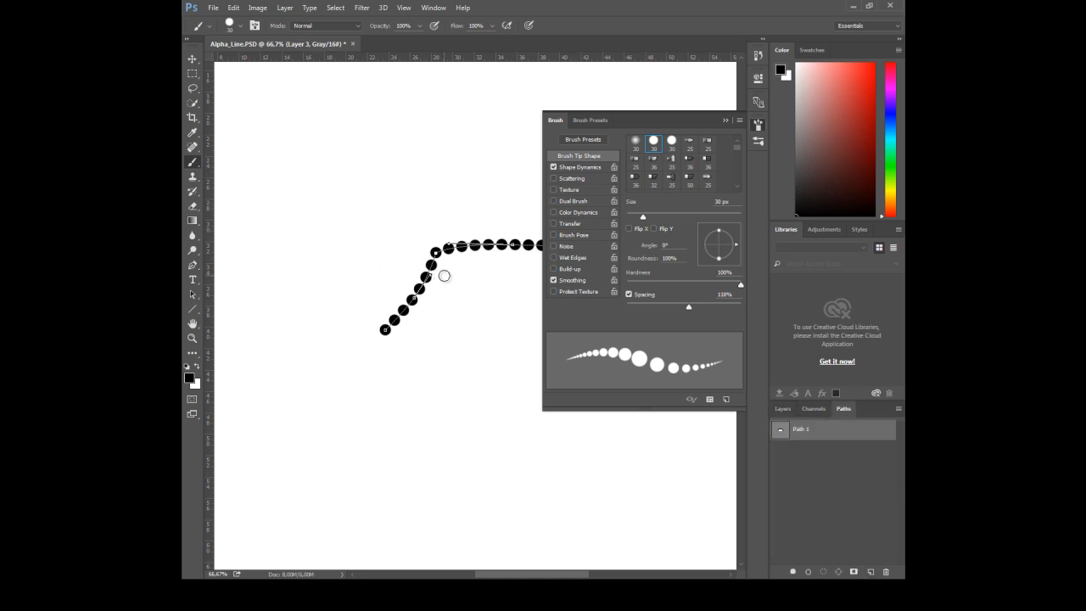
key("x")
right_click_drag(468, 279, 468, 281, "alt")
left_click_drag(688, 309, 598, 308)
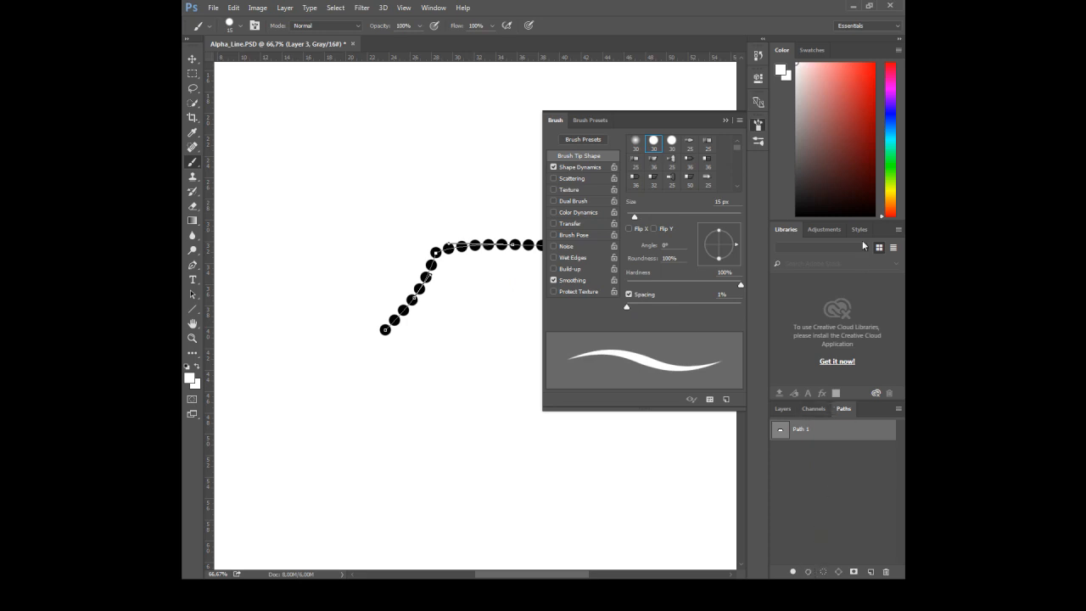
Stroke the path on the new layer with a solid mid-grey line and deselect the path
left_click_drag(872, 129, 882, 55)
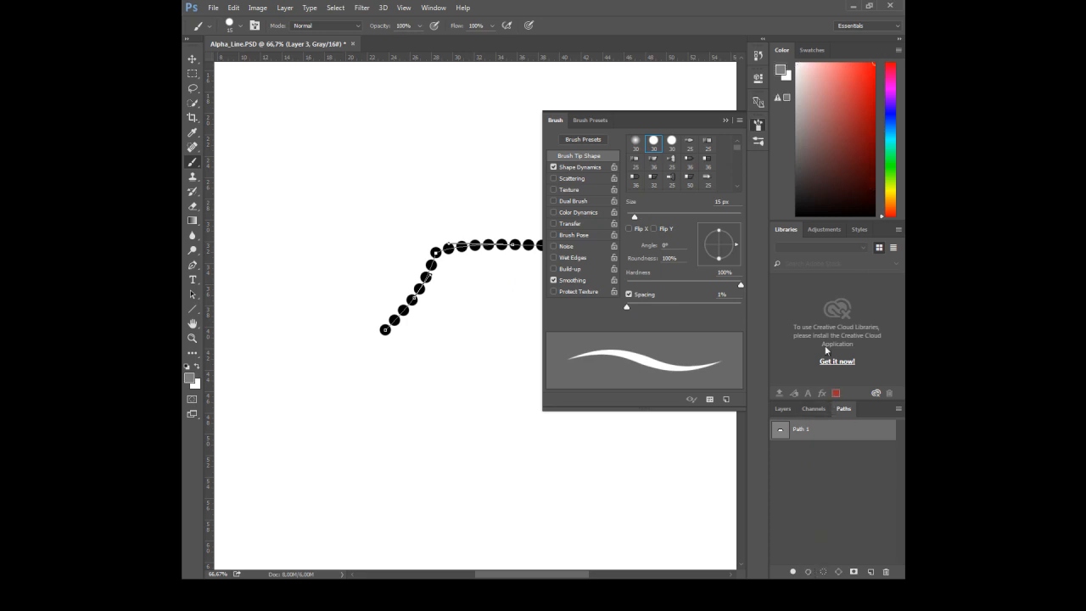
left_click(807, 572)
left_click(810, 526)
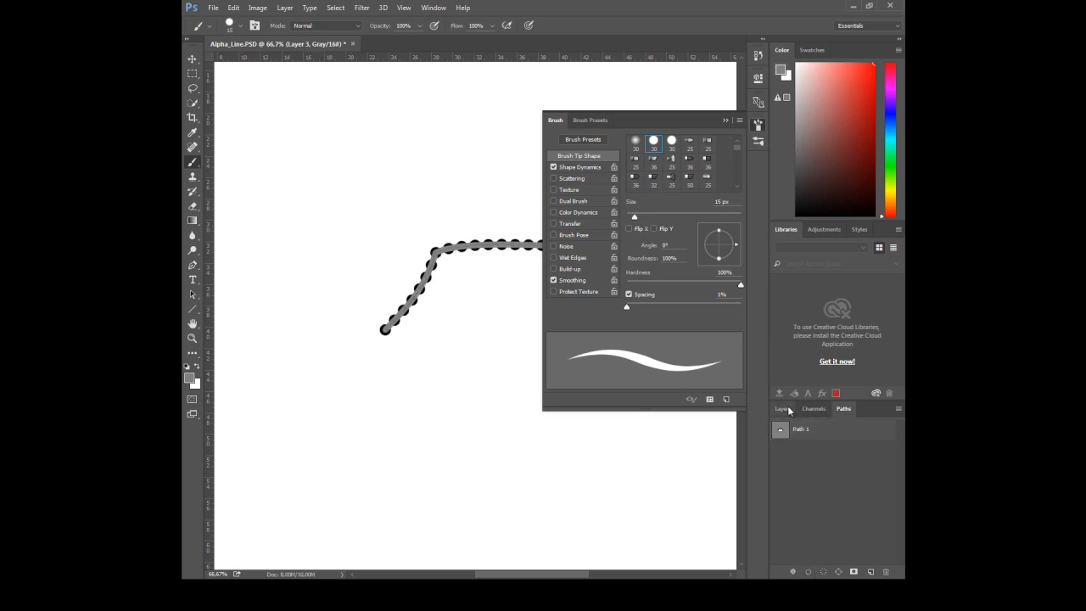
Hide Layer 3 and mask Layer 2 so the black dots are confined to the shape of the grey line
left_click(788, 410)
left_click(778, 479)
left_click(810, 503)
left_click(823, 571)
key("ctrl+i")
left_click(727, 120)
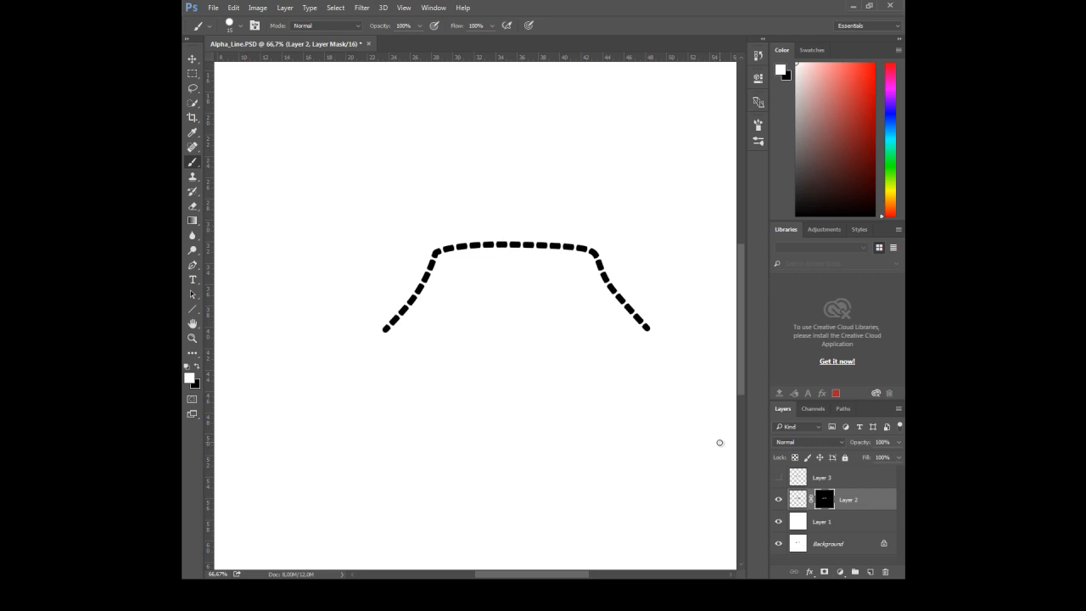
Apply the layer mask on Layer 2
right_click(865, 497)
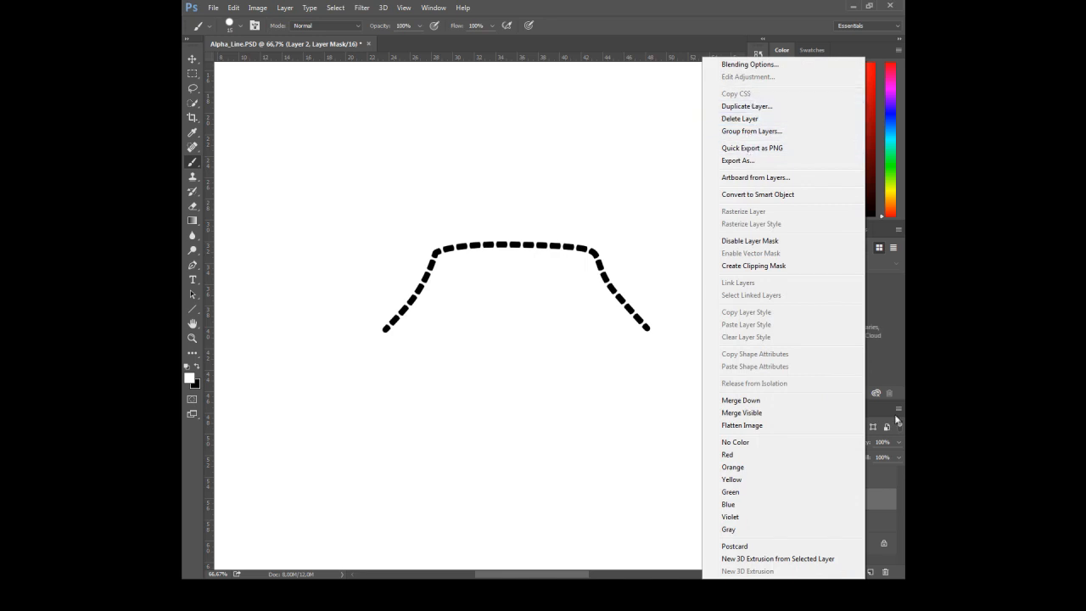
left_click(884, 504)
right_click(825, 498)
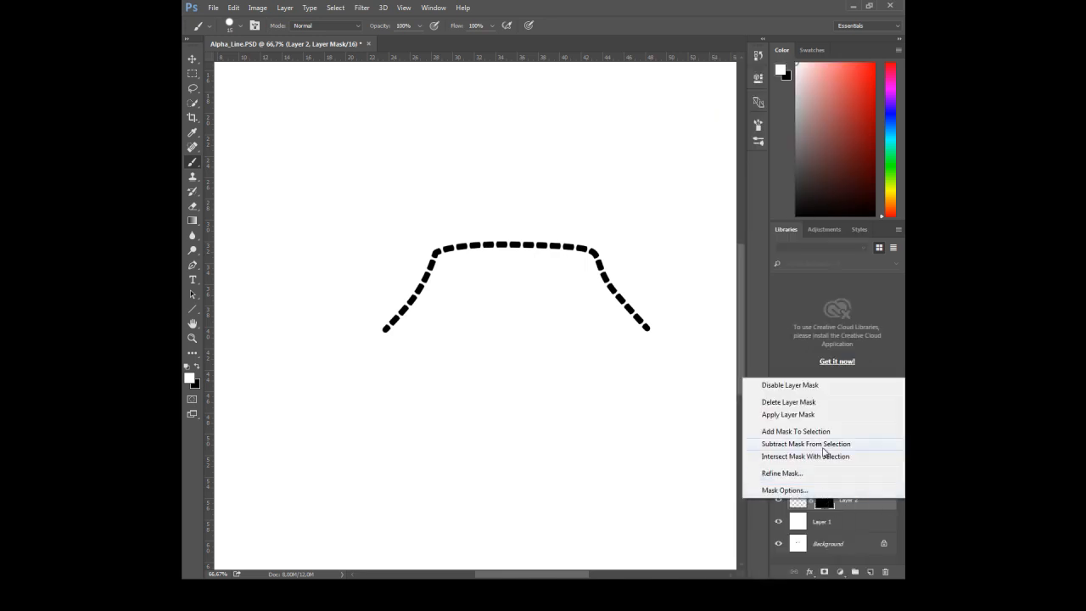
left_click(792, 413)
Add an Inner Glow style to Layer 2, keeping the dashes in view beside the settings
double_click(877, 504)
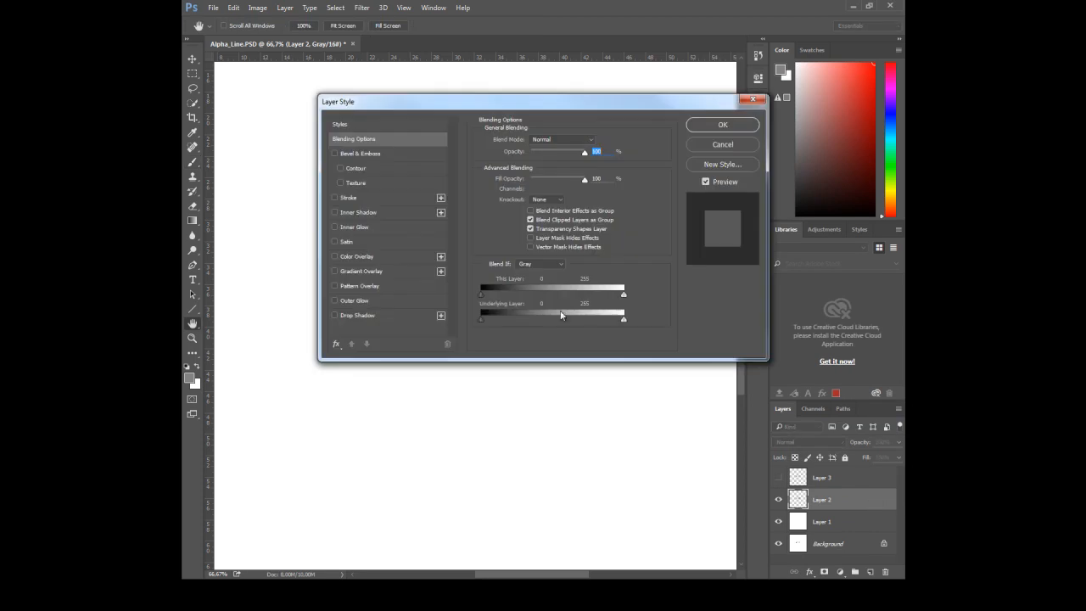
left_click_drag(402, 102, 313, 104)
left_click(265, 229)
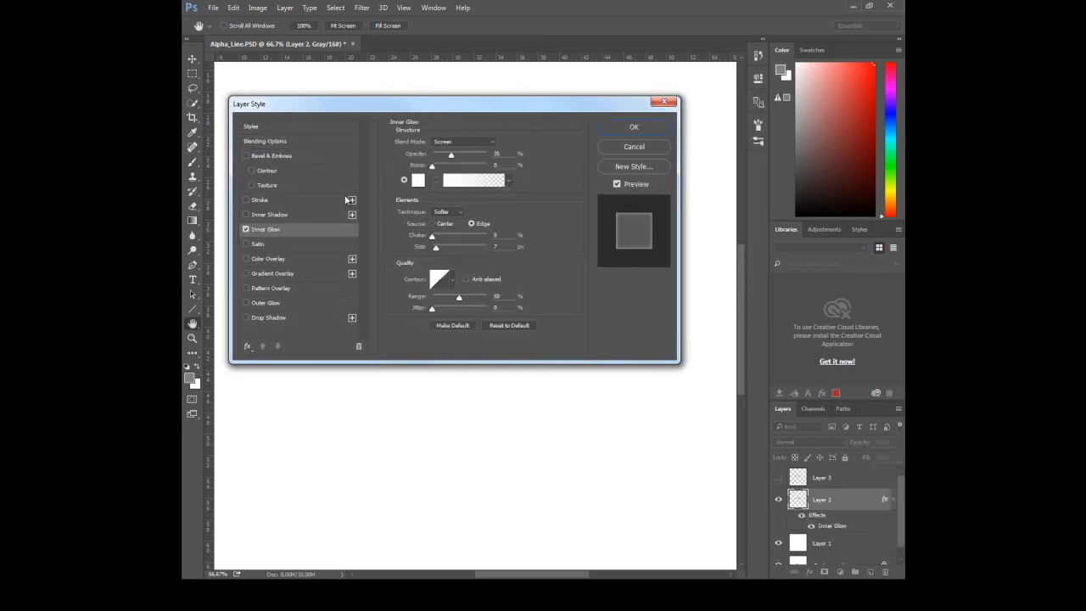
left_click_drag(395, 111, 726, 182)
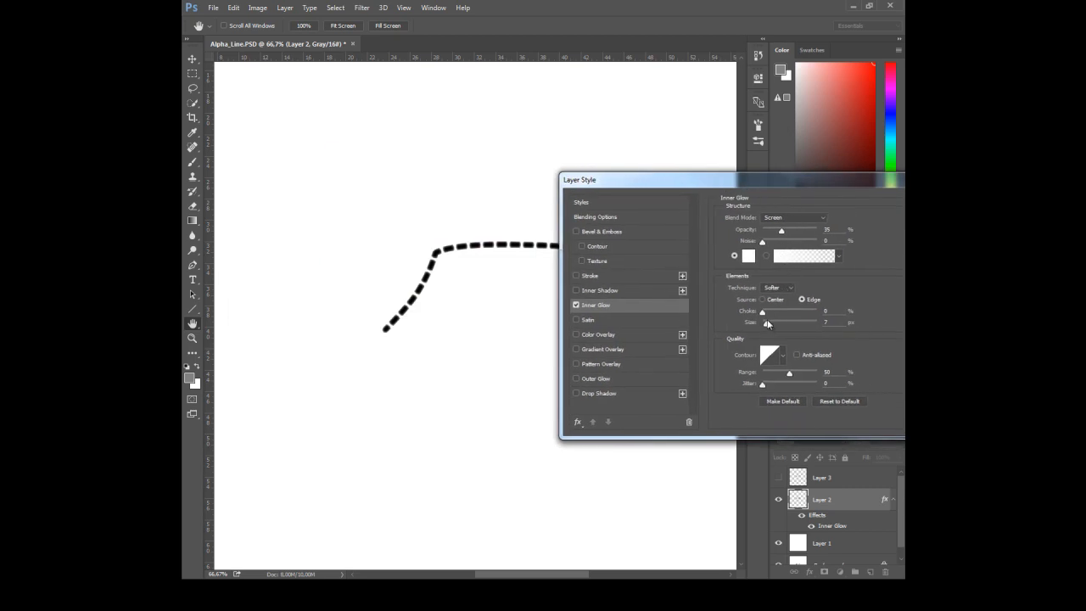
Set Layer 2's Inner Glow to the Precise technique with 0% choke, a size of 5 px and 63% opacity, and apply it
left_click_drag(763, 312, 776, 316)
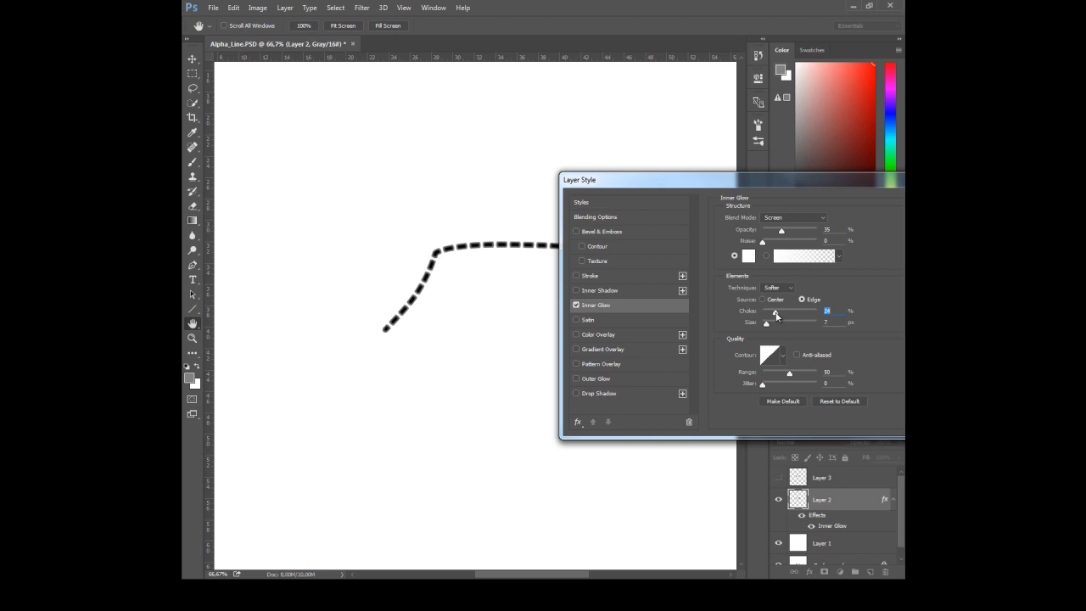
mouse_move(775, 316)
left_mouse_down()
mouse_move(761, 316)
mouse_move(768, 328)
left_mouse_up()
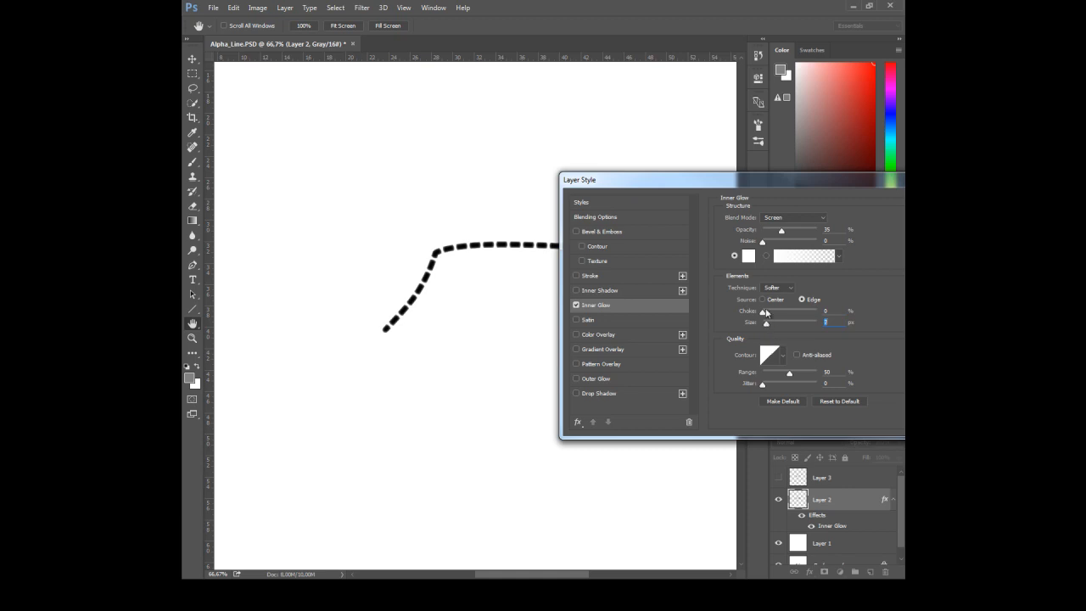
left_click(771, 300)
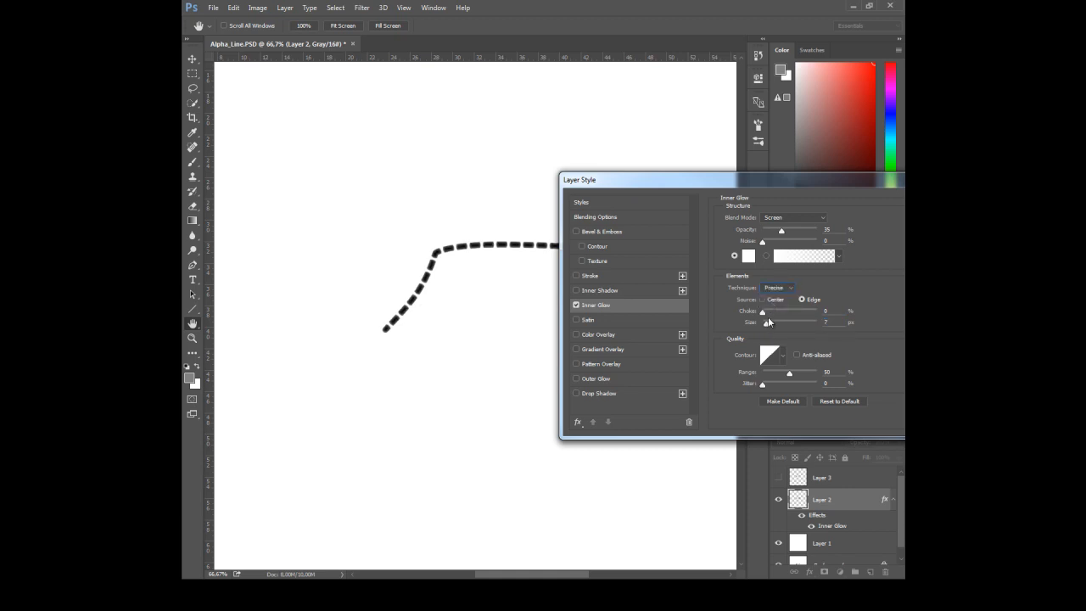
left_click_drag(768, 320, 766, 327)
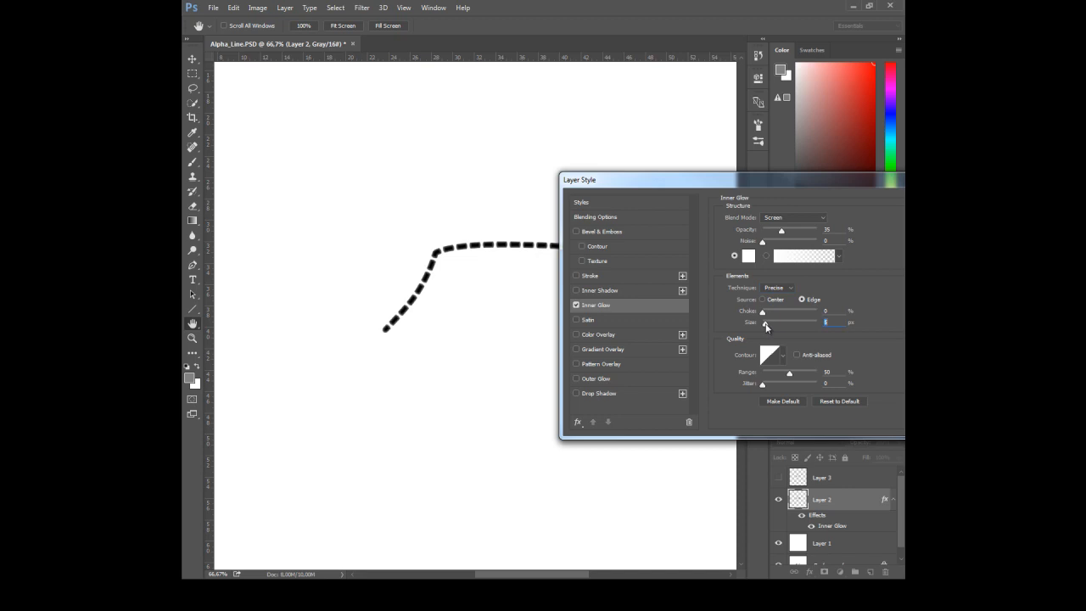
left_click_drag(781, 231, 796, 235)
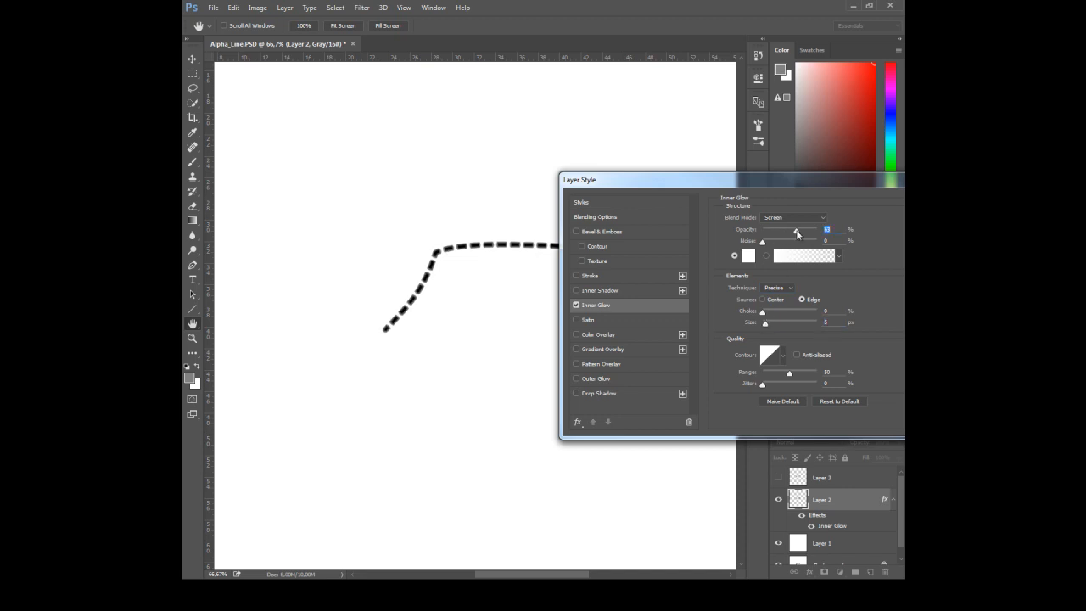
left_click_drag(851, 184, 685, 197)
left_click(728, 212)
Check the softened edges of the dashes up close and save the Alpha_Line.PSD document
scroll(460, 243, "up", 3, "alt")
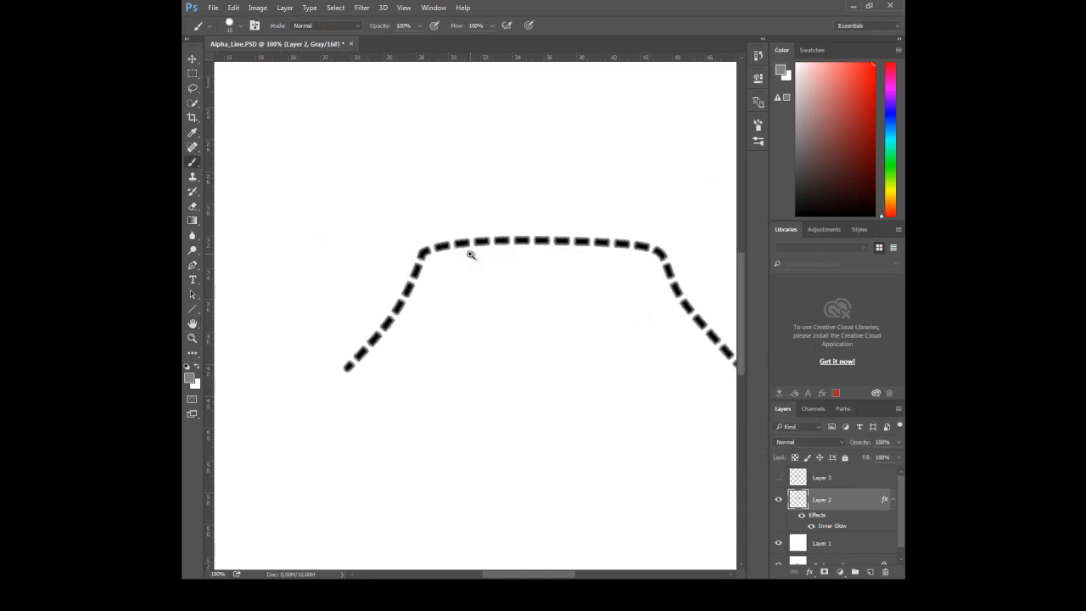
key("b")
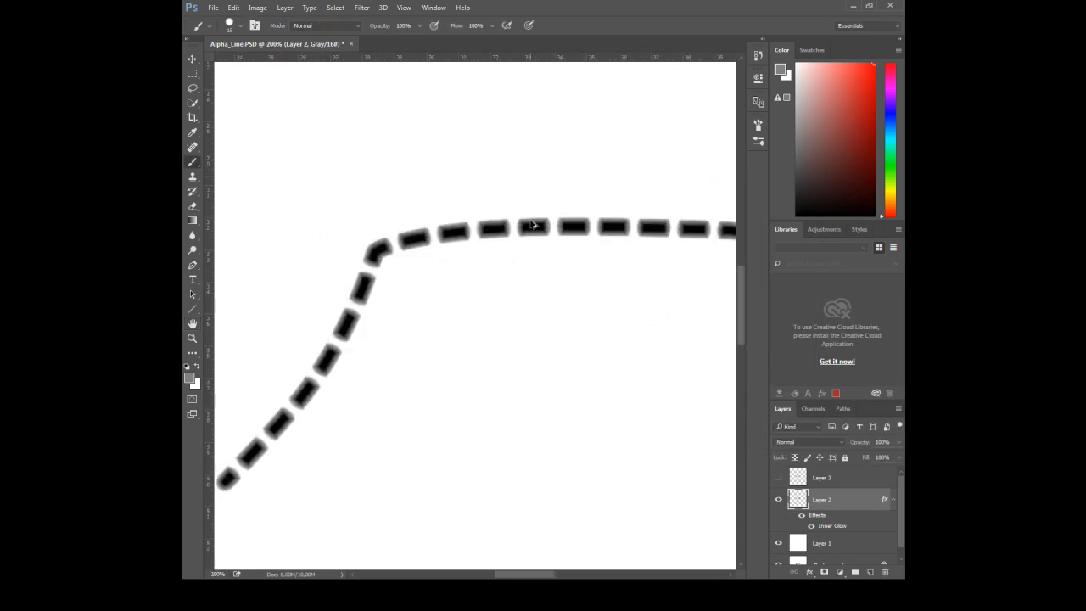
scroll(530, 224, "down", 3, "alt")
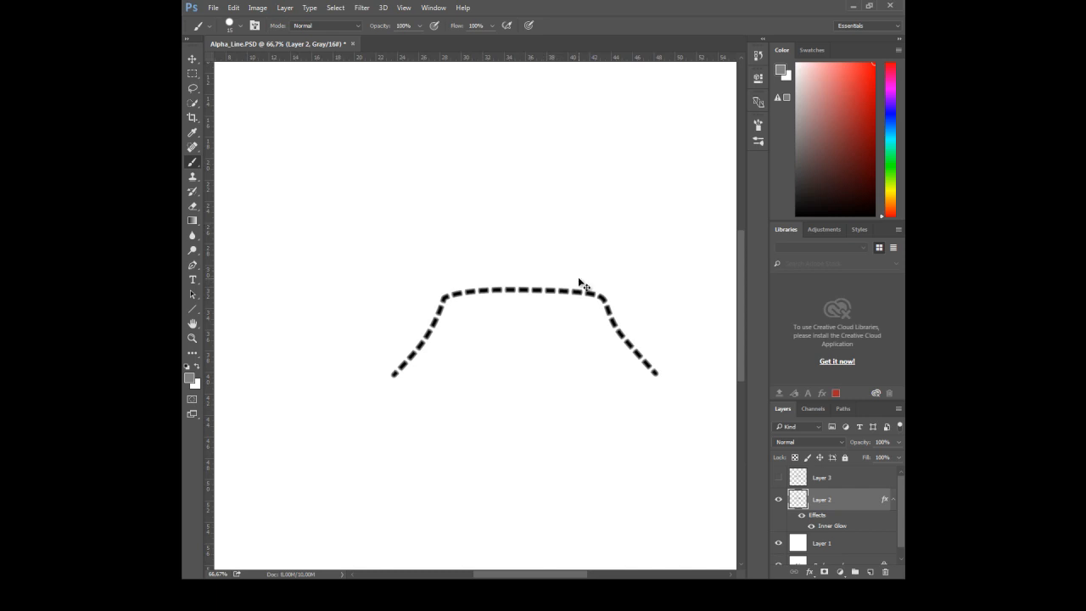
key("ctrl+s")
left_click(673, 174)
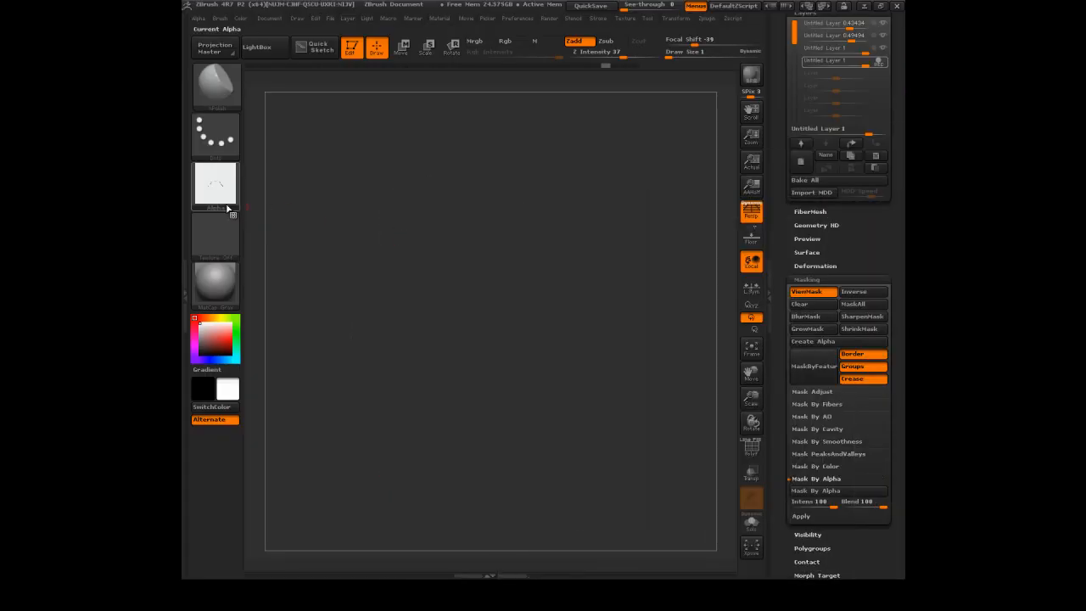
Switch to ZBrush and import the saved dashed-line image as an alpha
left_click(216, 181)
left_click(528, 187)
left_click(222, 194)
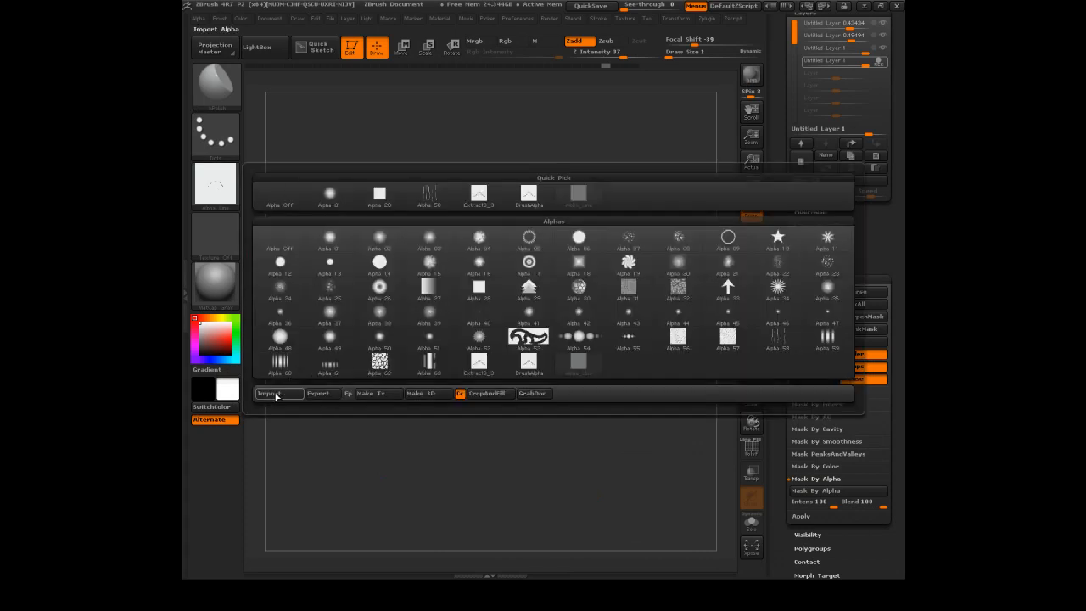
left_click(272, 394)
double_click(320, 89)
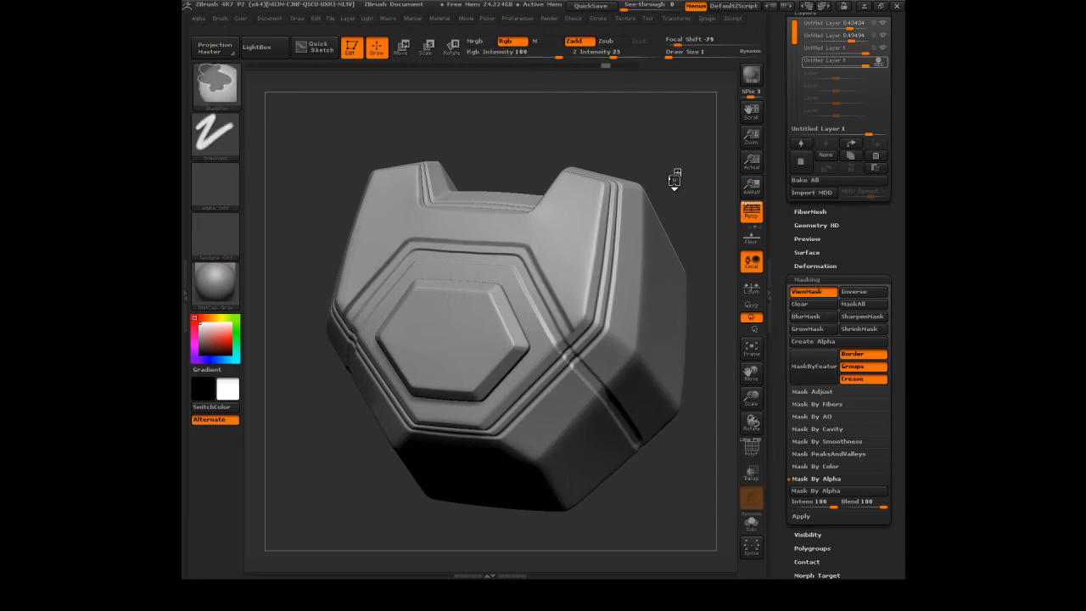
Mask the armor piece with the imported dashed alpha and inspect the masked dashes from several angles
key("ctrl+h")
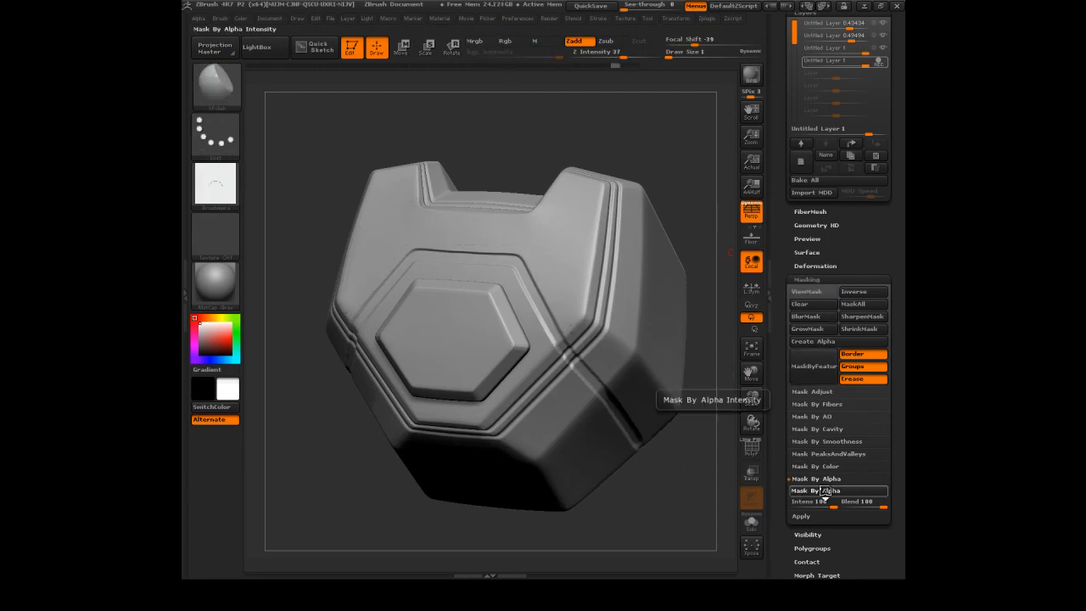
left_click(827, 493)
mouse_move(634, 133)
left_mouse_down()
mouse_move(604, 129)
mouse_move(625, 138)
left_mouse_up()
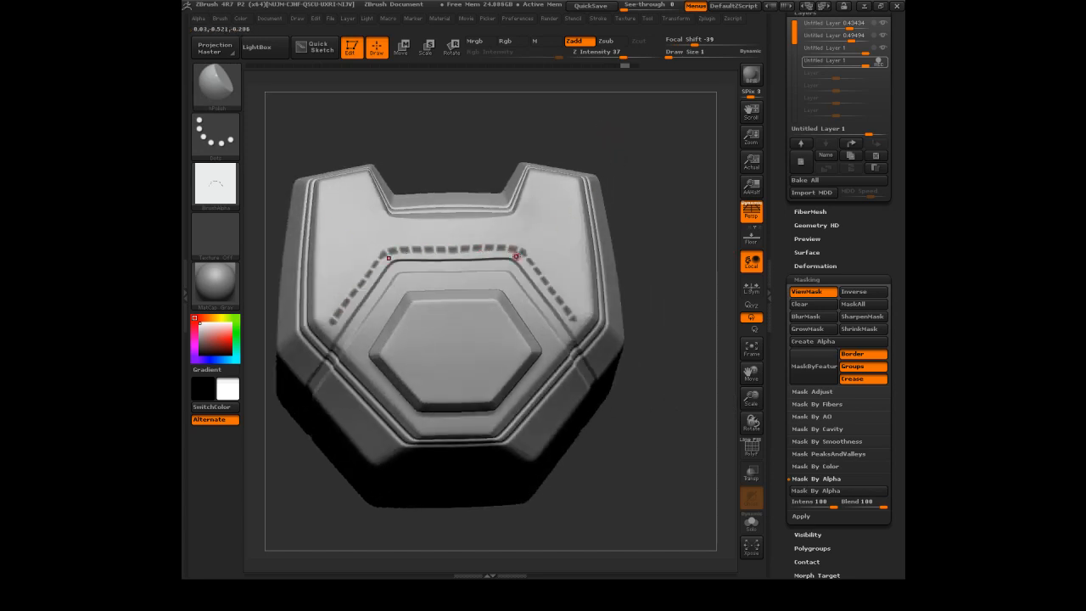
left_click_drag(676, 169, 644, 132)
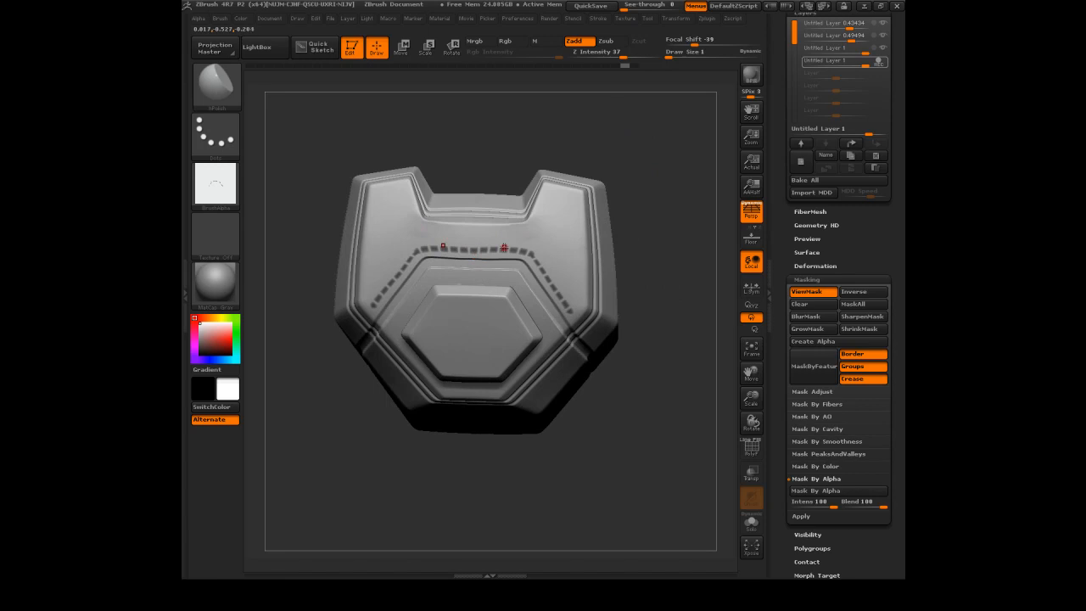
mouse_move(567, 169)
left_mouse_down()
mouse_move(596, 164)
mouse_move(577, 148)
left_mouse_up()
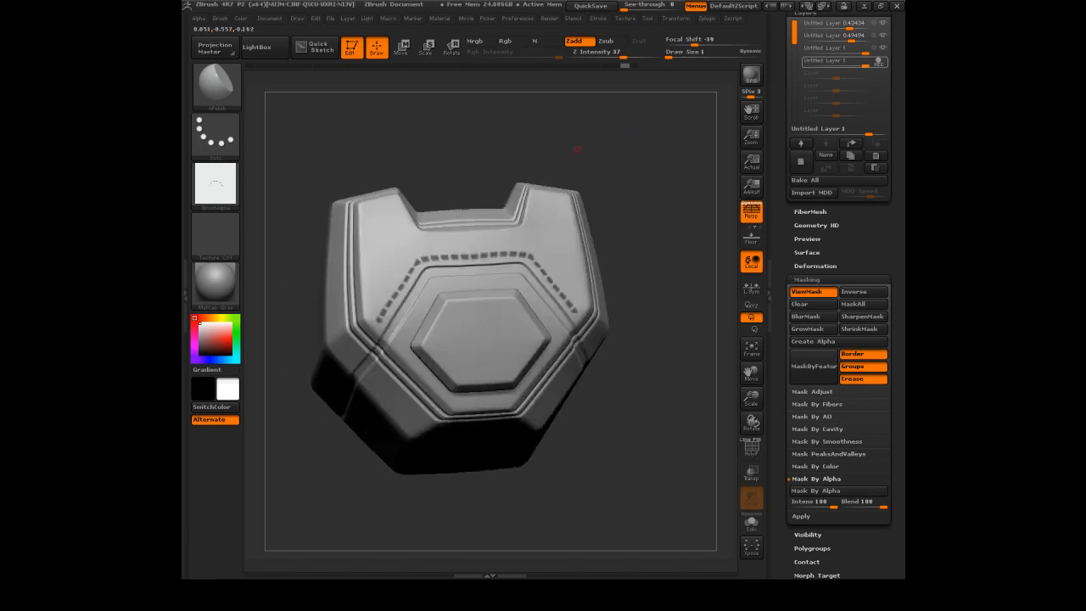
Erase the horizontal row of dashes from the mask, and trim the ends of both diagonal rows with the MaskLasso brush
mouse_move(434, 155)
left_mouse_down()
mouse_move(447, 144)
mouse_move(444, 167)
mouse_move(419, 189)
mouse_move(413, 255)
left_mouse_up()
left_click_drag(402, 151, 541, 258, "ctrl")
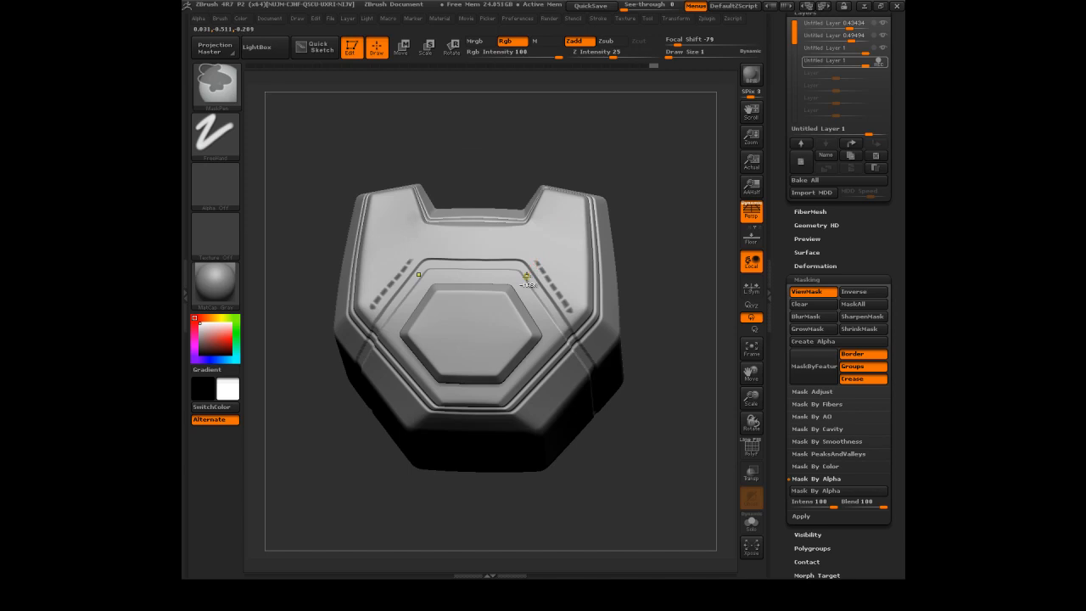
left_click(237, 98, "ctrl+alt")
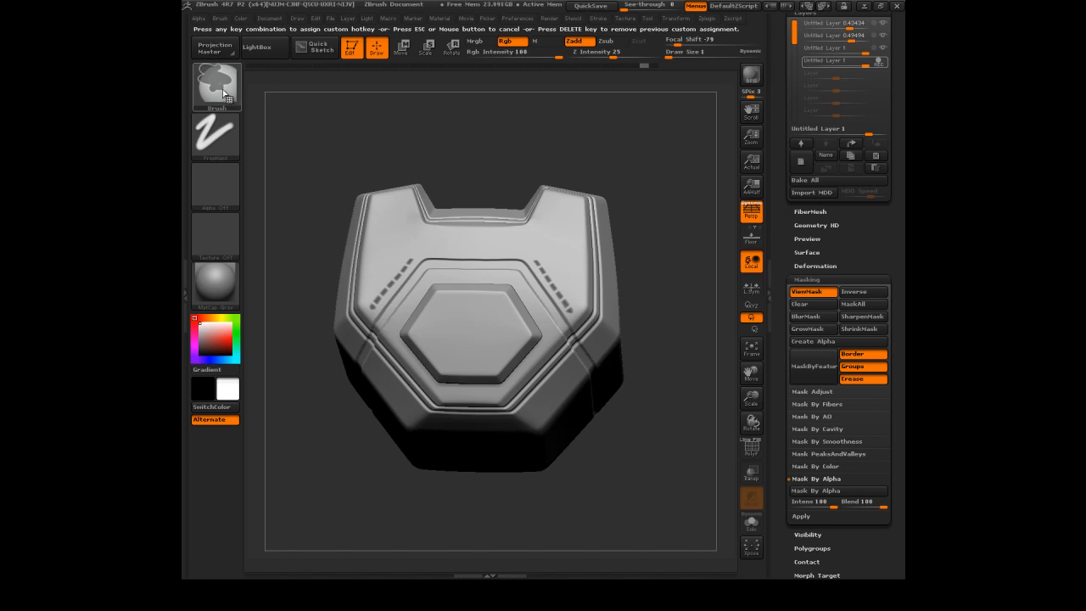
mouse_move(233, 95)
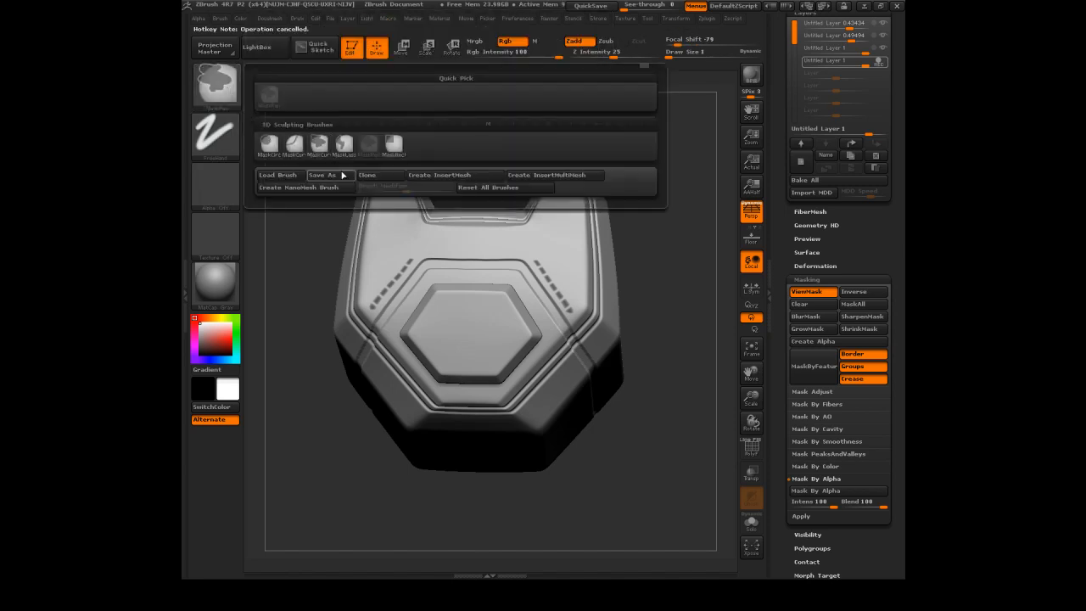
left_click(462, 182)
mouse_move(576, 232)
left_mouse_down("ctrl")
mouse_move(544, 219)
mouse_move(525, 268)
mouse_move(584, 246)
mouse_move(530, 272)
mouse_move(576, 238)
left_mouse_up("ctrl")
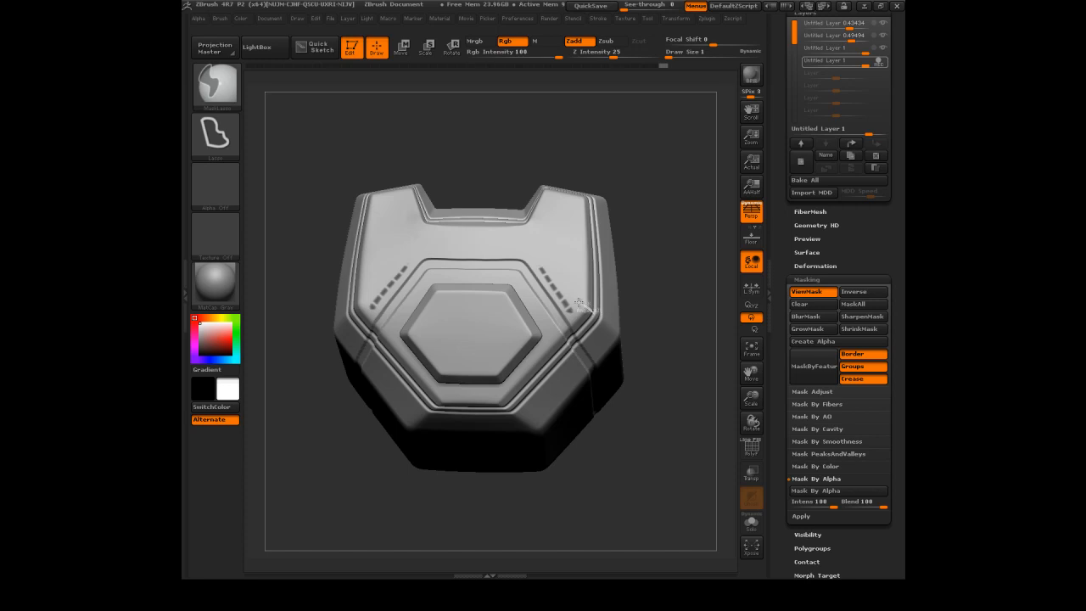
left_click_drag(564, 313, 603, 347, "ctrl")
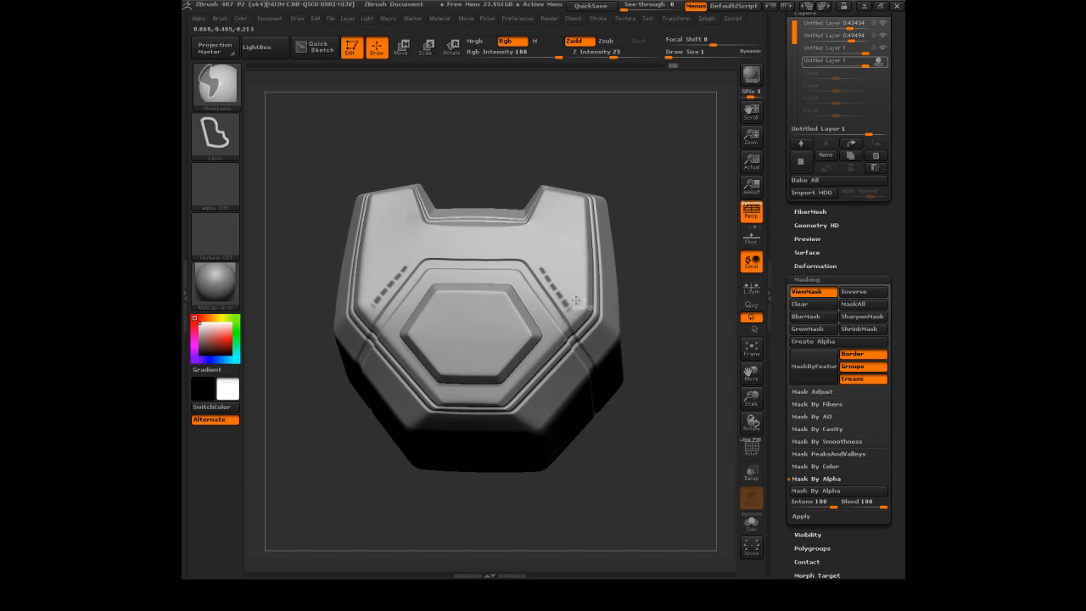
left_click_drag(566, 307, 566, 369, "ctrl")
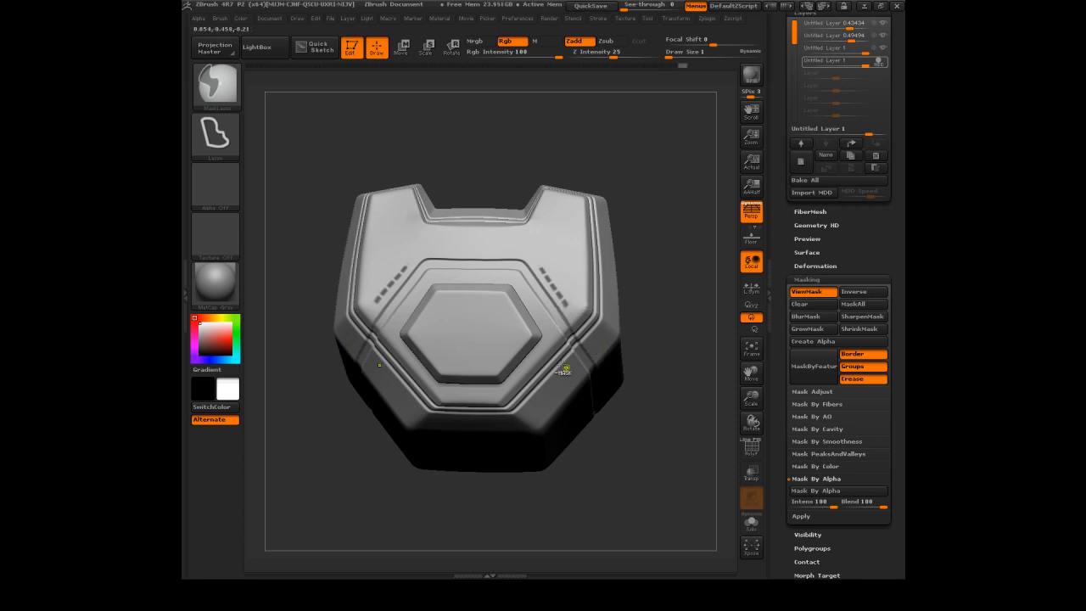
Invert the mask and sink the two diagonal rows of dashes into the surface with a negative Inflate deformation
left_click(636, 224, "ctrl")
key("b")
key("p")
key("o")
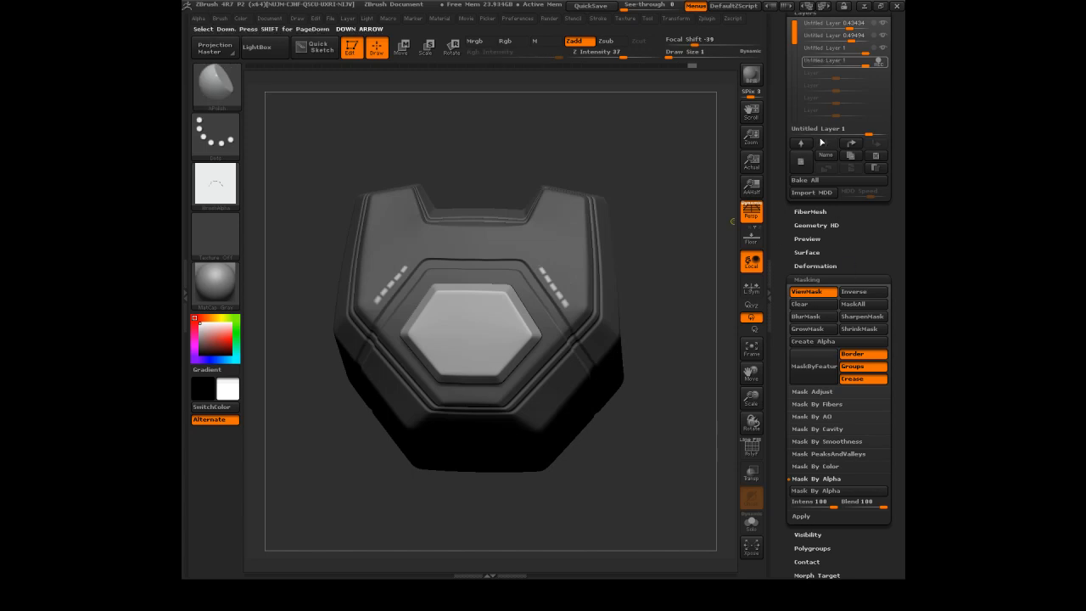
left_click(812, 266)
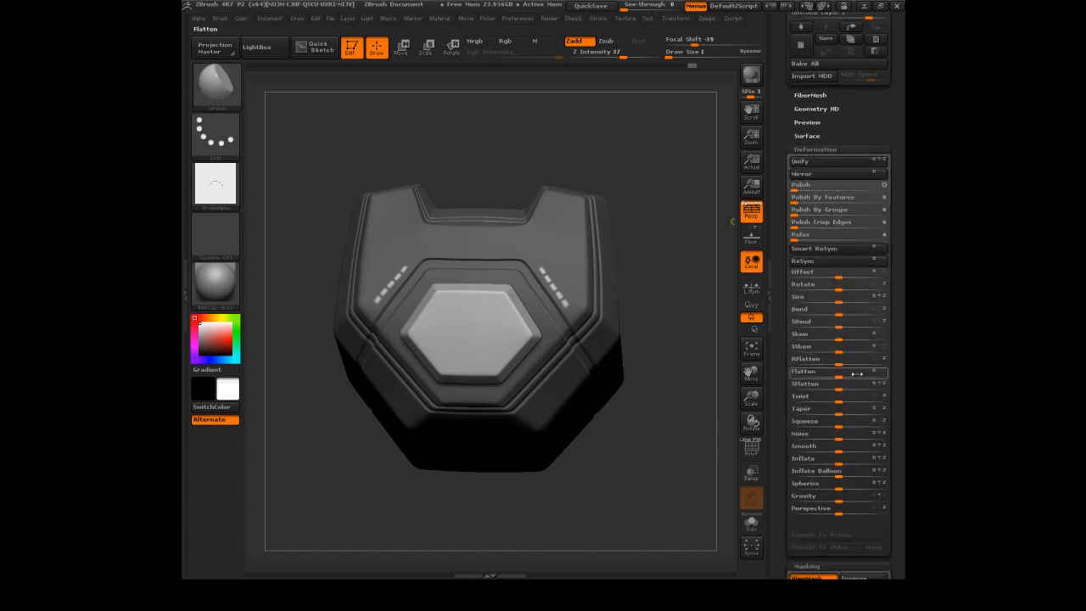
left_click_drag(838, 463, 792, 458)
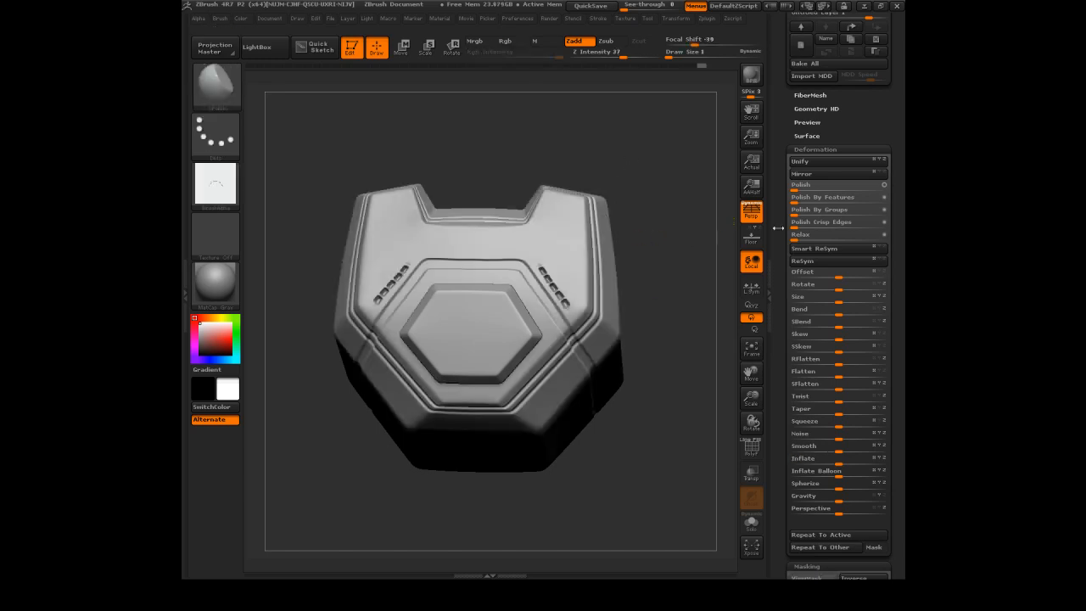
Set the dash layer's intensity to 0.25252 with recording off, and add a new sculpt layer
left_click_drag(862, 113, 845, 177)
left_click(877, 181)
left_click_drag(633, 128, 611, 182)
mouse_move(626, 270)
left_mouse_down()
mouse_move(654, 175)
mouse_move(625, 153)
mouse_move(595, 295)
mouse_move(659, 226)
mouse_move(616, 138)
mouse_move(651, 169)
left_mouse_up()
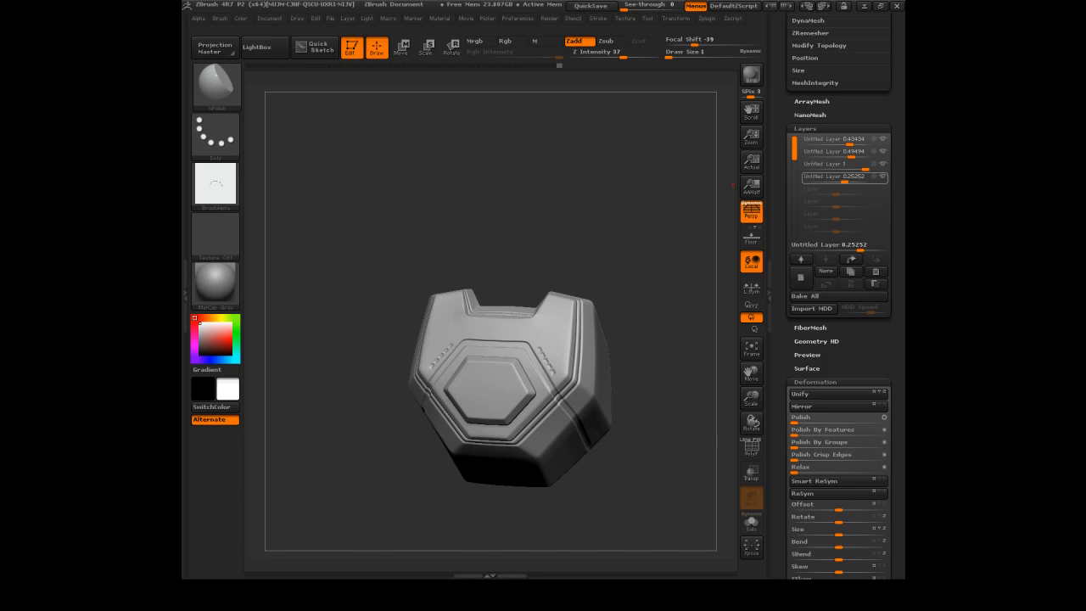
mouse_move(605, 205)
left_mouse_down()
mouse_move(551, 167)
mouse_move(594, 199)
mouse_move(594, 177)
mouse_move(607, 188)
mouse_move(573, 186)
left_mouse_up()
left_click(800, 277)
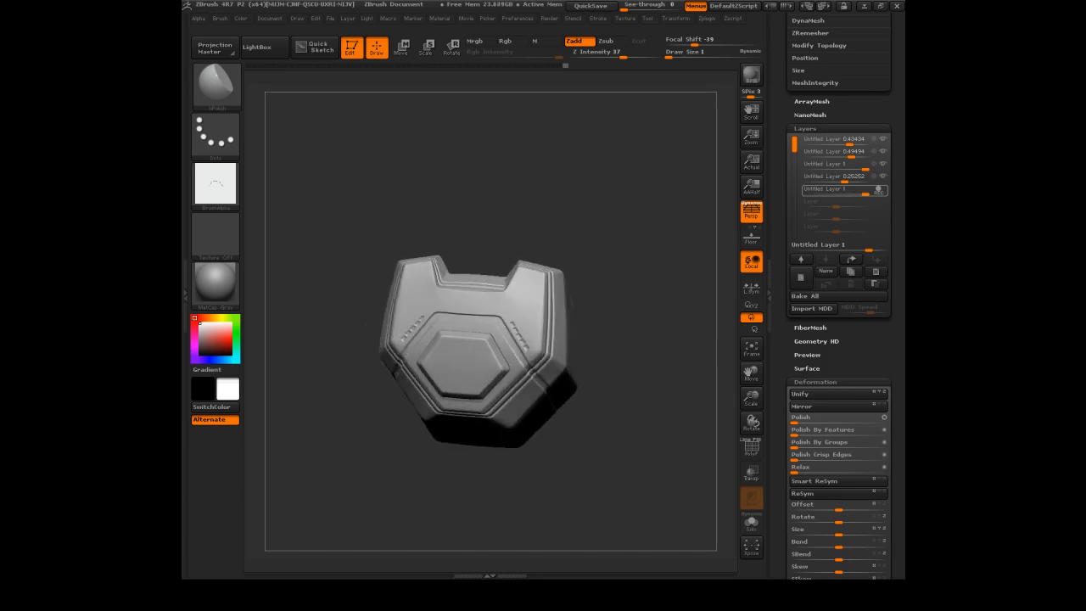
Switch to the file explorer and look at the archives in the Alphas_HardSurface folder of the network library
key("alt+Tab")
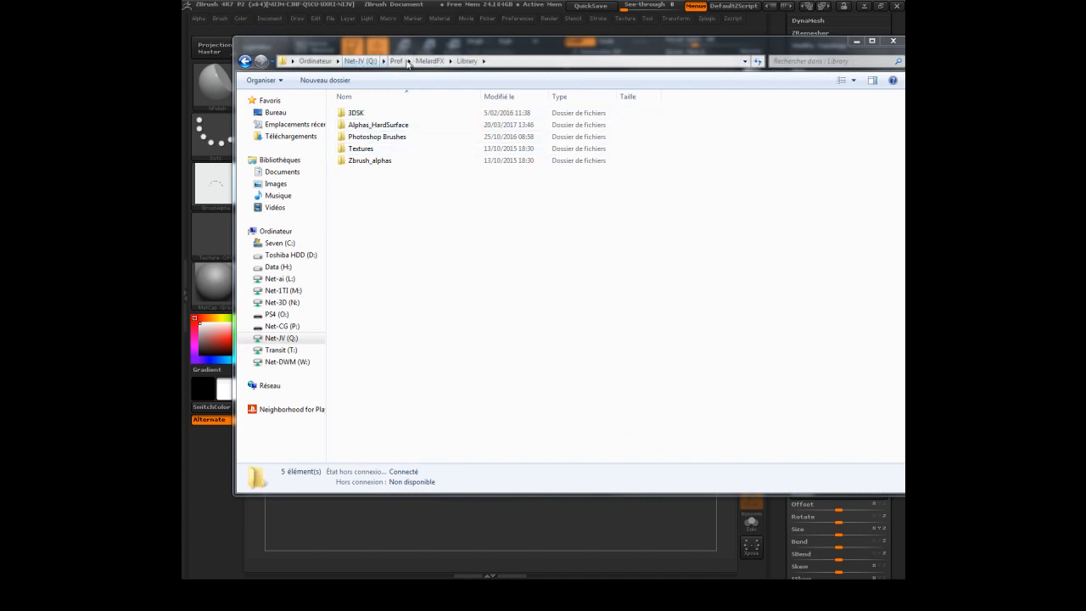
double_click(361, 126)
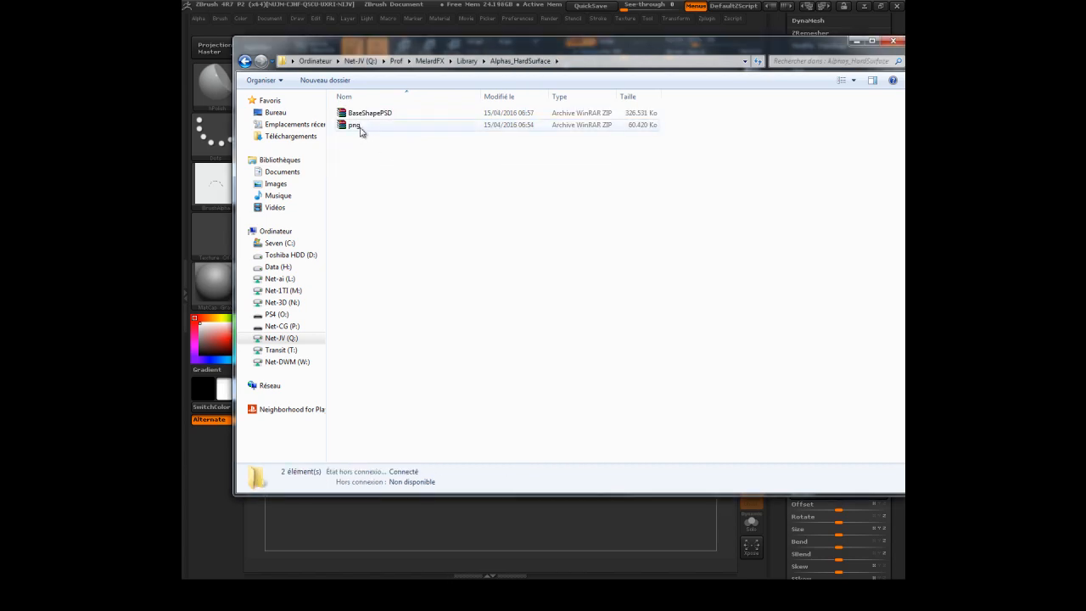
left_click(357, 127)
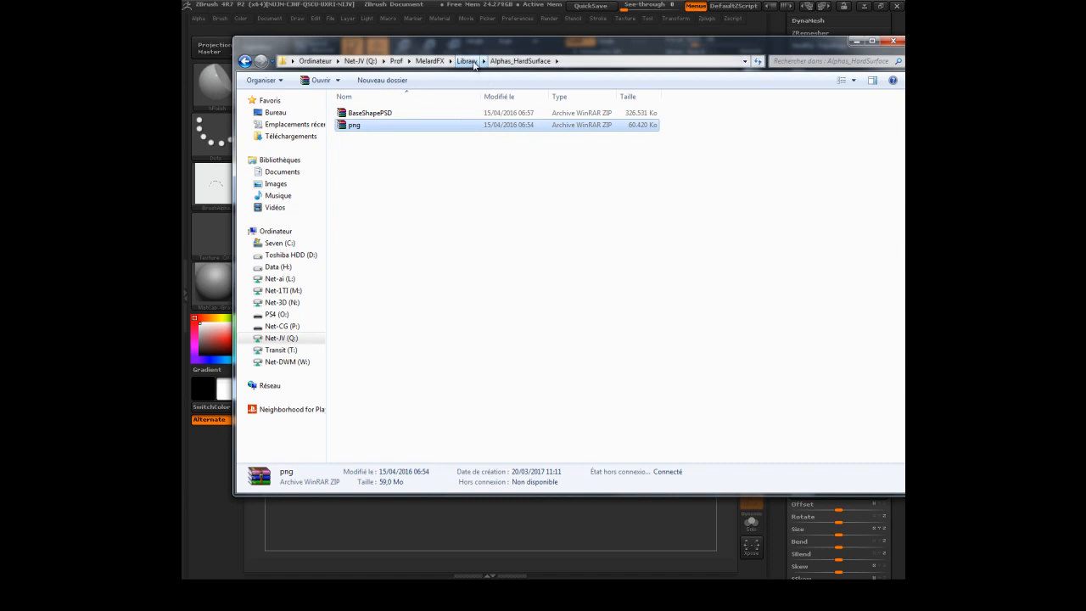
Open the BaseShapes folder under [Library], Alphas_HardSurface, png on the Toshiba HDD (D:) drive
left_click(289, 254)
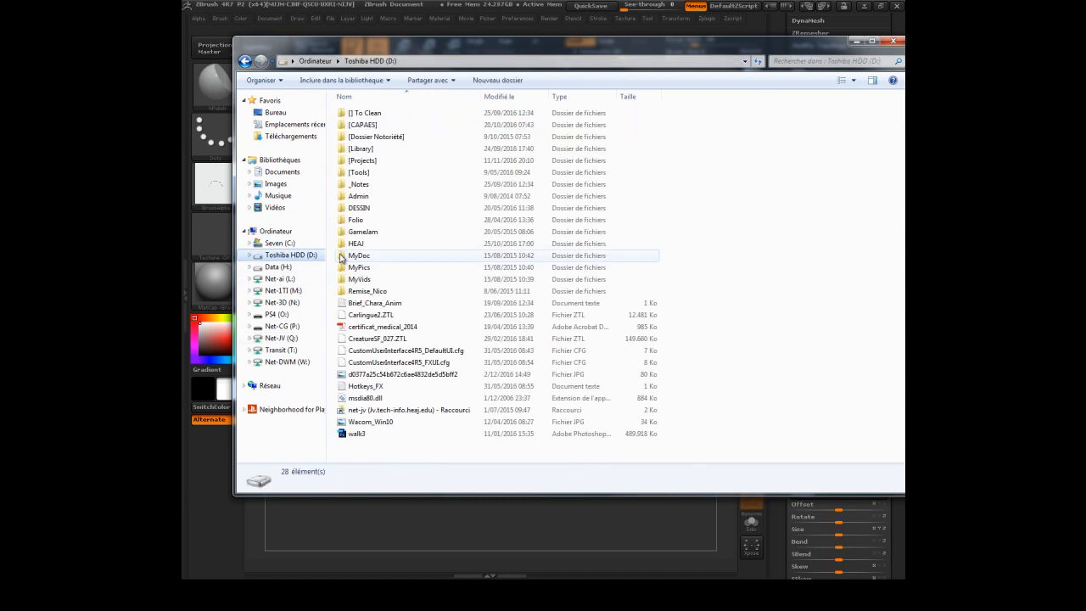
double_click(365, 149)
double_click(375, 149)
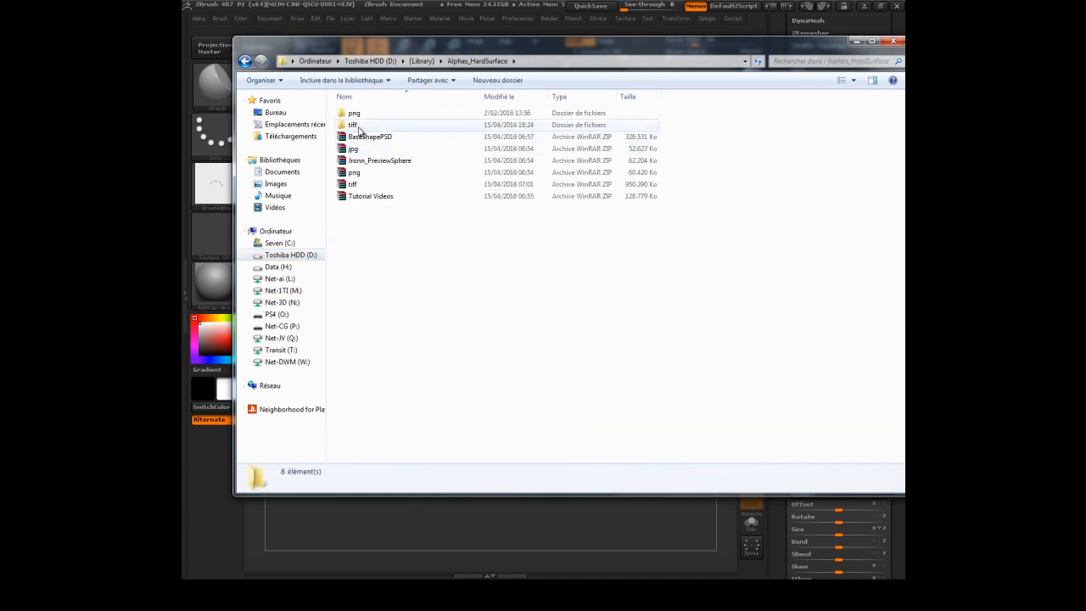
double_click(354, 114)
double_click(377, 114)
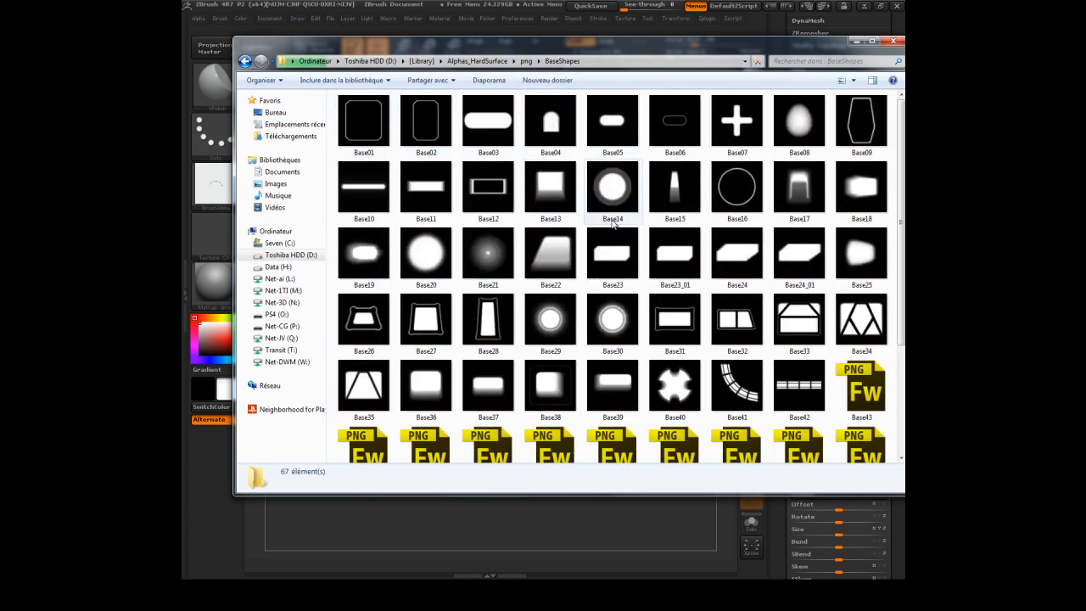
Browse the hard-surface alpha thumbnails in the BaseShapes folder
scroll(615, 216, "down", 3)
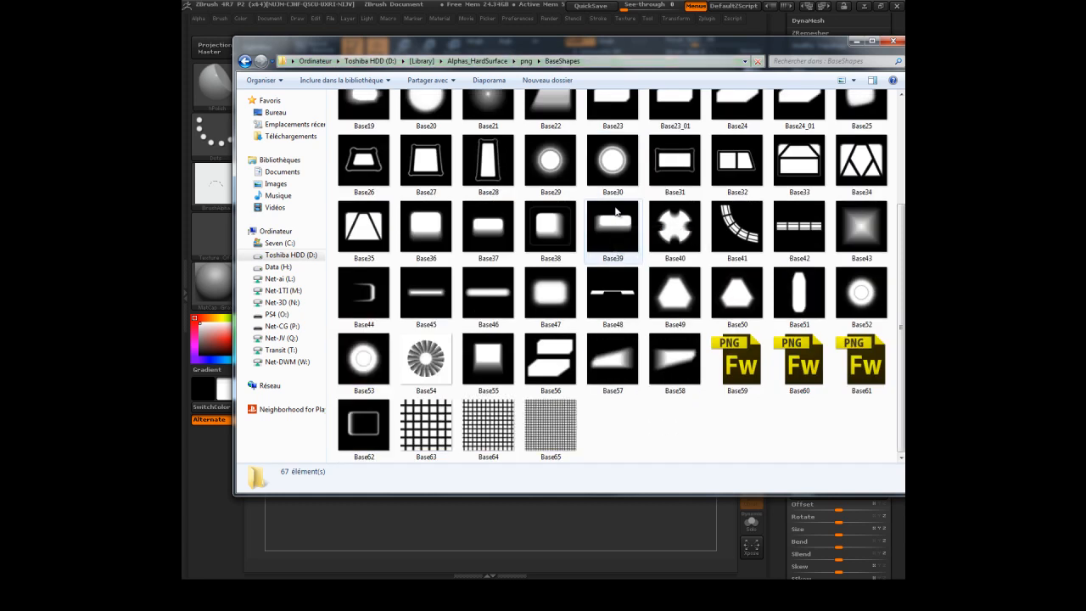
scroll(615, 212, "up", 3)
scroll(615, 212, "down", 3)
scroll(616, 212, "up", 3)
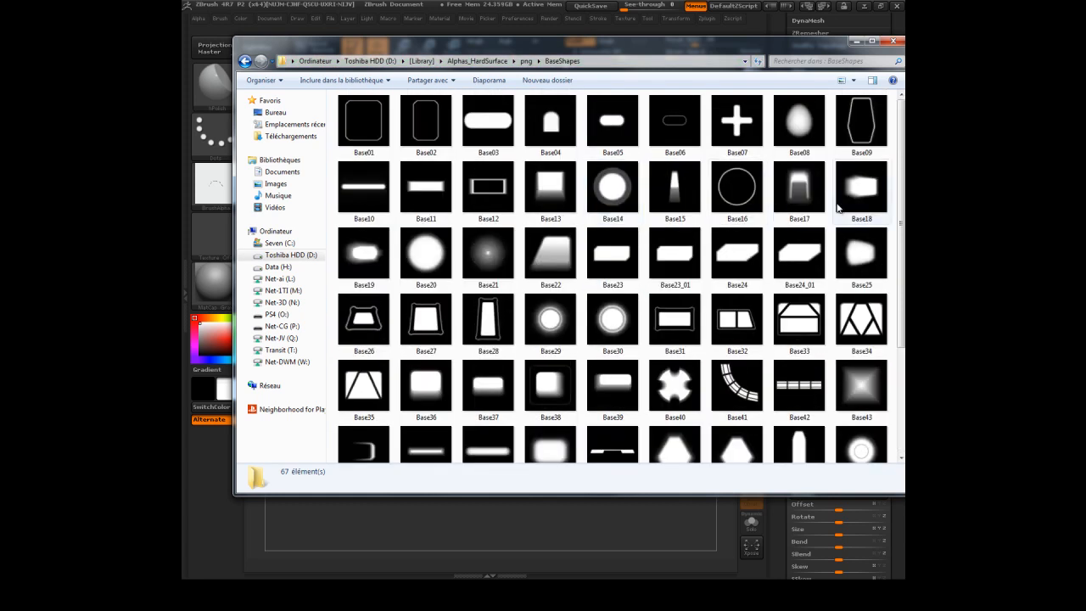
scroll(823, 200, "down", 3)
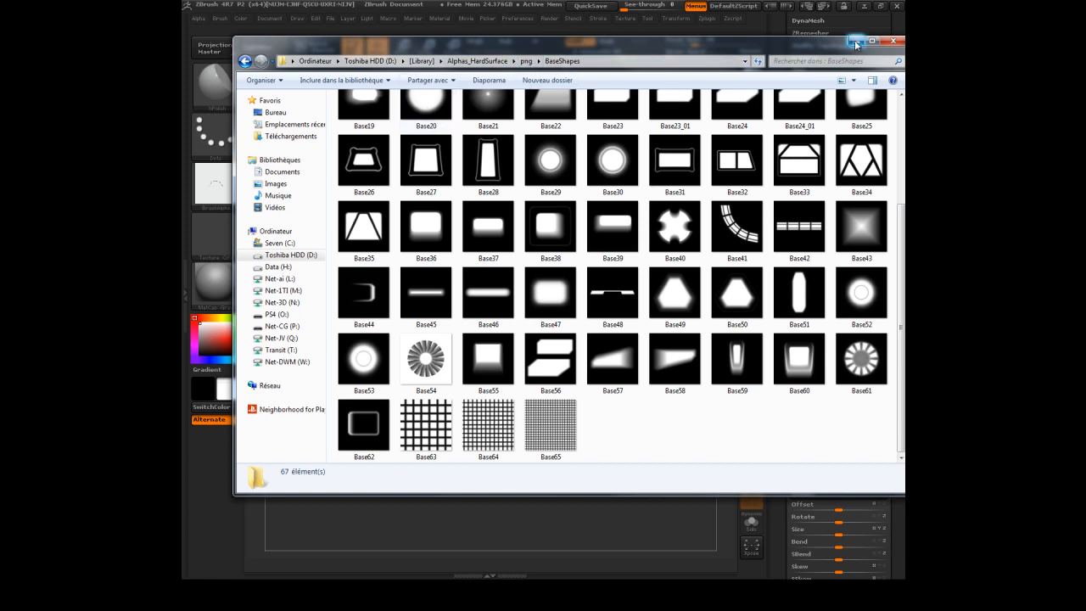
Close the file explorer and select the Standard brush with the DragRect stroke
left_click(892, 40)
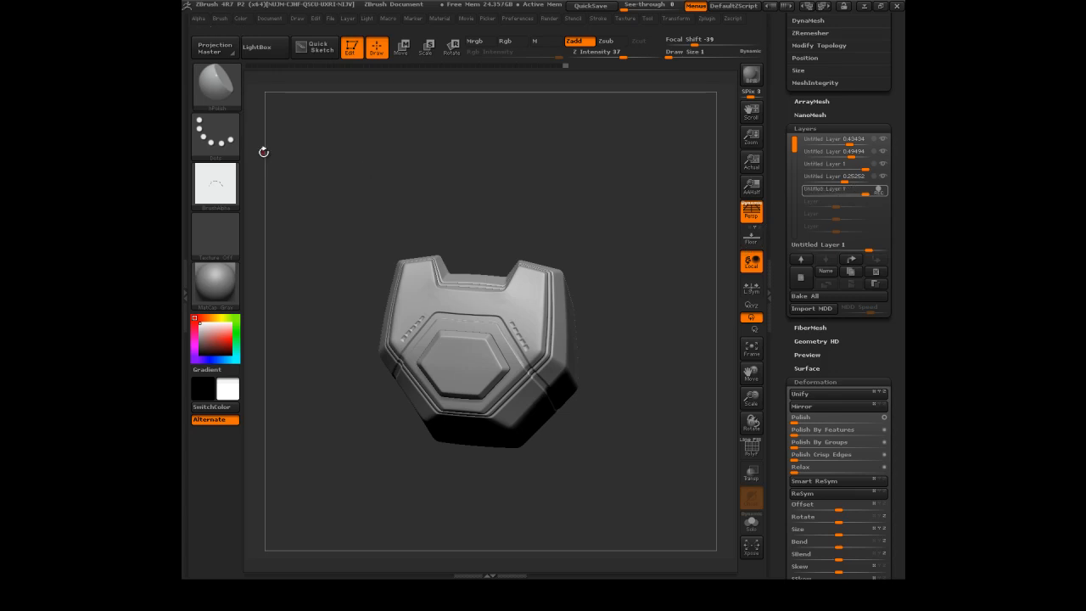
left_click(228, 96)
key("s")
key("t")
left_click(229, 123)
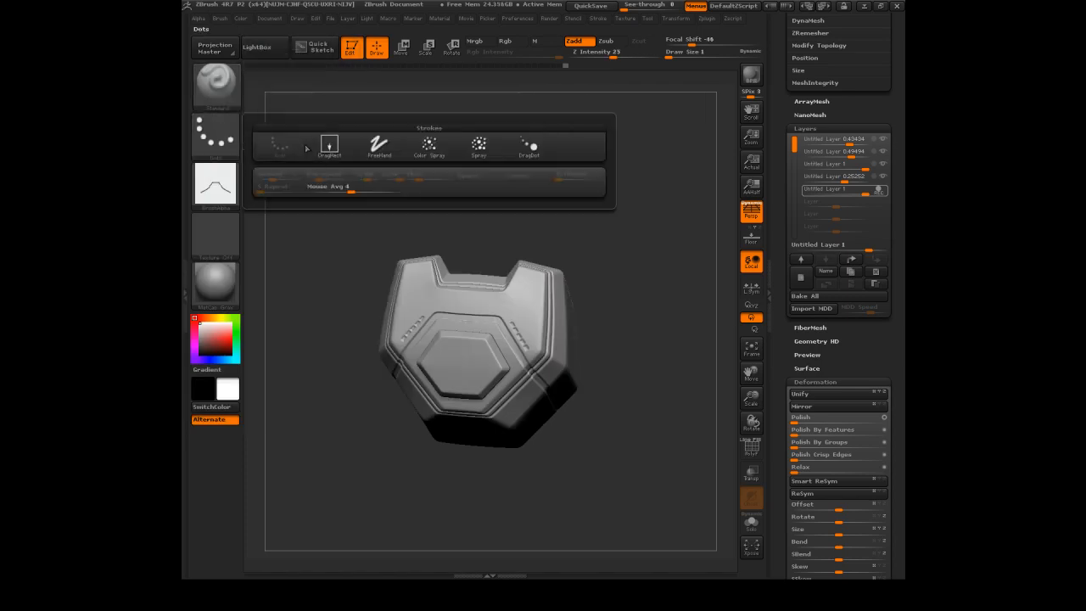
left_click(330, 141)
Import the Base44 image as the brush alpha and set Focal Shift to -100
left_click(229, 188)
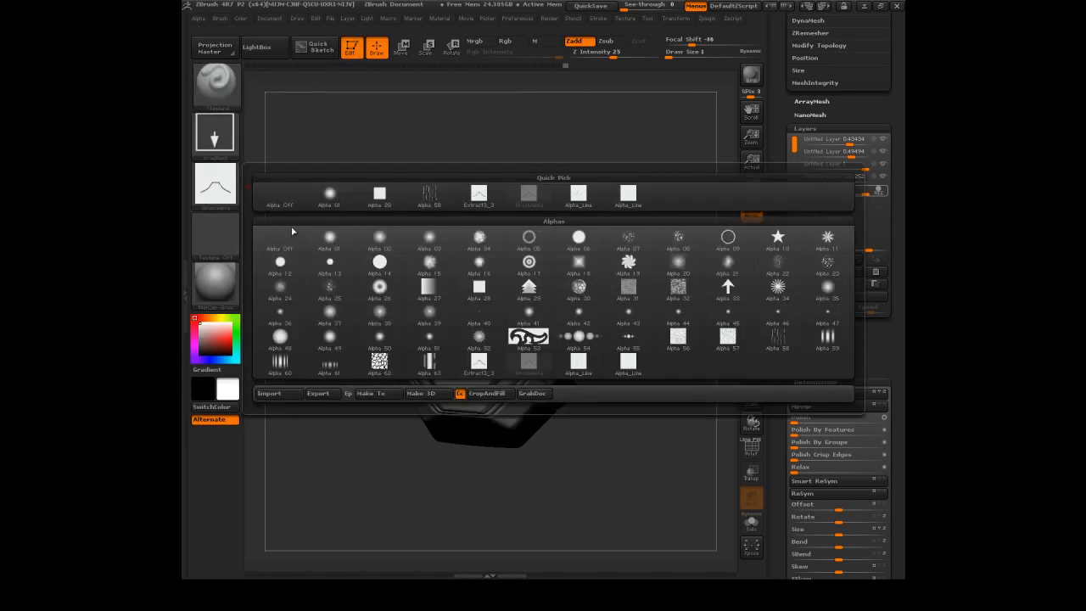
left_click(278, 396)
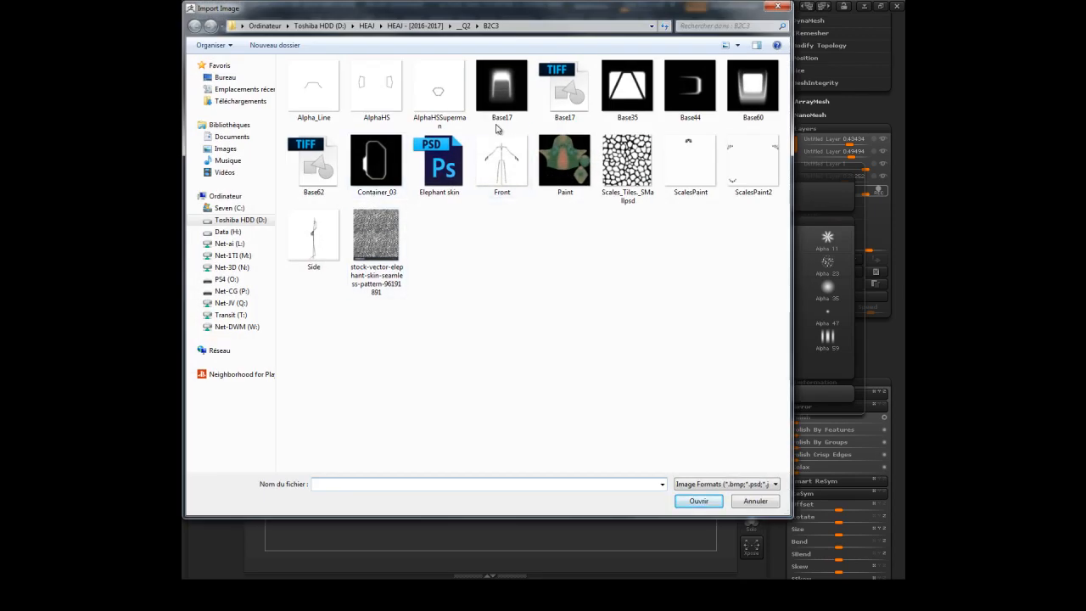
left_click(564, 85)
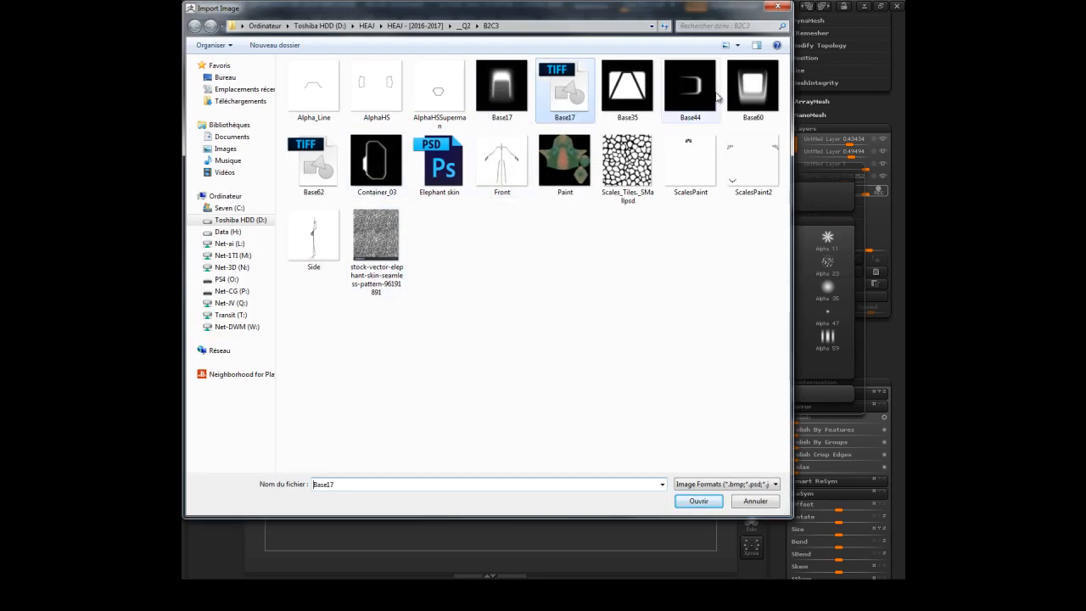
left_click(690, 85)
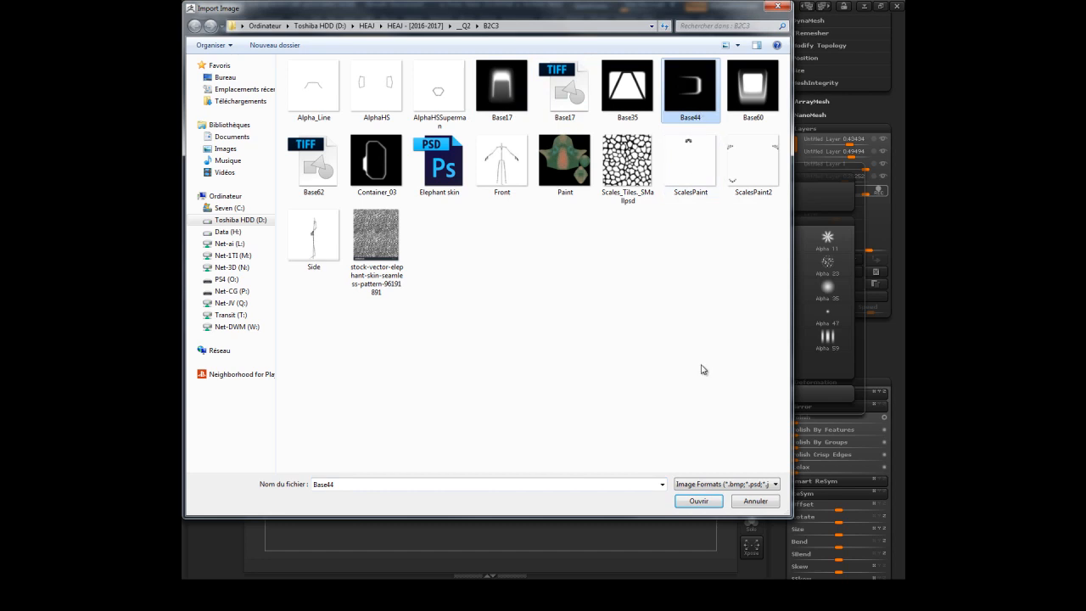
left_click(698, 500)
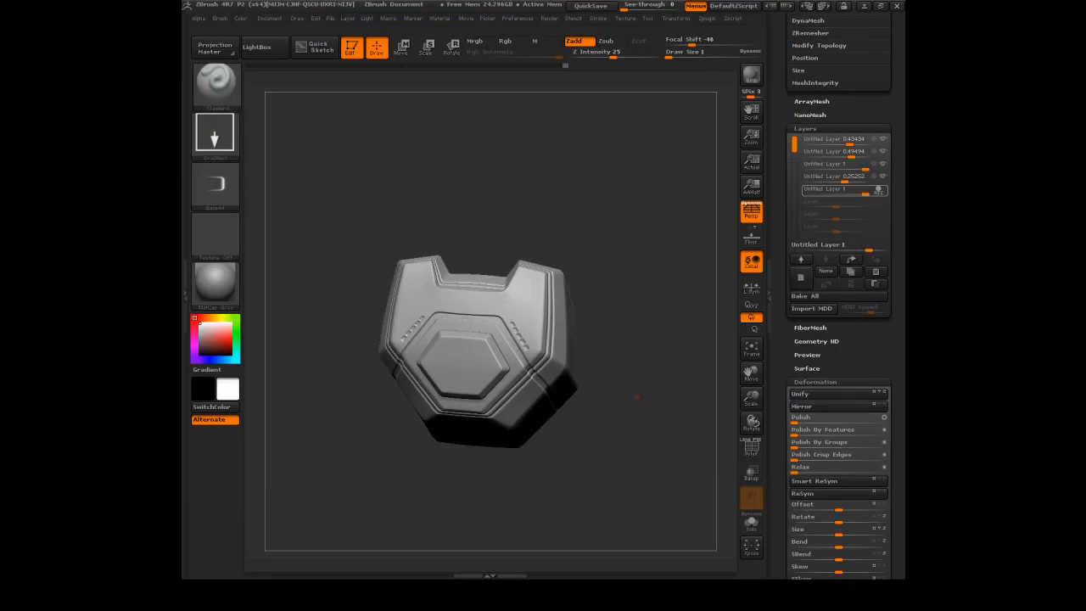
left_click_drag(697, 40, 643, 42)
Try stamping the Base44 shape as raised detail on the armor's two upper tabs
left_click_drag(620, 261, 668, 221)
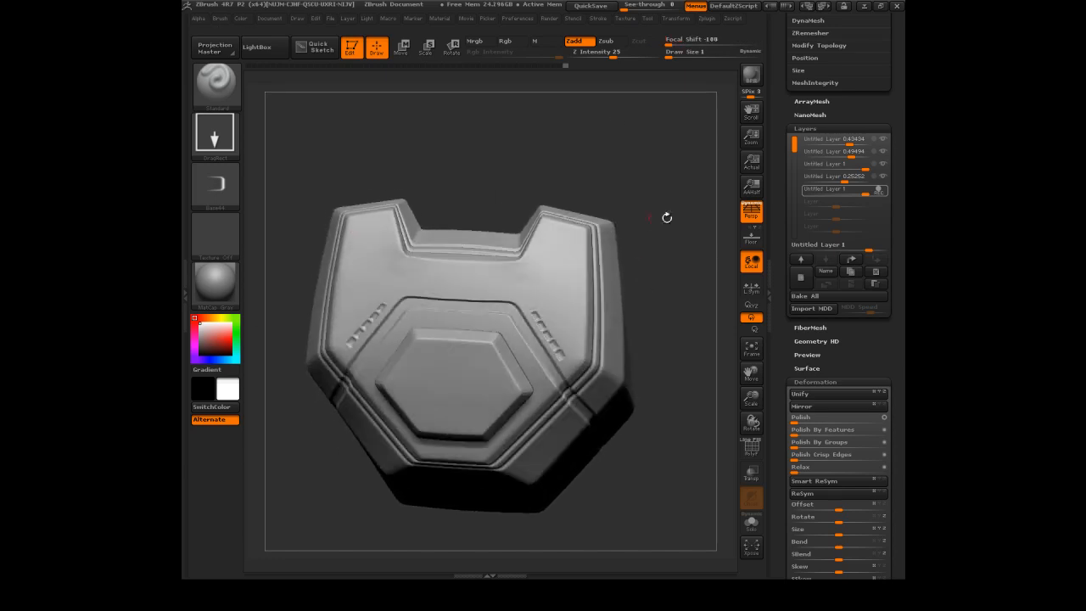
mouse_move(557, 222)
left_mouse_down()
mouse_move(622, 368)
mouse_move(609, 264)
mouse_move(593, 236)
left_mouse_up()
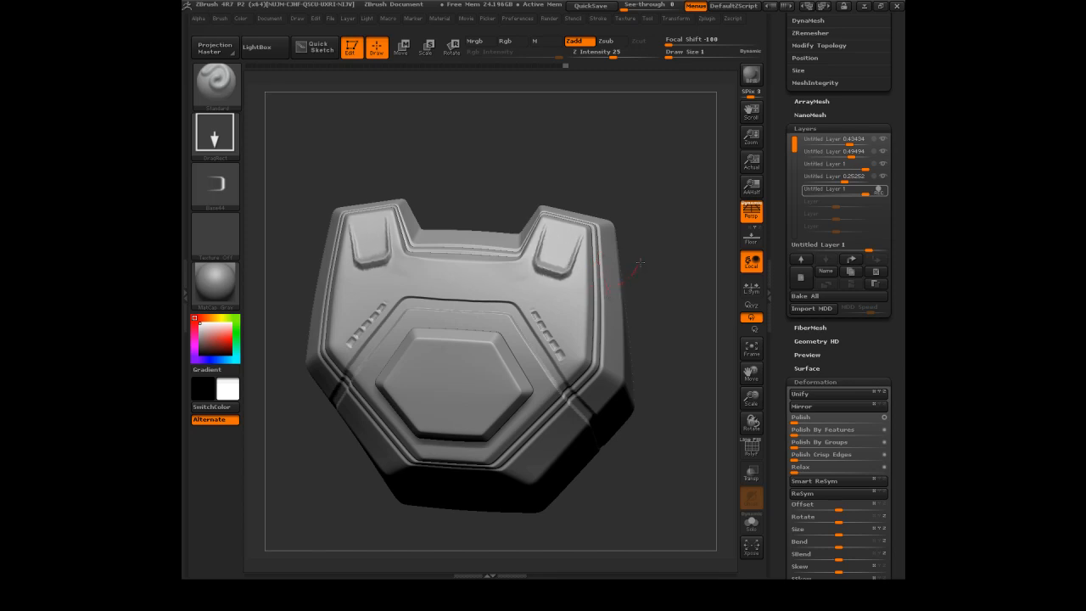
mouse_move(642, 257)
left_mouse_down()
mouse_move(660, 177)
mouse_move(639, 149)
mouse_move(646, 173)
mouse_move(657, 167)
mouse_move(648, 160)
mouse_move(659, 170)
mouse_move(650, 196)
mouse_move(632, 189)
left_mouse_up()
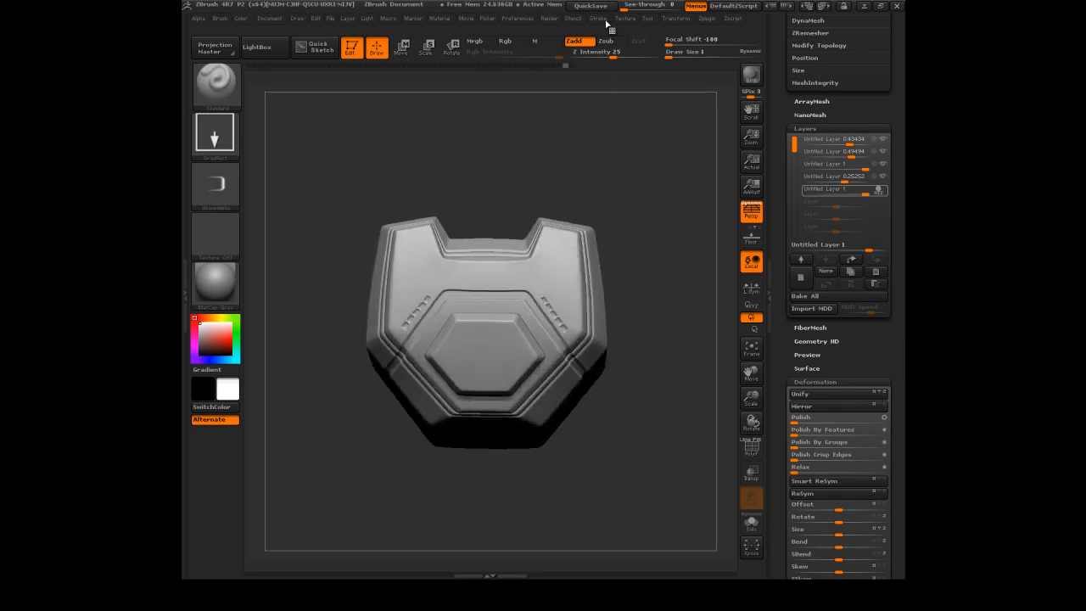
Carve the Base44 shape into the armor's two upper tabs in Zsub mode, redoing the stamp for better placement
left_click(606, 41)
key("f")
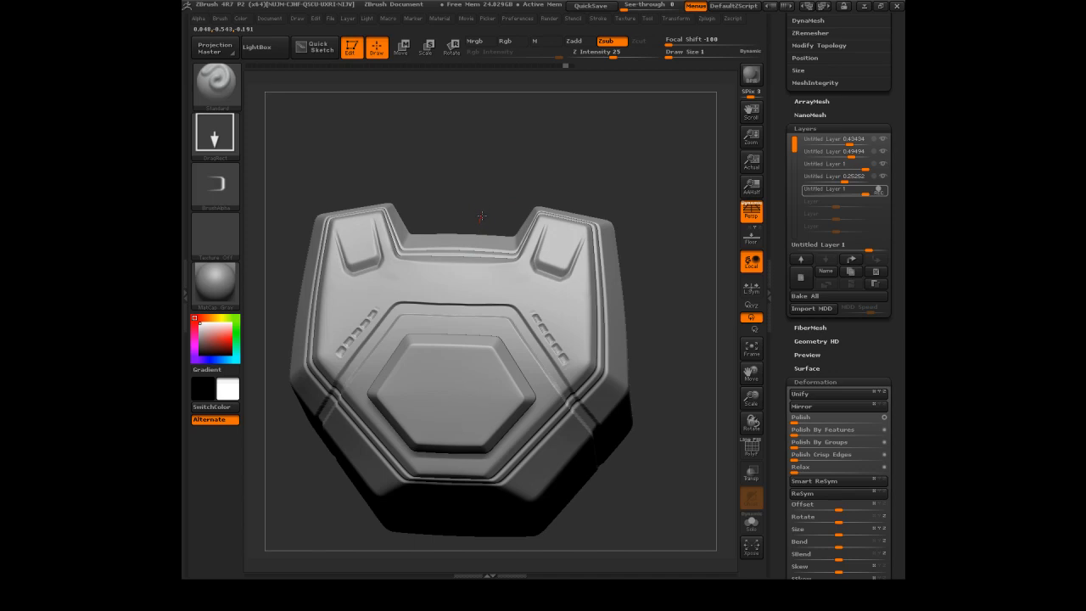
key("ctrl+z")
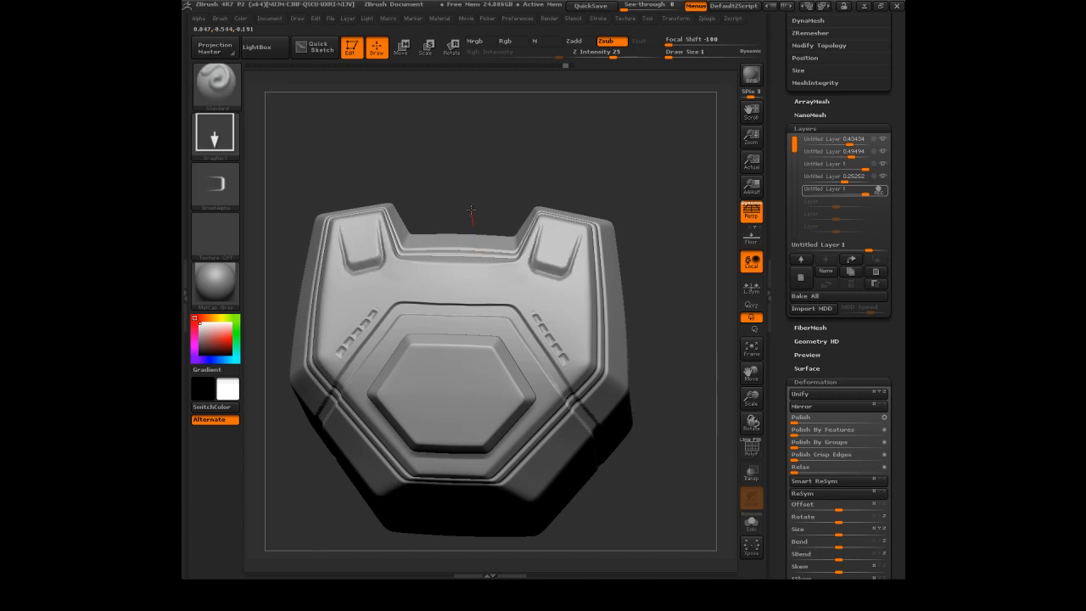
mouse_move(530, 155)
left_mouse_down()
mouse_move(594, 126)
mouse_move(632, 177)
mouse_move(585, 237)
mouse_move(606, 262)
left_mouse_up()
mouse_move(646, 175)
left_mouse_down()
mouse_move(614, 169)
mouse_move(612, 133)
mouse_move(628, 185)
mouse_move(605, 183)
mouse_move(619, 173)
left_mouse_up()
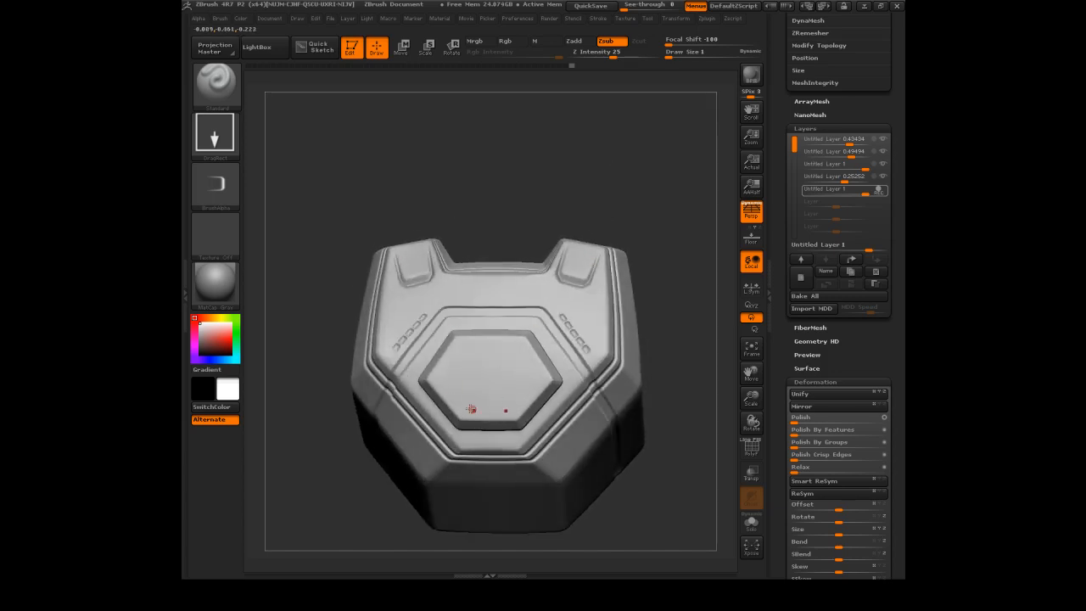
Switch to the central hexagon subtool and carve the Base44 shape into its two lower corners
left_click(445, 394, "alt")
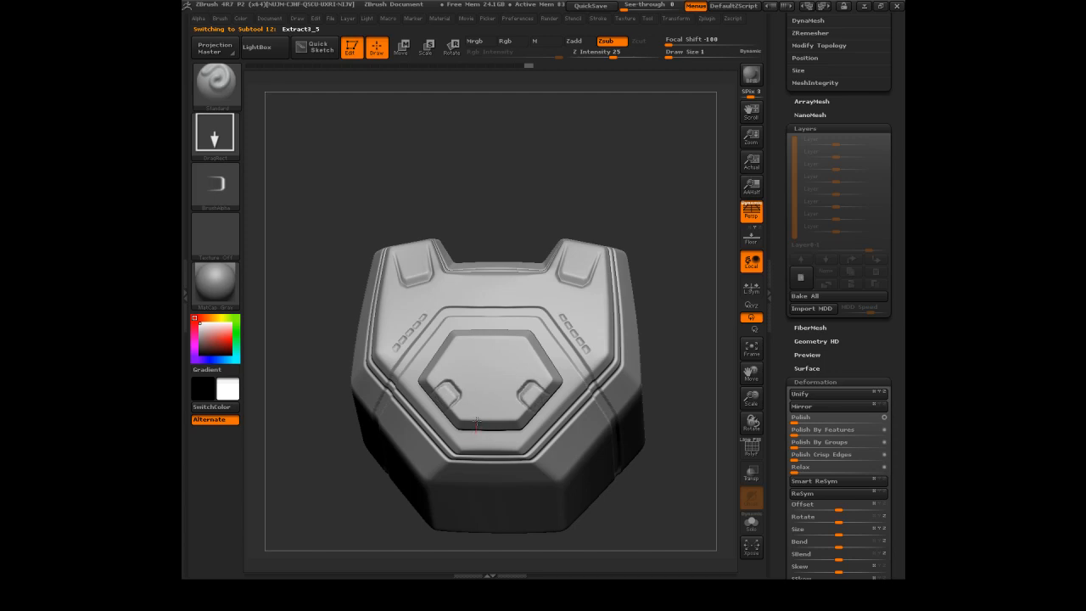
mouse_move(609, 166)
left_mouse_down()
mouse_move(623, 179)
mouse_move(582, 161)
mouse_move(587, 151)
mouse_move(583, 166)
mouse_move(613, 189)
mouse_move(618, 148)
left_mouse_up()
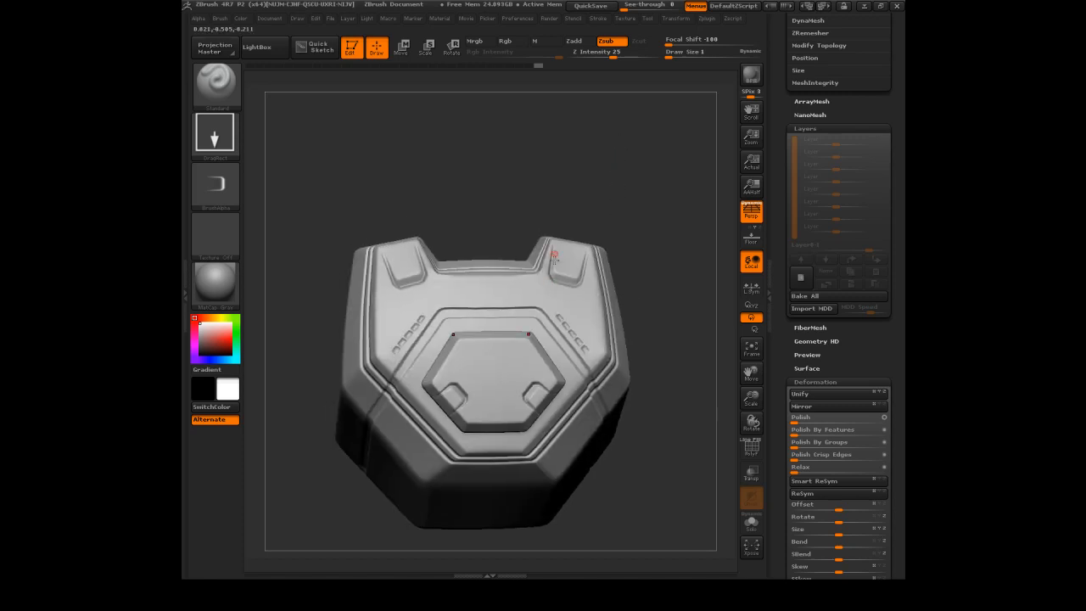
left_click_drag(549, 160, 574, 151)
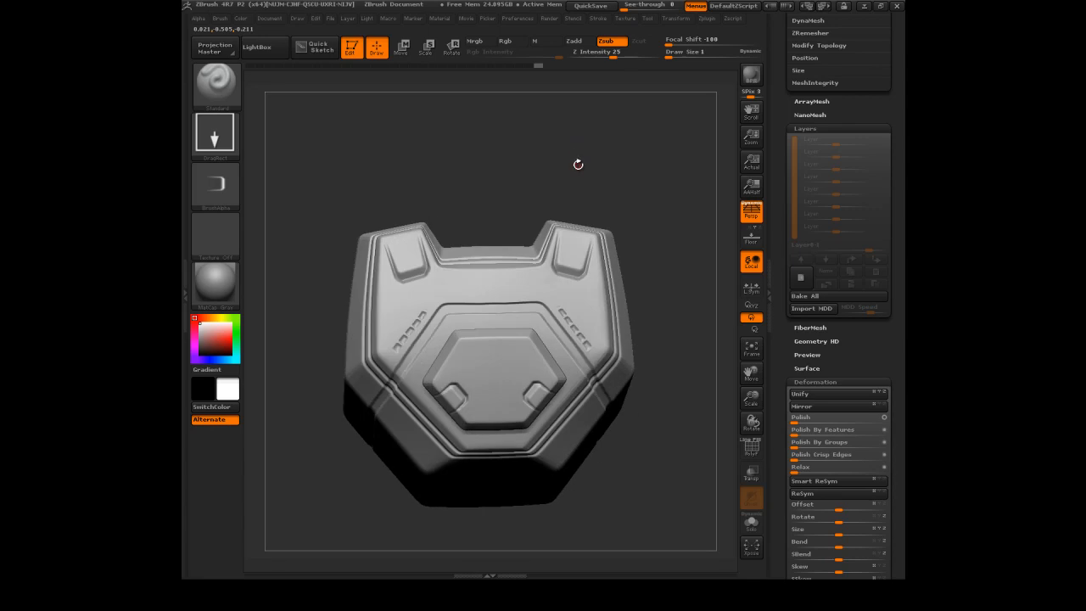
left_click_drag(472, 176, 466, 124)
Return to the main armor subtool, hide the layer holding the tab stamps, and add a new sculpt layer
left_click(632, 293, "alt")
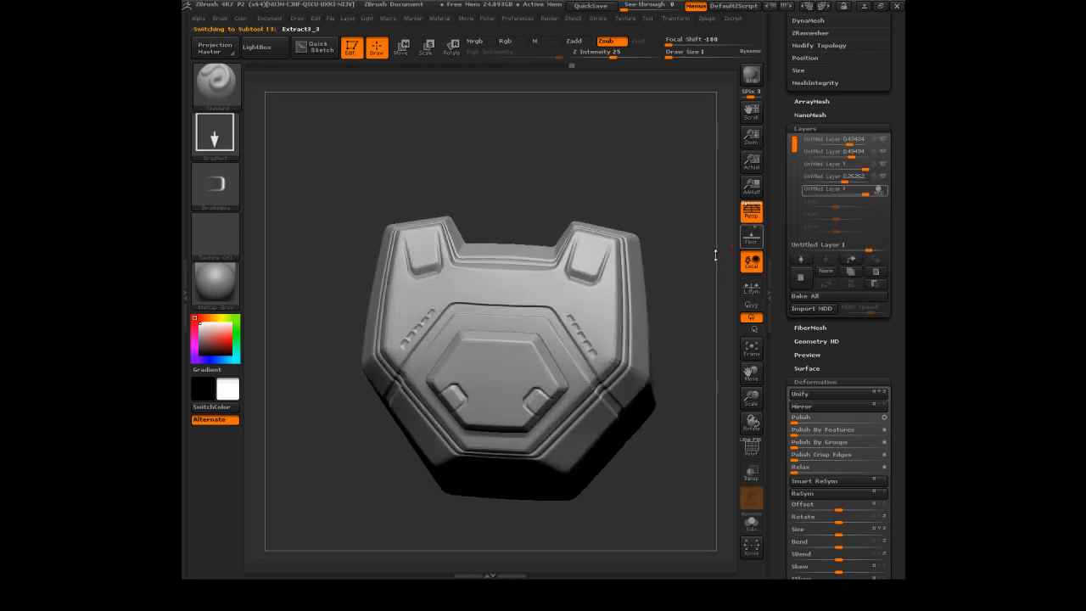
mouse_move(881, 194)
left_click(882, 190)
left_click(801, 279)
Isolate the polygroup of the armor's inner front plate, hiding the surrounding rim and sides
left_click_drag(666, 144, 564, 174)
key("ctrl+shift")
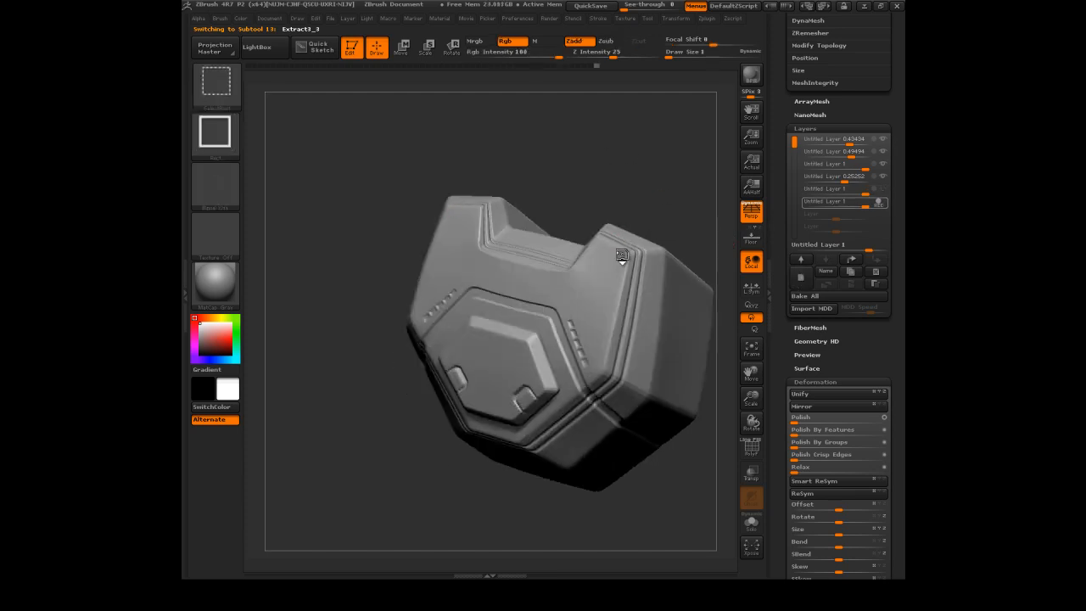
left_click(630, 265, "ctrl+shift")
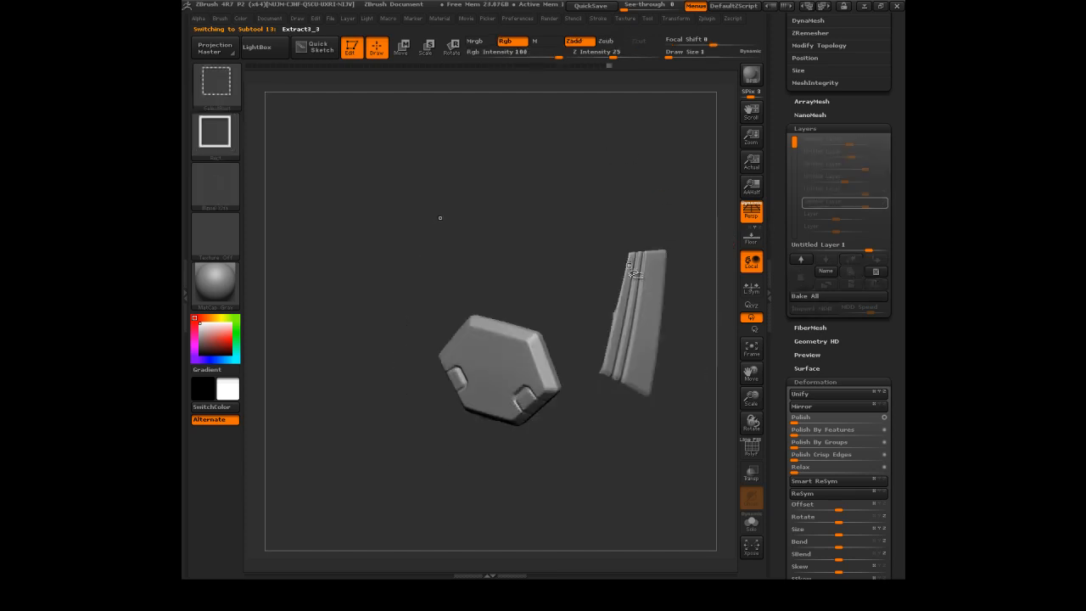
left_click(633, 220, "ctrl+shift")
left_click(622, 257, "ctrl+shift")
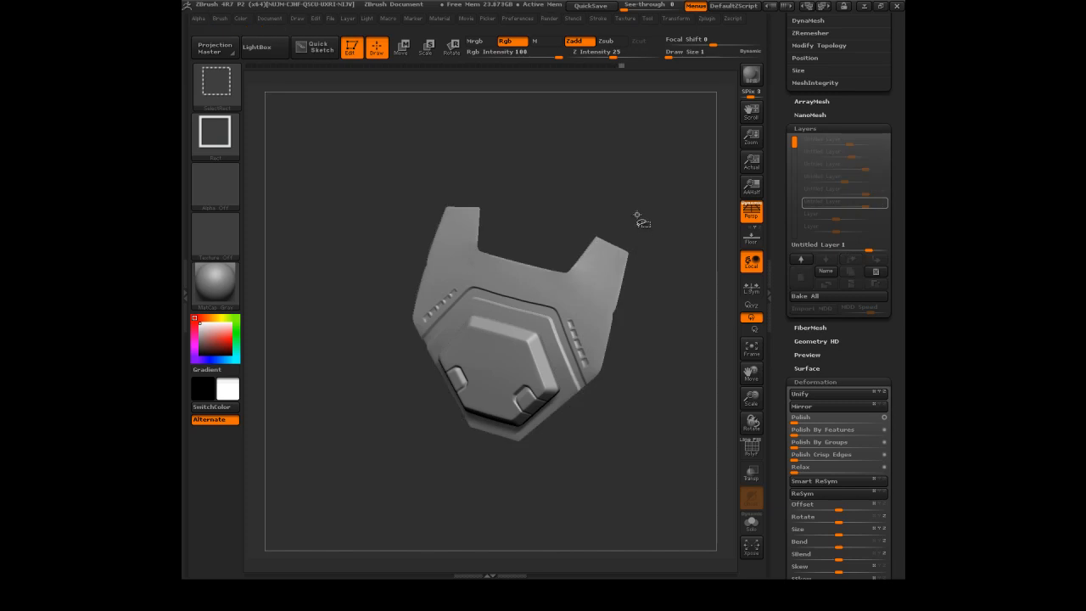
Grow the visible area of the front plate repeatedly until it includes its bevelled border
left_click_drag(637, 102, 637, 104, "alt")
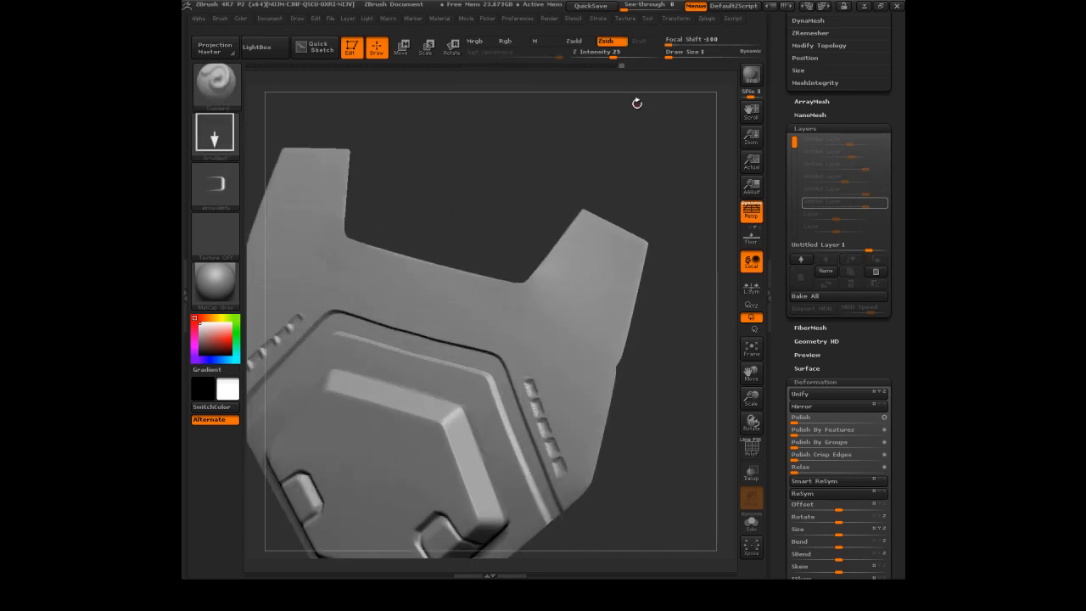
left_click_drag(775, 351, 774, 190)
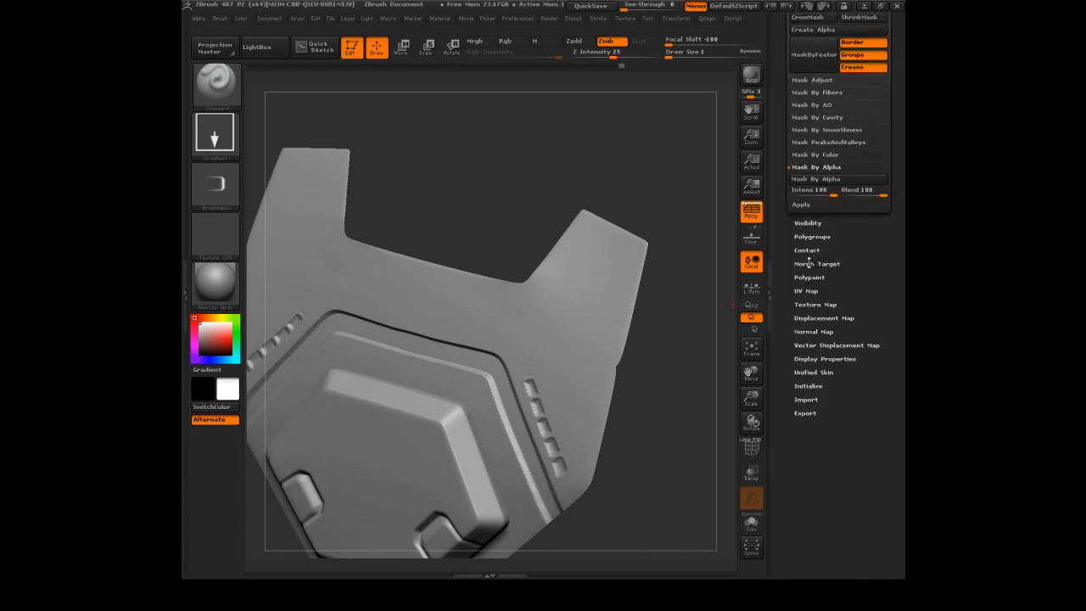
left_click(804, 222)
left_click(811, 248)
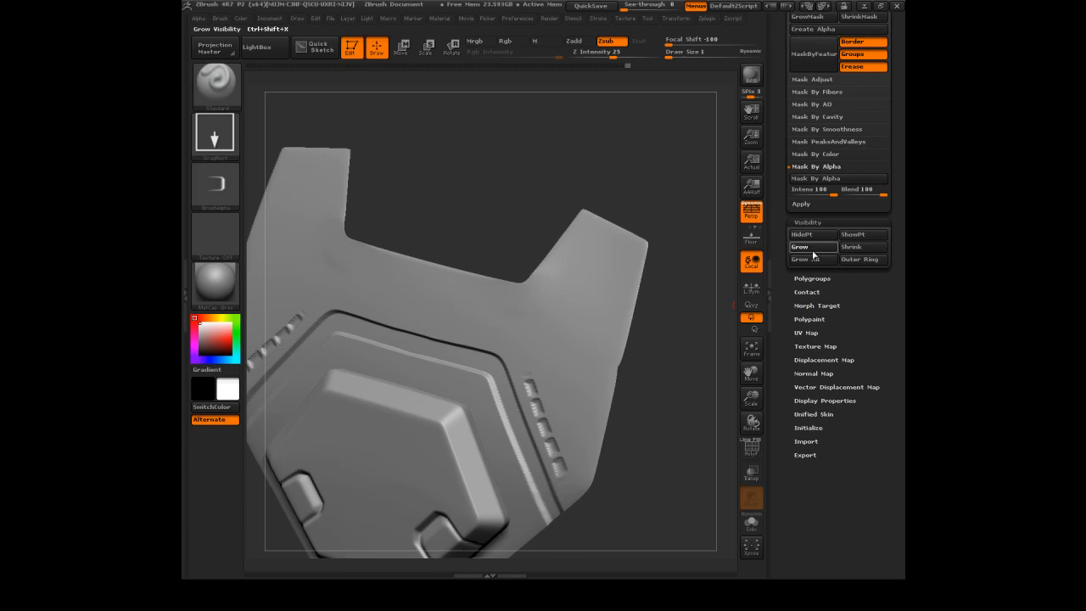
left_click(815, 249)
left_click(816, 249)
left_click(815, 249)
left_click(815, 249)
left_click(815, 249)
left_click(816, 250)
left_click(815, 250)
left_click(815, 250)
left_click(815, 249)
left_click(815, 249)
left_click(816, 250)
left_click(817, 251)
left_click(817, 259)
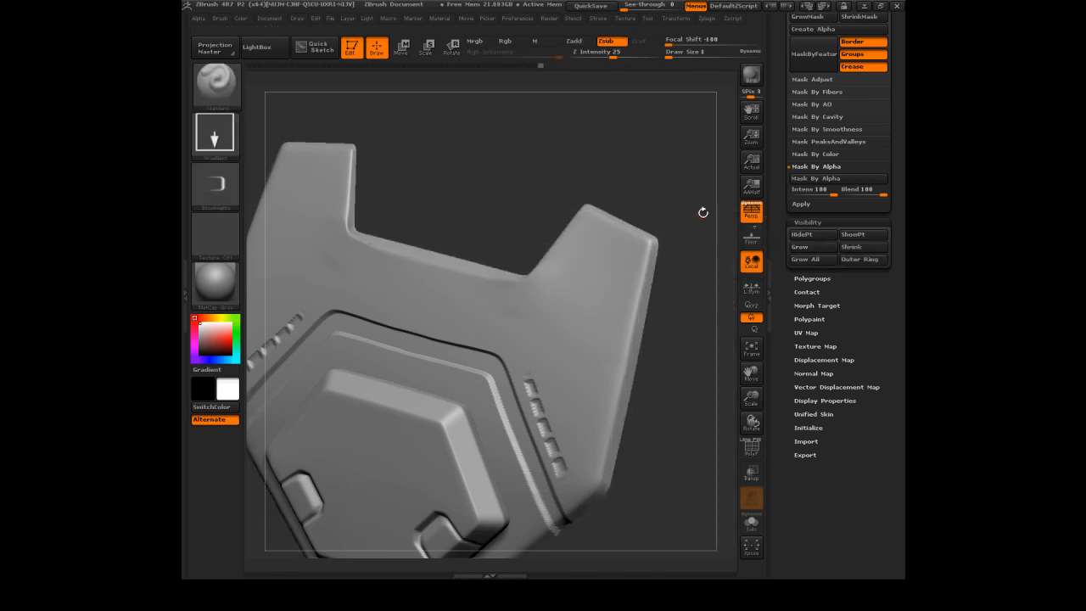
With the area outside the grown front plate masked, carve the Base44 shape into both upper tabs and clear the mask
left_click(698, 227, "ctrl+shift")
mouse_move(683, 136)
left_mouse_down()
mouse_move(670, 85)
mouse_move(675, 134)
mouse_move(641, 248)
mouse_move(654, 267)
left_mouse_up()
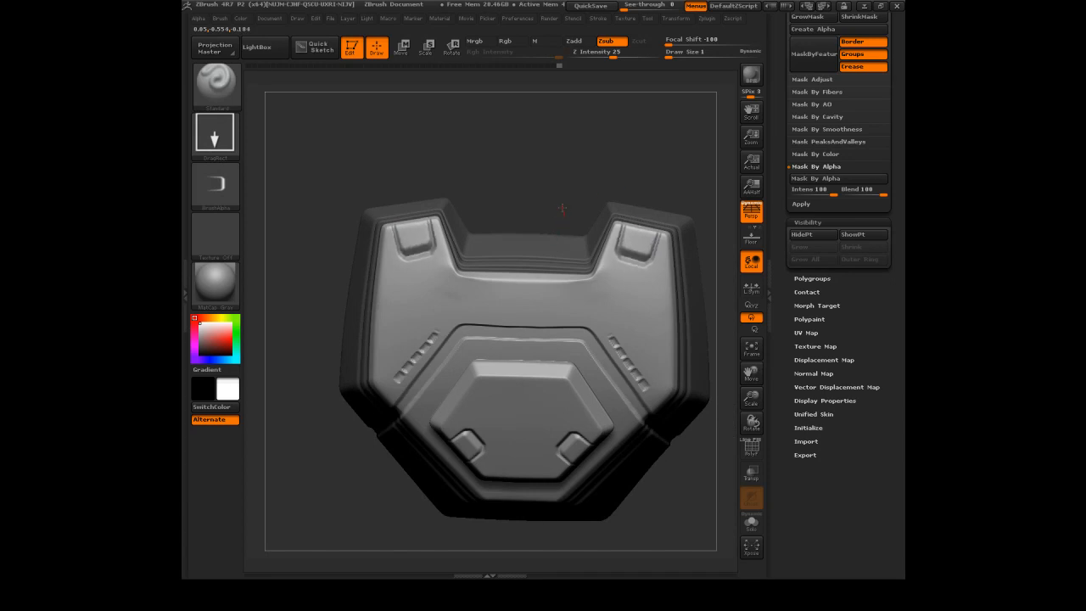
key("ctrl+z")
key("ctrl+z")
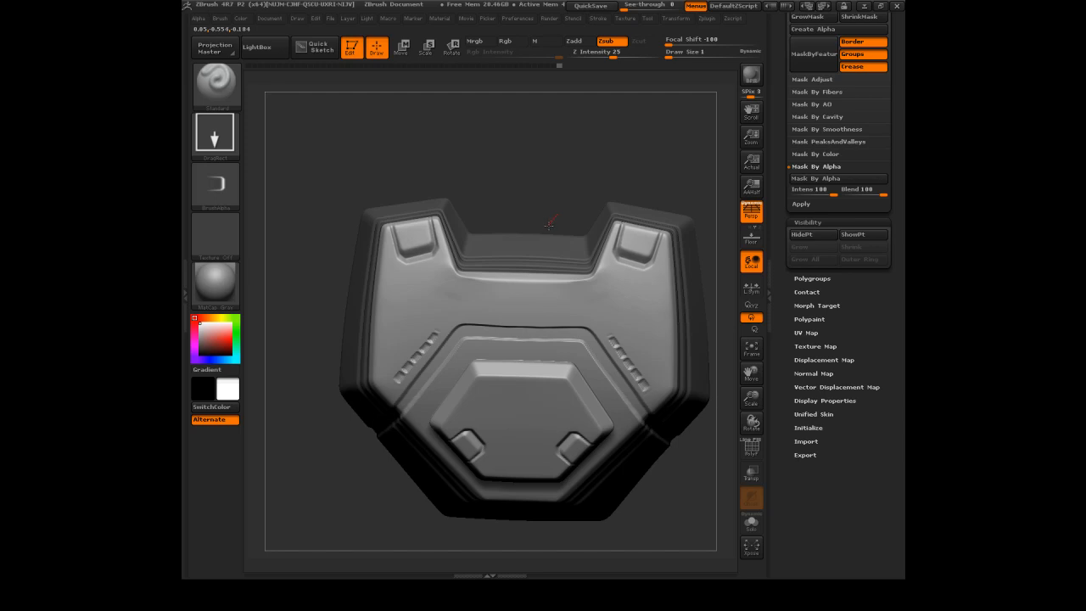
left_click_drag(556, 183, 648, 127)
mouse_move(717, 144)
left_mouse_down()
mouse_move(698, 425)
mouse_move(704, 509)
mouse_move(687, 446)
left_mouse_up()
mouse_move(640, 103)
left_mouse_down()
mouse_move(642, 131)
mouse_move(617, 151)
mouse_move(637, 172)
left_mouse_up()
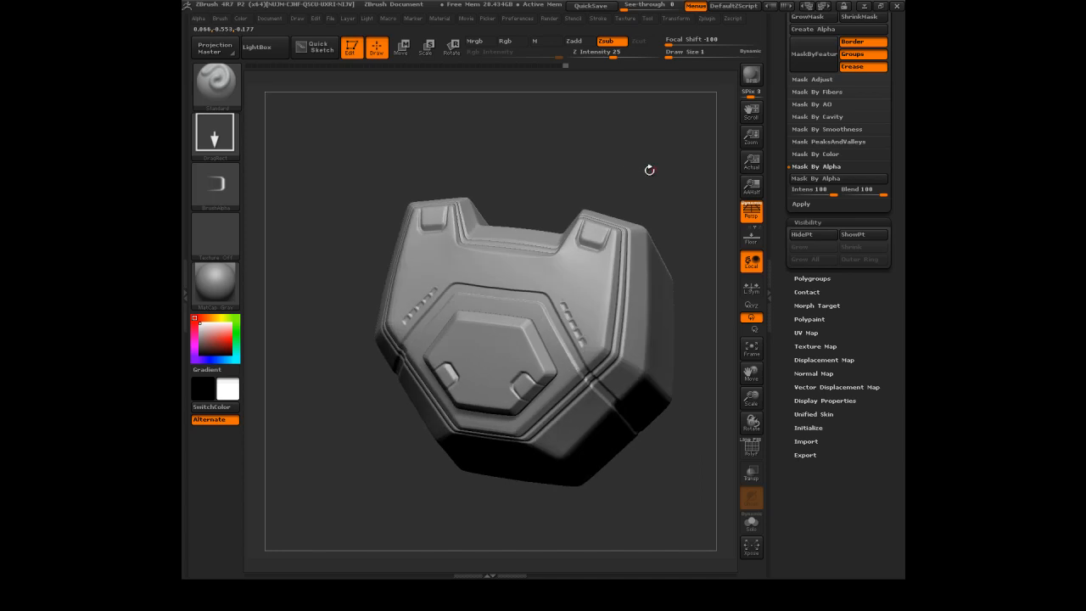
Switch to the central hexagon subtool and import Container_03 as the brush alpha
left_click(492, 337, "alt")
left_click(226, 143)
left_click(224, 190)
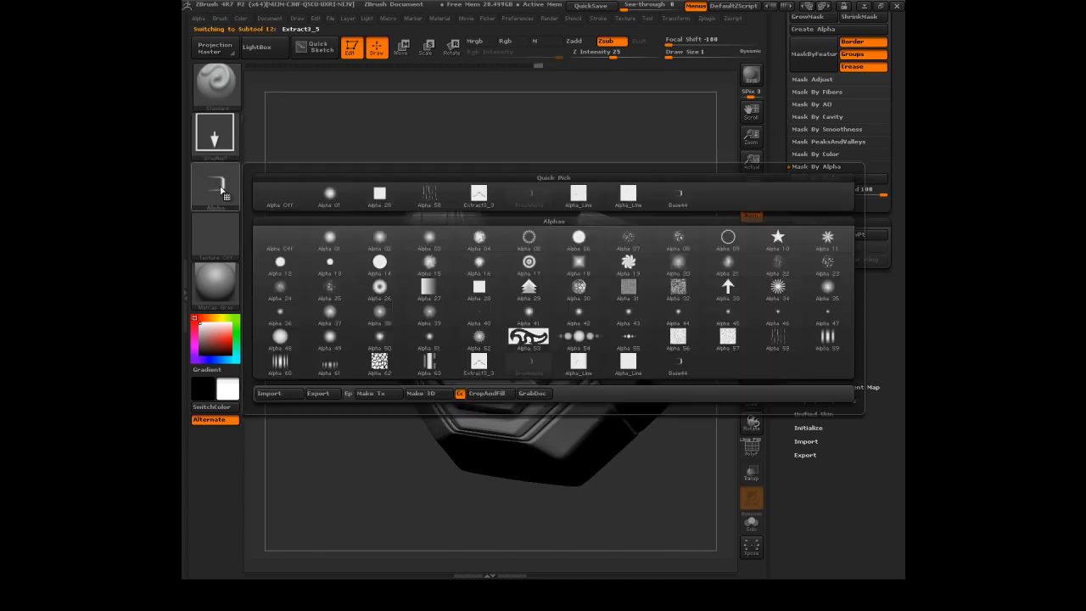
left_click(215, 135)
left_click(217, 134)
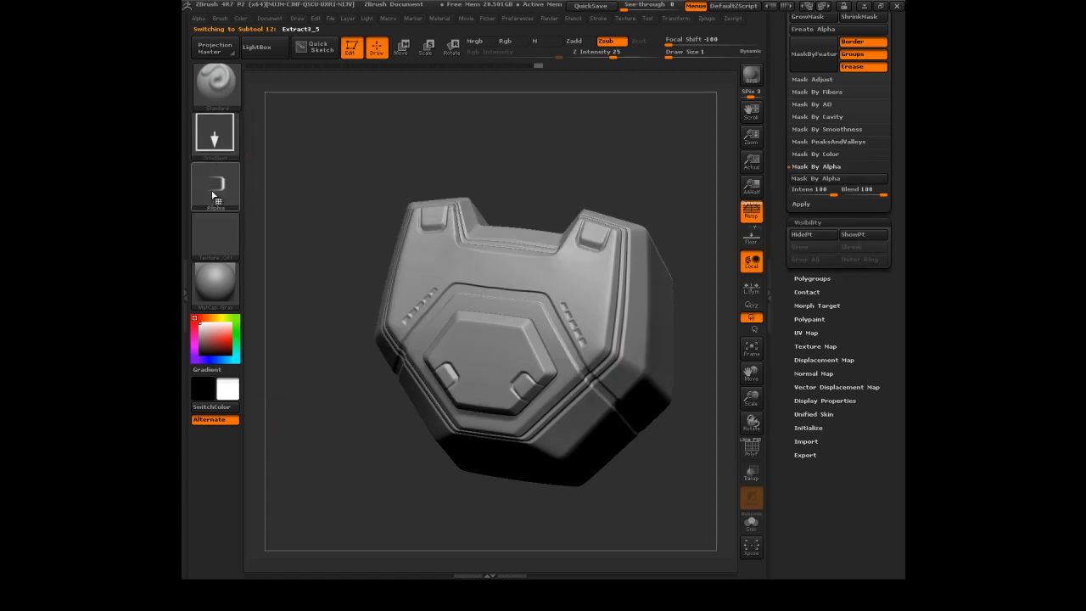
left_click(215, 184)
left_click(270, 393)
double_click(377, 166)
Try carving the Container_03 shape into the middle of the hexagon
left_click_drag(591, 147, 497, 371)
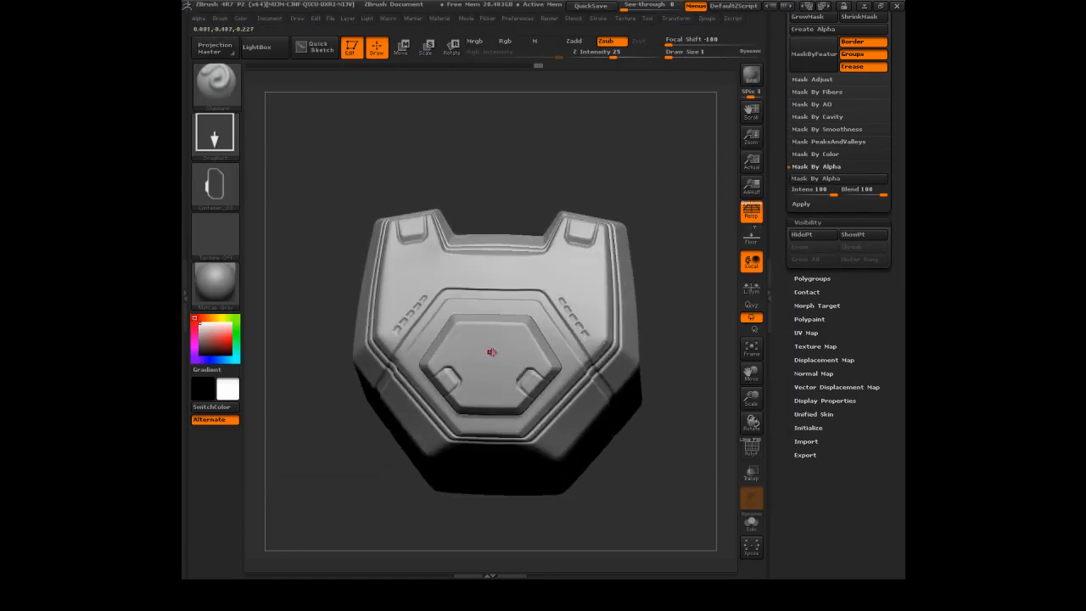
mouse_move(491, 352)
left_mouse_down()
mouse_move(512, 332)
mouse_move(534, 380)
mouse_move(545, 343)
left_mouse_up()
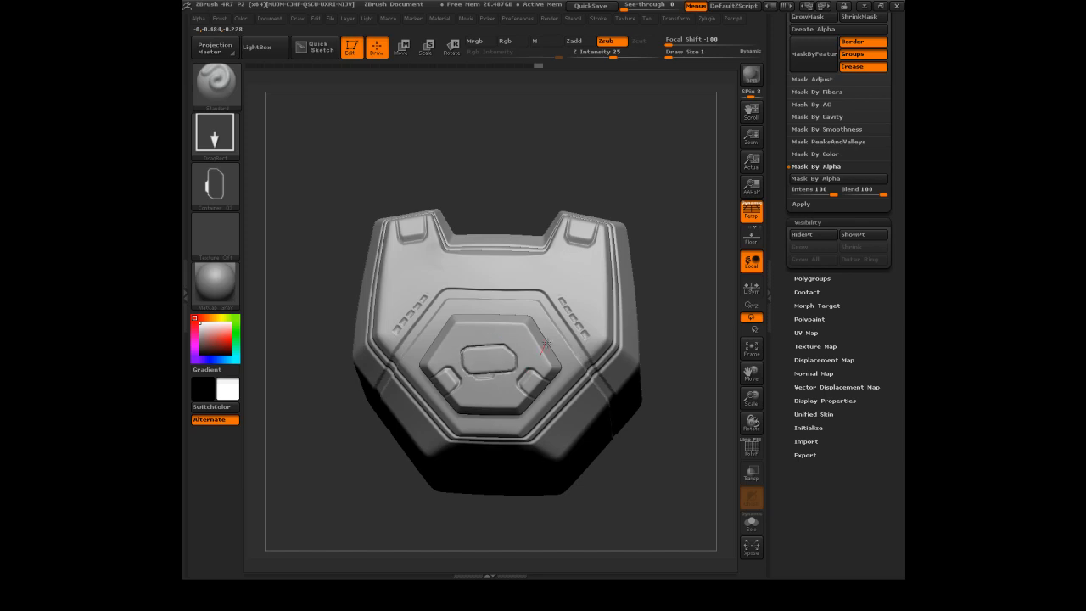
key("ctrl+z")
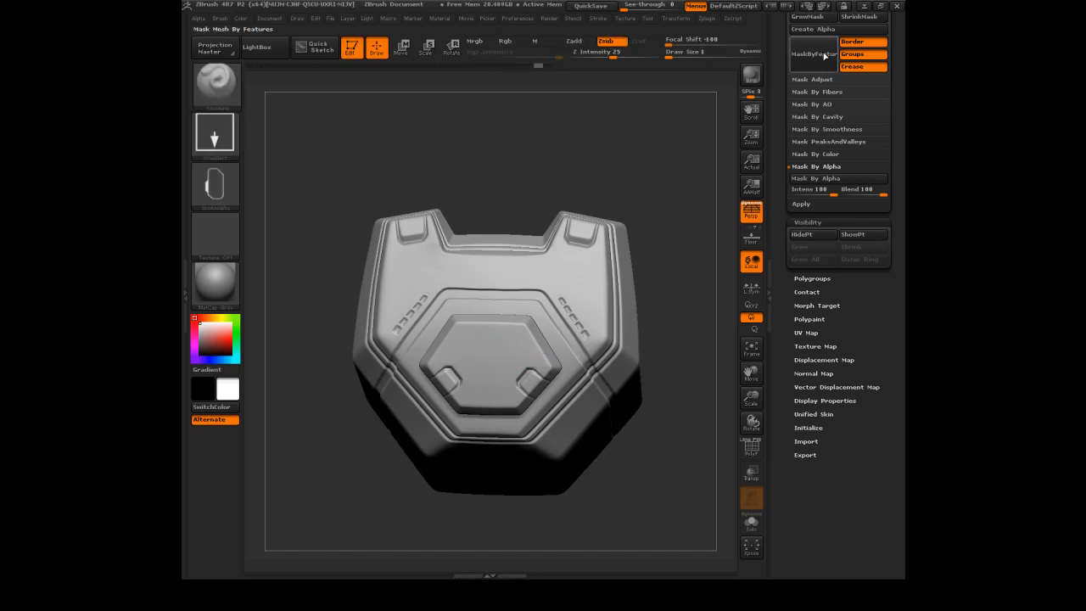
Add a sculpt layer to the hexagon subtool and carve the Container_03 shape into its upper centre
scroll(804, 235, "down", 15)
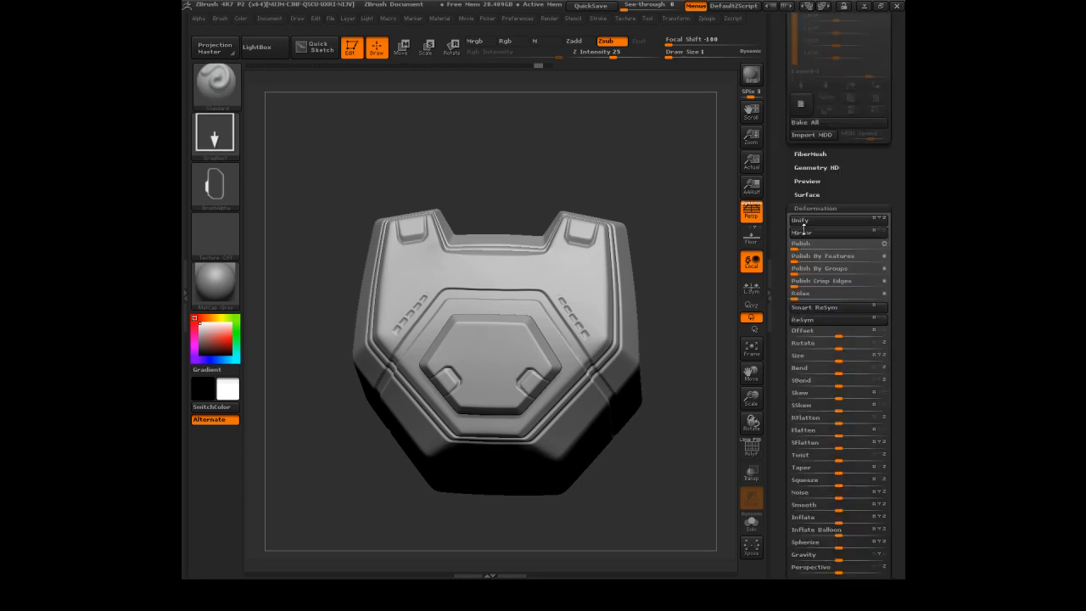
scroll(808, 251, "up", 5)
left_click(800, 422)
mouse_move(493, 333)
left_mouse_down()
mouse_move(496, 297)
mouse_move(460, 277)
mouse_move(430, 331)
mouse_move(452, 350)
mouse_move(445, 323)
mouse_move(421, 351)
mouse_move(450, 368)
left_mouse_up()
Set the hexagon layer's intensity to 0.35353 and frame the armor
left_click_drag(865, 290, 846, 289)
left_click_drag(604, 135, 601, 161)
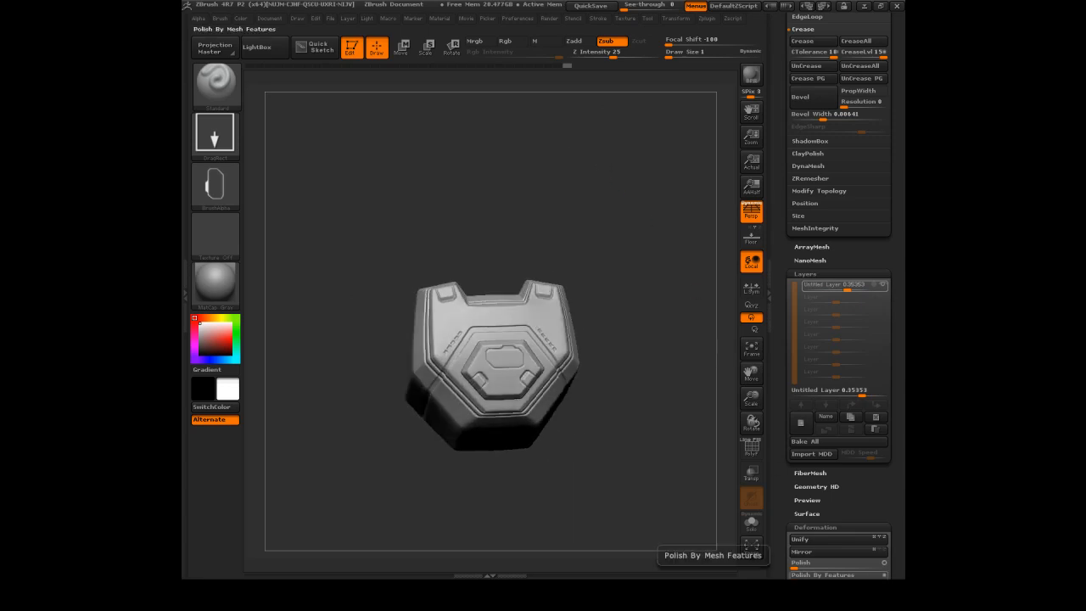
key("f")
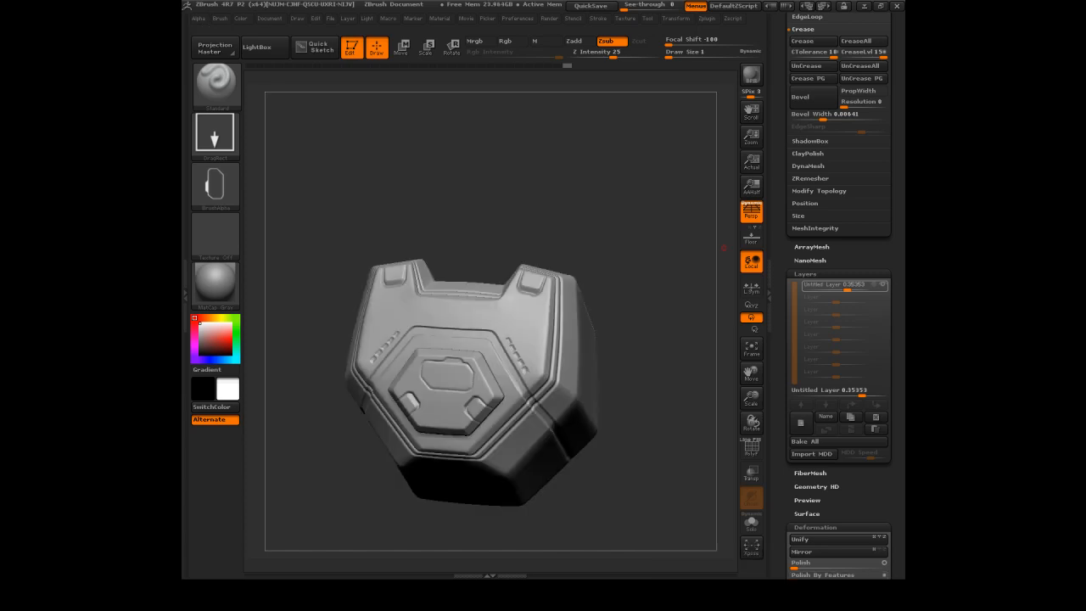
Switch from the hexagon subtool to subtool 11, Extract3_5, as the mesh to insert parts on
left_click_drag(523, 192, 566, 165)
key("Down")
left_click(598, 287)
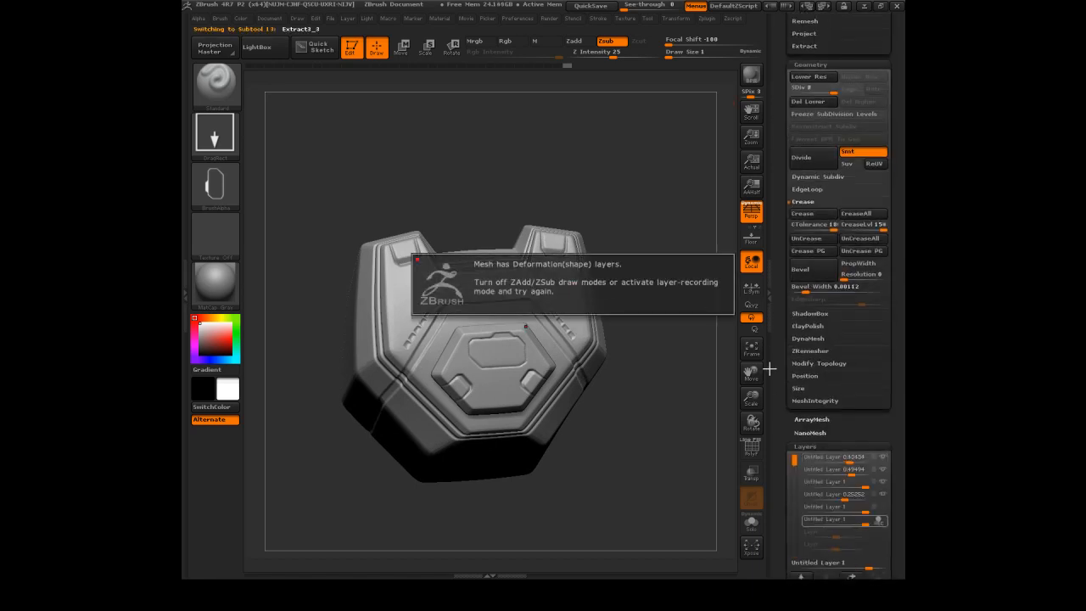
left_click_drag(777, 385, 785, 324)
key("Down")
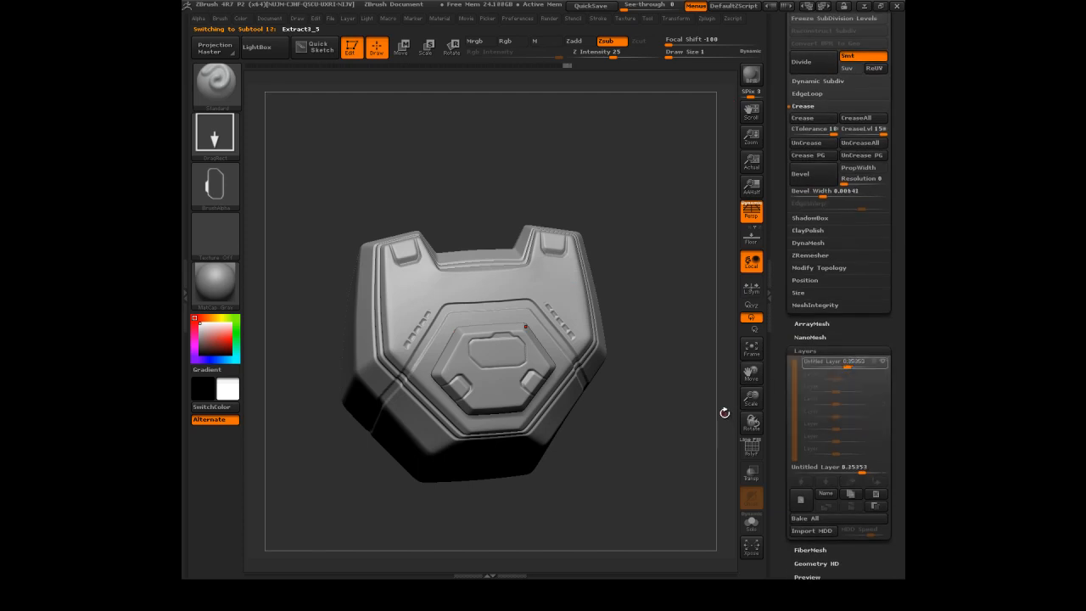
key("shift+d")
left_click_drag(710, 407, 774, 310)
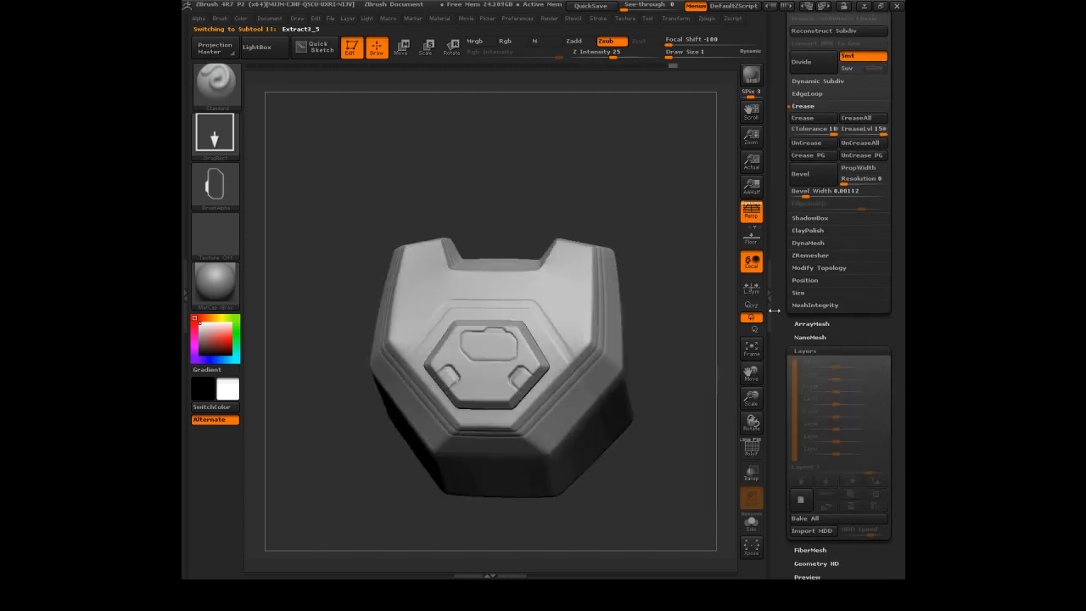
Select the IMM_ModelKit brush and choose a round fastener from its MultiMesh inserts
left_click(219, 88)
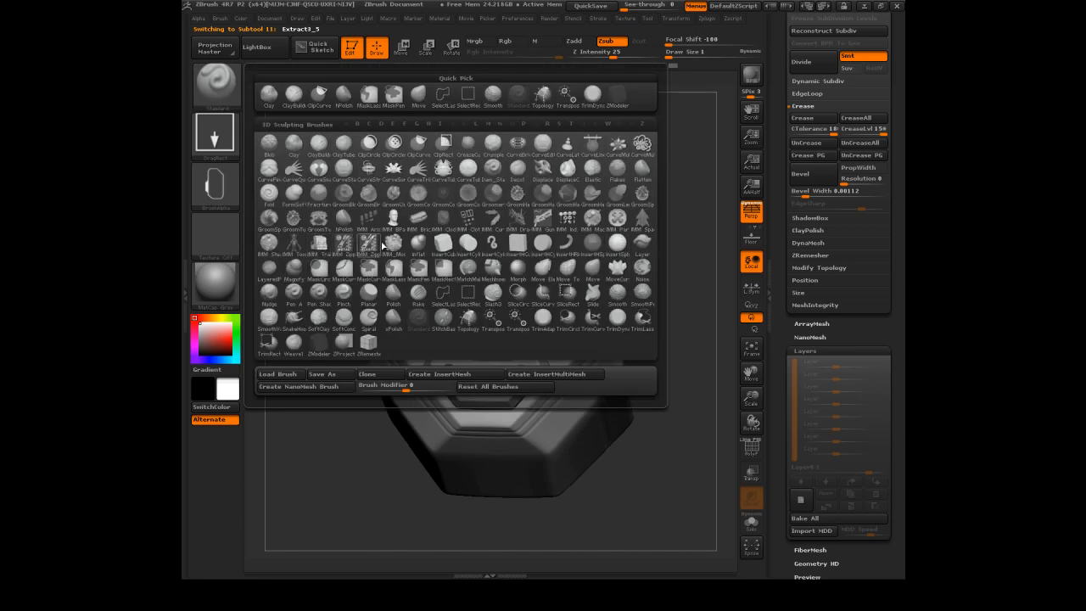
mouse_move(394, 247)
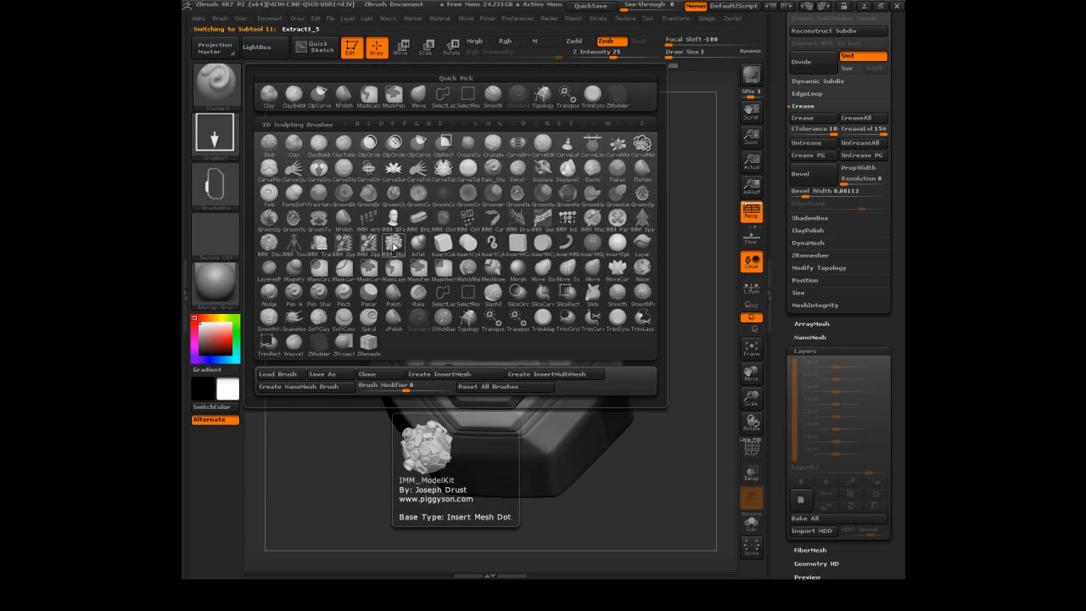
left_click(394, 246)
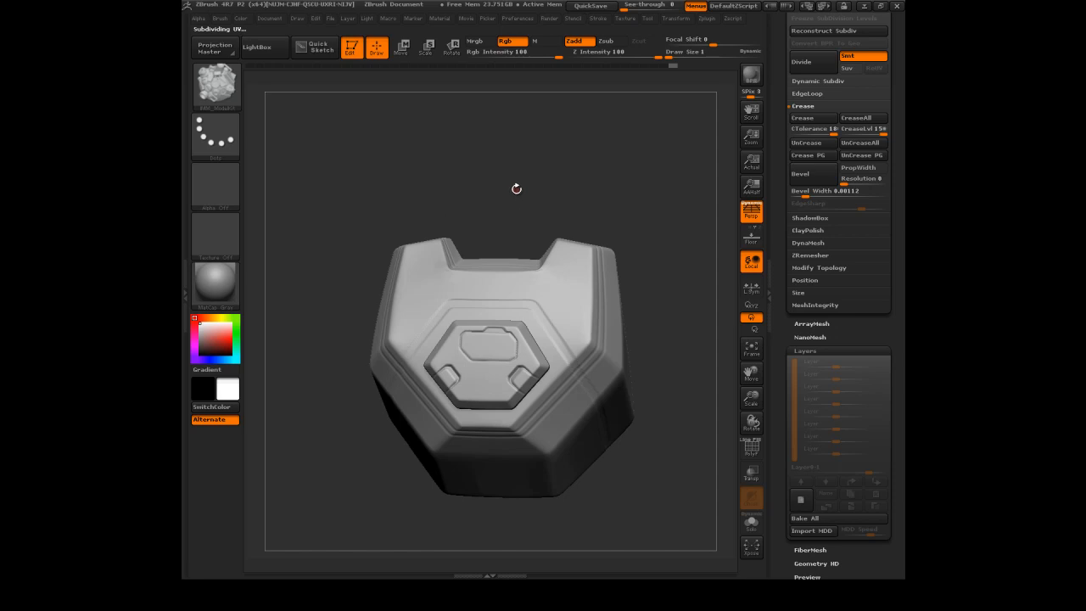
left_click_drag(514, 191, 516, 174)
key("b")
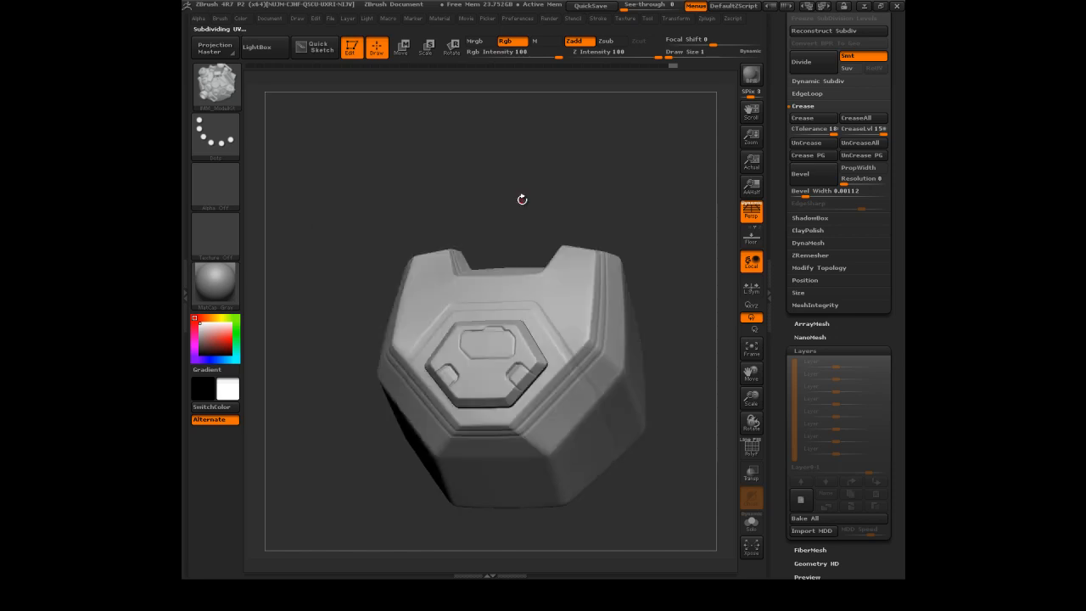
key("m")
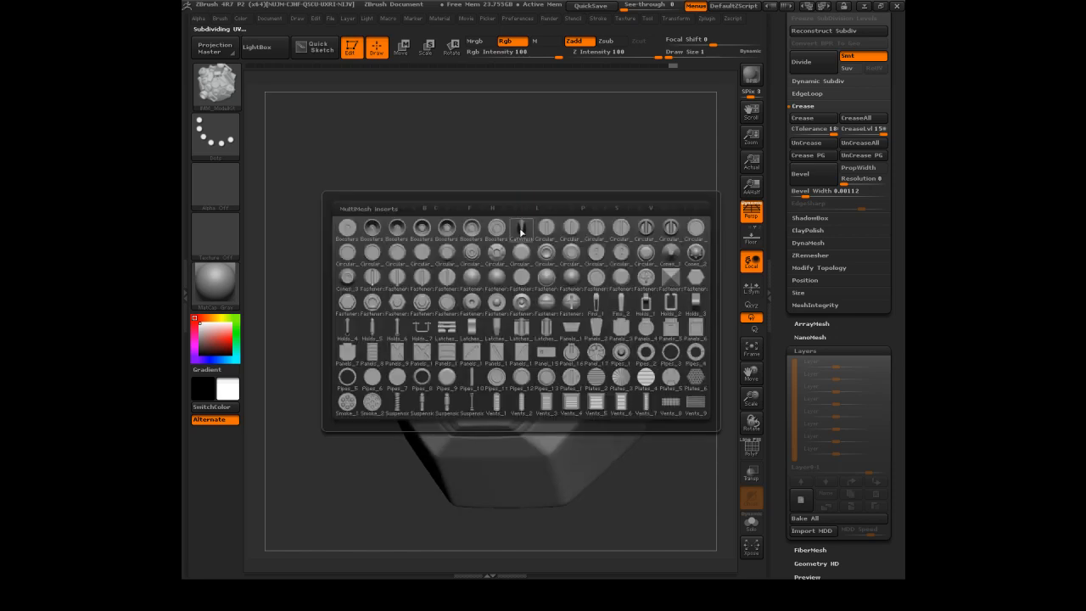
mouse_move(548, 262)
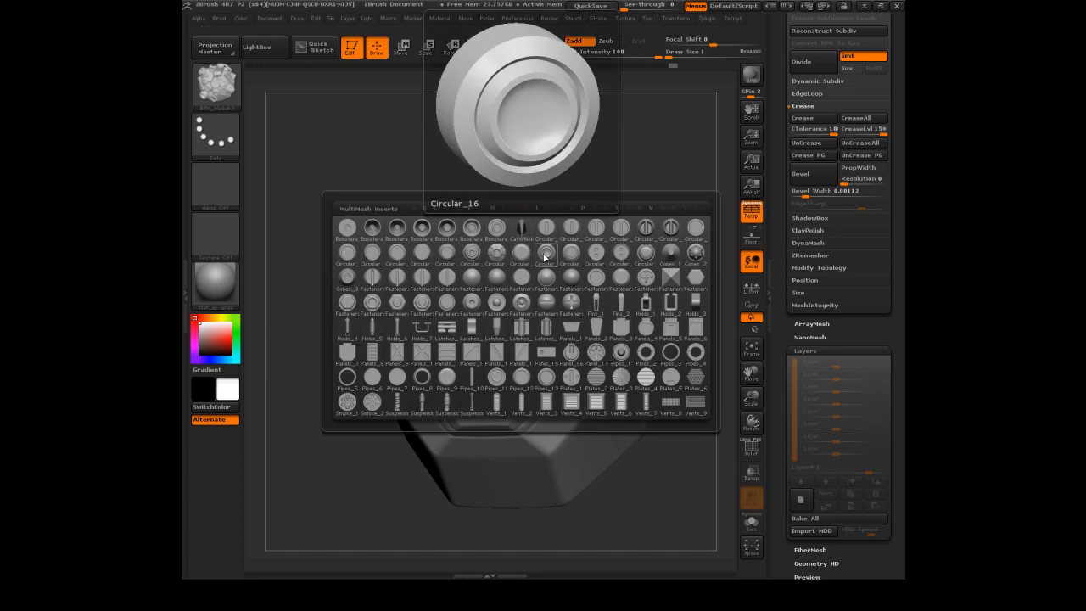
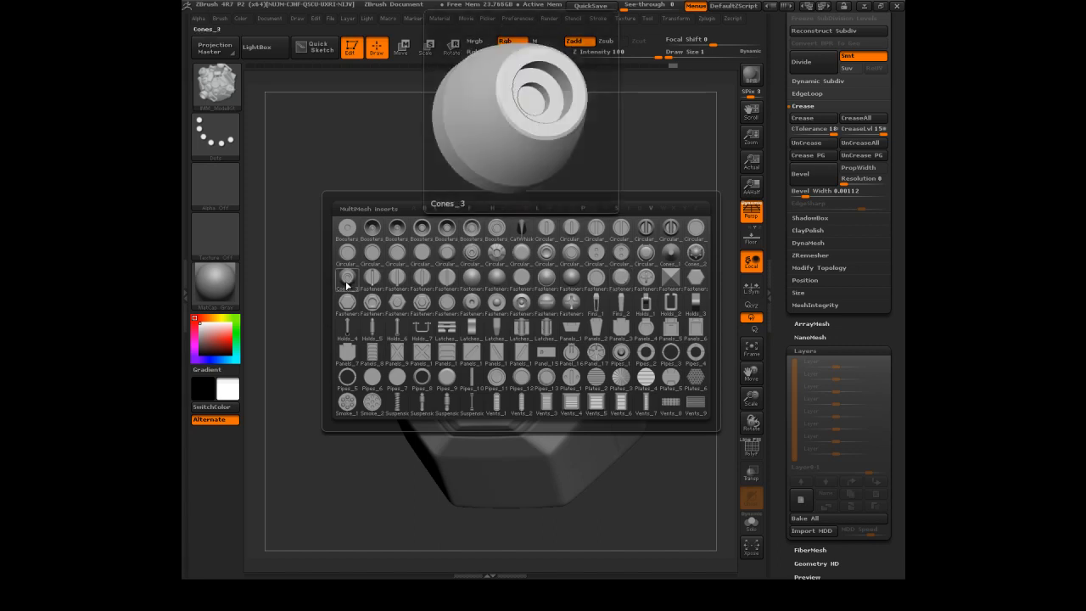
left_click(620, 277)
Insert the round fastener symmetrically onto the armor's two upper corner pads
mouse_move(622, 184)
left_mouse_down()
mouse_move(620, 162)
mouse_move(626, 179)
left_mouse_up()
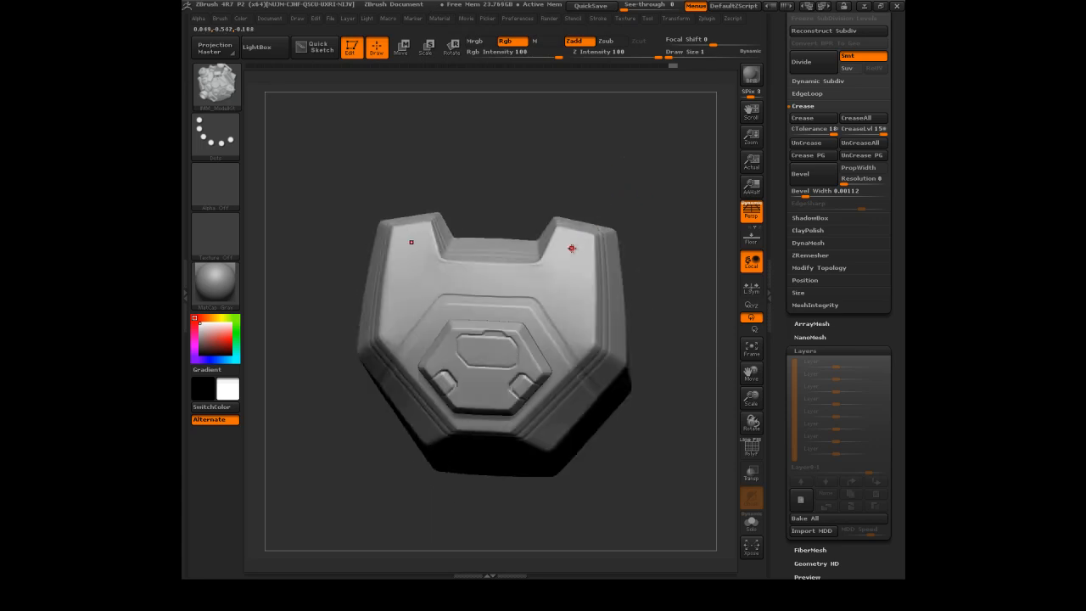
left_click_drag(569, 248, 571, 247)
left_click_drag(620, 174, 600, 150)
key("ctrl")
key("ctrl+z")
key("ctrl+shift+z")
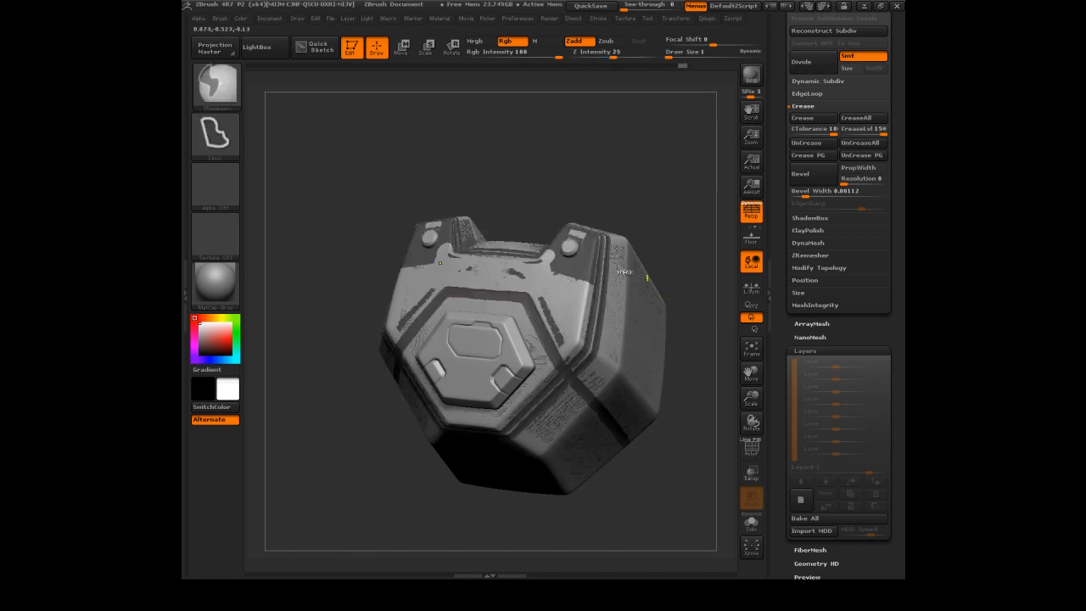
key("ctrl+z")
key("ctrl+shift+z")
key("ctrl+z")
key("ctrl+shift+z")
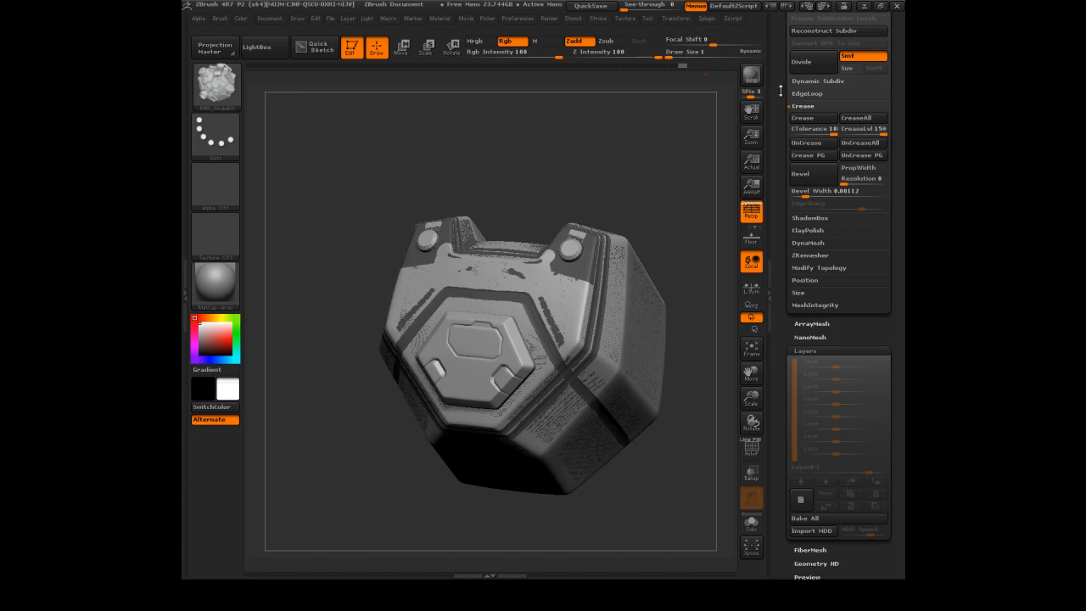
Separate the inserted fasteners into their own subtool with Split Unmasked Points
scroll(782, 90, "up", 5)
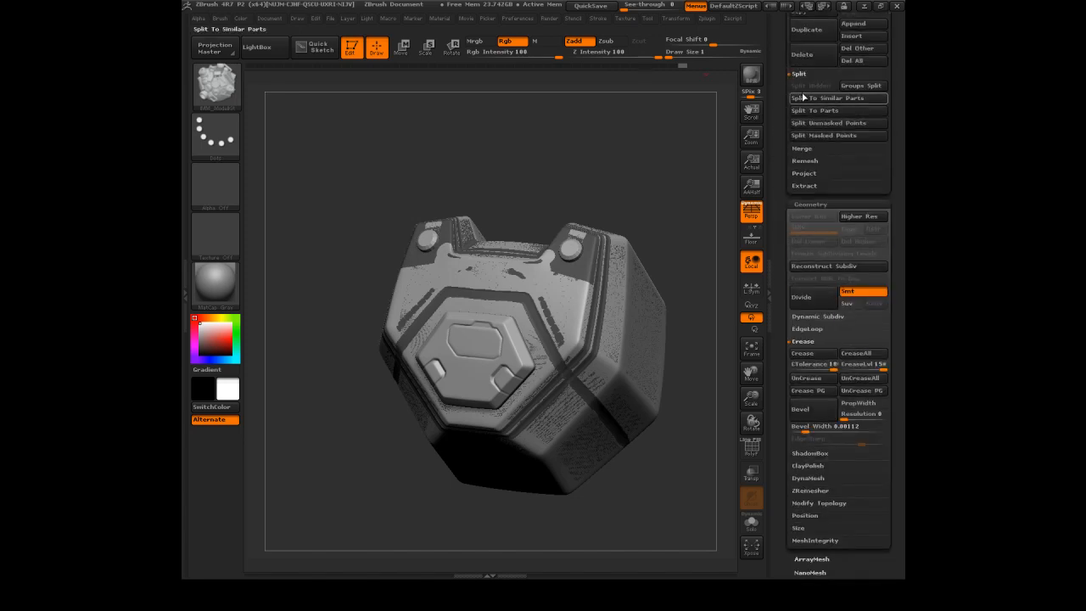
left_click(810, 125)
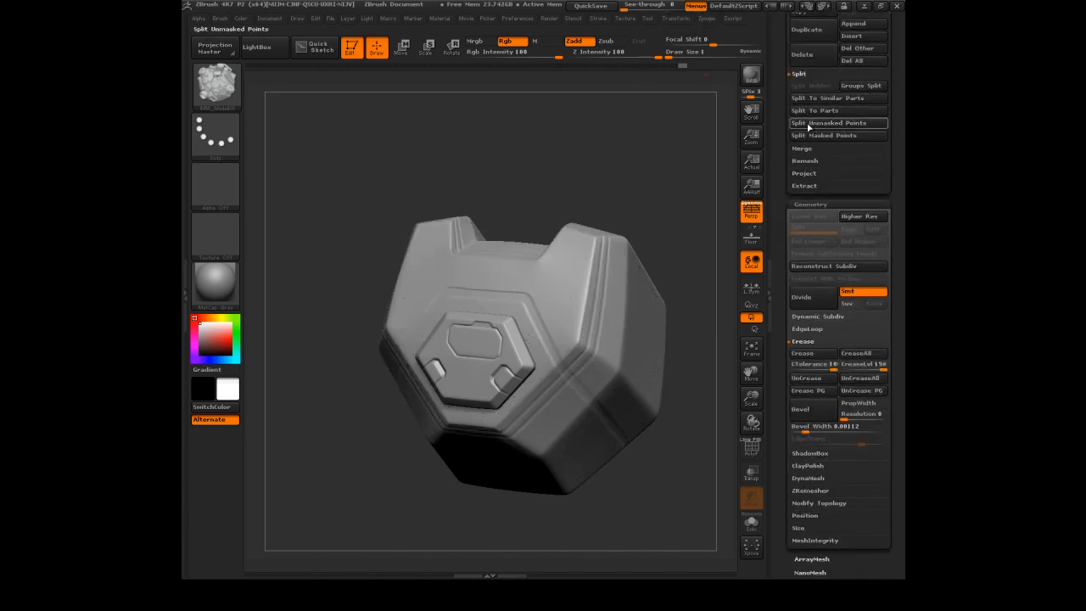
left_click(793, 125)
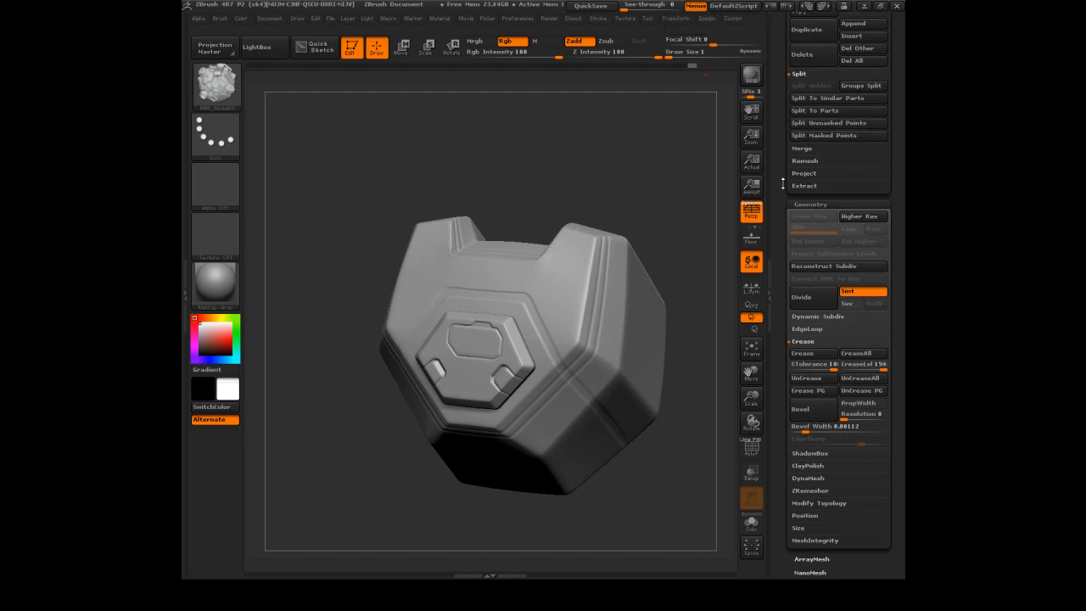
Move the mirrored fasteners upward to centre them on the armor's two upper corner pads
left_click_drag(773, 157, 782, 201)
mouse_move(618, 175)
left_mouse_down()
mouse_move(632, 165)
mouse_move(619, 170)
left_mouse_up()
left_click(402, 47)
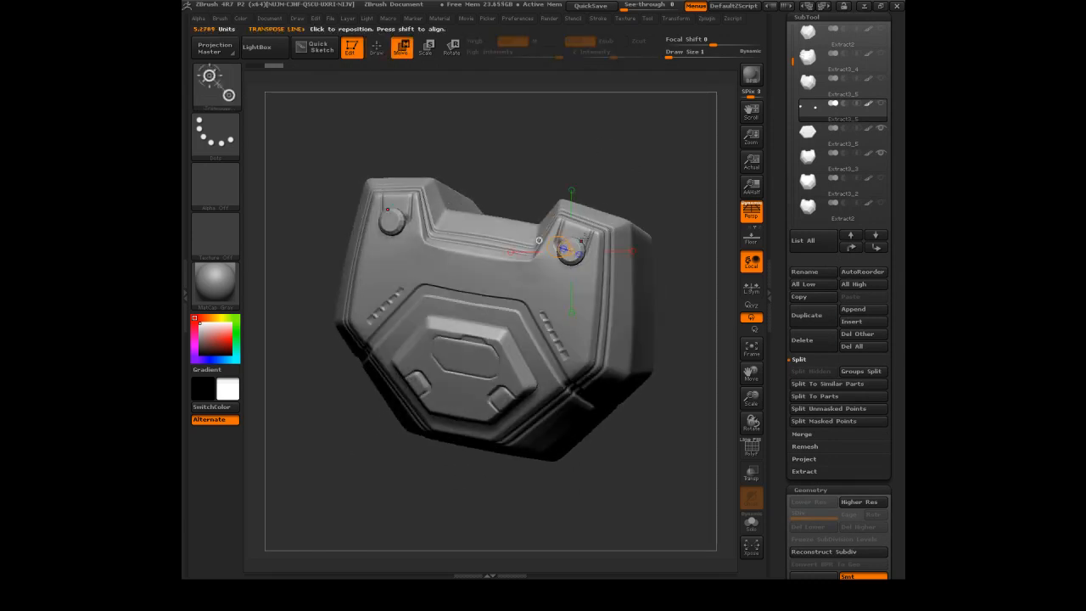
left_click_drag(572, 247, 608, 101)
left_click_drag(592, 175, 594, 157)
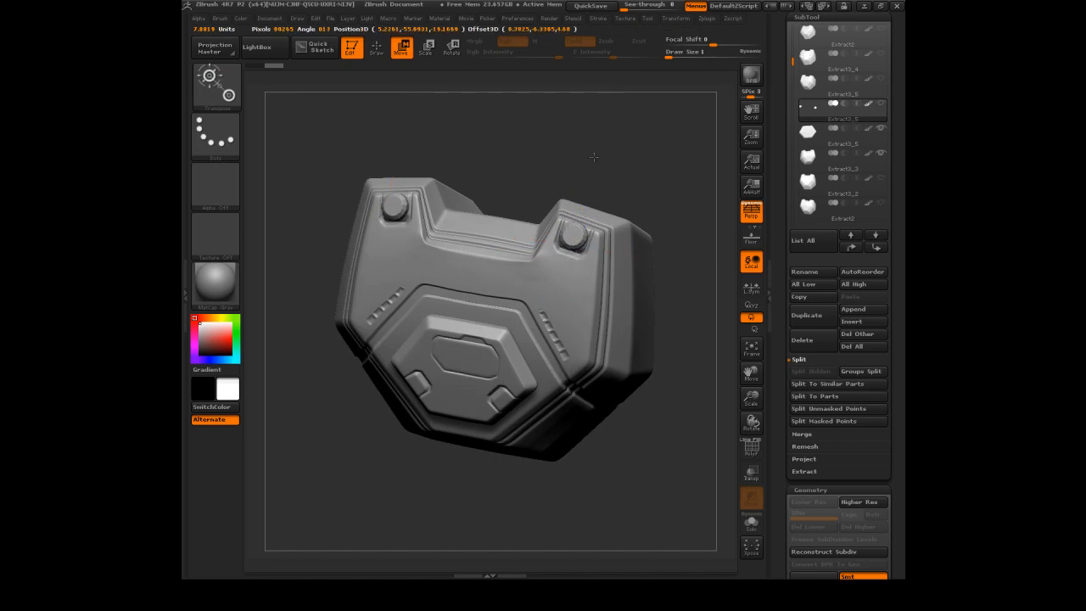
Try to scale down the two fasteners without local symmetry, and undo the scaling
left_click(425, 48)
left_click_drag(612, 78, 653, 140)
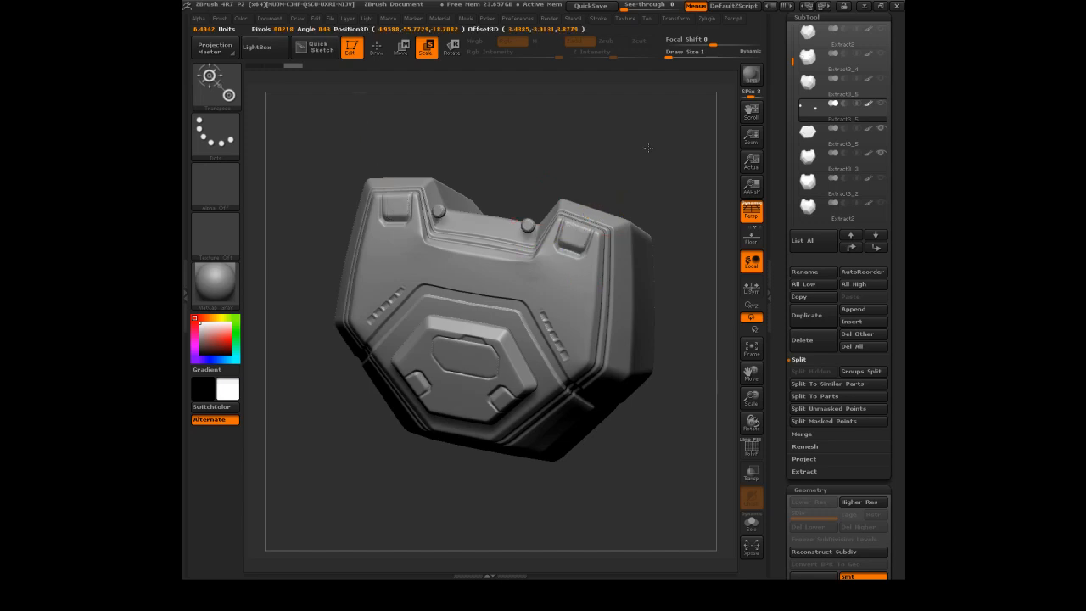
key("ctrl+z")
Enable local symmetry and scale the two fasteners down slightly in place on their pads
left_click(755, 293)
left_click_drag(655, 140, 697, 161)
left_click_drag(634, 127, 633, 126)
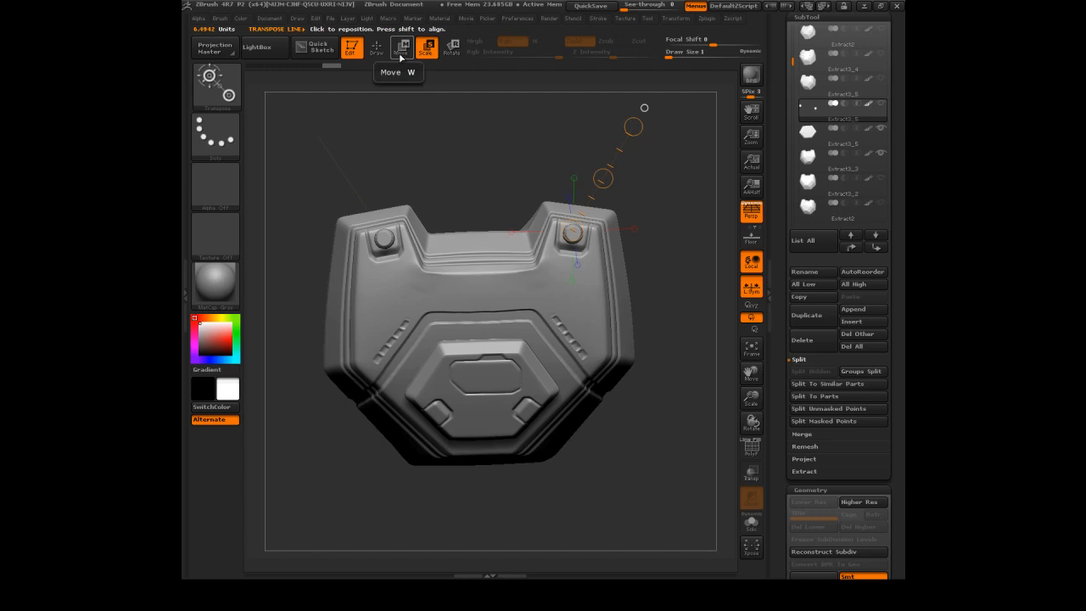
Move the two fasteners in depth so they sit against the surface of the upper corner pads
left_click(400, 47)
left_click_drag(602, 177, 612, 139)
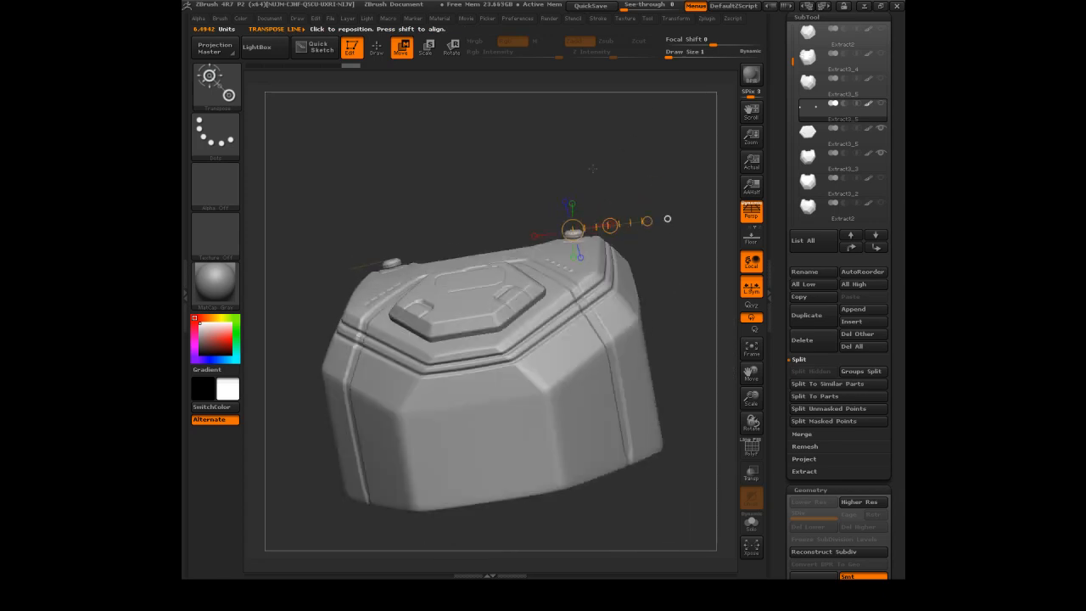
left_click_drag(592, 249, 584, 175)
left_click_drag(479, 275, 553, 123)
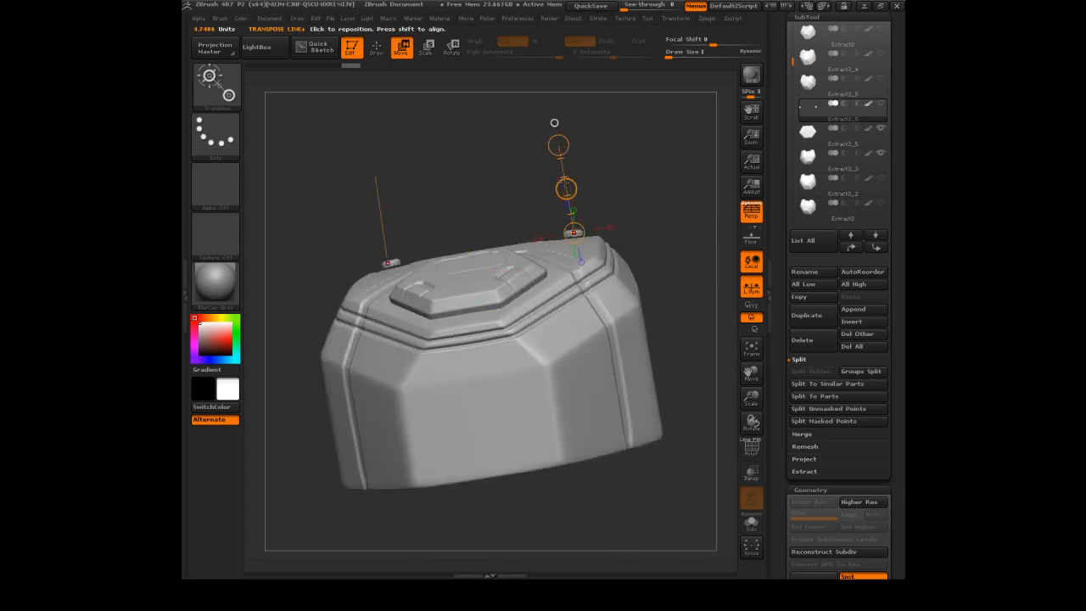
left_click(566, 188)
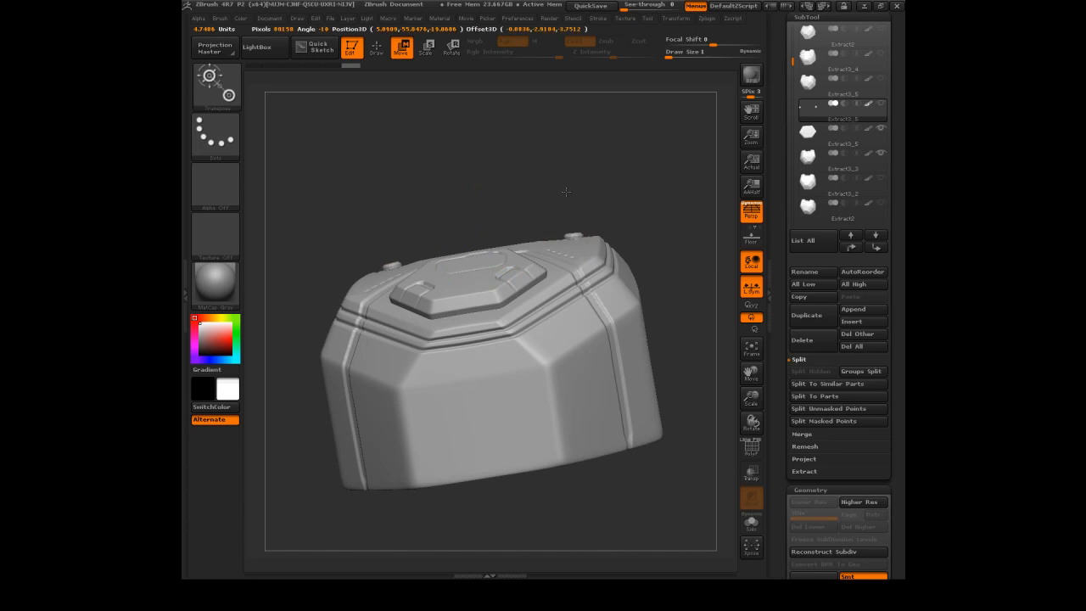
left_click_drag(646, 157, 659, 250)
mouse_move(656, 109)
left_mouse_down()
mouse_move(658, 124)
mouse_move(644, 125)
mouse_move(638, 97)
left_mouse_up()
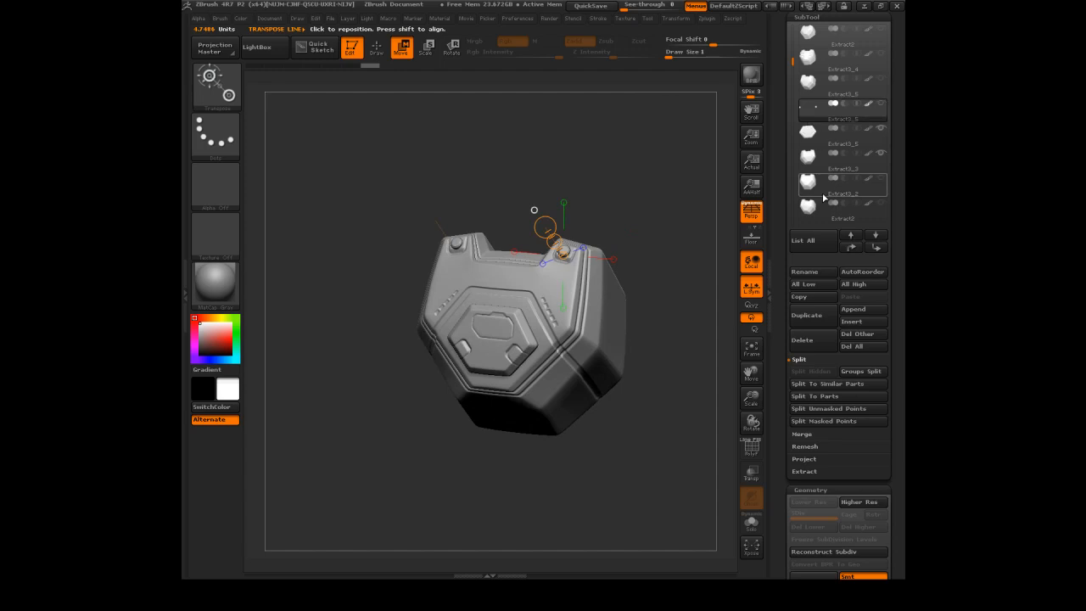
Duplicate the fastener subtool and move one pair onto the two lower notches of the central hexagon
left_click(820, 325)
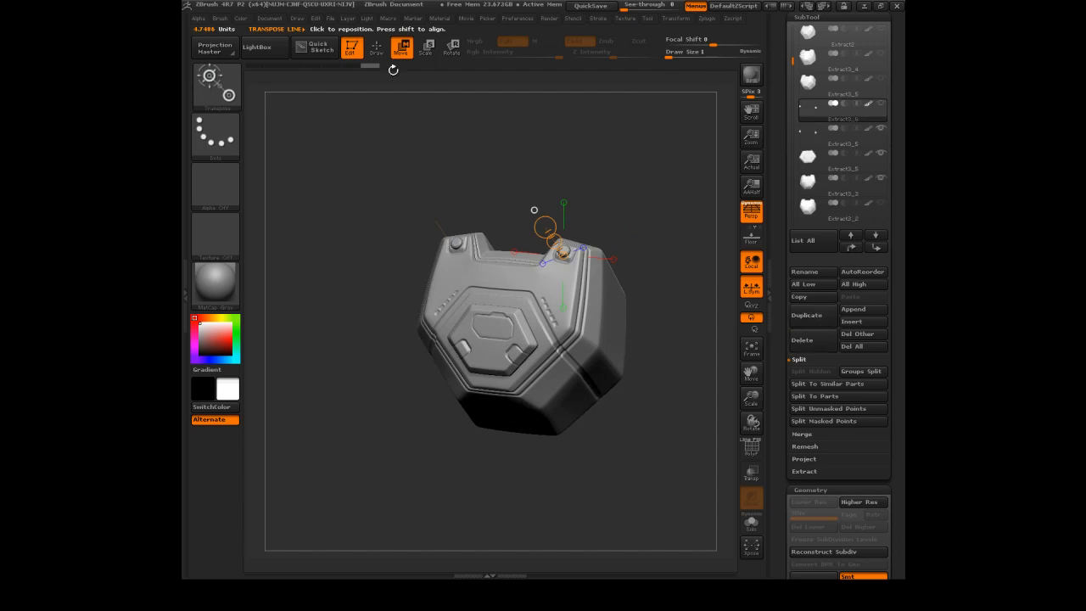
left_click_drag(555, 155, 583, 171)
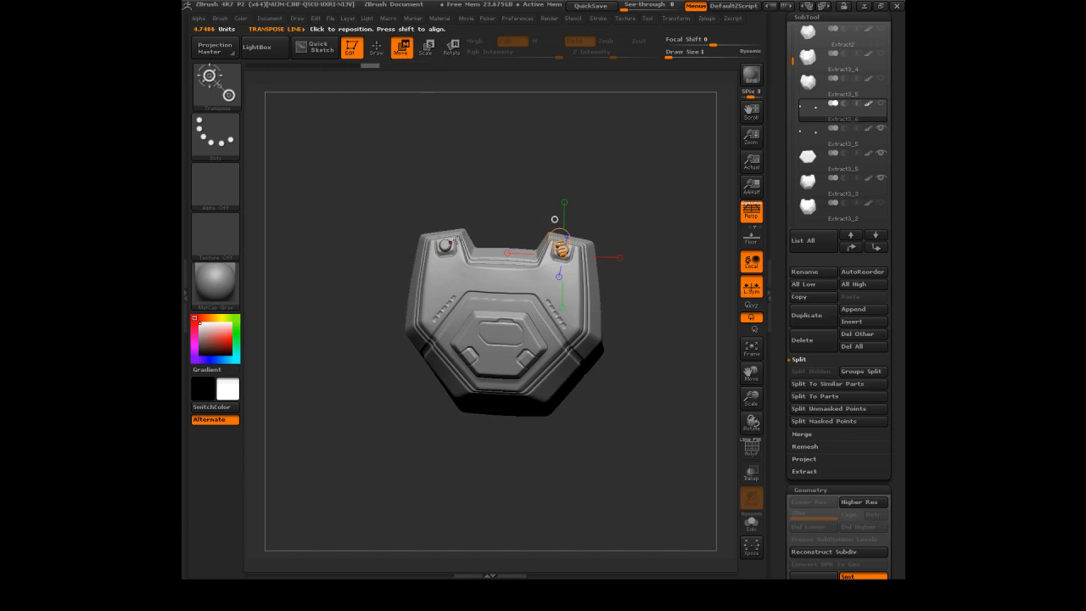
left_click_drag(526, 234, 526, 145)
left_click_drag(561, 252, 582, 150)
left_click_drag(571, 201, 536, 290)
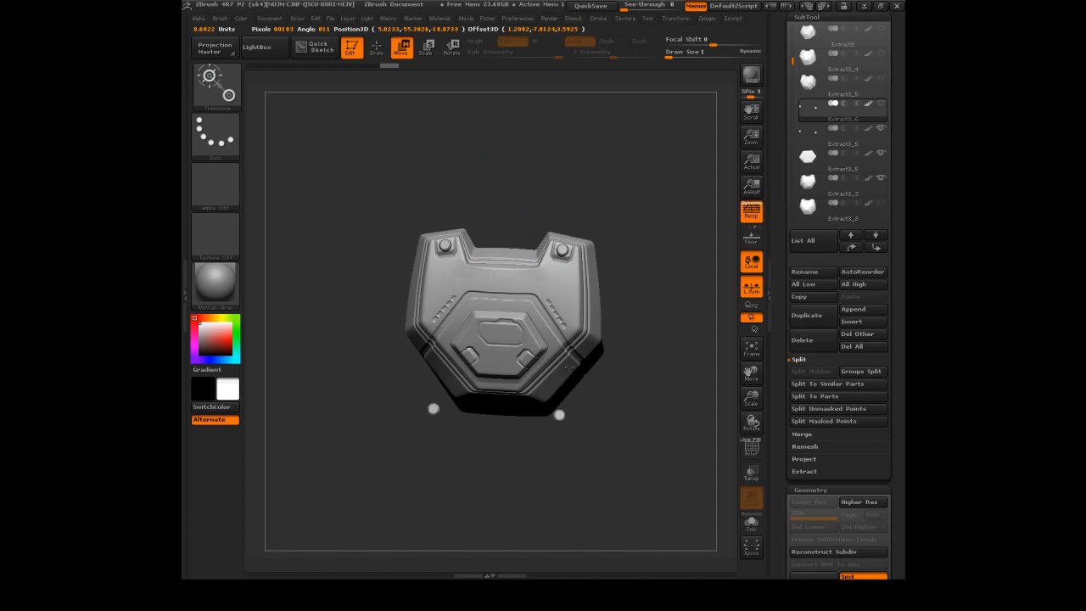
left_click_drag(585, 128, 617, 137)
left_click_drag(498, 402, 476, 318)
mouse_move(487, 360)
left_mouse_down()
mouse_move(487, 332)
mouse_move(463, 347)
mouse_move(595, 371)
mouse_move(506, 353)
left_mouse_up()
left_click_drag(570, 406, 352, 419)
left_click_drag(430, 243, 476, 136, "alt")
left_click(510, 327)
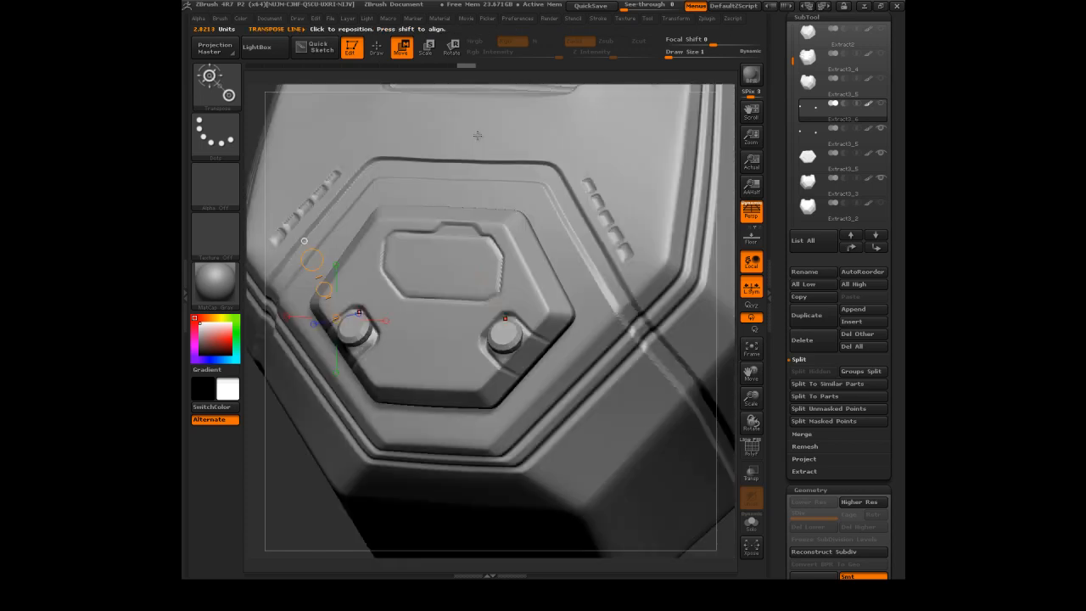
Rotate the lower fastener pair to lie parallel to the hexagon's face, adjusting its height above the surface
left_click(452, 47)
left_click_drag(297, 382, 264, 498)
left_click_drag(557, 235, 504, 135)
left_click_drag(517, 348, 502, 245)
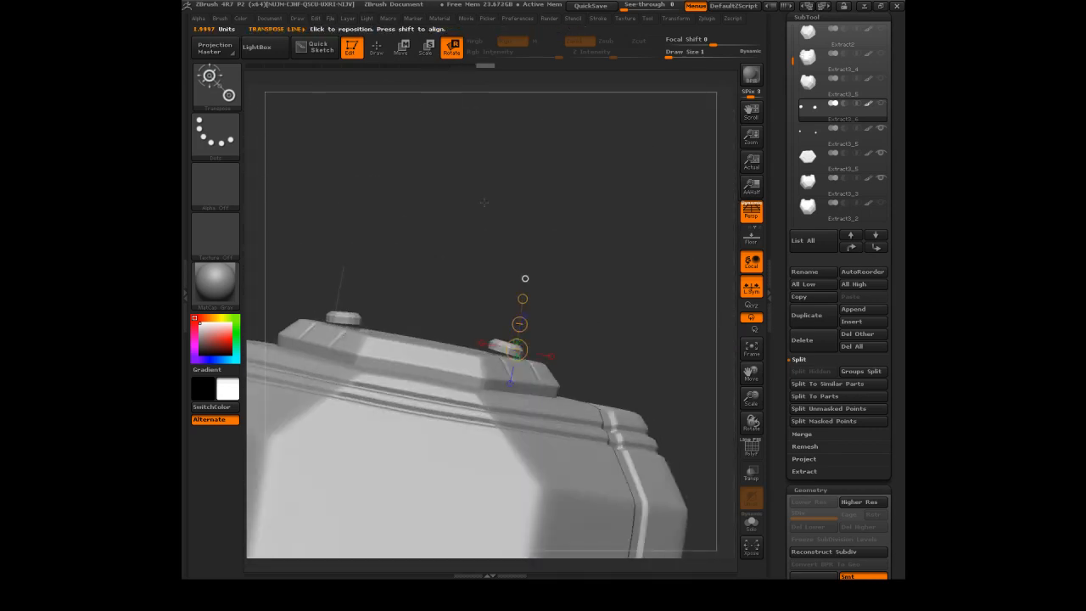
left_click(401, 48)
left_click_drag(518, 324, 519, 324)
left_click(451, 49)
left_click_drag(524, 278, 488, 222)
left_click_drag(577, 187, 612, 303)
Move the lower fasteners into their final position in the hexagon's two notches
left_click(402, 47)
mouse_move(606, 432)
left_mouse_down()
mouse_move(717, 548)
mouse_move(708, 536)
left_mouse_up()
left_click(610, 434)
left_click_drag(611, 433, 507, 337)
left_click_drag(665, 530, 628, 168, "alt")
left_click_drag(627, 168, 698, 144, "alt")
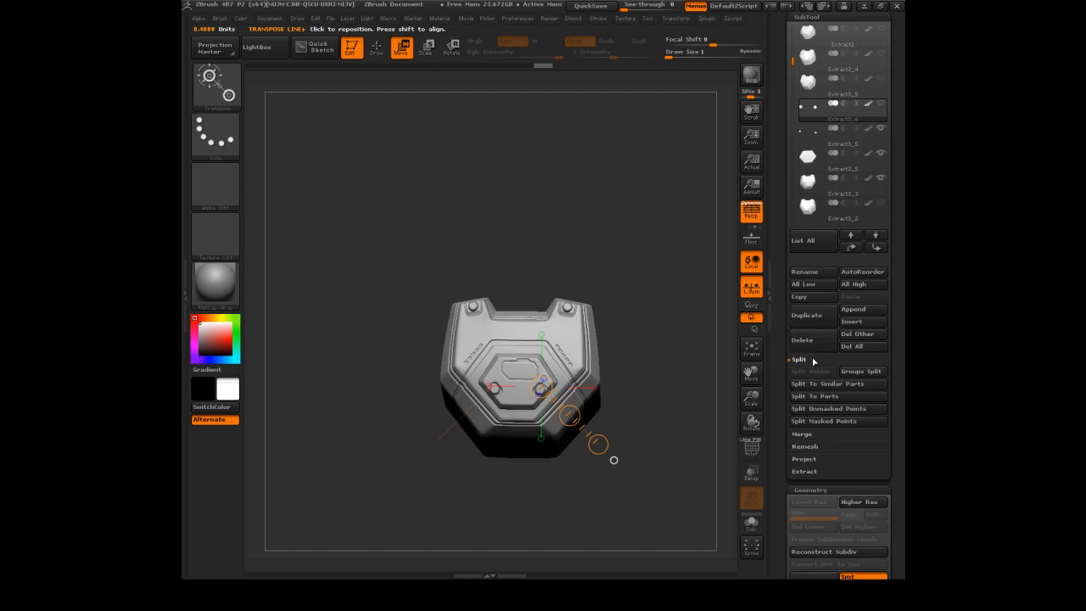
Merge the lower fastener subtool down into the upper fastener subtool
left_click(806, 434)
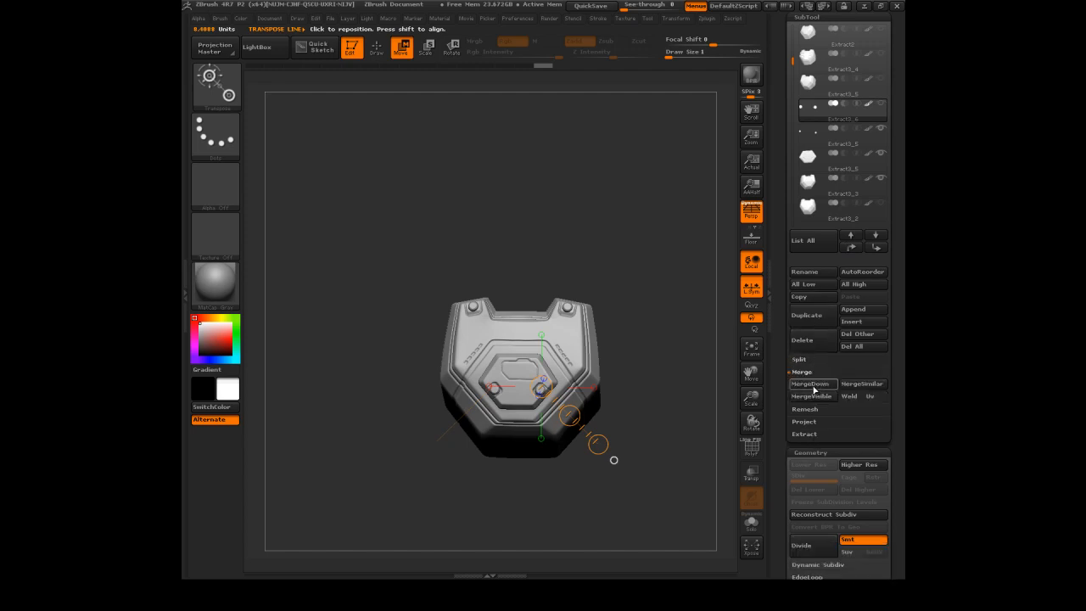
left_click(812, 386)
left_click(690, 408)
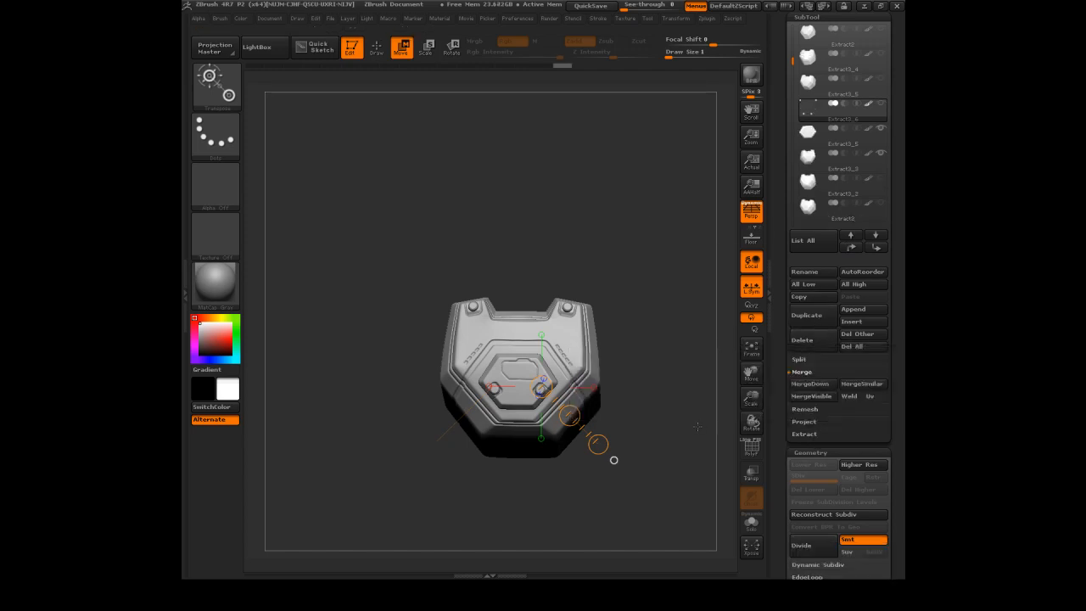
Mask the upper and the lower pair of fasteners in the merged subtool
left_click_drag(600, 233, 475, 102)
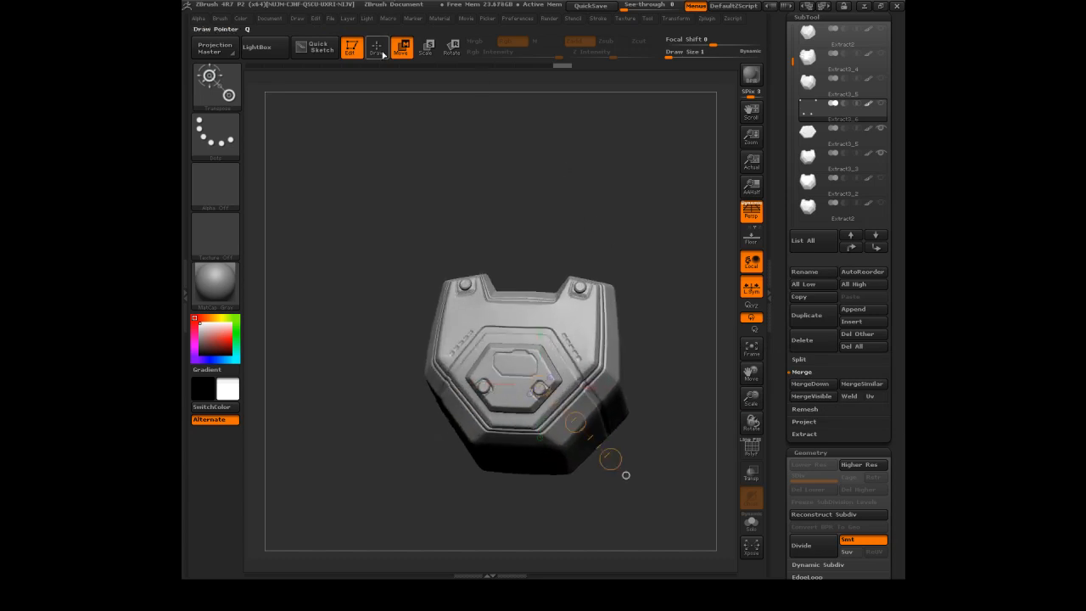
key("q")
mouse_move(606, 272)
left_mouse_down("ctrl")
mouse_move(562, 243)
mouse_move(660, 258)
left_mouse_up("ctrl")
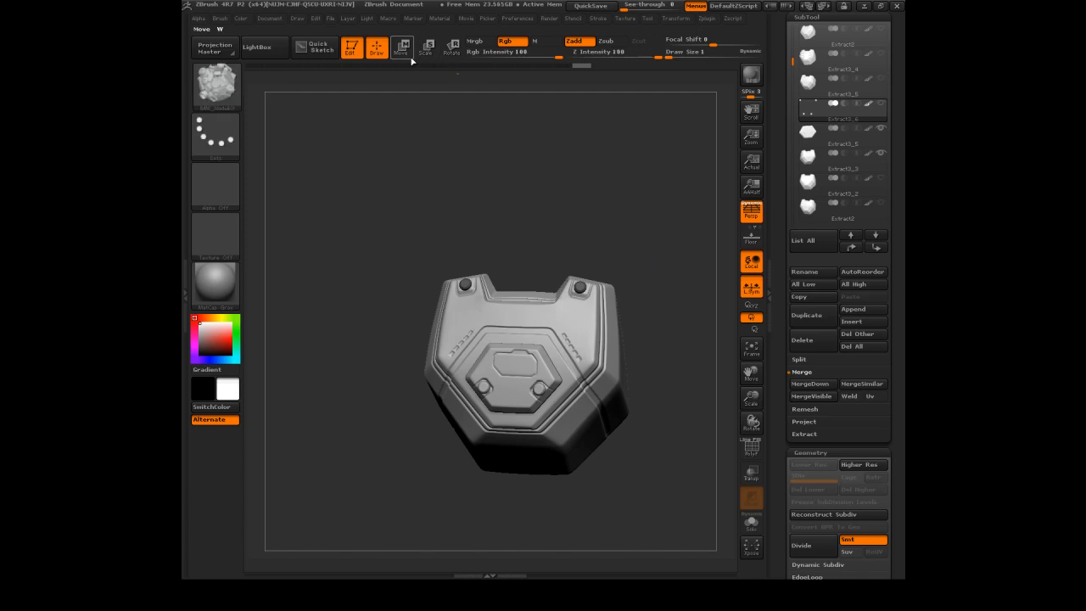
left_click_drag(631, 441, 511, 349, "ctrl")
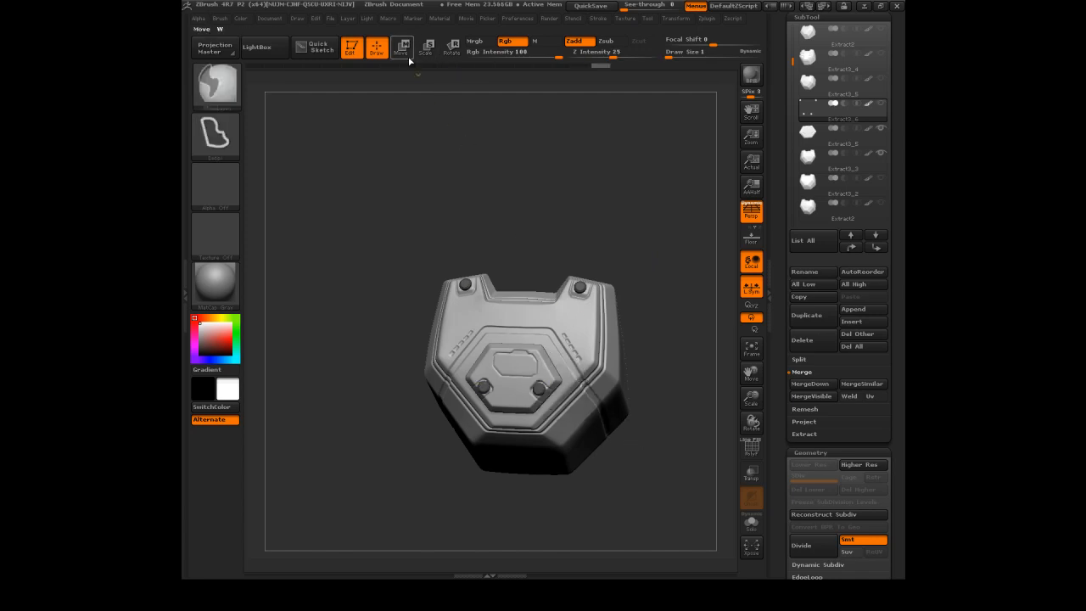
Unmask the lower fasteners and duplicate them, moving the copied pair outward and up onto the plate near the small slots
key("ctrl")
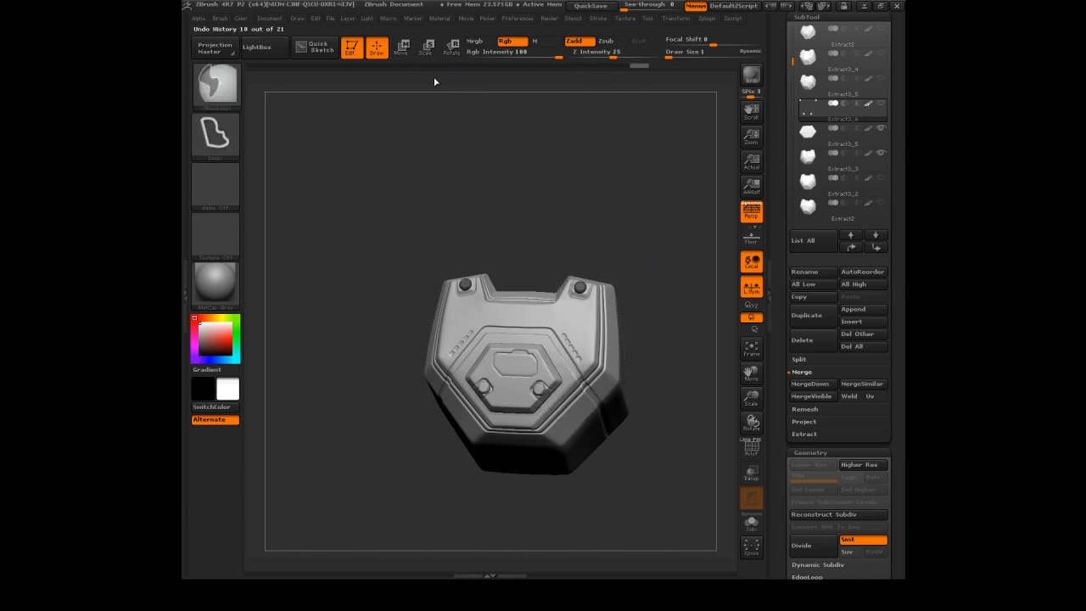
left_click(402, 51)
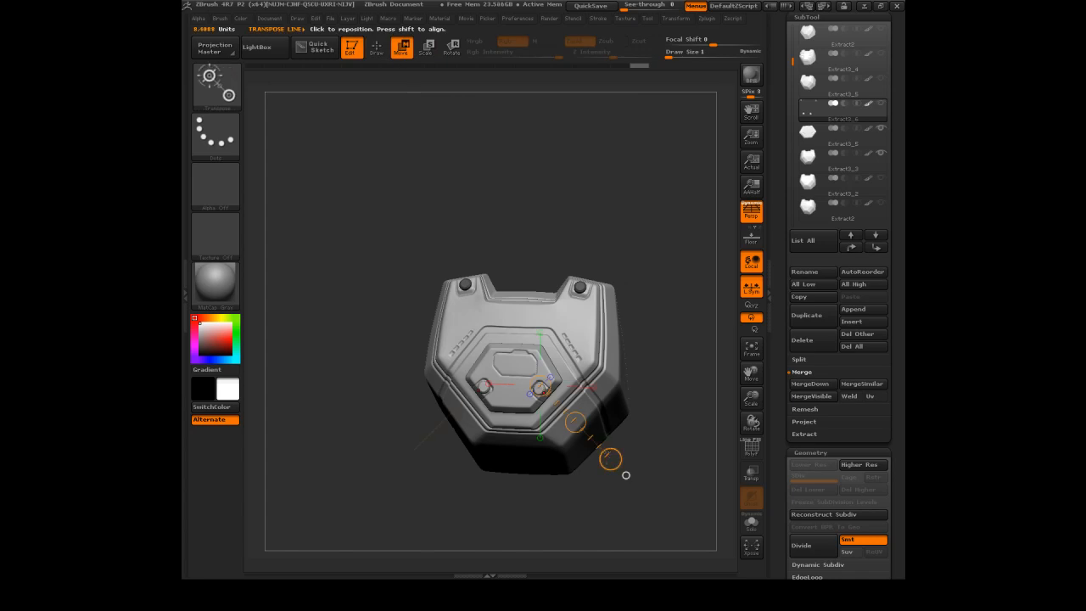
left_click_drag(576, 422, 575, 406, "ctrl")
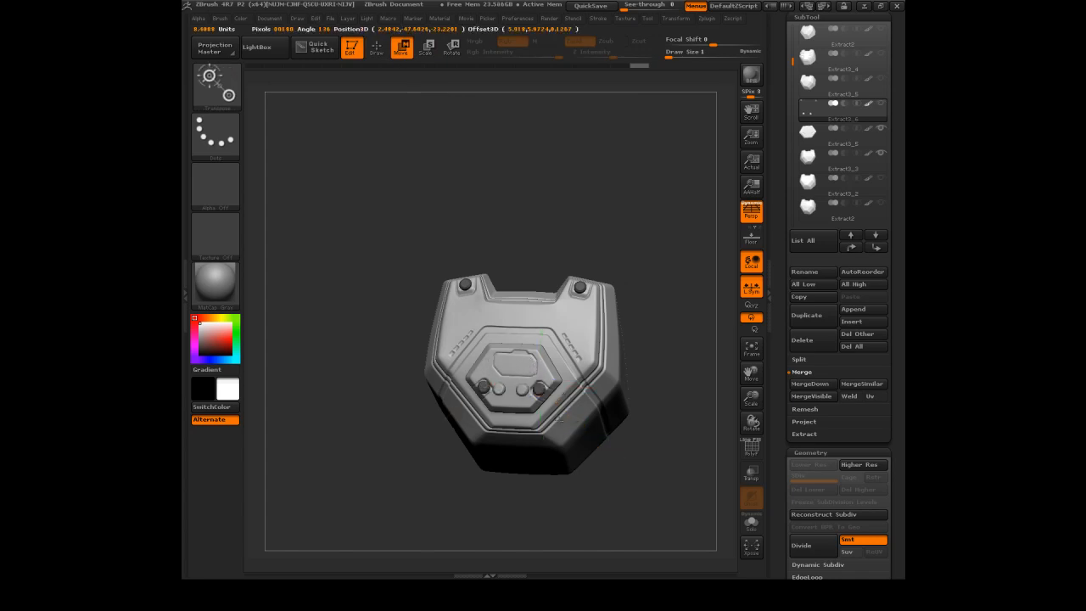
left_click_drag(569, 391, 615, 365, "ctrl")
mouse_move(630, 219)
left_mouse_down()
mouse_move(557, 198)
mouse_move(572, 230)
mouse_move(568, 308)
mouse_move(492, 275)
mouse_move(463, 297)
left_mouse_up()
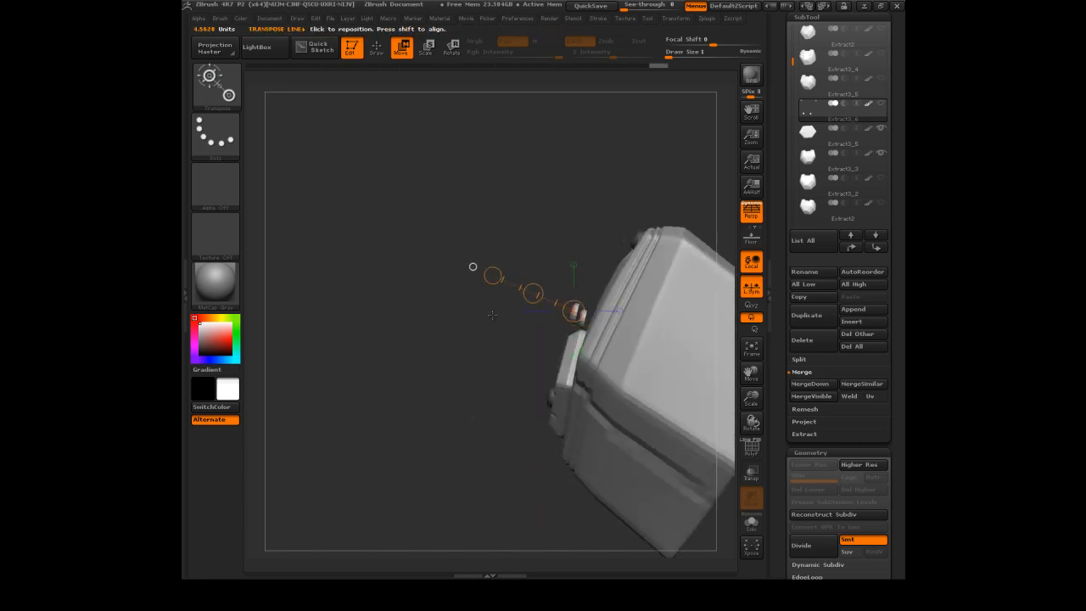
Rotate the copied fastener pair to match the plate's slope and adjust its height so it sits on the surface
left_click_drag(533, 292, 514, 267)
left_click(451, 49)
left_click_drag(441, 272, 470, 228)
left_click_drag(572, 314, 573, 188)
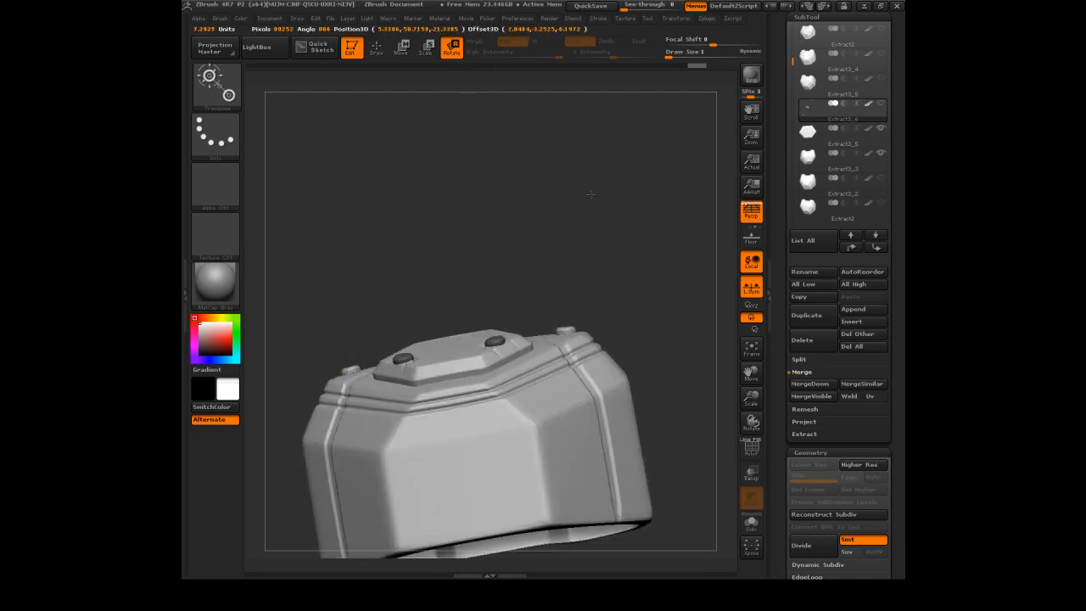
key("w")
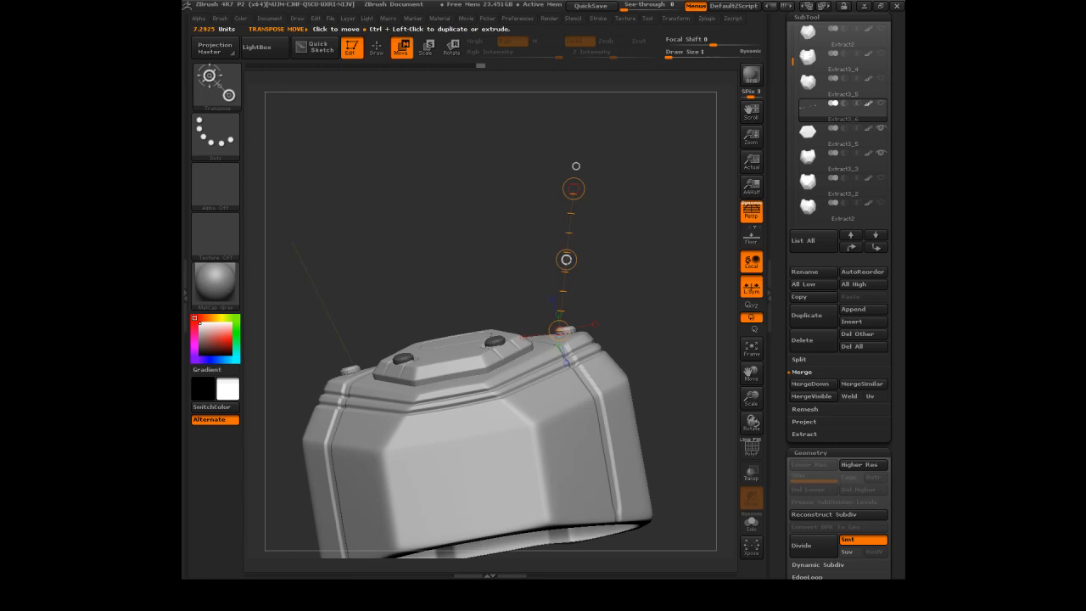
left_click_drag(569, 258, 570, 255)
Clear the mask and subdivide the fastener subtool to subdivision level 3
left_click(378, 48)
mouse_move(685, 183)
left_mouse_down()
mouse_move(686, 273)
mouse_move(656, 211)
mouse_move(687, 188)
mouse_move(647, 167)
mouse_move(685, 241)
mouse_move(653, 199)
left_mouse_up()
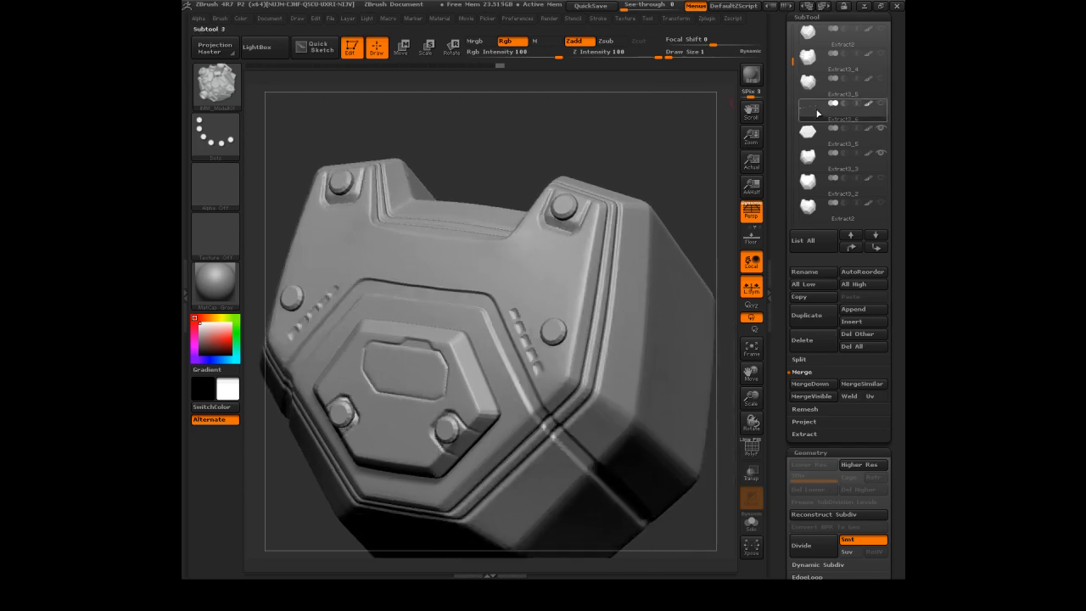
key("shift+d")
key("ctrl")
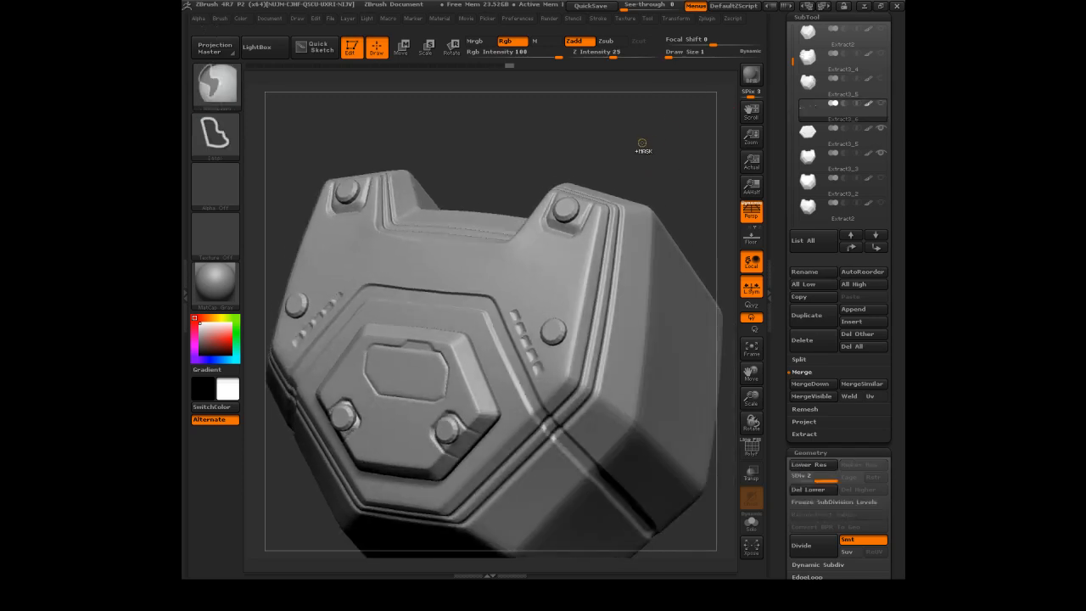
left_click_drag(637, 142, 650, 142)
left_click_drag(666, 197, 637, 106, "alt")
mouse_move(632, 170)
left_mouse_down()
mouse_move(657, 187)
mouse_move(593, 187)
mouse_move(627, 181)
left_mouse_up()
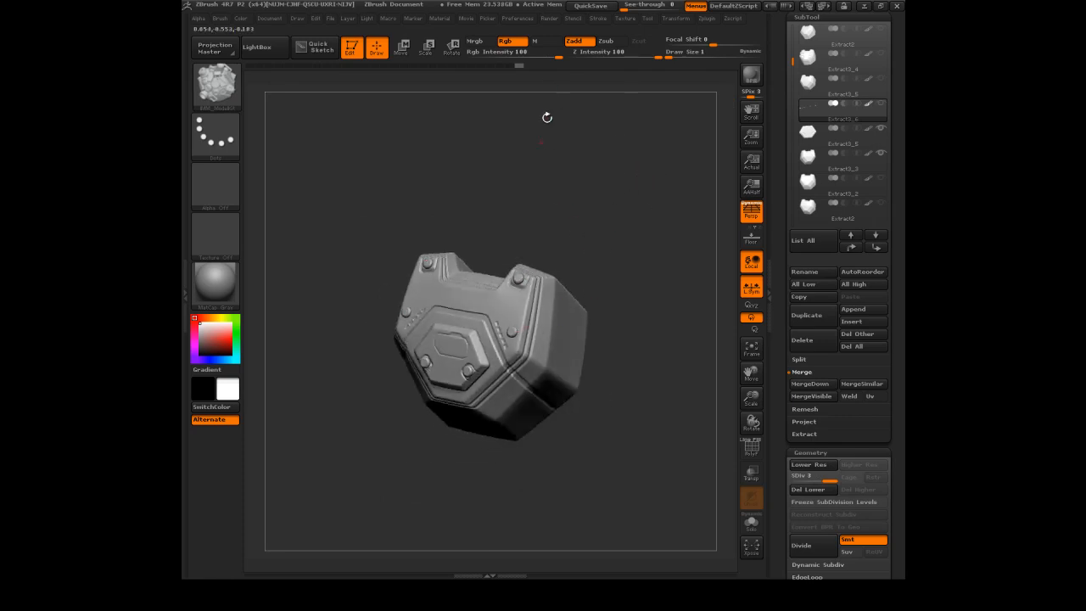
left_click_drag(653, 200, 638, 170)
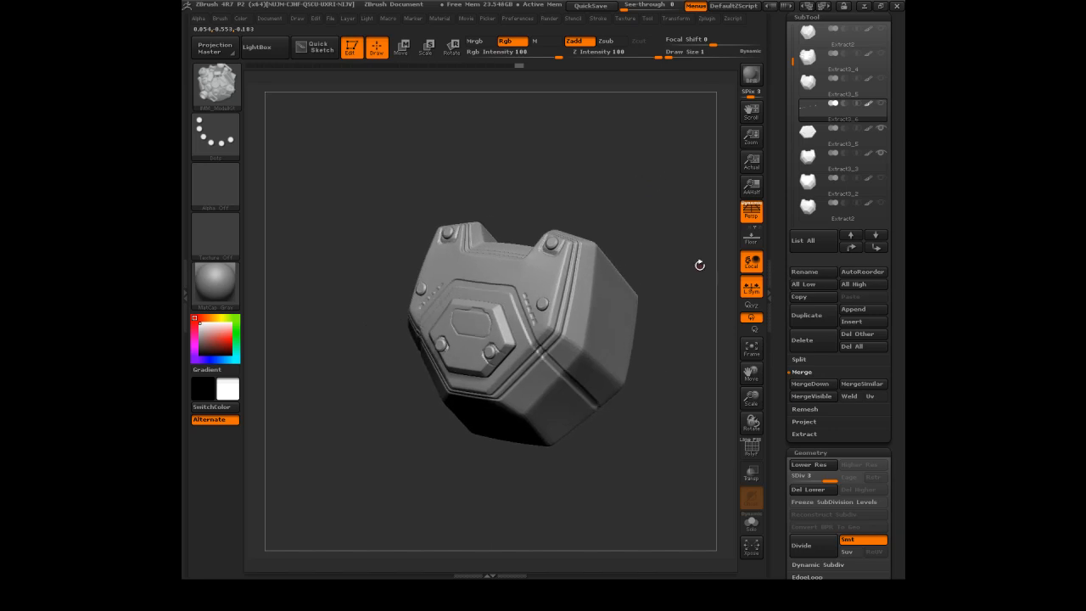